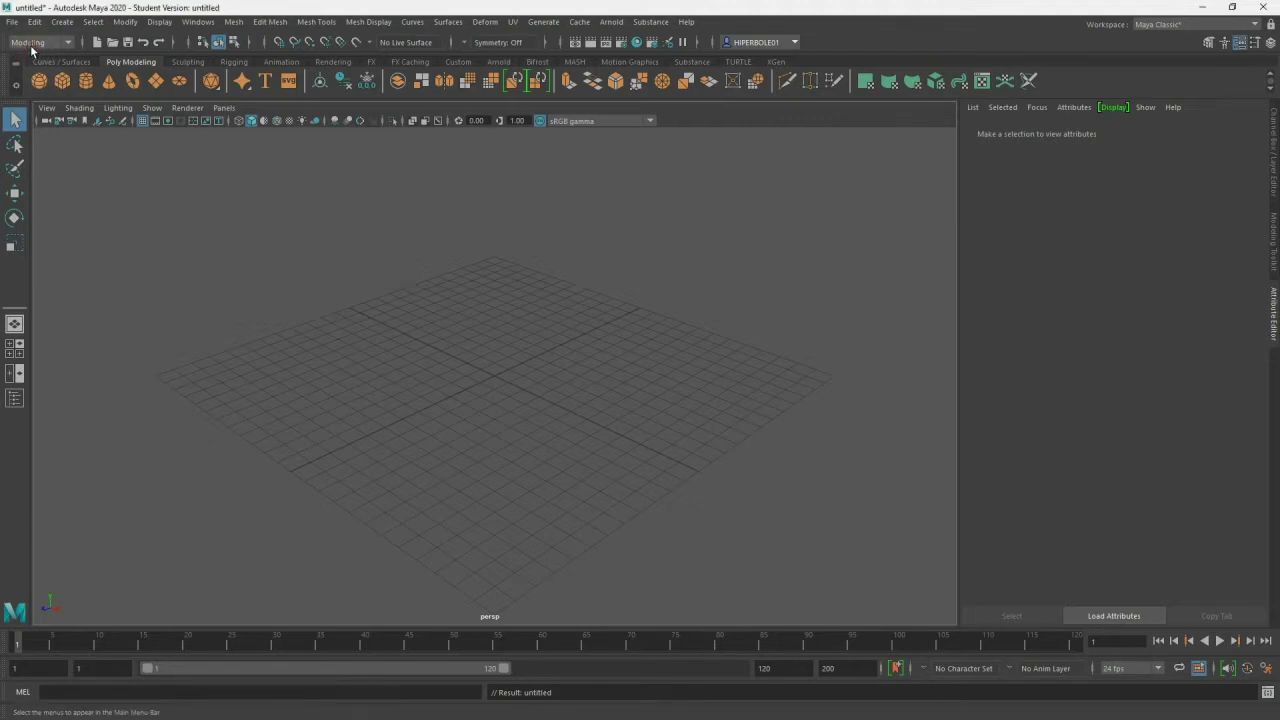
- Browse the Rigging, Animation, FX and Rendering menu sets in turn
click(31, 43)
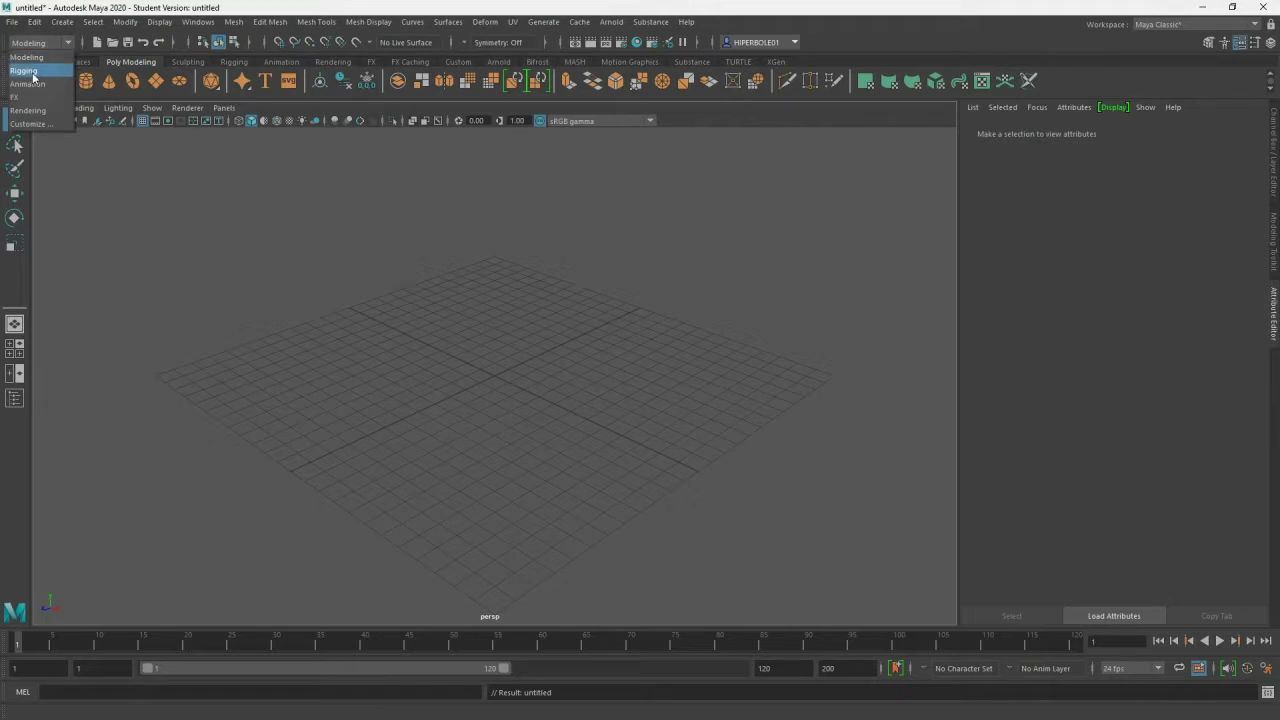
click(30, 71)
click(21, 45)
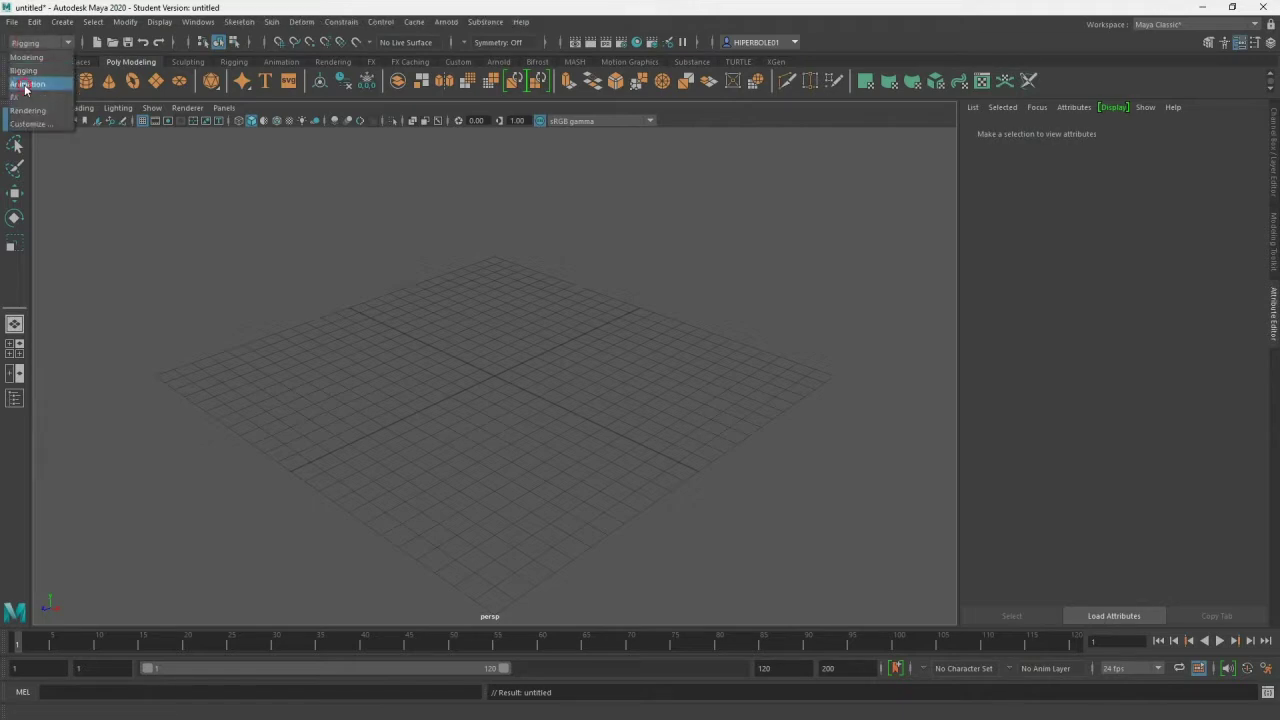
click(28, 84)
click(49, 43)
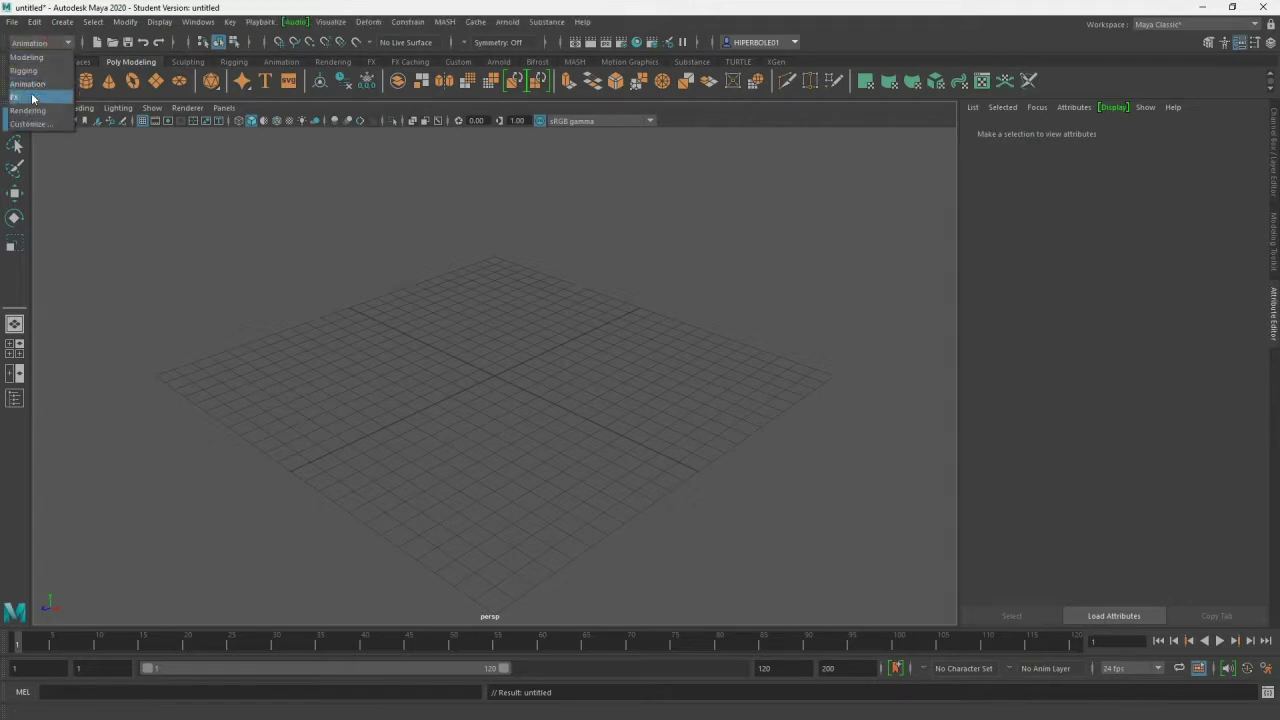
click(25, 97)
click(34, 44)
click(27, 110)
click(31, 45)
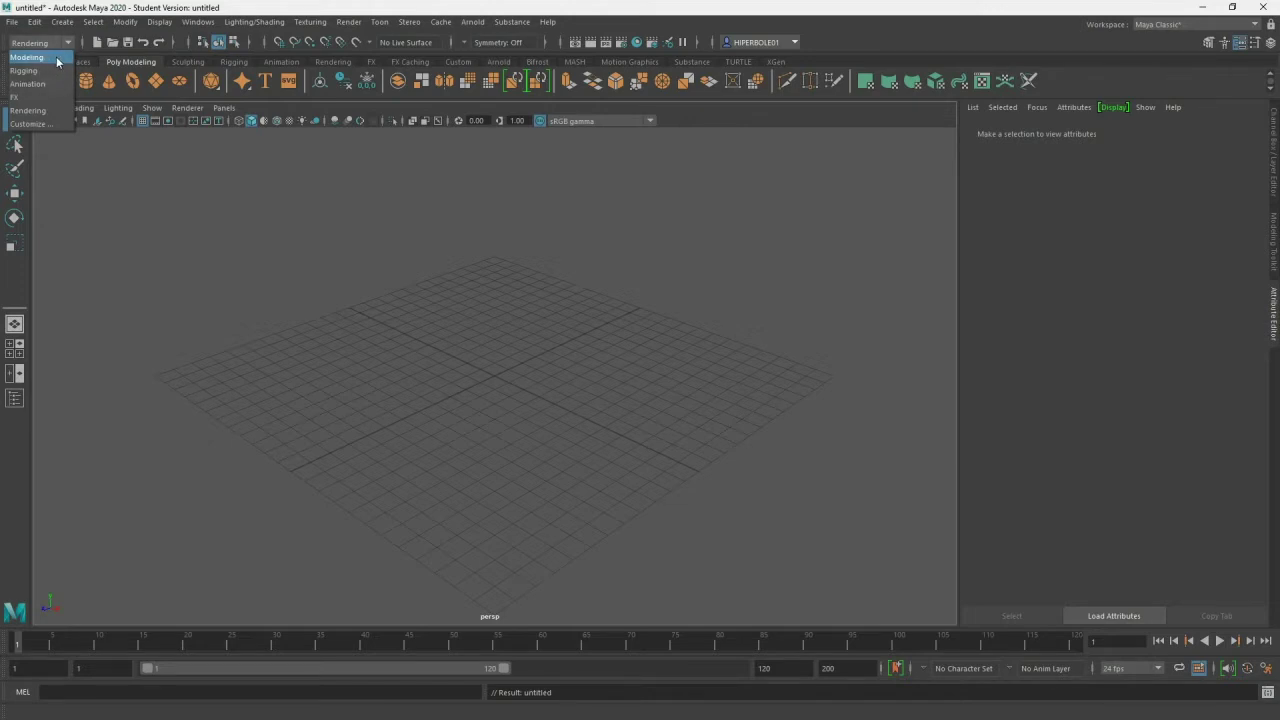
- Return to the Modeling menu set and tumble the camera to a flatter, rotated grid view
click(56, 57)
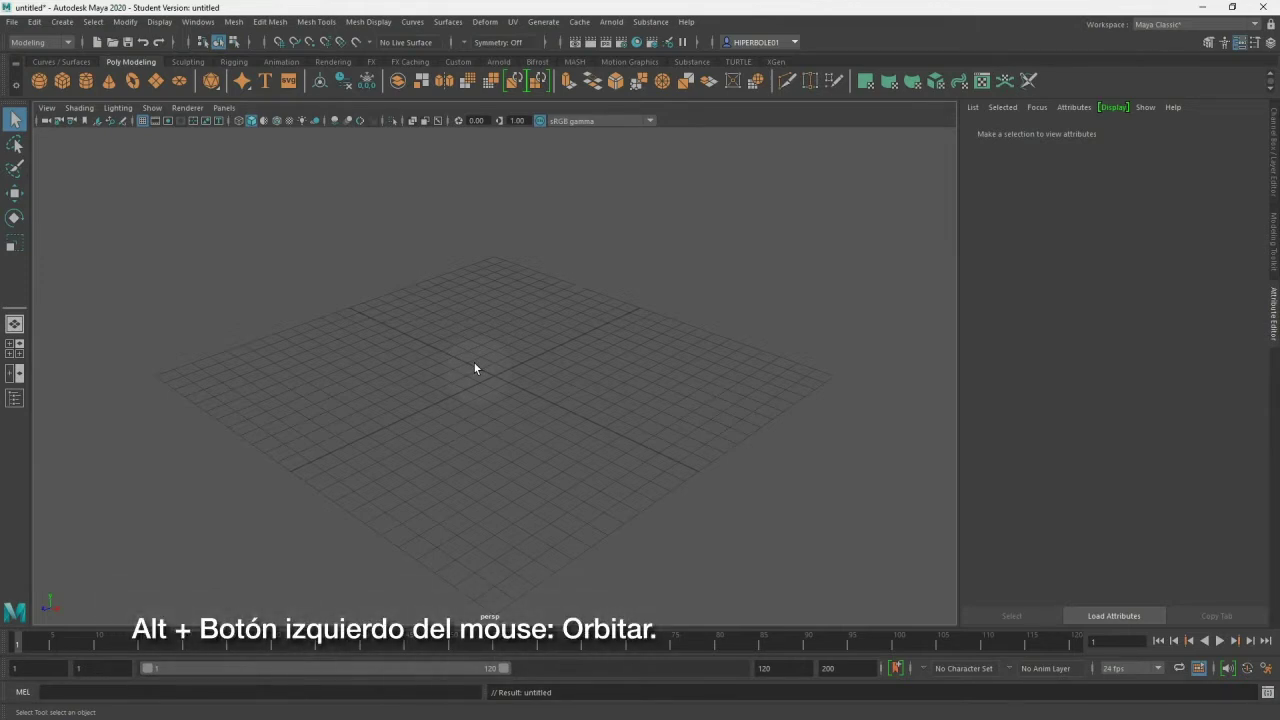
alt+drag(474, 363, 474, 363)
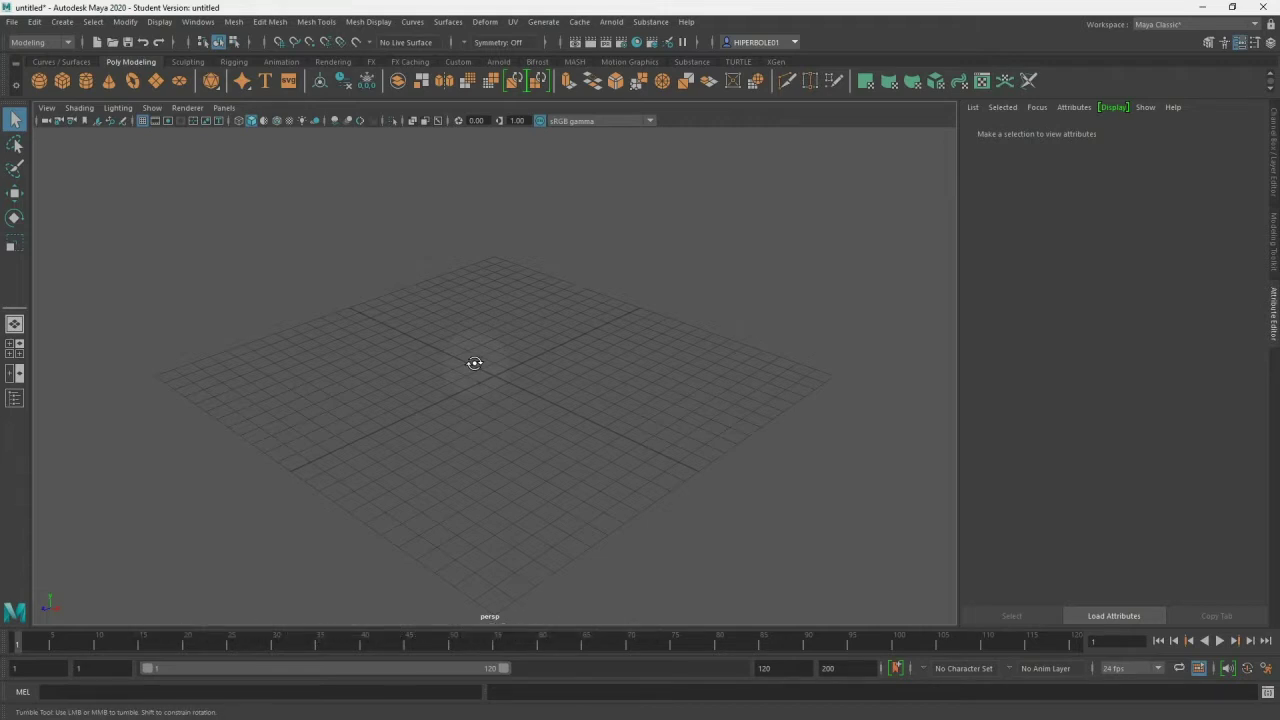
mouse_move(474, 363)
alt+mouse_down()
mouse_move(670, 347)
mouse_move(546, 380)
mouse_move(291, 371)
mouse_move(763, 337)
mouse_move(757, 303)
mouse_move(717, 394)
mouse_move(549, 380)
mouse_move(614, 362)
alt+mouse_up()
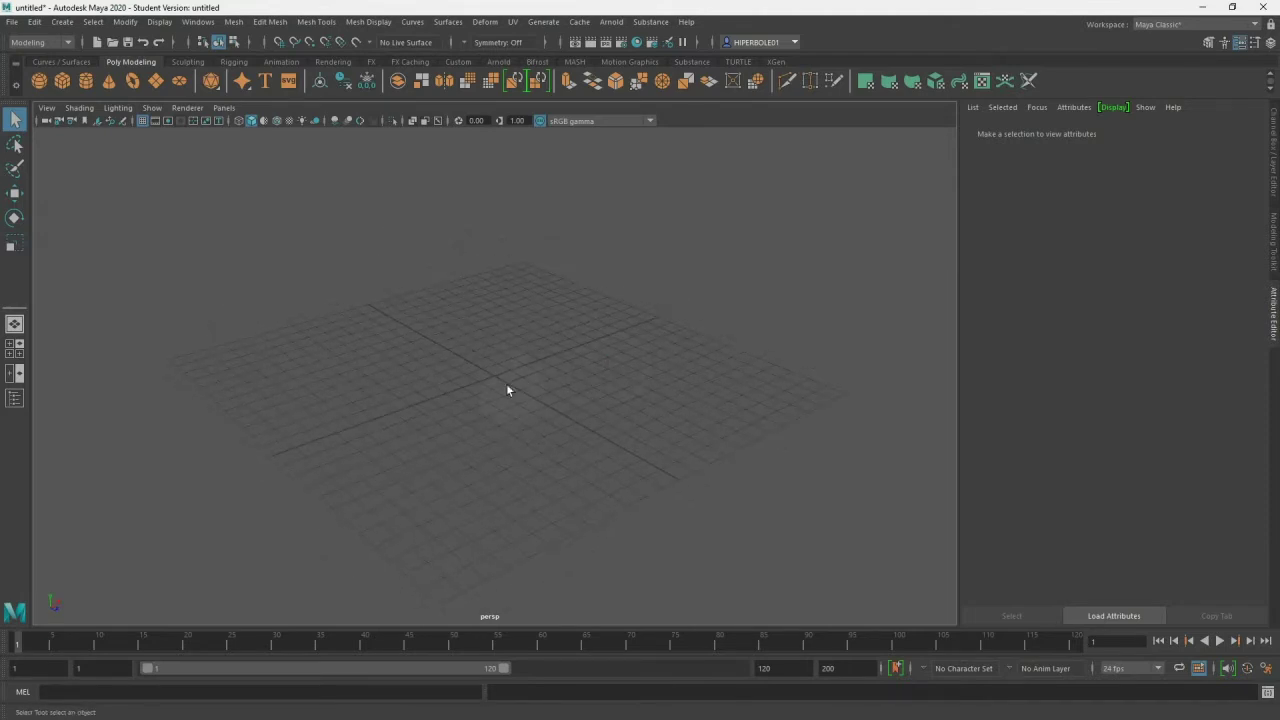
- Dolly the camera in close to the grid and pan the view across it
mouse_move(499, 393)
alt+right_down()
mouse_move(491, 440)
mouse_move(604, 560)
alt+right_up()
mouse_move(832, 553)
alt+right_down()
mouse_move(757, 534)
mouse_move(183, 509)
mouse_move(919, 494)
mouse_move(549, 486)
mouse_move(860, 477)
mouse_move(434, 486)
mouse_move(945, 414)
mouse_move(554, 417)
mouse_move(803, 400)
alt+right_up()
alt+right_drag(712, 414, 720, 403)
mouse_move(464, 410)
alt+middle_down()
mouse_move(734, 397)
mouse_move(69, 389)
mouse_move(676, 380)
mouse_move(203, 391)
mouse_move(671, 391)
mouse_move(257, 394)
mouse_move(497, 371)
mouse_move(434, 334)
mouse_move(449, 320)
mouse_move(530, 353)
mouse_move(697, 374)
mouse_move(320, 374)
mouse_move(463, 371)
mouse_move(338, 381)
mouse_move(385, 378)
alt+middle_up()
alt+middle_drag(386, 378, 503, 365)
- Re-angle and pull back the camera, then restore Maya to a smaller window over the desktop
mouse_move(217, 360)
alt+mouse_down()
mouse_move(346, 374)
mouse_move(251, 371)
alt+mouse_up()
mouse_move(251, 371)
alt+middle_down()
mouse_move(83, 369)
mouse_move(534, 369)
mouse_move(29, 353)
mouse_move(478, 341)
mouse_move(250, 351)
alt+middle_up()
mouse_move(250, 351)
alt+right_down()
mouse_move(257, 429)
mouse_move(434, 537)
mouse_move(2, 467)
alt+right_up()
alt+drag(211, 443, 189, 443)
alt+middle_drag(212, 430, 180, 416)
mouse_move(885, 8)
mouse_down()
mouse_move(889, 135)
mouse_move(768, 131)
mouse_move(583, 87)
mouse_move(483, 47)
mouse_move(482, 30)
mouse_up()
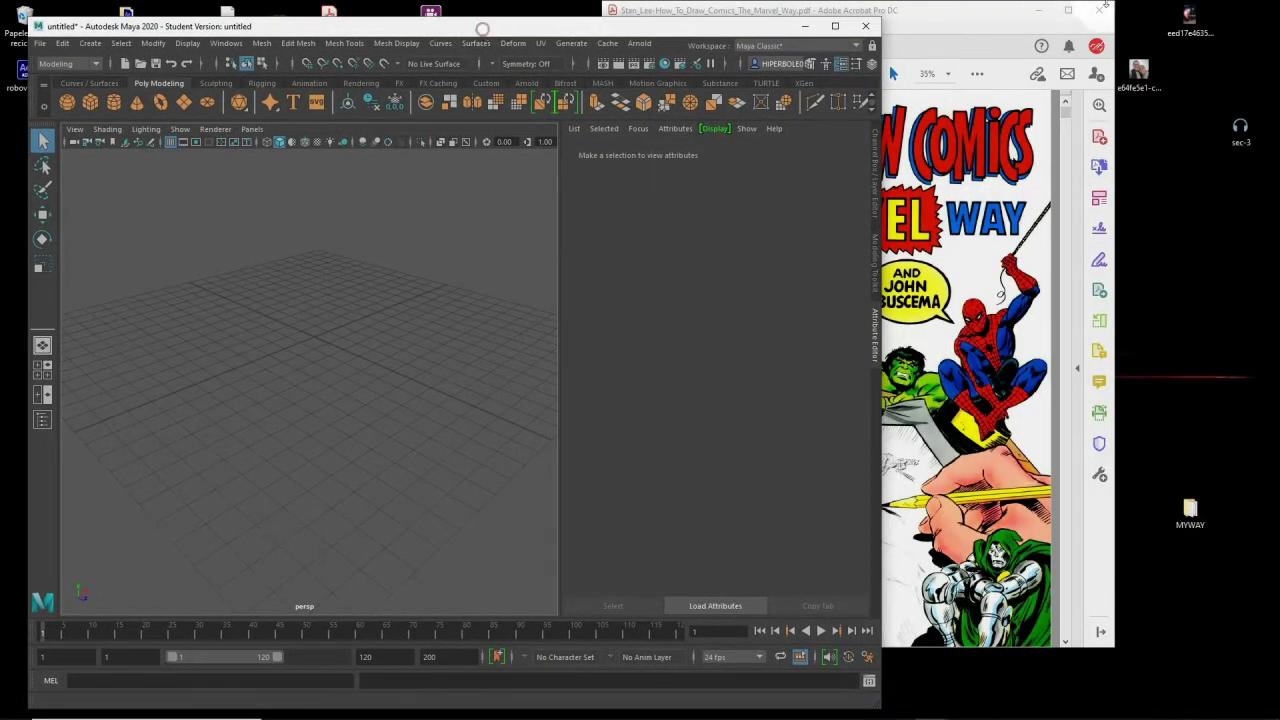
- Bring the How To Draw Comics The Marvel Way PDF forward and maximize Acrobat
click(942, 14)
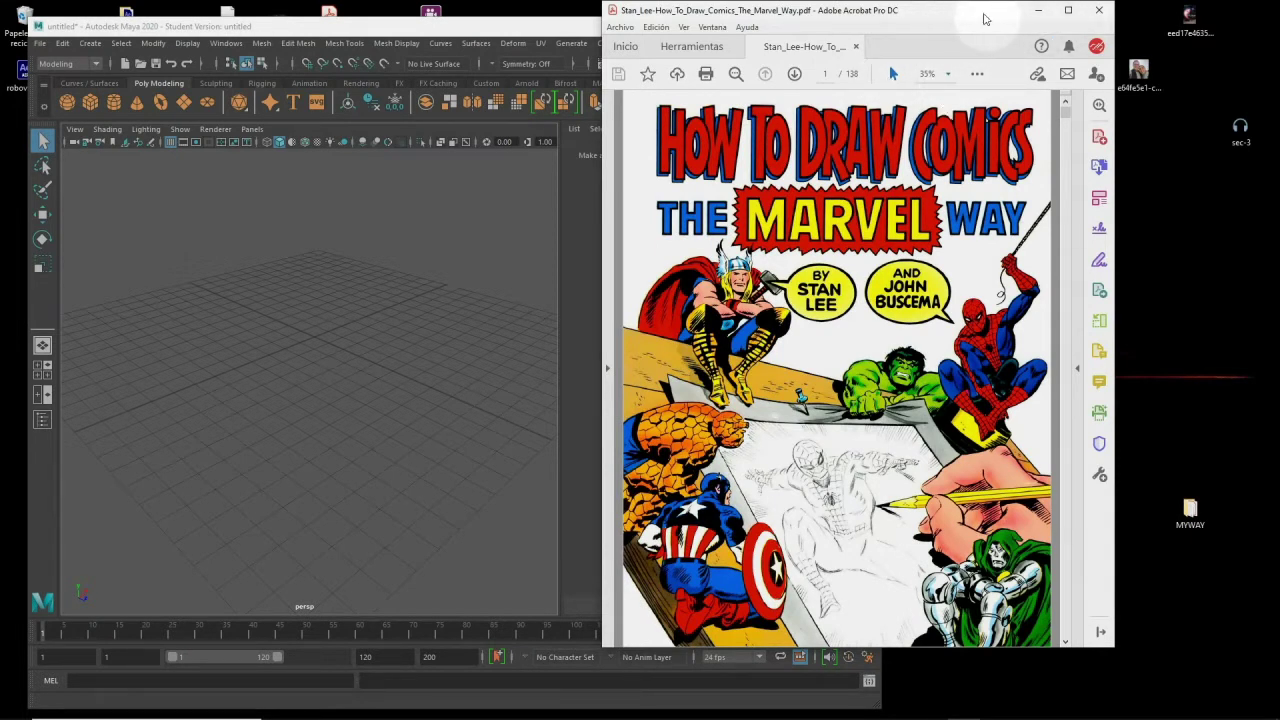
drag(984, 18, 977, 4)
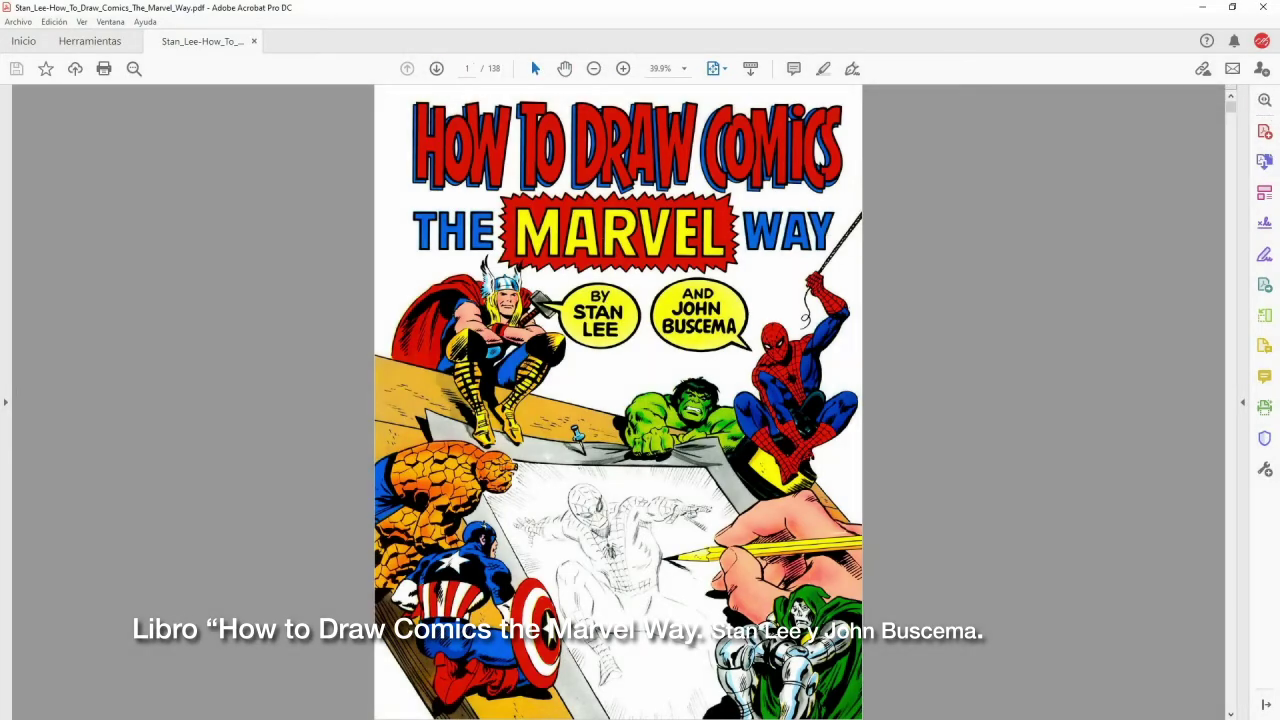
- Go to page 16 and zoom in twice to about 59.6%
key(Return)
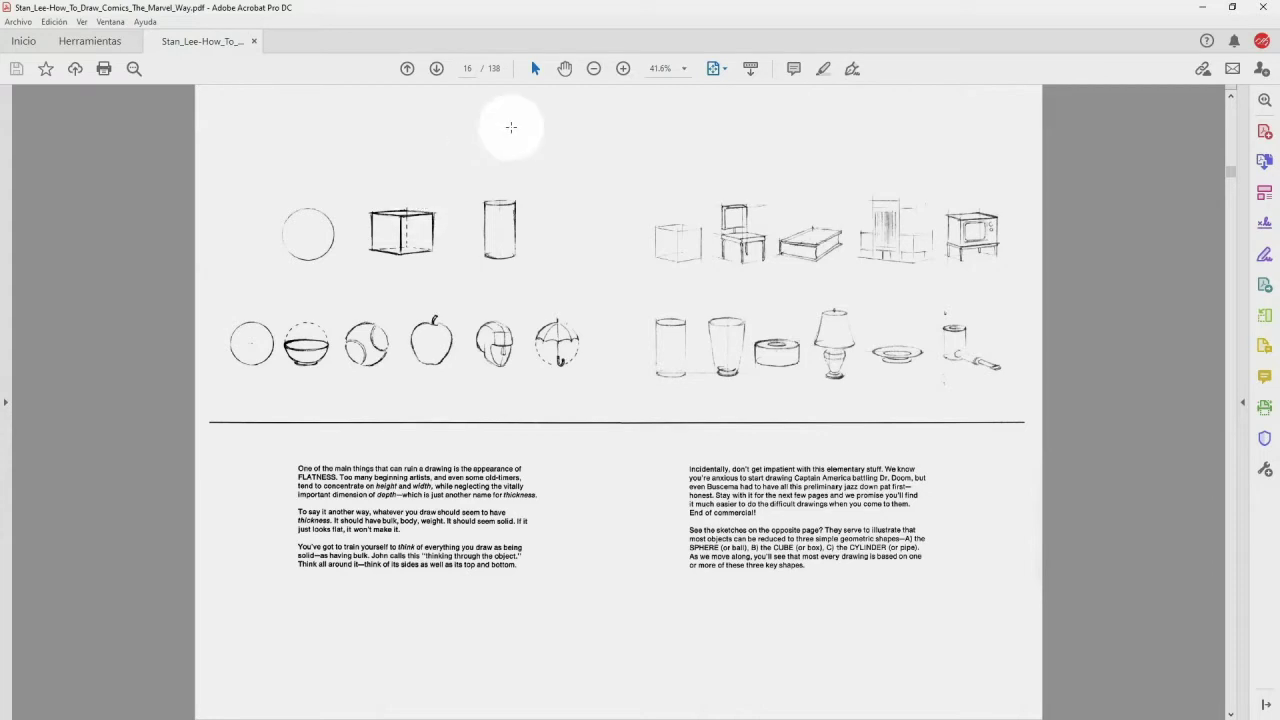
click(623, 68)
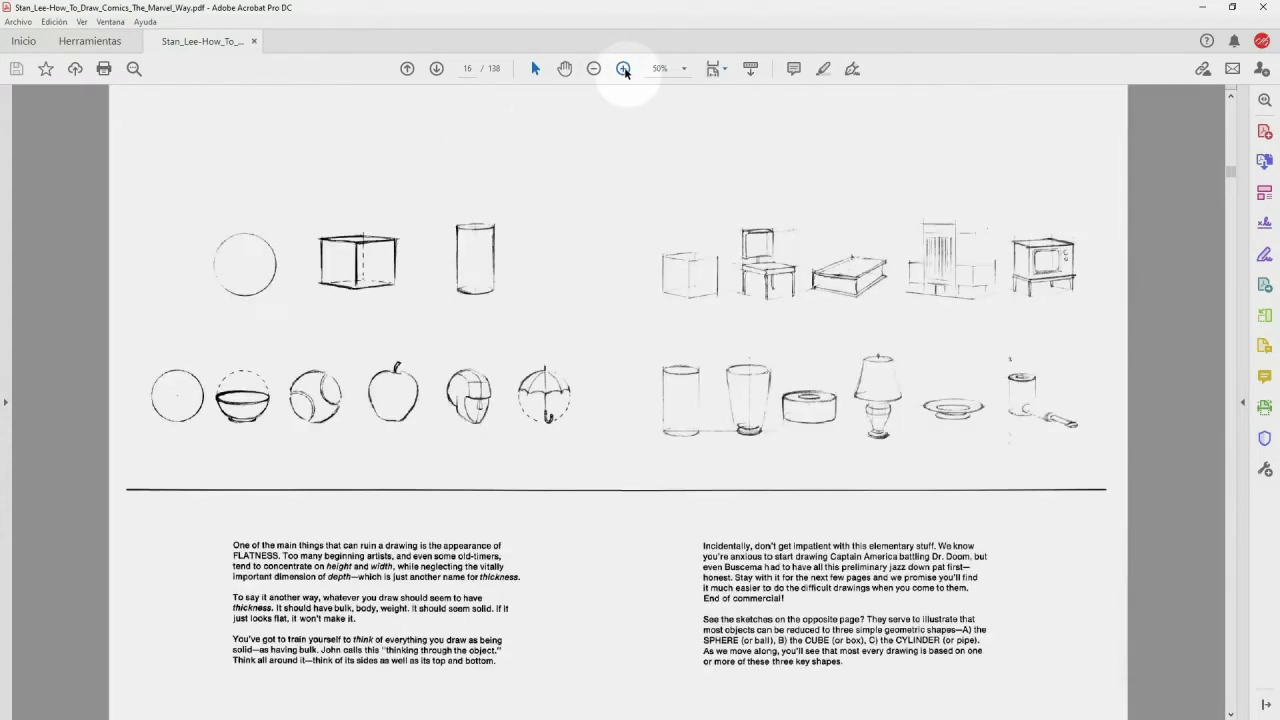
click(623, 68)
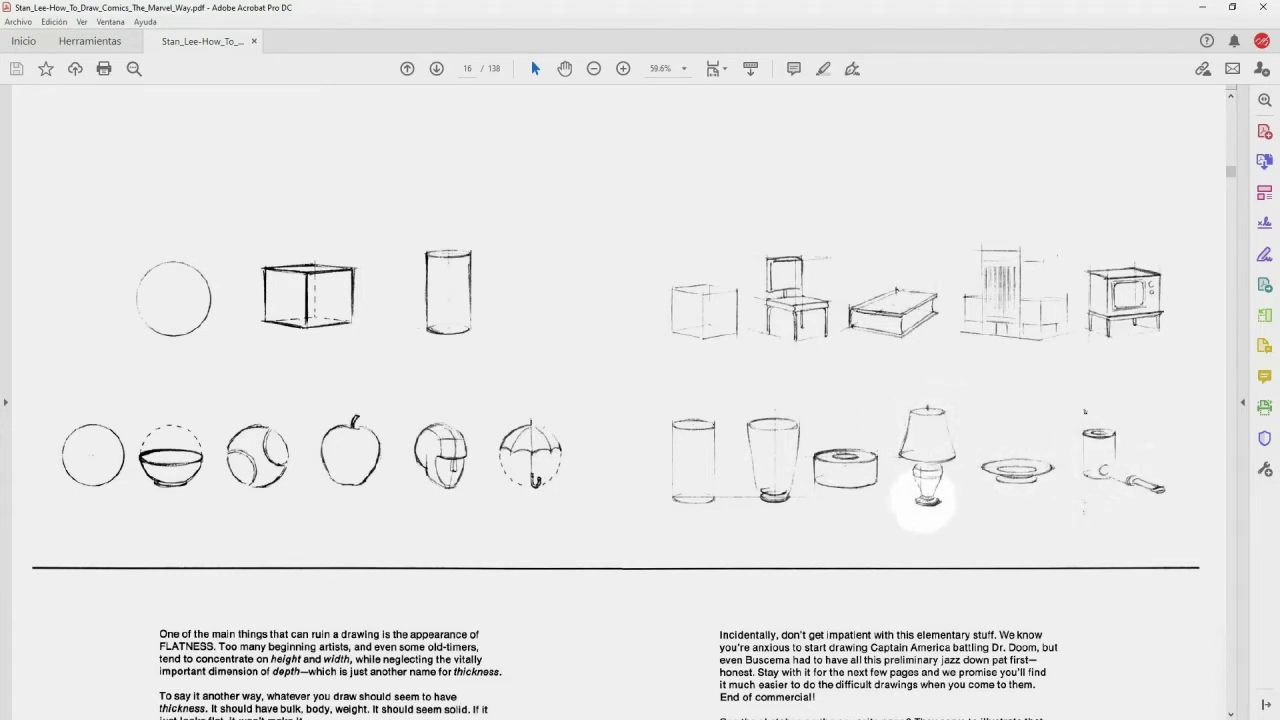
- Zoom to 99.3% and scroll page 17 past the handgun to the automobile sketches
scroll(925, 500, down, 2)
scroll(928, 503, down, 3)
ctrl+scroll(930, 503, up, 4)
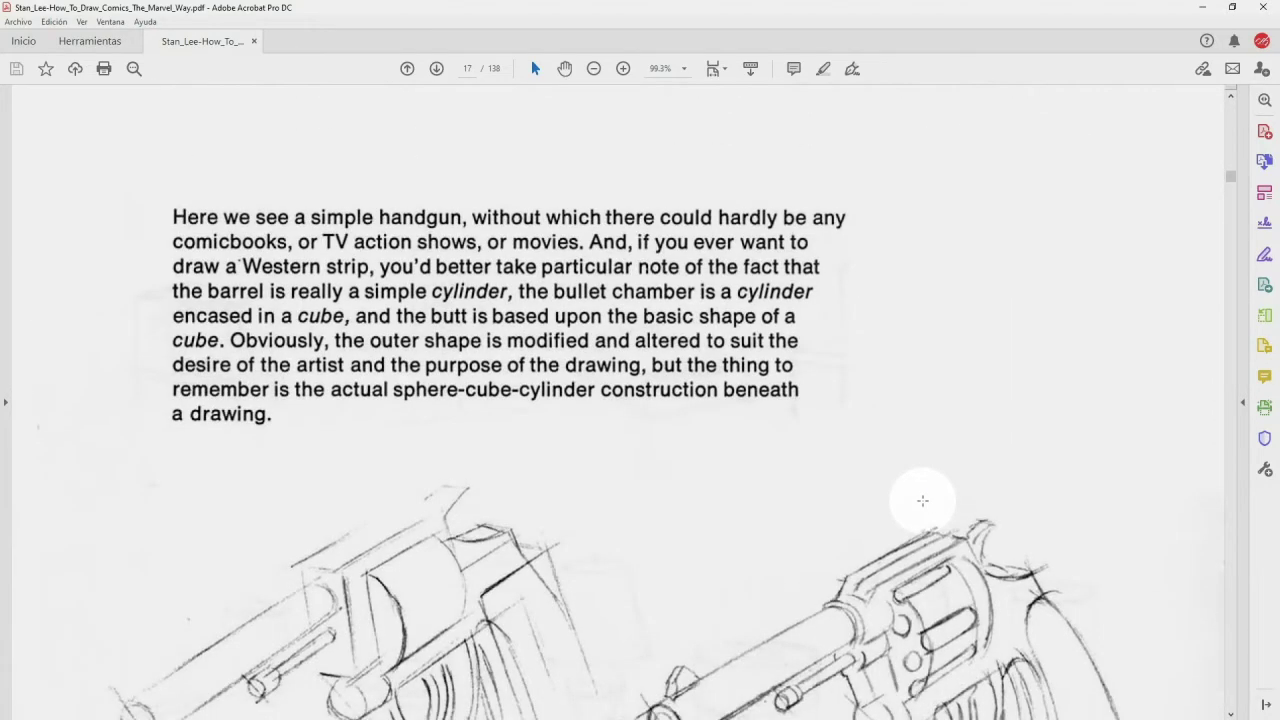
scroll(922, 500, down, 1)
scroll(922, 500, down, 1)
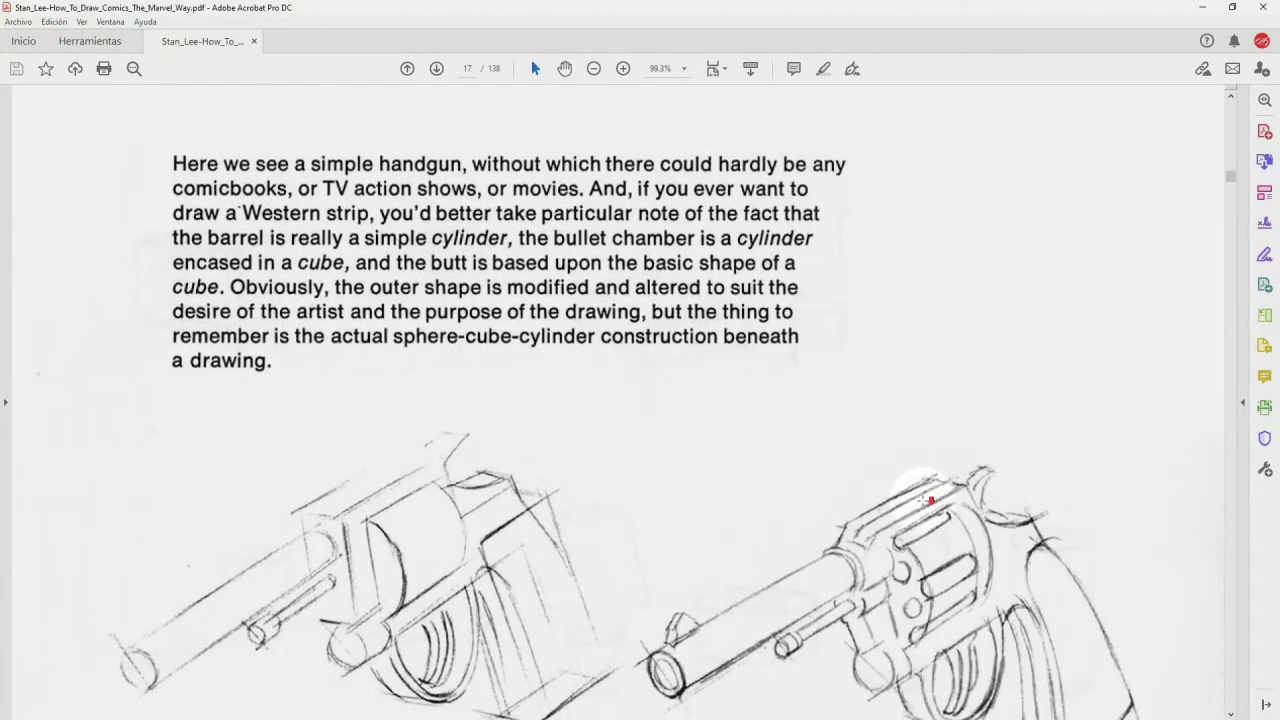
scroll(922, 500, down, 1)
scroll(925, 502, down, 1)
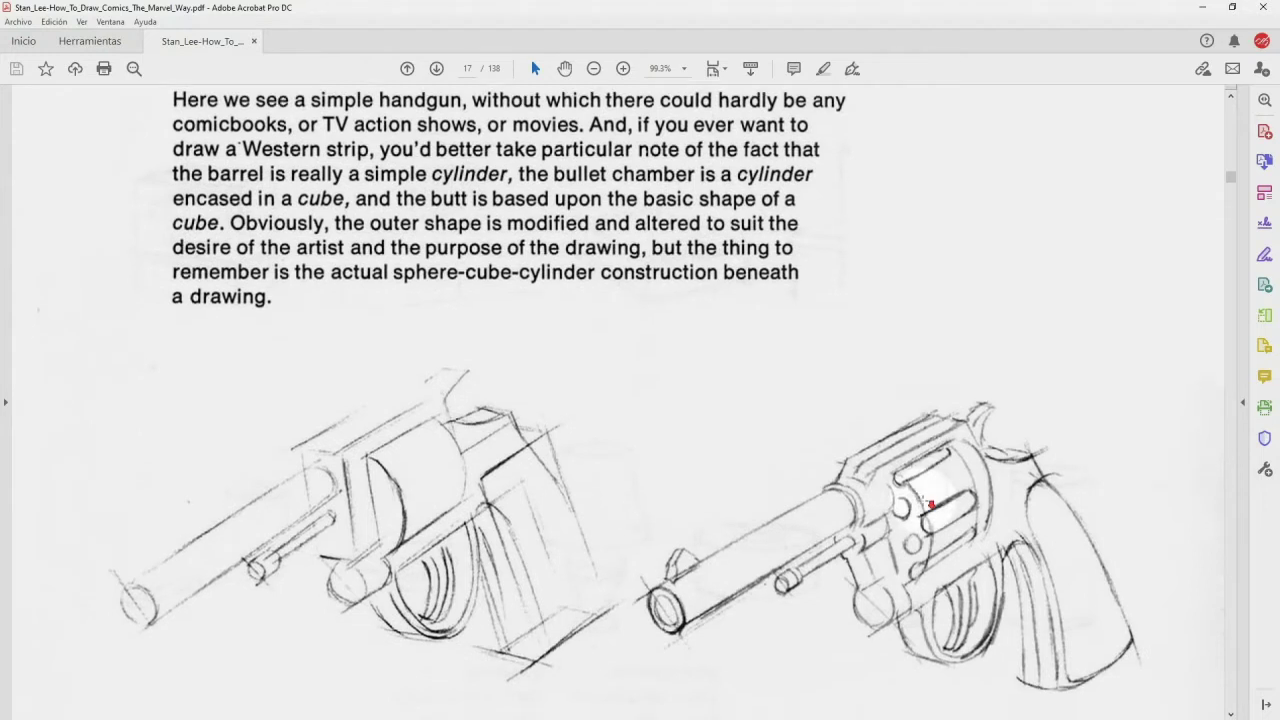
scroll(930, 503, down, 1)
scroll(930, 503, down, 1)
scroll(920, 502, down, 1)
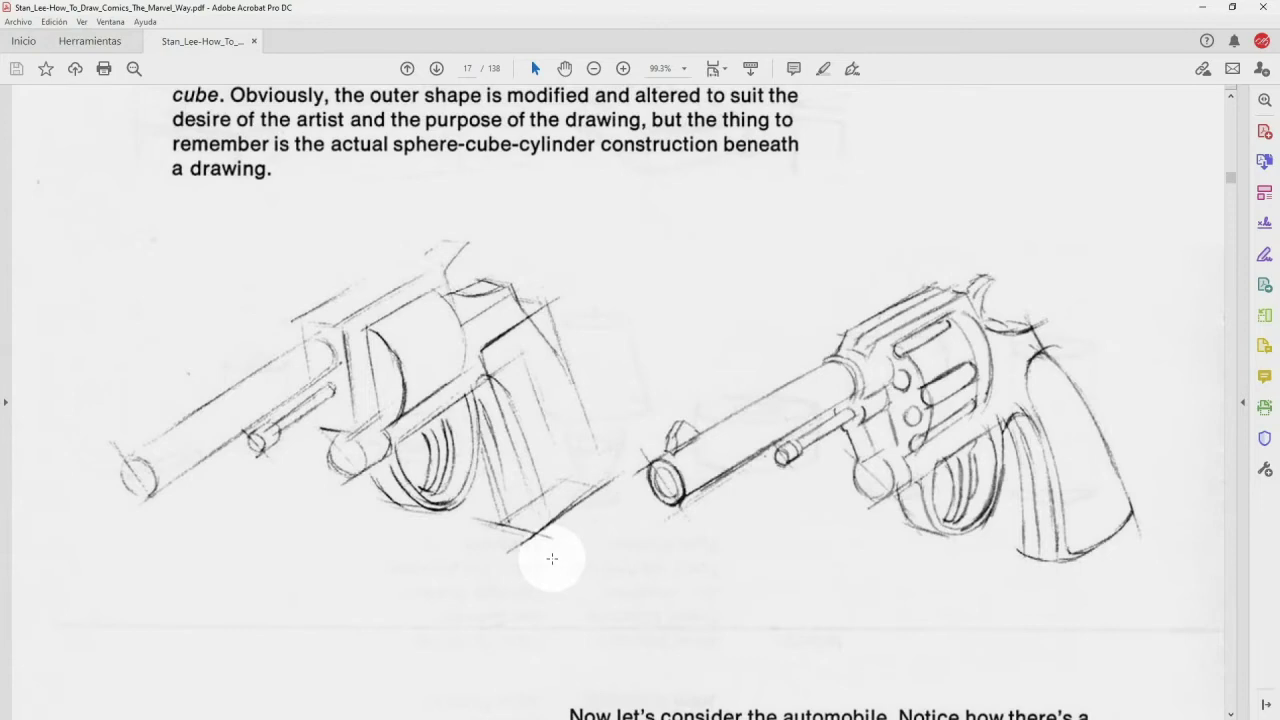
scroll(552, 558, down, 3)
scroll(552, 558, down, 2)
scroll(552, 558, down, 2)
scroll(552, 558, down, 2)
scroll(551, 557, down, 1)
scroll(551, 557, down, 1)
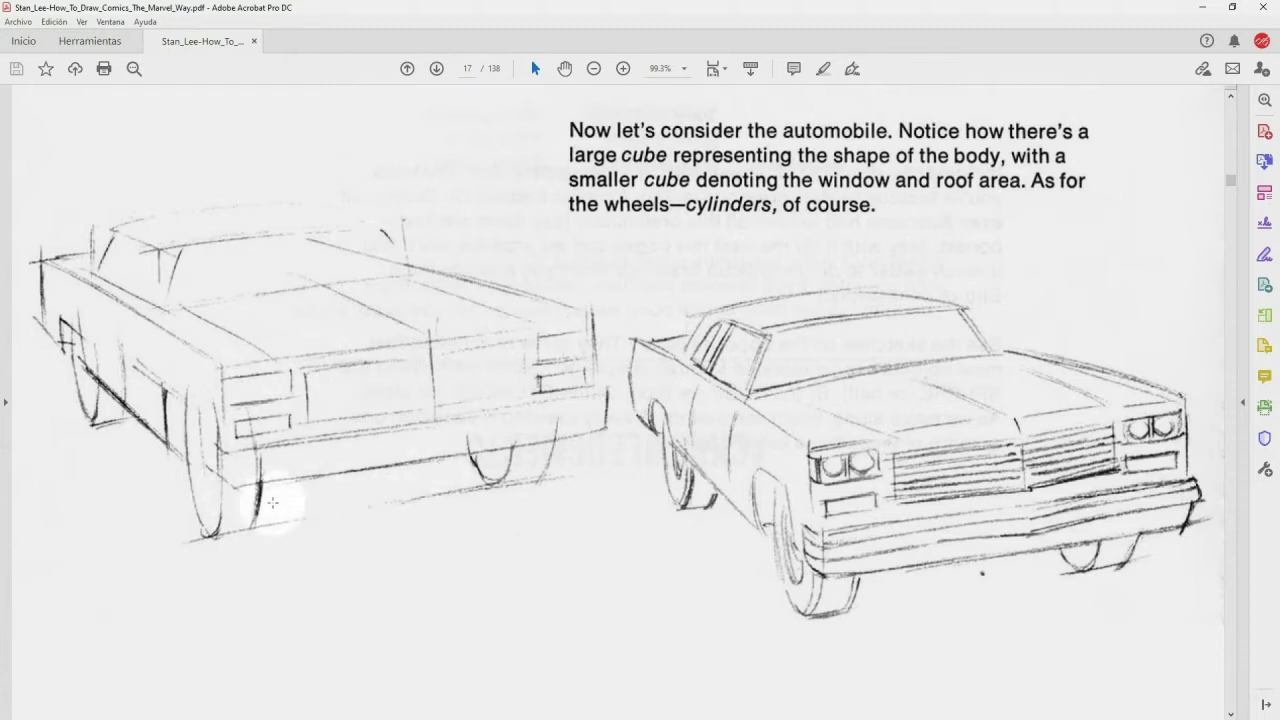
- Scroll through the airplane and figure sketches on pages 18–19, then minimize Acrobat
scroll(237, 566, down, 2)
scroll(237, 566, down, 3)
scroll(237, 566, down, 1)
scroll(237, 566, down, 1)
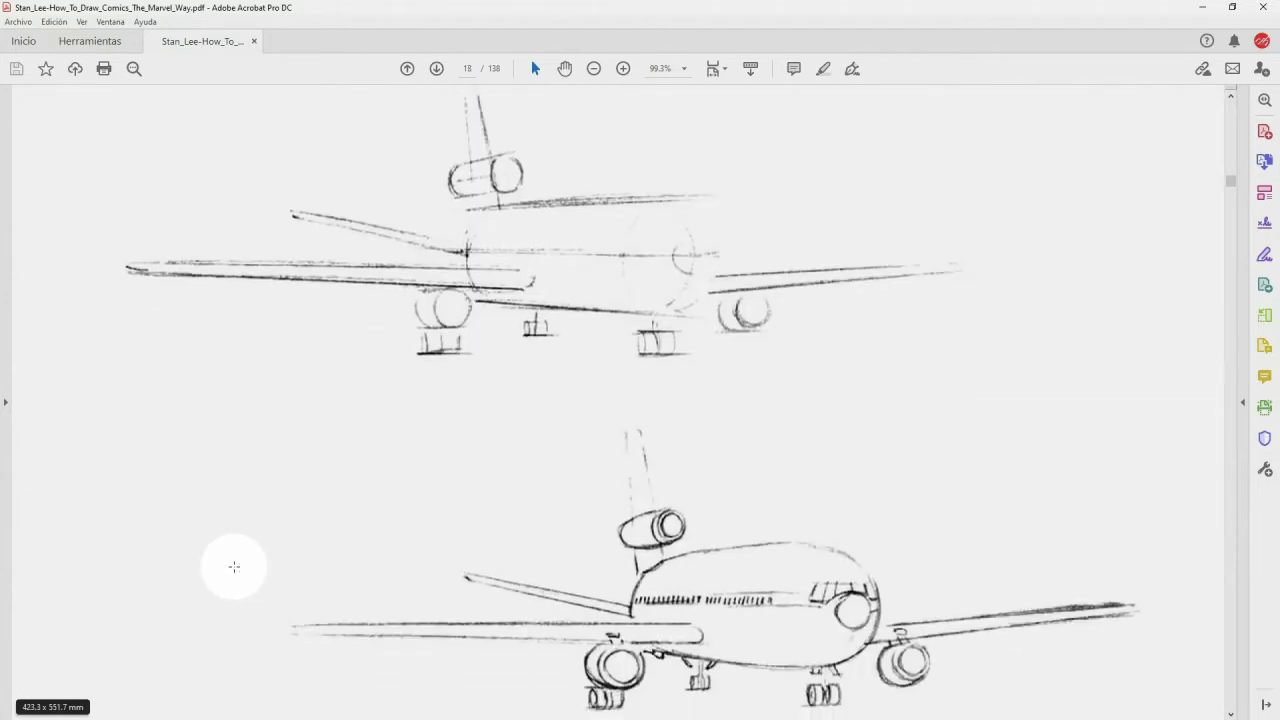
scroll(234, 566, up, 1)
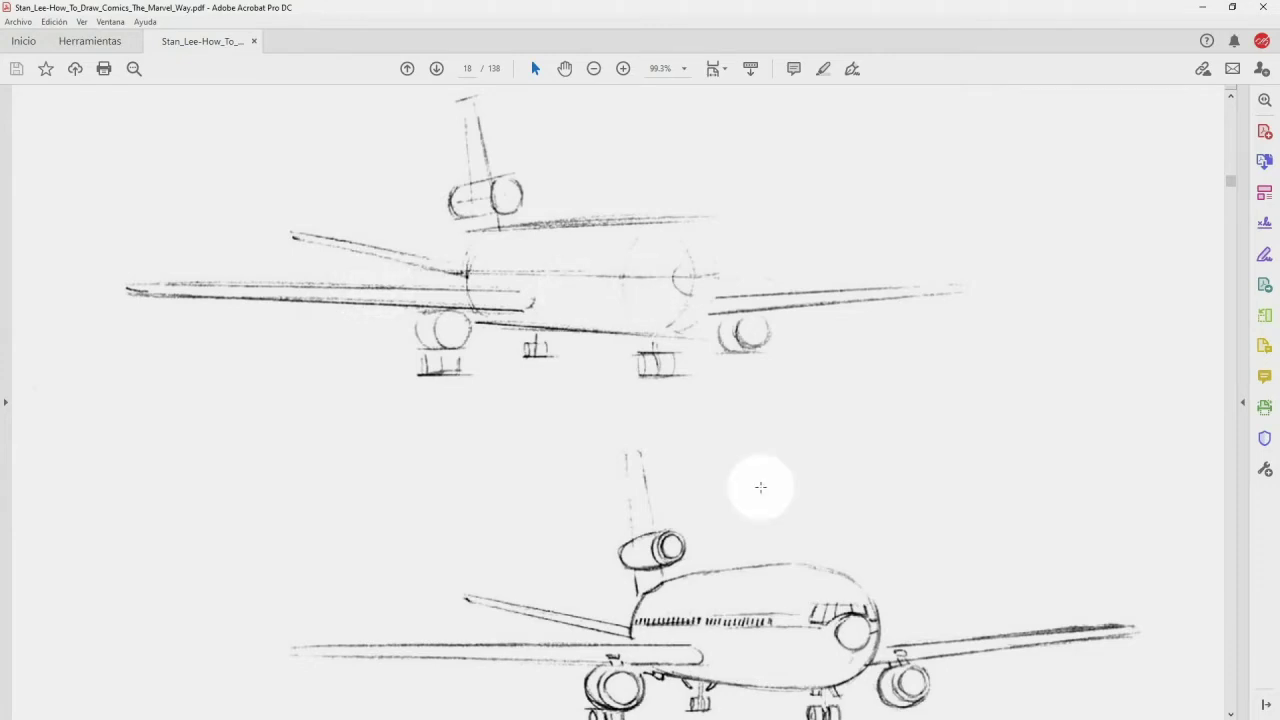
scroll(764, 489, down, 1)
scroll(764, 489, down, 1)
scroll(762, 488, down, 1)
scroll(760, 487, down, 1)
scroll(758, 485, down, 1)
scroll(760, 486, down, 1)
scroll(762, 487, down, 1)
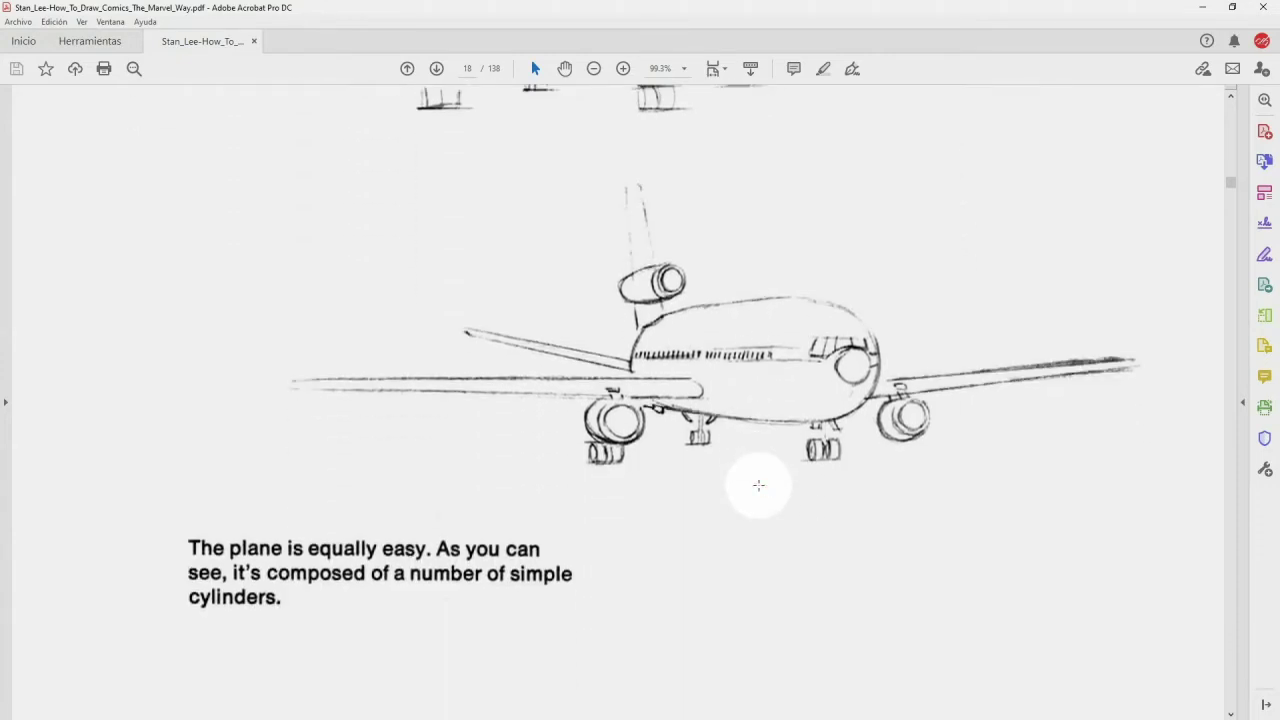
scroll(760, 486, down, 1)
scroll(762, 486, down, 1)
scroll(760, 486, down, 1)
scroll(758, 486, down, 1)
scroll(762, 487, down, 3)
scroll(762, 487, down, 1)
scroll(762, 487, down, 2)
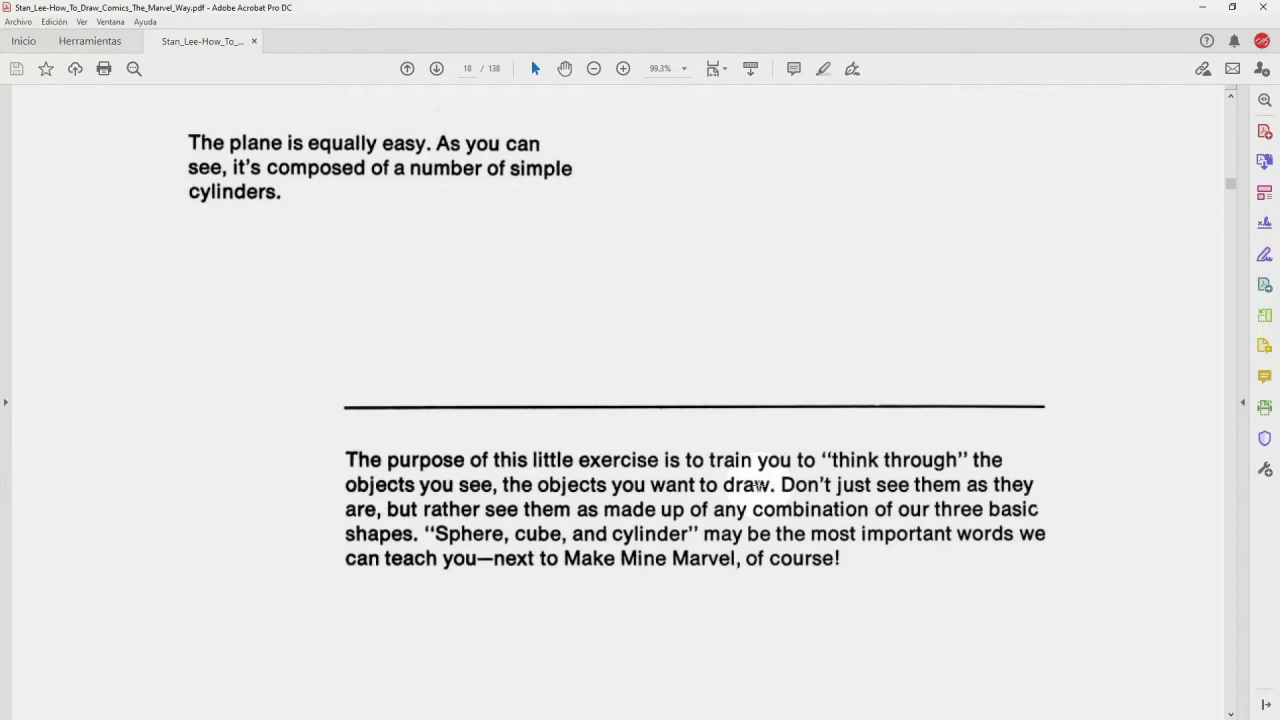
scroll(760, 486, down, 1)
scroll(760, 486, down, 2)
scroll(762, 485, down, 3)
scroll(764, 484, down, 1)
scroll(762, 484, down, 1)
scroll(765, 485, down, 1)
scroll(760, 485, down, 1)
scroll(745, 488, down, 1)
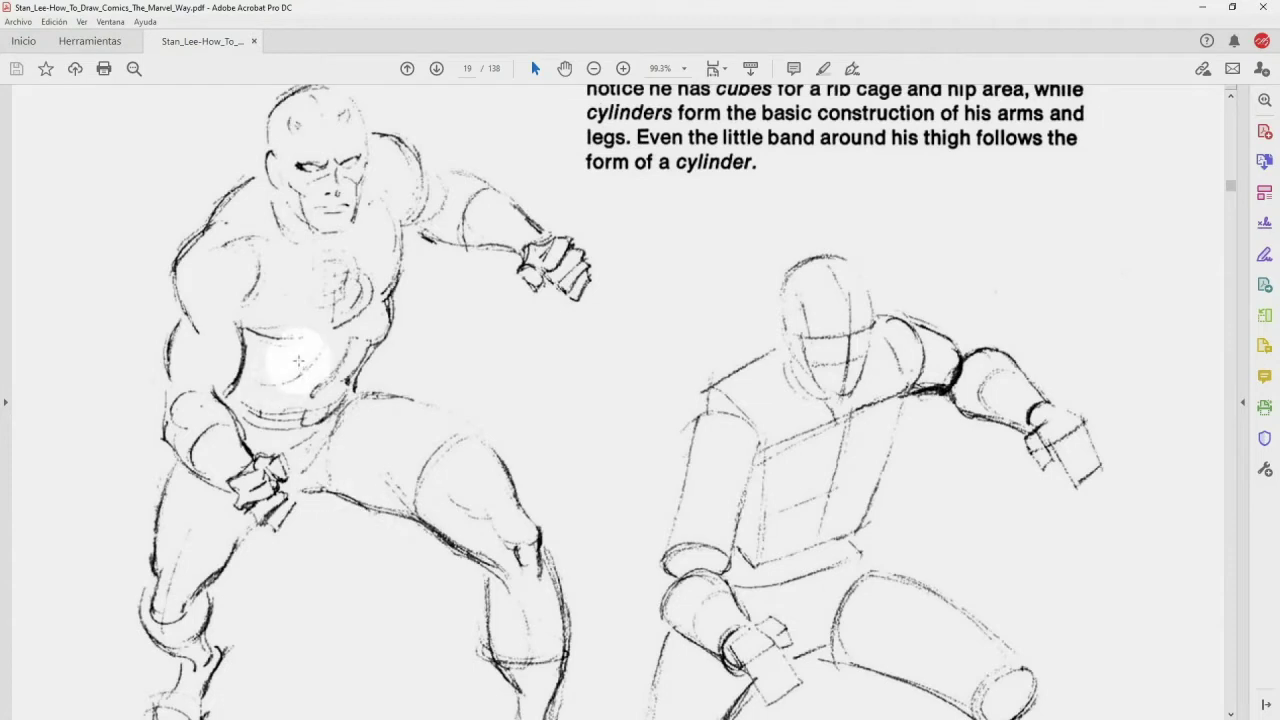
scroll(572, 447, down, 1)
scroll(572, 447, down, 1)
scroll(580, 443, down, 1)
scroll(628, 446, down, 1)
scroll(651, 449, down, 1)
scroll(651, 452, down, 3)
scroll(651, 452, down, 3)
scroll(651, 452, down, 3)
scroll(650, 451, down, 3)
scroll(650, 451, down, 1)
scroll(648, 453, down, 1)
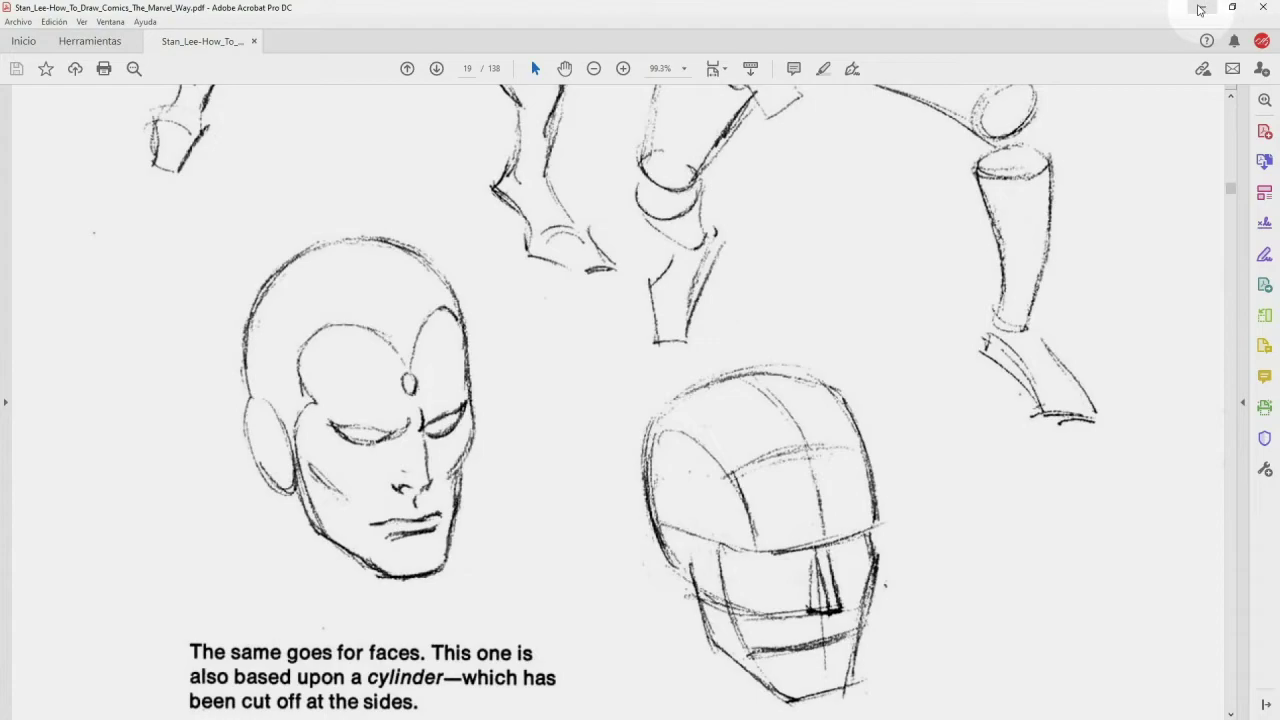
click(1200, 10)
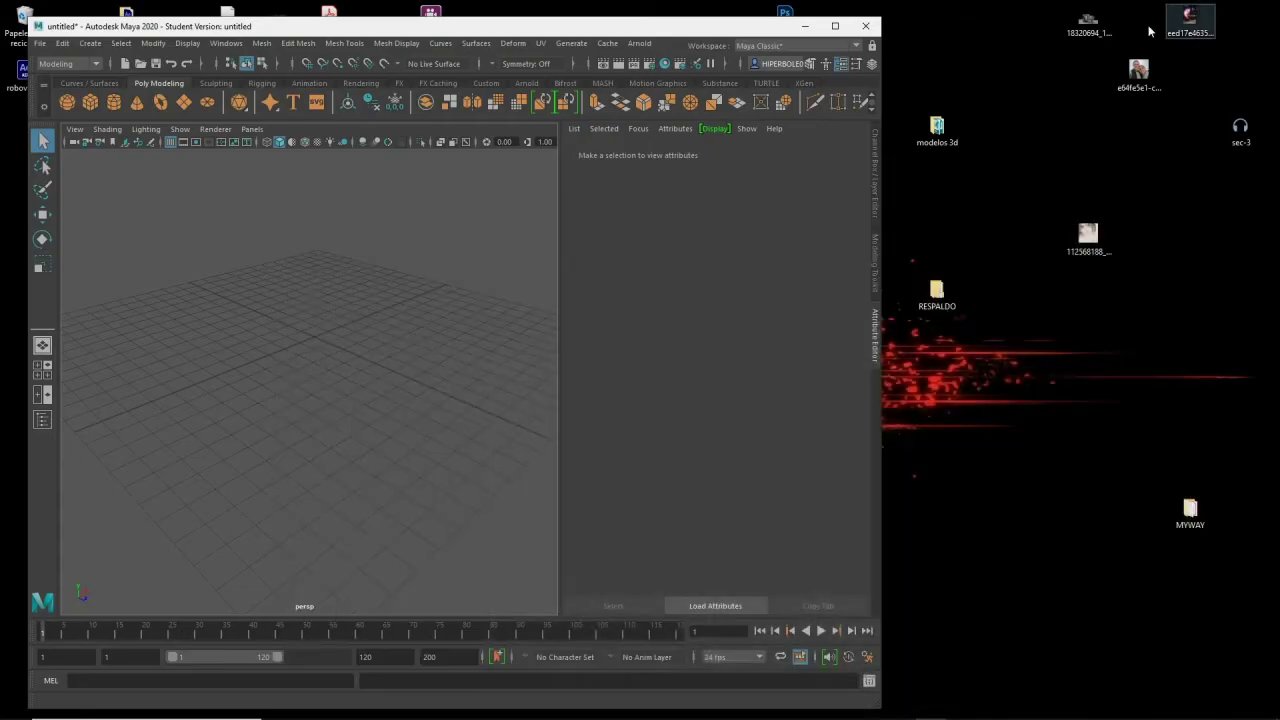
- Maximize Maya again, zoom the viewport, and tumble the camera slightly around the empty grid
drag(724, 22, 728, 5)
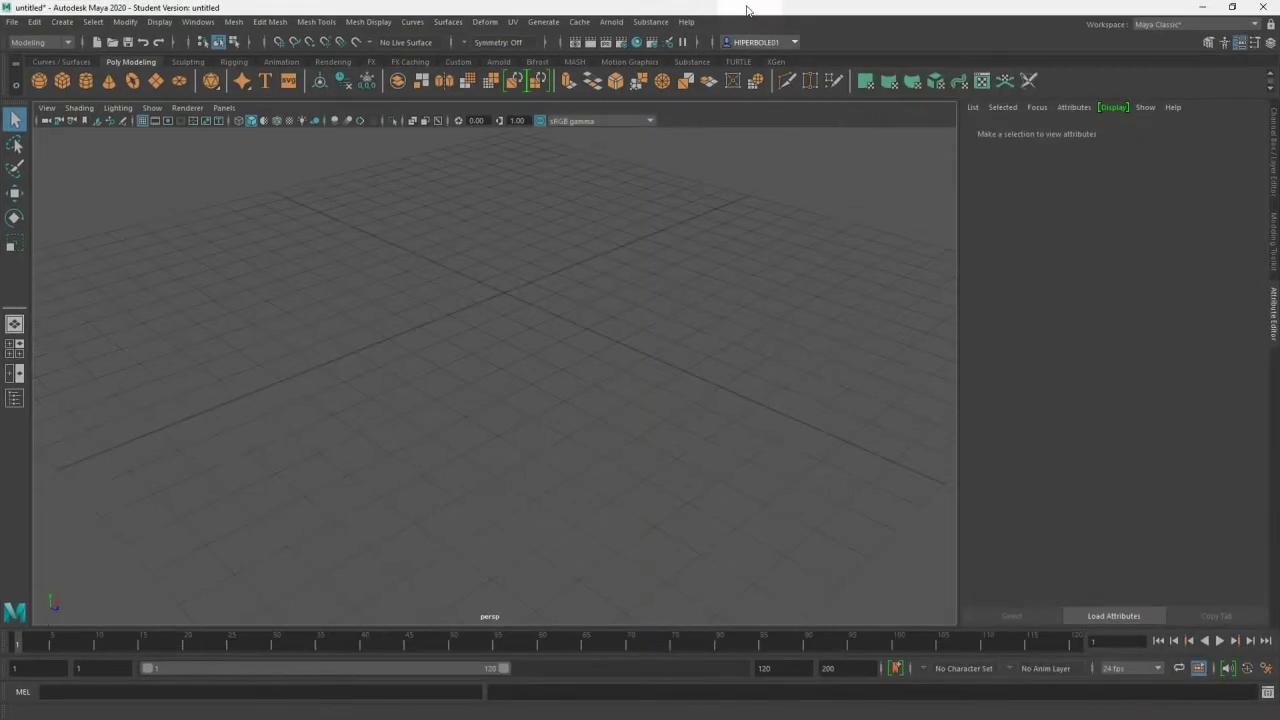
scroll(733, 349, down, 2)
scroll(733, 349, down, 2)
scroll(733, 349, down, 2)
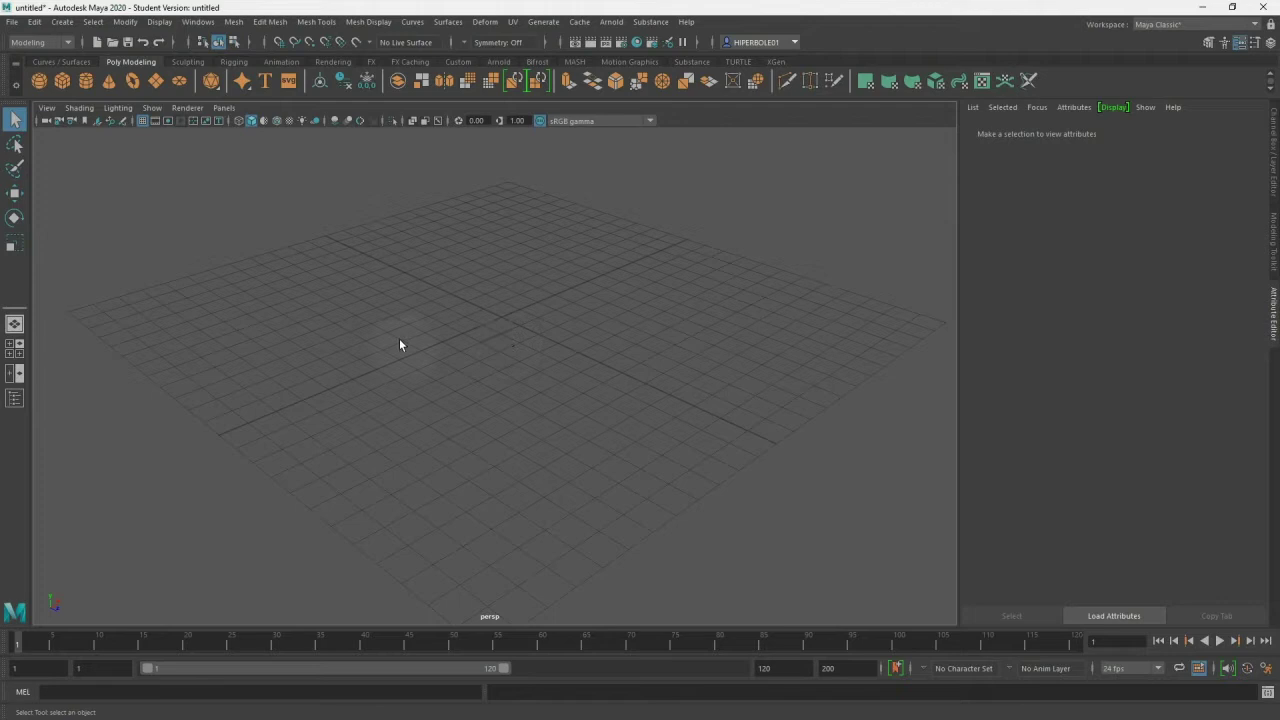
mouse_move(368, 386)
alt+mouse_down()
mouse_move(406, 386)
mouse_move(337, 371)
mouse_move(397, 394)
mouse_move(382, 370)
mouse_move(389, 383)
mouse_move(370, 375)
alt+mouse_up()
- Browse the shelf tabs from Sculpting to FX Caching, settle on Poly Modeling, then open the Windows menu
click(80, 62)
click(126, 62)
click(189, 61)
click(234, 62)
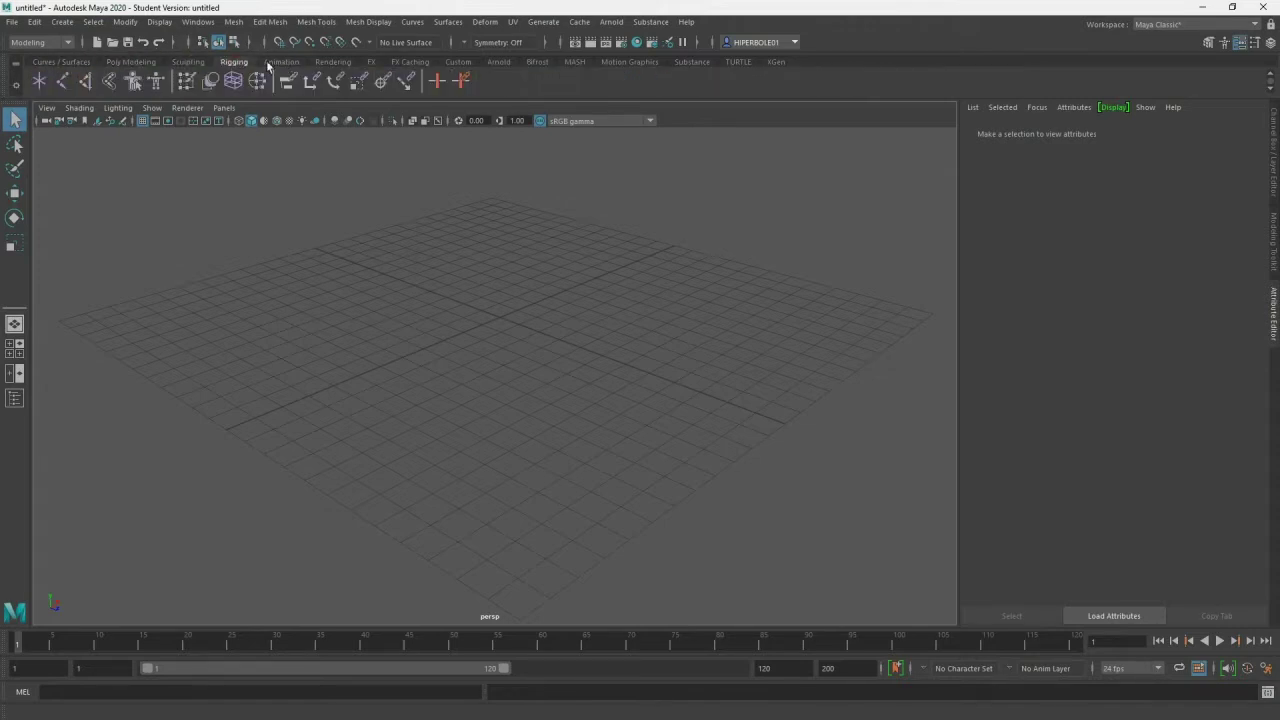
click(280, 62)
click(336, 62)
click(370, 62)
click(410, 62)
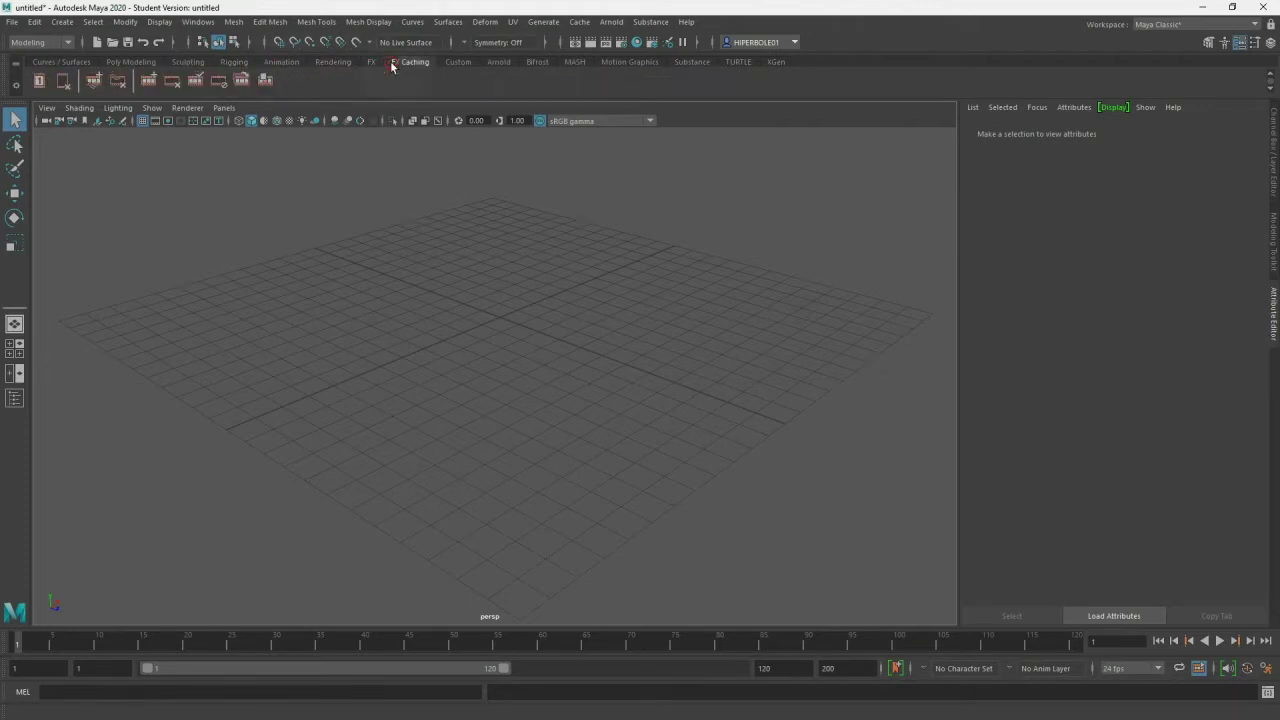
click(132, 62)
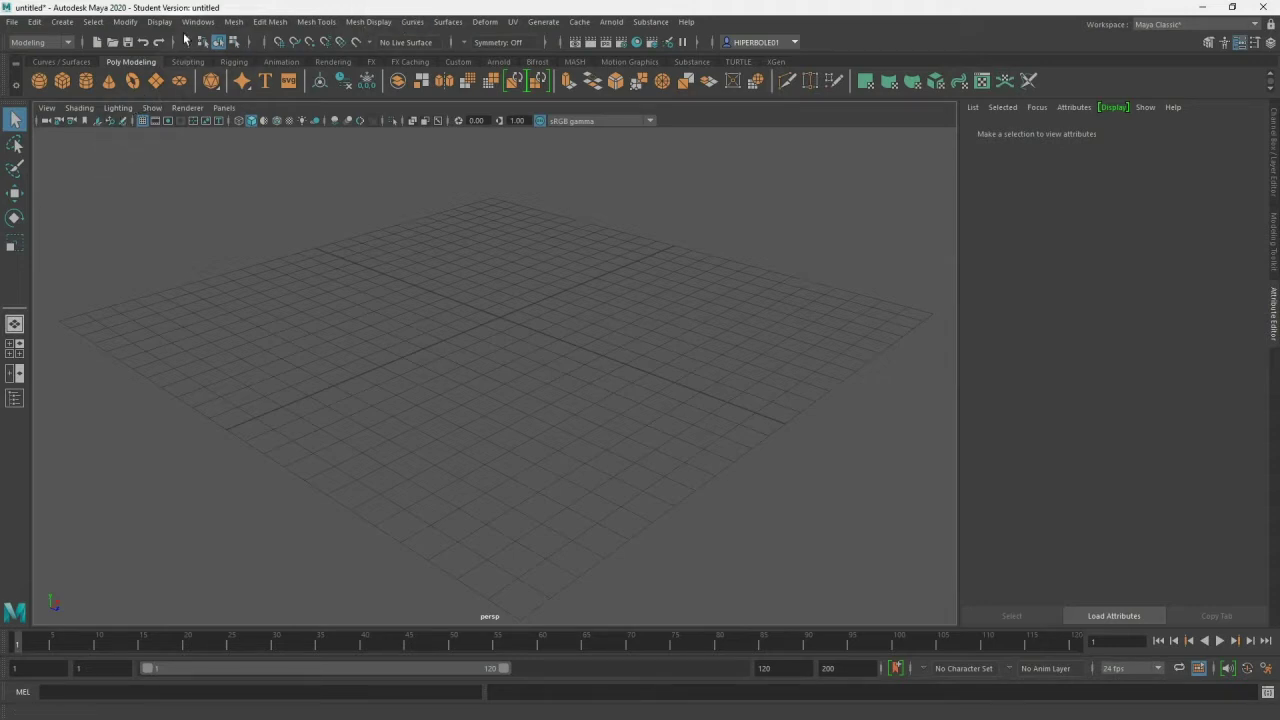
click(194, 23)
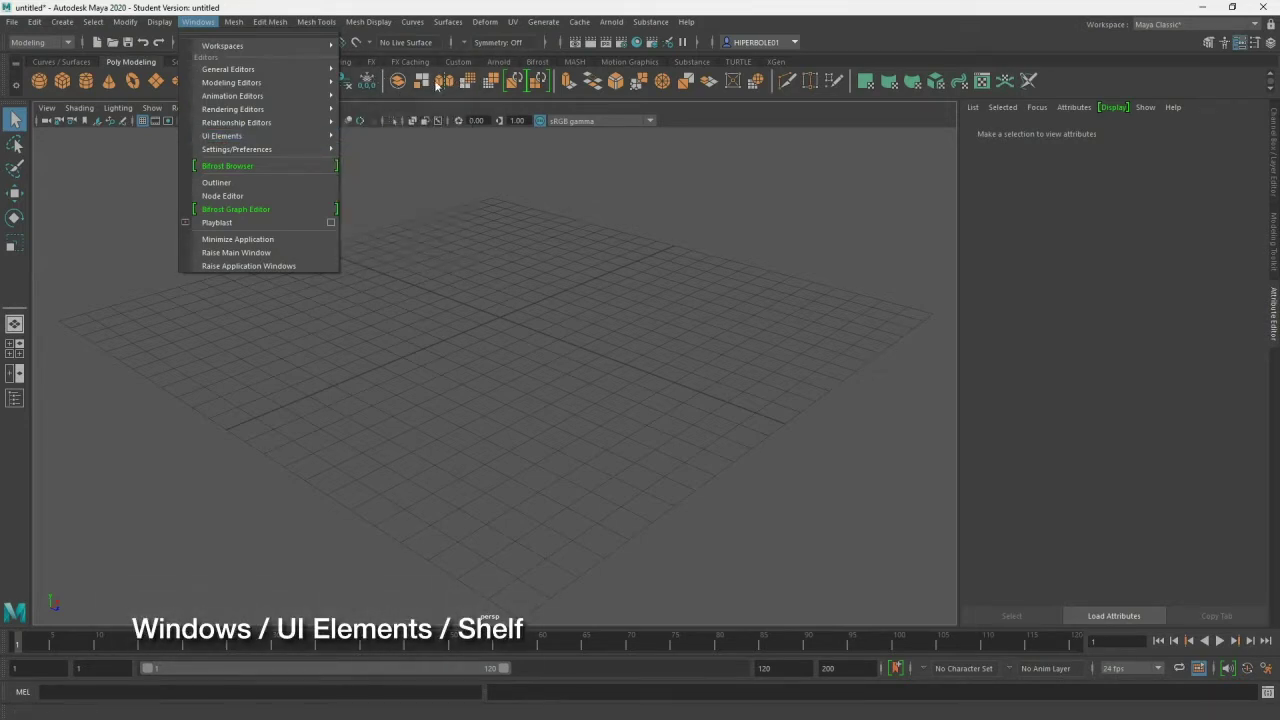
- Close the Windows menu without choosing an editor
click(485, 21)
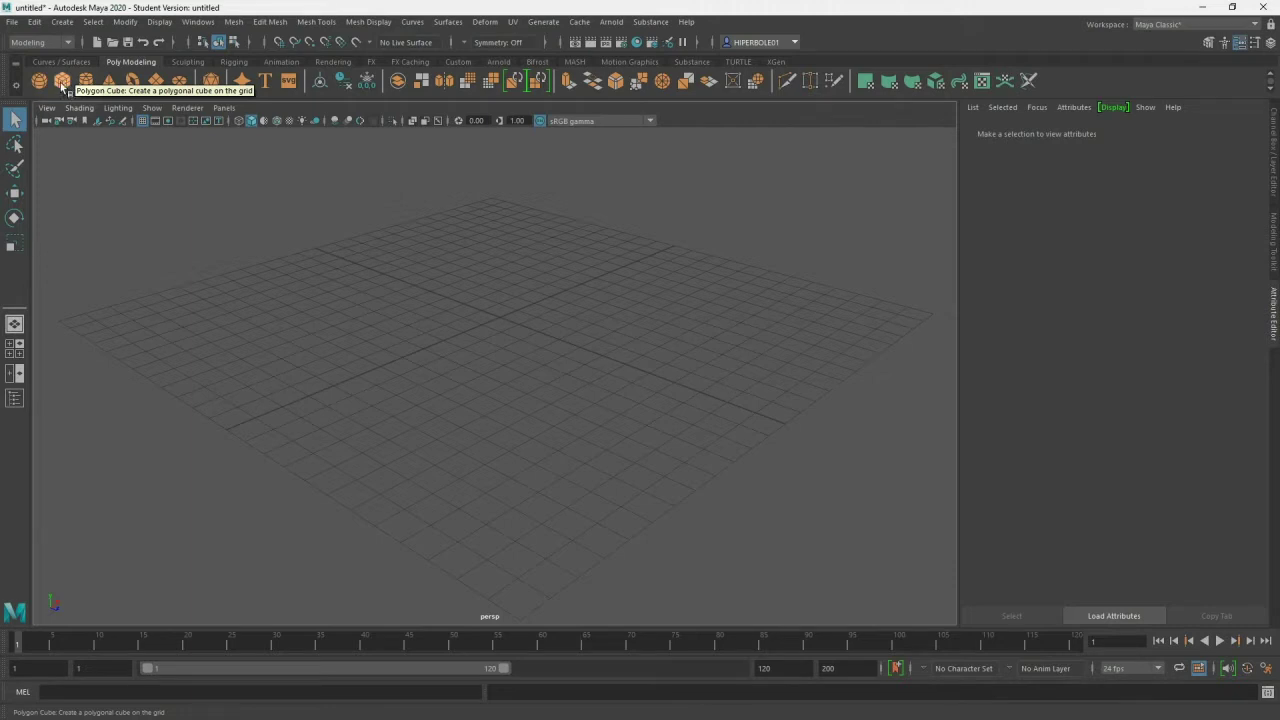
- Create the polygon cube pCube1 from the Poly Modeling shelf
click(62, 82)
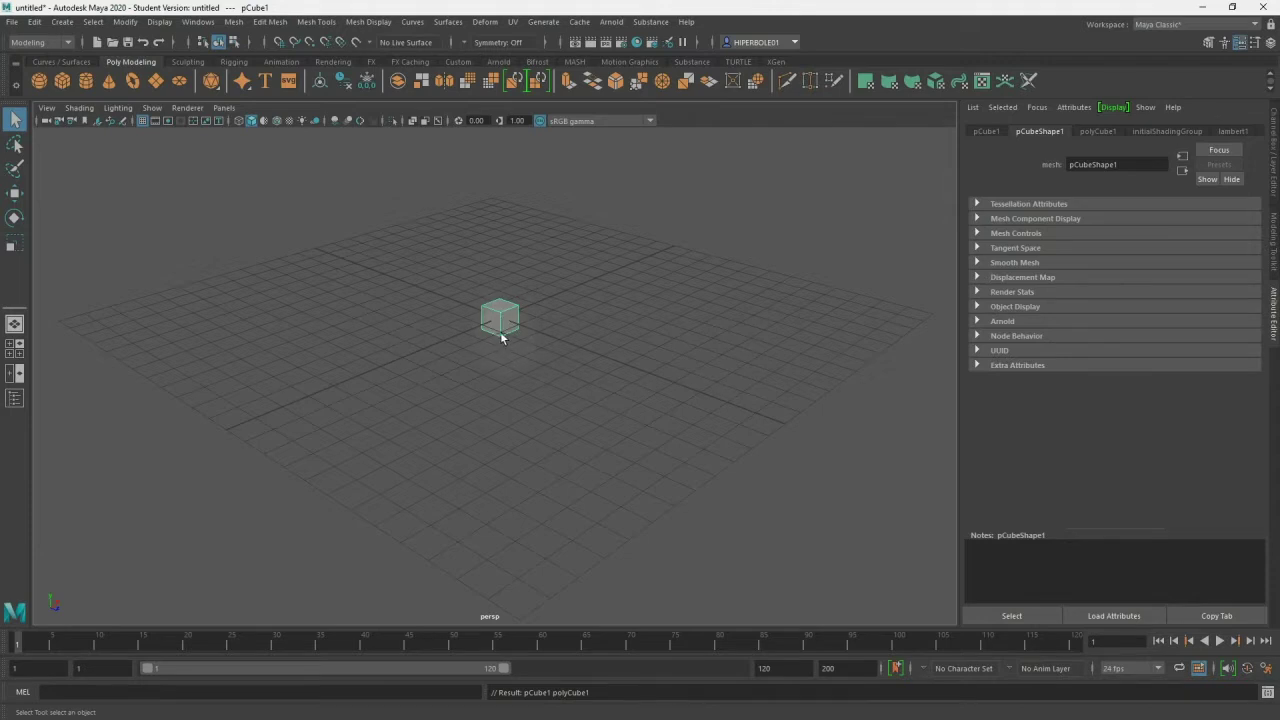
- Dolly and tumble the view toward the cube, then frame it with F
mouse_move(460, 330)
alt+right_down()
mouse_move(743, 274)
mouse_move(408, 289)
mouse_move(809, 265)
mouse_move(454, 277)
mouse_move(642, 256)
alt+right_up()
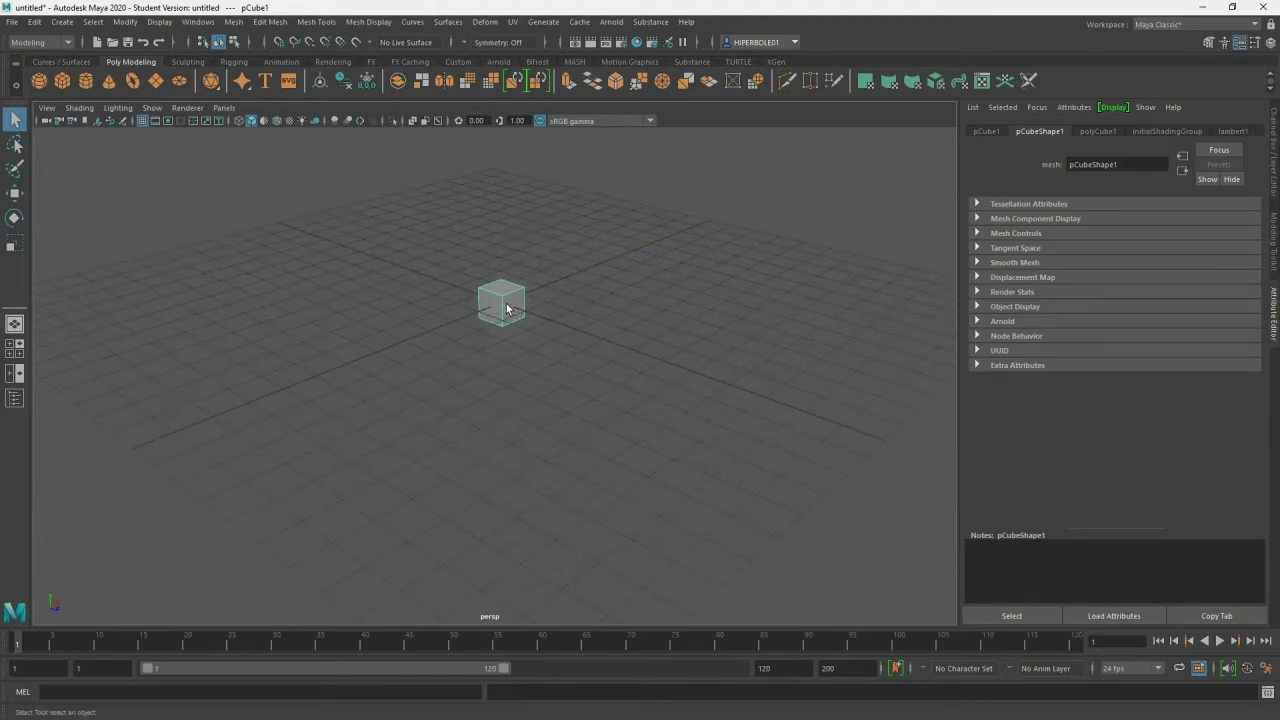
alt+drag(526, 294, 420, 280)
alt+right_drag(420, 280, 351, 271)
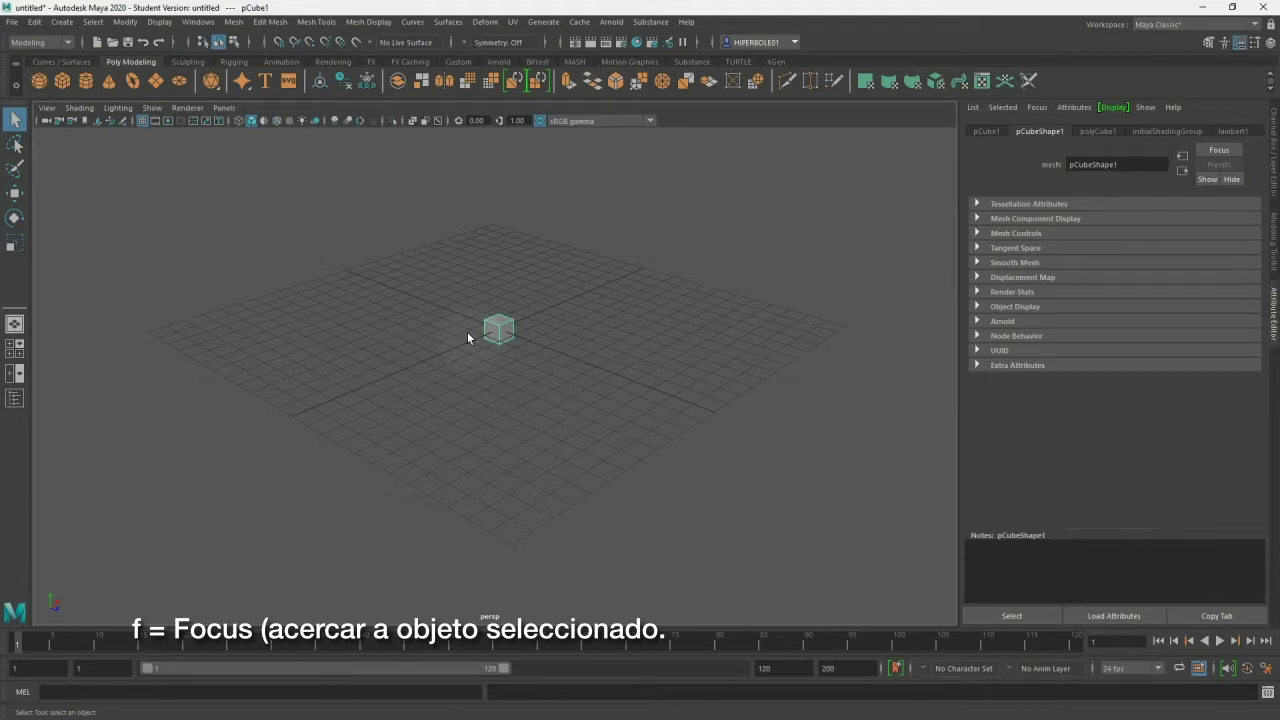
key(f)
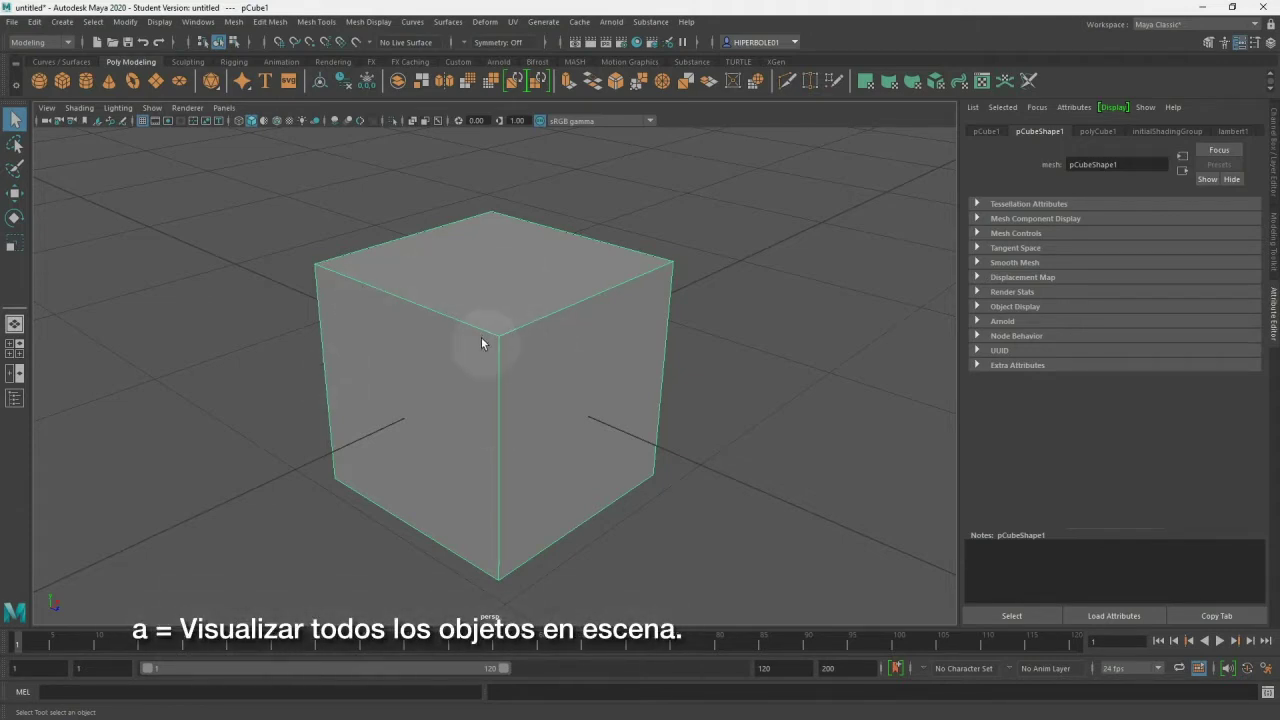
- Select pCube1 and switch it to wireframe display with key 4
click(542, 343)
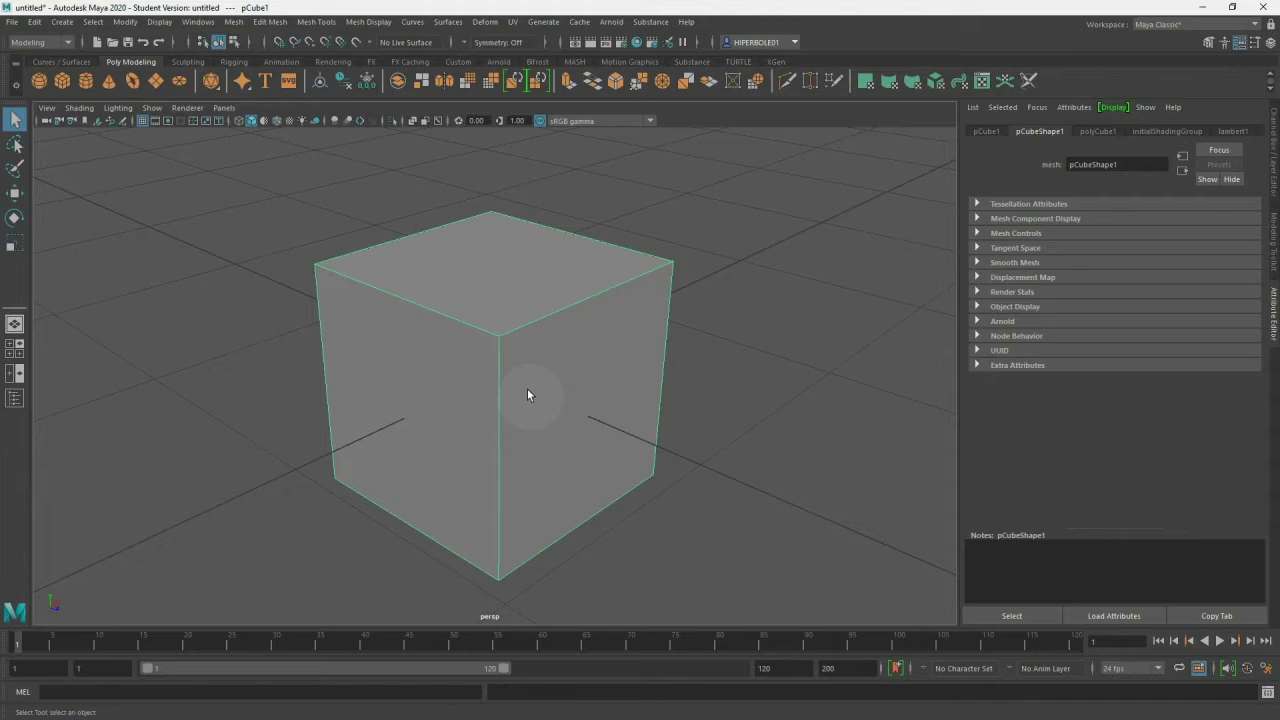
key(4)
mouse_move(451, 406)
alt+mouse_down()
mouse_move(443, 417)
mouse_move(497, 420)
mouse_move(485, 359)
mouse_move(443, 374)
mouse_move(458, 398)
alt+mouse_up()
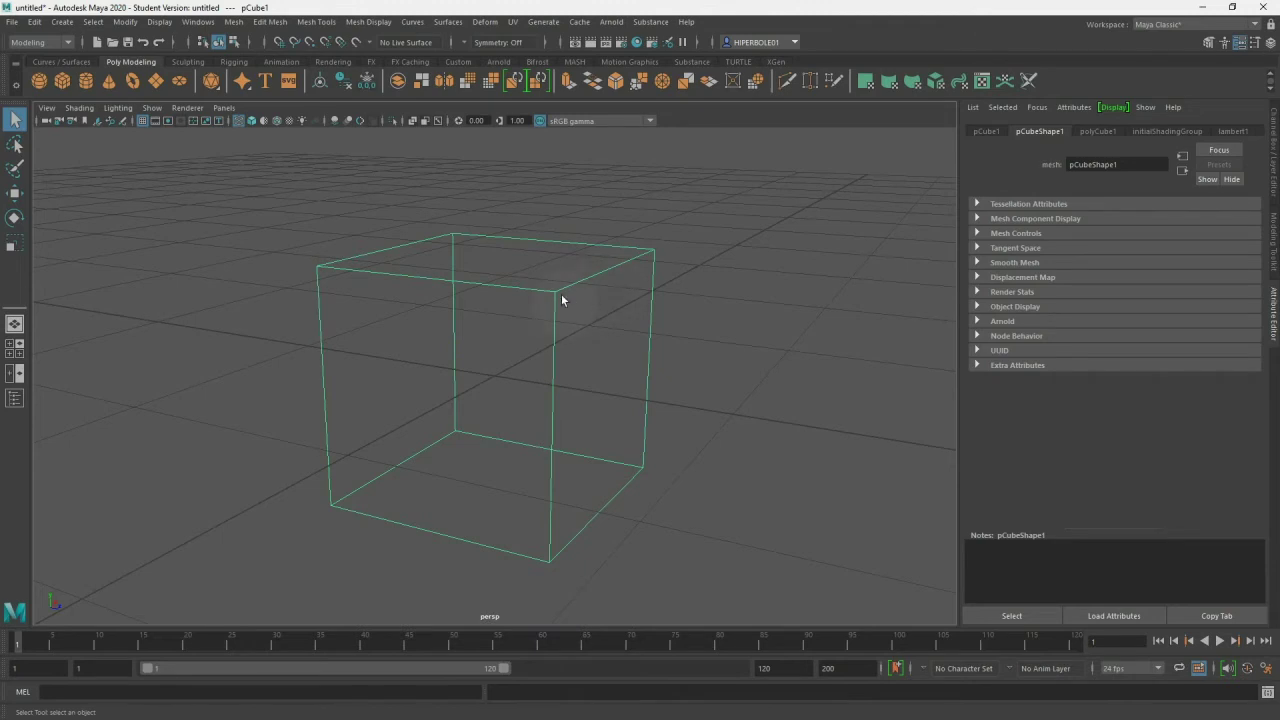
- Reselect pCube1, toggle between wireframe (4) and shaded (5), then enable textured display (6)
click(254, 302)
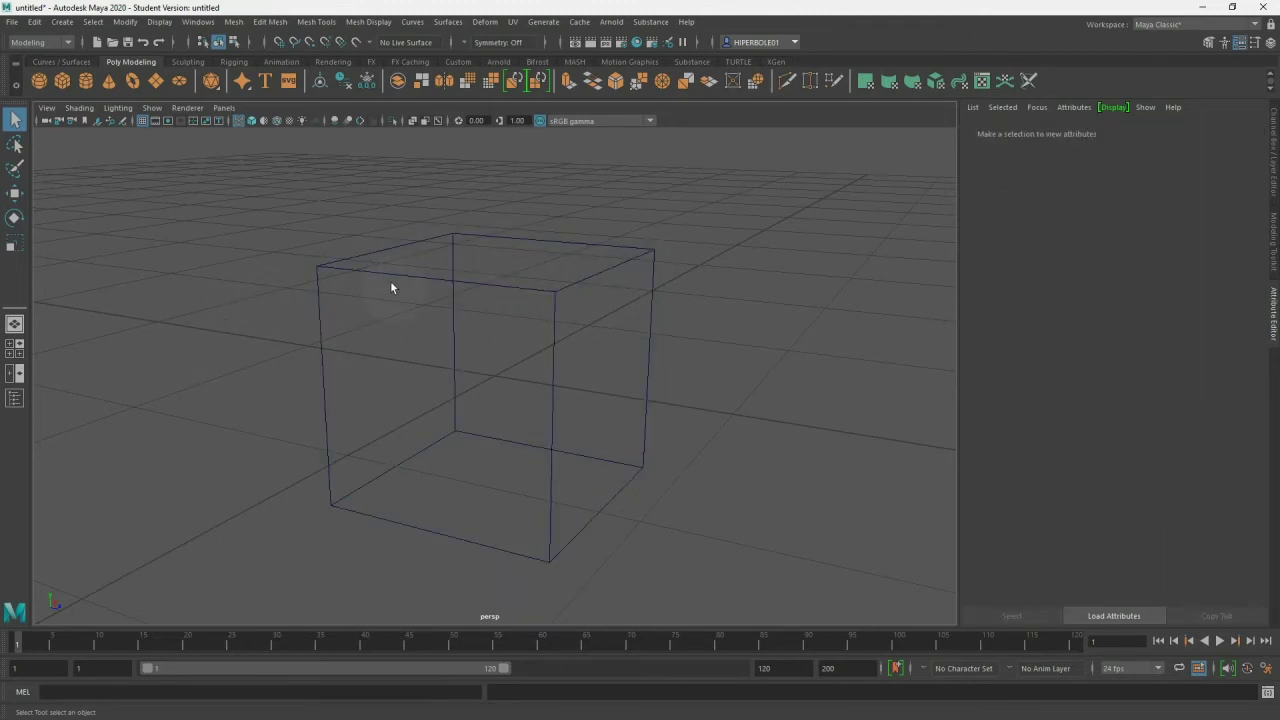
click(456, 286)
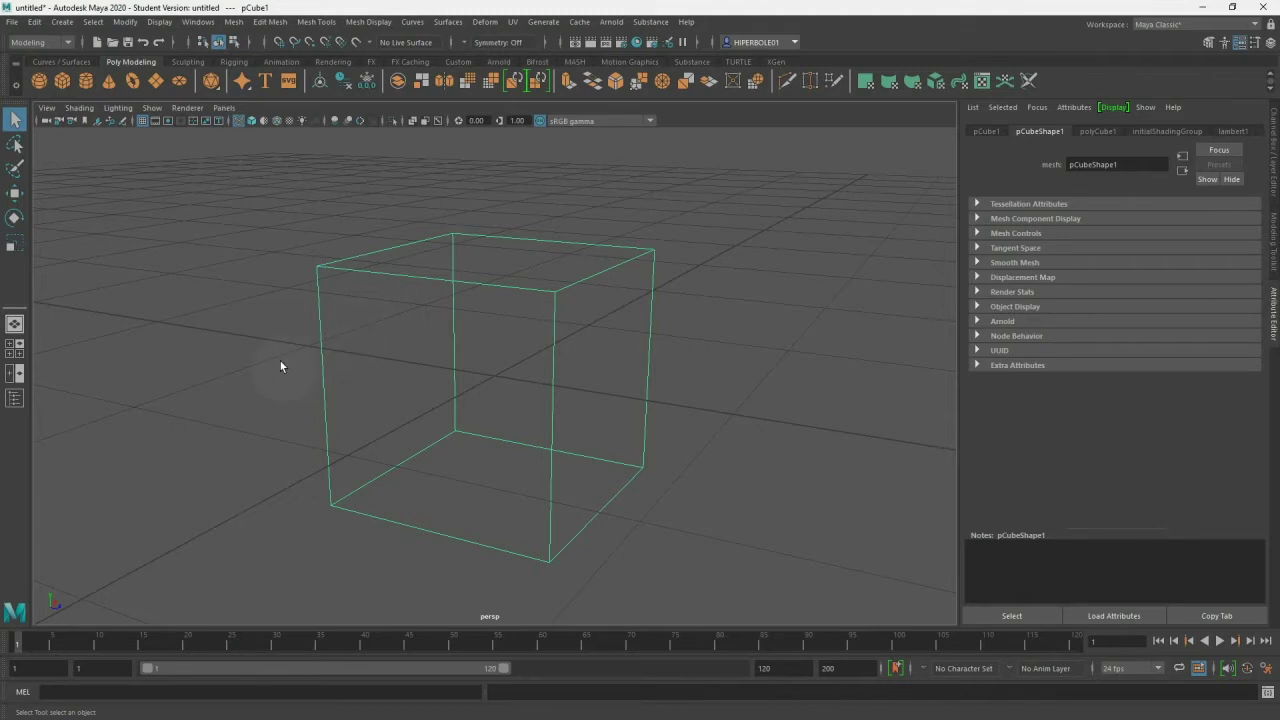
mouse_move(306, 333)
alt+mouse_down()
mouse_move(266, 337)
mouse_move(277, 346)
mouse_move(259, 334)
alt+mouse_up()
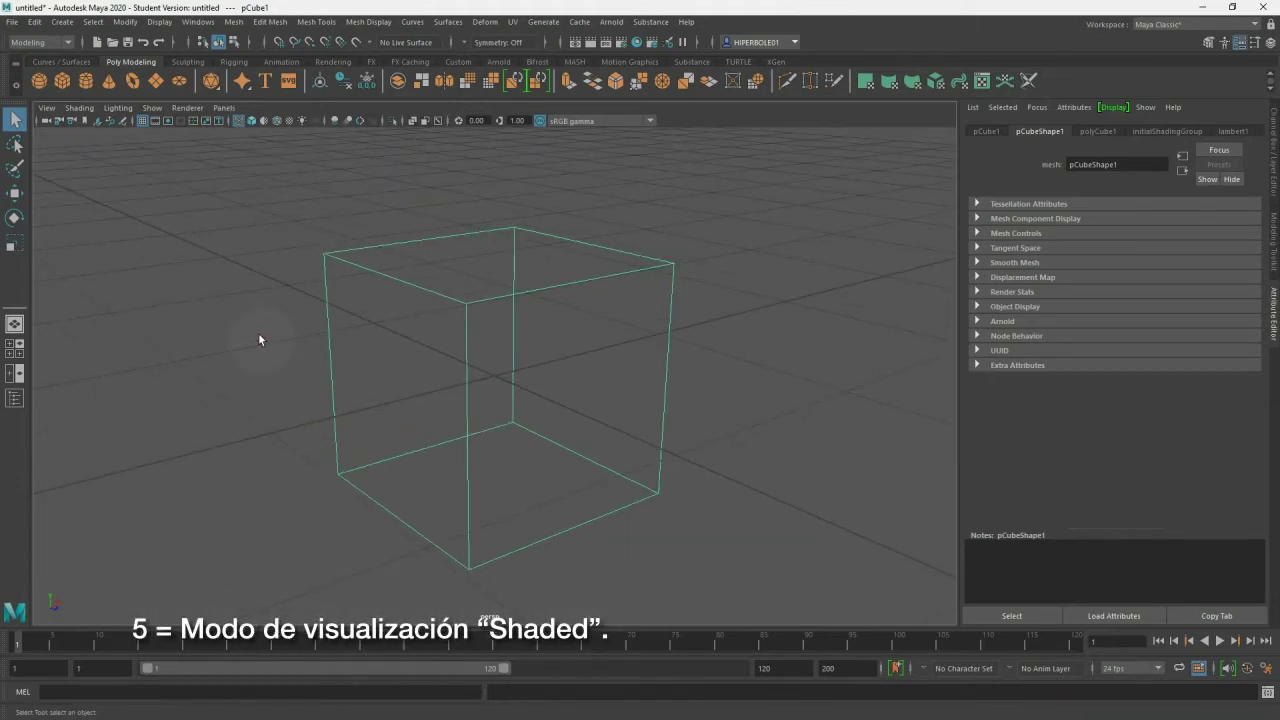
key(5)
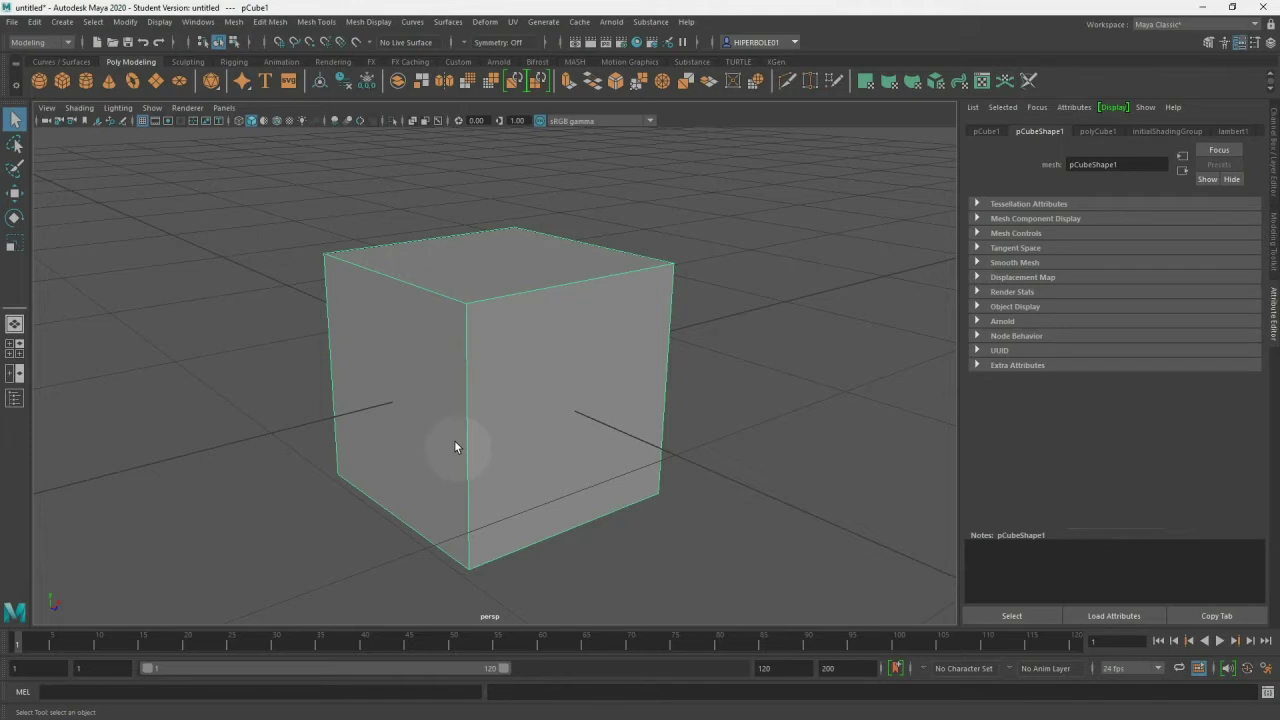
key(4)
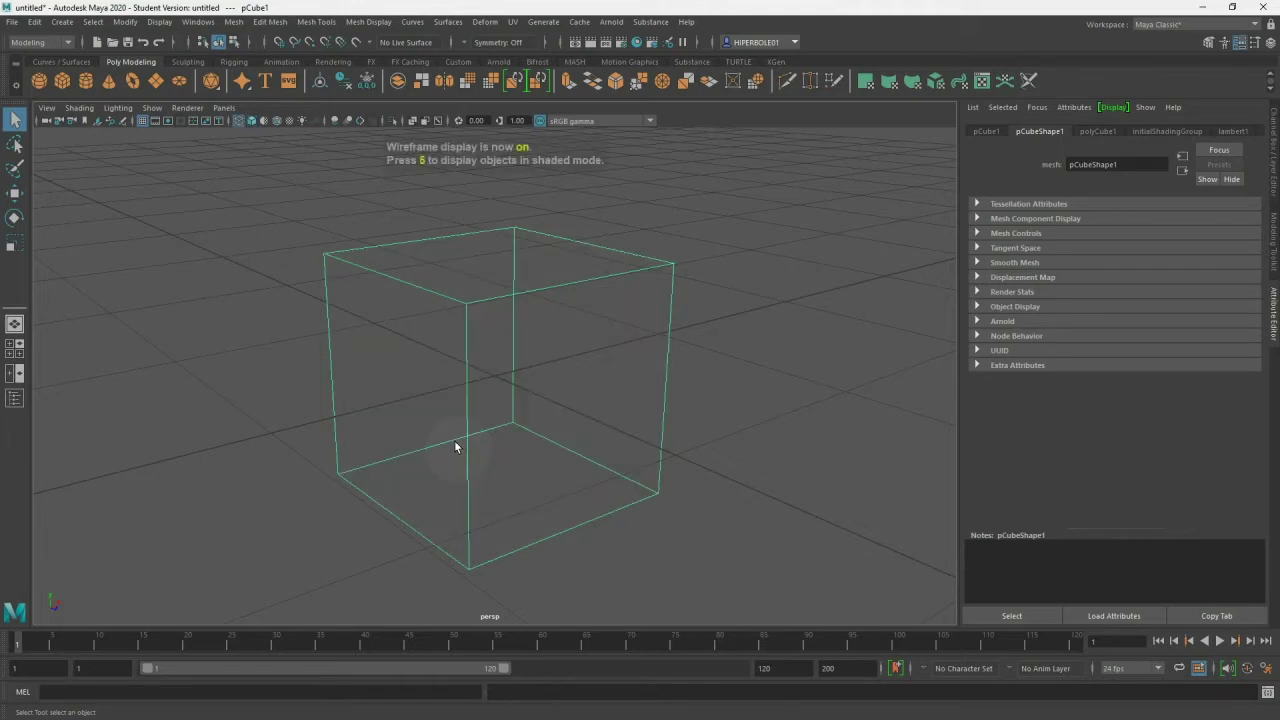
key(5)
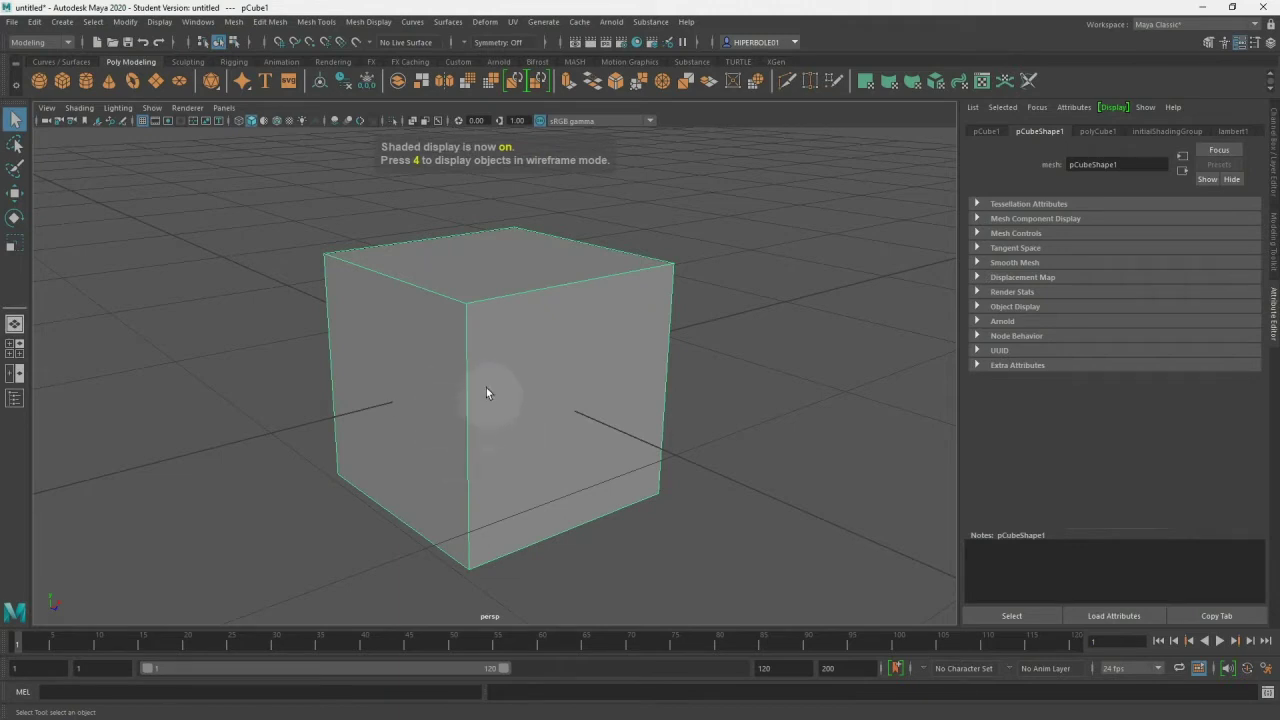
key(6)
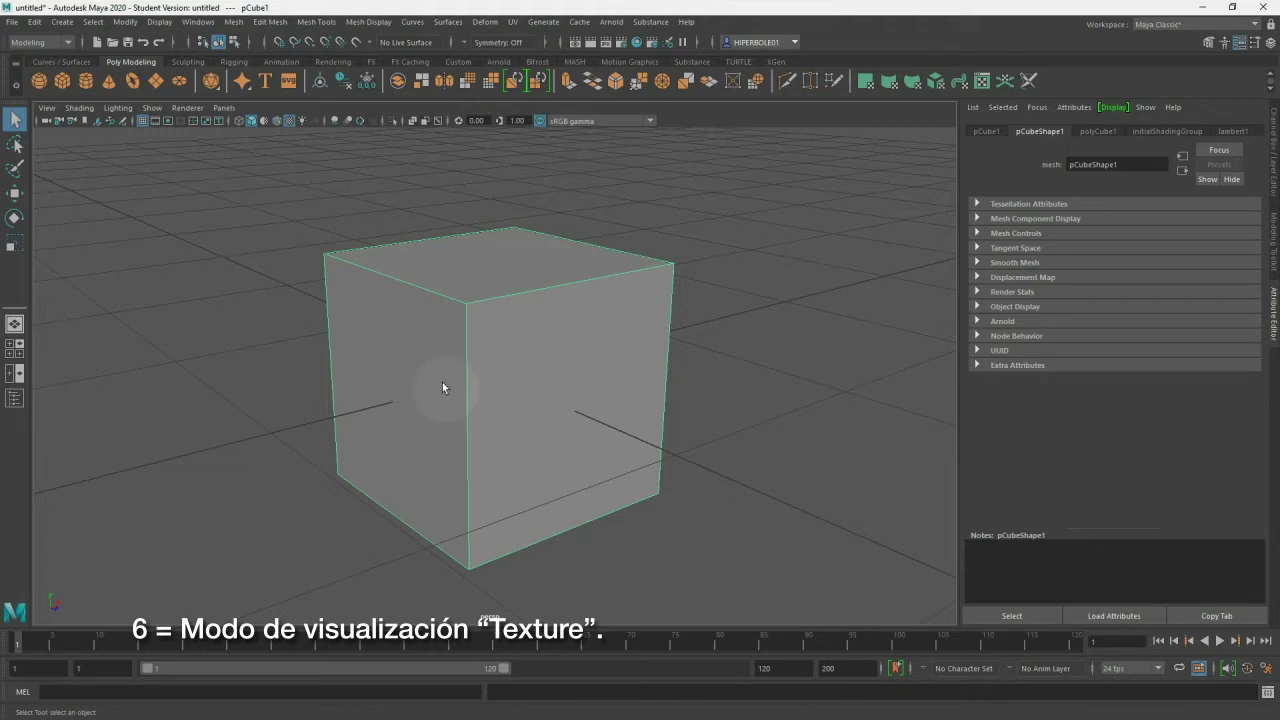
key(7)
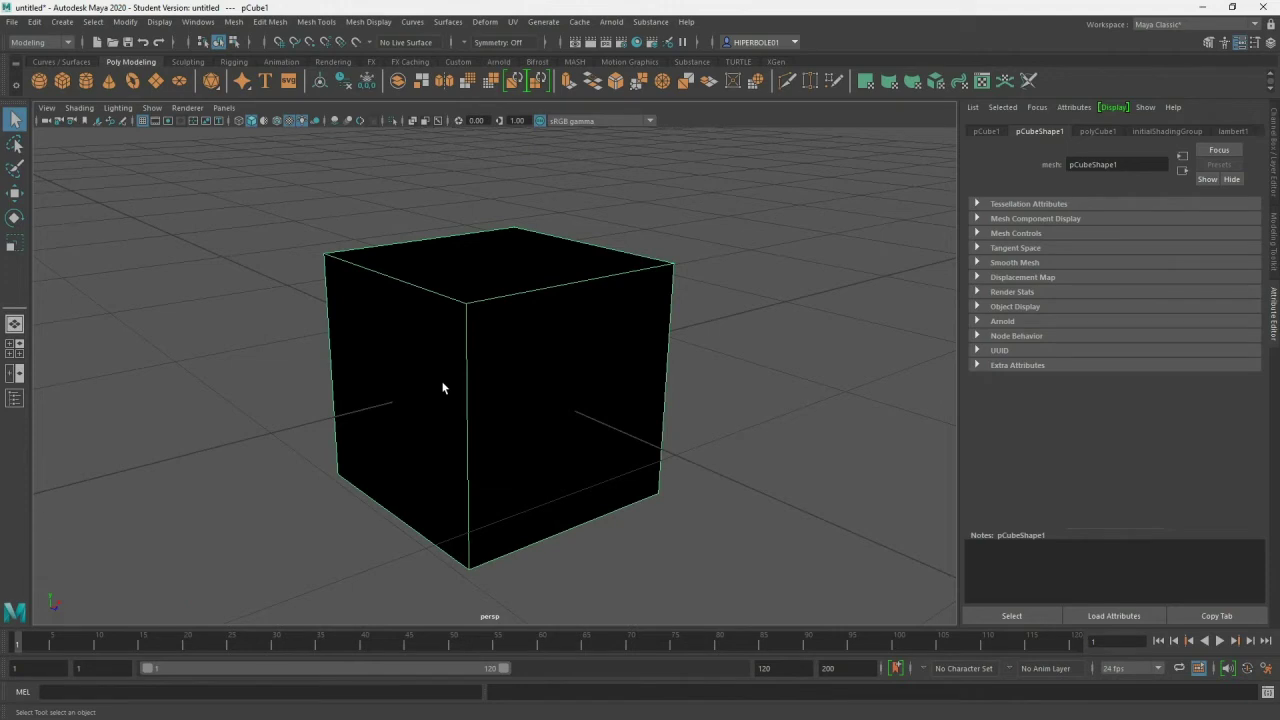
key(5)
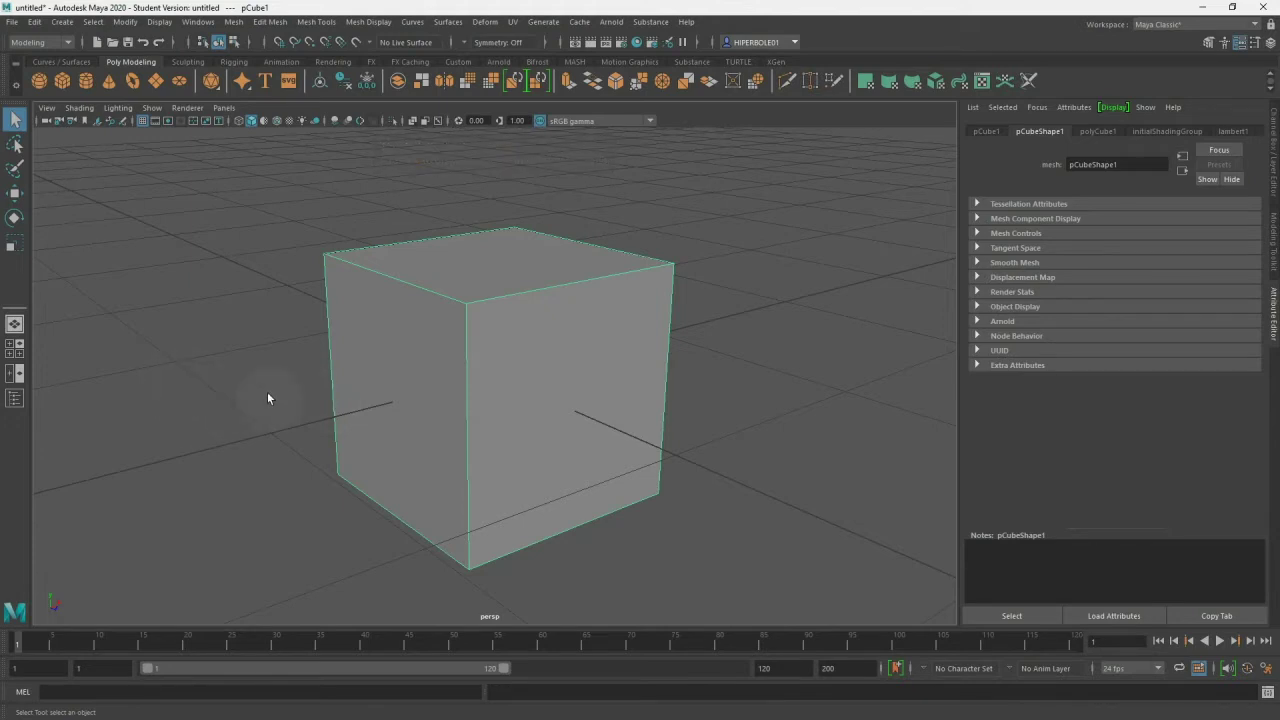
key(1)
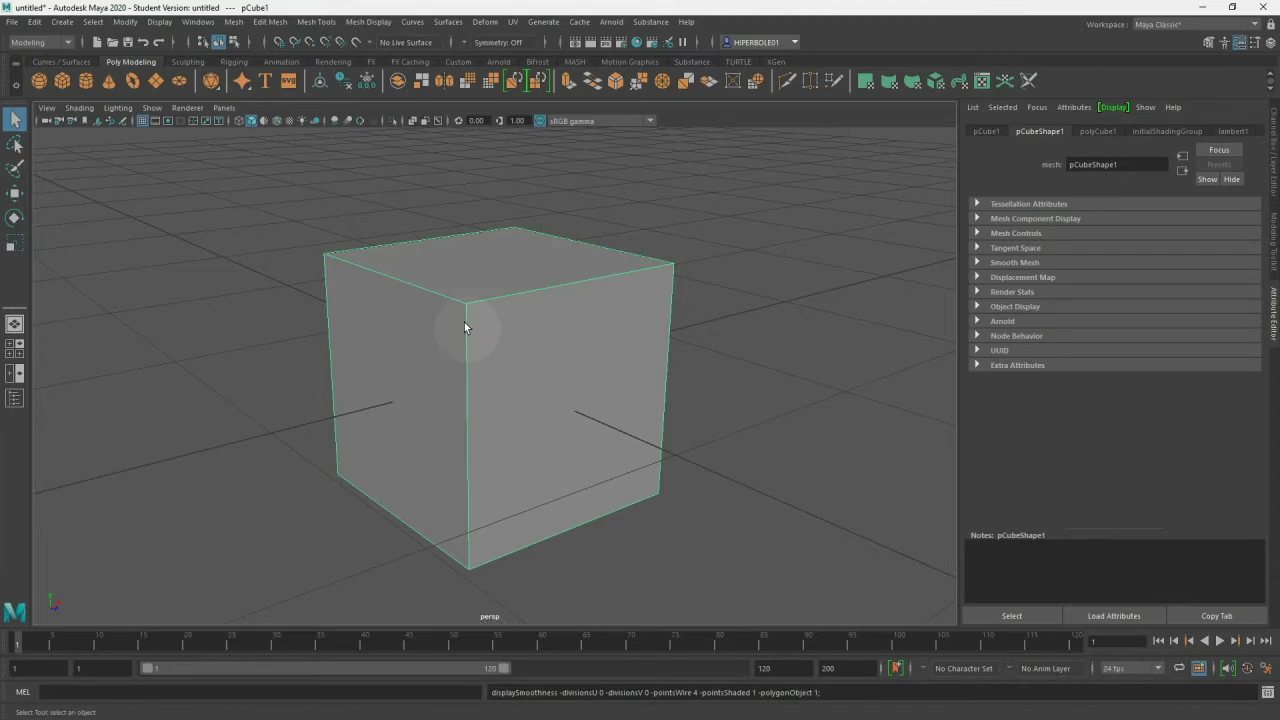
key(2)
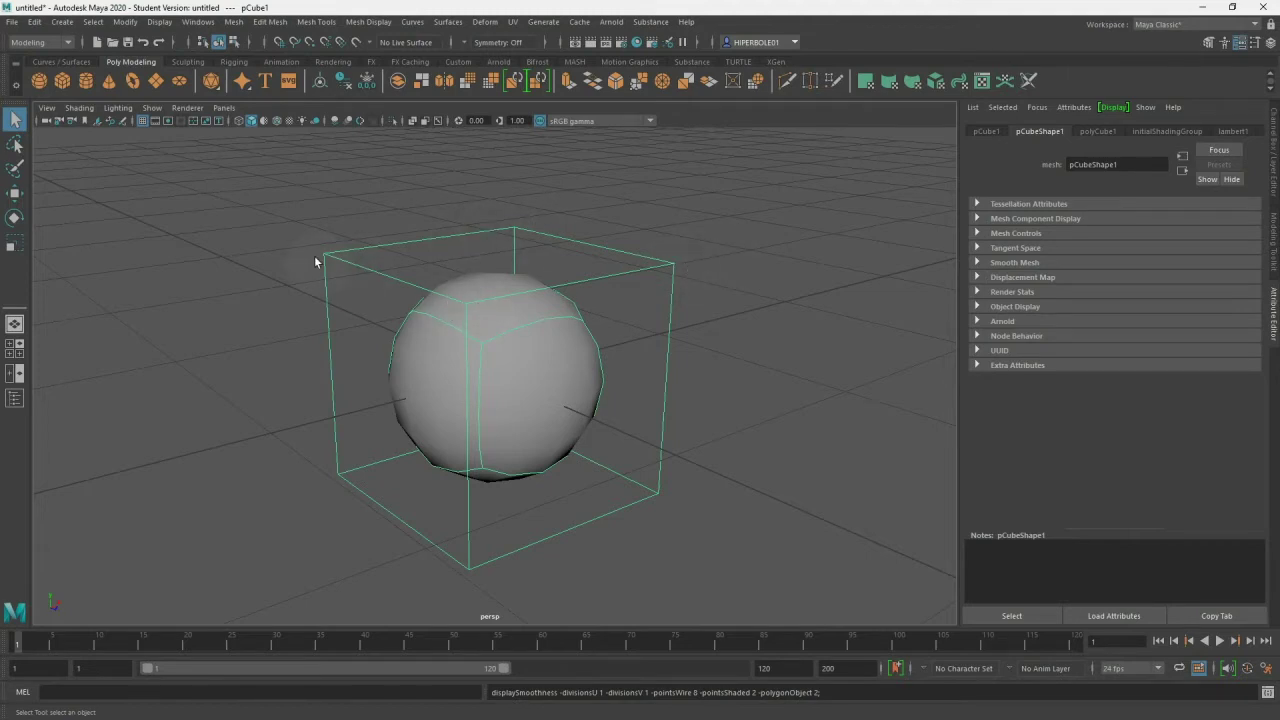
- Turn on smooth mesh preview for pCube1 with key 3 and show the Channel Box
key(3)
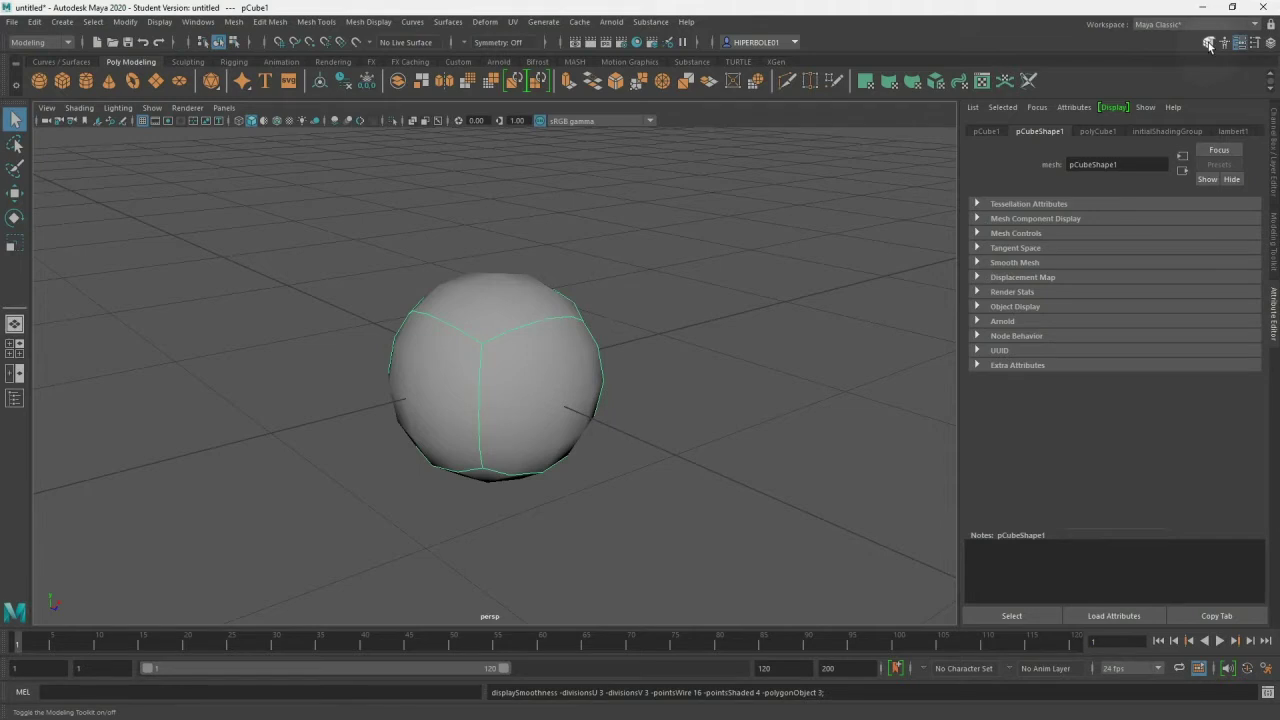
click(1271, 47)
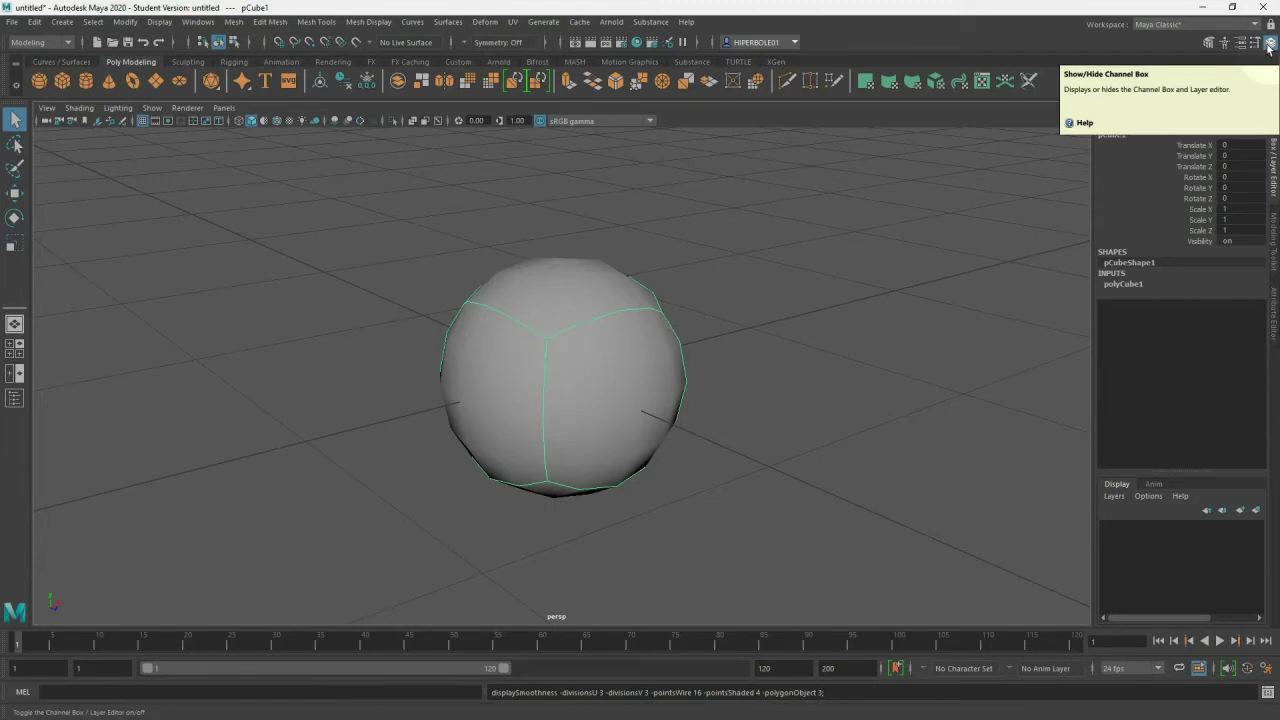
- Expand polyCube1 inputs and set the cube's Subdivisions Width and Height to 2
click(1122, 187)
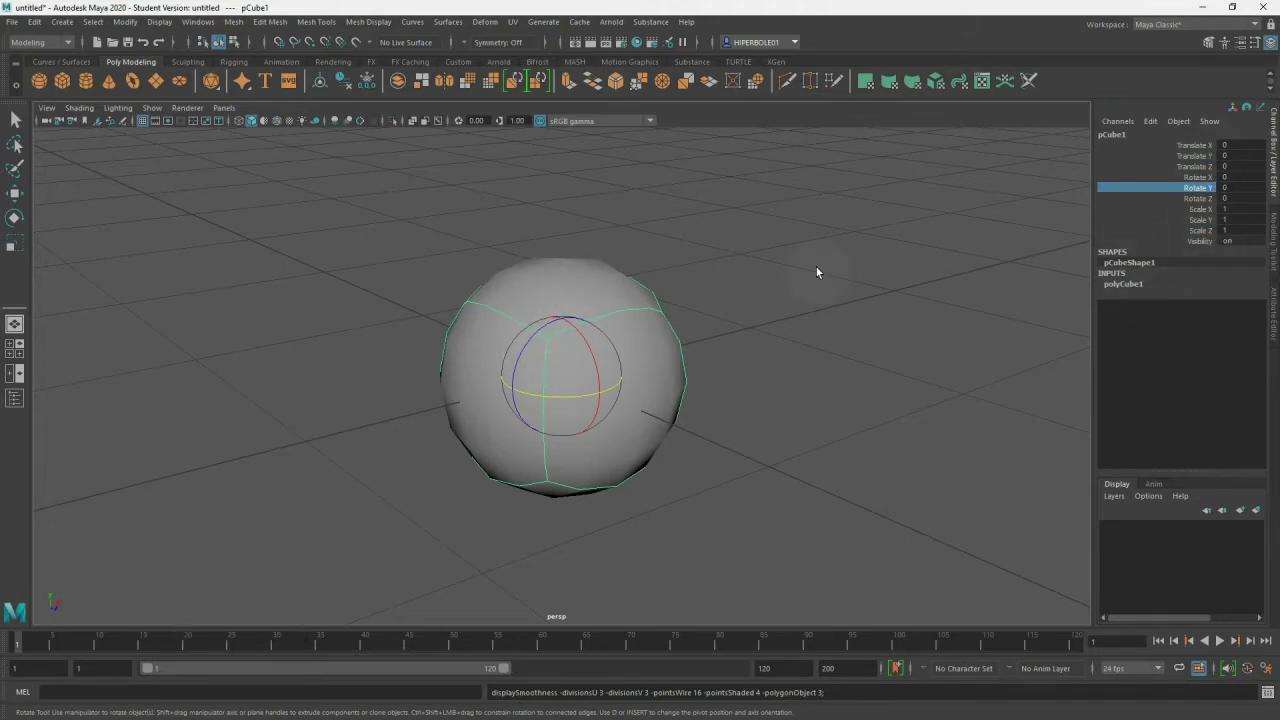
click(1122, 284)
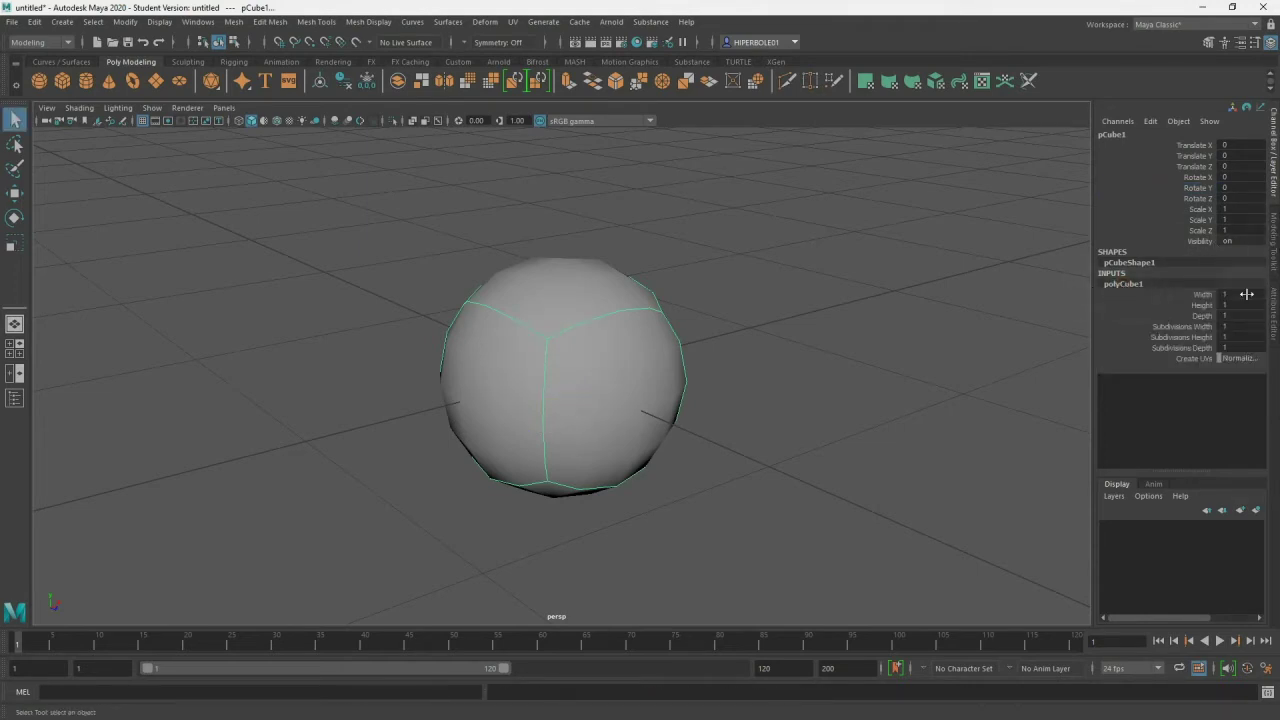
click(1238, 326)
shift+click(1238, 337)
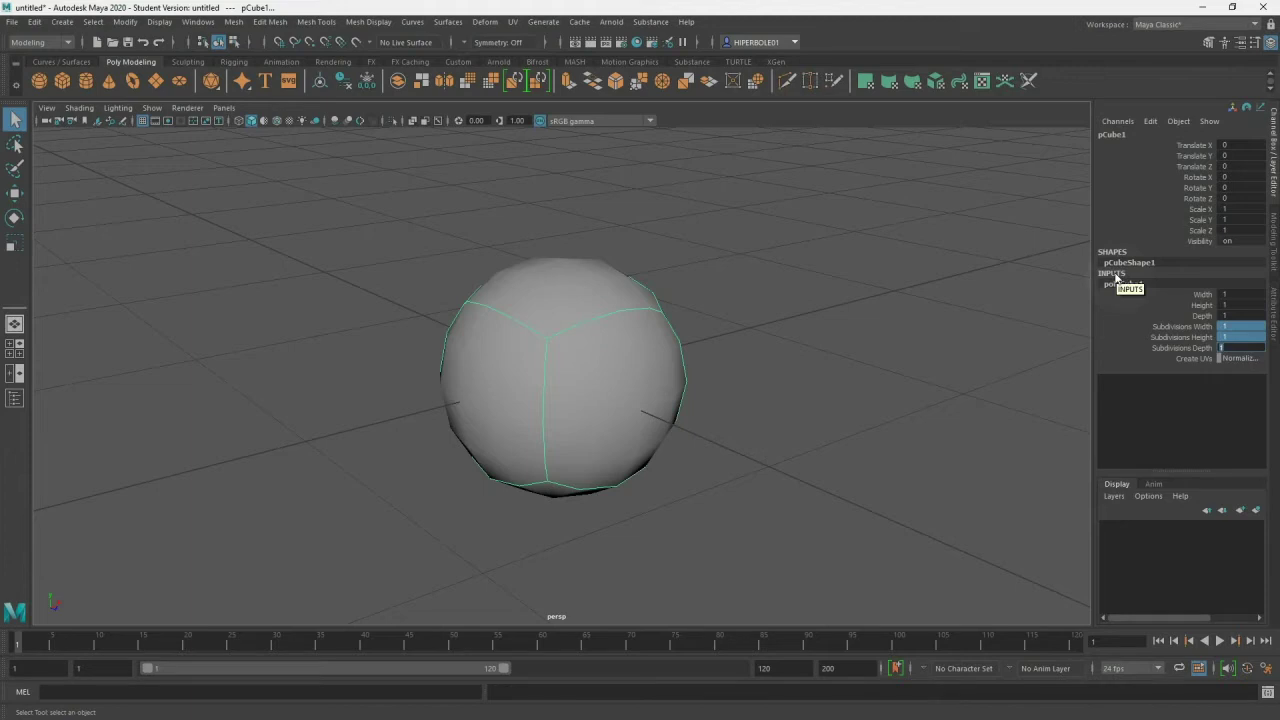
text(2)
middle_drag(624, 333, 892, 261)
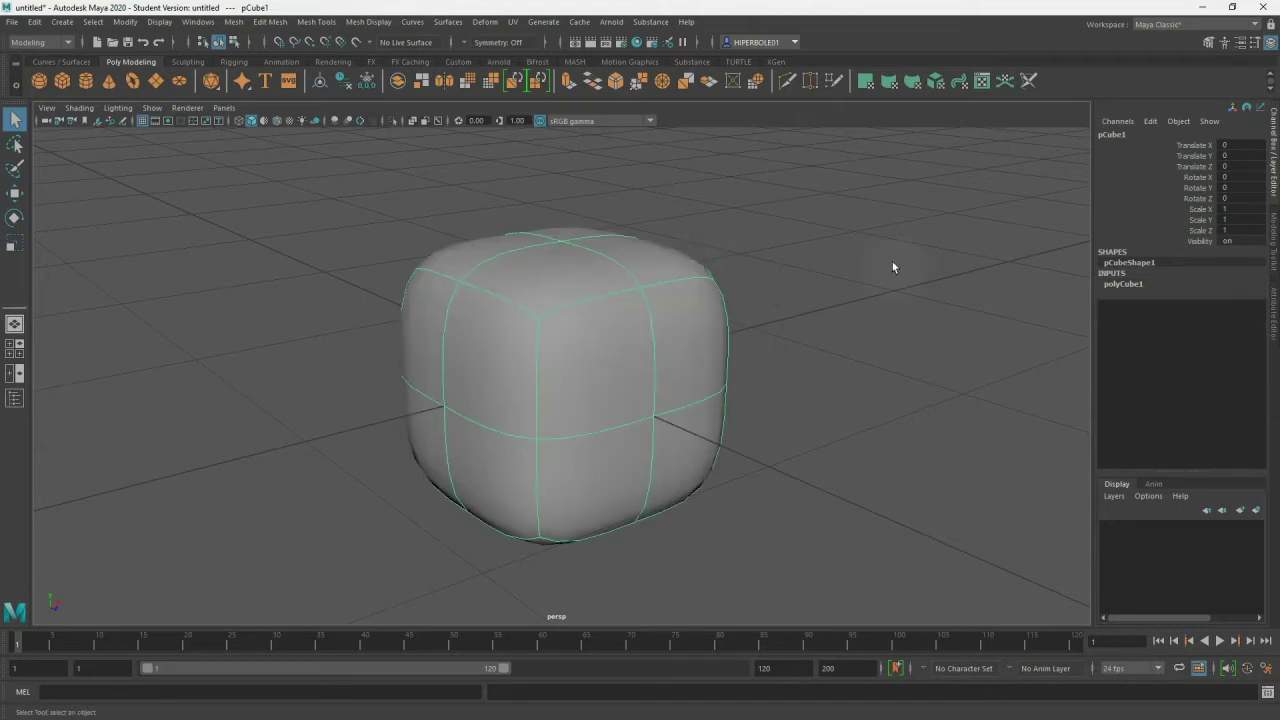
- Try a vertical scale of 2 and undo it, then cycle display modes 1, 2, 4, 5, 3
text(2)
key(Return)
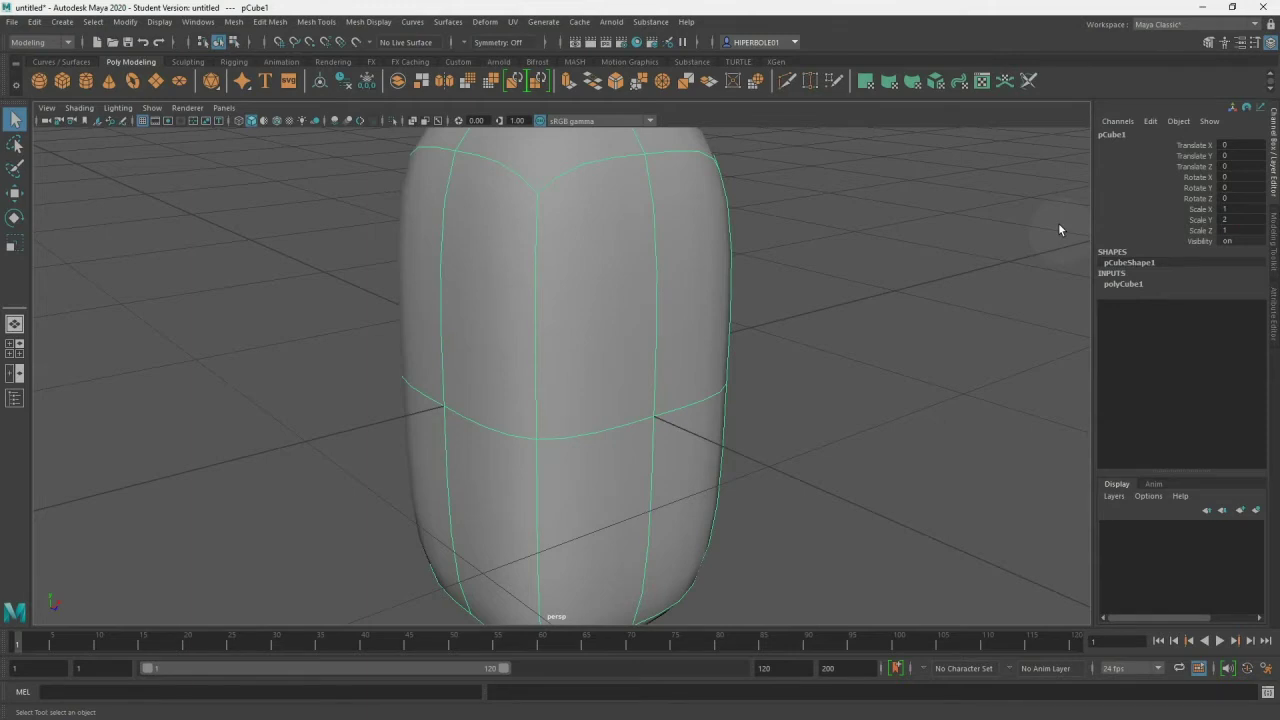
key(ctrl+z)
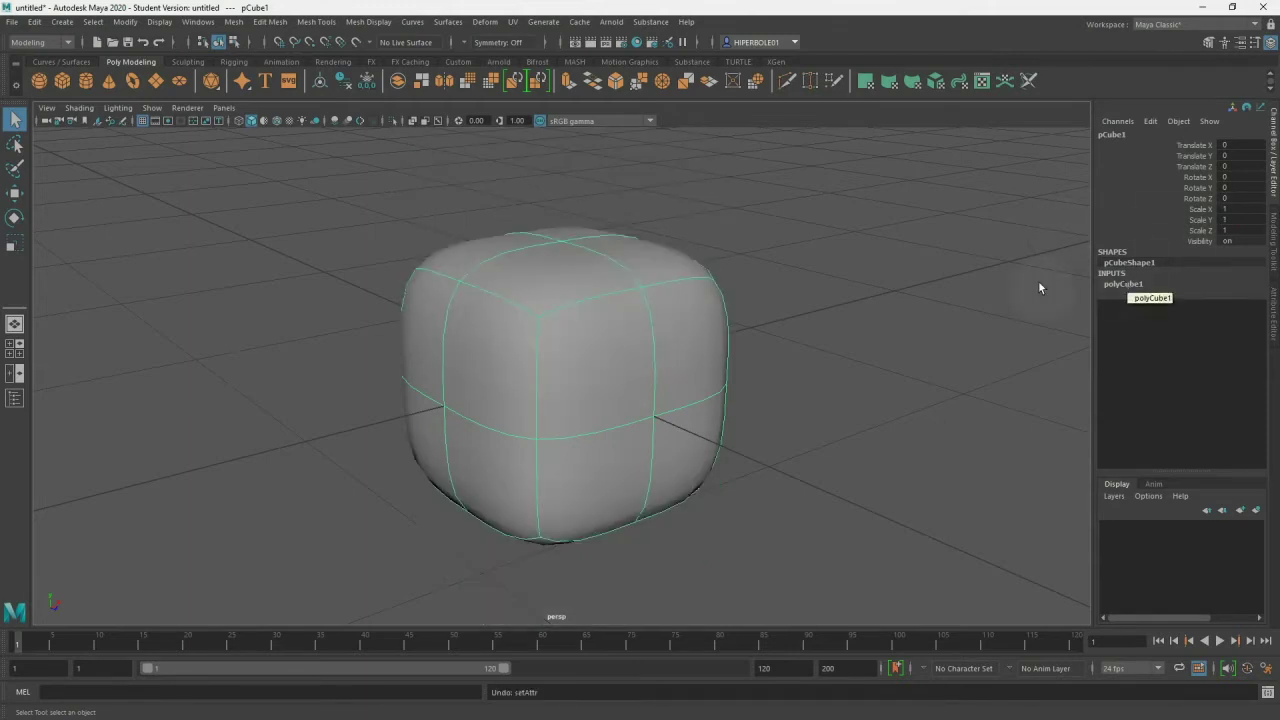
key(1)
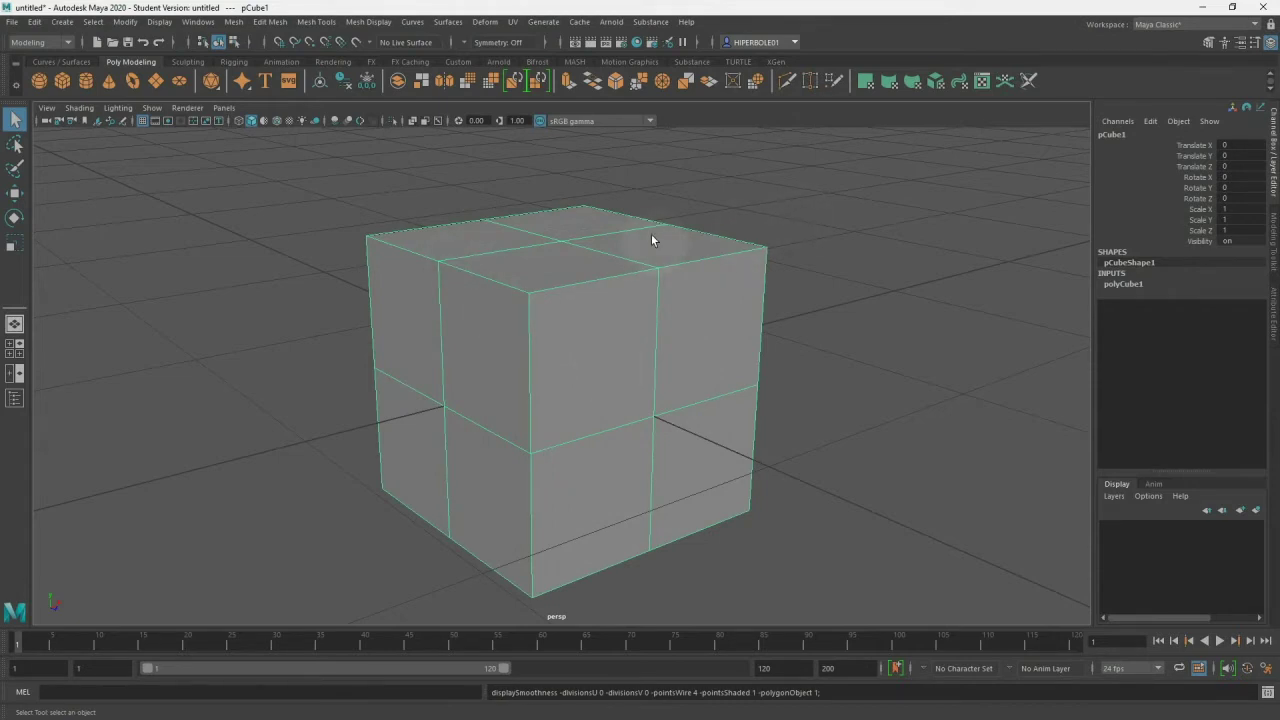
key(2)
key(4)
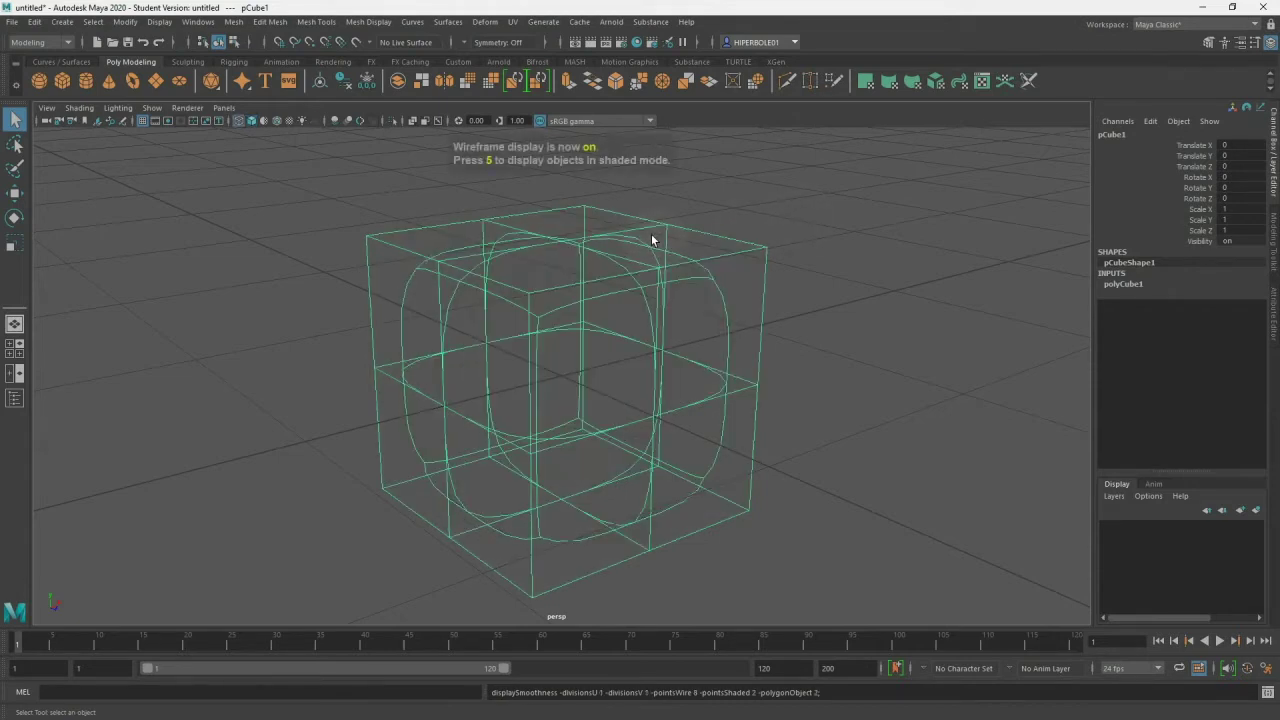
key(5)
key(3)
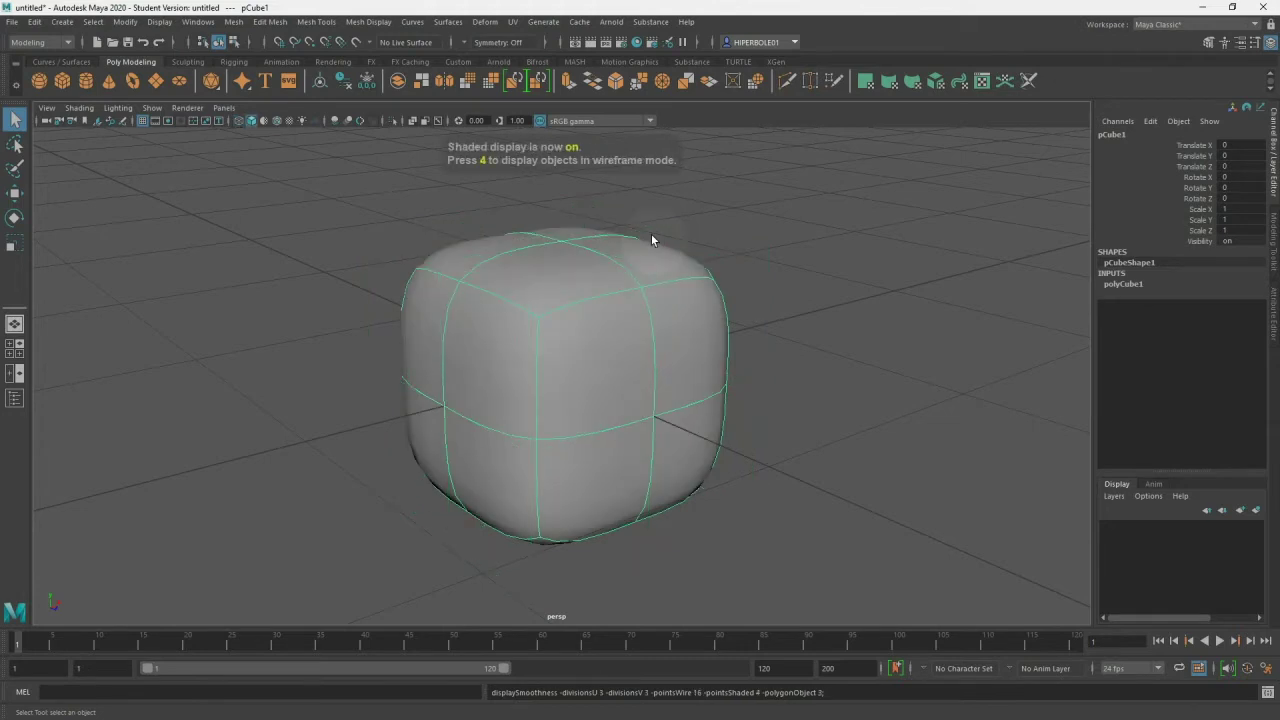
- Set polyCube1 Subdivisions Width, Height and Depth to 5
click(1123, 284)
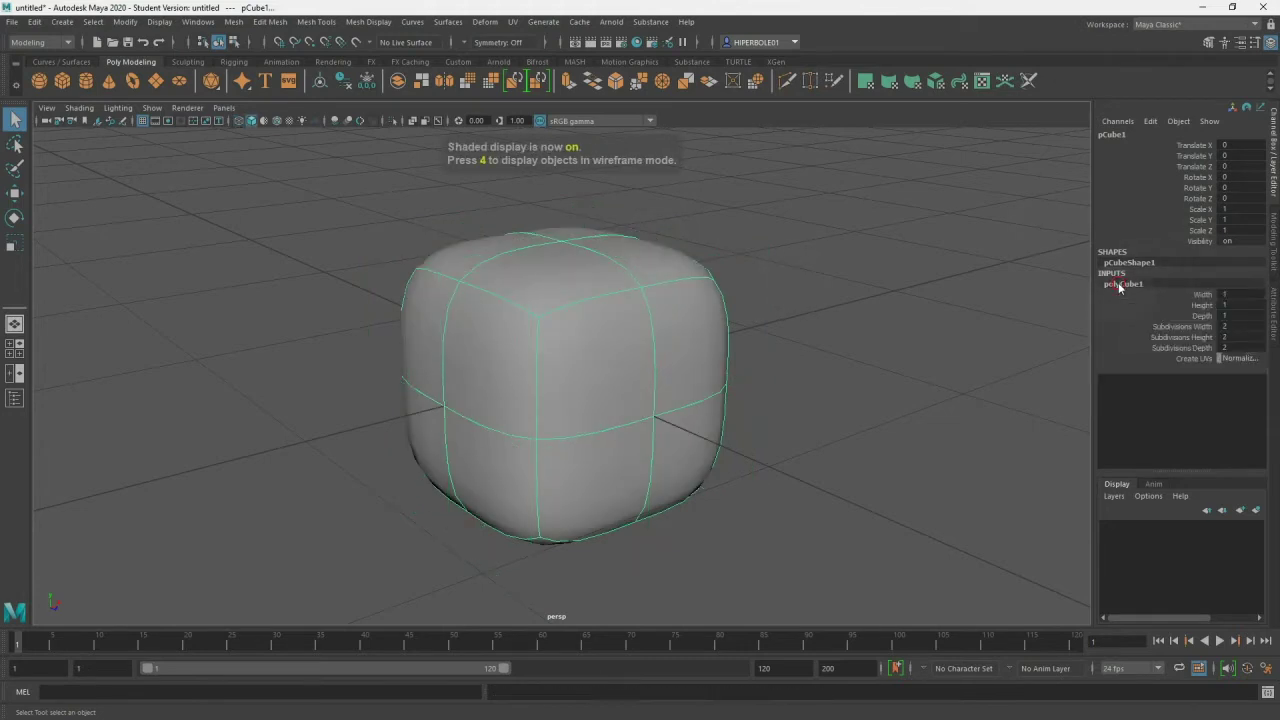
double_click(1239, 328)
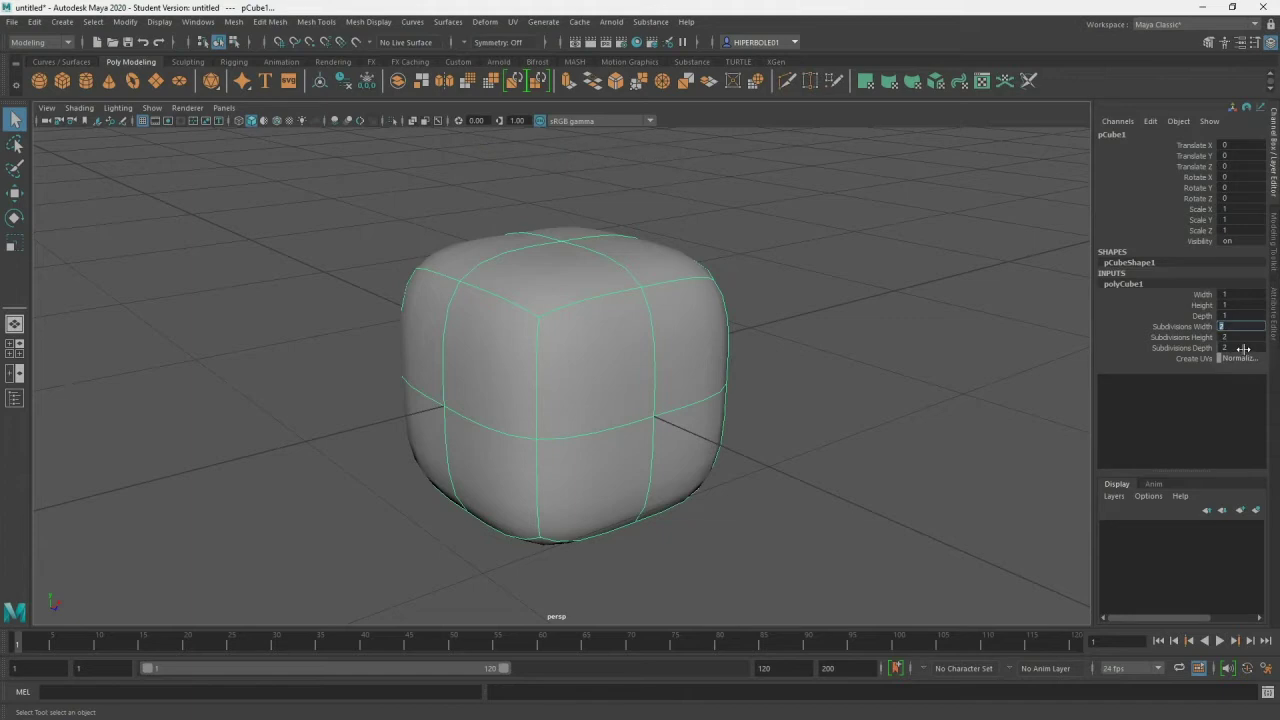
shift+click(1243, 348)
text(5)
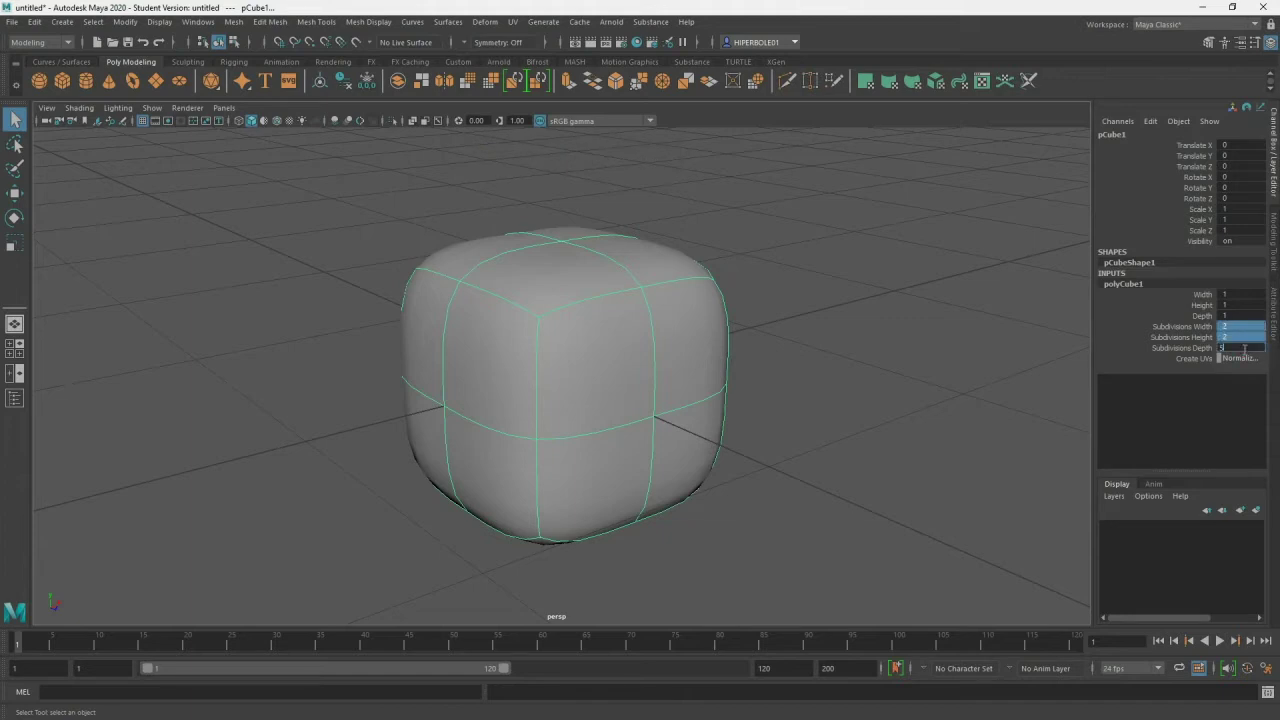
key(Return)
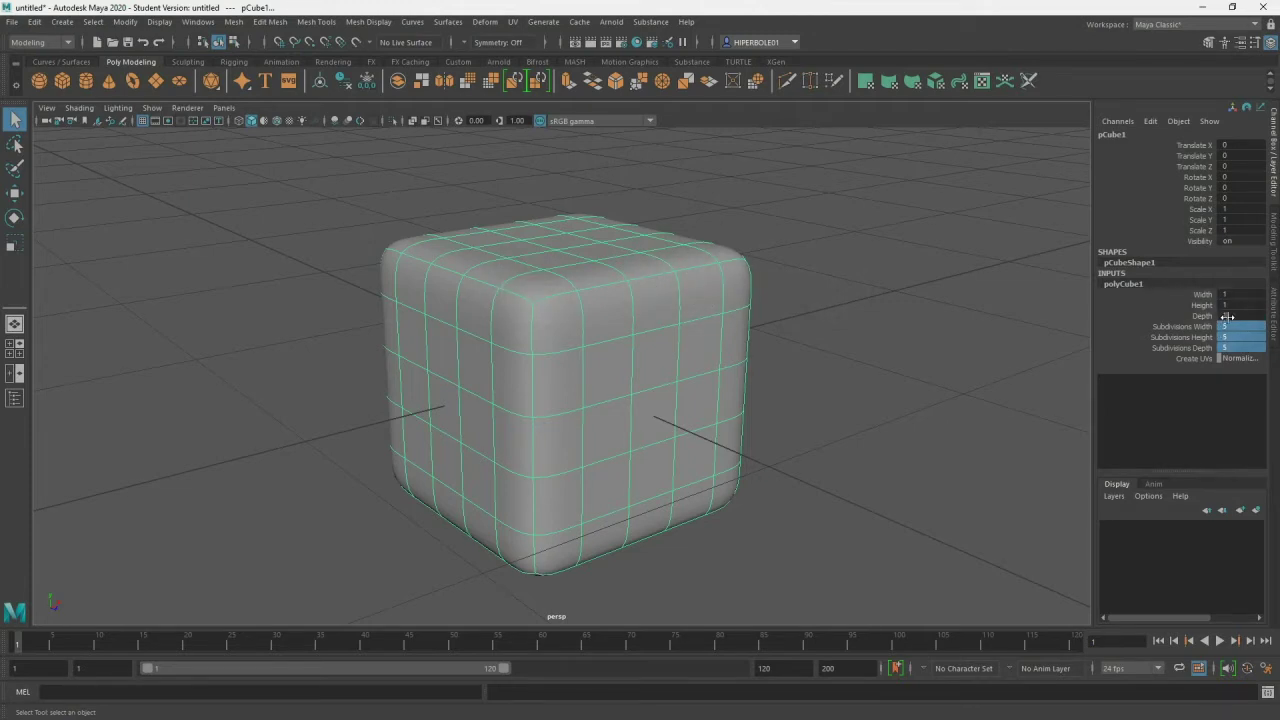
- Reduce all three subdivisions to 1 and turn off smooth preview with key 1
double_click(1236, 348)
text(1)
key(Return)
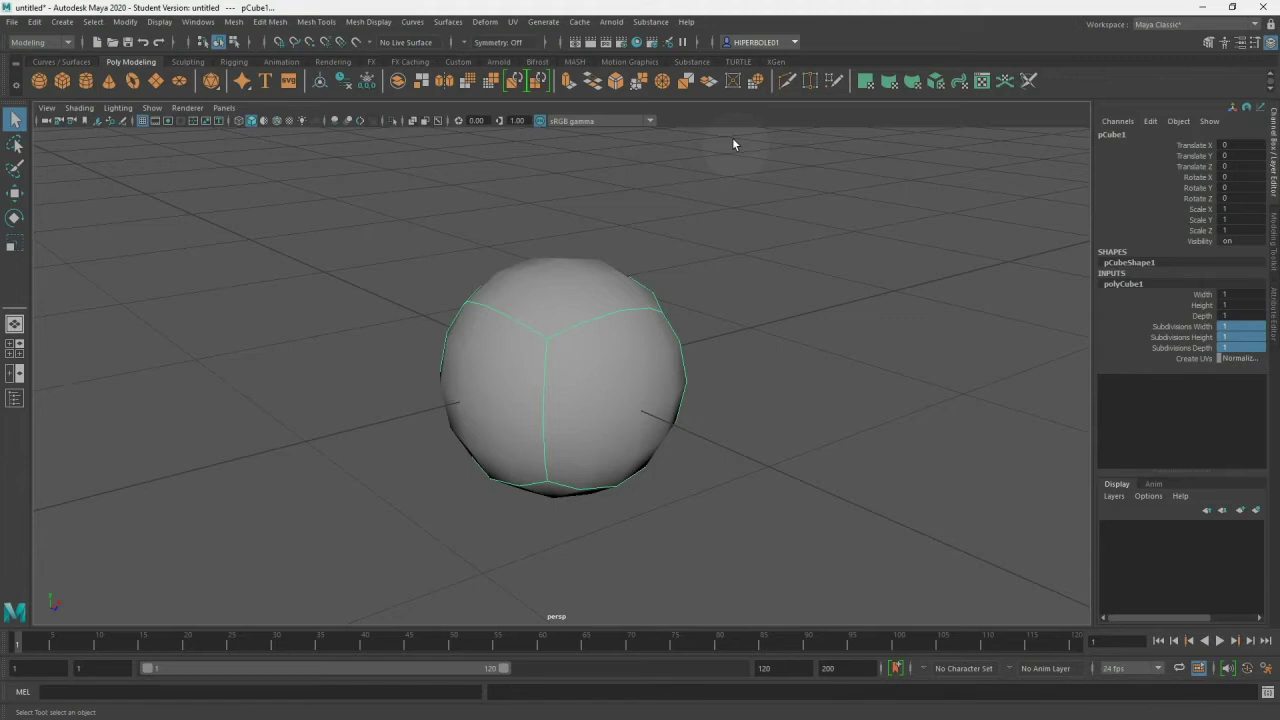
key(1)
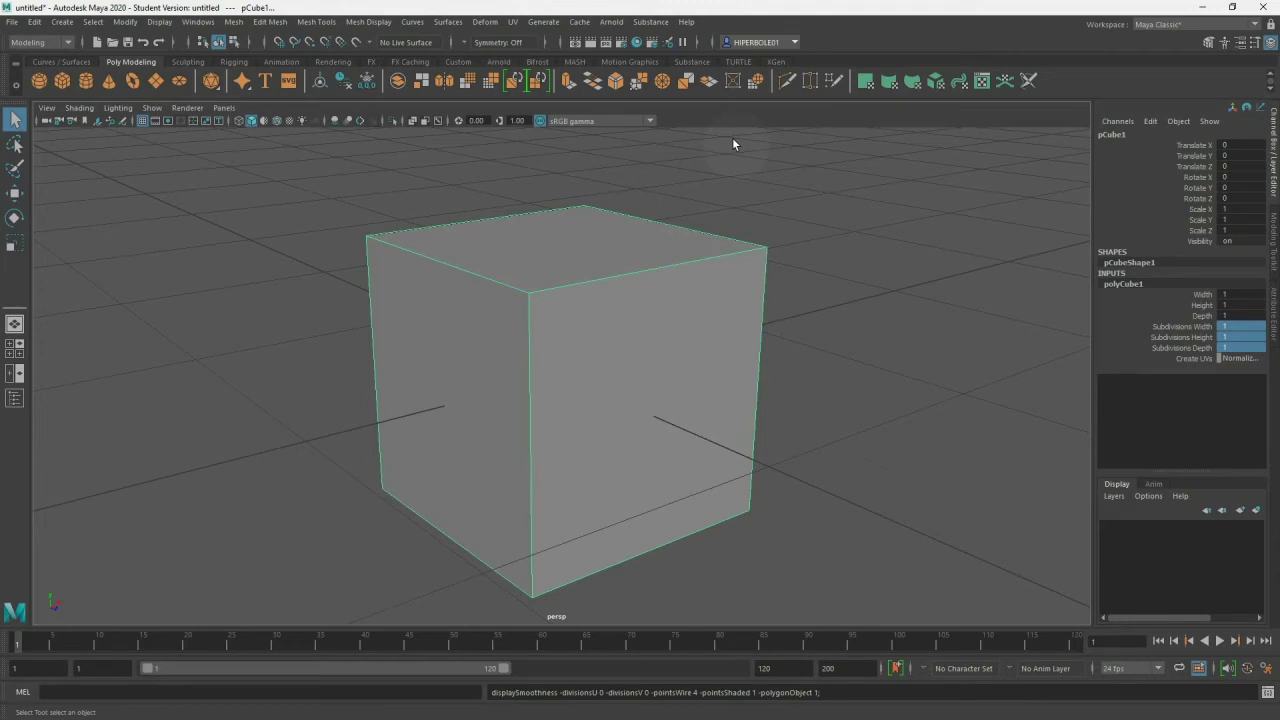
click(736, 296)
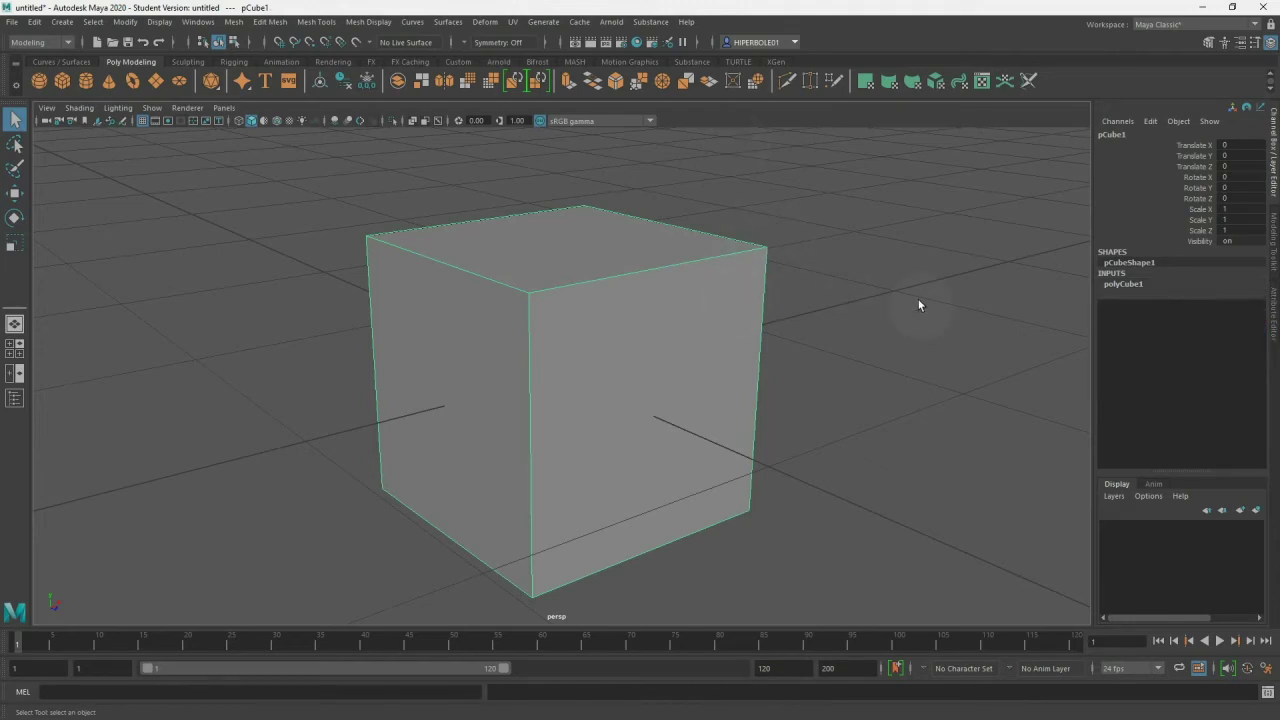
- Dolly the perspective camera far back from pCube1 and tumble slightly around it
mouse_move(869, 280)
alt+right_down()
mouse_move(643, 251)
mouse_move(220, 240)
alt+right_up()
mouse_move(407, 272)
alt+mouse_down()
mouse_move(354, 283)
mouse_move(509, 300)
mouse_move(429, 286)
mouse_move(471, 272)
mouse_move(451, 246)
mouse_move(444, 270)
alt+mouse_up()
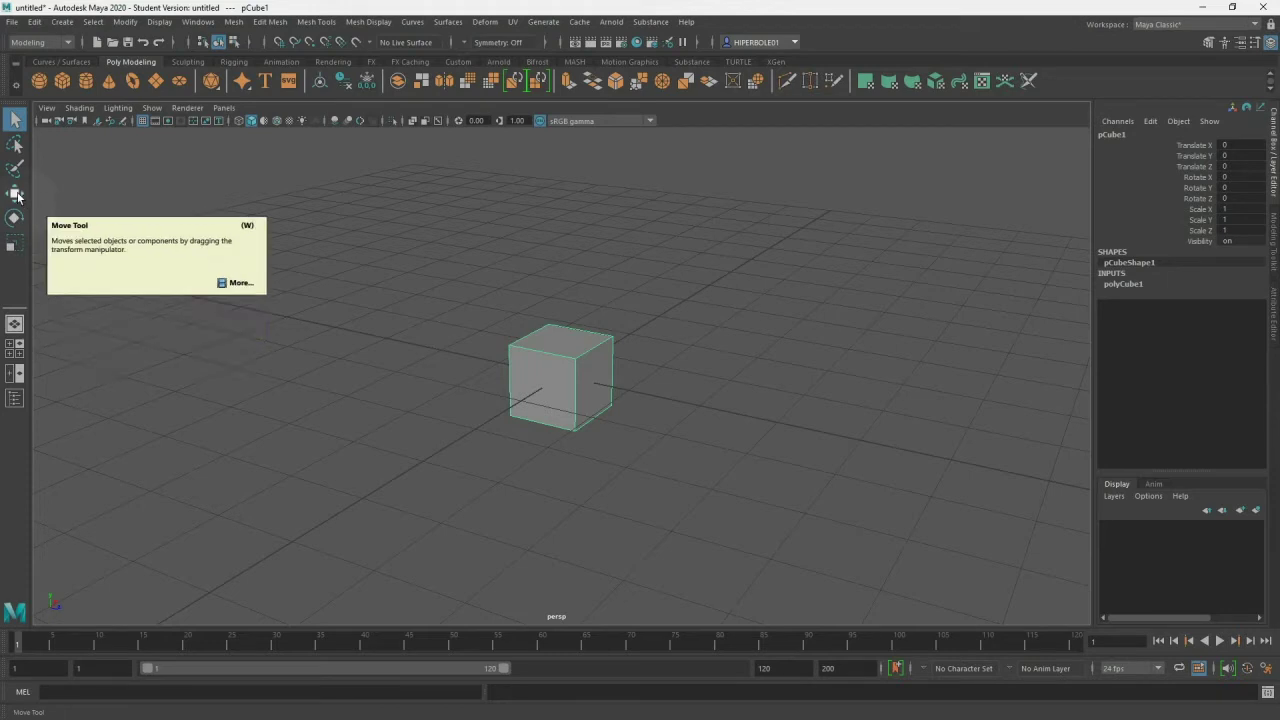
- Switch to the Move Tool, orbit to a new angle, and resize the manipulator with +/-
click(17, 196)
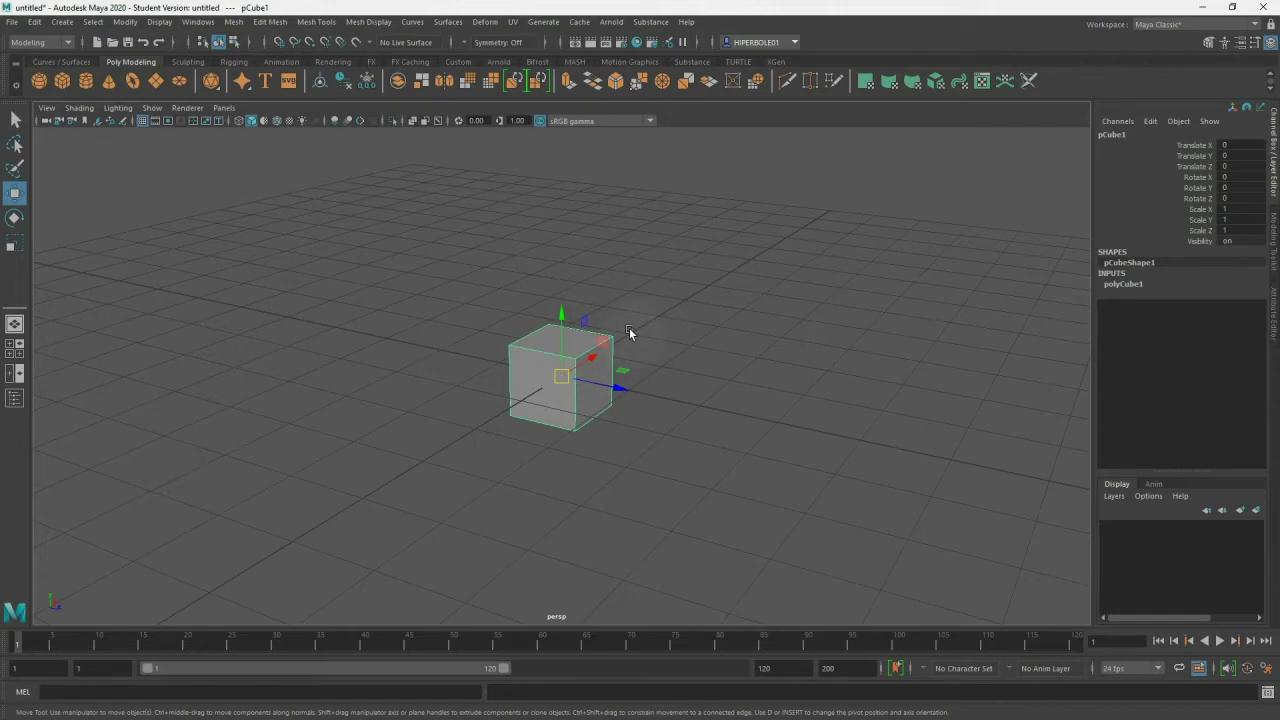
mouse_move(590, 362)
alt+mouse_down()
mouse_move(525, 390)
mouse_move(442, 378)
alt+mouse_up()
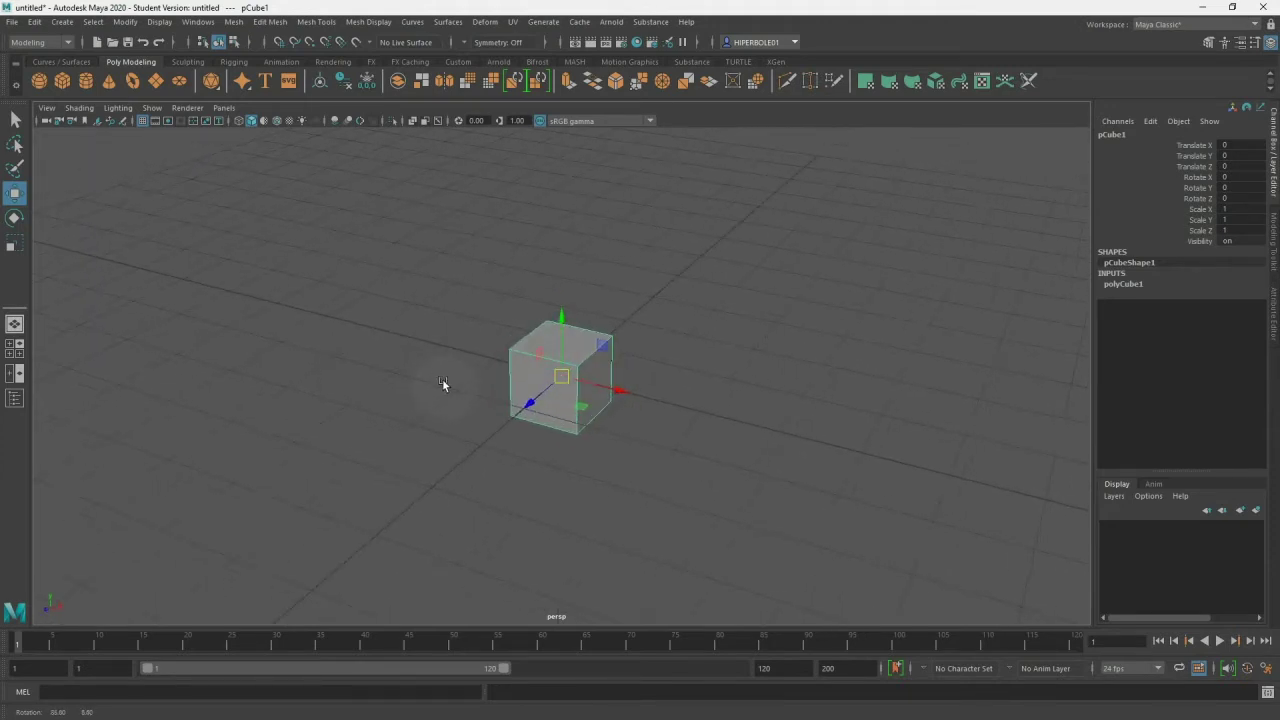
alt+drag(442, 384, 430, 388)
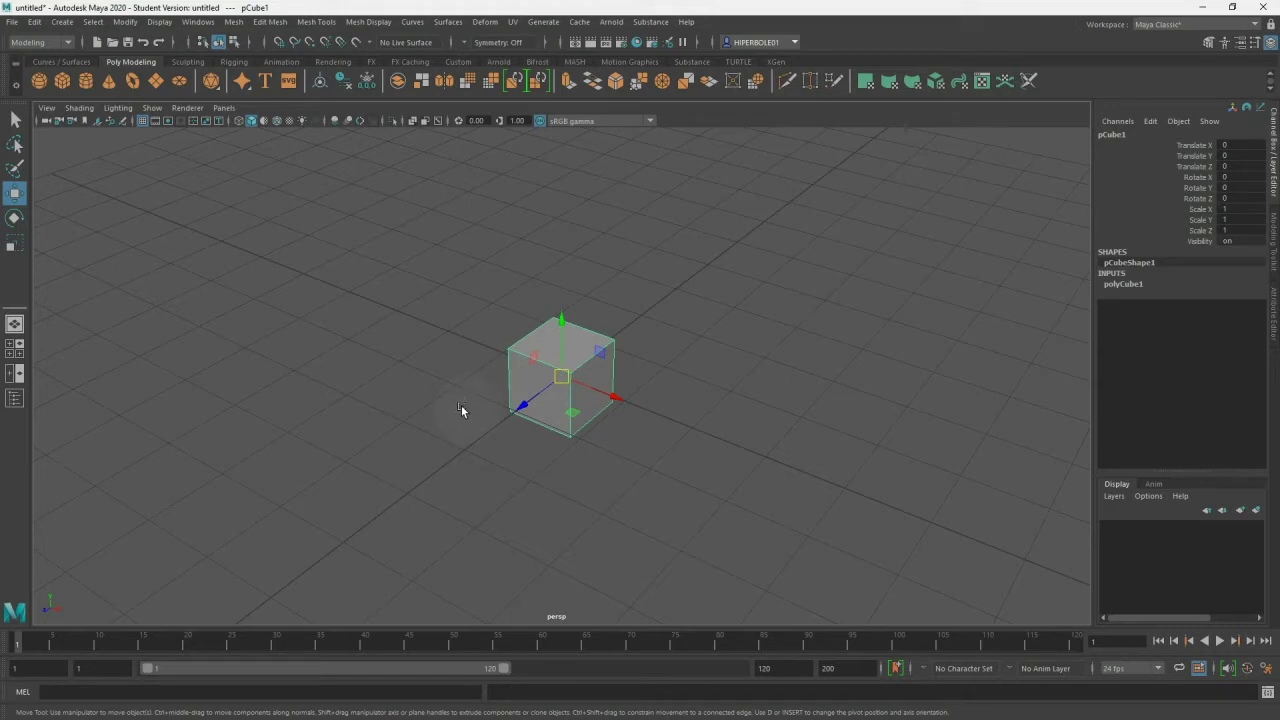
click(522, 404)
click(560, 375)
key(plus)
key(plus)
key(plus)
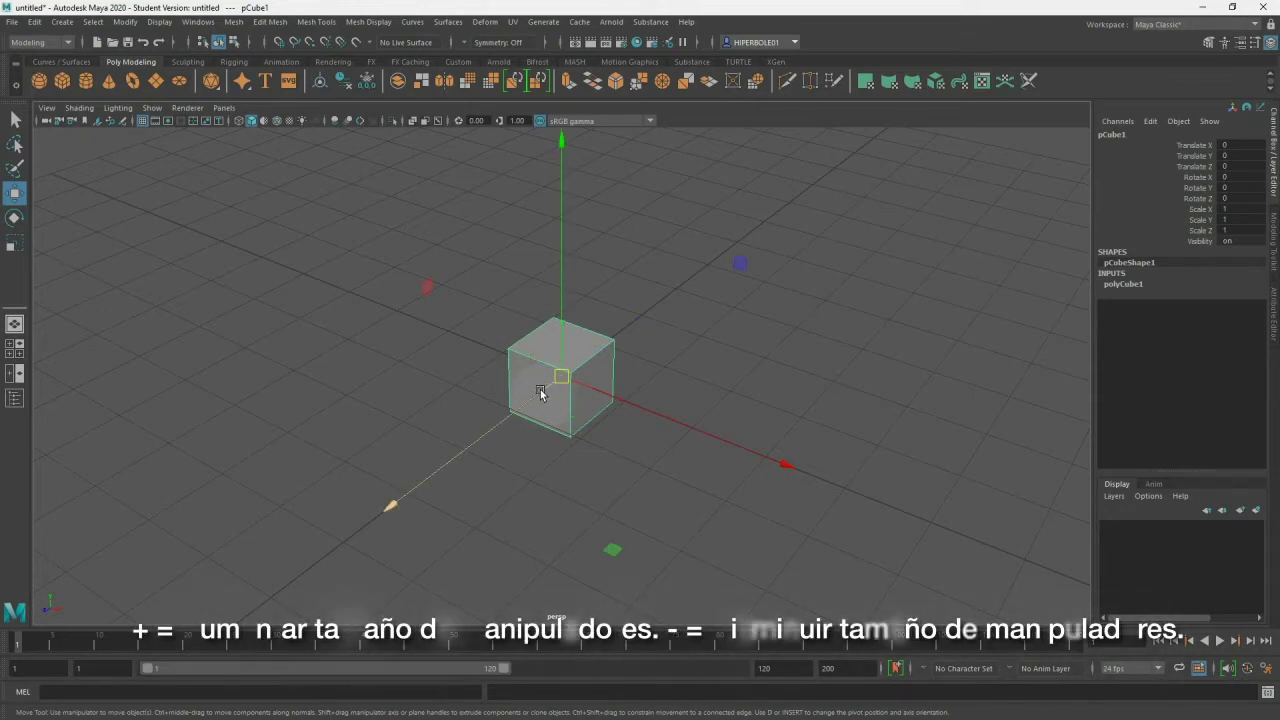
key(minus)
key(minus)
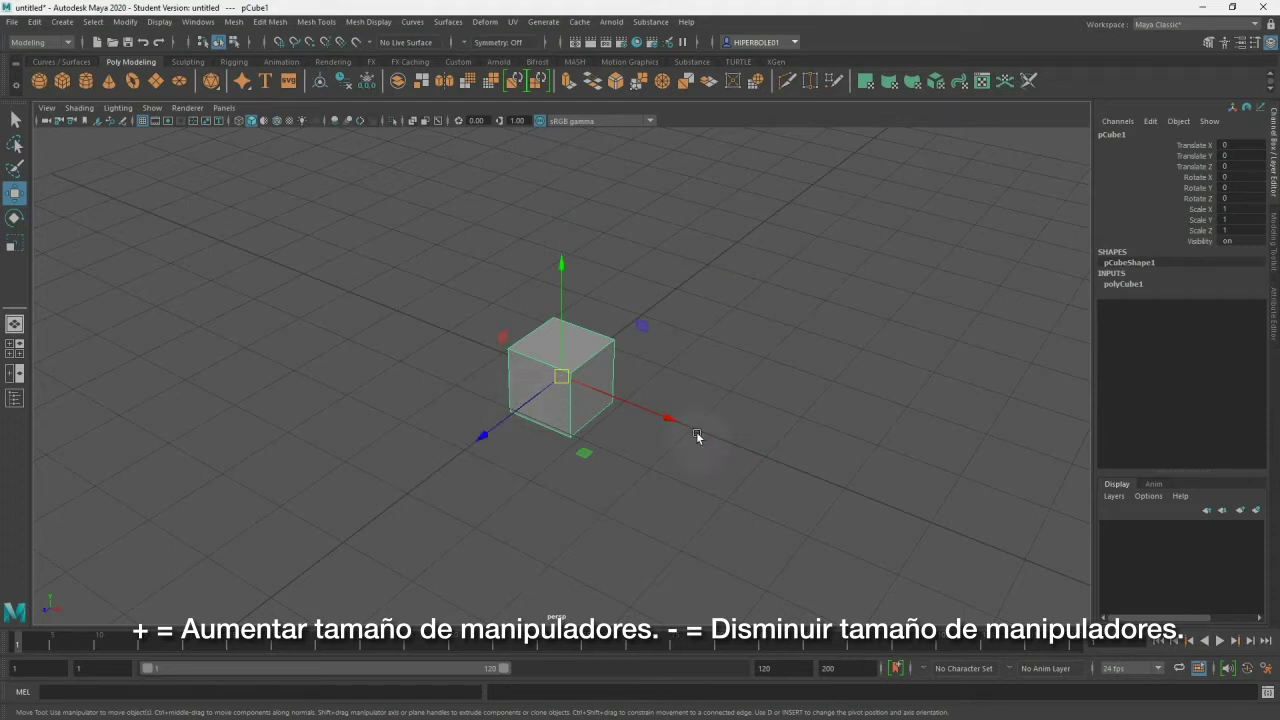
- Drag pCube1 along X, Z, Y and freely to Translate X 0.136, Y 0.658
mouse_move(657, 416)
mouse_down()
mouse_move(761, 472)
mouse_move(598, 393)
mouse_up()
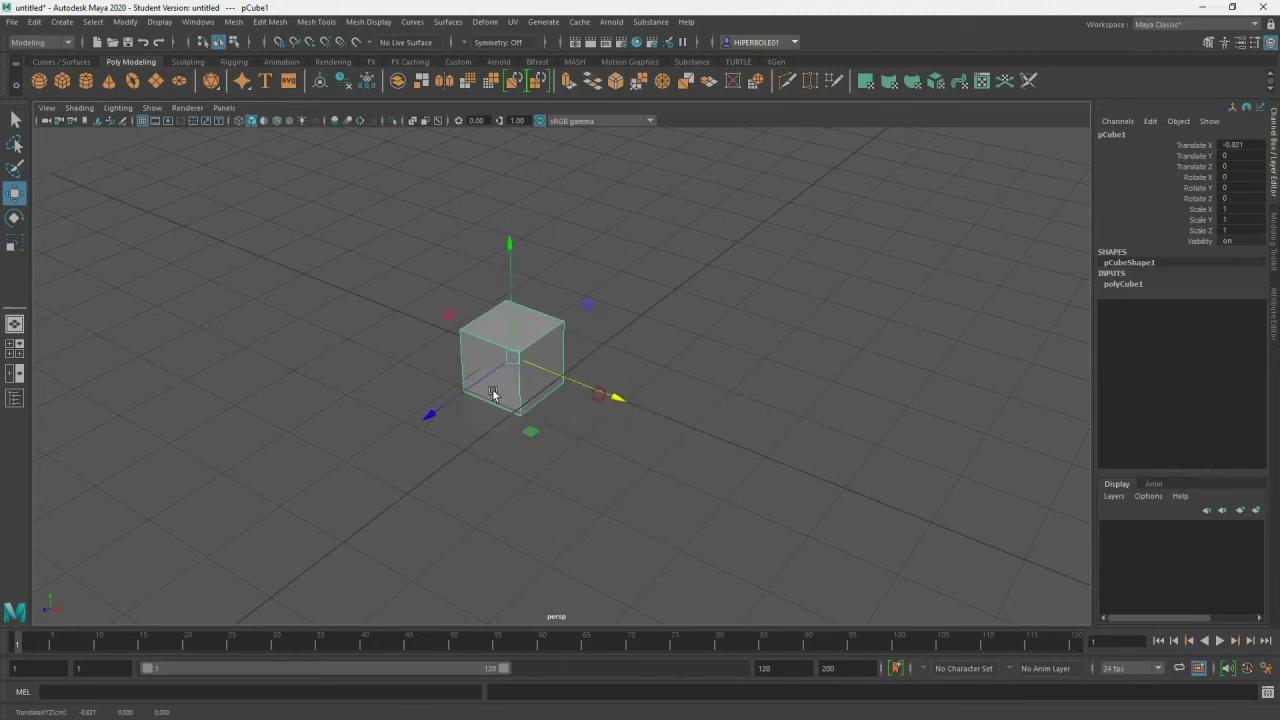
drag(464, 398, 371, 421)
drag(441, 292, 444, 284)
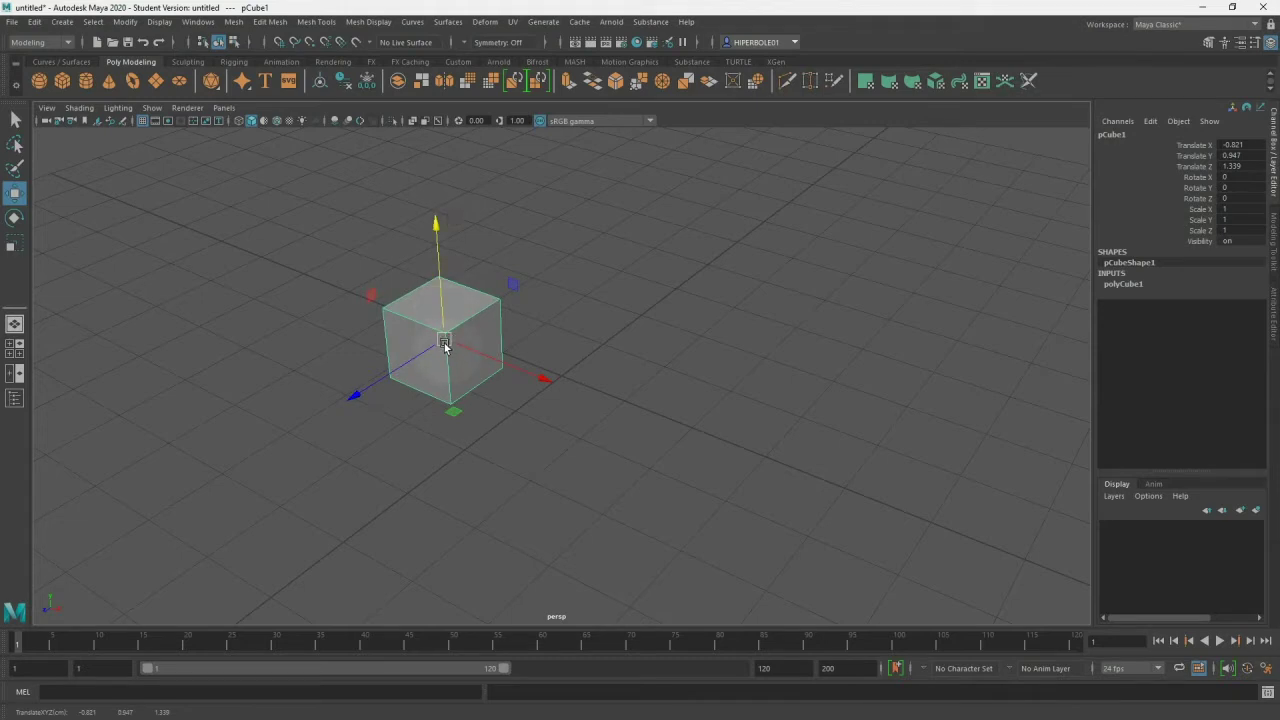
drag(445, 339, 572, 385)
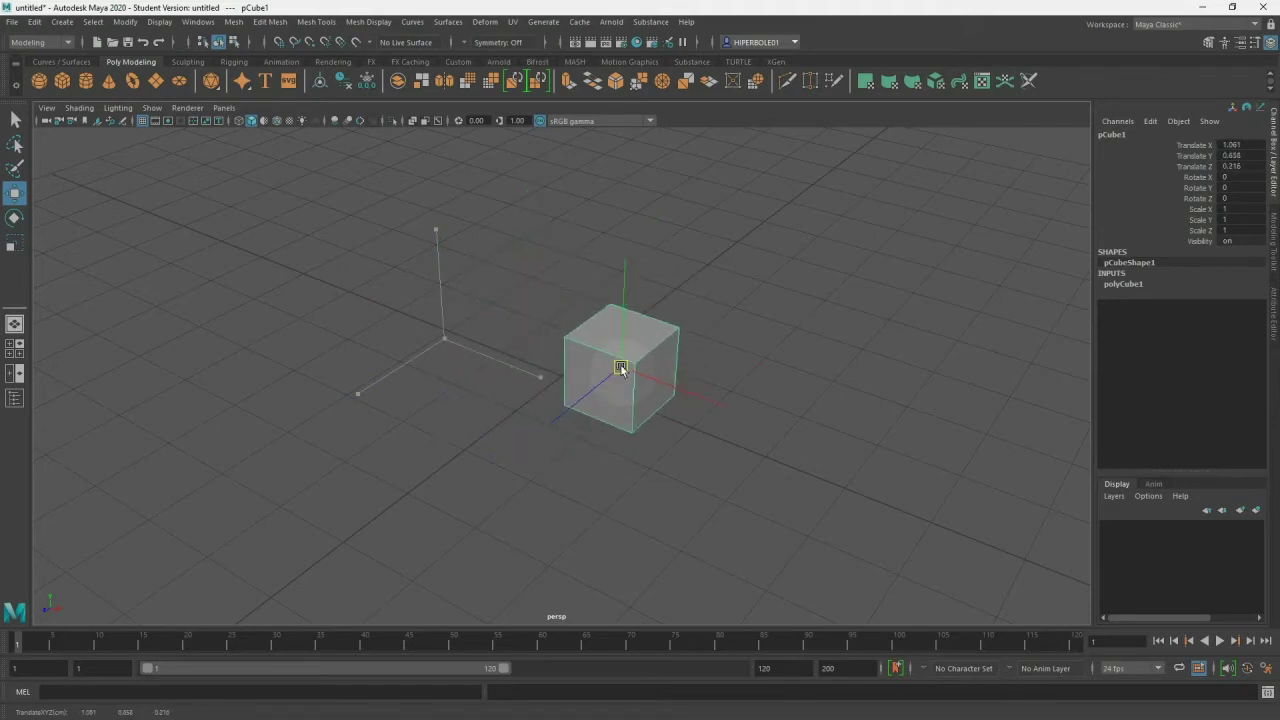
drag(572, 385, 620, 364)
mouse_move(722, 407)
mouse_down()
mouse_move(849, 441)
mouse_move(566, 326)
mouse_move(883, 432)
mouse_move(515, 333)
mouse_move(871, 443)
mouse_move(609, 371)
mouse_move(829, 437)
mouse_move(654, 376)
mouse_up()
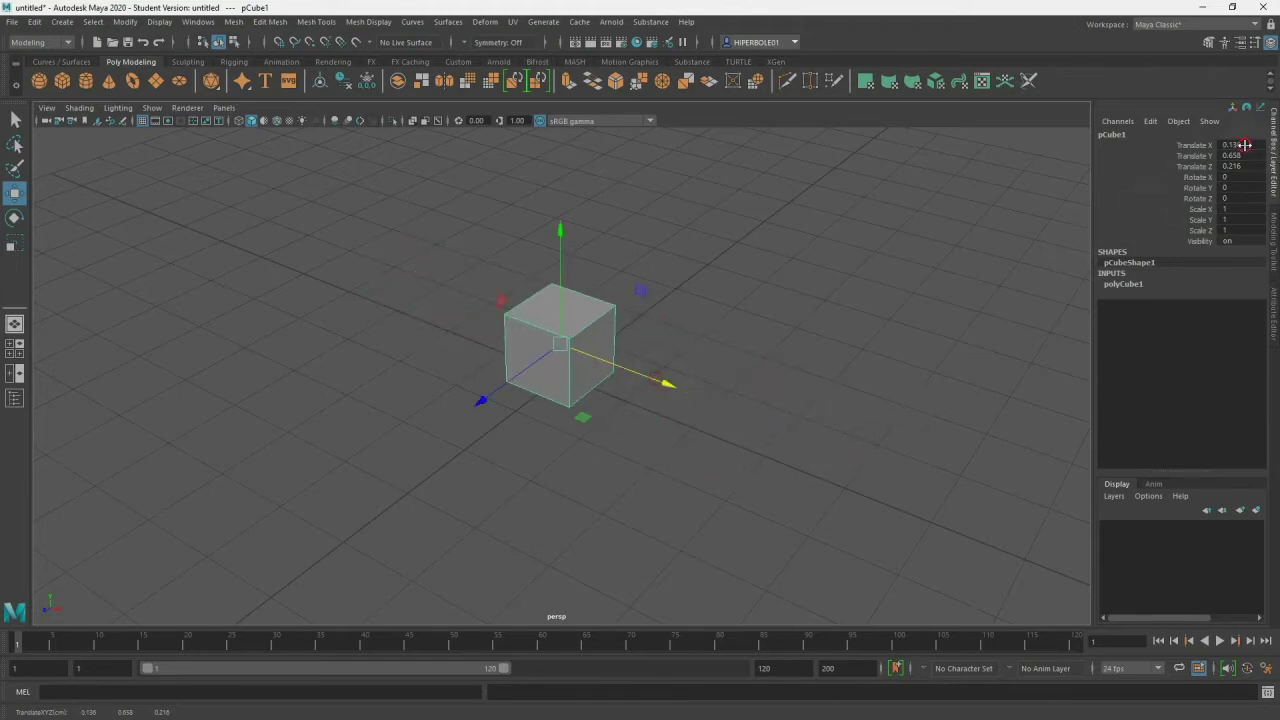
drag(1240, 145, 1240, 166)
- Enter 0 for Translate X, Y and Z, then zoom the view out
text(0)
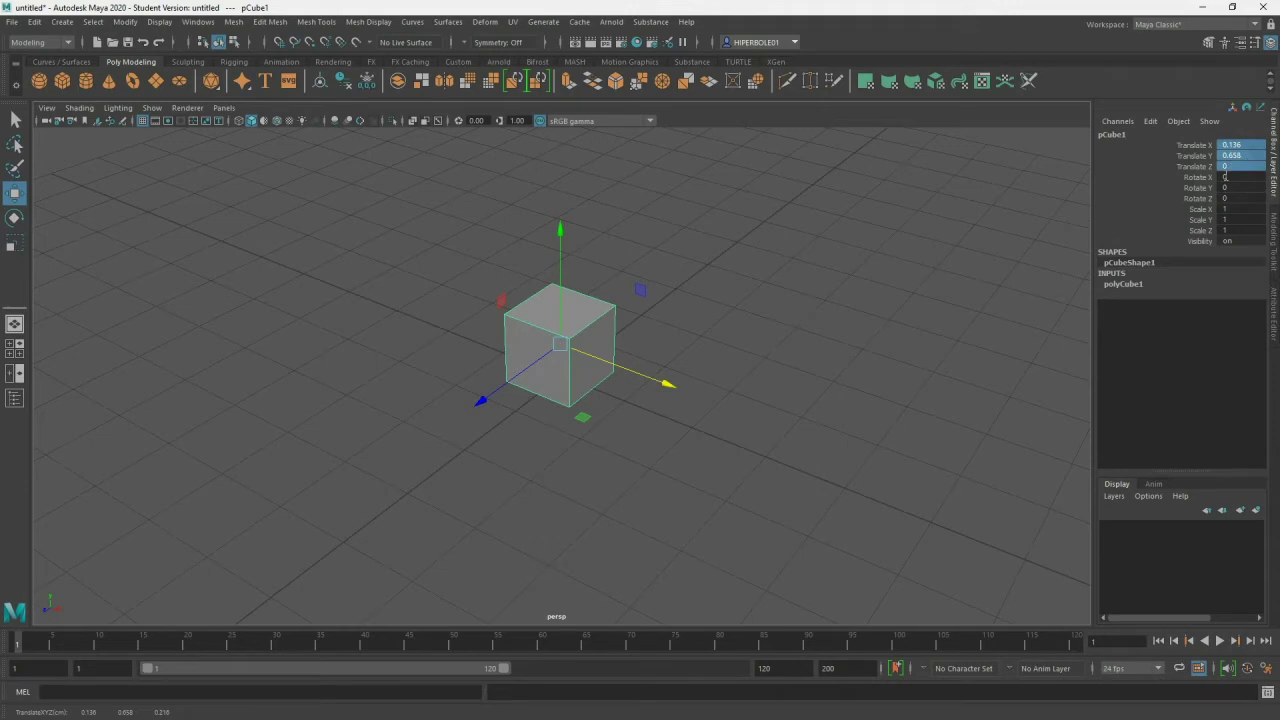
key(Return)
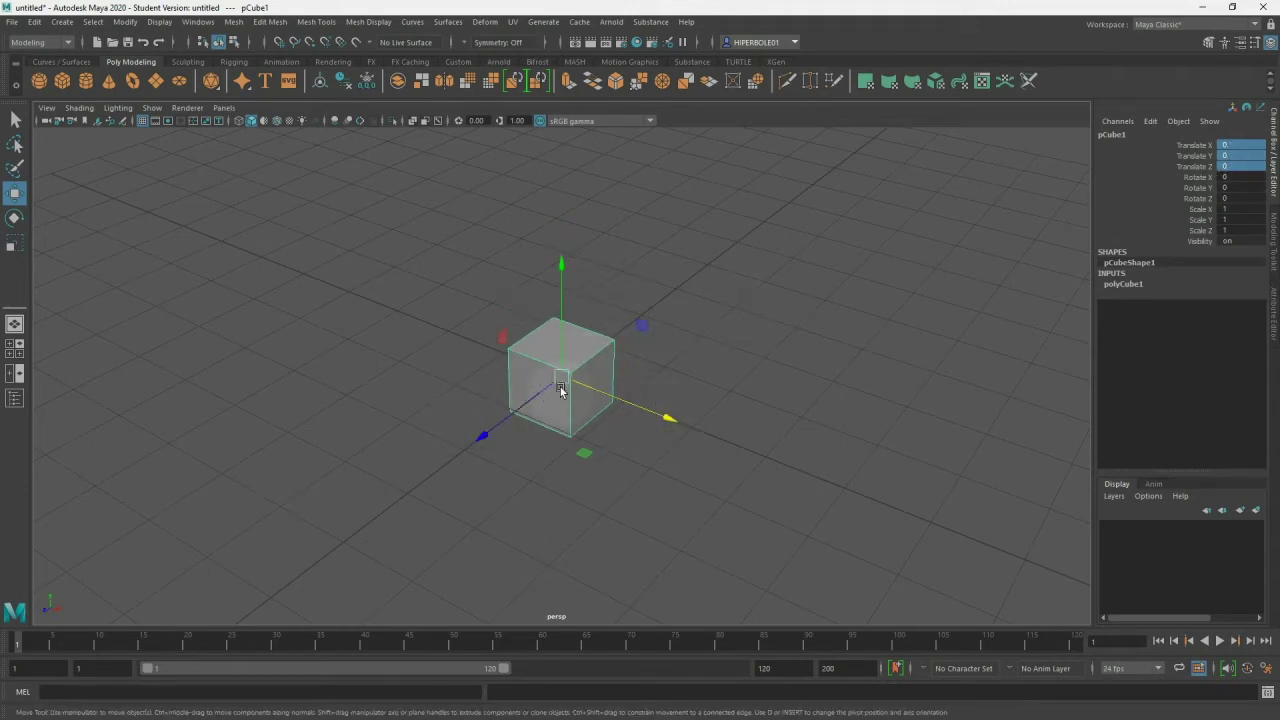
scroll(560, 388, down, 5)
scroll(560, 385, down, 2)
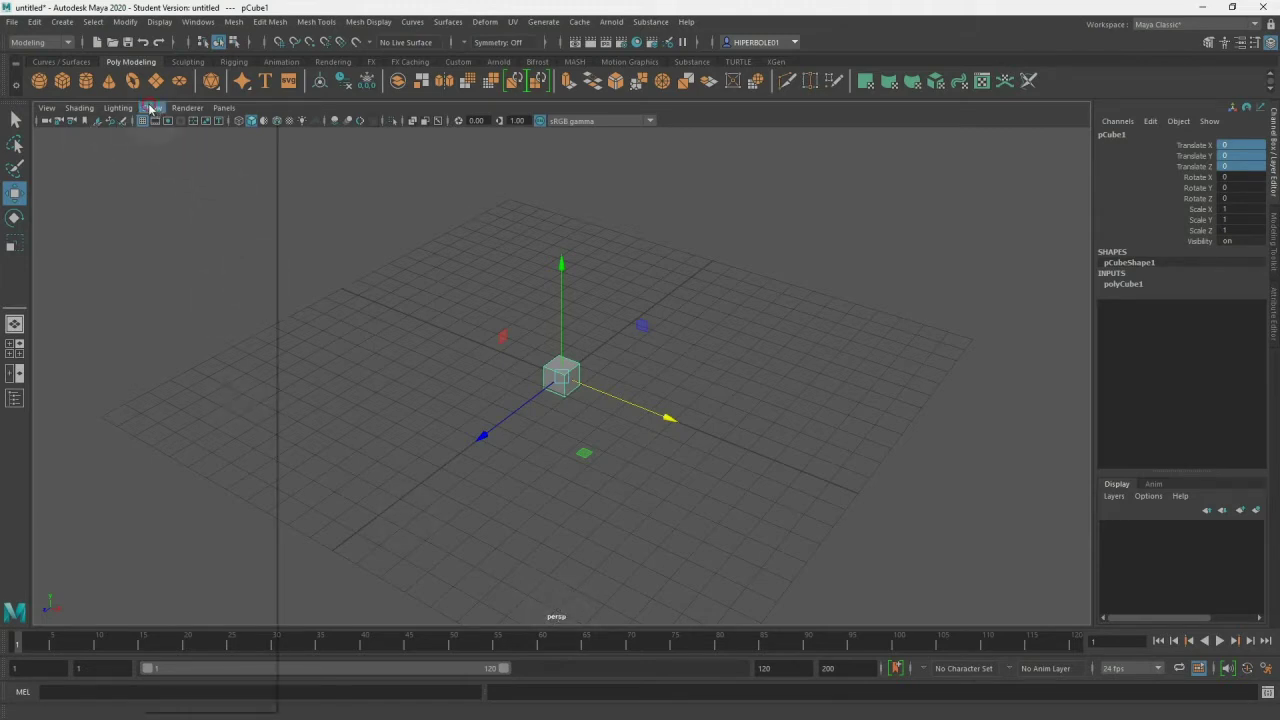
click(223, 108)
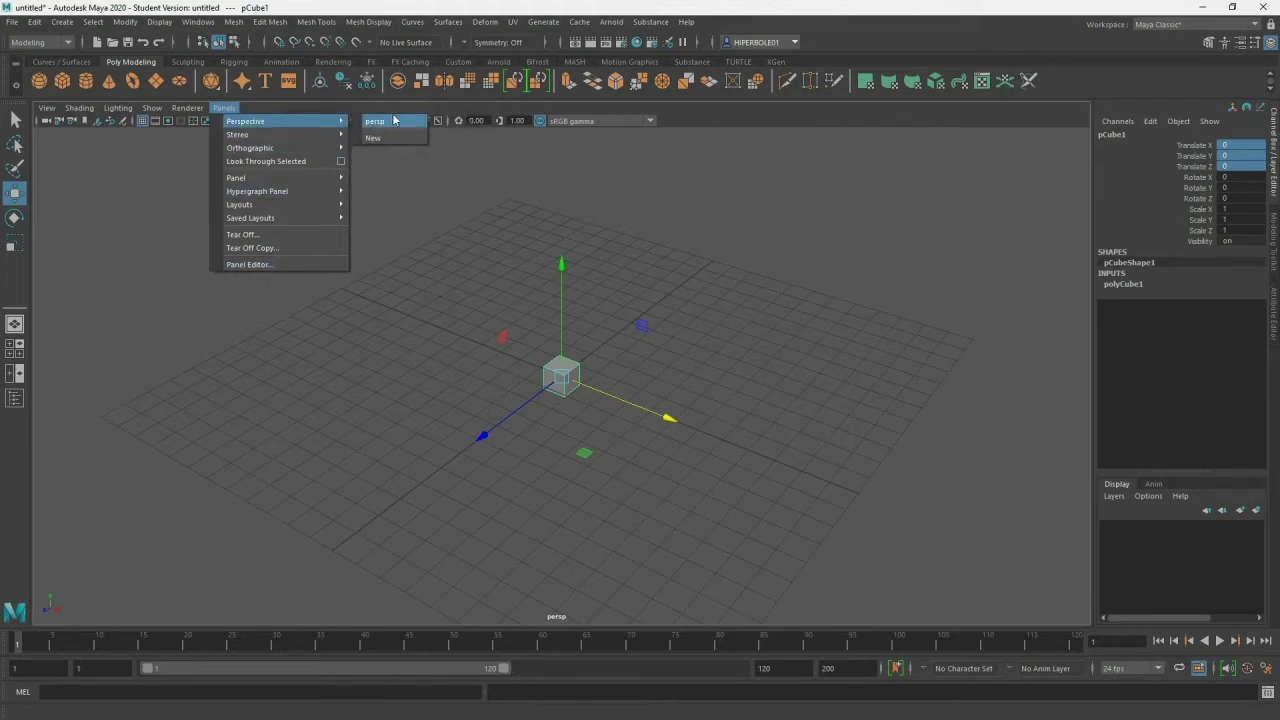
click(395, 122)
click(223, 108)
mouse_move(250, 148)
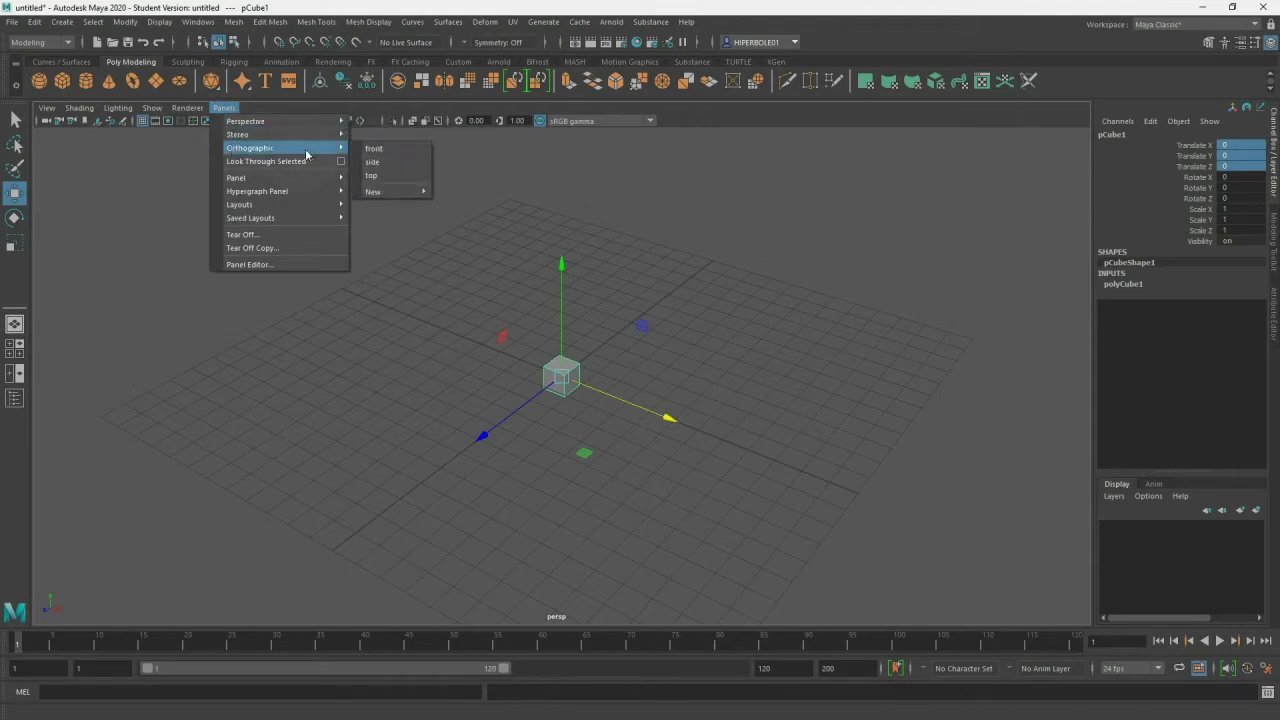
click(414, 150)
click(224, 108)
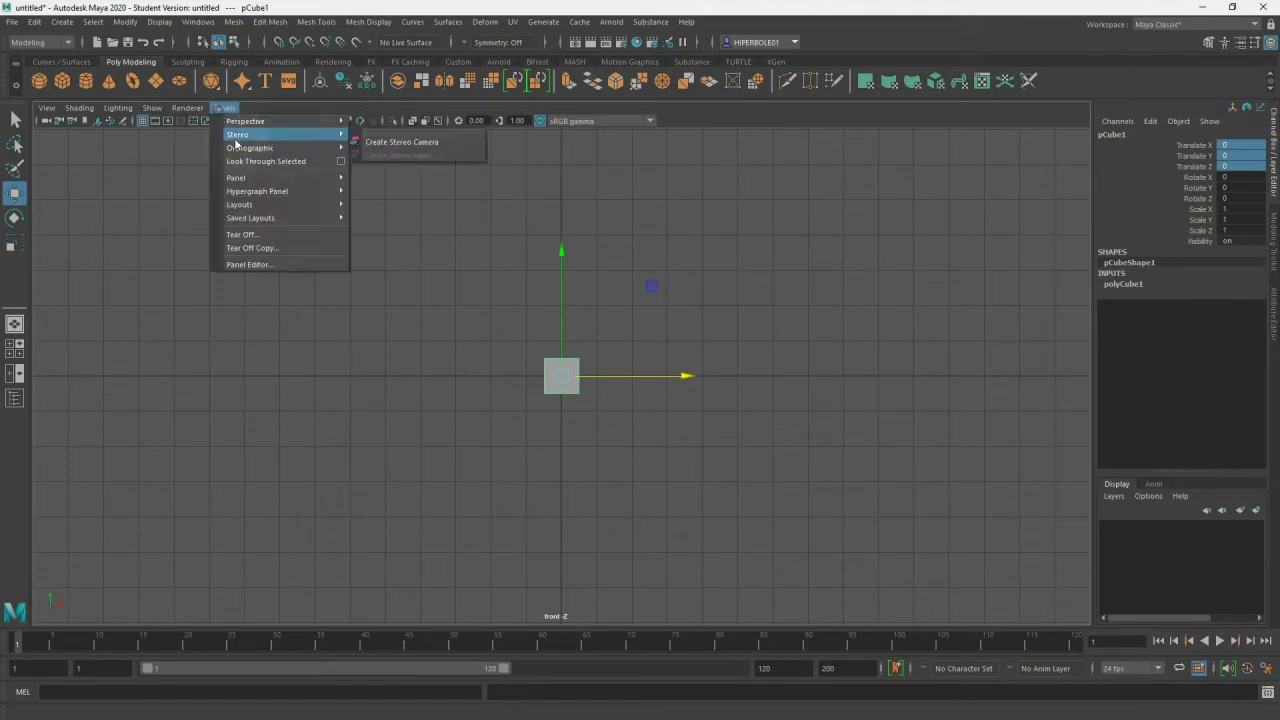
click(390, 162)
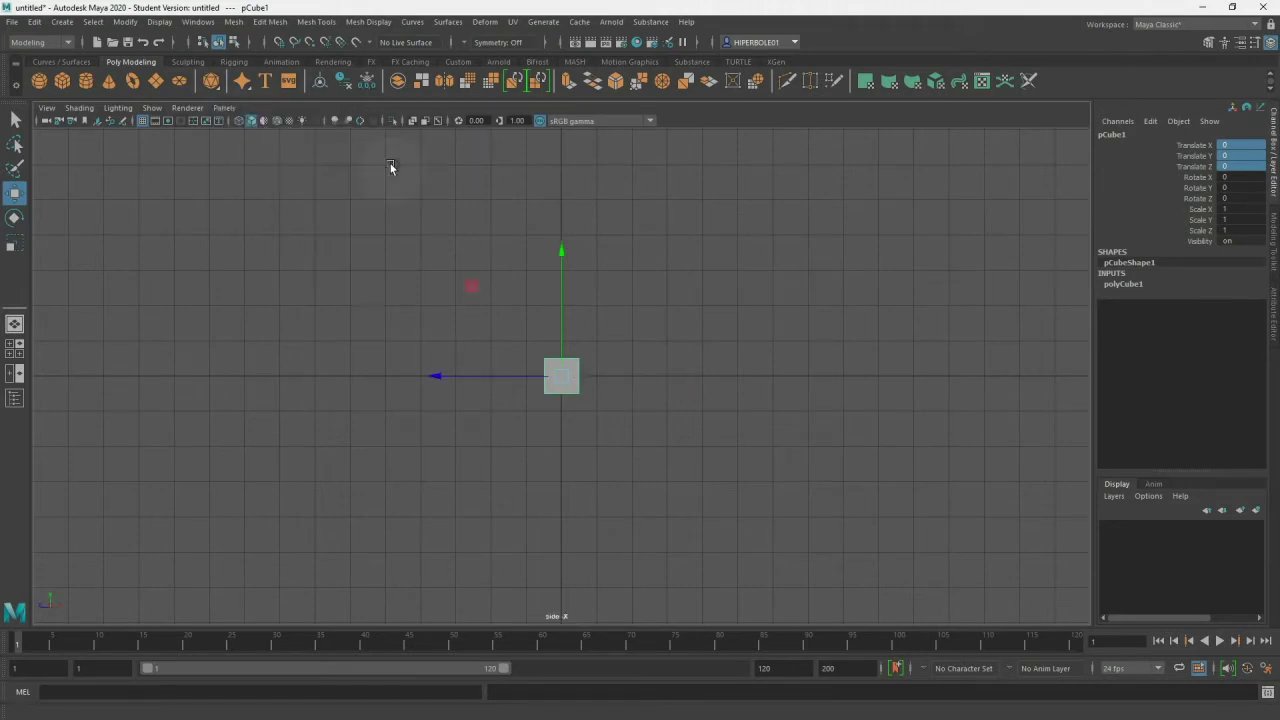
click(224, 108)
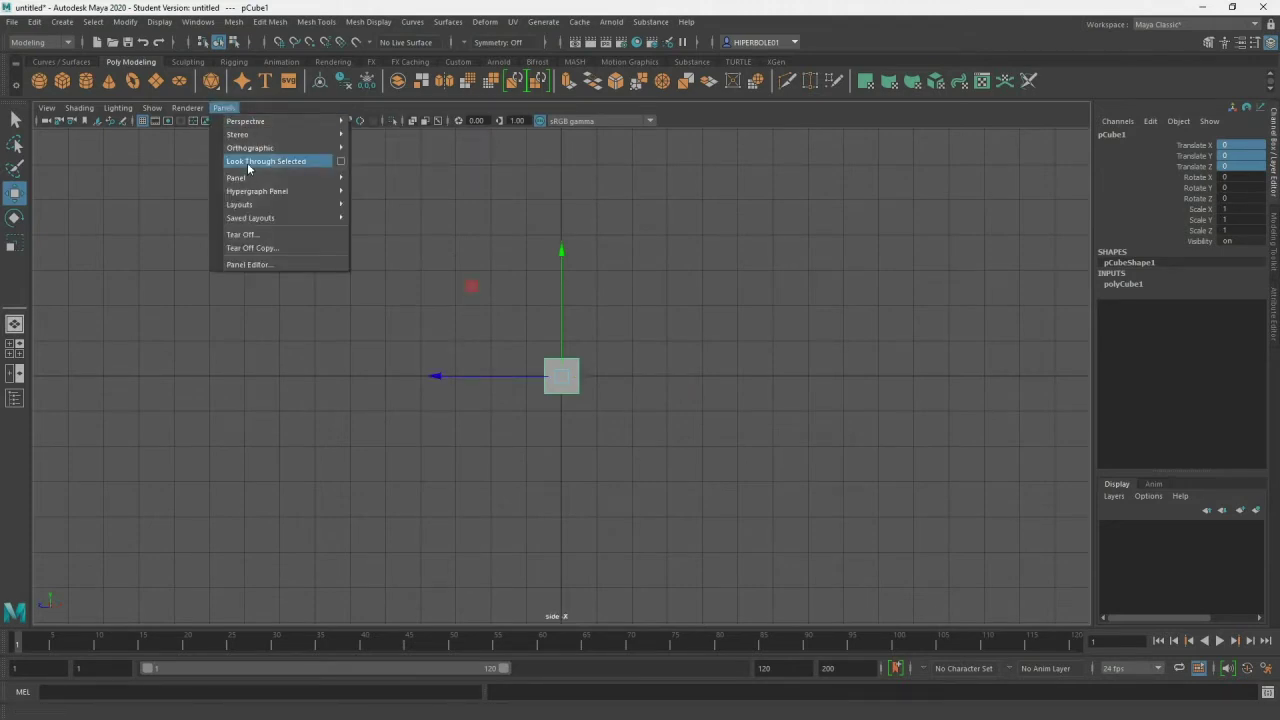
click(372, 175)
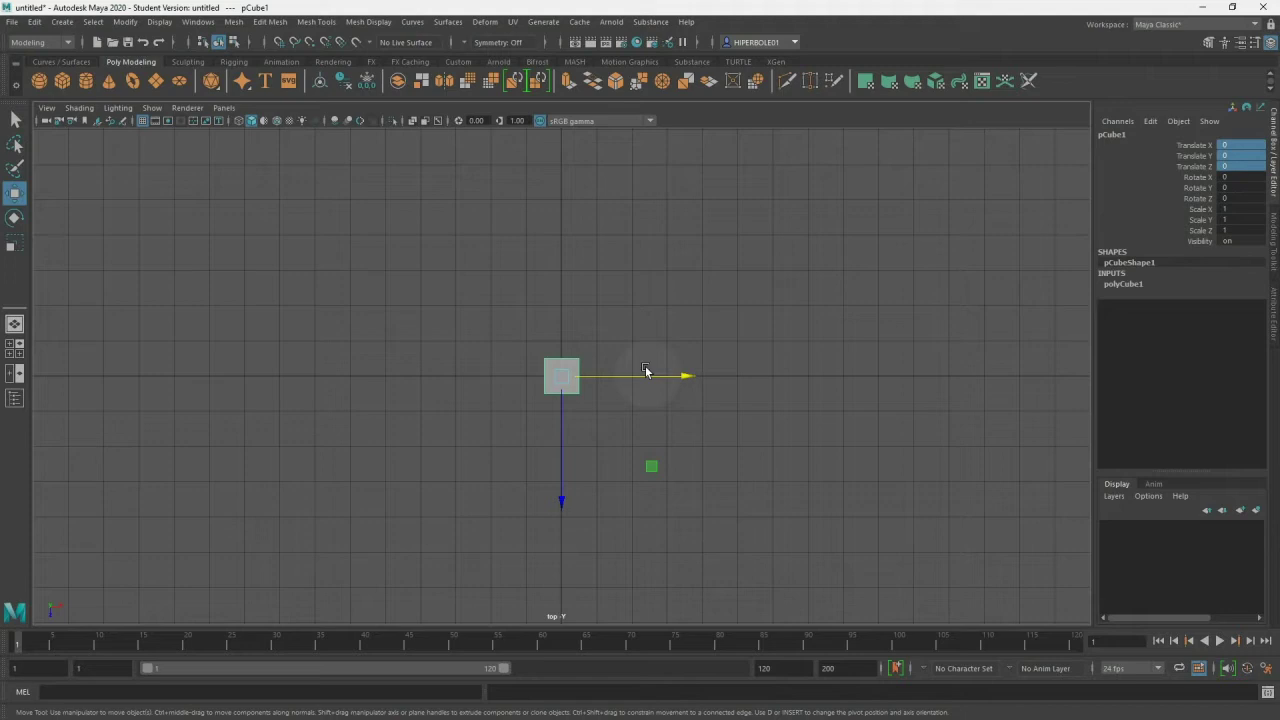
click(222, 108)
mouse_move(245, 121)
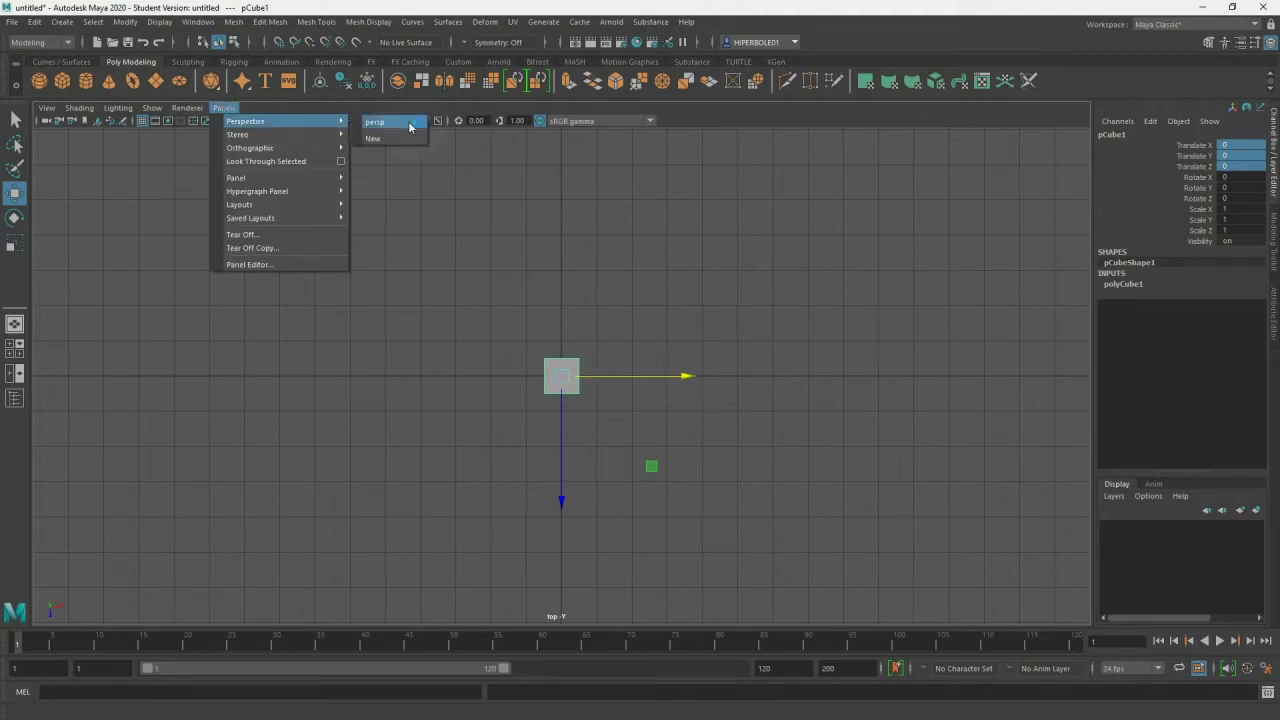
click(408, 122)
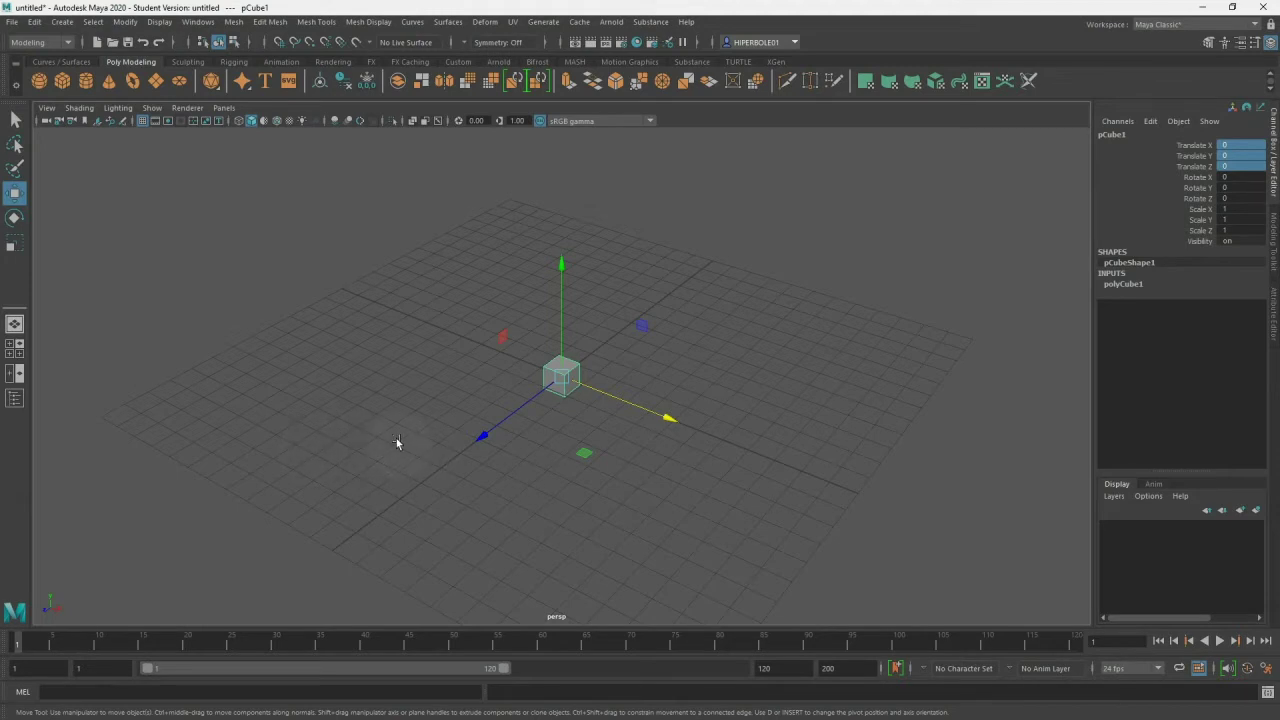
key(space)
key(space)
key(space)
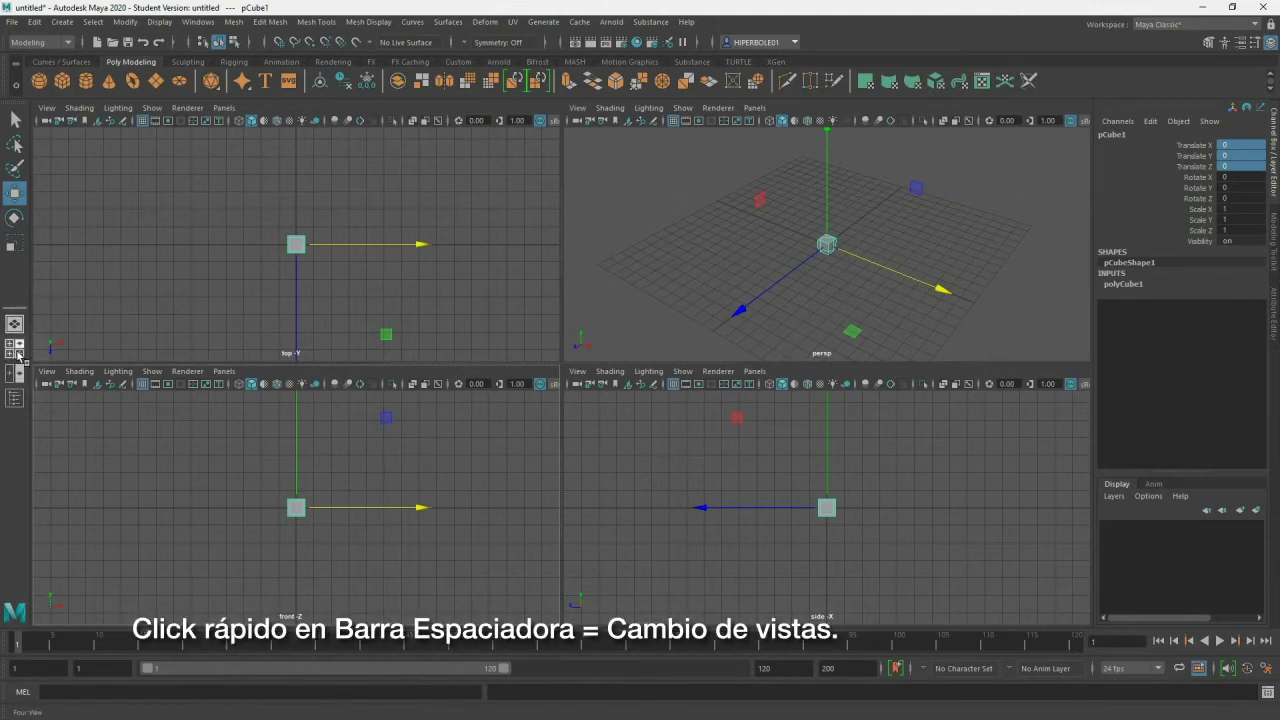
click(14, 323)
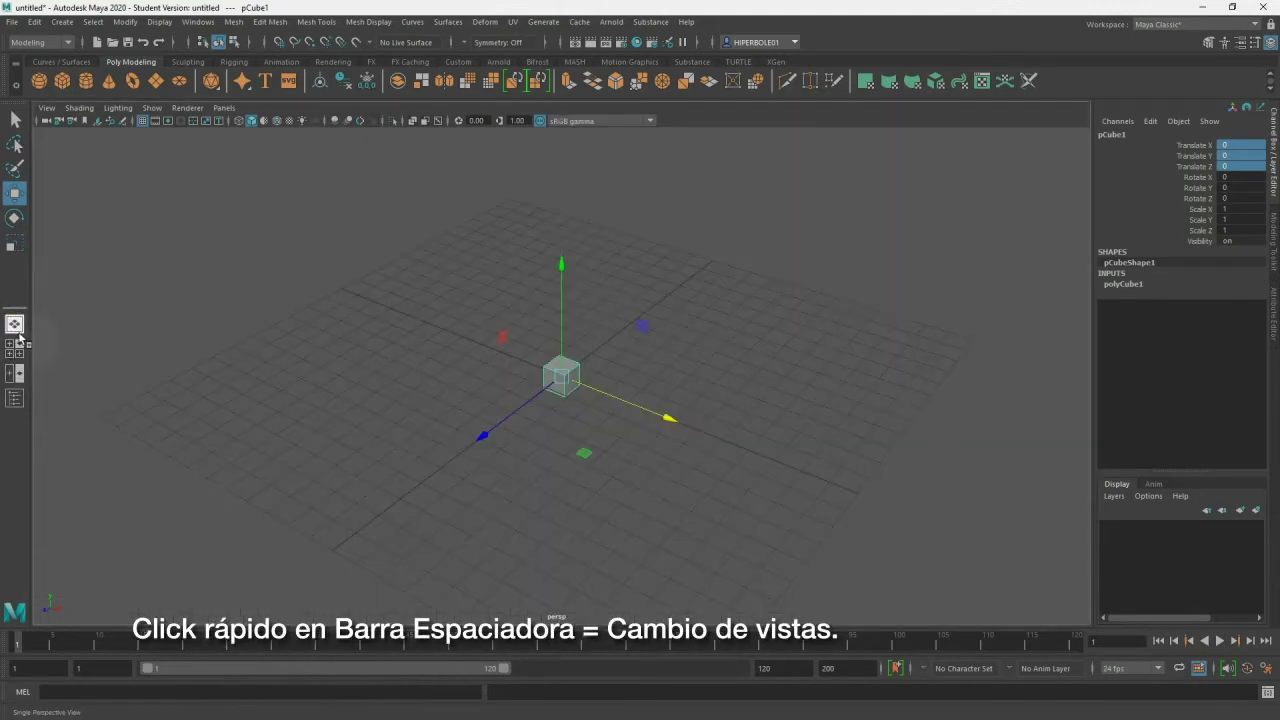
click(16, 350)
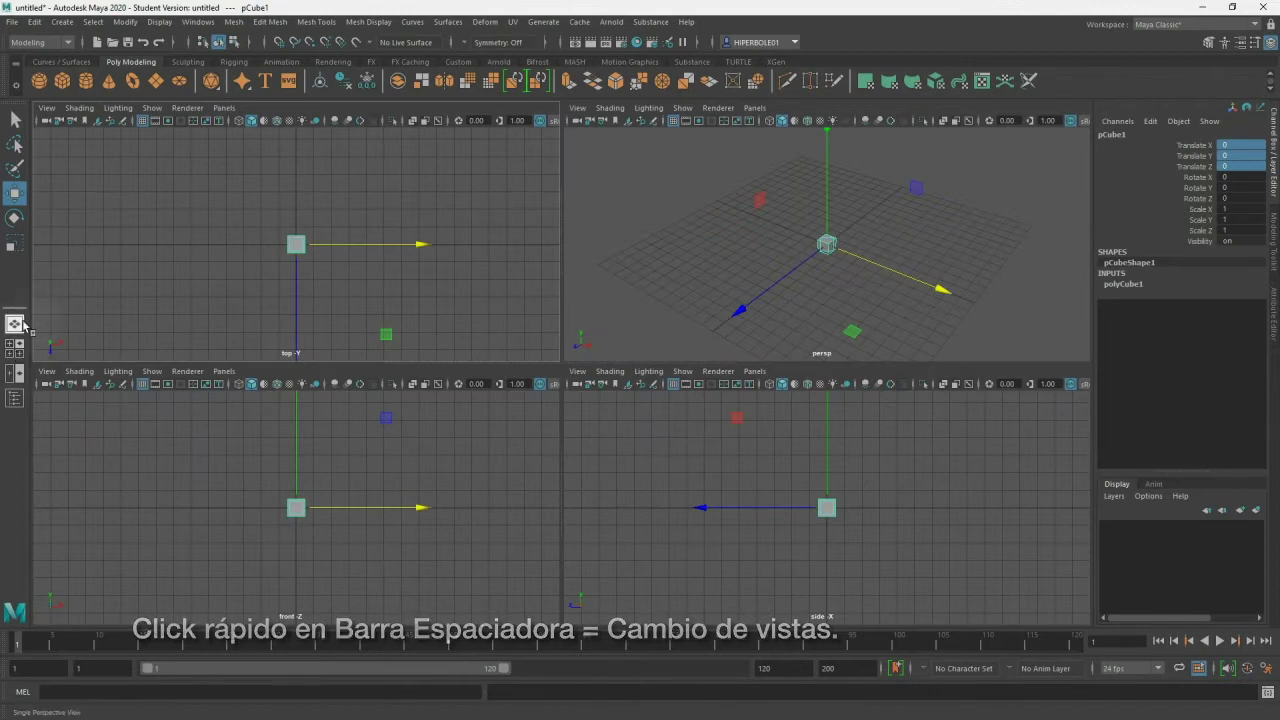
key(space)
key(space)
key(space)
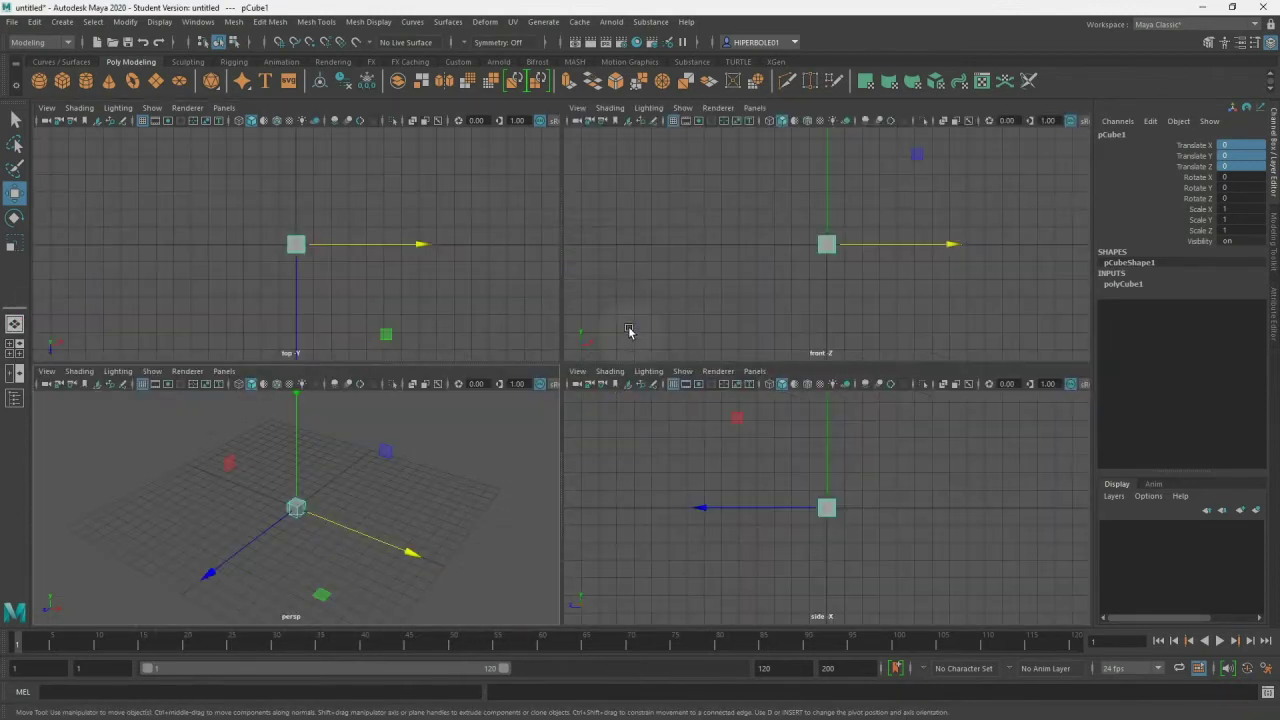
key(space)
key(space)
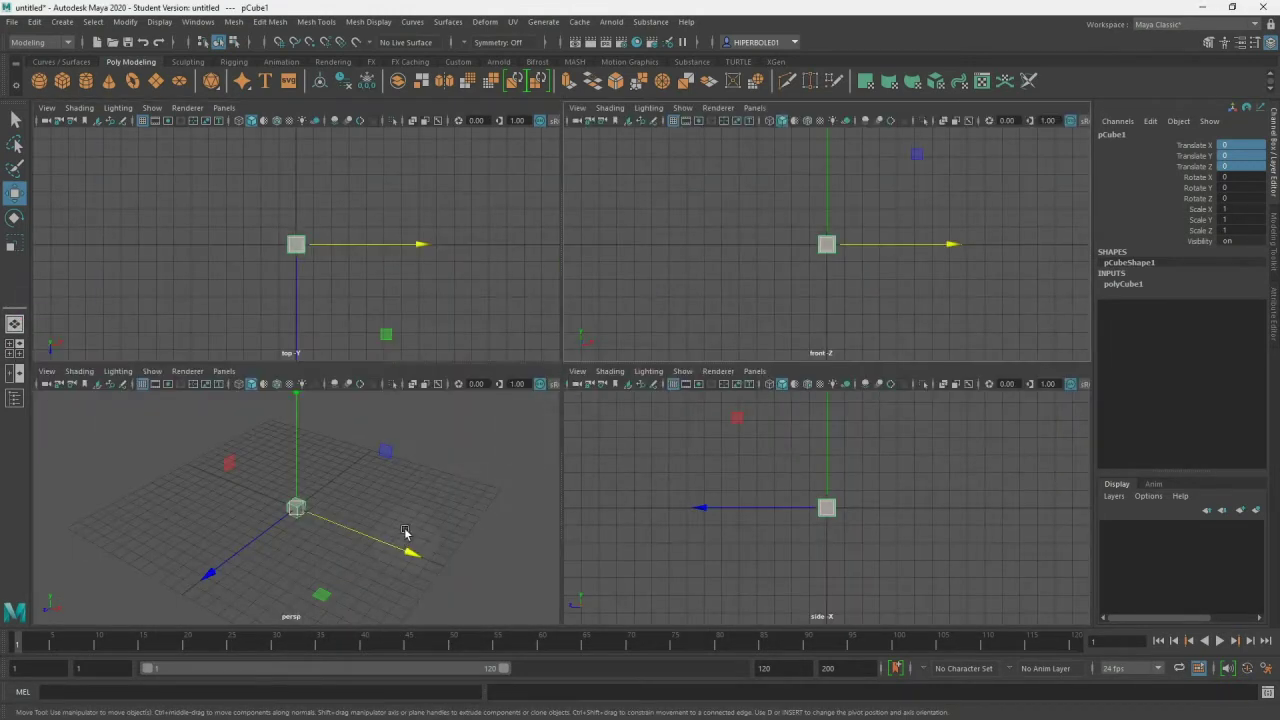
key(space)
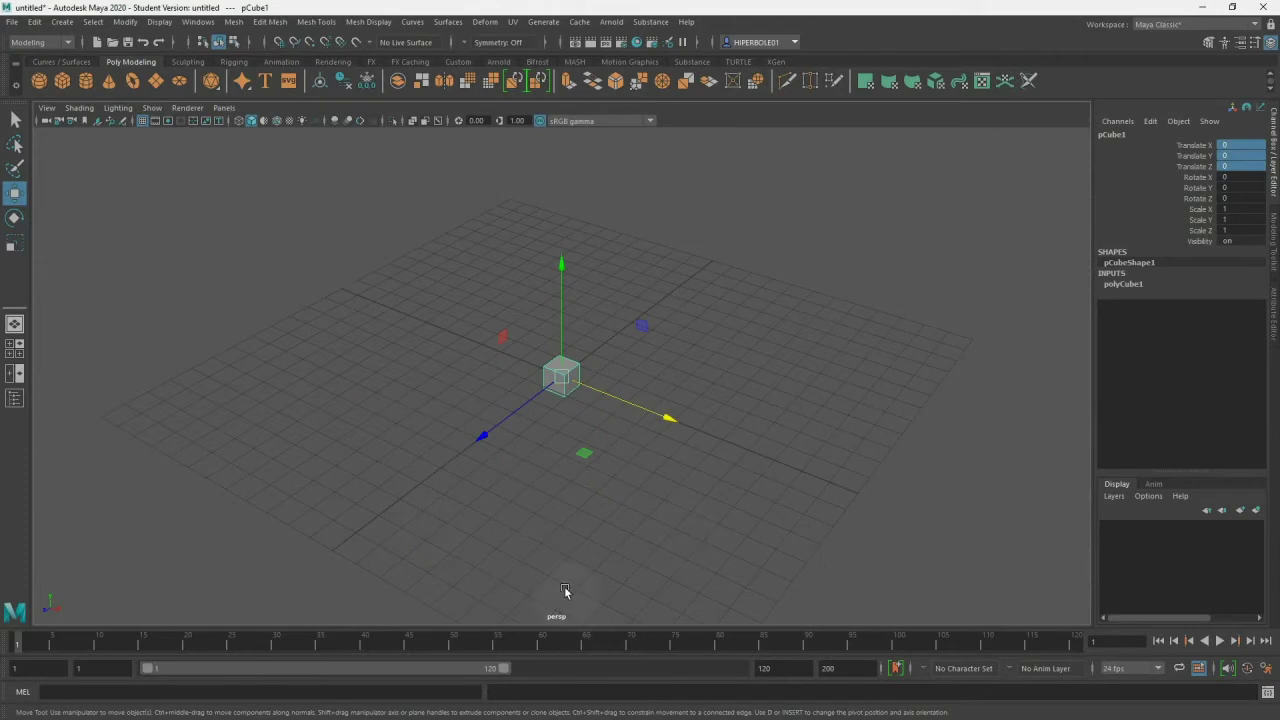
key(space)
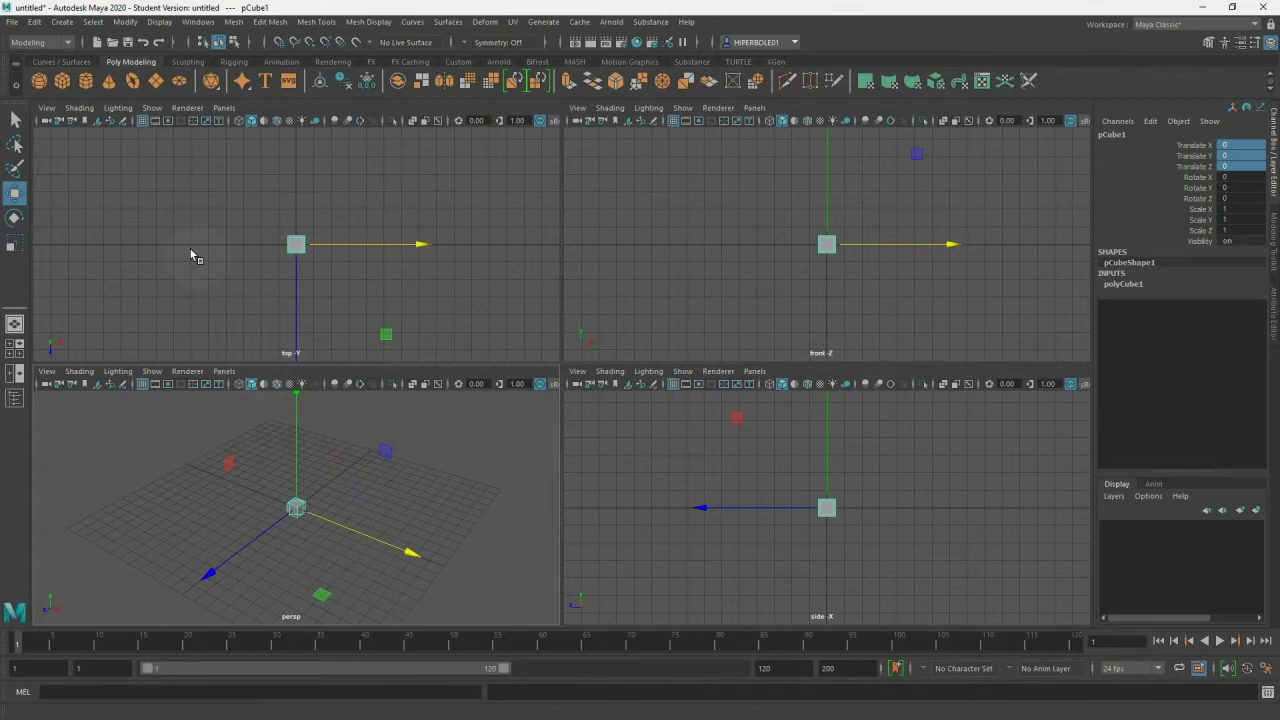
key(space)
key(space)
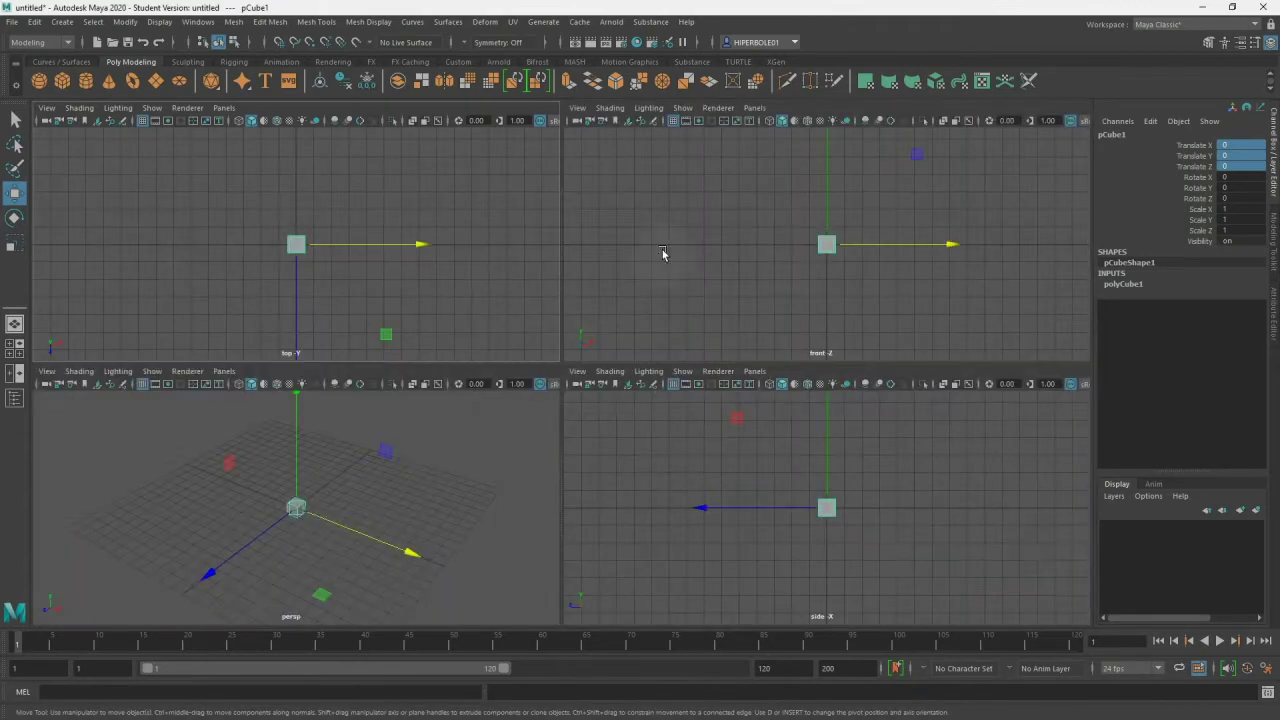
key(space)
key(space)
key(space)
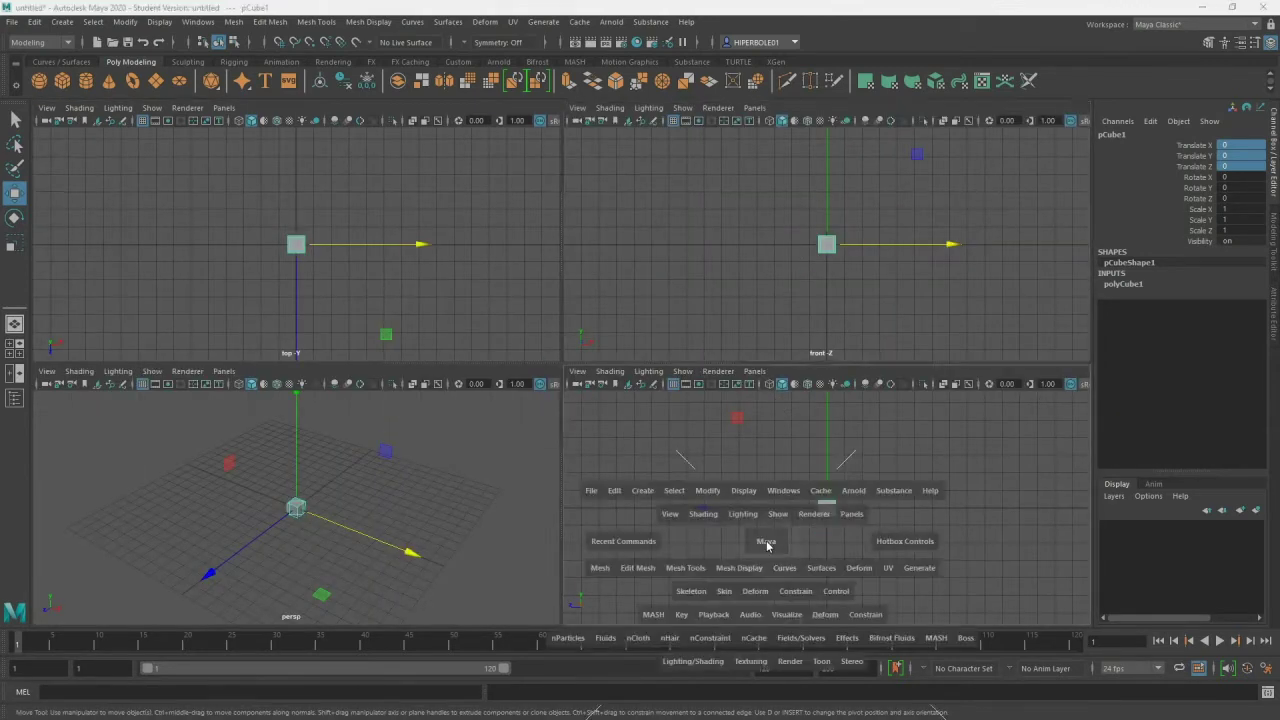
key(space)
key(space)
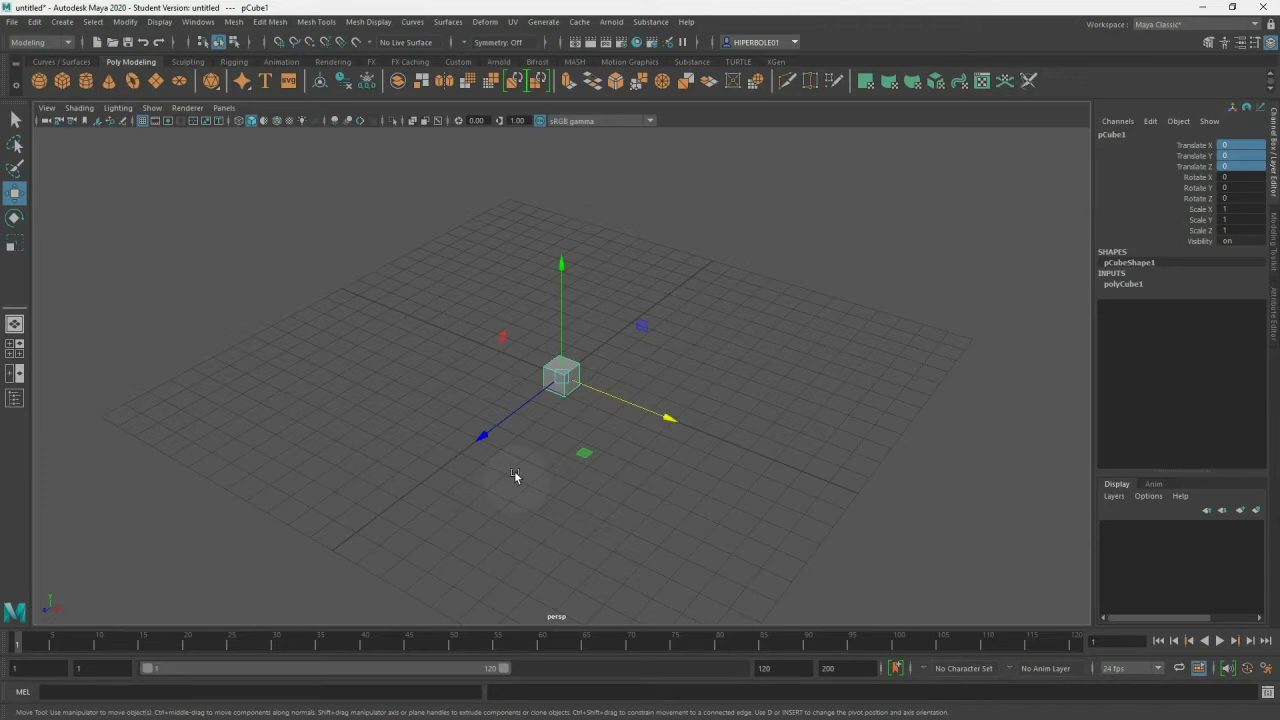
- Use the Space hotbox marking menu to switch the viewport to Top view
key(space)
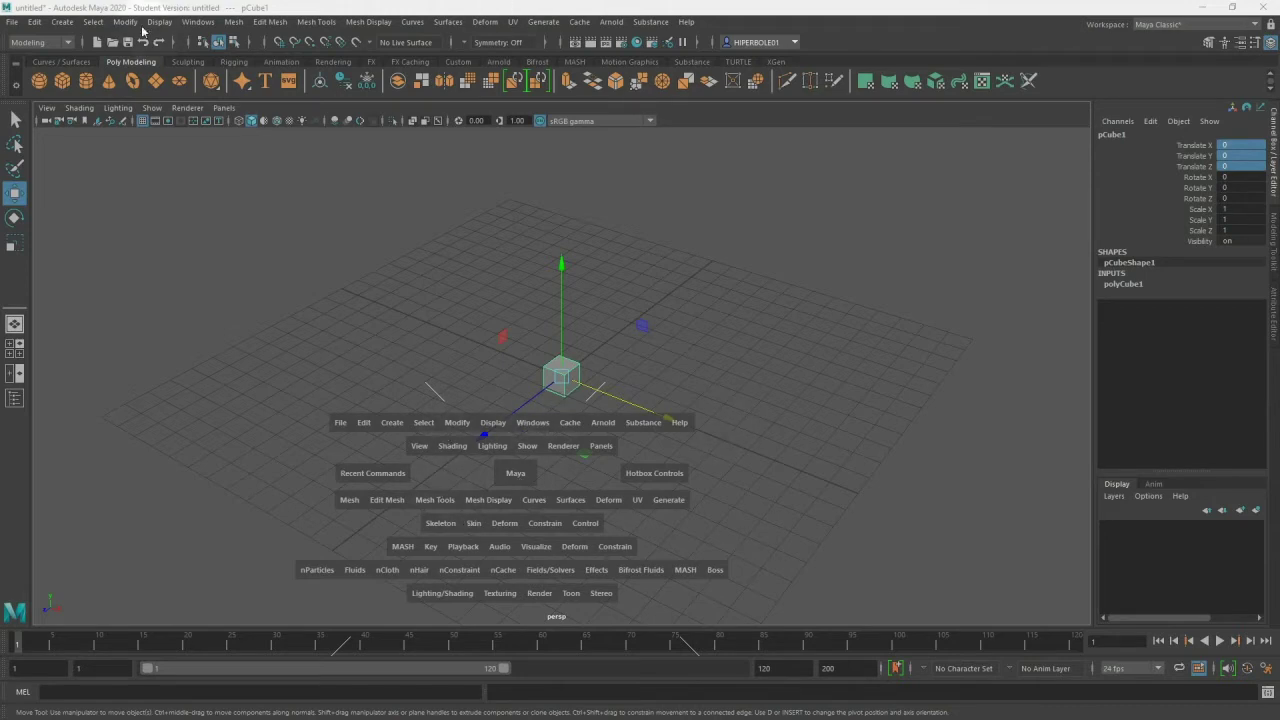
click(519, 477)
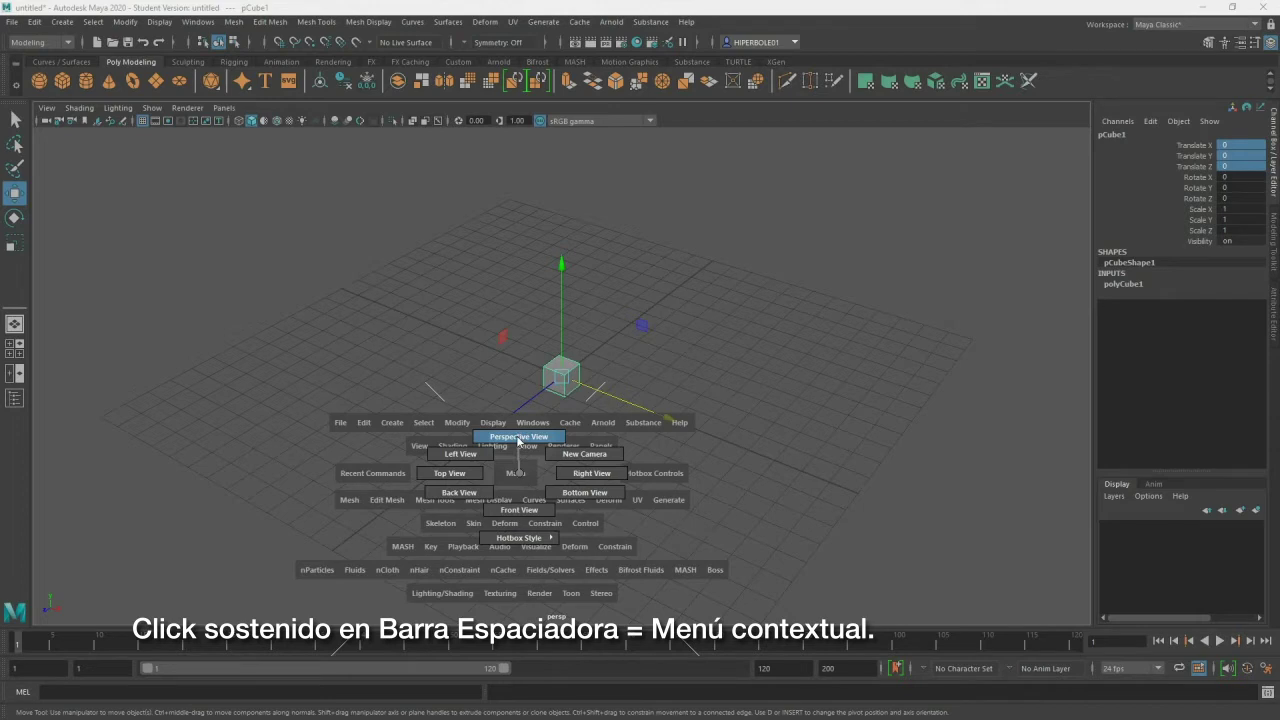
key(space)
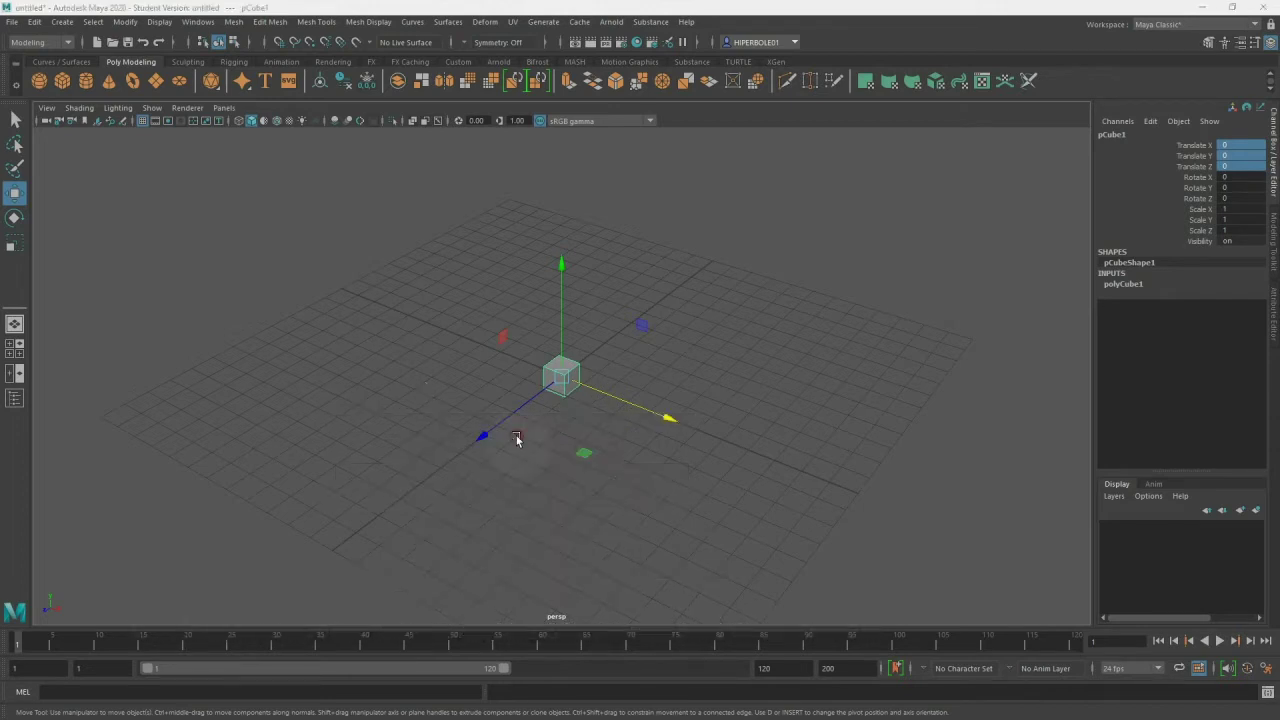
key(space)
click(516, 438)
key(space)
click(516, 438)
drag(516, 438, 452, 442)
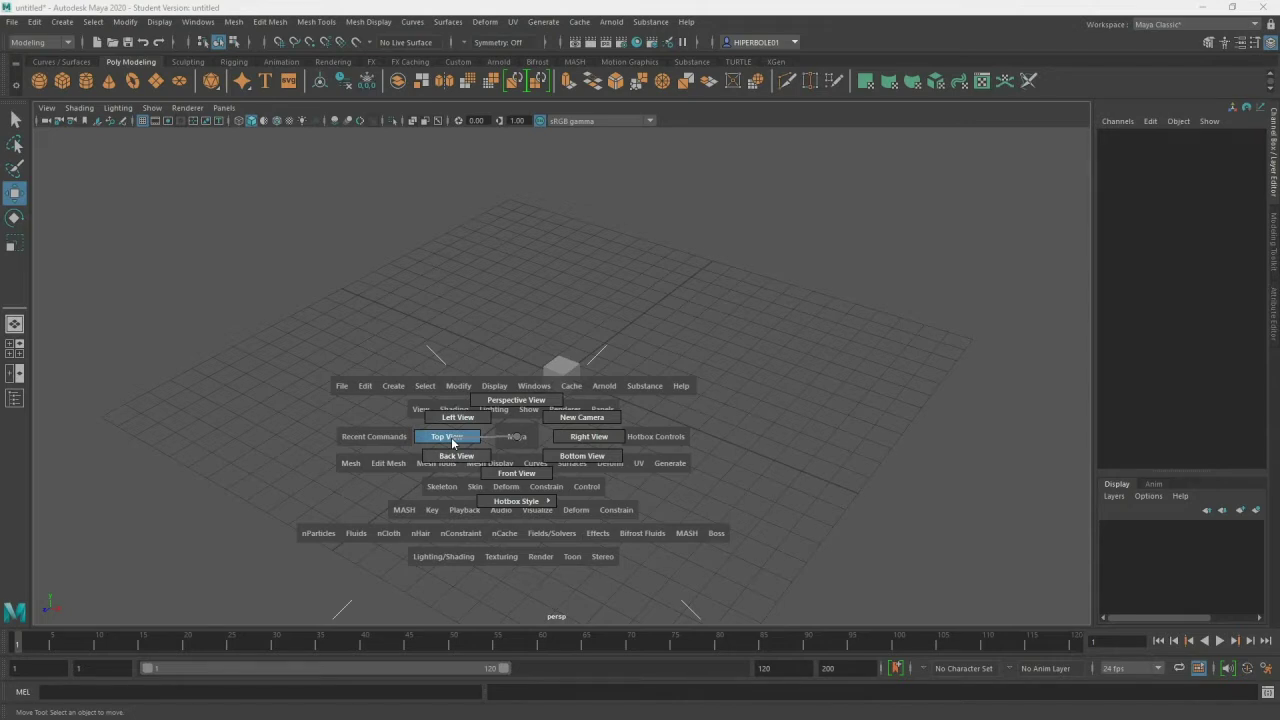
drag(452, 442, 450, 440)
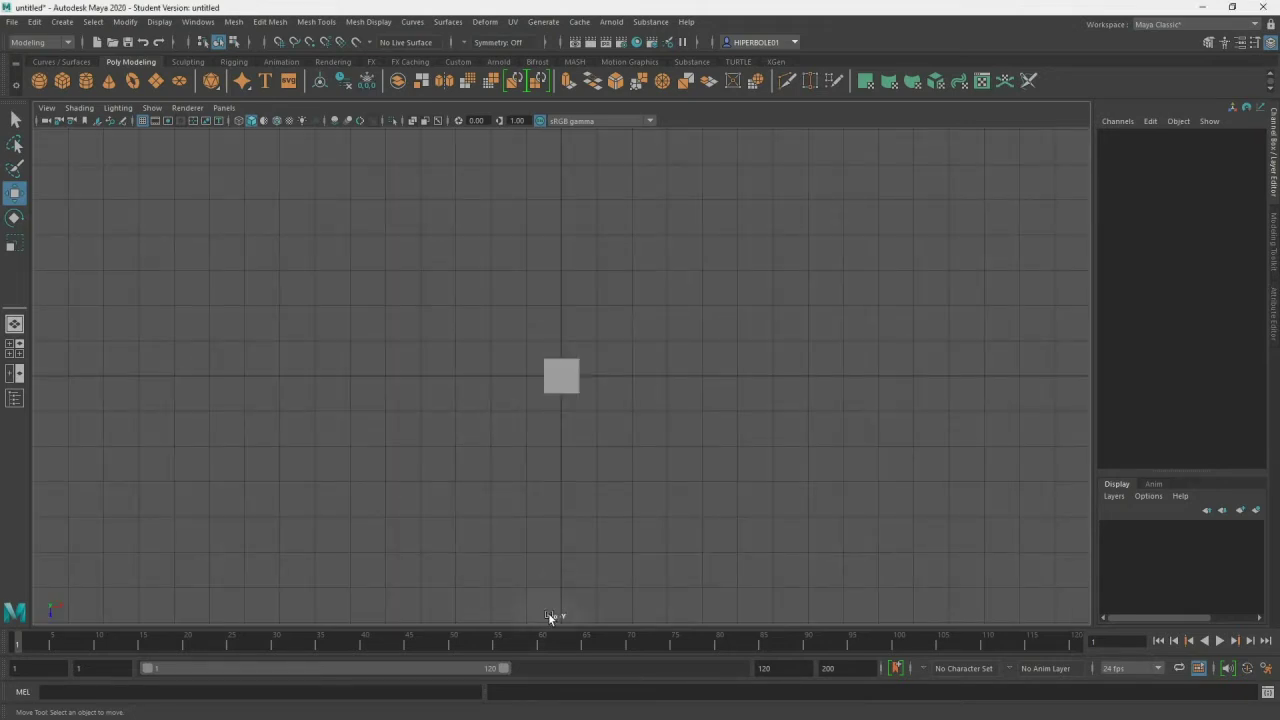
- Switch through Side and Front views back to Perspective, zoom in, and pick the Rotate Tool
key(space)
drag(556, 507, 620, 508)
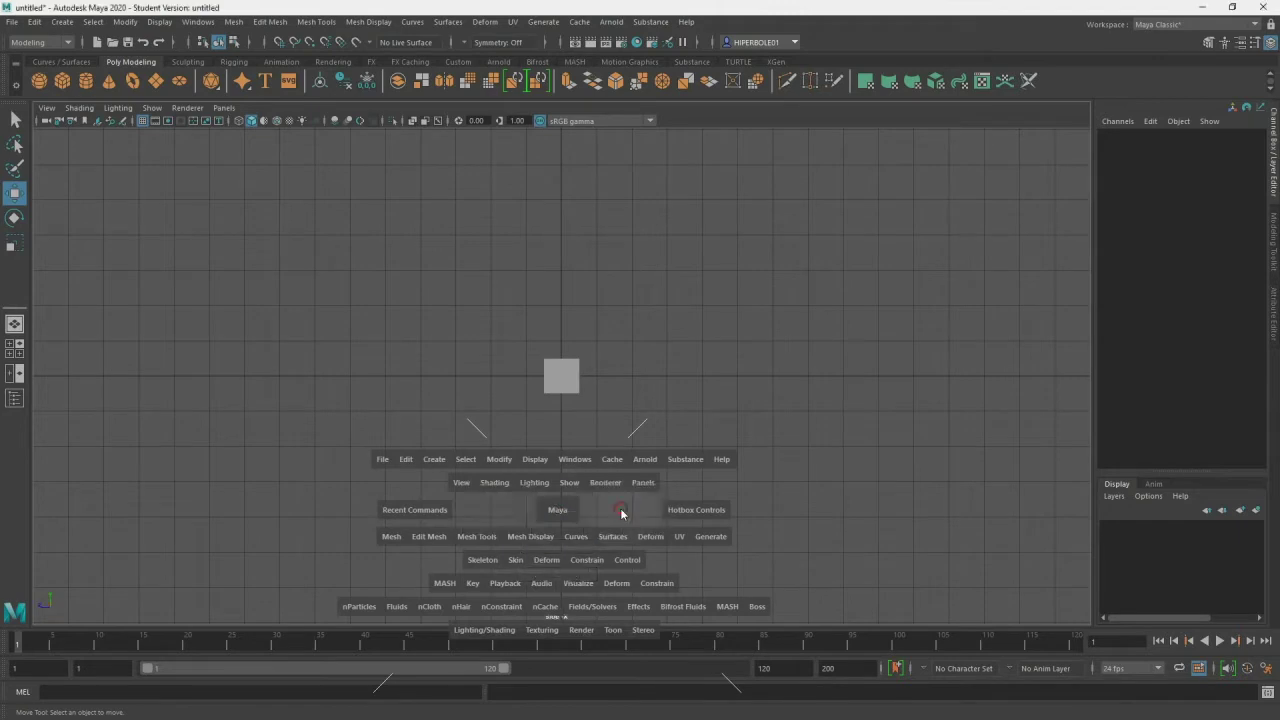
key(space)
drag(605, 424, 605, 474)
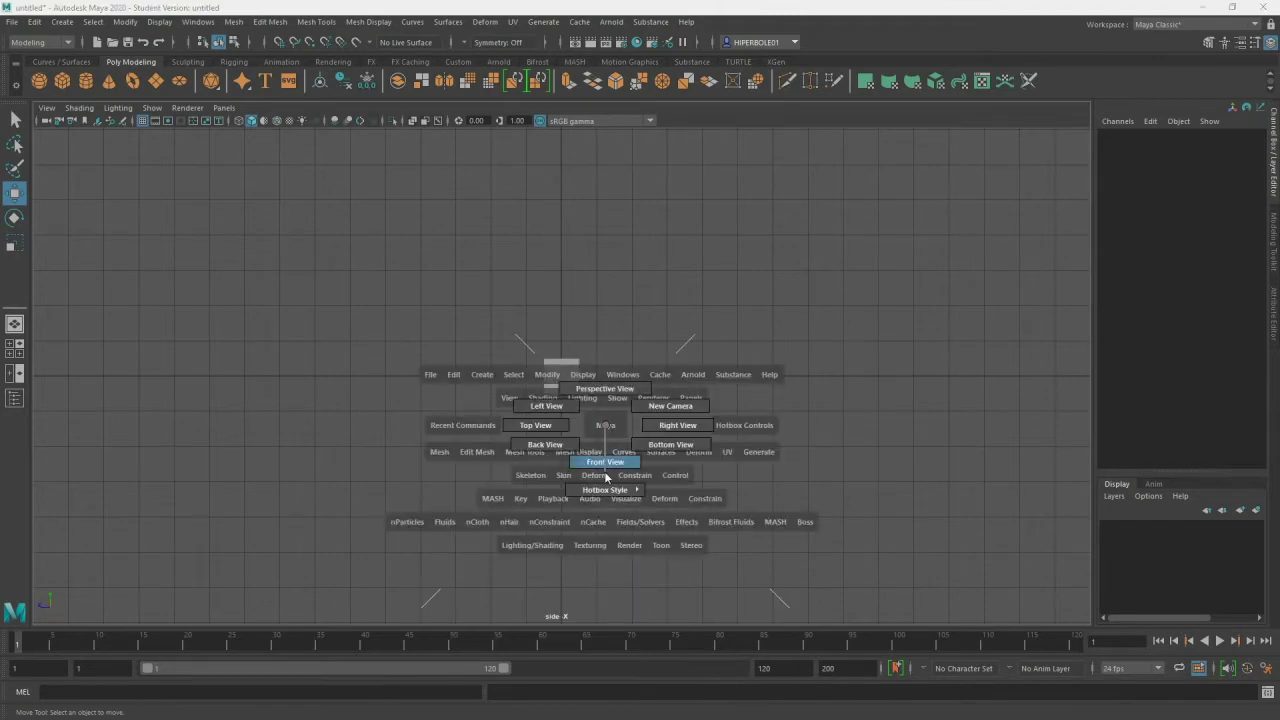
key(space)
drag(604, 444, 606, 409)
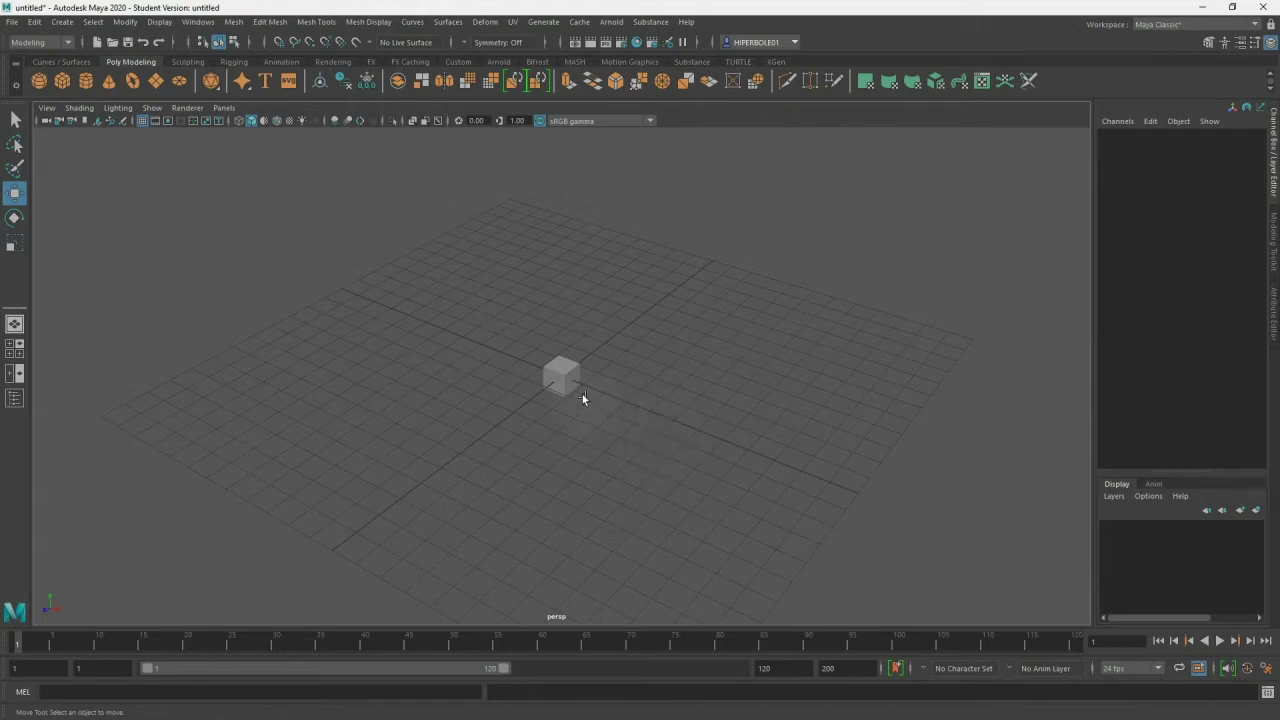
scroll(577, 408, up, 3)
scroll(577, 408, up, 3)
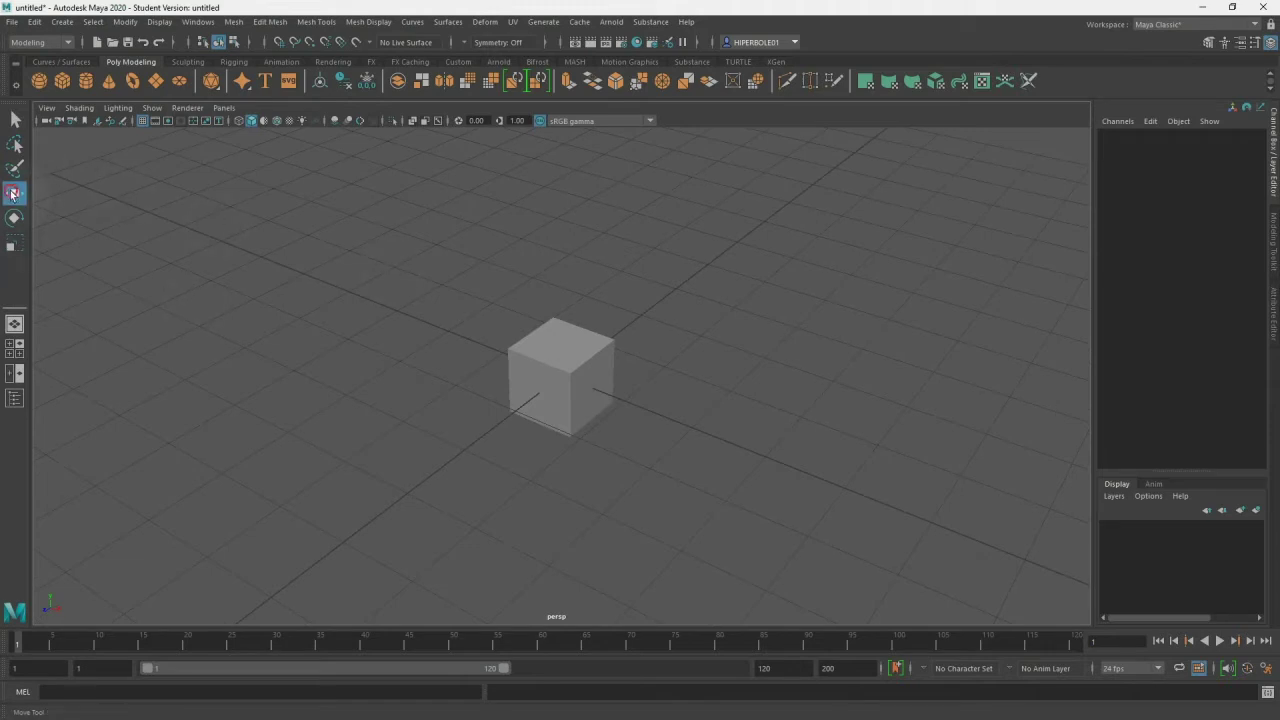
click(13, 223)
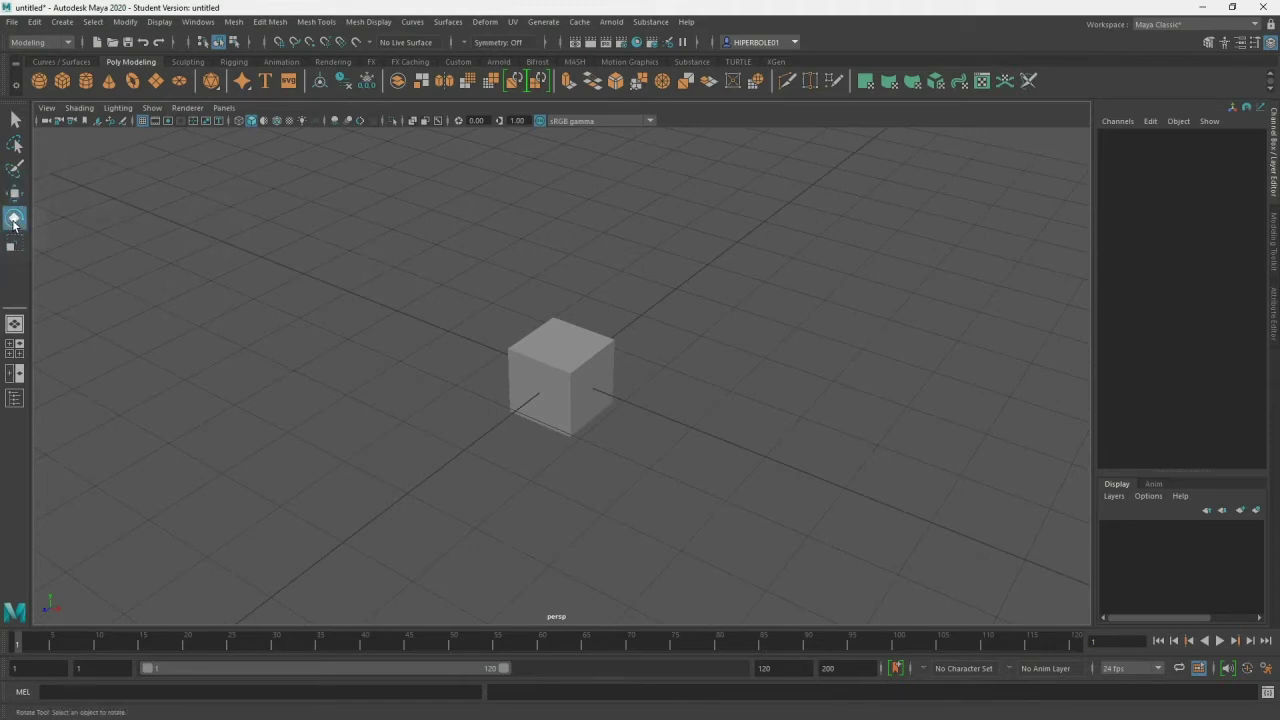
click(554, 352)
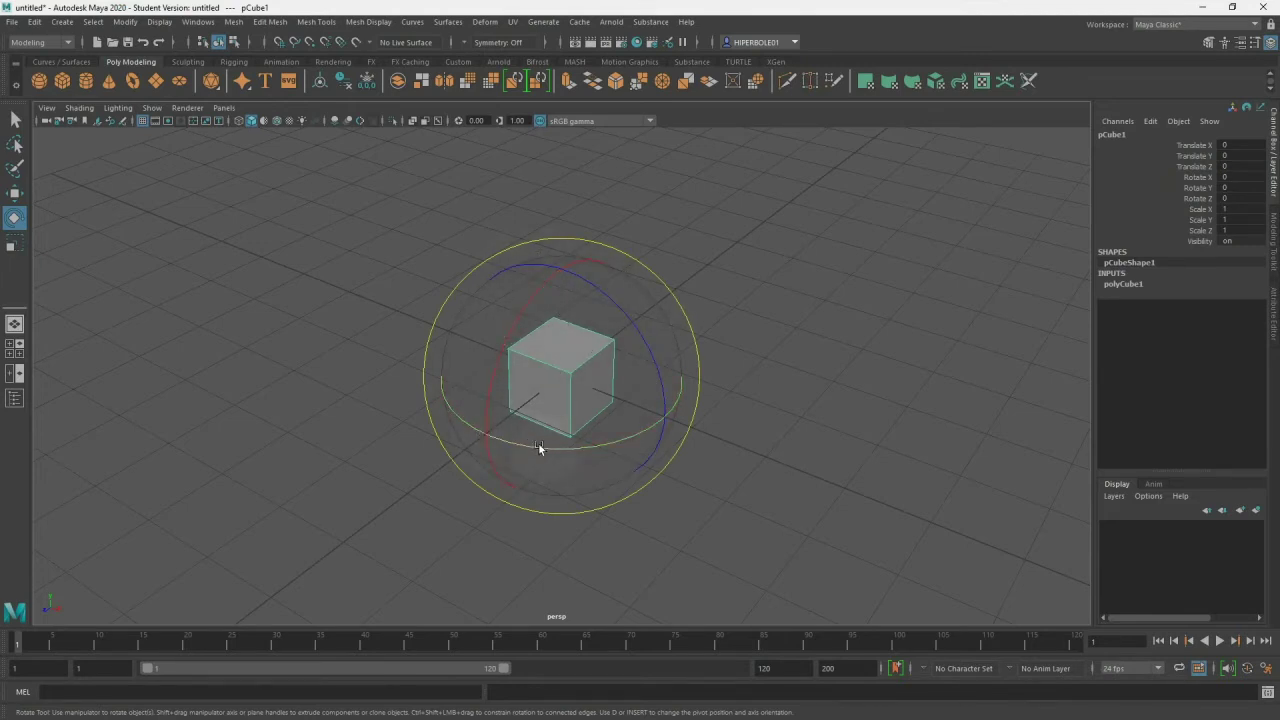
drag(509, 441, 640, 426)
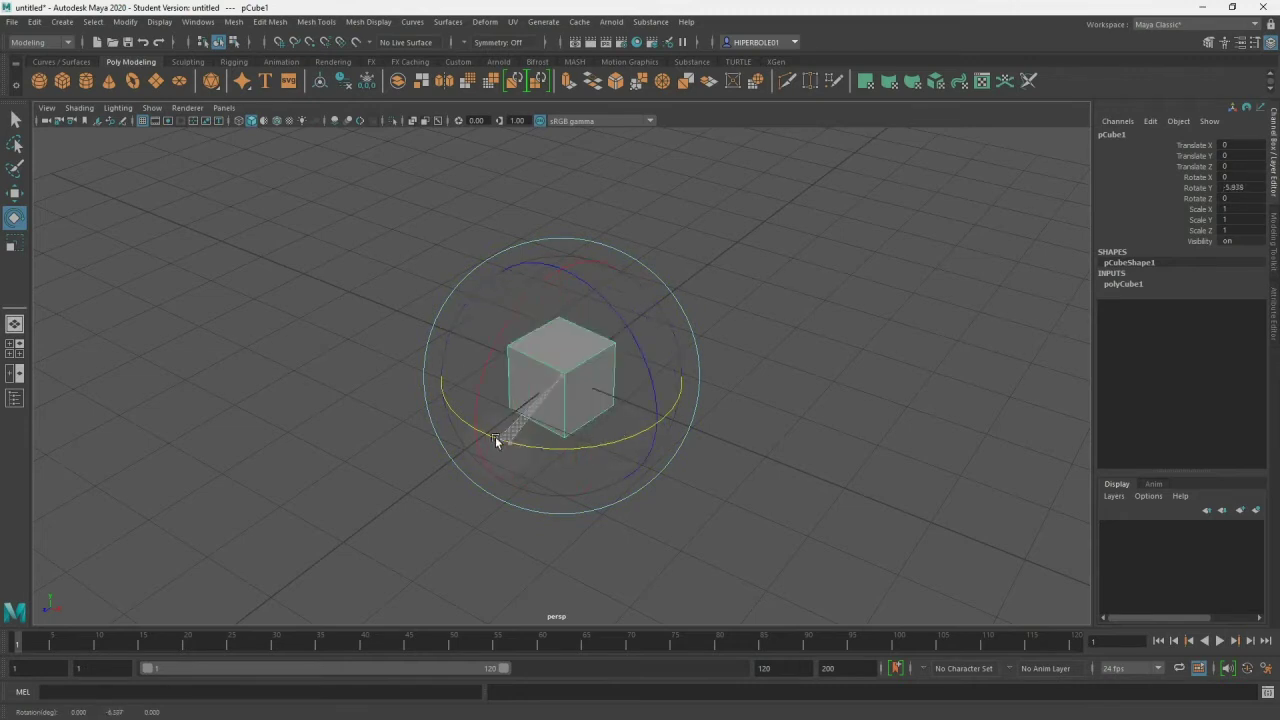
key(ctrl+z)
mouse_move(501, 355)
mouse_down()
mouse_move(513, 320)
mouse_move(498, 430)
mouse_up()
key(ctrl+z)
drag(591, 286, 654, 359)
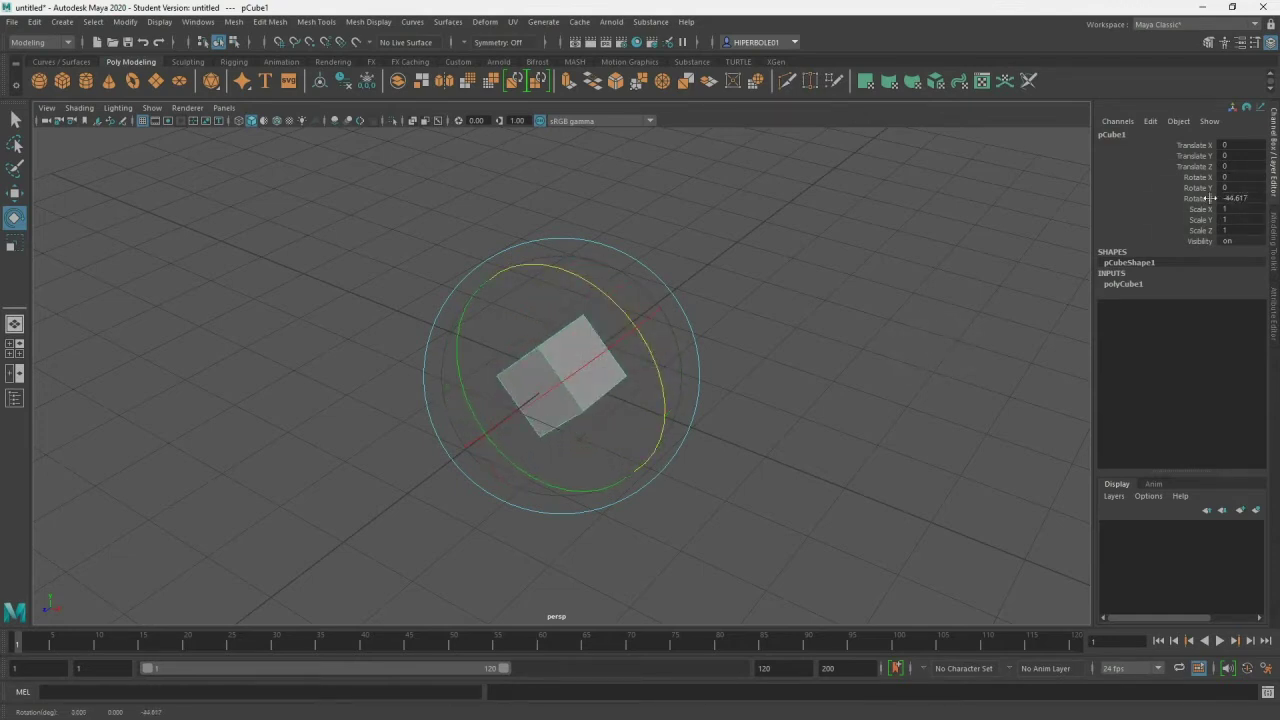
key(ctrl+z)
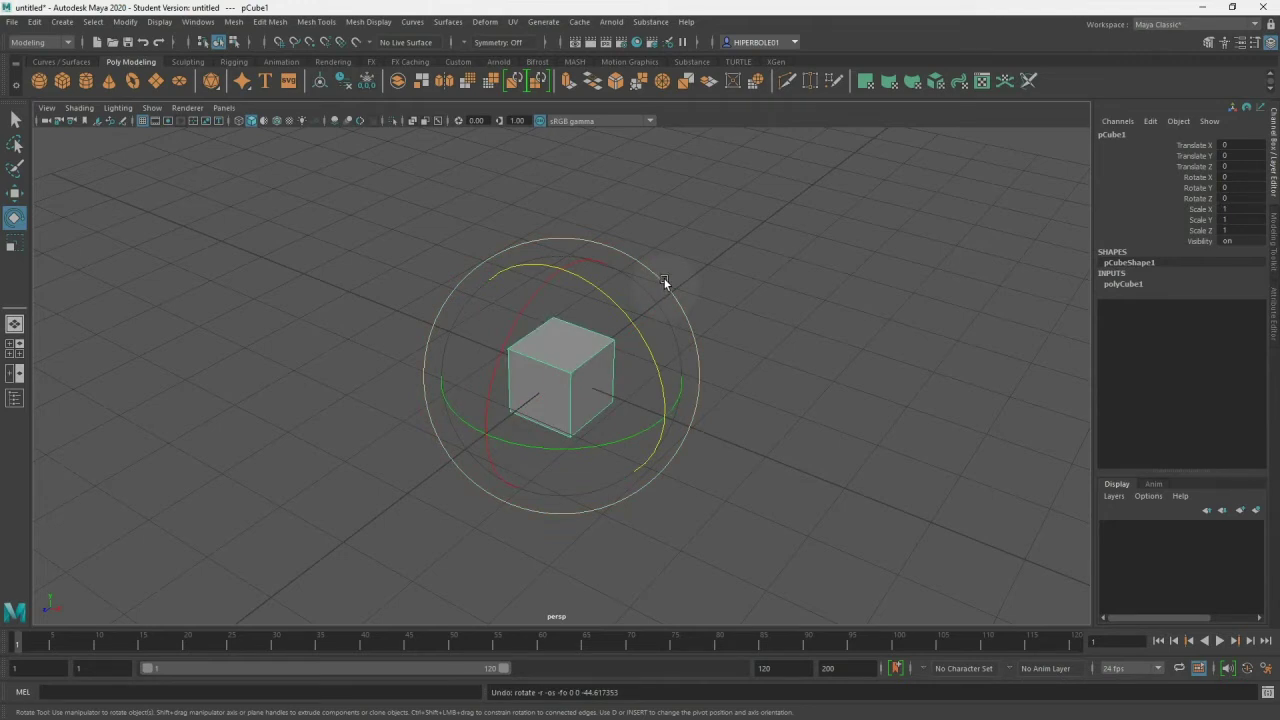
drag(664, 283, 644, 227)
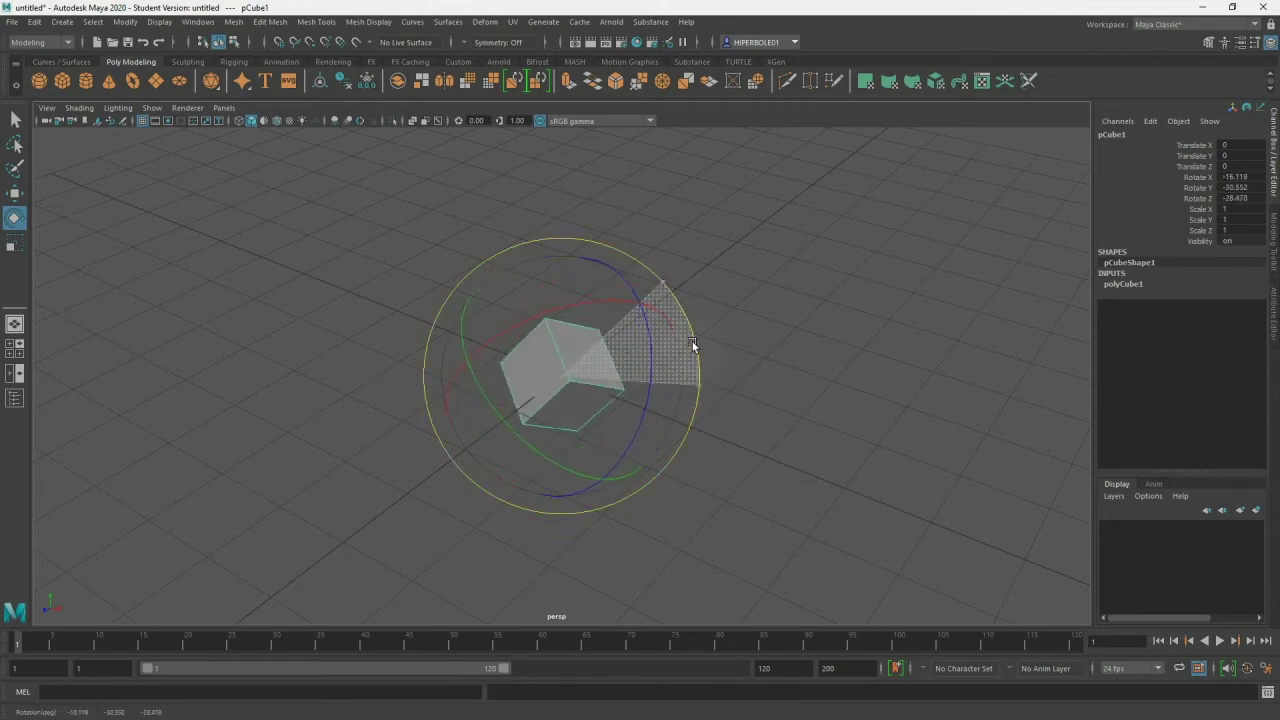
drag(644, 227, 699, 376)
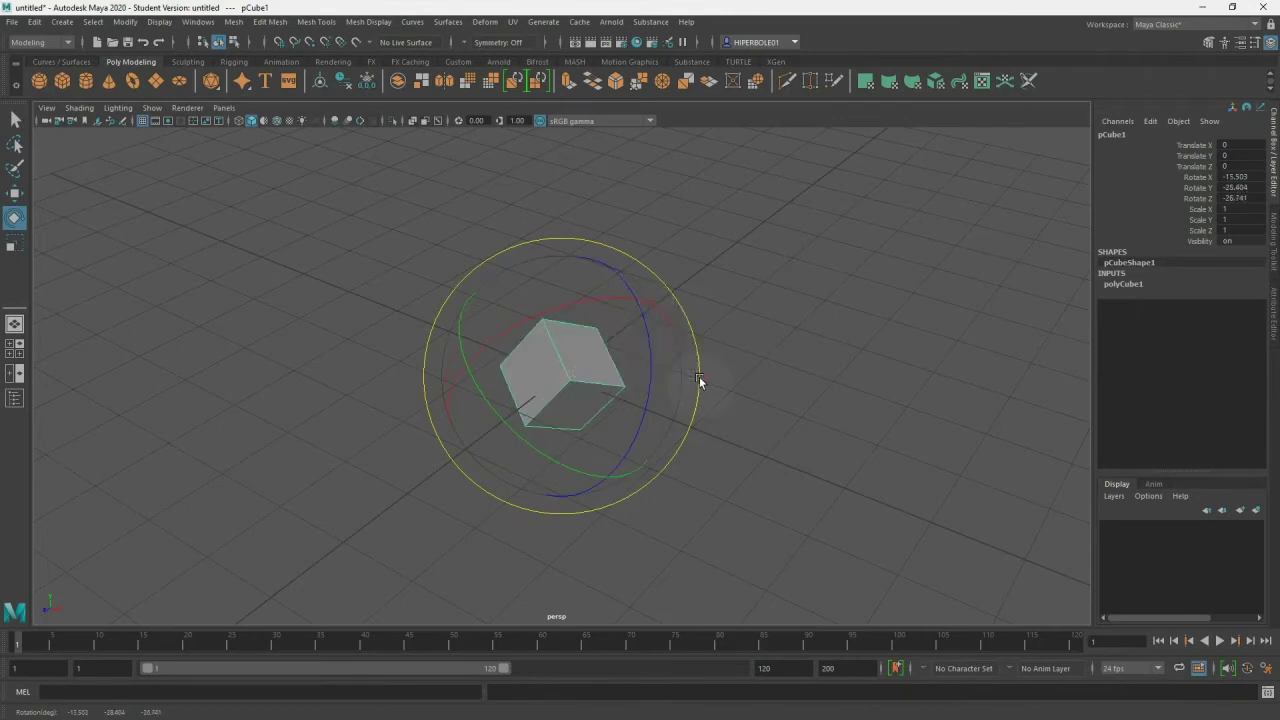
key(ctrl+z)
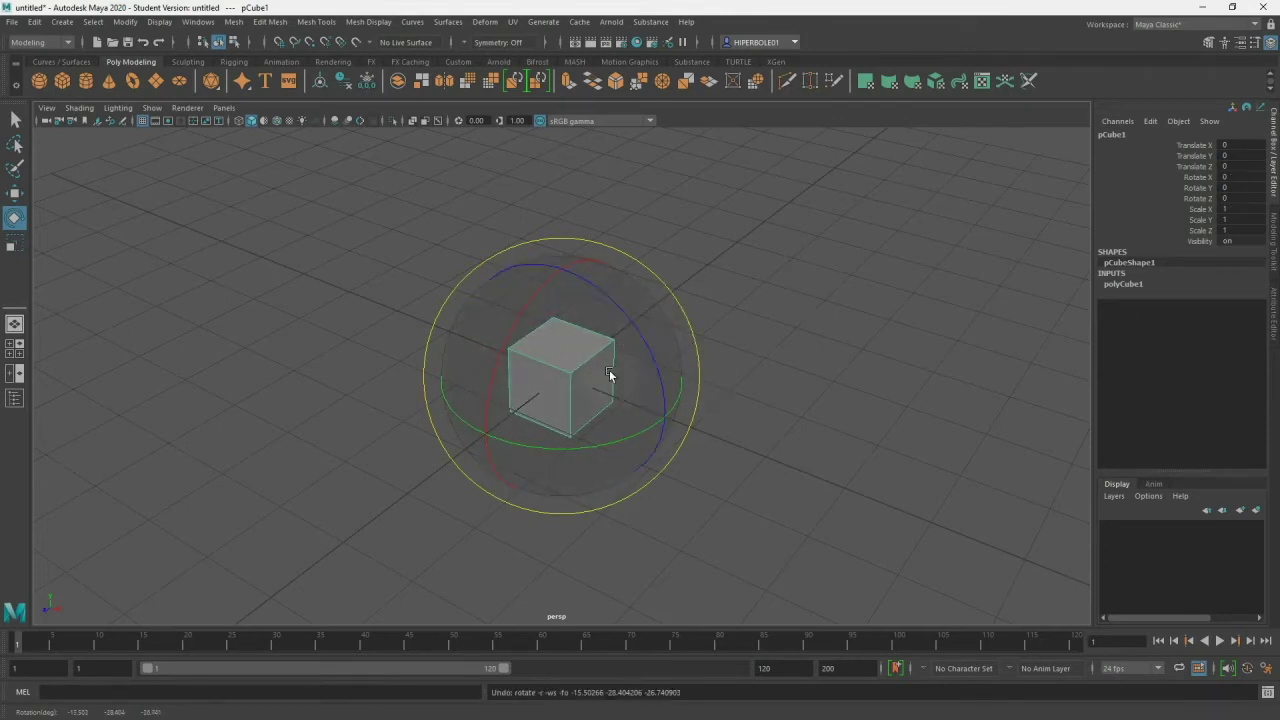
click(13, 245)
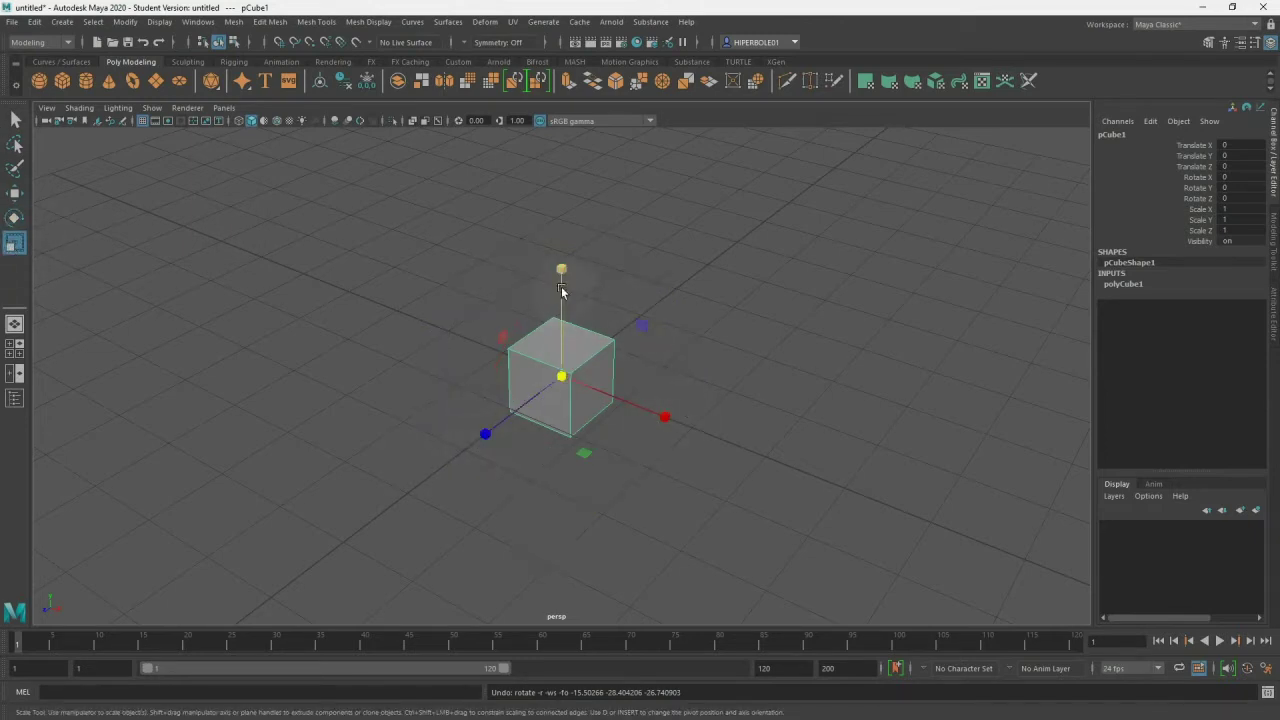
- Reselect the cube and try uniform scaling, undoing each attempt
click(566, 376)
click(697, 358)
click(572, 371)
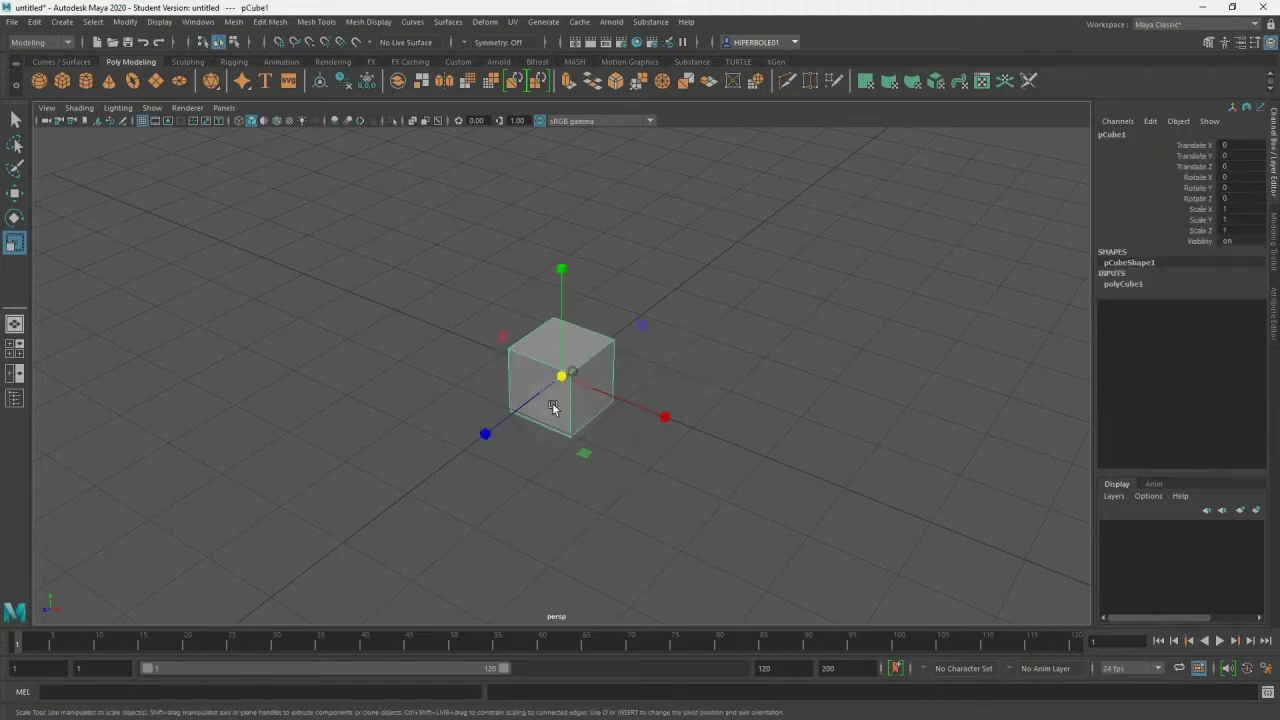
drag(561, 377, 780, 386)
key(ctrl+z)
drag(563, 371, 600, 357)
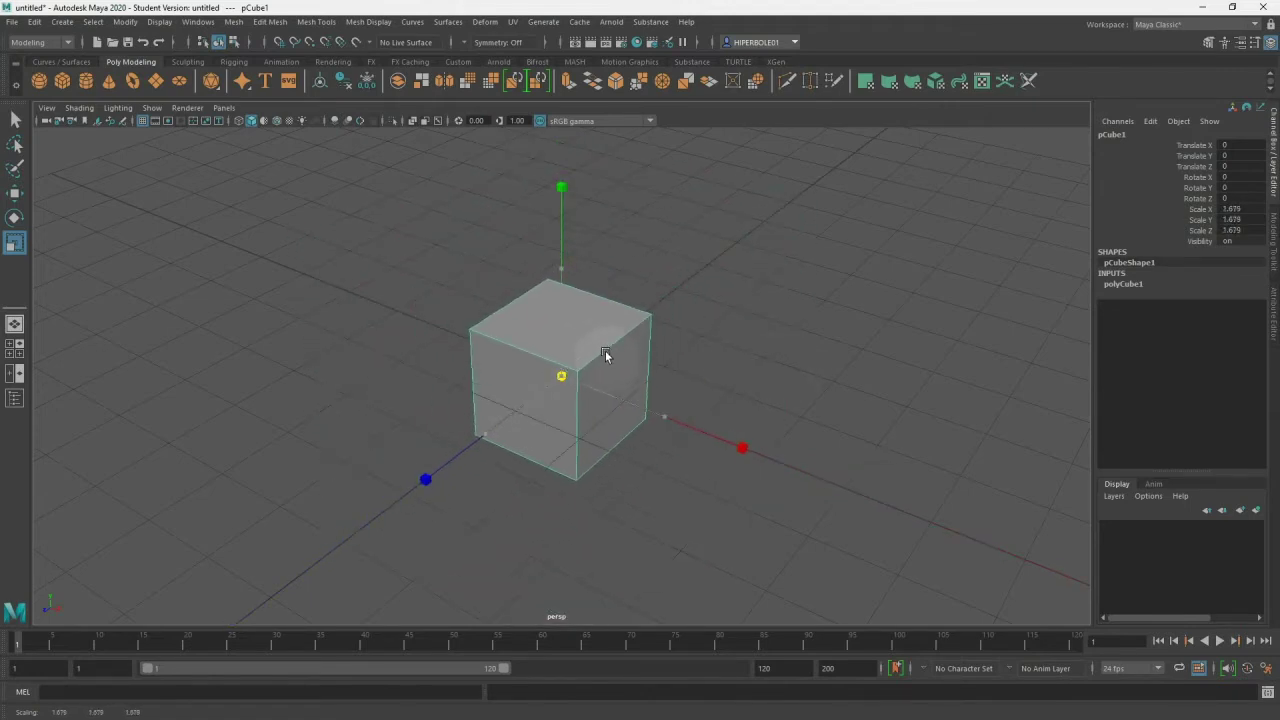
drag(600, 357, 604, 351)
key(ctrl+z)
- Squash the cube along X, then undo back to unit scale and orbit the view
drag(666, 419, 563, 380)
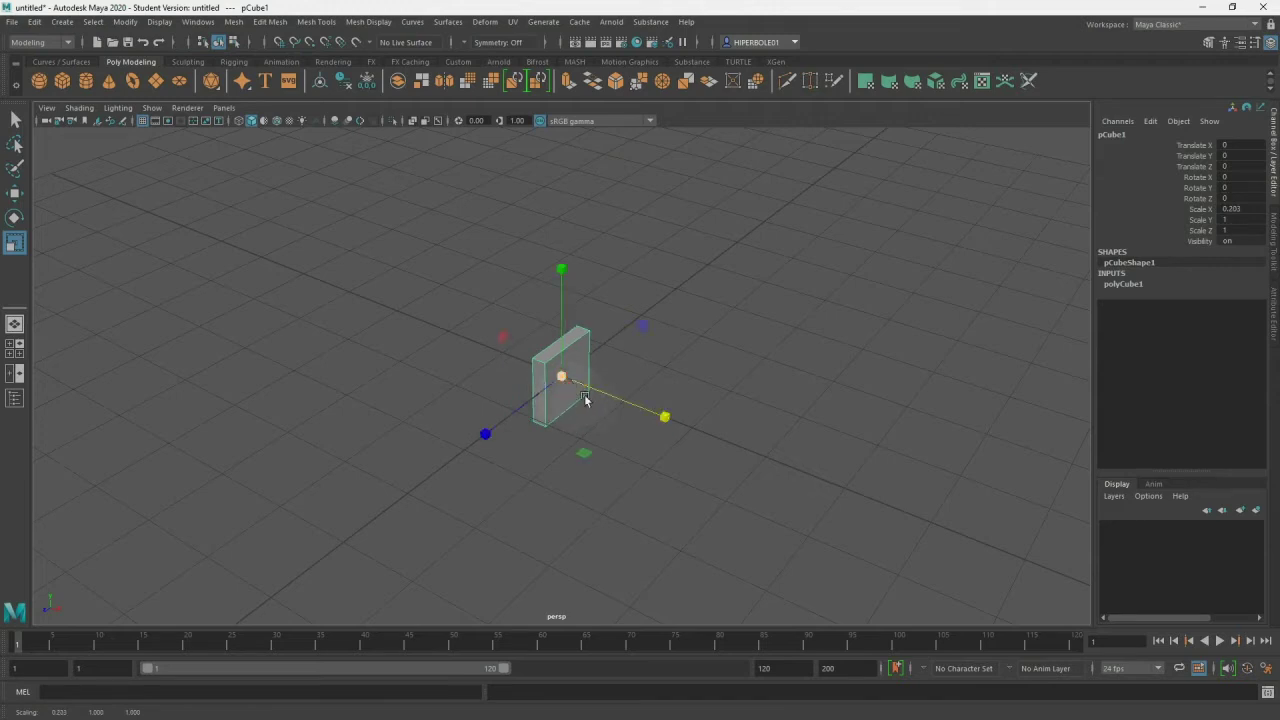
mouse_move(667, 418)
mouse_down()
mouse_move(1085, 585)
mouse_move(915, 462)
mouse_move(930, 467)
mouse_up()
key(ctrl+z)
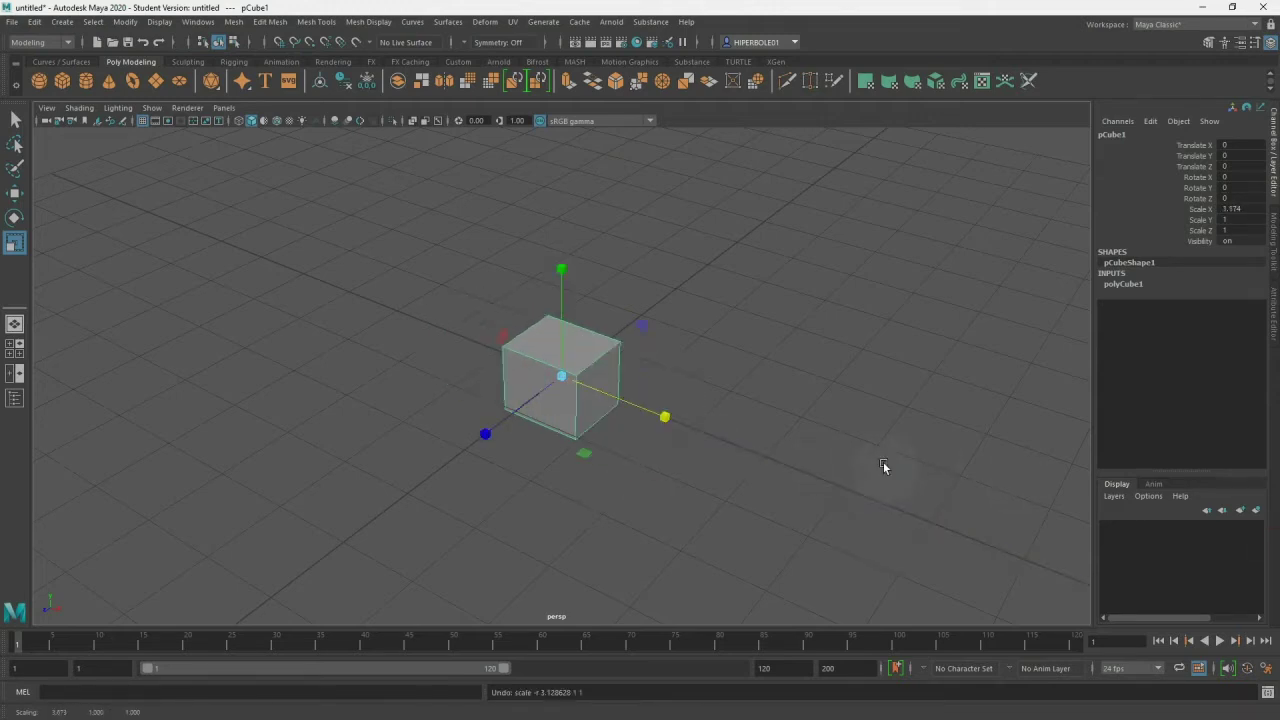
key(ctrl+z)
key(ctrl+z)
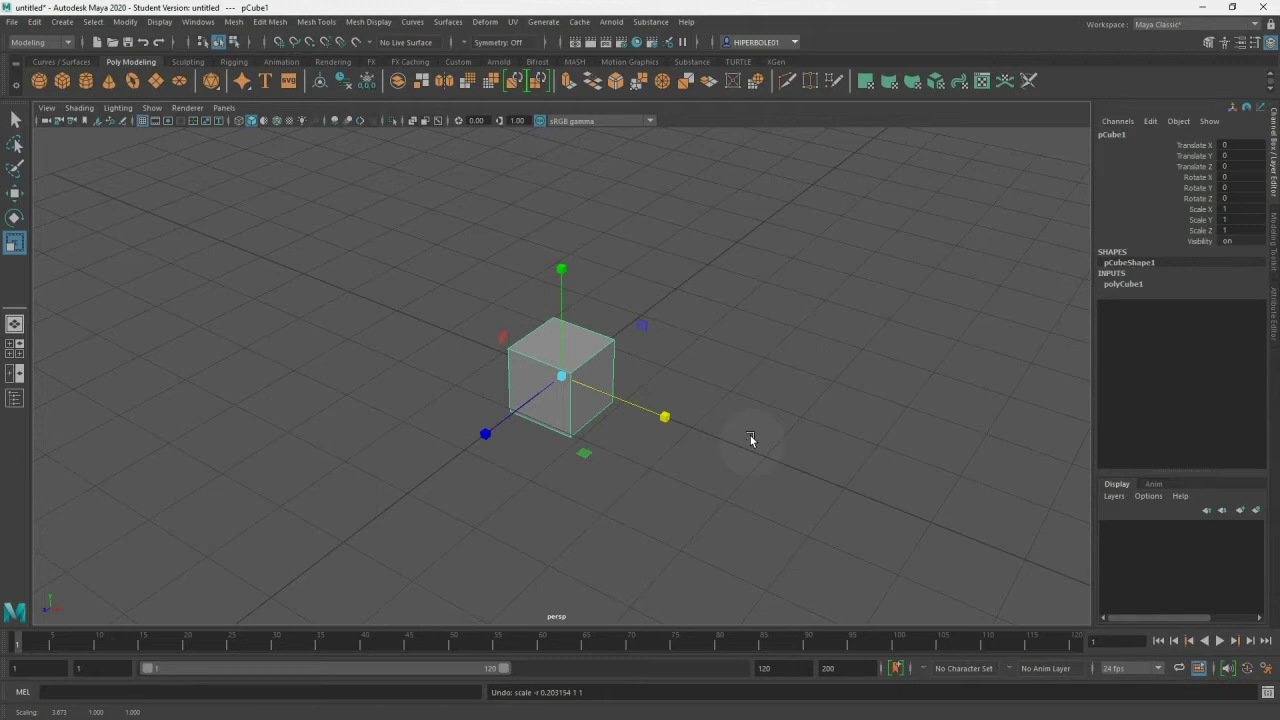
mouse_move(776, 433)
alt+mouse_down()
mouse_move(761, 424)
mouse_move(802, 429)
mouse_move(762, 426)
mouse_move(786, 413)
alt+mouse_up()
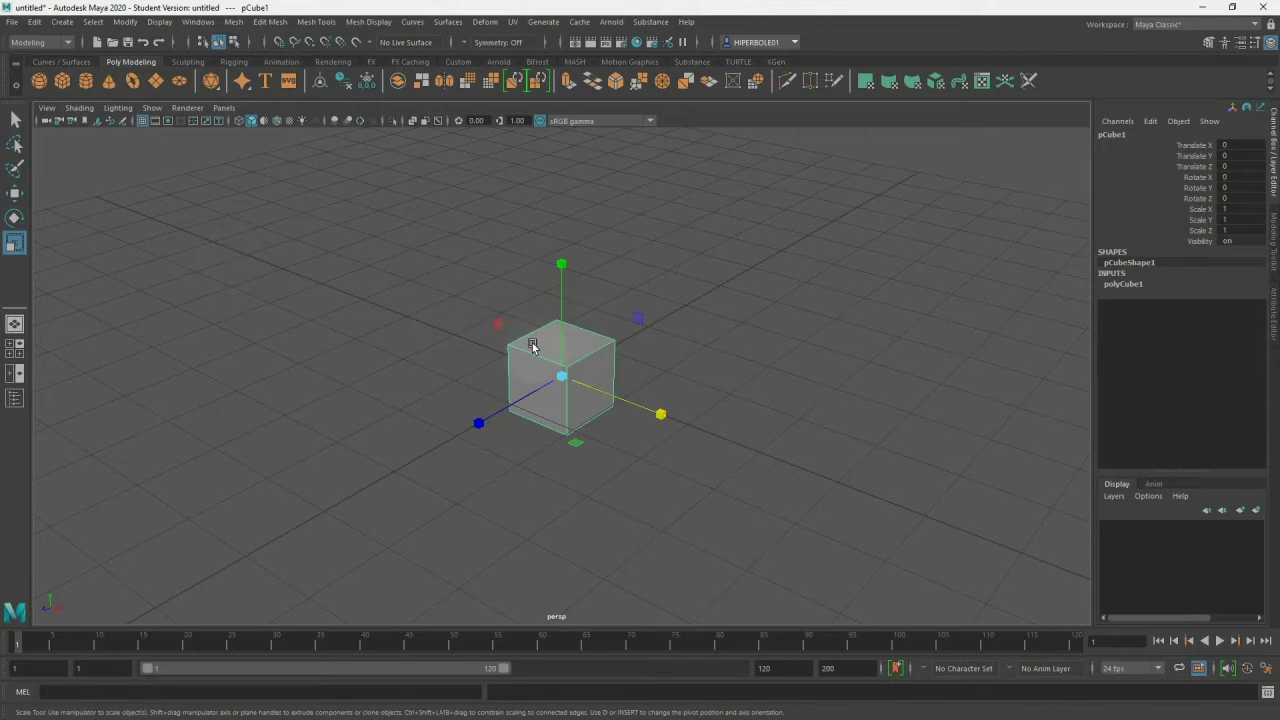
key(w)
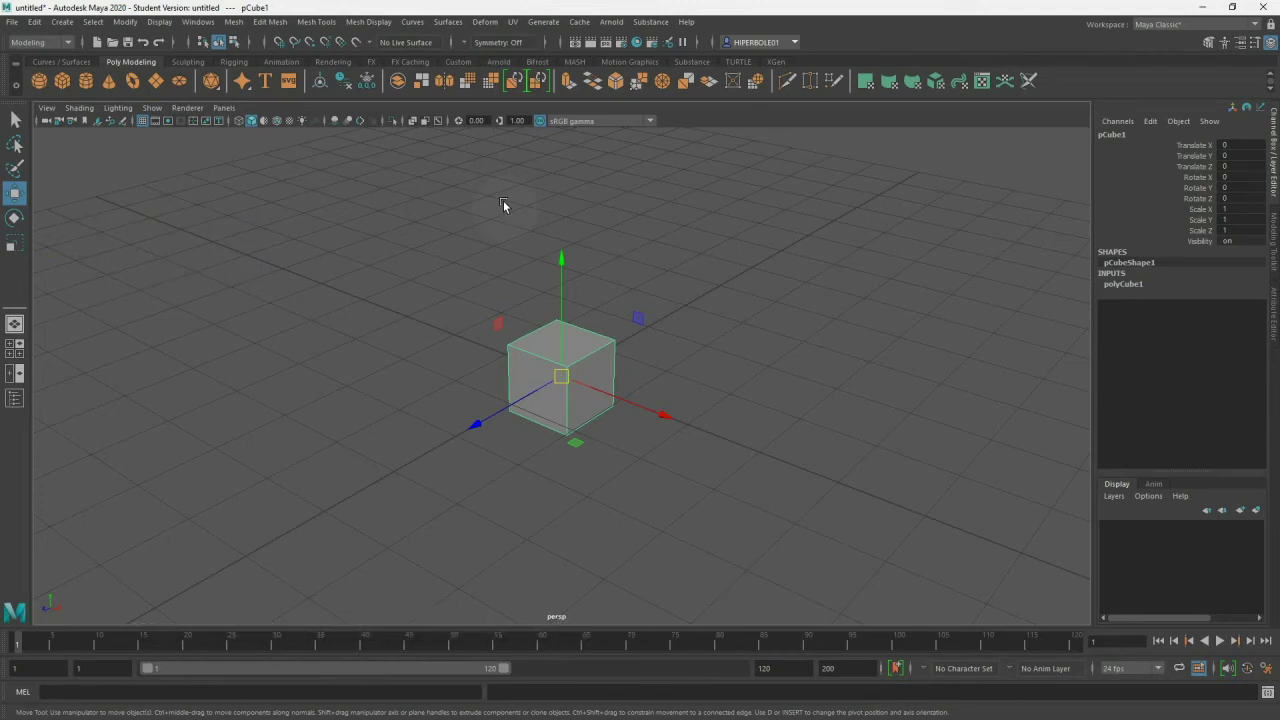
key(e)
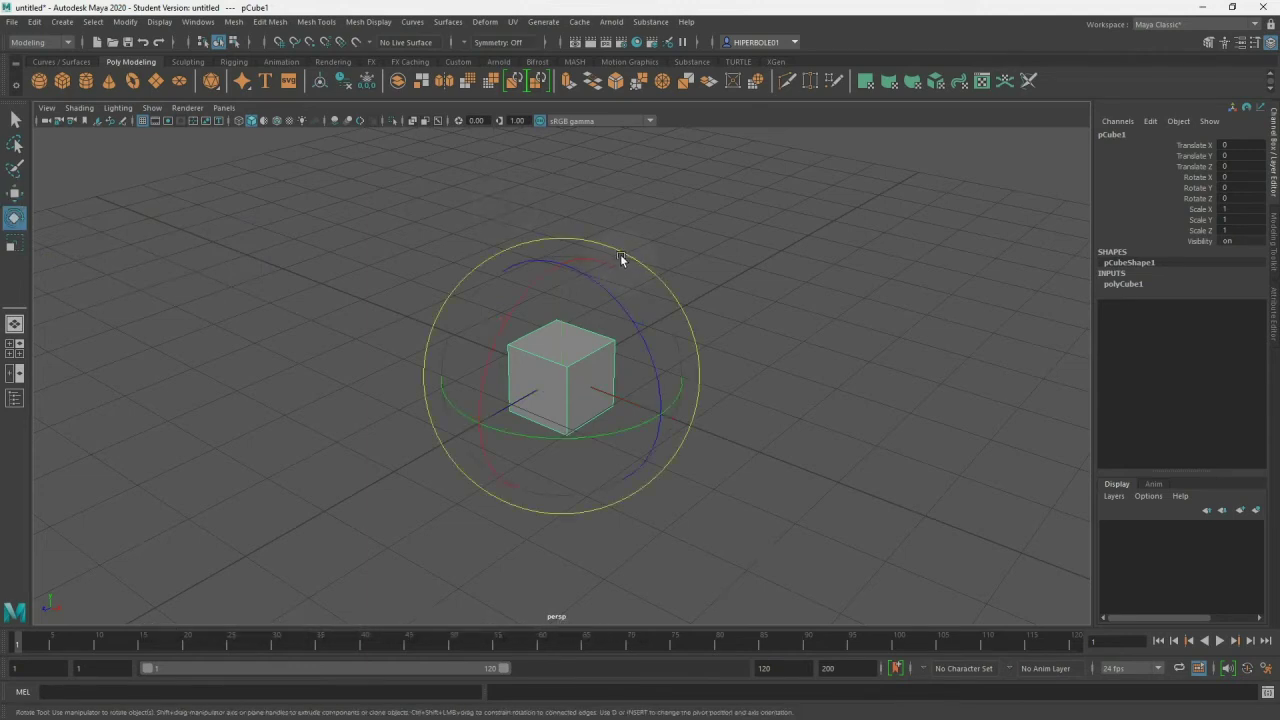
key(r)
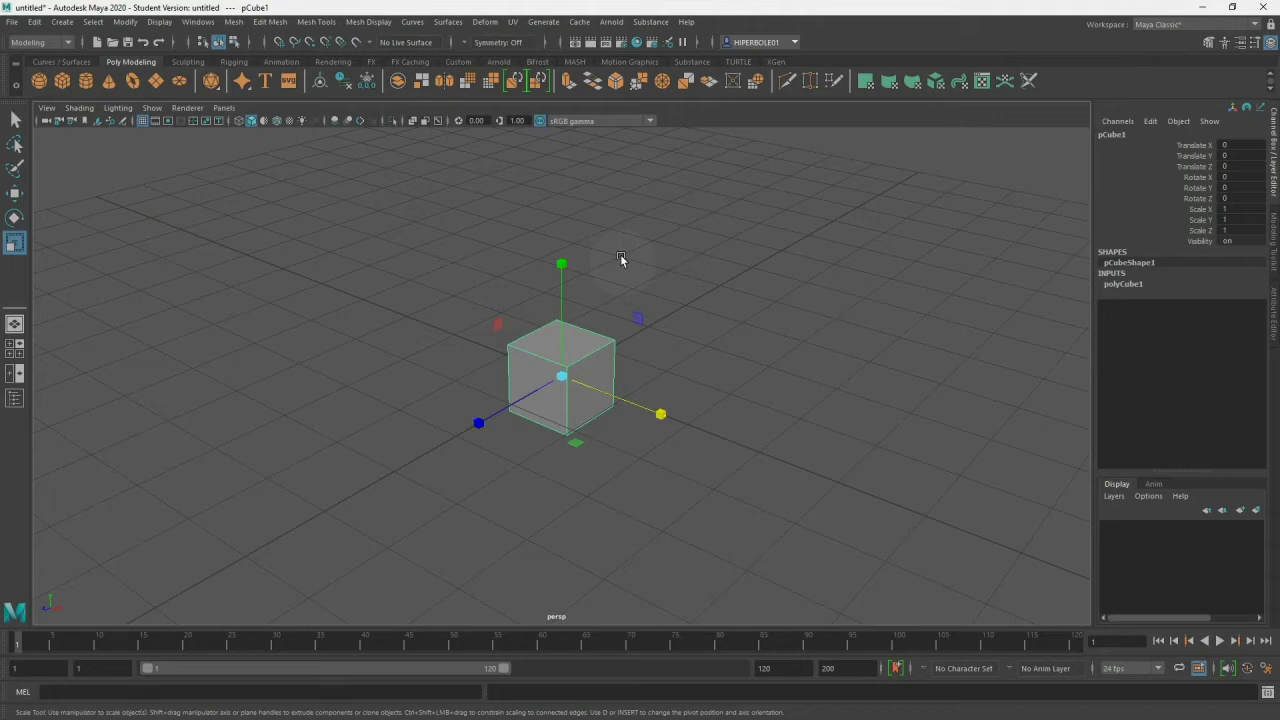
key(w)
key(e)
key(r)
key(w)
key(e)
key(r)
key(w)
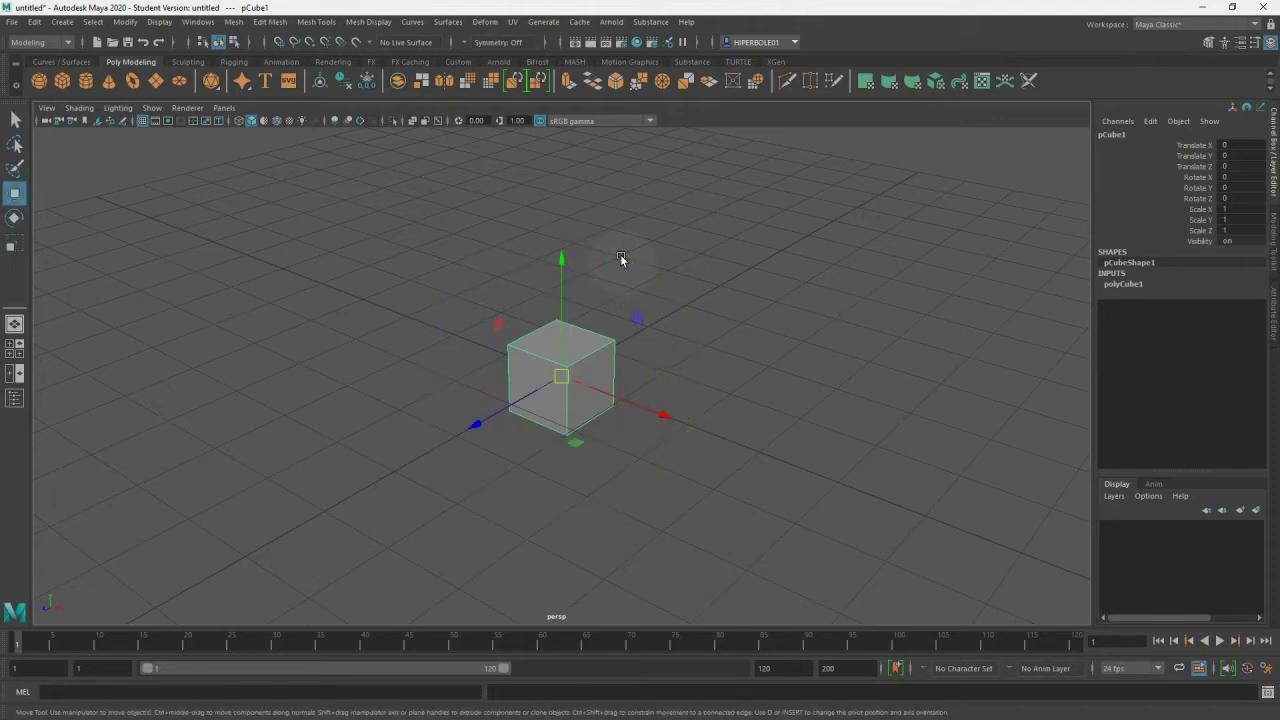
key(e)
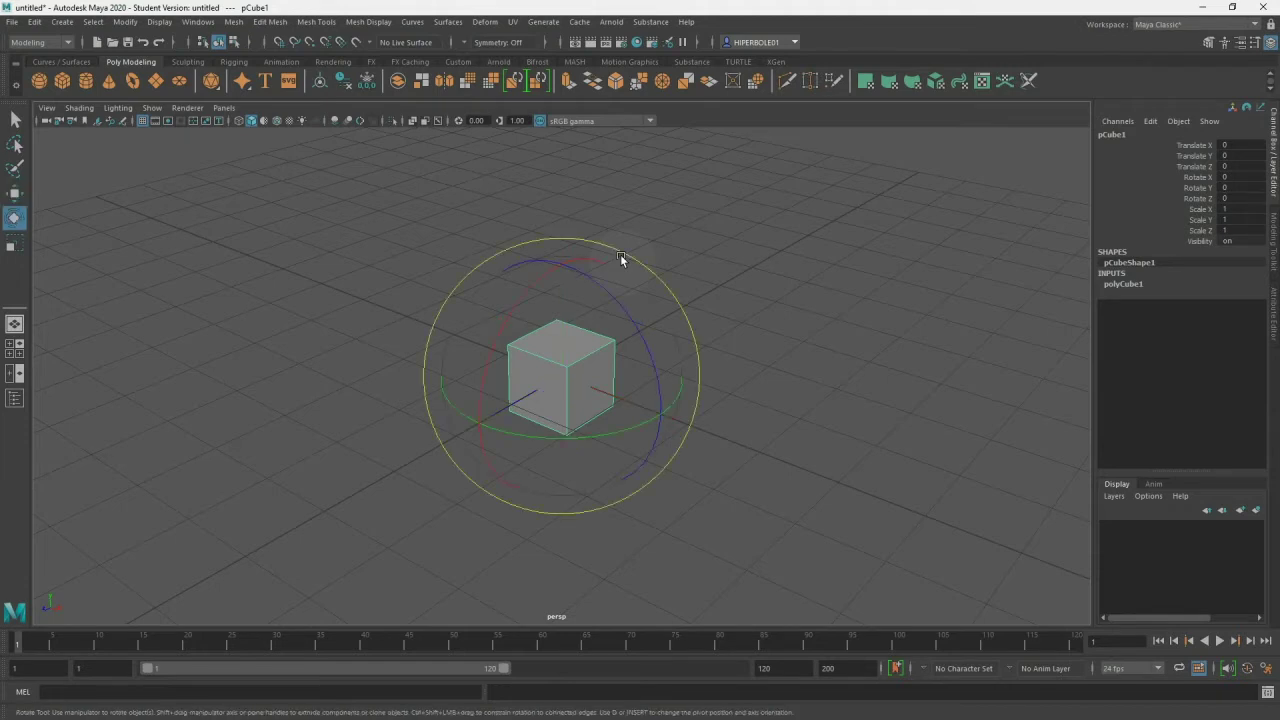
key(r)
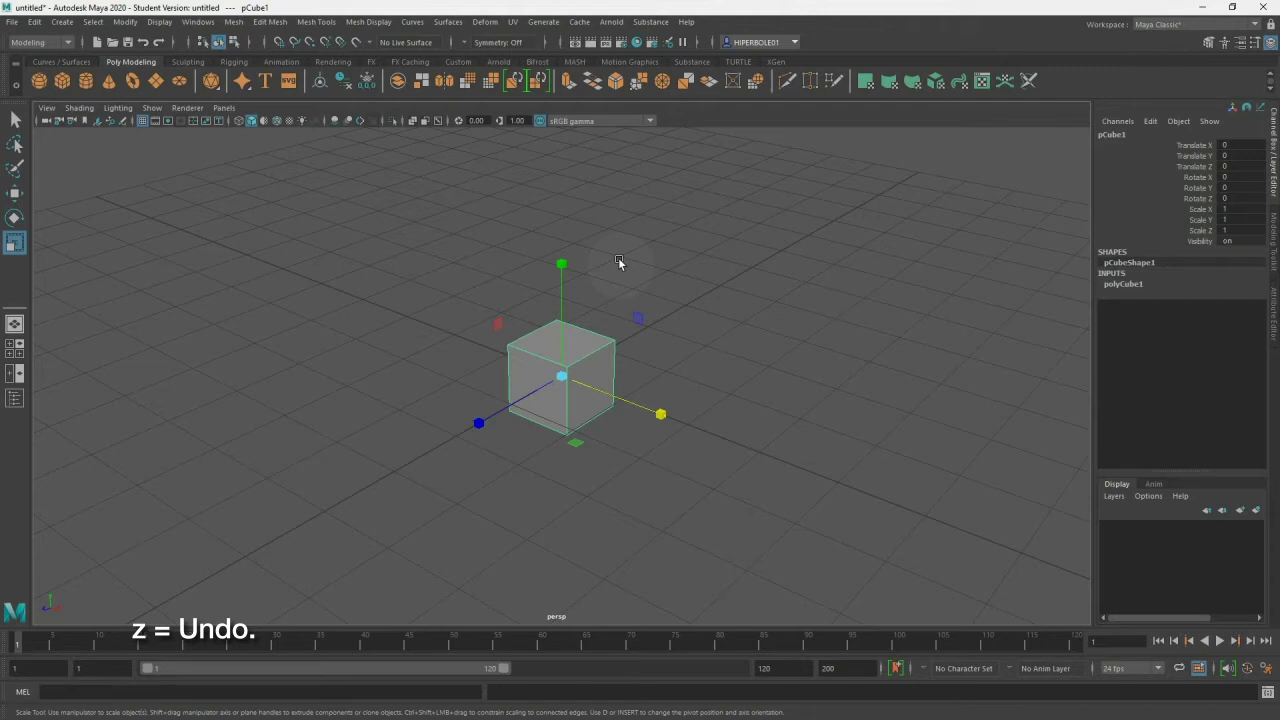
- Undo a trial stretch along X, then flatten the cube along its depth
key(z)
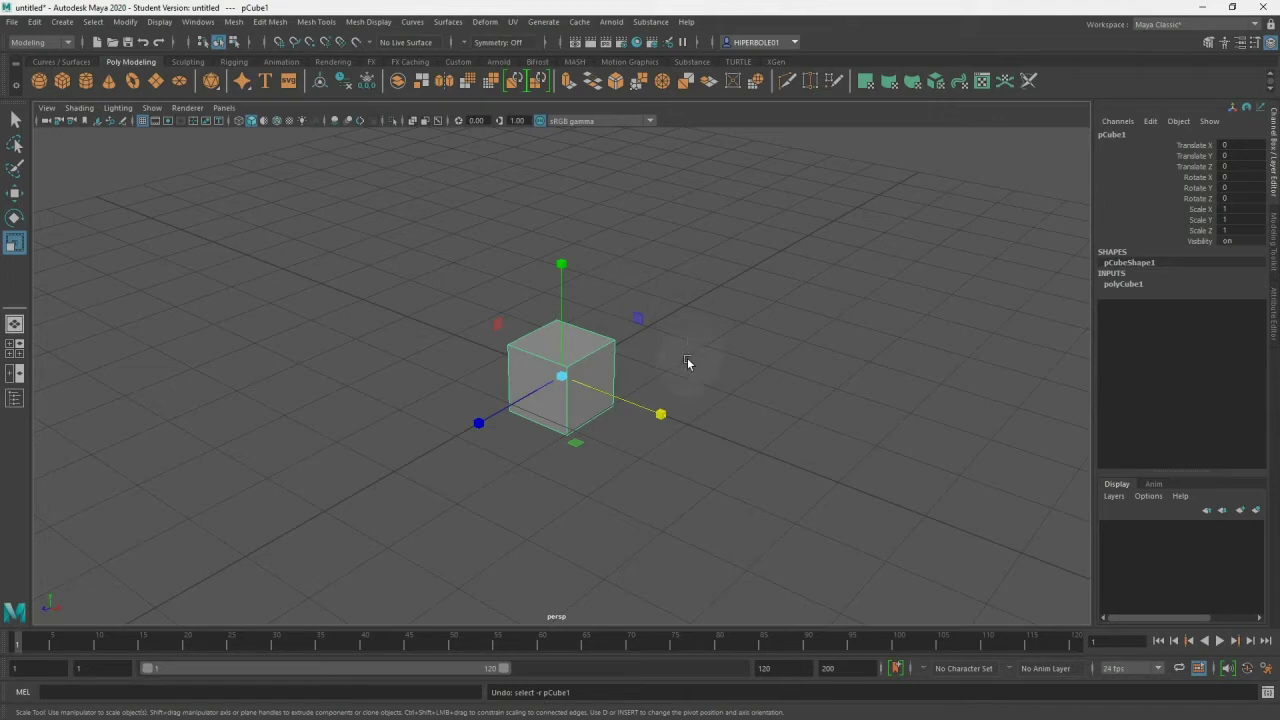
drag(661, 411, 1162, 595)
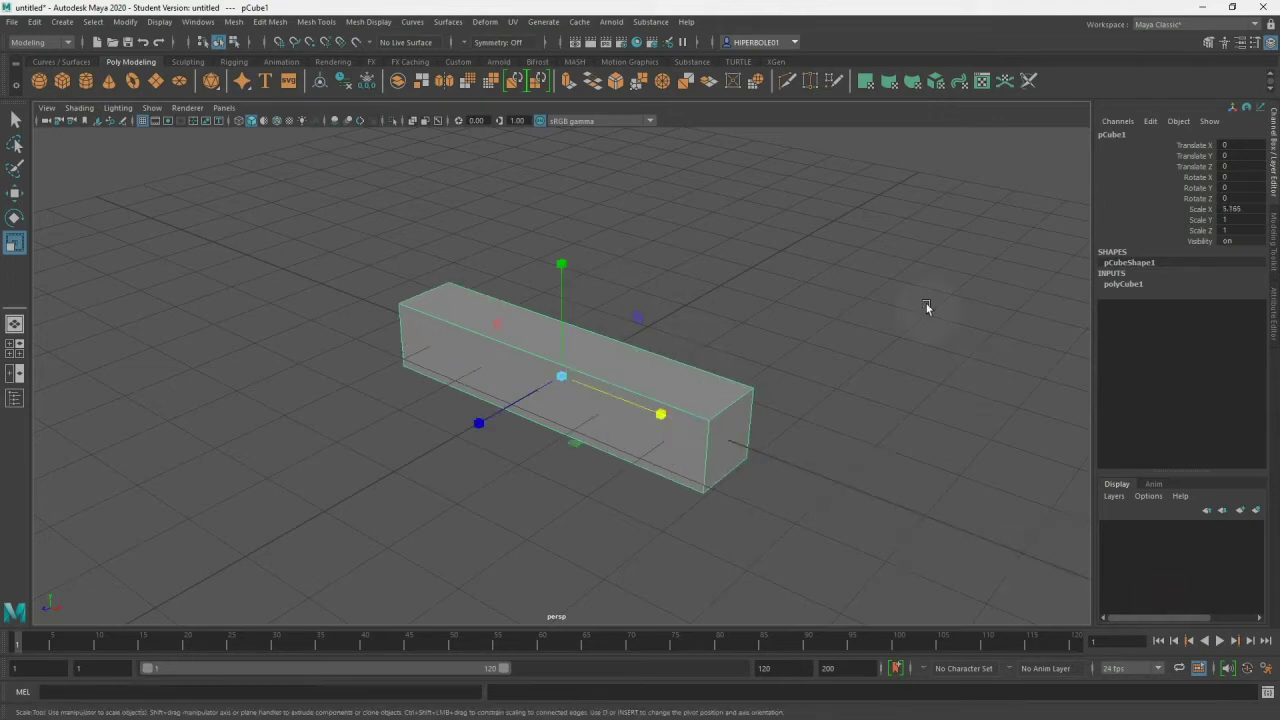
key(z)
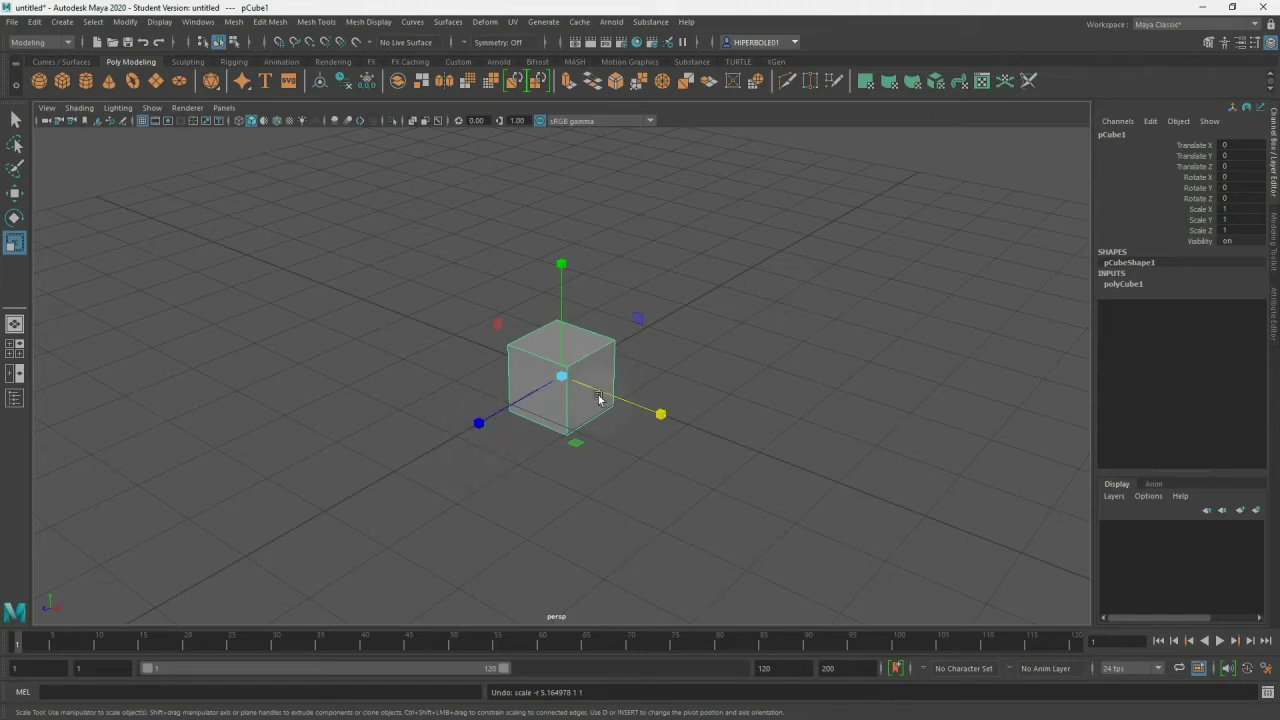
drag(477, 426, 558, 342)
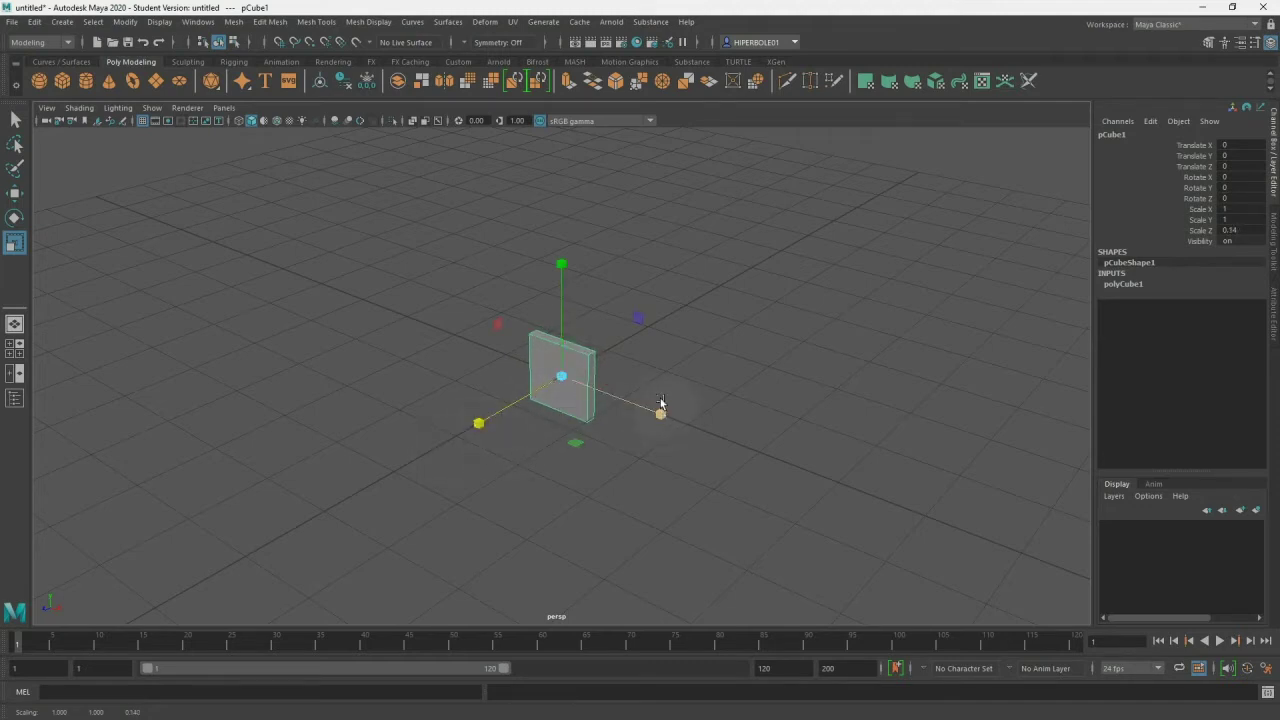
- Stretch the slab tall to Scale Y 8.624, with its depth thinned to Scale Z 0.121
click(561, 263)
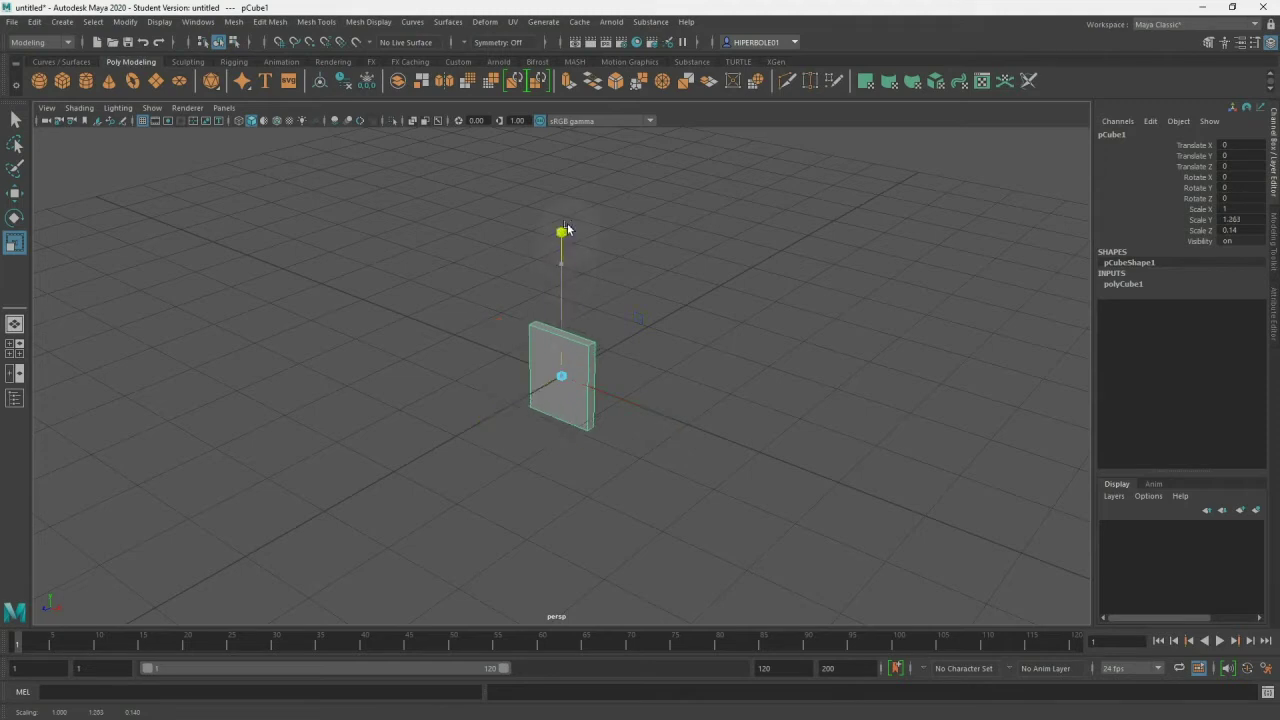
drag(561, 263, 572, 98)
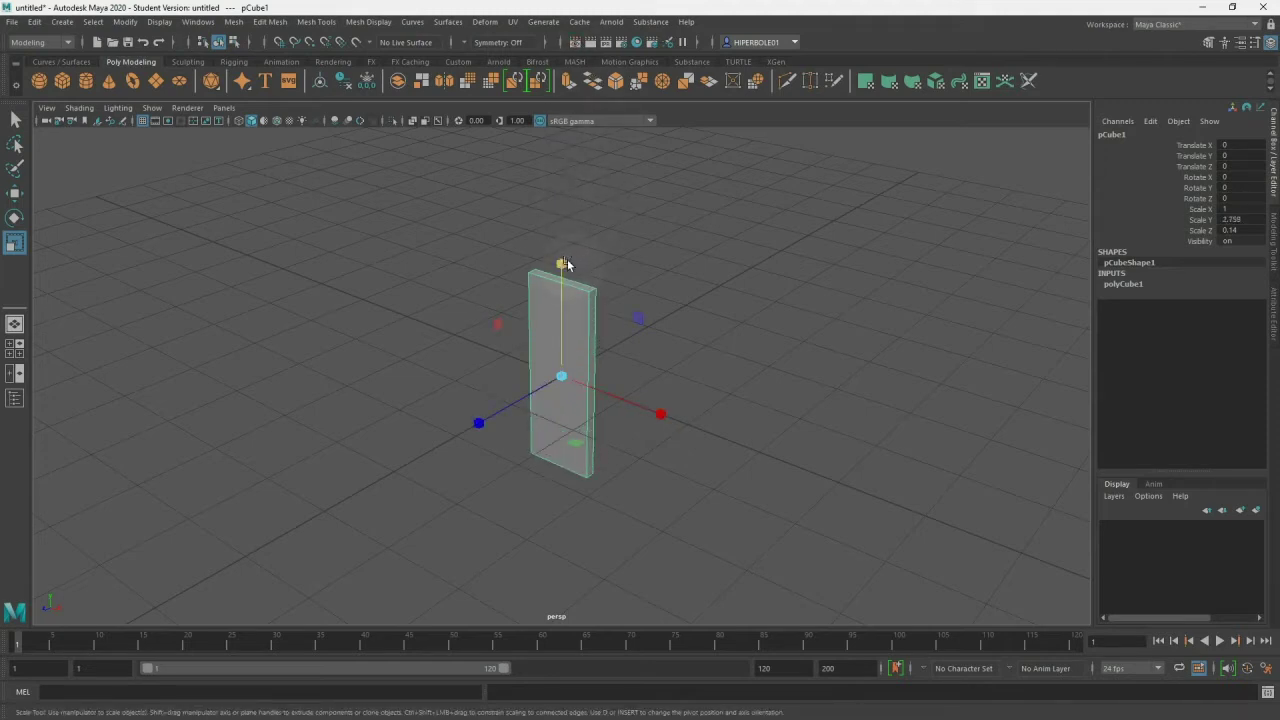
drag(566, 264, 568, 115)
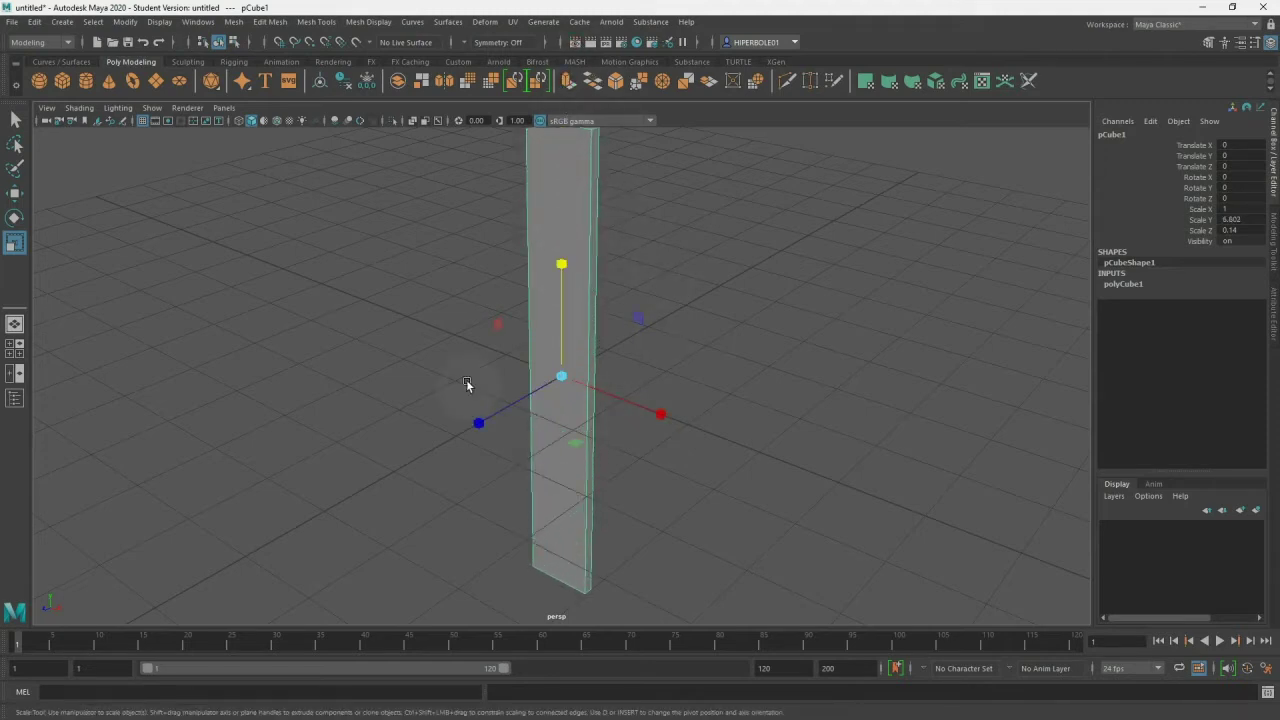
drag(478, 423, 493, 422)
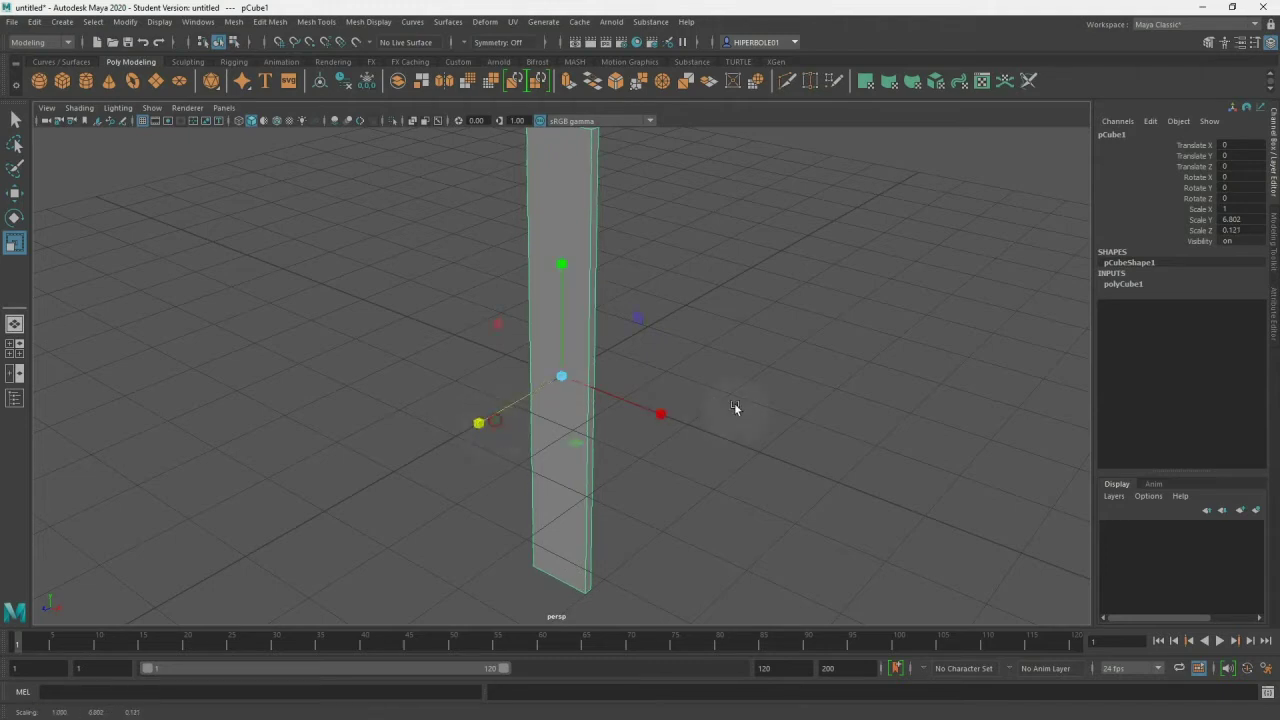
scroll(586, 331, down, 2)
scroll(580, 331, down, 2)
mouse_move(566, 266)
mouse_down()
mouse_move(563, 214)
mouse_move(569, 233)
mouse_up()
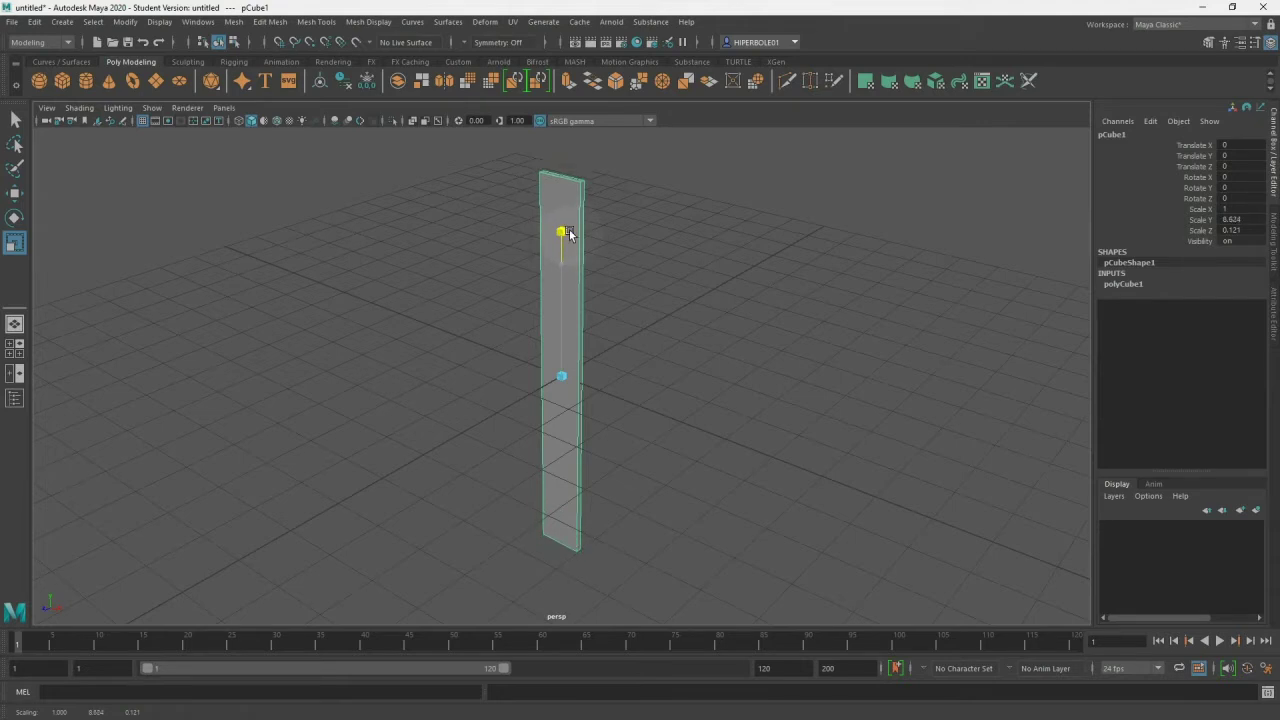
key(w)
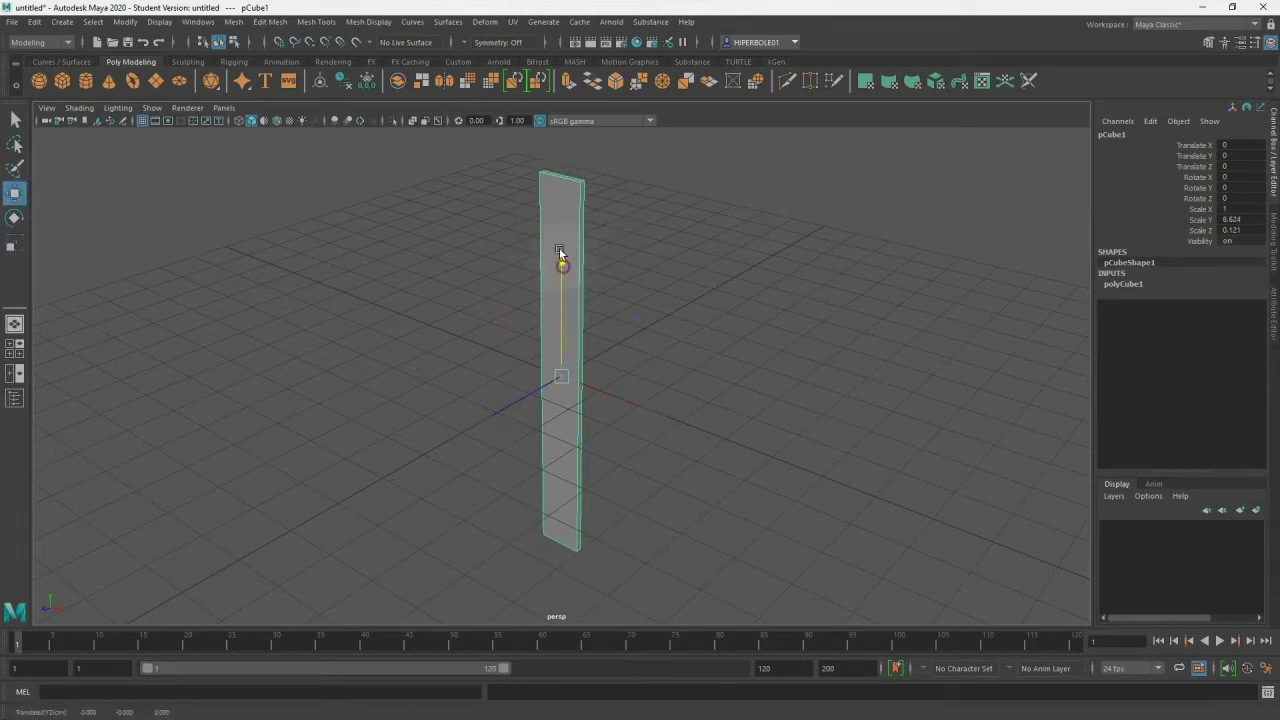
- Lift the slab to Translate Y 4.461 and orbit to an angled view of it
drag(565, 268, 583, 43)
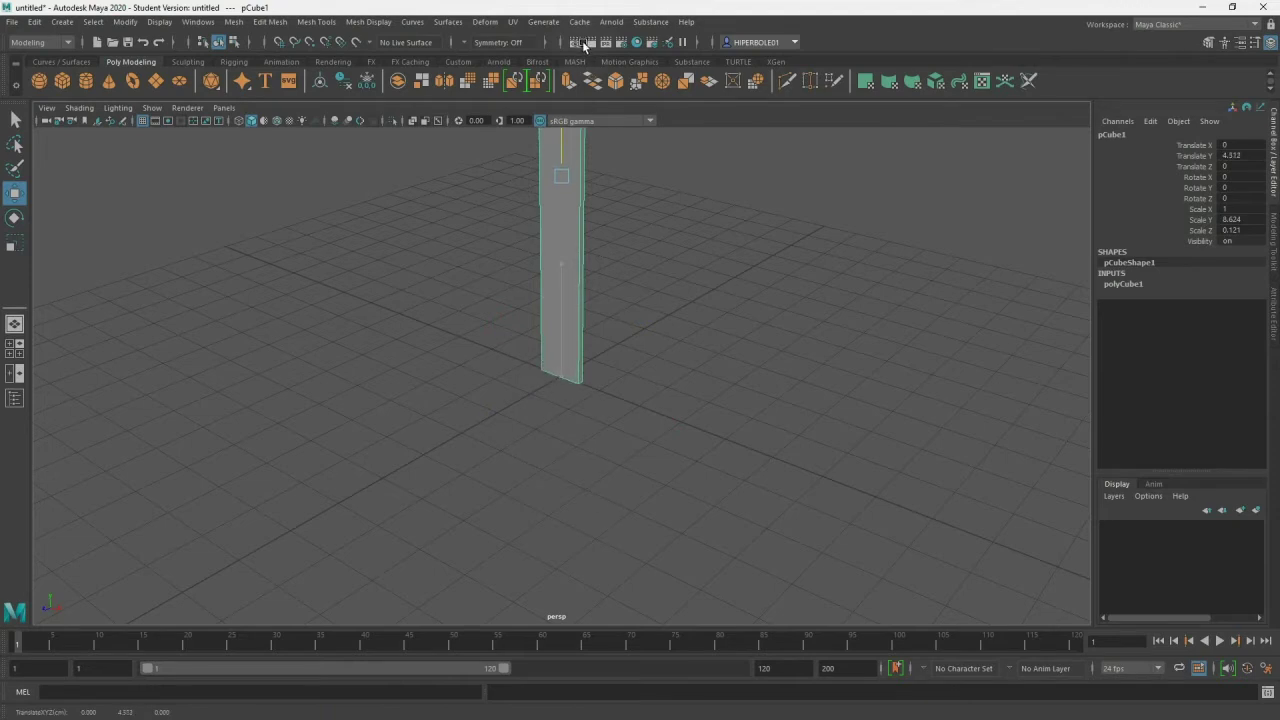
mouse_move(560, 397)
alt+mouse_down()
mouse_move(583, 366)
mouse_move(620, 368)
alt+mouse_up()
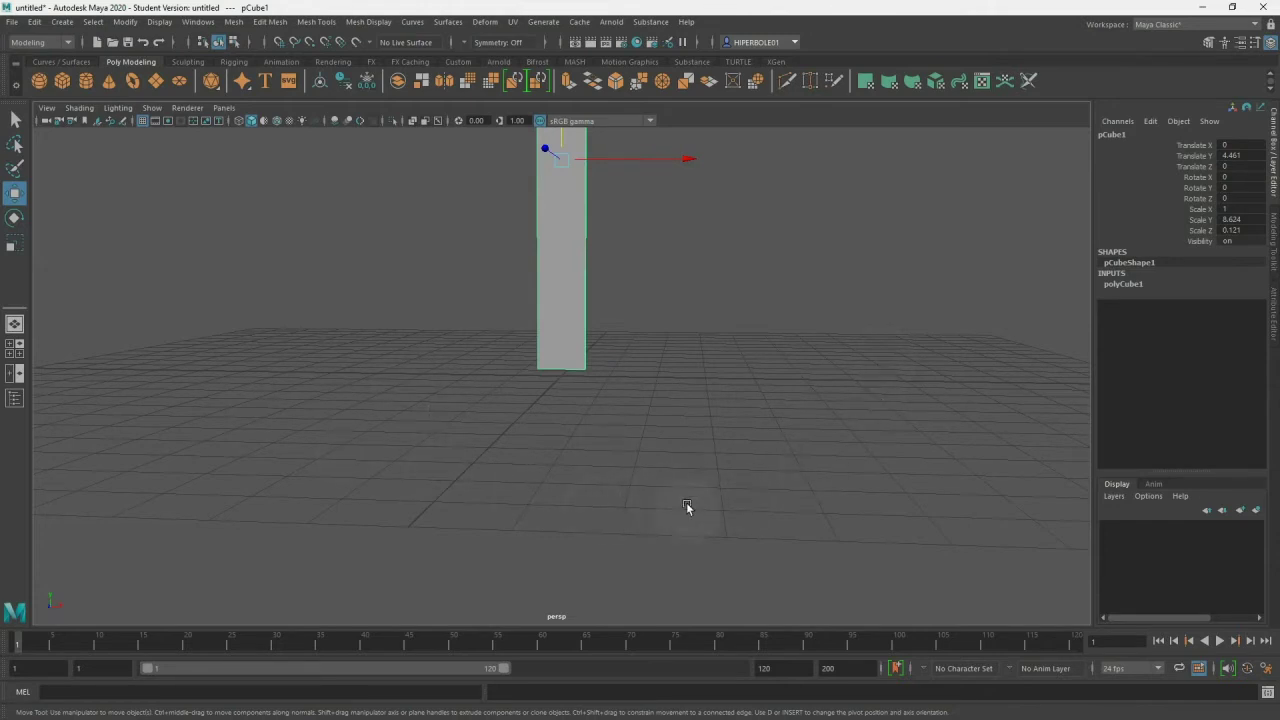
mouse_move(686, 418)
alt+mouse_down()
mouse_move(662, 432)
mouse_move(680, 469)
mouse_move(664, 438)
mouse_move(678, 419)
mouse_move(607, 427)
mouse_move(680, 443)
mouse_move(659, 434)
mouse_move(677, 496)
mouse_move(643, 495)
mouse_move(653, 502)
alt+mouse_up()
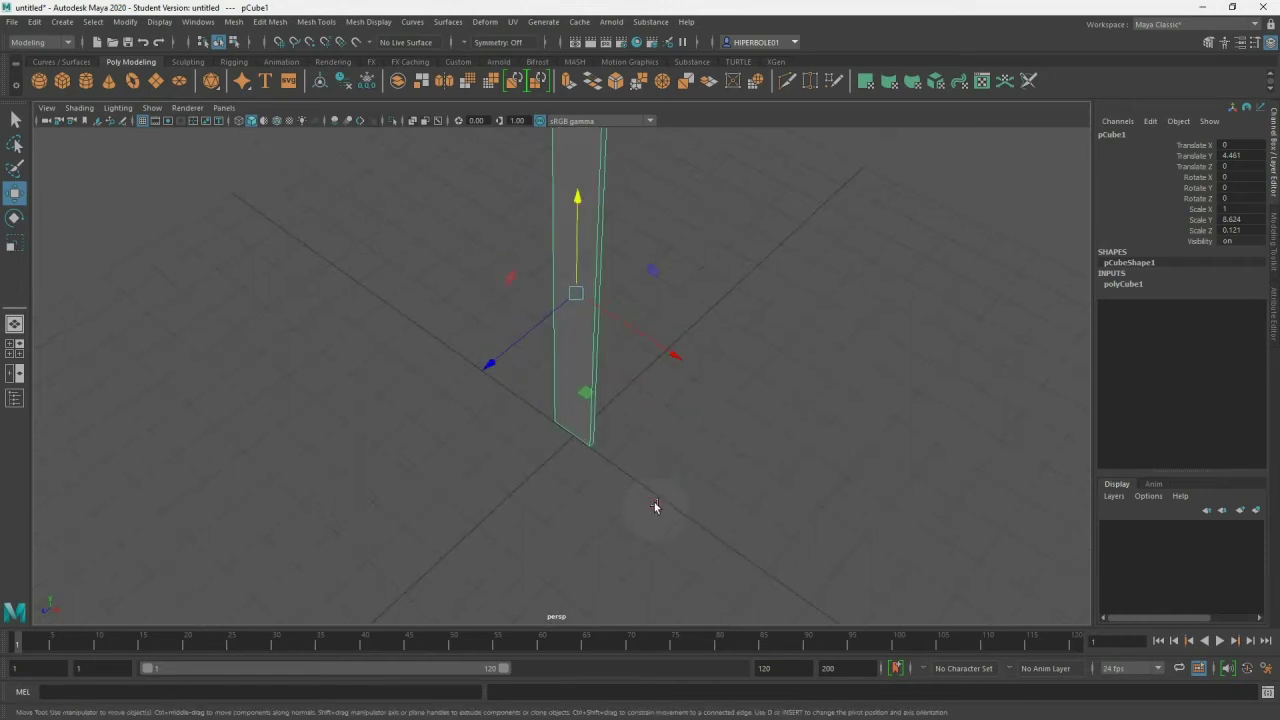
key(space)
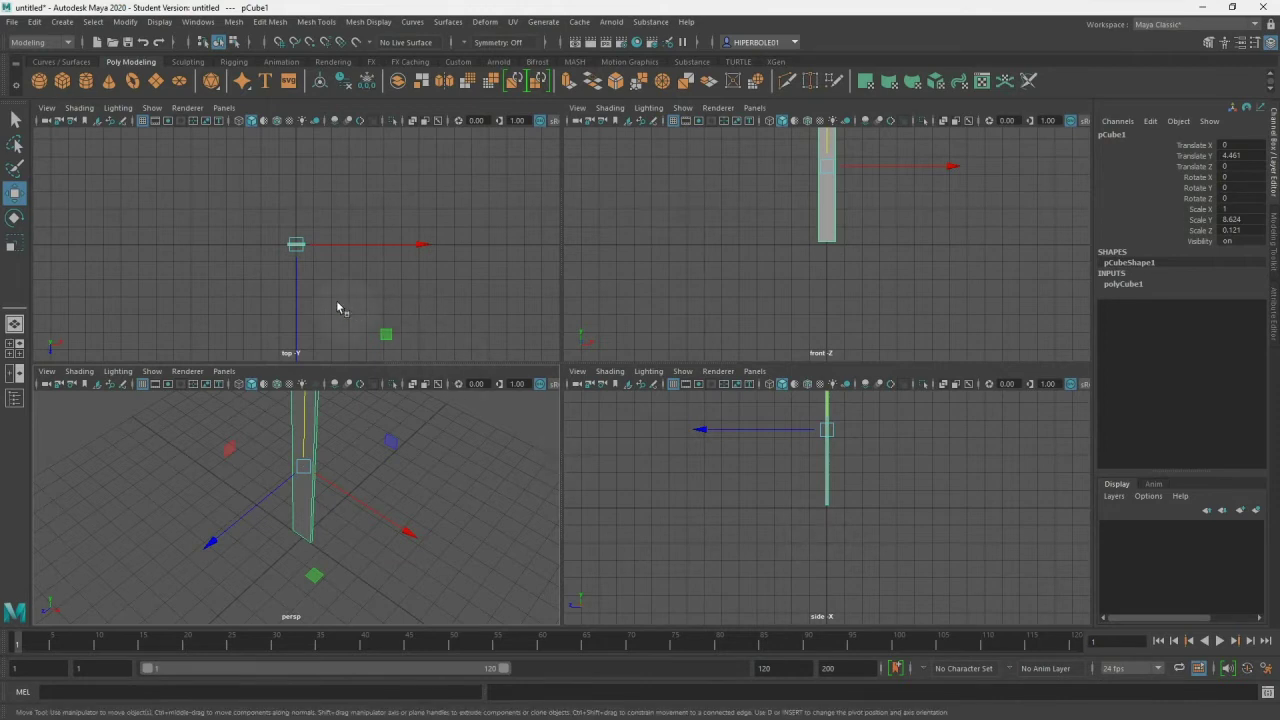
click(335, 486)
key(space)
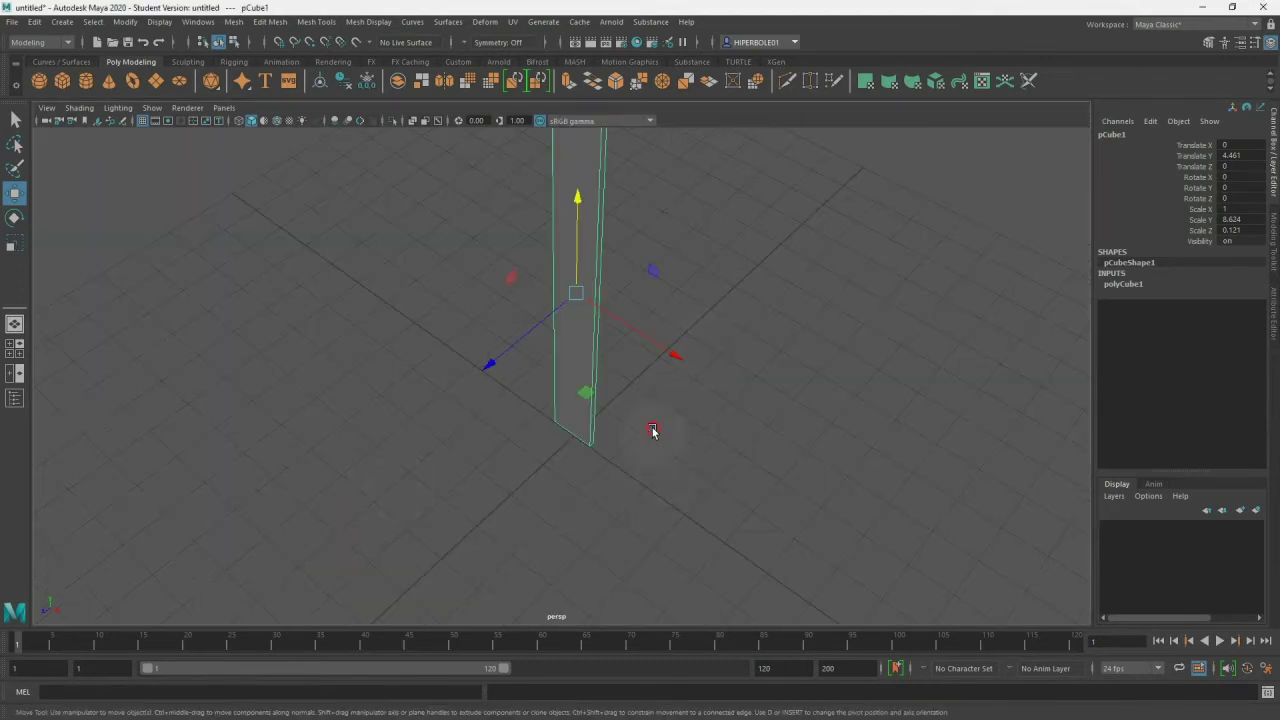
key(f)
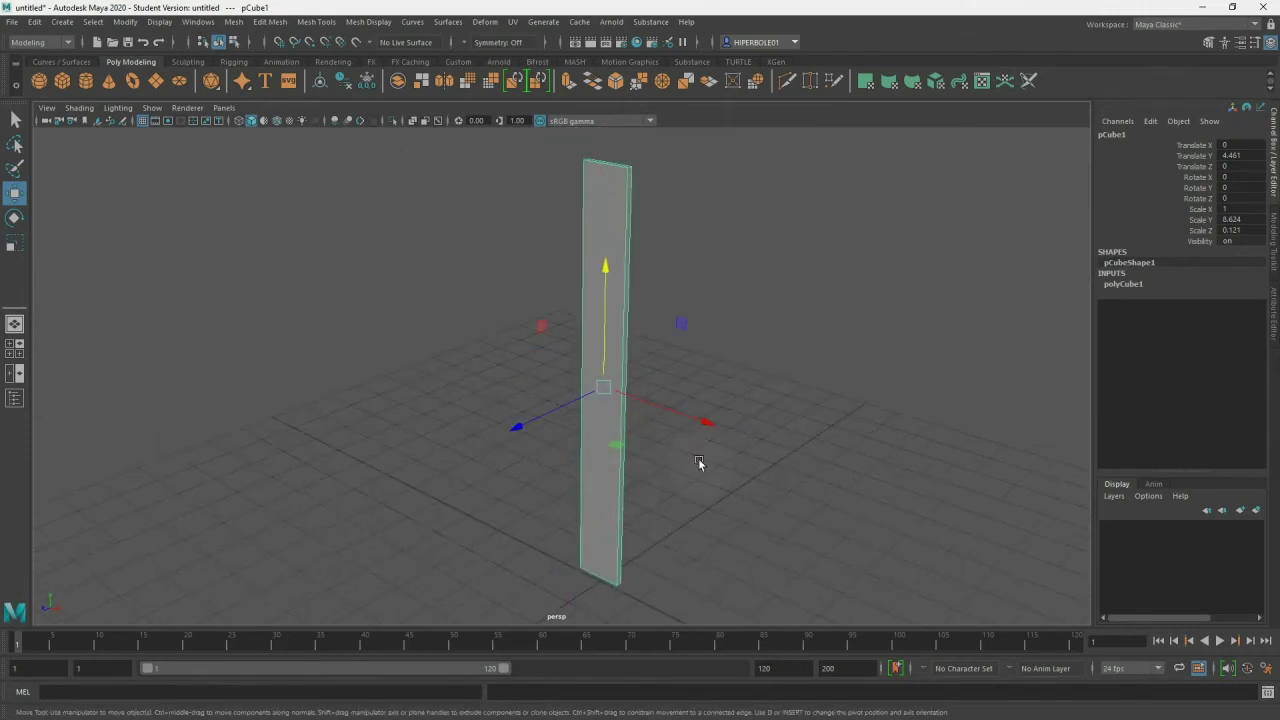
- Tilt the slab to about -0.524, -1.994, -1.327 rotation and duplicate it
key(e)
drag(675, 430, 657, 432)
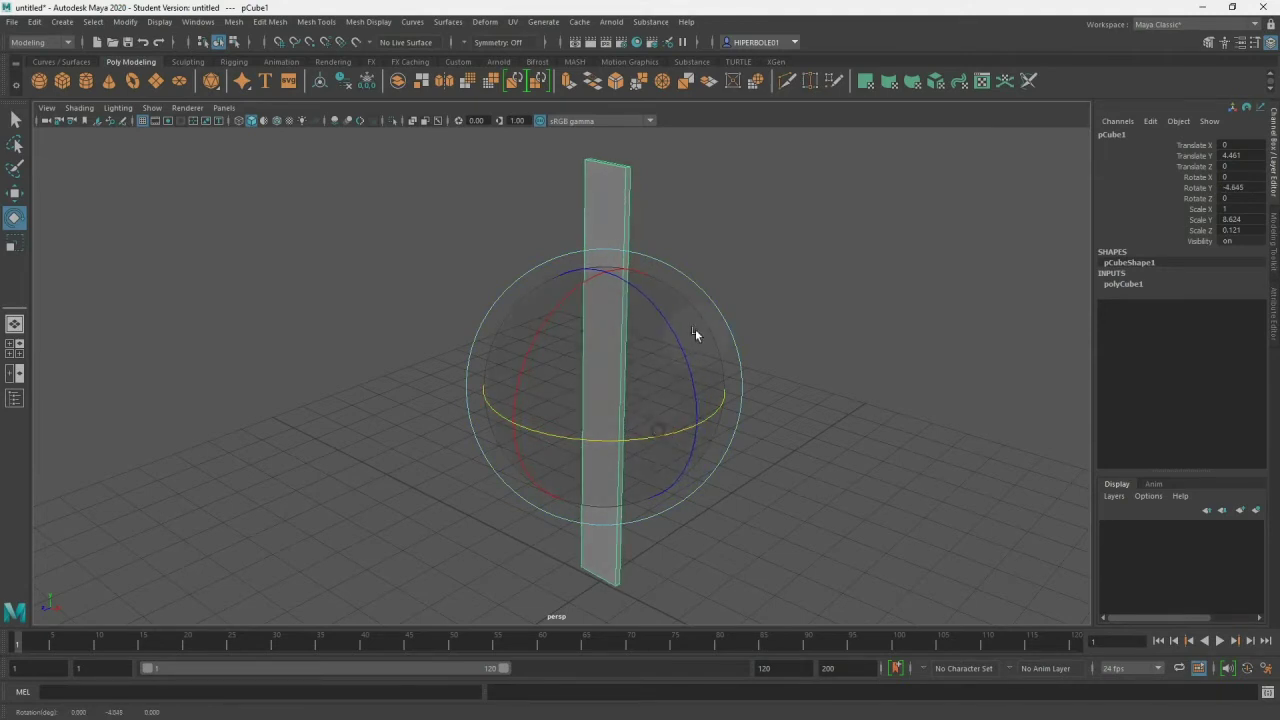
drag(677, 343, 619, 314)
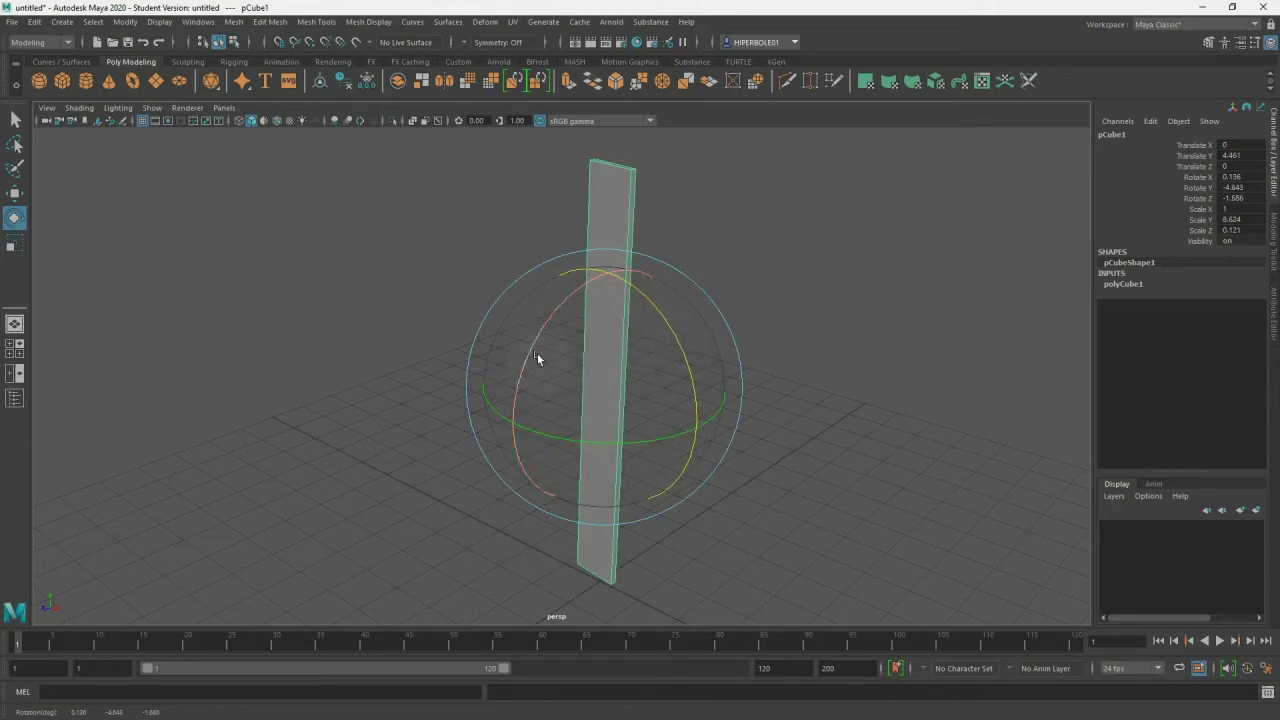
drag(531, 362, 497, 417)
drag(714, 353, 688, 349)
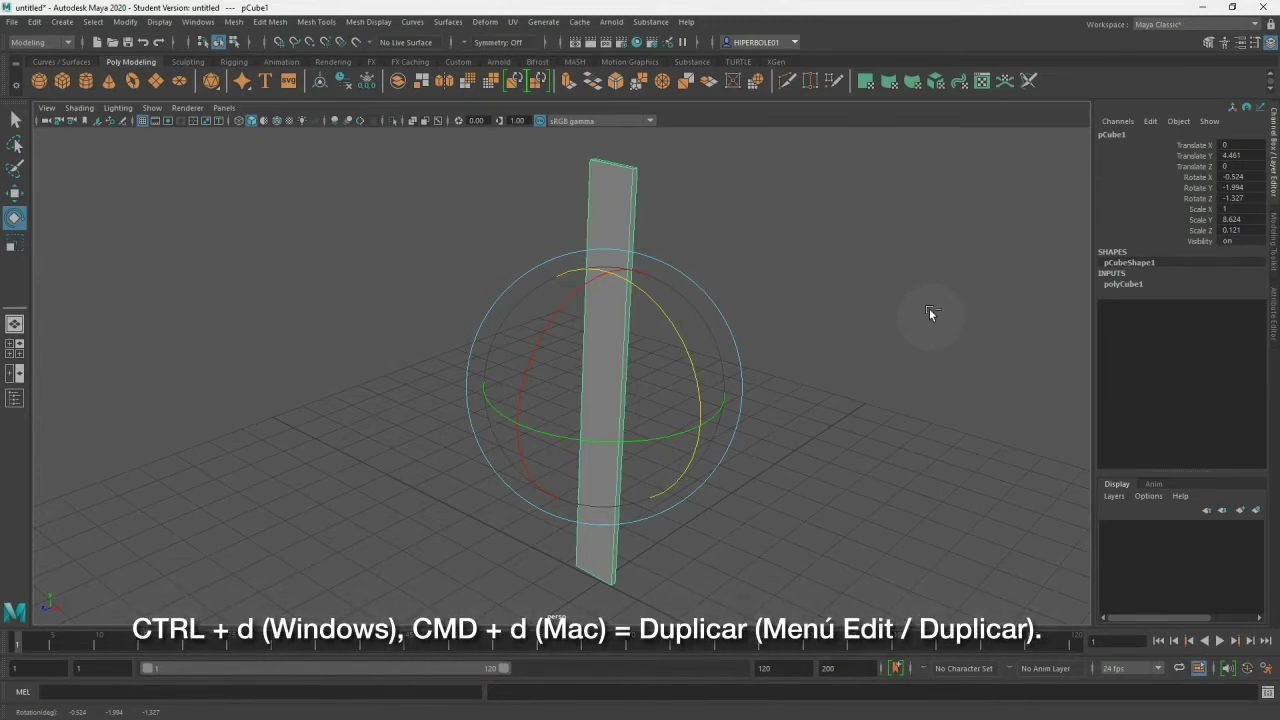
key(ctrl+d)
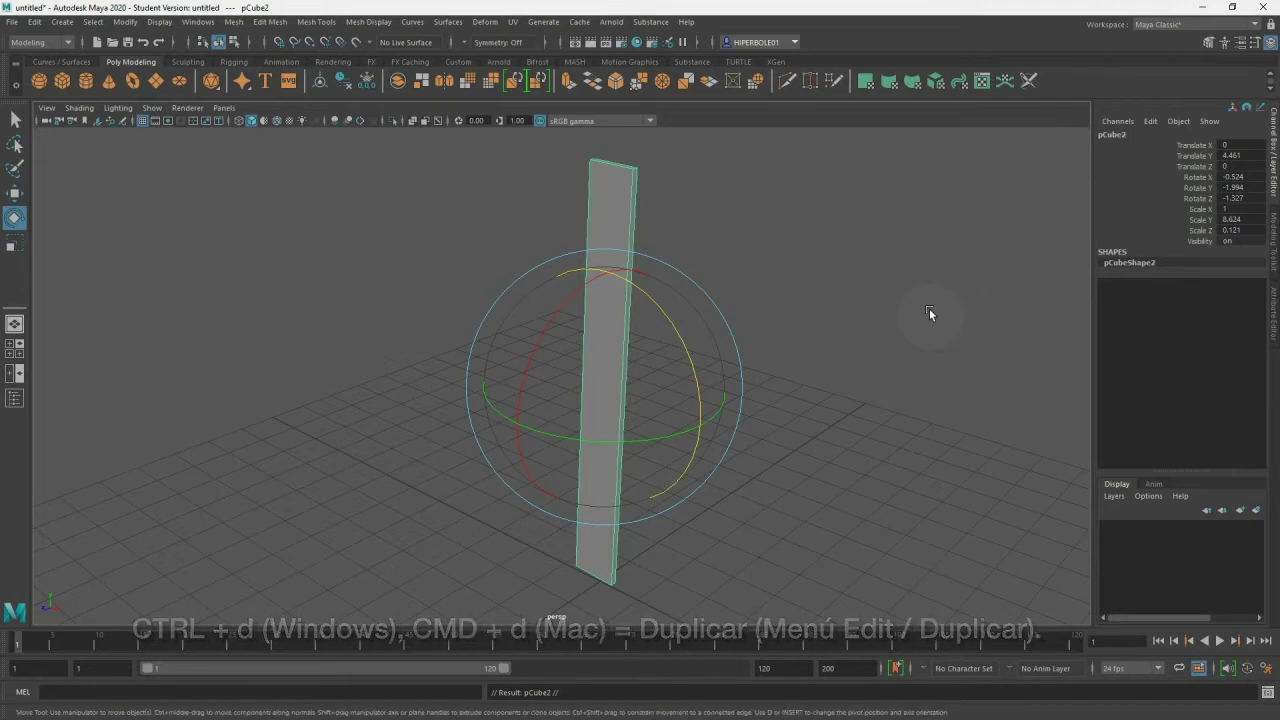
- Slide pCube2 to X 1.192, tilt it to 1.203, -3.321, -0.038, and duplicate it
key(w)
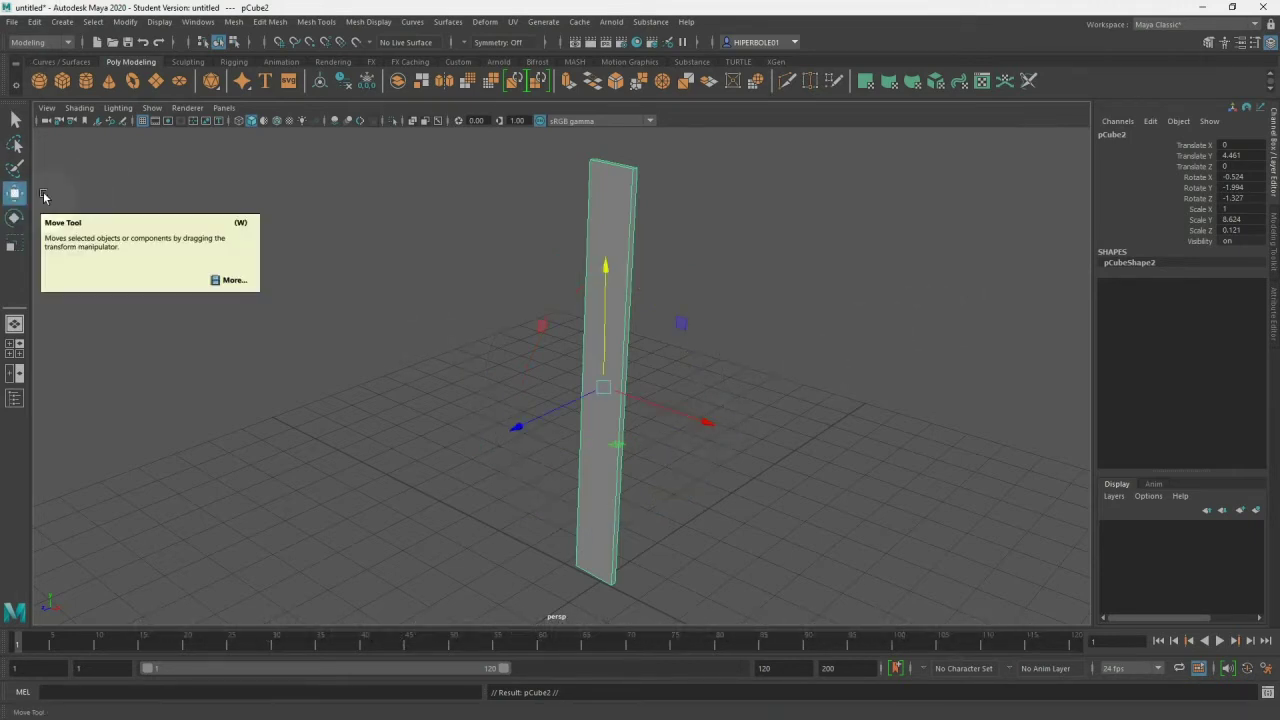
drag(651, 405, 704, 405)
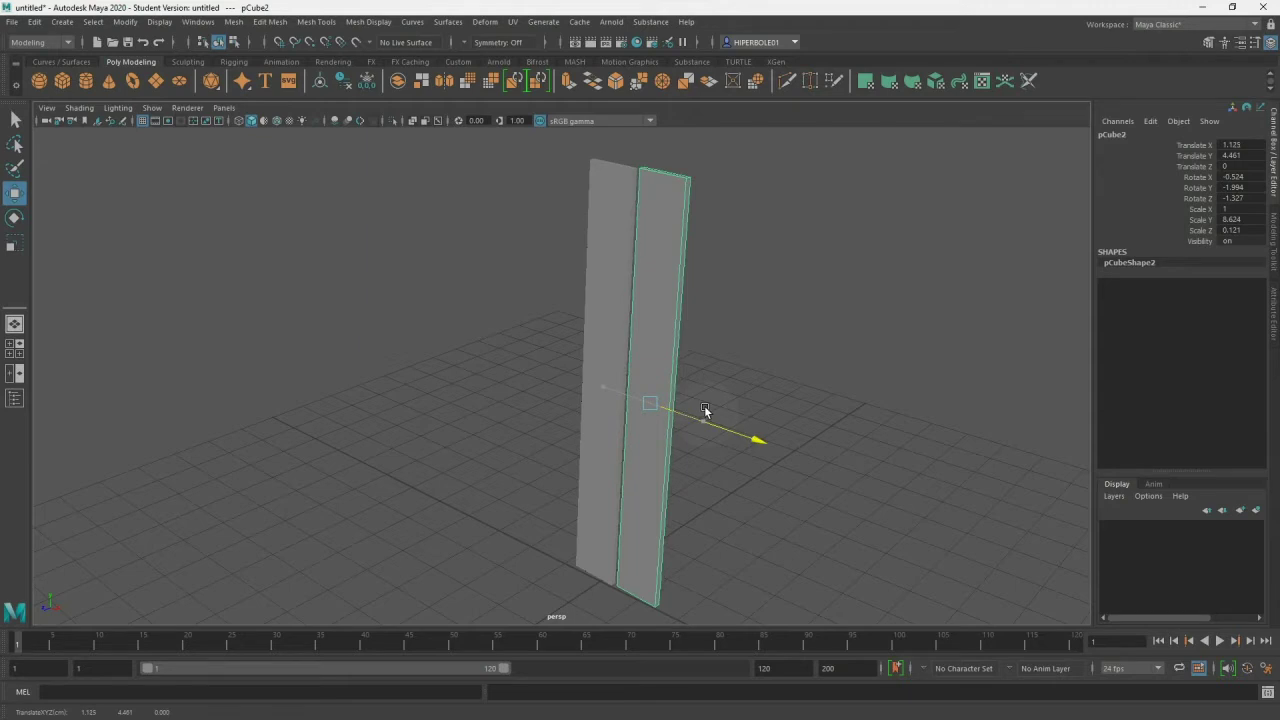
key(e)
drag(631, 301, 675, 303)
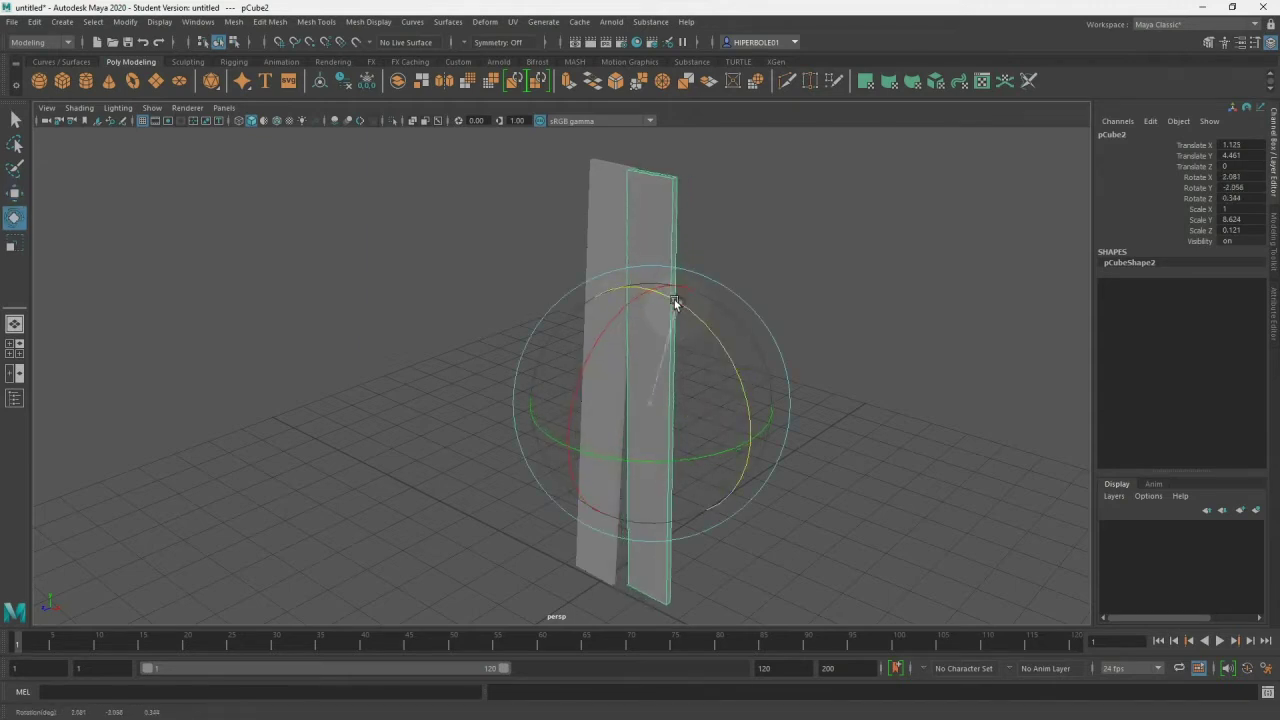
drag(675, 303, 620, 306)
drag(698, 459, 693, 458)
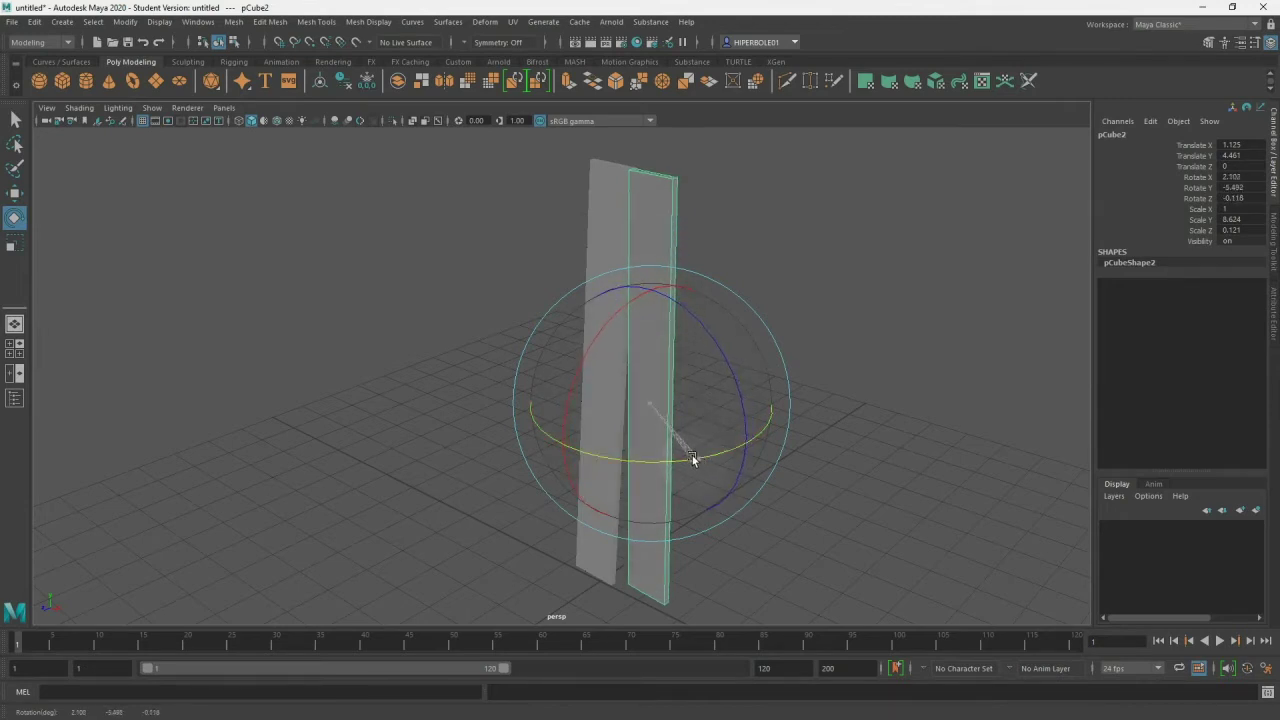
drag(693, 458, 601, 334)
key(ctrl+d)
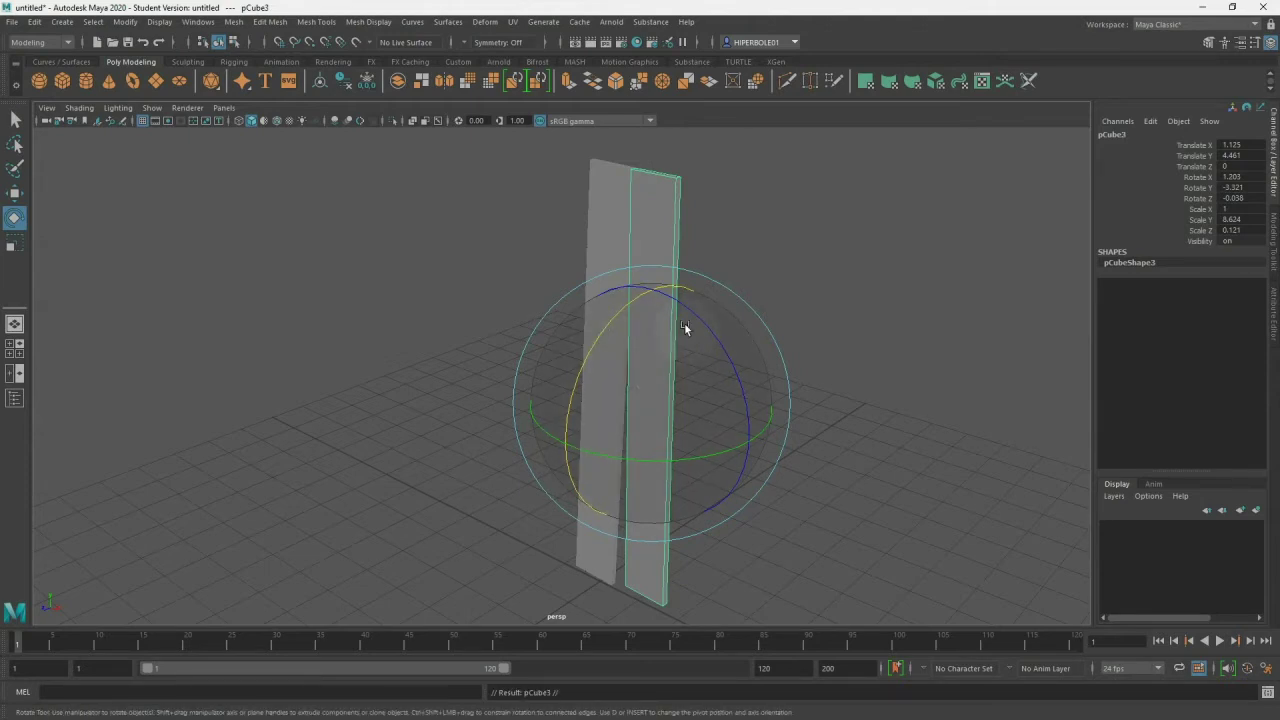
- Slide the third slab beside the second, tilt it slightly, and duplicate it
key(w)
drag(752, 443, 810, 460)
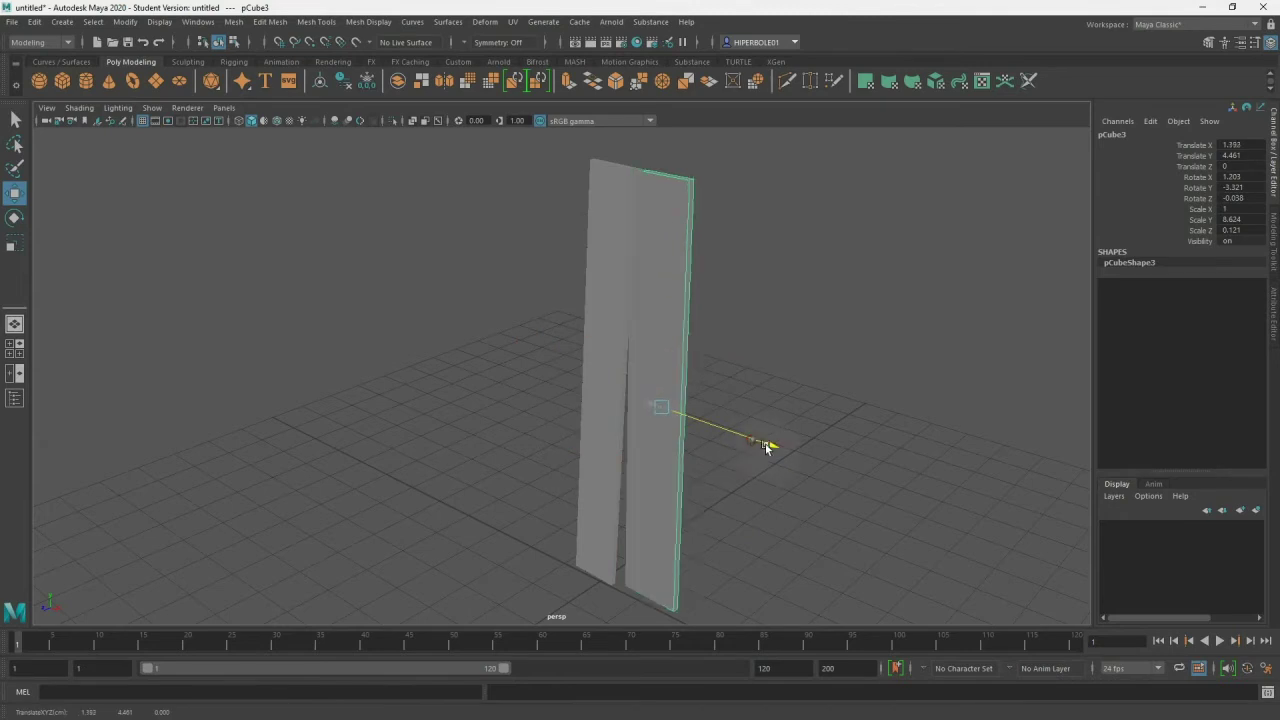
key(e)
mouse_move(734, 398)
mouse_down()
mouse_move(653, 352)
mouse_move(728, 322)
mouse_move(667, 336)
mouse_move(714, 309)
mouse_move(565, 318)
mouse_move(503, 552)
mouse_move(287, 385)
mouse_move(507, 400)
mouse_move(468, 407)
mouse_move(432, 540)
mouse_move(464, 501)
mouse_up()
key(ctrl+d)
- Move the fourth slab along the row, give it a slight tilt, and duplicate it
key(w)
drag(605, 452, 634, 466)
key(e)
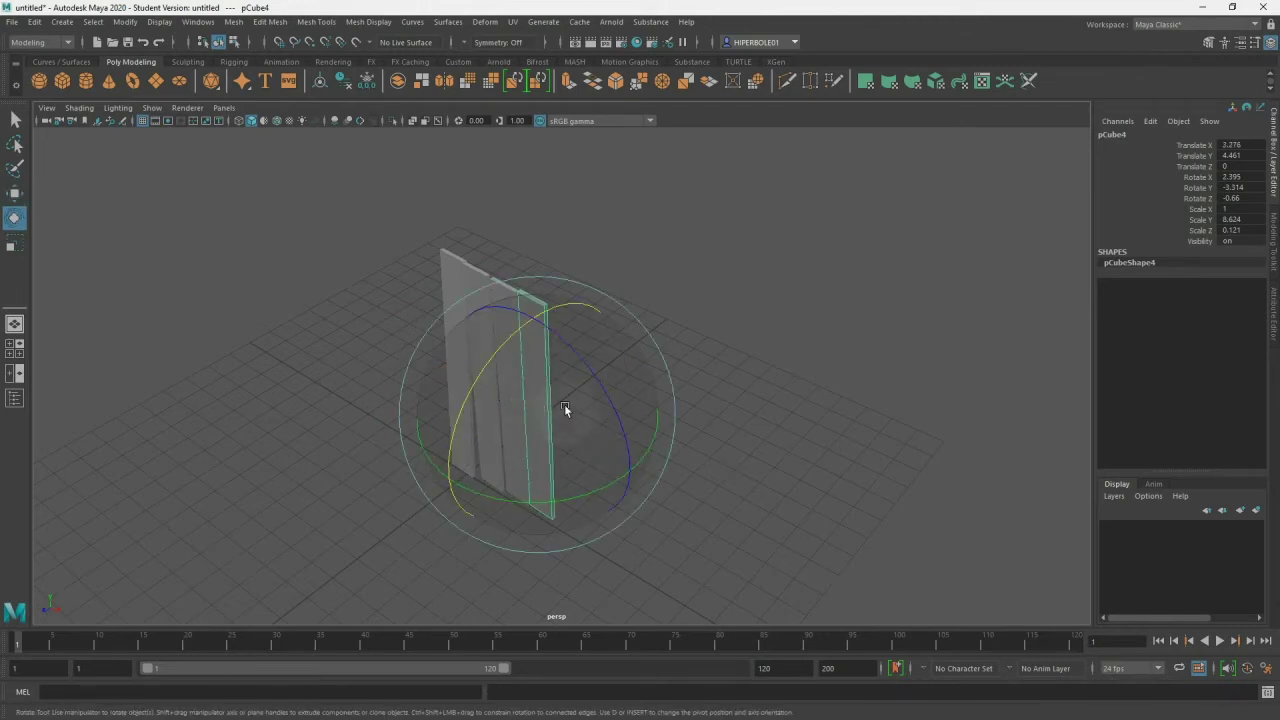
mouse_move(489, 374)
mouse_down()
mouse_move(491, 494)
mouse_move(502, 493)
mouse_up()
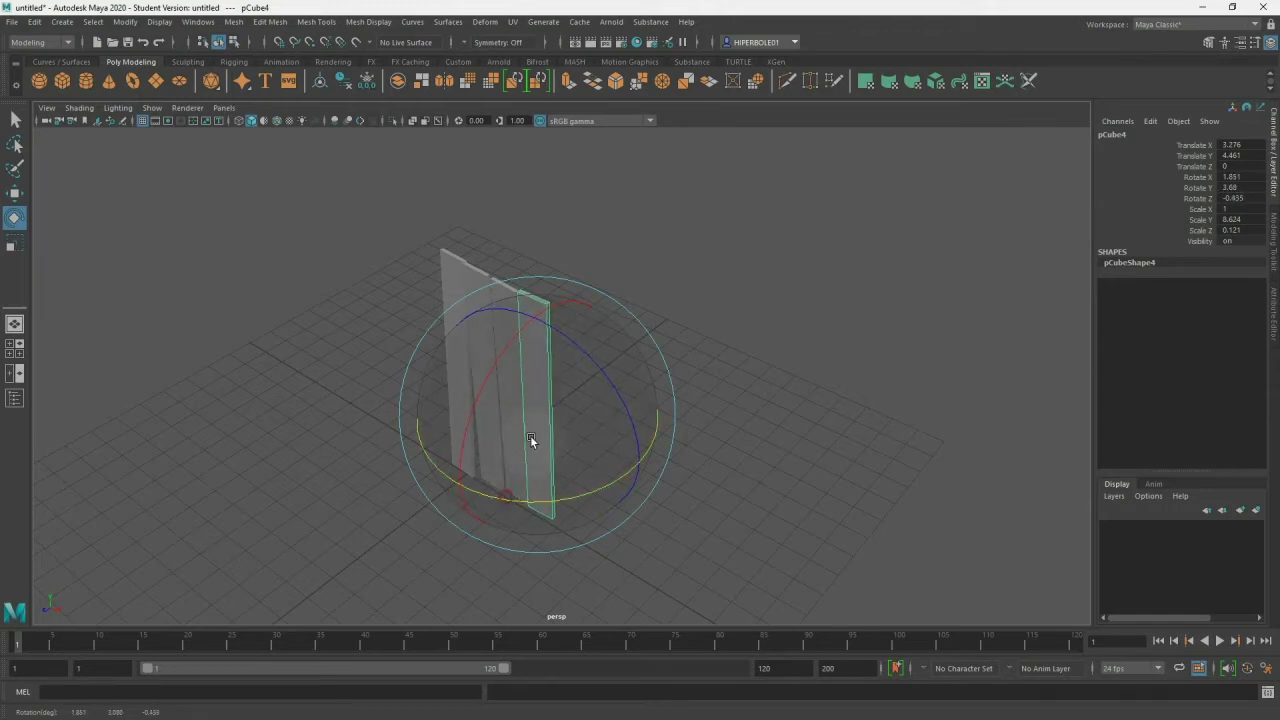
drag(482, 386, 479, 385)
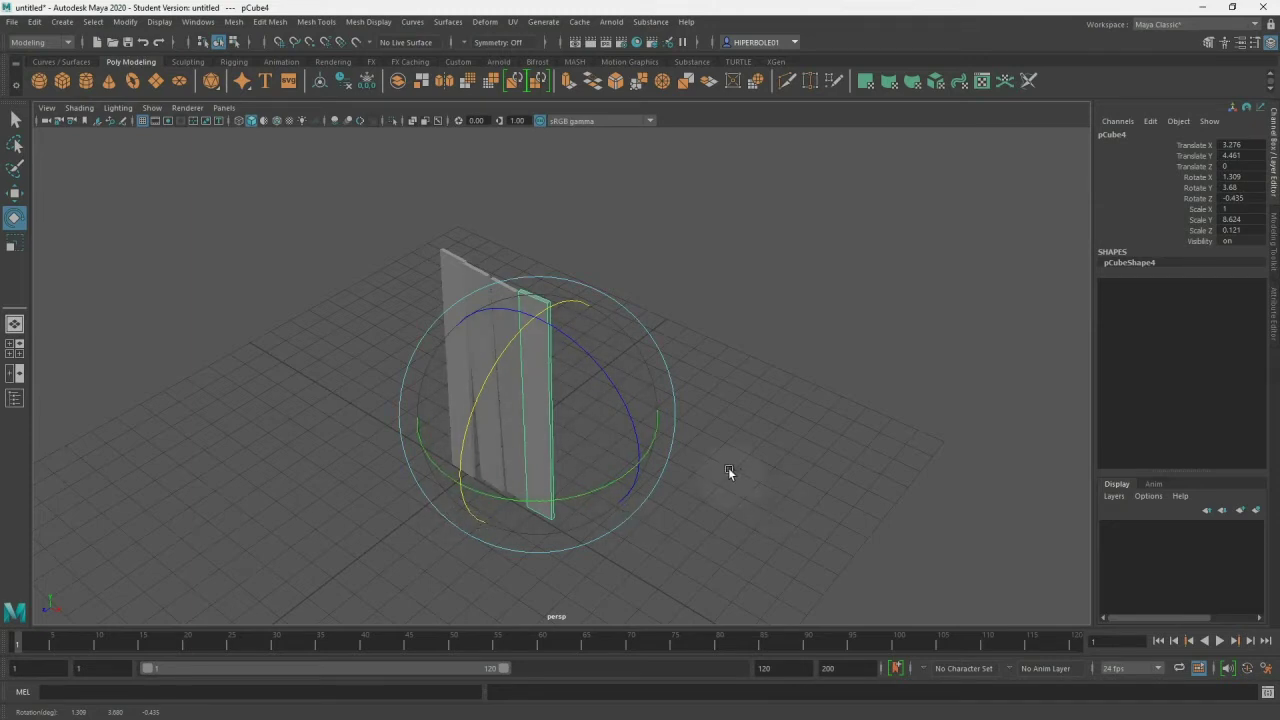
key(ctrl+d)
- Place the fifth slab at X 4.411 and tilt it to 4.112, 3.113, 1.025
key(w)
drag(617, 464, 651, 471)
key(e)
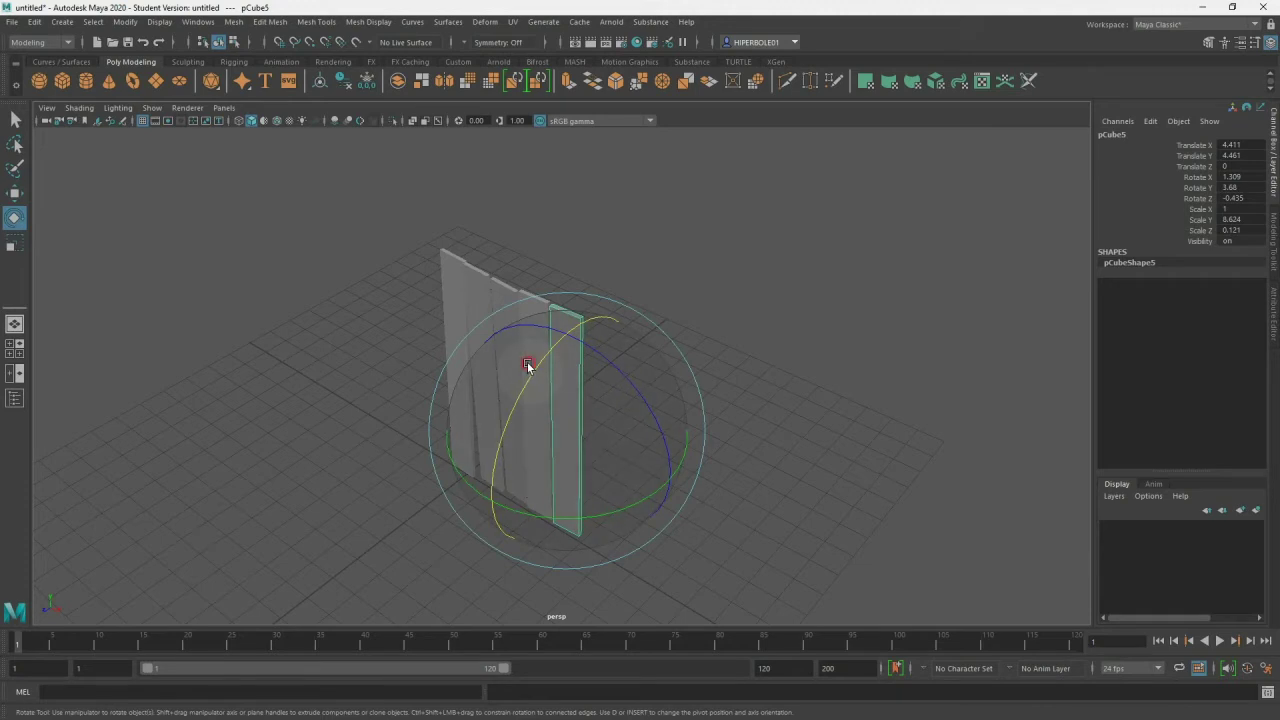
mouse_move(528, 366)
mouse_down()
mouse_move(596, 350)
mouse_move(551, 347)
mouse_up()
drag(550, 349, 553, 353)
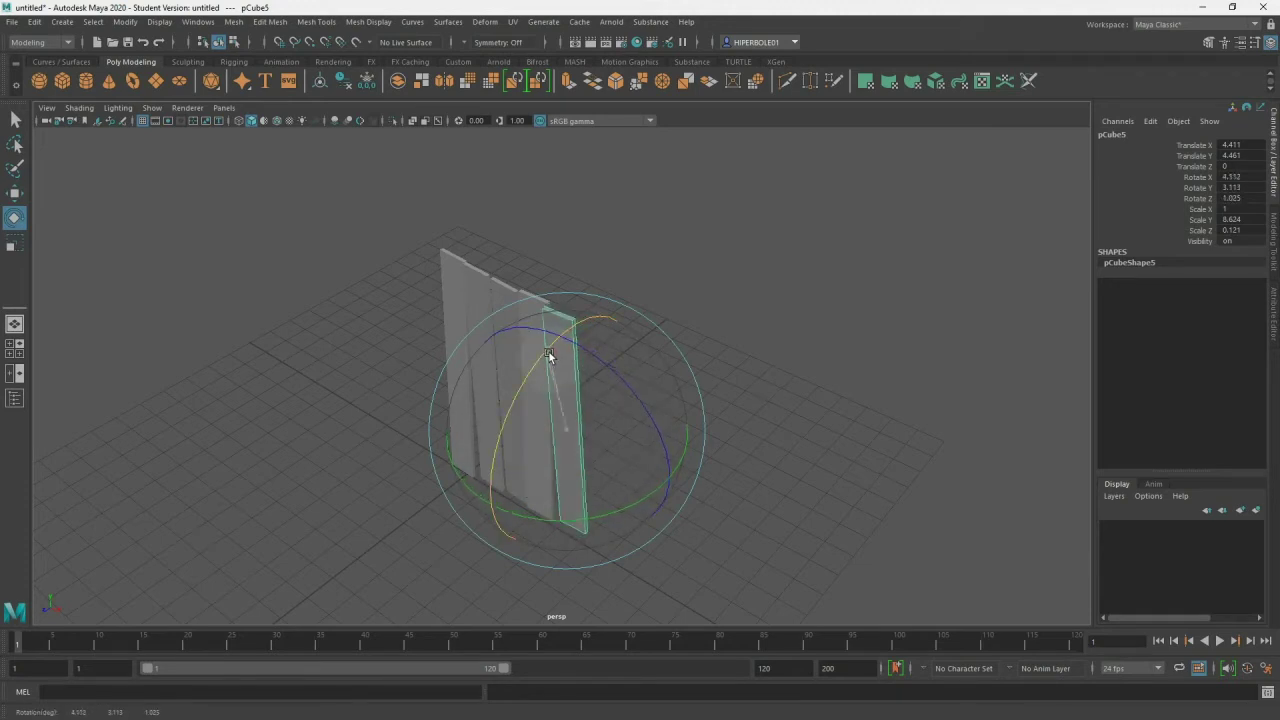
- Duplicate the fifth slab, slide the sixth along the row, and tilt it the other way
key(ctrl+d)
key(w)
drag(645, 477, 678, 493)
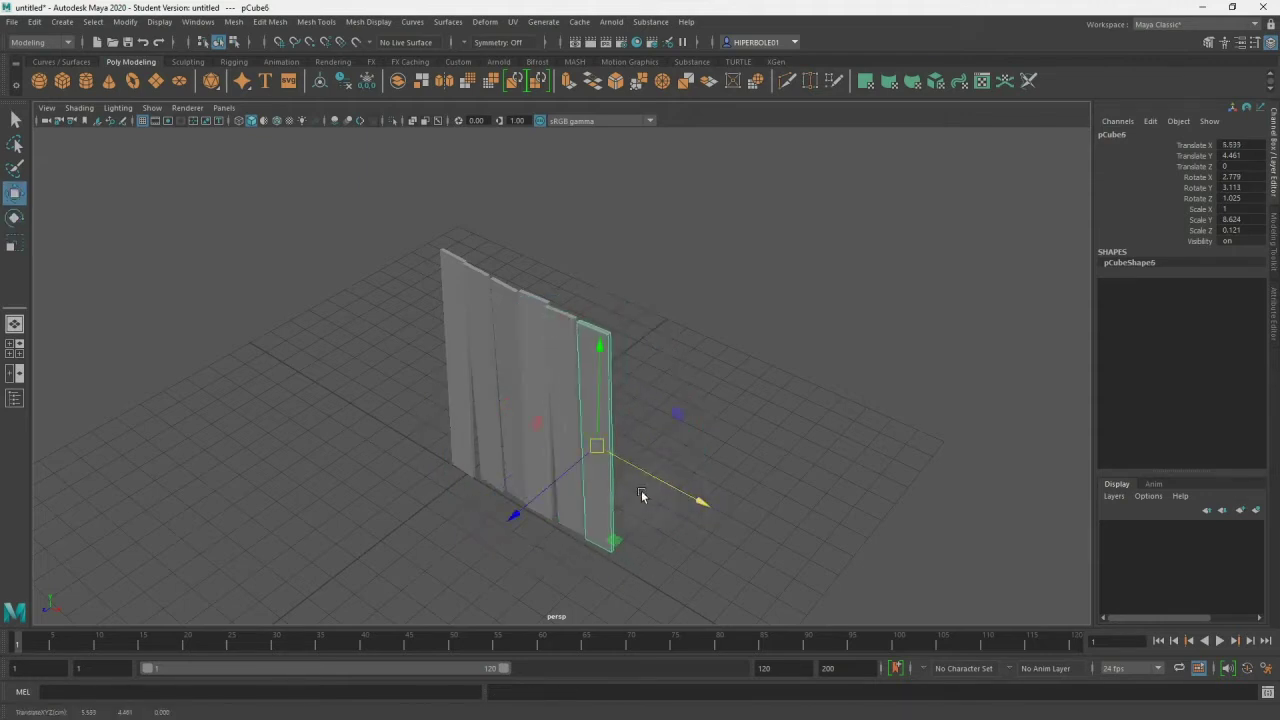
key(e)
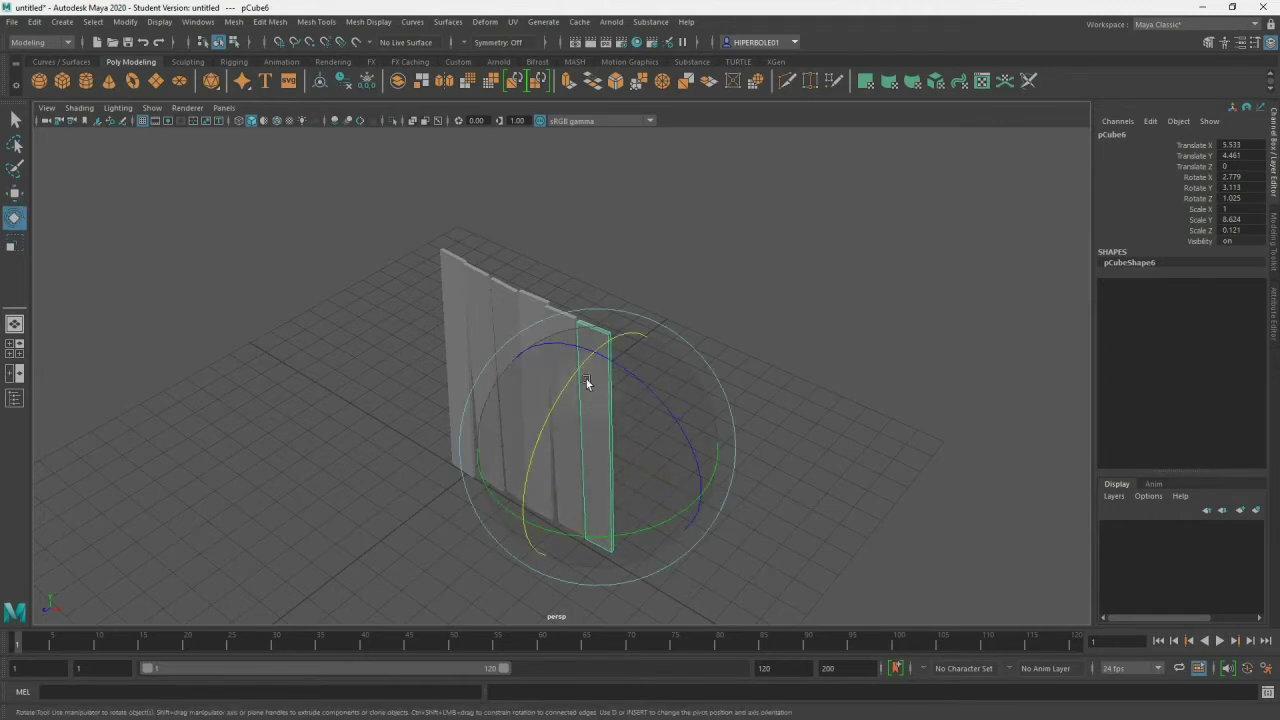
drag(563, 378, 571, 366)
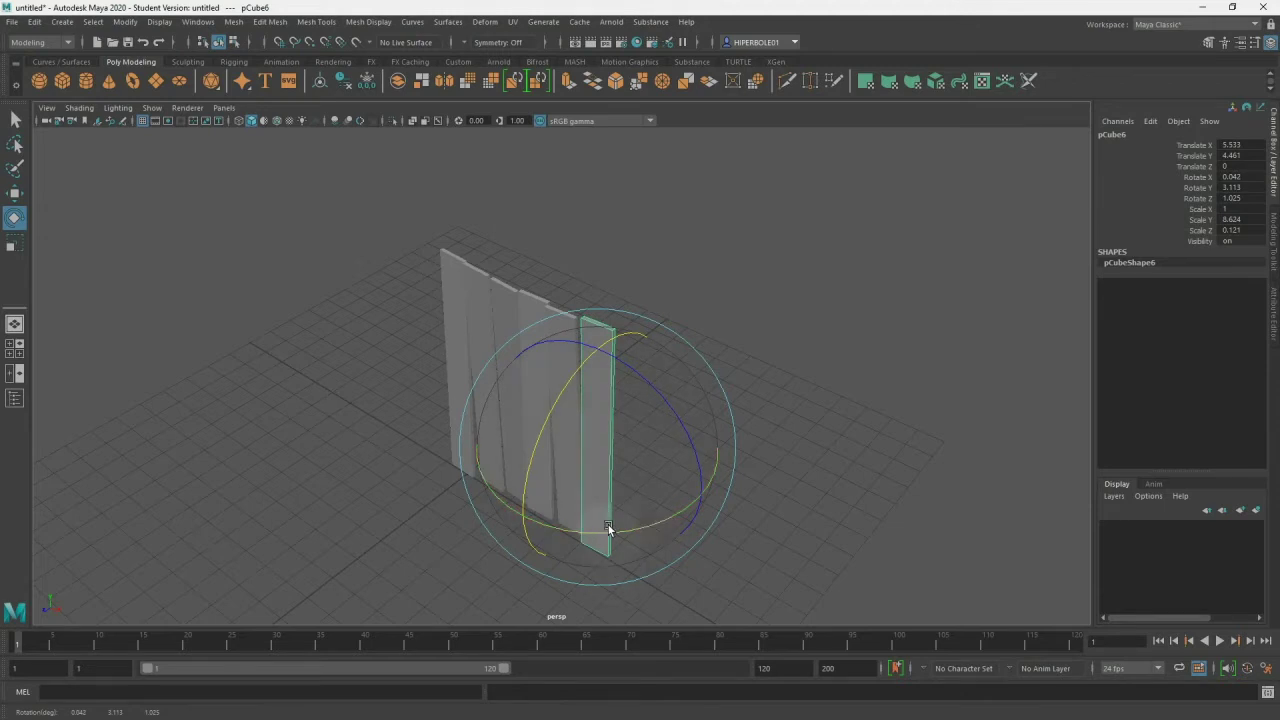
mouse_move(609, 530)
mouse_down()
mouse_move(449, 438)
mouse_move(448, 483)
mouse_move(506, 516)
mouse_move(498, 474)
mouse_up()
- Duplicate the sixth slab, move the seventh to the row's end, and tilt it slightly
key(ctrl+d)
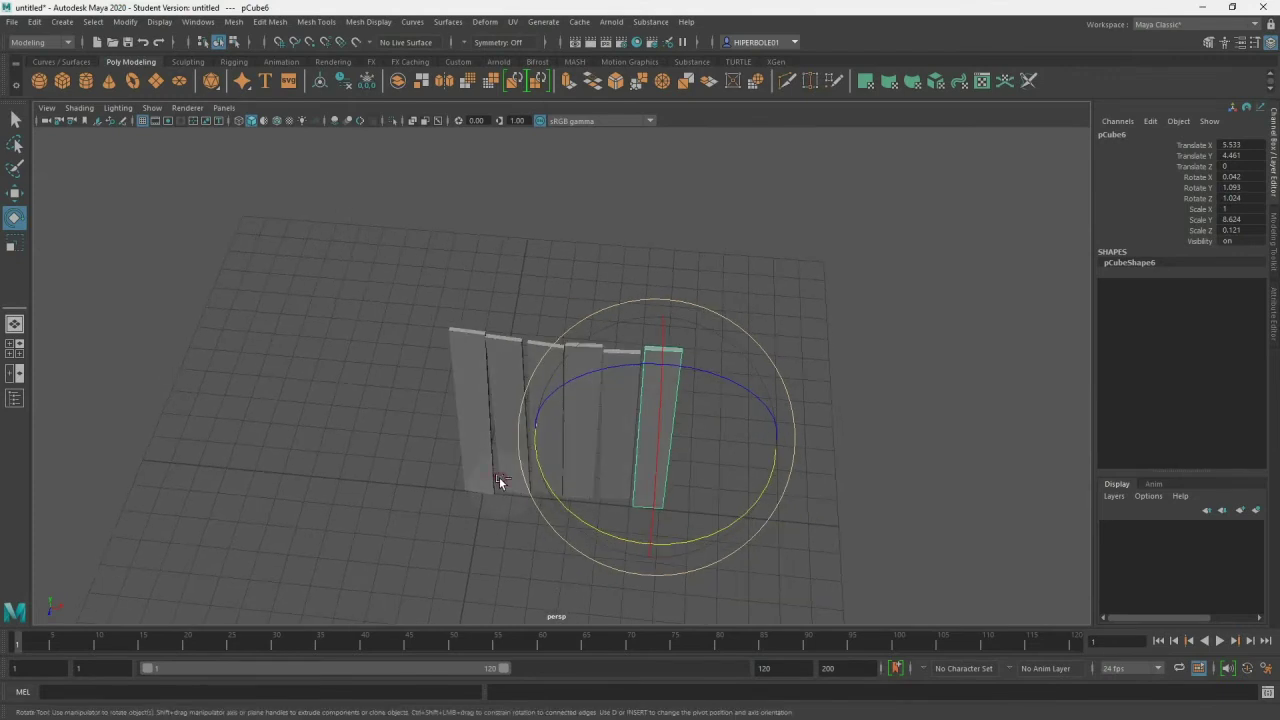
key(w)
drag(777, 449, 797, 462)
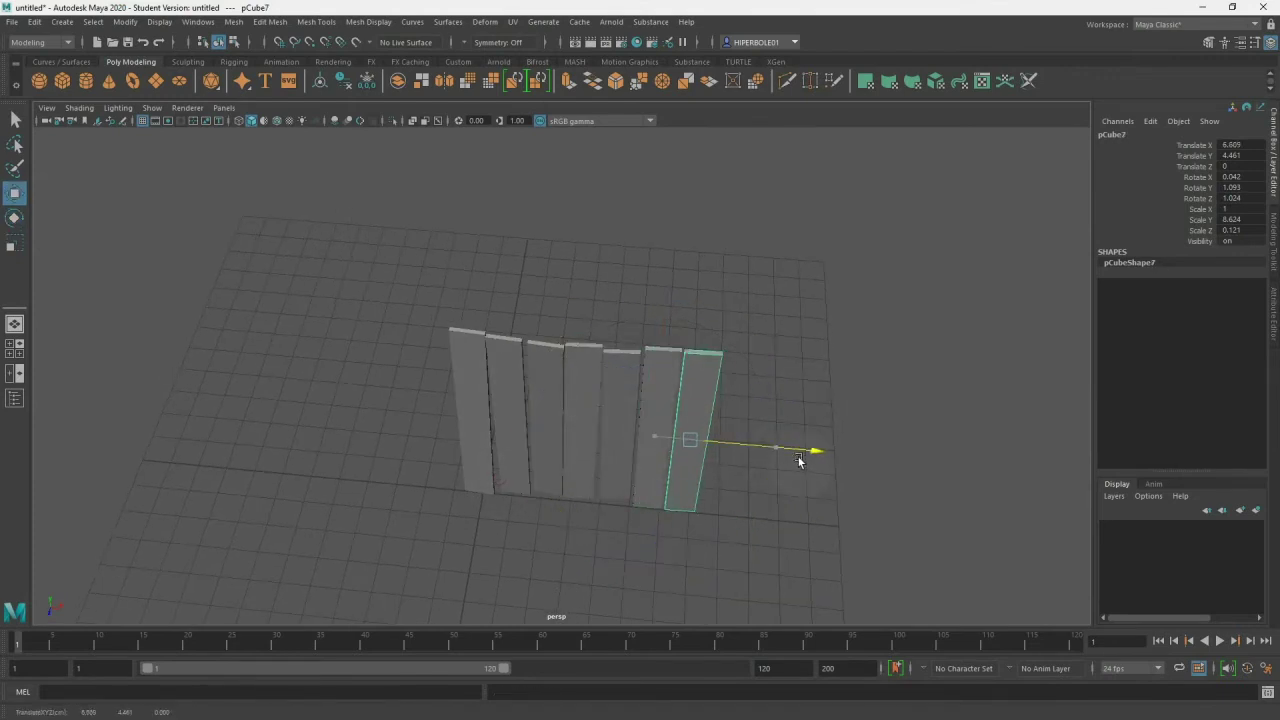
key(e)
mouse_move(749, 531)
mouse_down()
mouse_move(730, 369)
mouse_move(691, 386)
mouse_move(701, 351)
mouse_up()
- Duplicate the seventh slab and slide the eighth to X 7.673
key(ctrl+d)
key(w)
drag(750, 452, 787, 448)
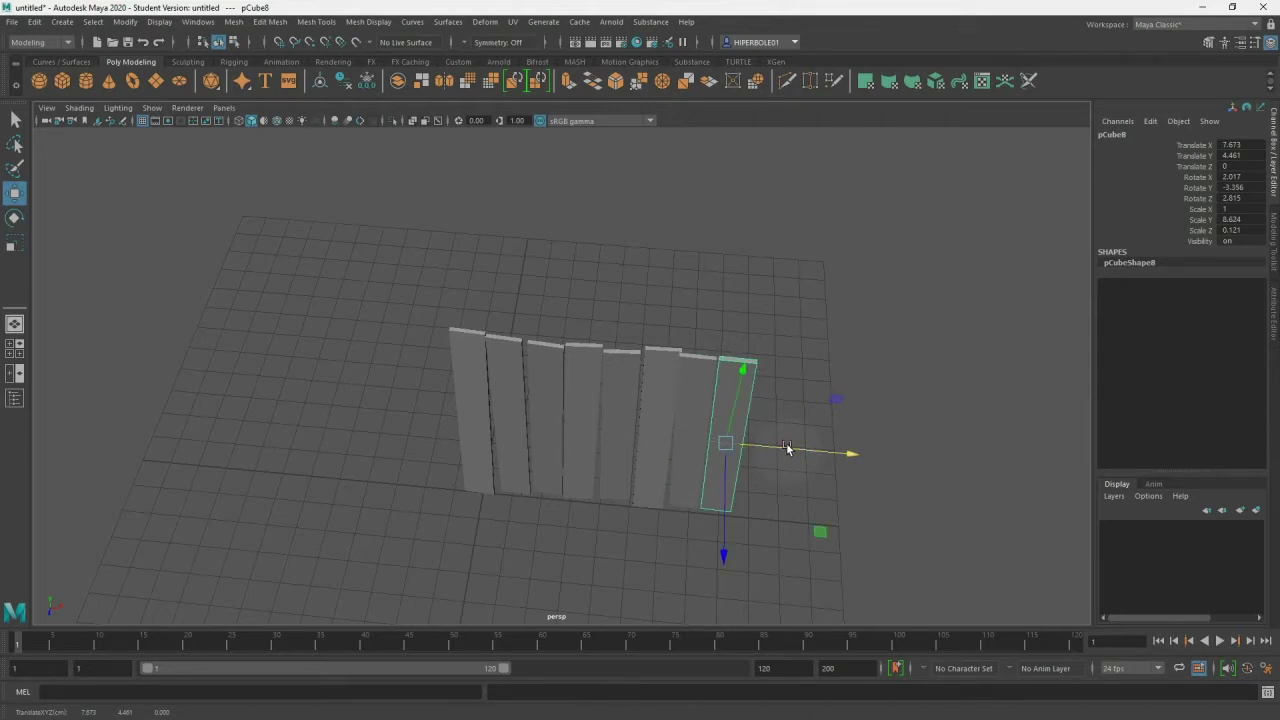
- Tilt and nudge the eighth slab, then select all eight and slide the row left
key(e)
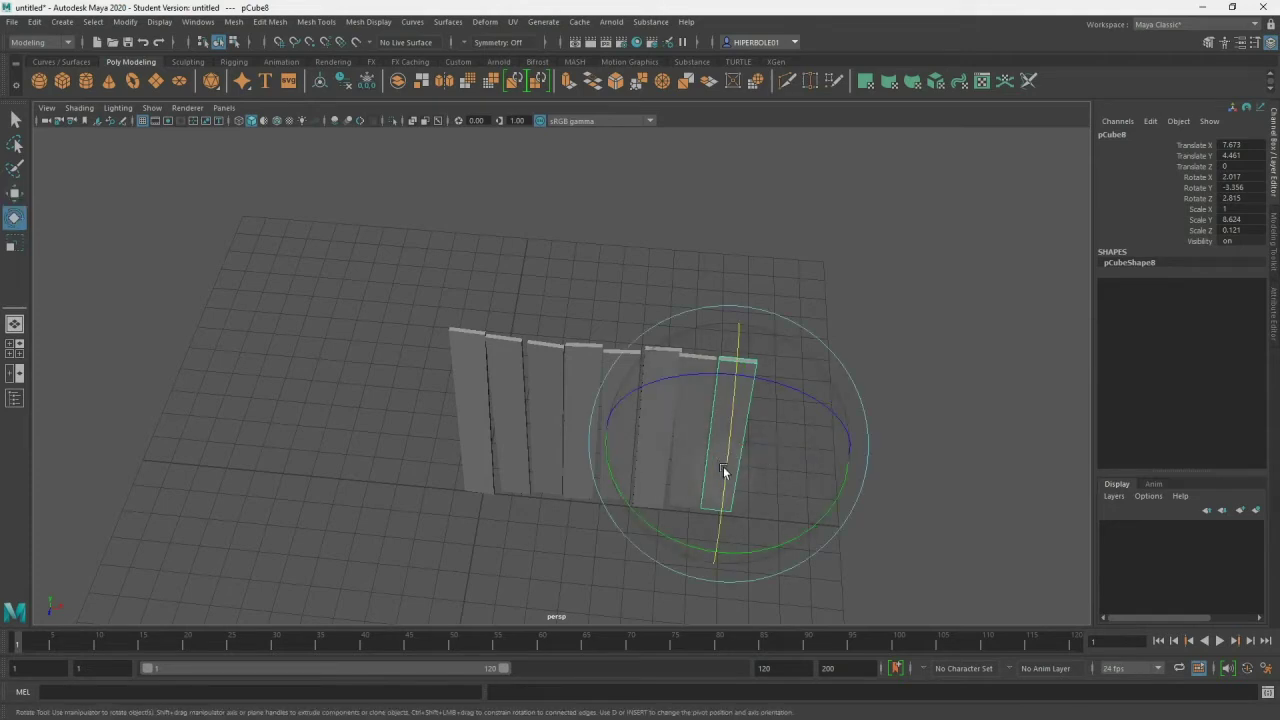
drag(726, 470, 689, 528)
key(w)
drag(849, 457, 849, 455)
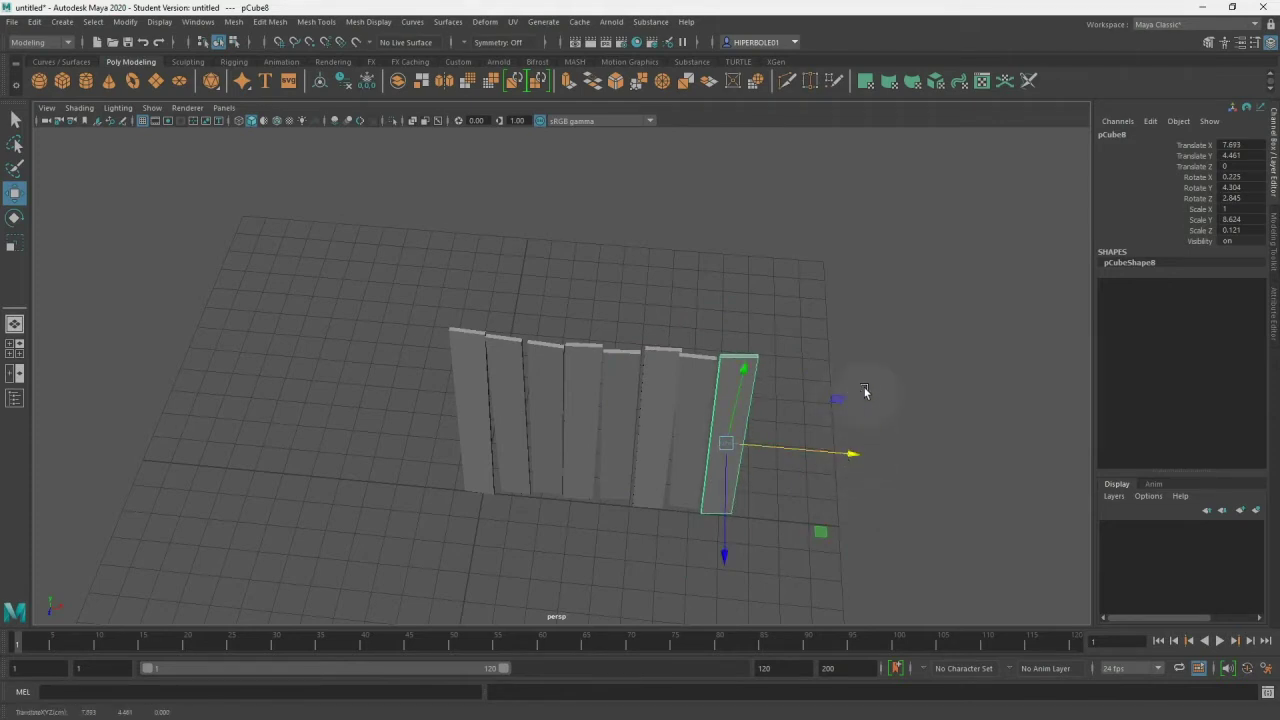
drag(998, 377, 351, 444)
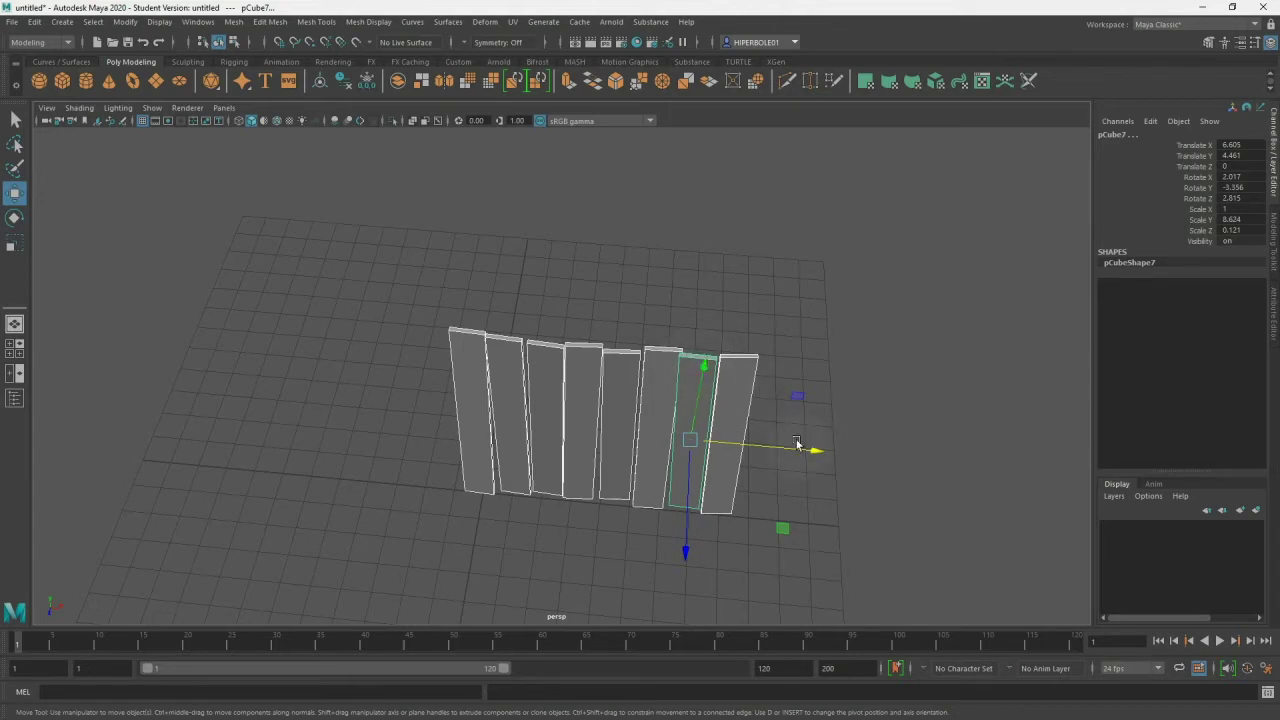
drag(813, 449, 705, 461)
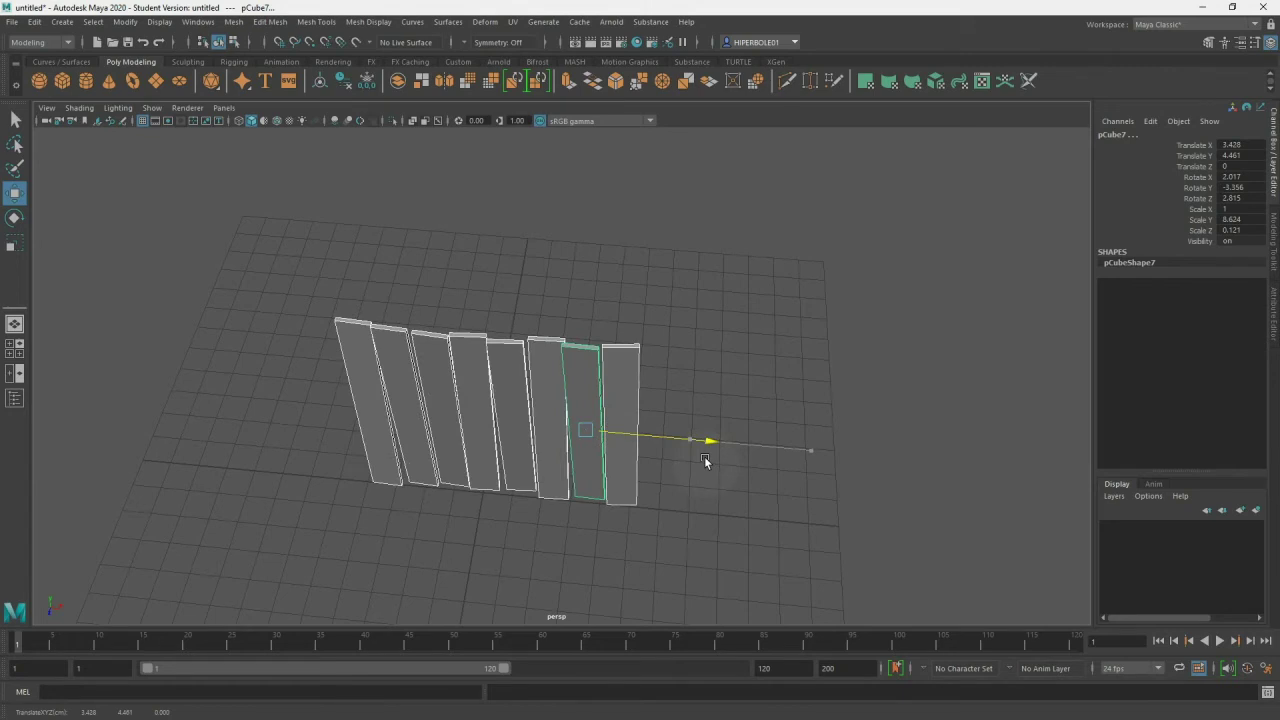
- Orbit to a front view, rotate the selected slabs slightly, then deselect them
mouse_move(566, 523)
alt+mouse_down()
mouse_move(569, 423)
mouse_move(586, 457)
mouse_move(577, 470)
mouse_move(640, 381)
alt+mouse_up()
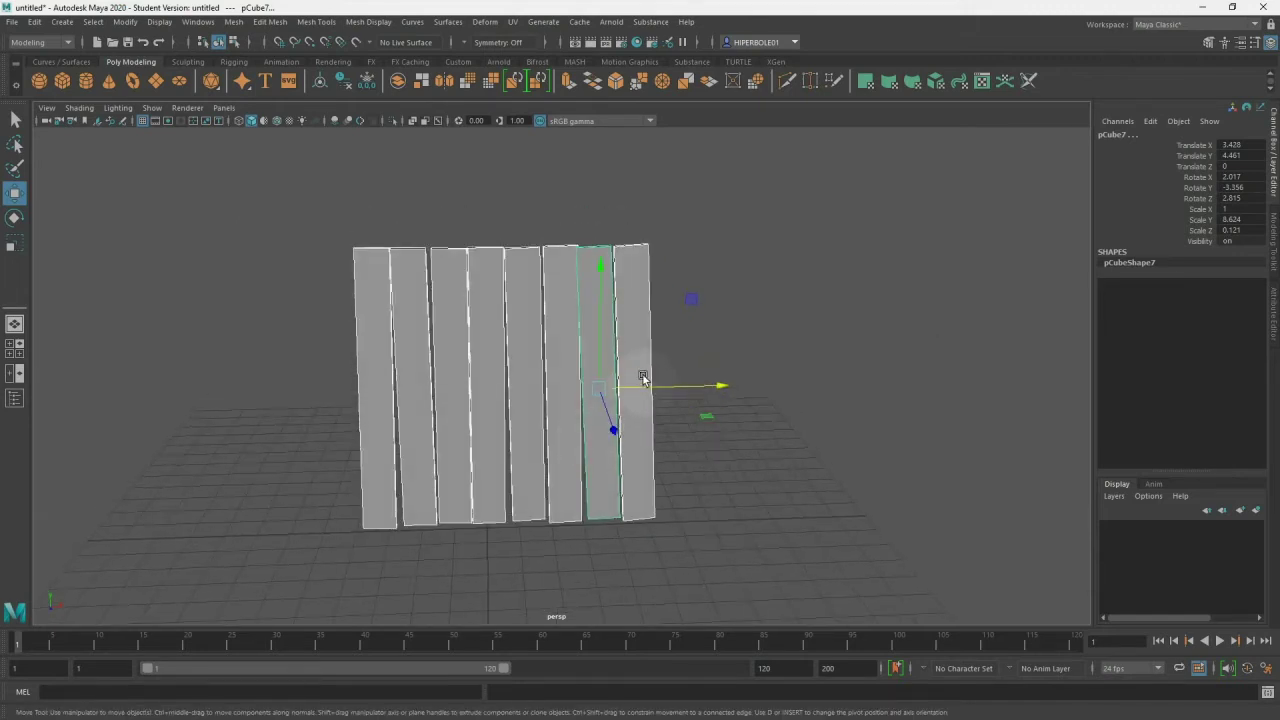
key(e)
mouse_move(629, 277)
mouse_down()
mouse_move(643, 277)
mouse_move(631, 272)
mouse_up()
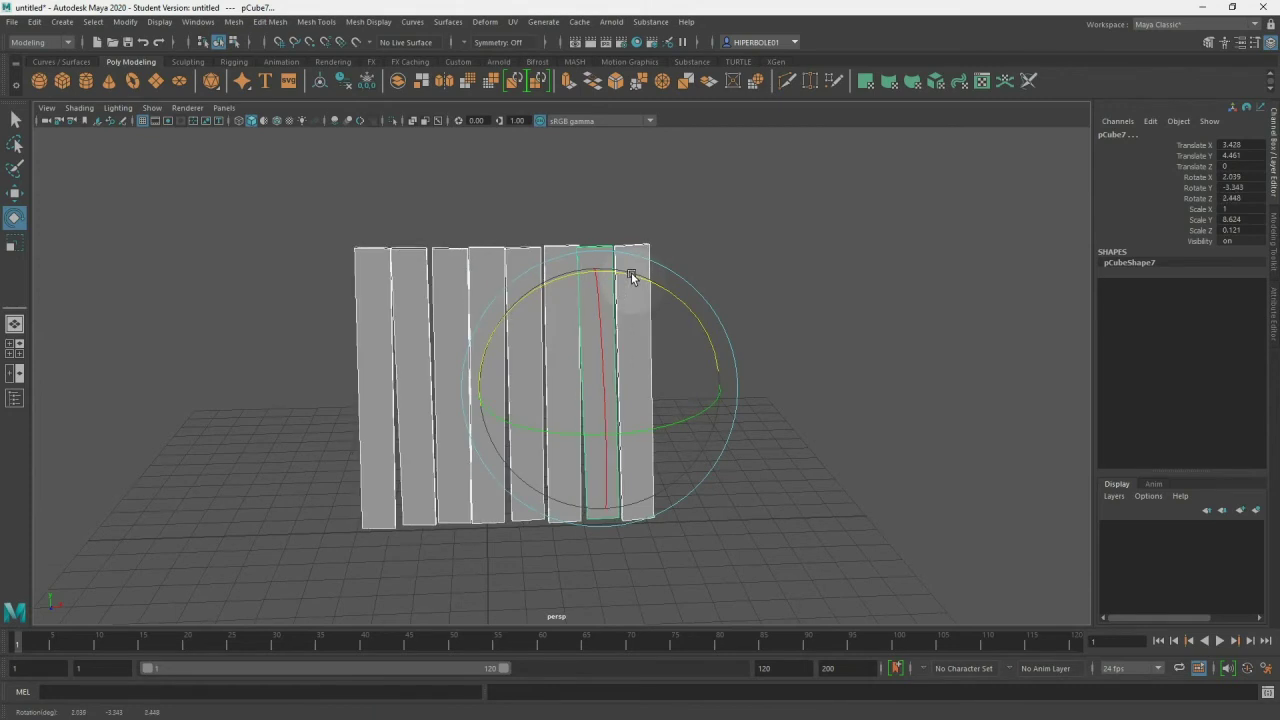
click(726, 222)
- Re-tilt the rightmost, a middle and the leftmost slab, leaving pCube1 at -0.57, -1.982, -0.018
click(636, 262)
drag(646, 260, 651, 266)
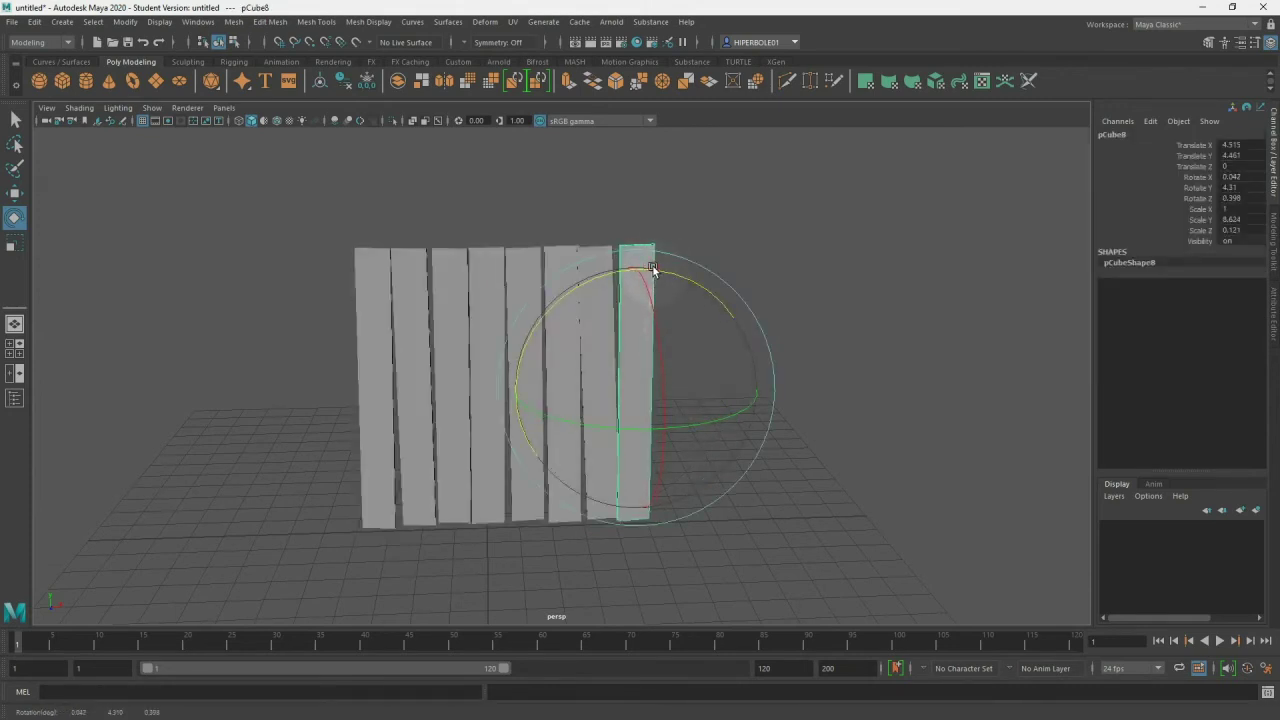
click(496, 252)
drag(515, 278, 516, 274)
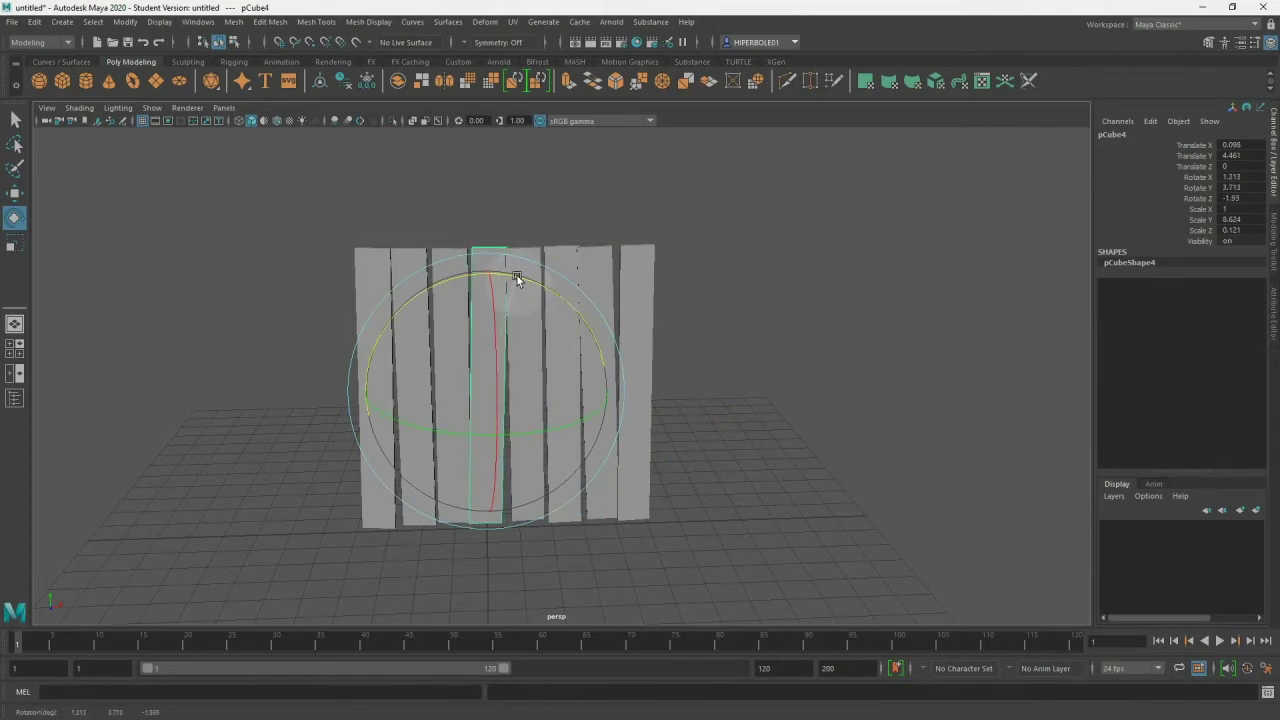
click(356, 265)
drag(407, 279, 422, 290)
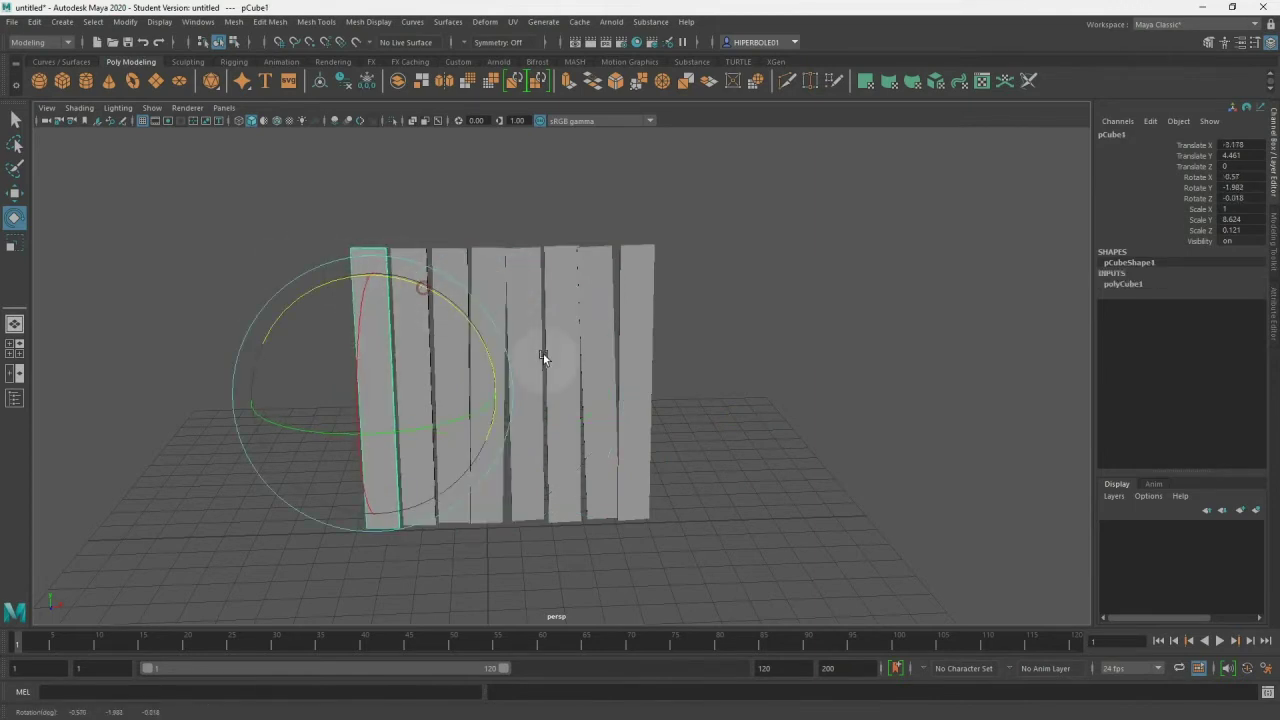
key(f)
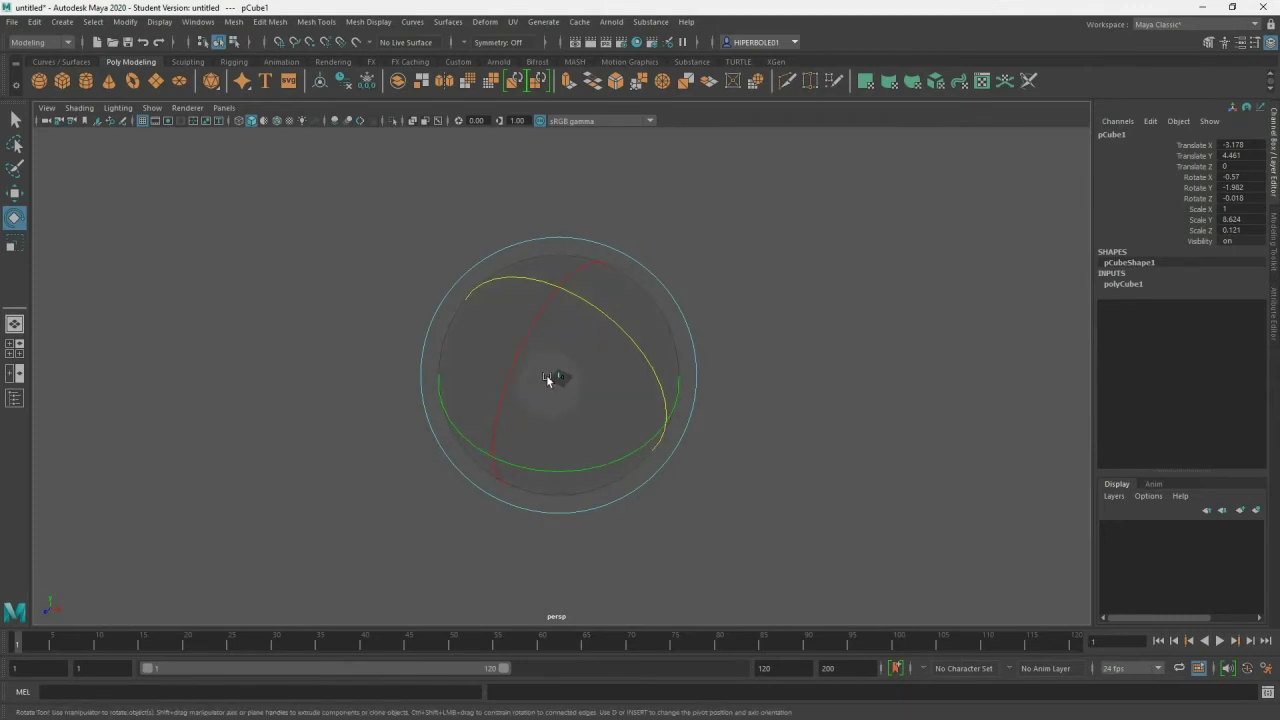
scroll(546, 374, down, 5)
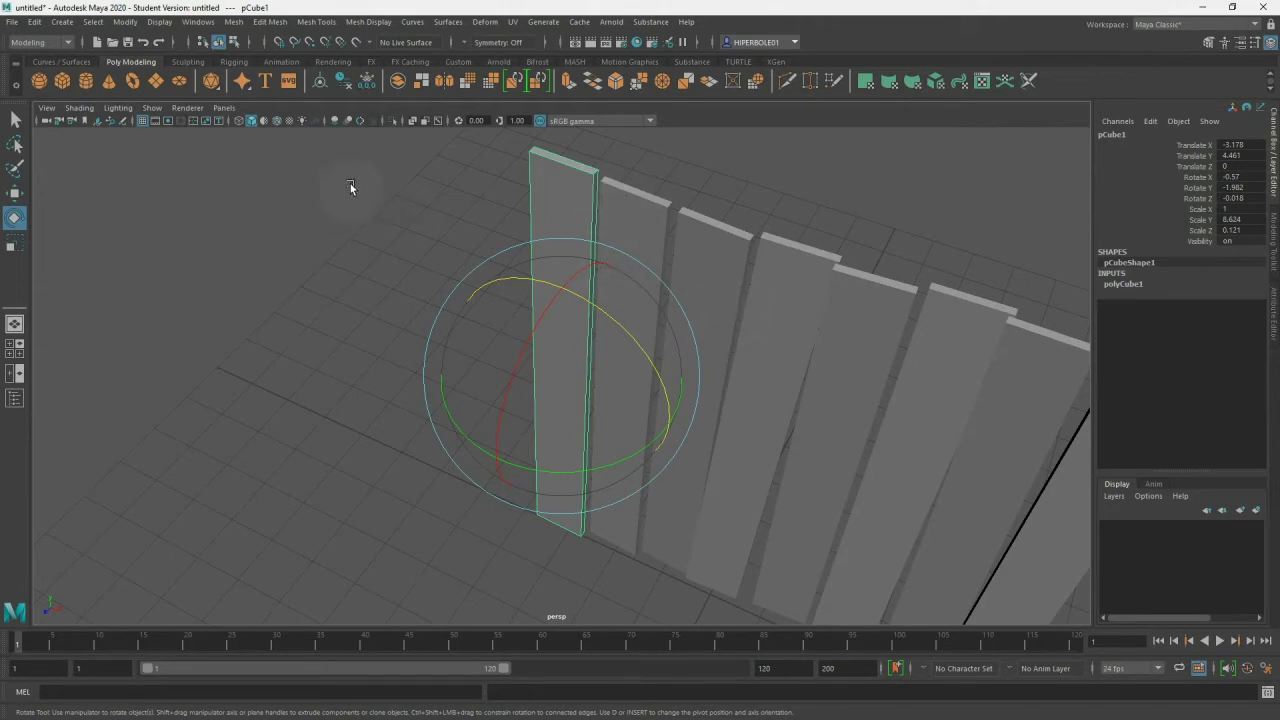
- Duplicate the row of tilted planks and slide the copies right to lengthen the wall
alt+drag(350, 183, 694, 302)
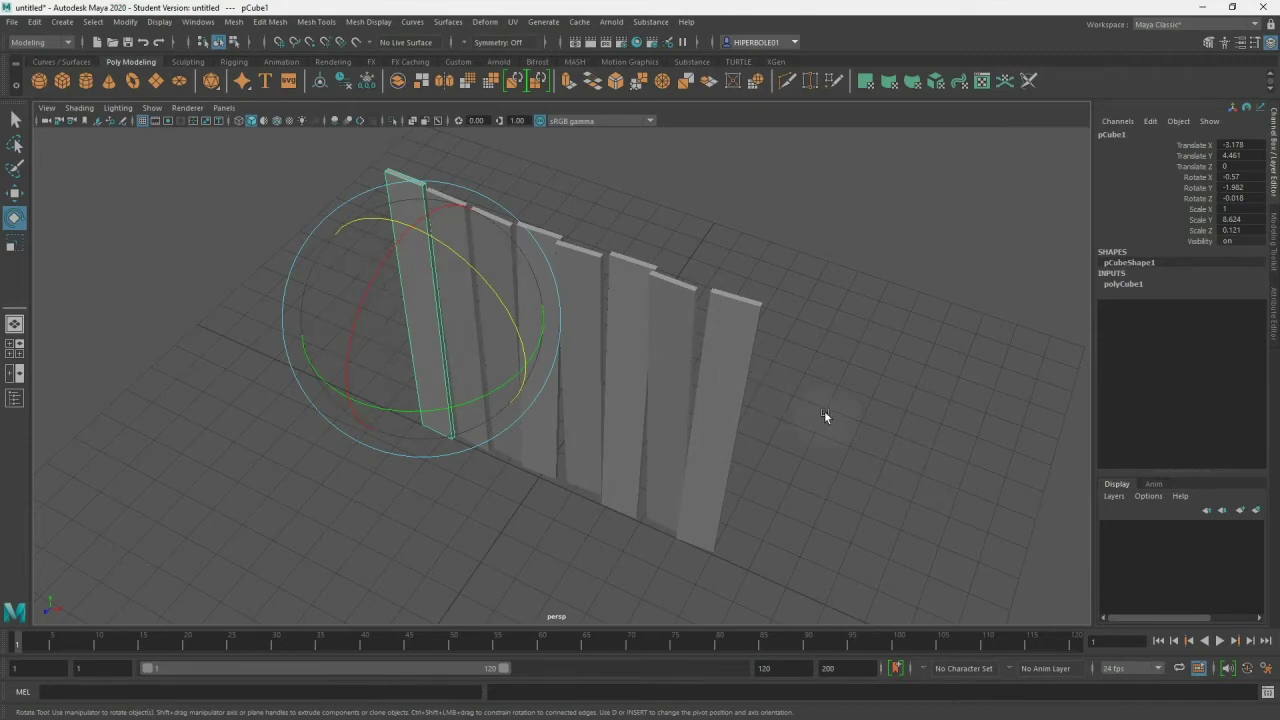
alt+drag(704, 489, 660, 471)
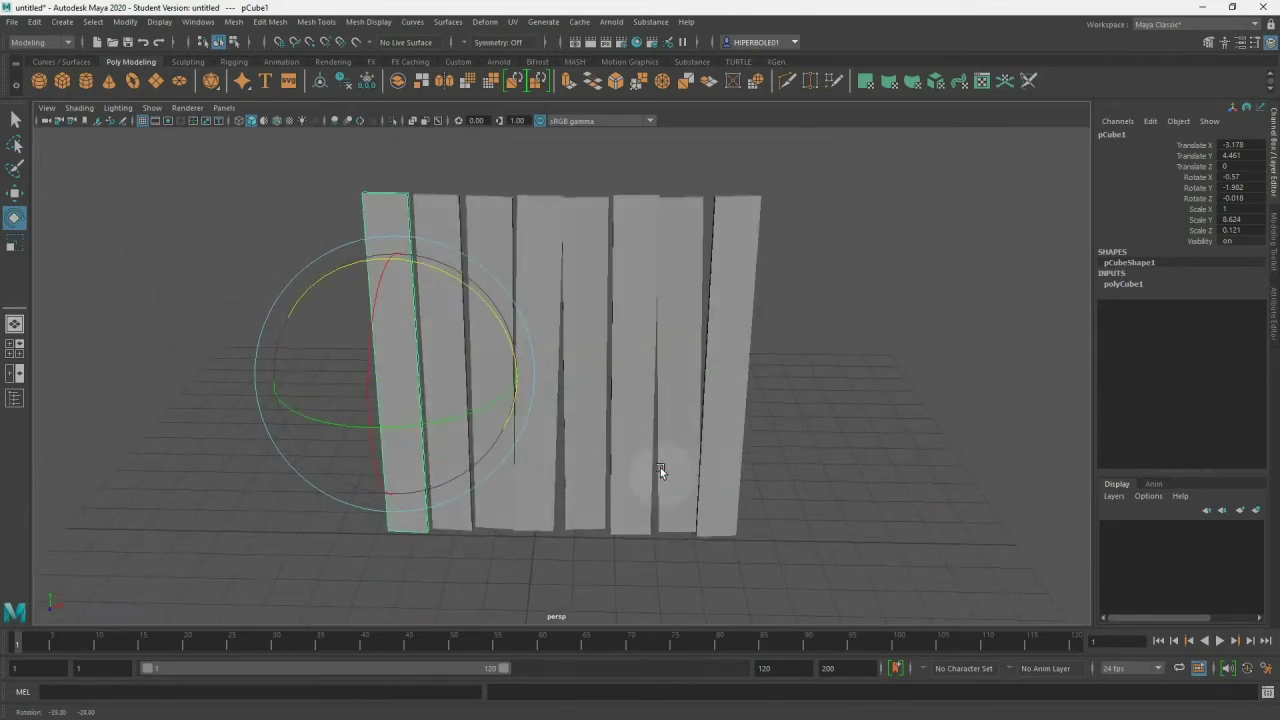
drag(828, 235, 204, 257)
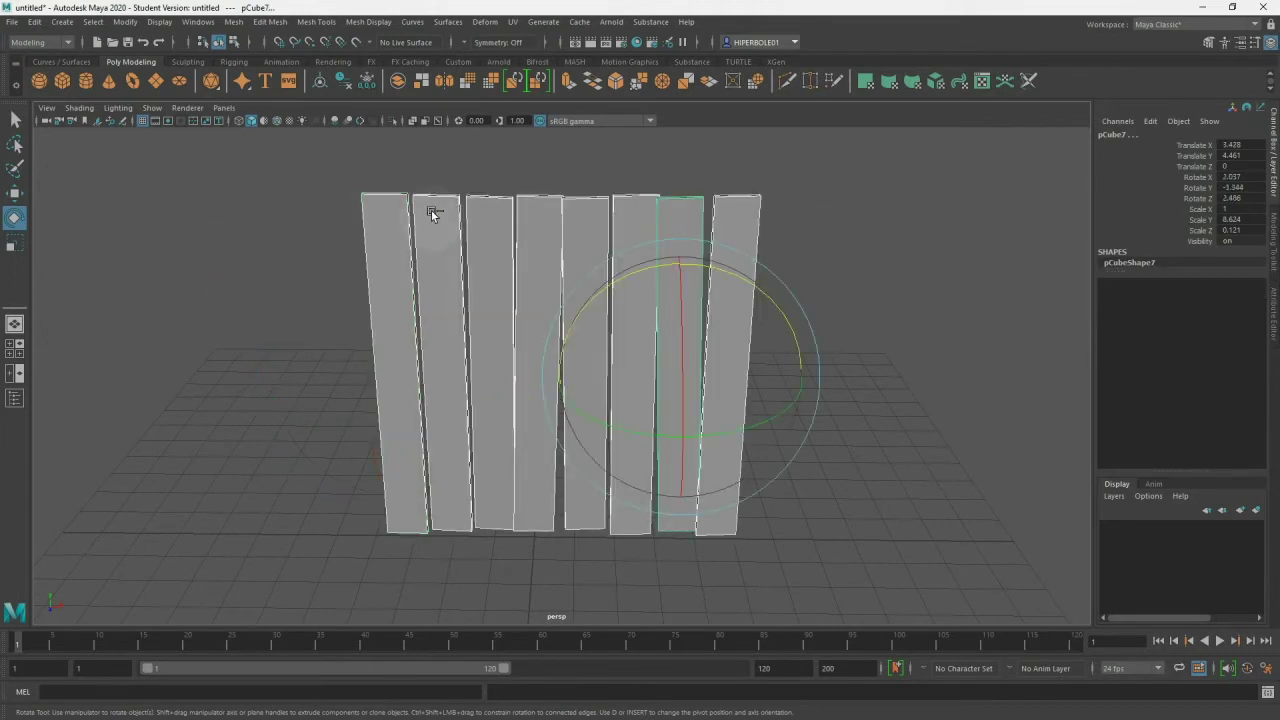
key(ctrl+d)
key(w)
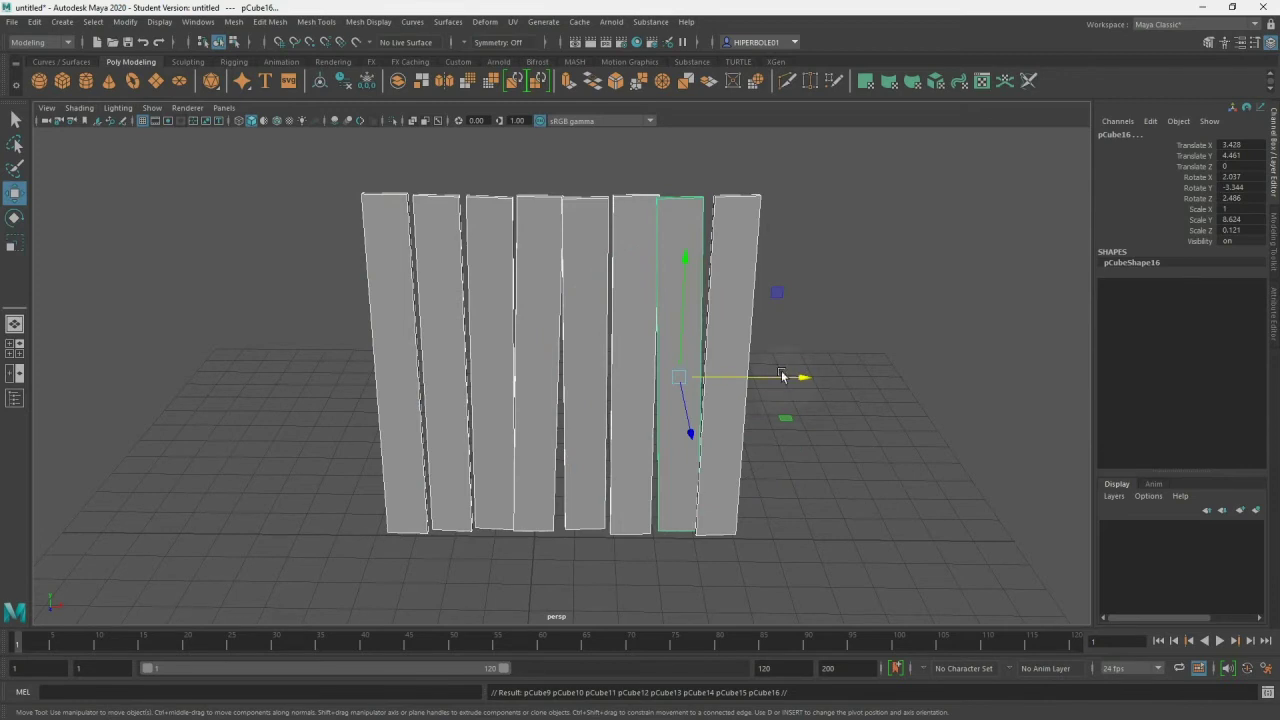
drag(781, 385, 1157, 408)
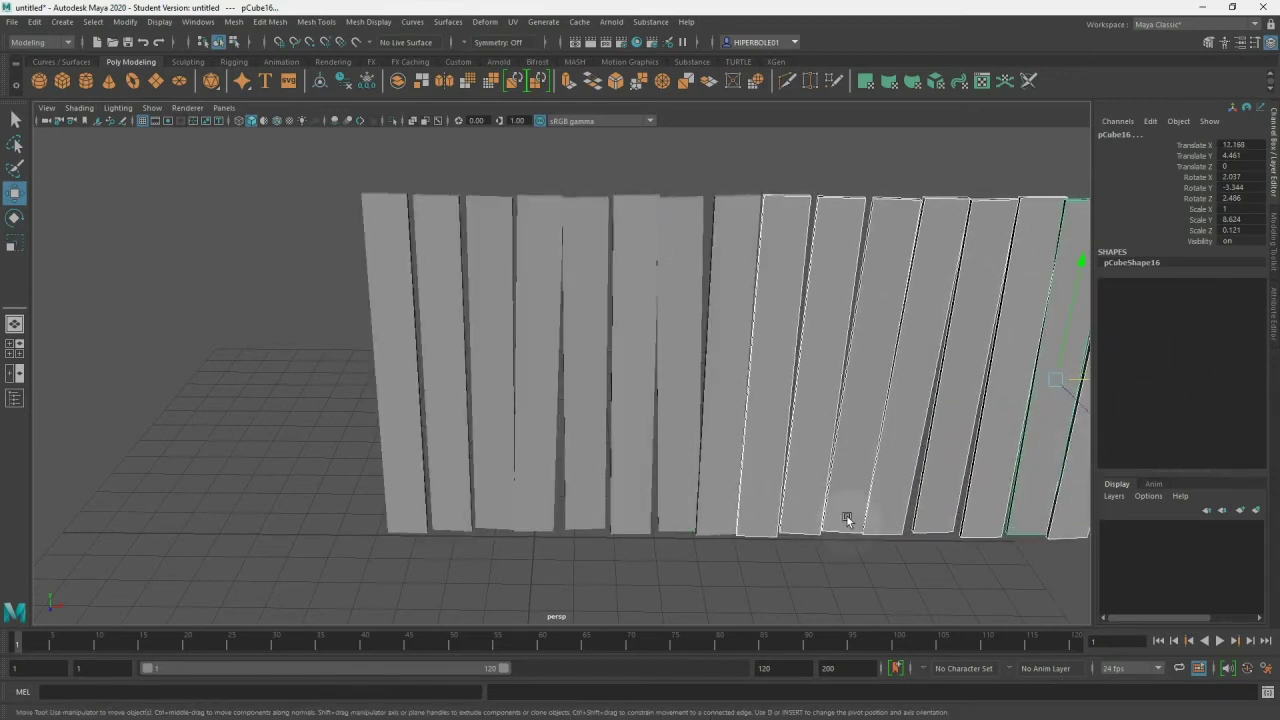
- Scale all the wall planks taller in Y, to about Scale Y 10.746
alt+right_drag(846, 517, 734, 535)
mouse_move(734, 535)
alt+mouse_down()
mouse_move(403, 557)
mouse_move(503, 529)
mouse_move(768, 521)
alt+mouse_up()
drag(907, 312, 130, 408)
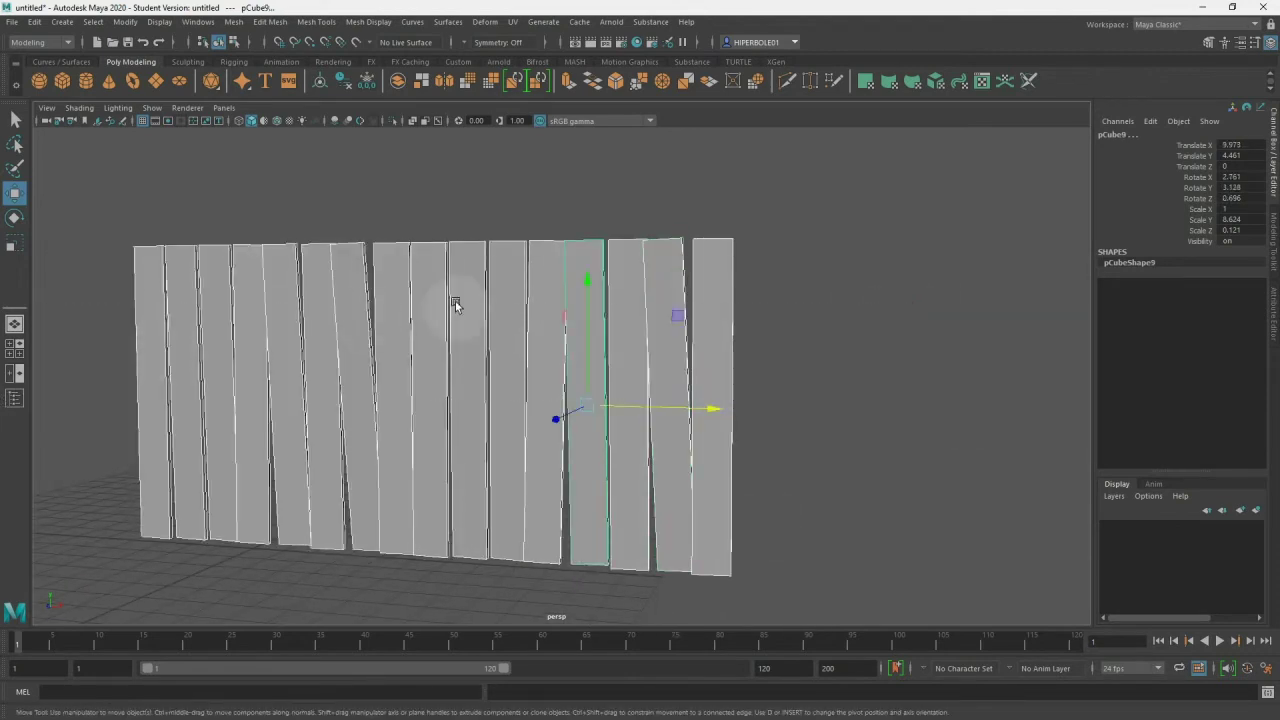
key(r)
drag(585, 285, 583, 256)
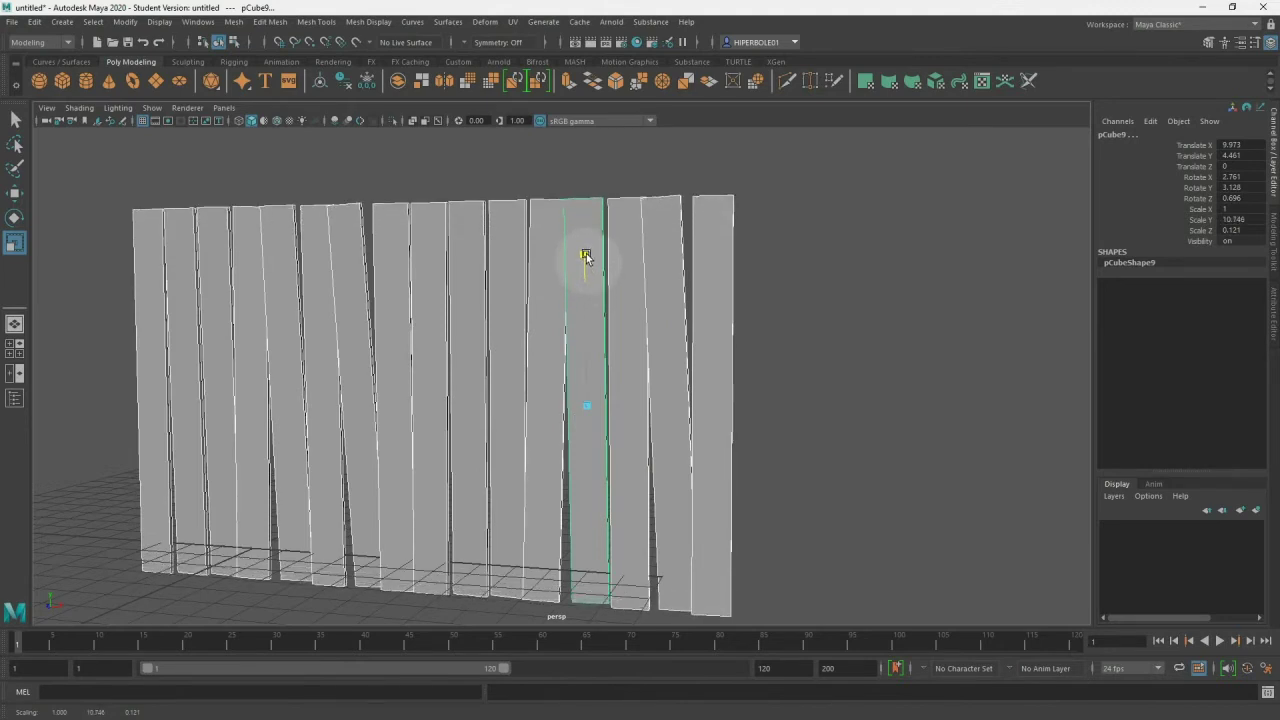
- Raise the whole plank wall upward and check it in the four-view layout
key(w)
mouse_move(585, 303)
mouse_down()
mouse_move(583, 235)
mouse_move(581, 268)
mouse_move(529, 343)
mouse_move(418, 342)
mouse_move(457, 337)
mouse_move(354, 522)
mouse_up()
key(space)
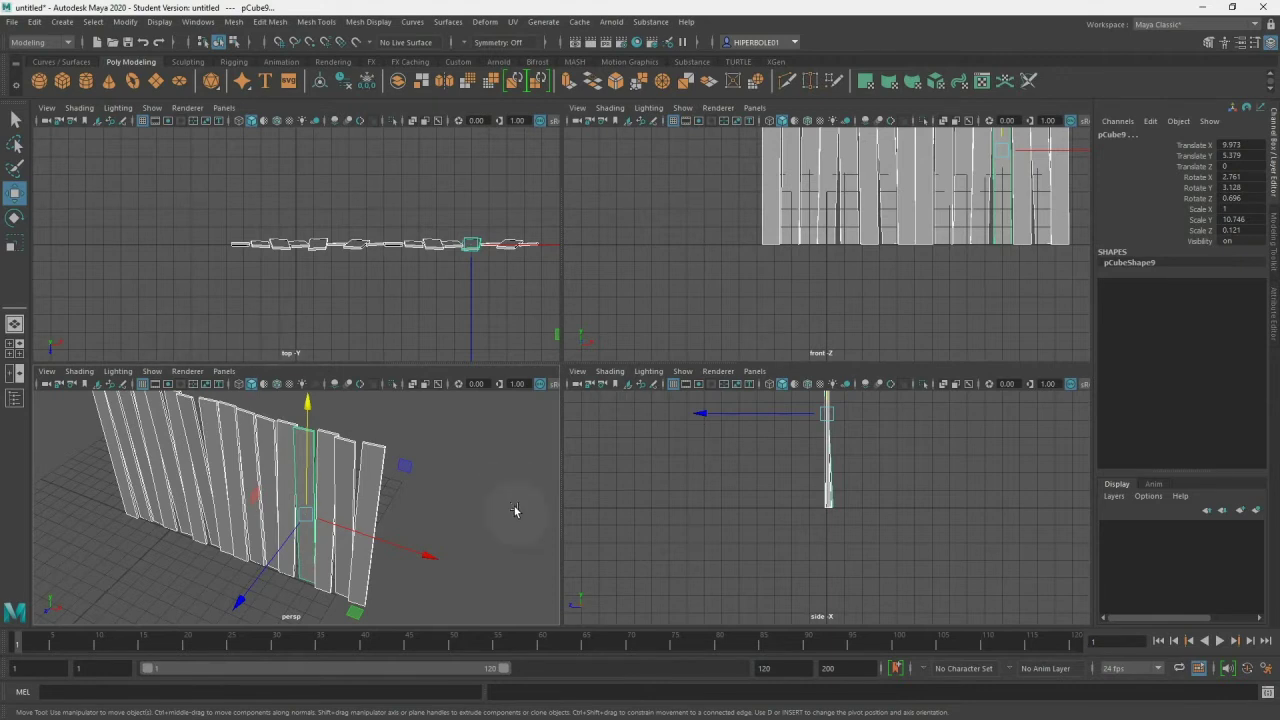
key(space)
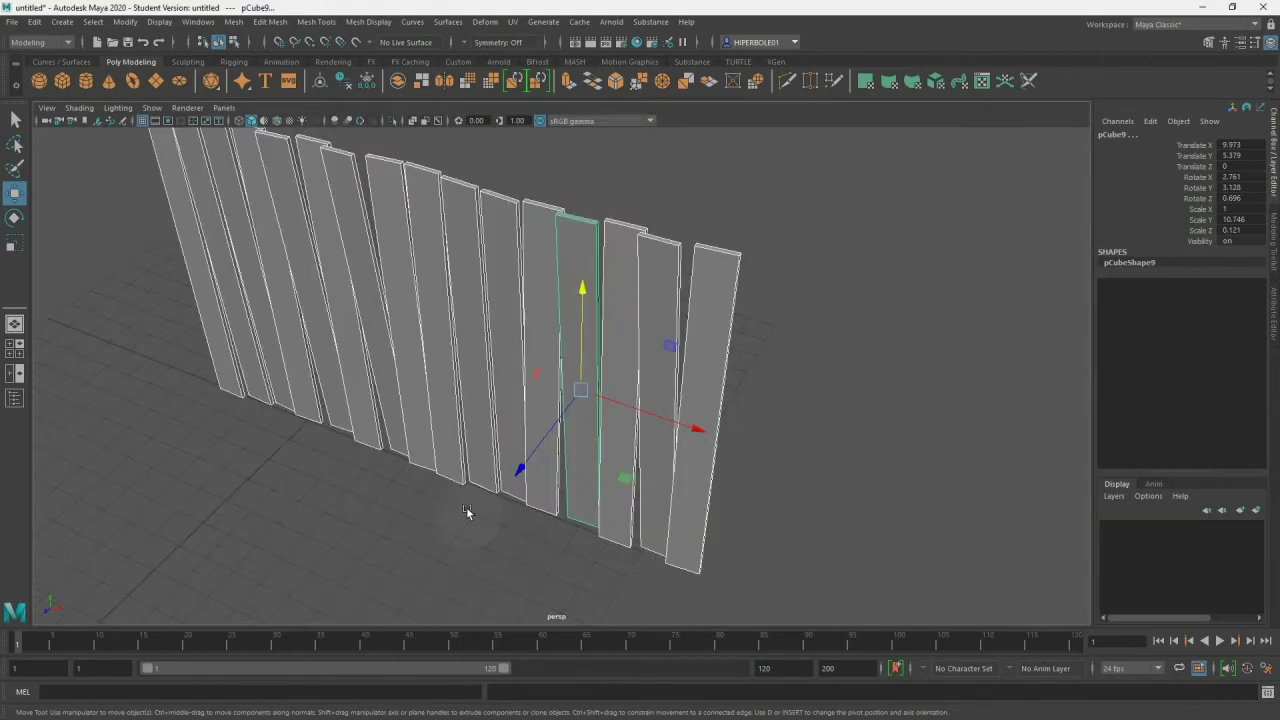
- Shorten four planks in the wall's left half to Scale Y 2.813, opening a gap
mouse_move(363, 347)
alt+mouse_down()
mouse_move(383, 343)
mouse_move(246, 323)
mouse_move(314, 357)
mouse_move(296, 373)
mouse_move(311, 354)
alt+mouse_up()
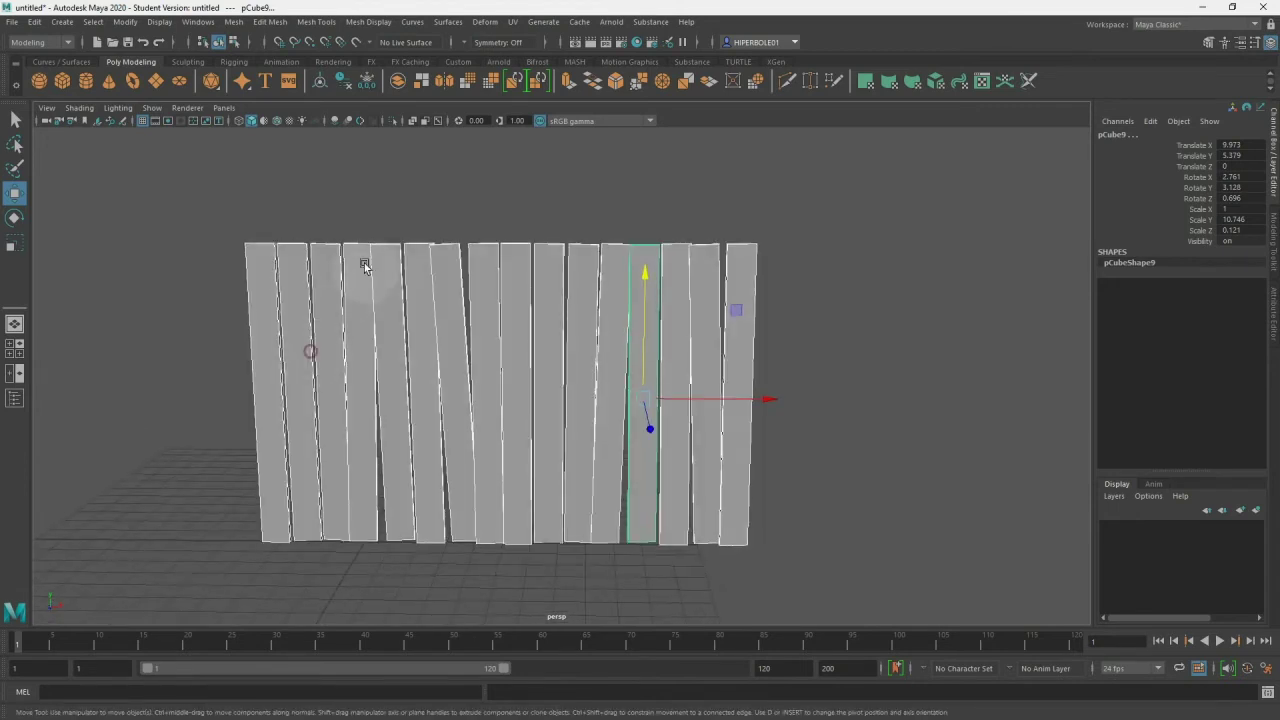
drag(363, 222, 443, 326)
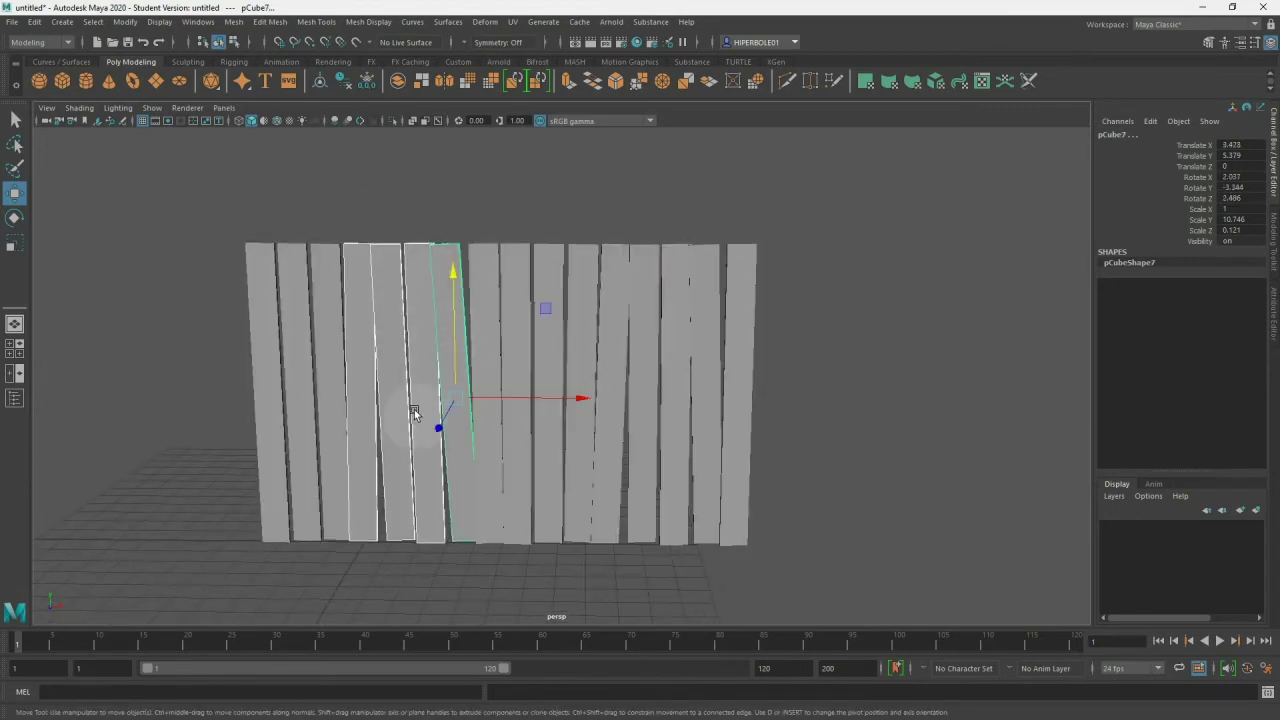
key(r)
drag(449, 274, 455, 370)
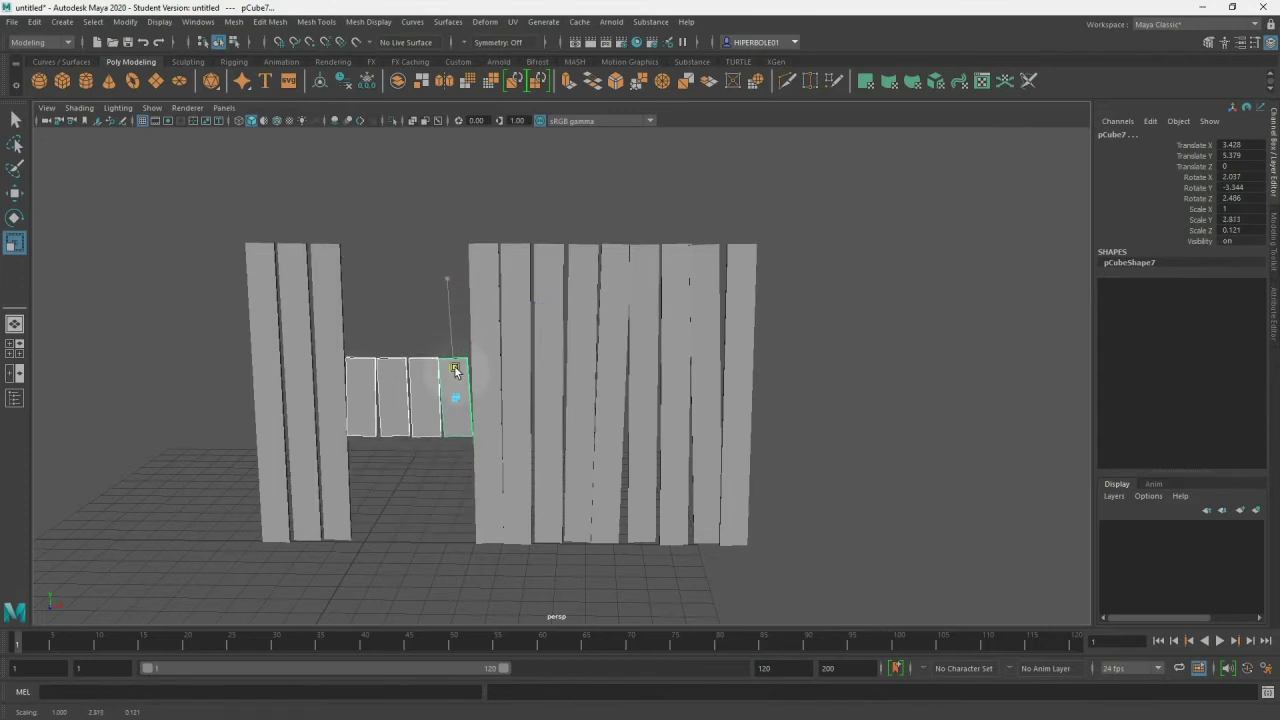
- Lift the four short planks to the wall top and tilt the first one slightly
key(w)
drag(456, 275, 451, 160)
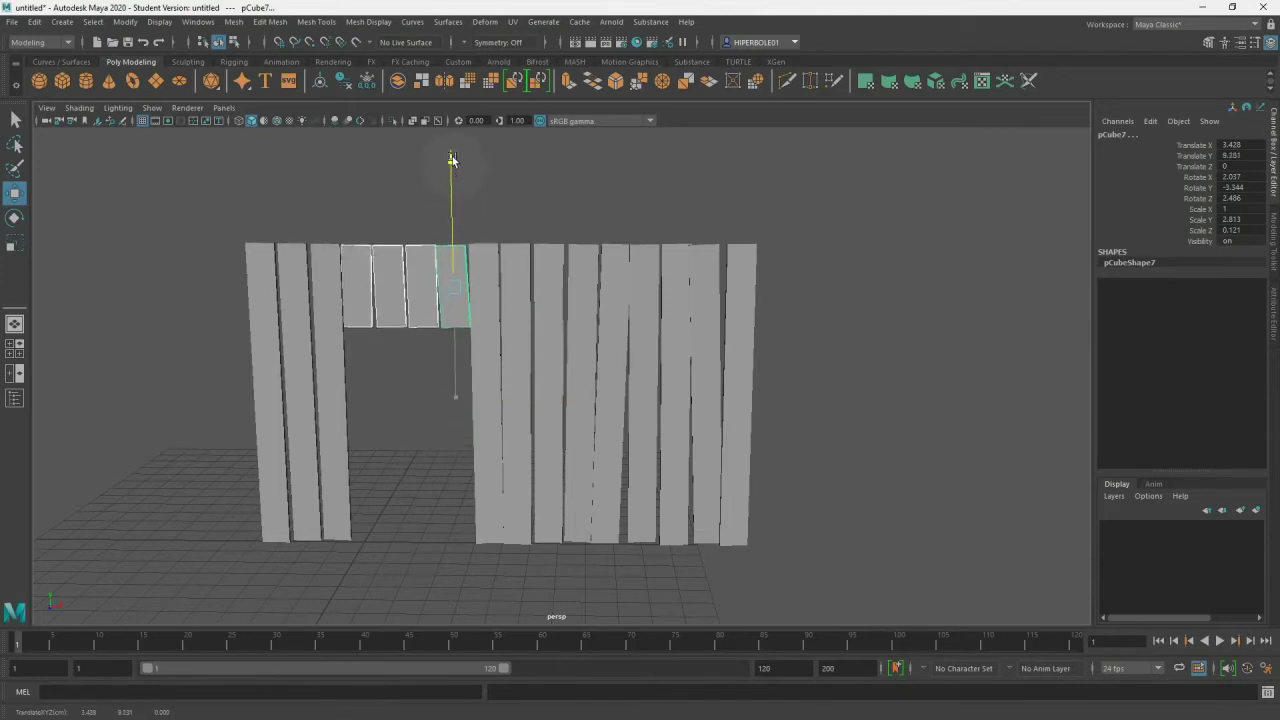
click(390, 282)
key(e)
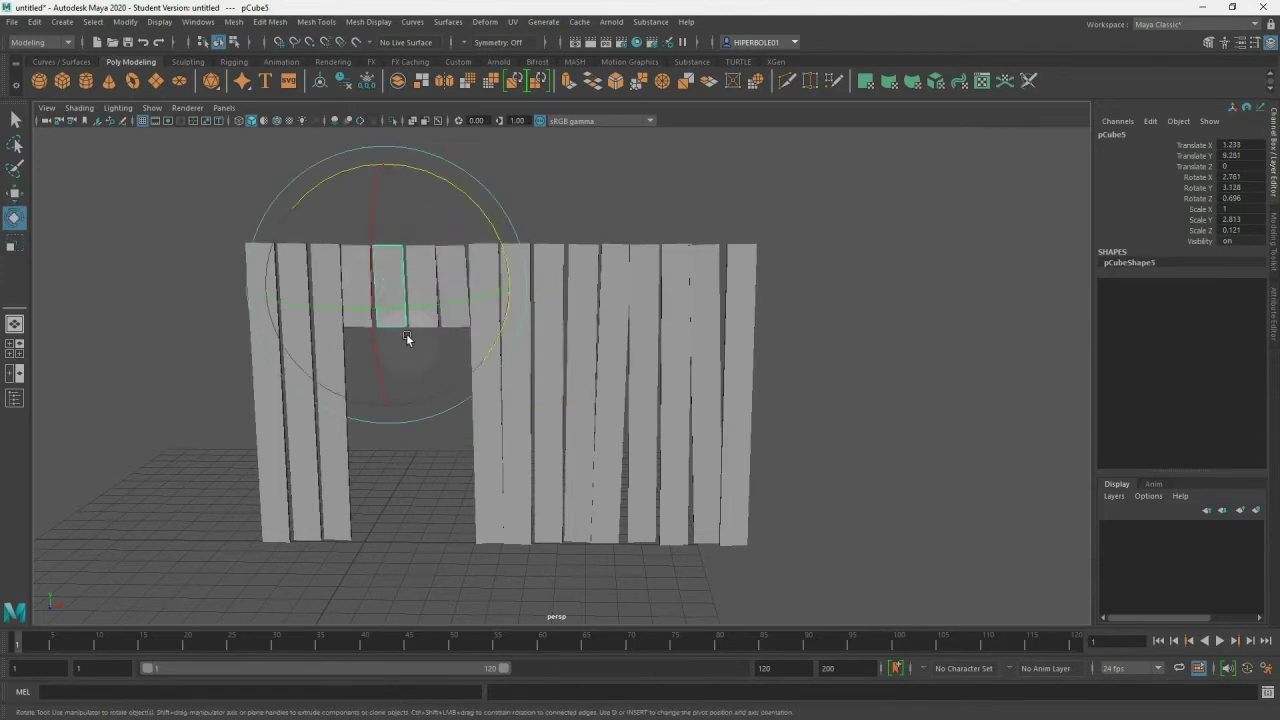
mouse_move(371, 249)
mouse_down()
mouse_move(370, 238)
mouse_move(428, 294)
mouse_up()
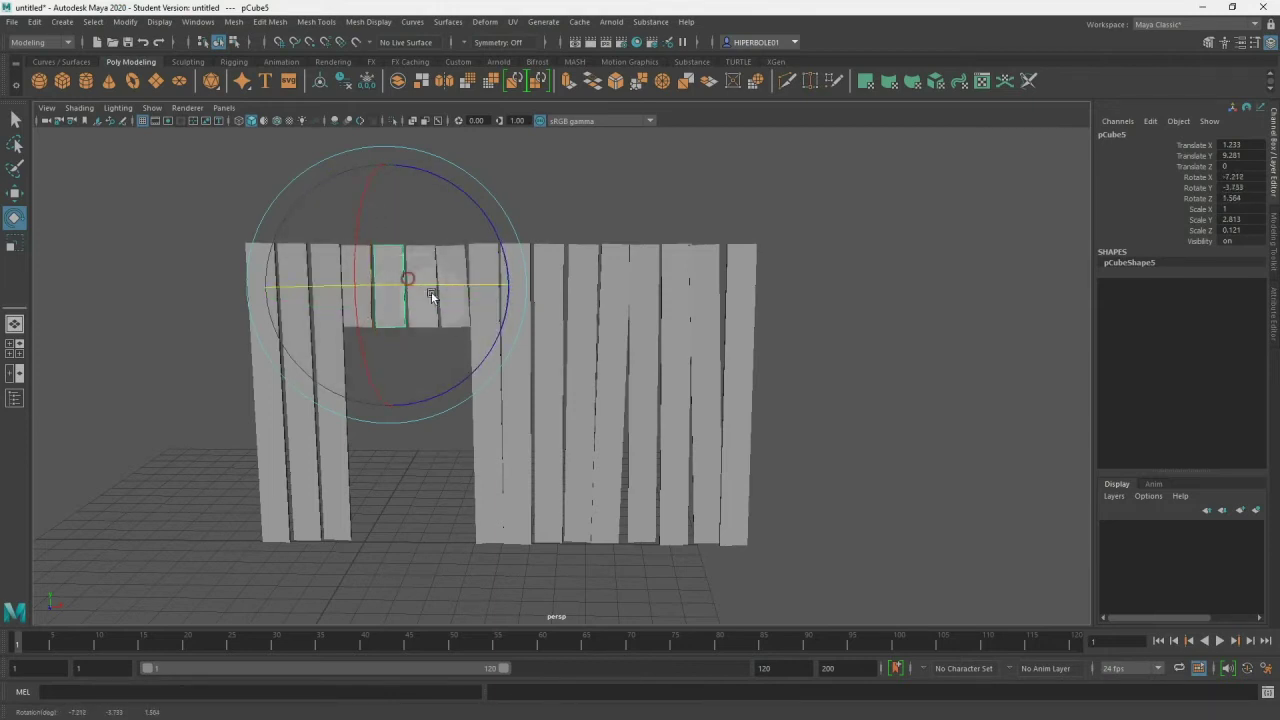
- Tilt the neighbouring short plank the other way and reselect the short planks together
key(w)
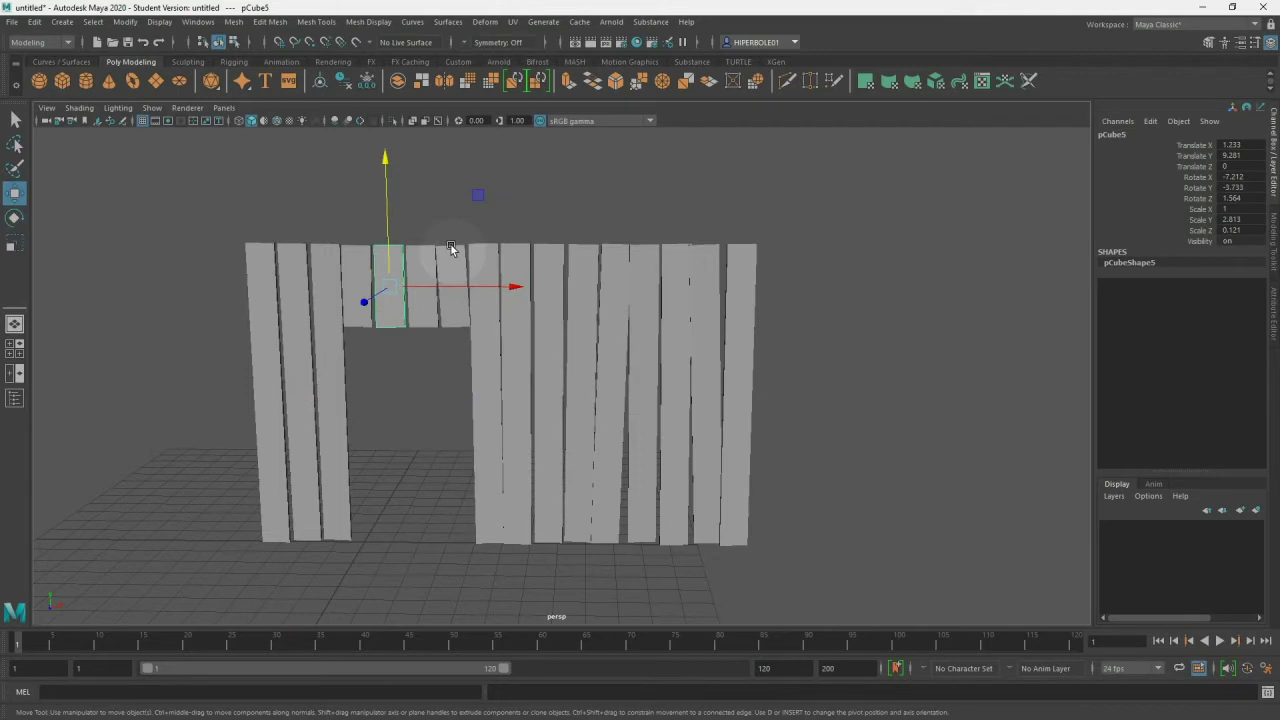
click(466, 265)
key(e)
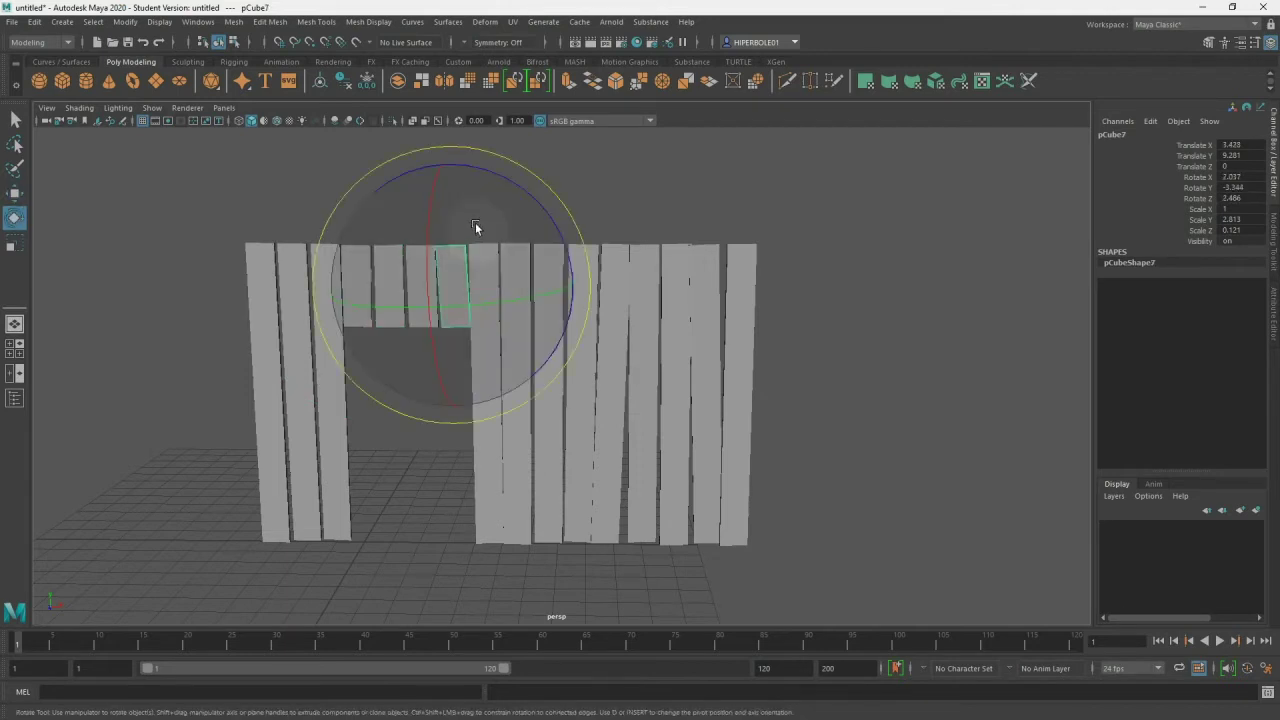
drag(494, 173, 501, 178)
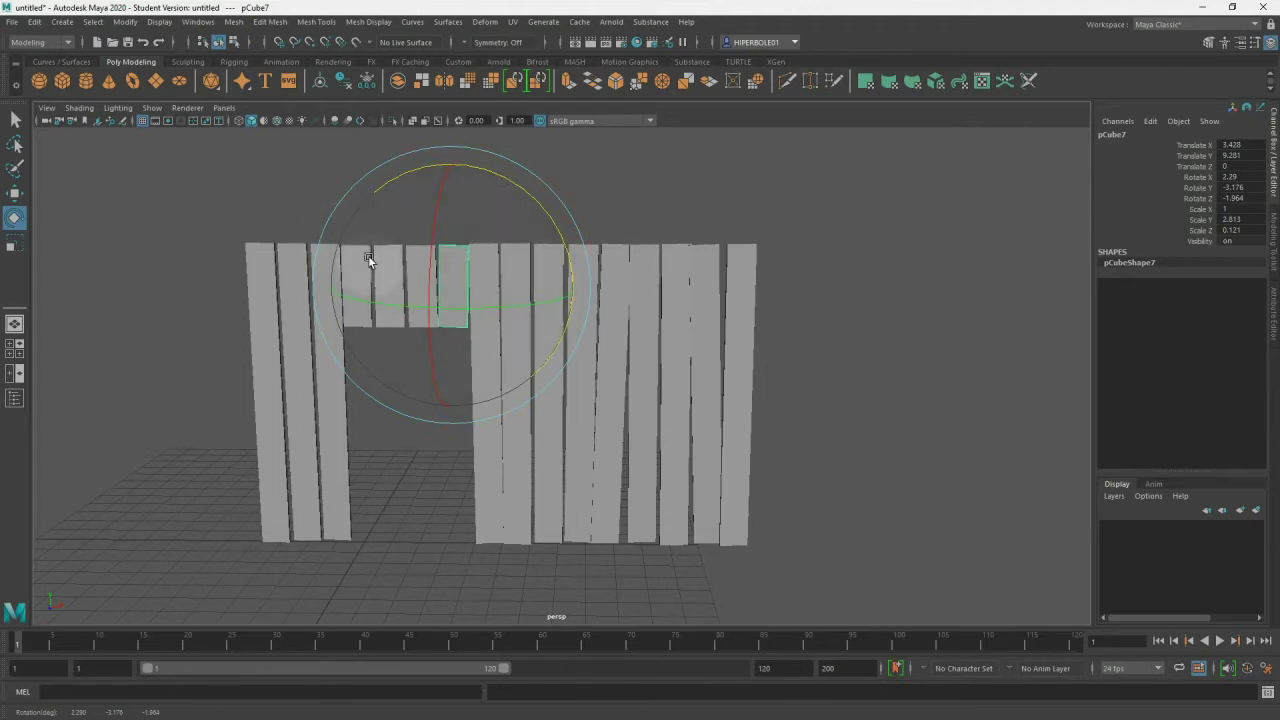
click(268, 165)
click(357, 292)
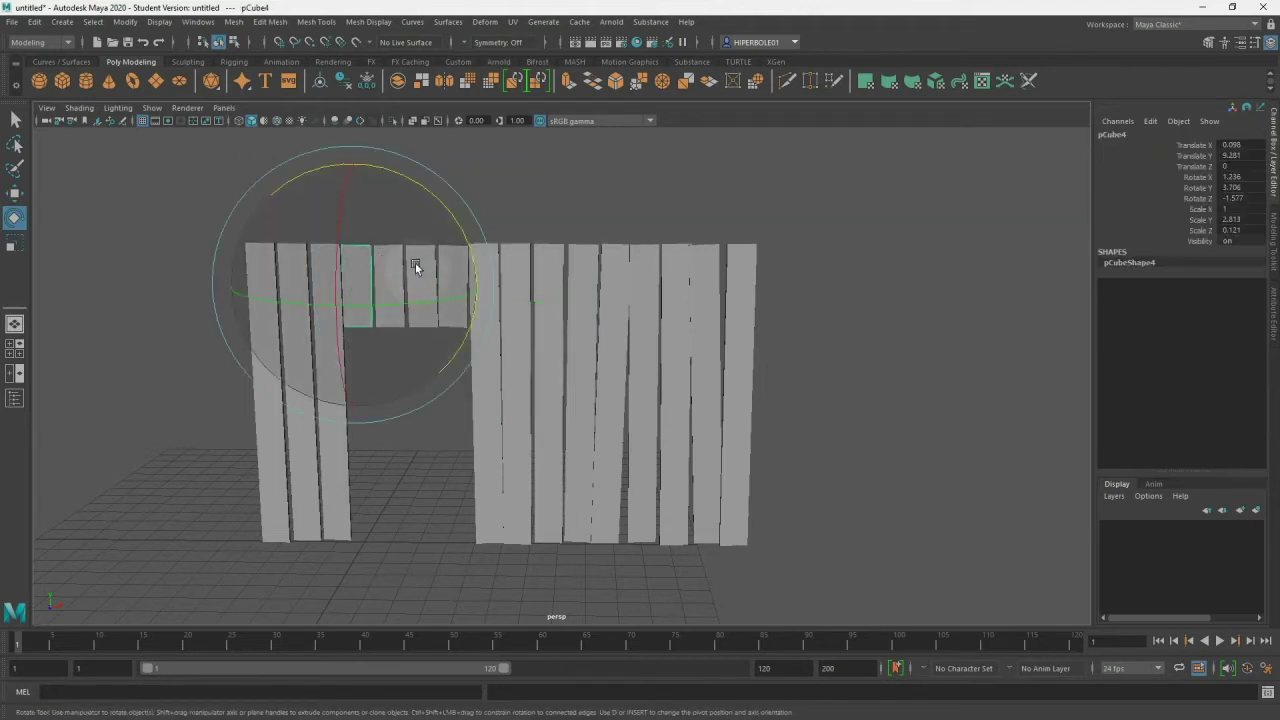
key(w)
click(443, 292)
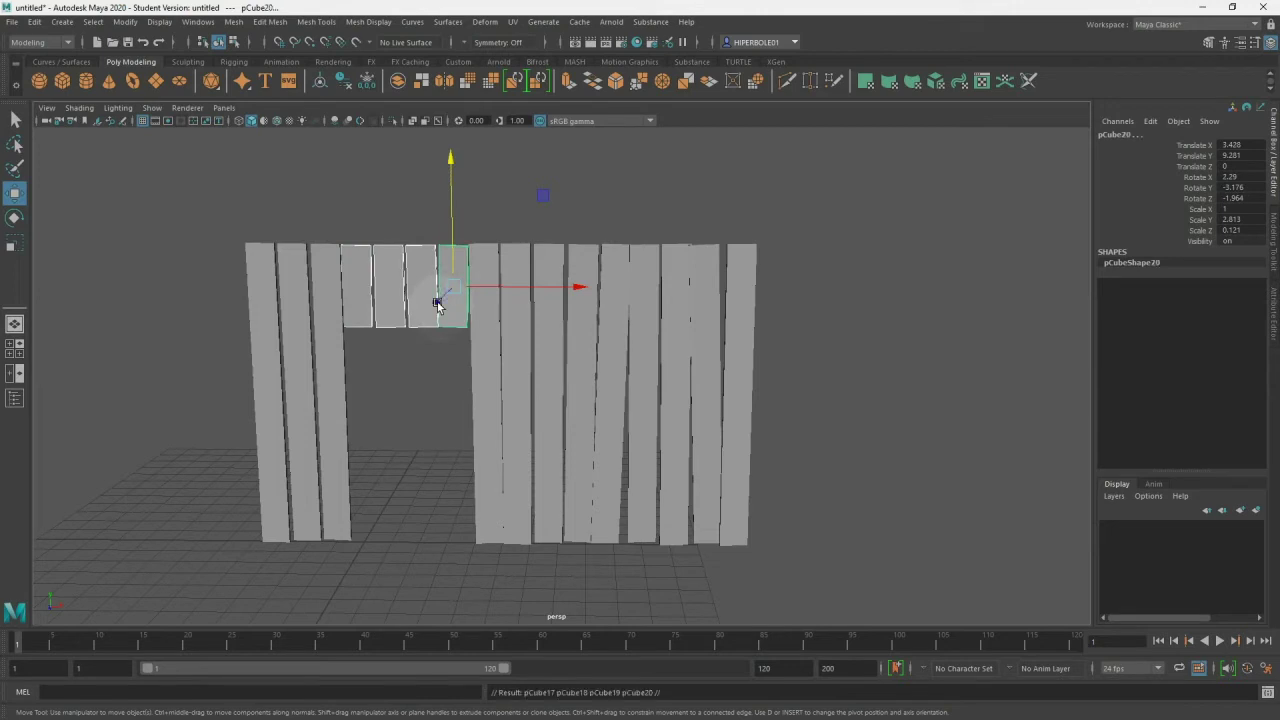
- Copy the short planks down, stretch them to Scale Y 4.207, and set them at the wall base
mouse_move(451, 160)
shift+mouse_down()
mouse_move(458, 345)
mouse_move(451, 322)
shift+mouse_up()
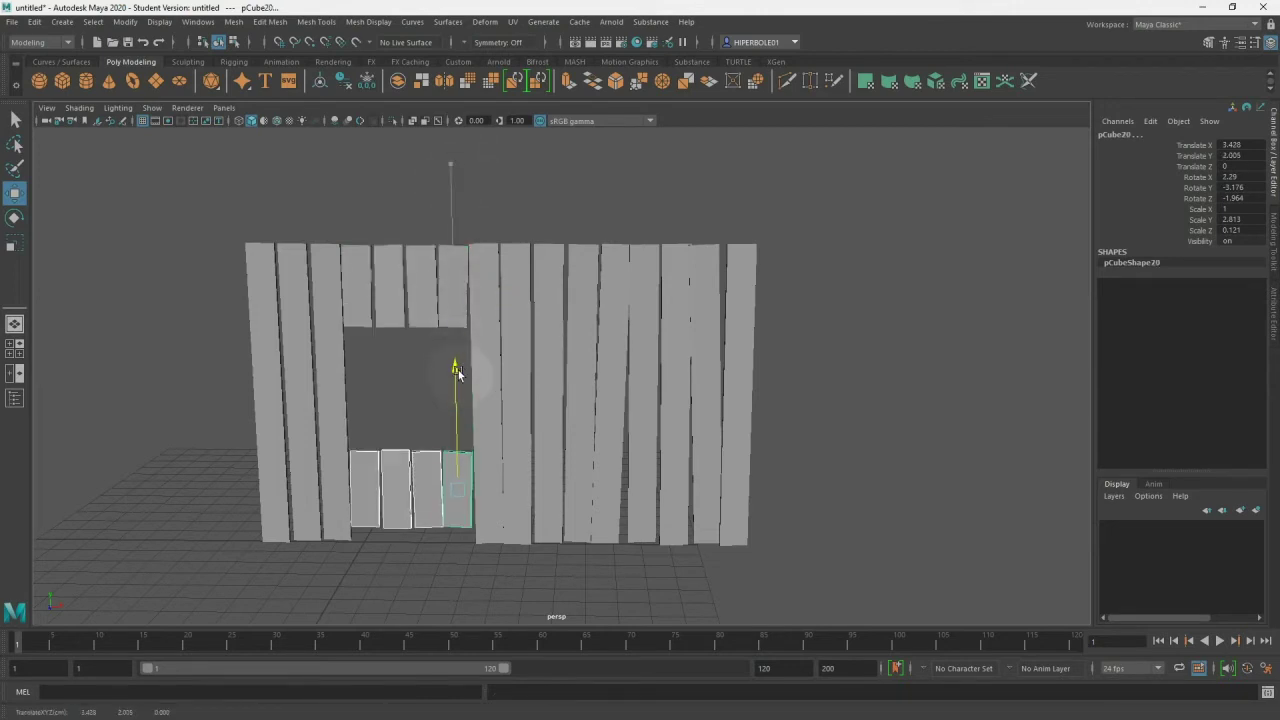
key(r)
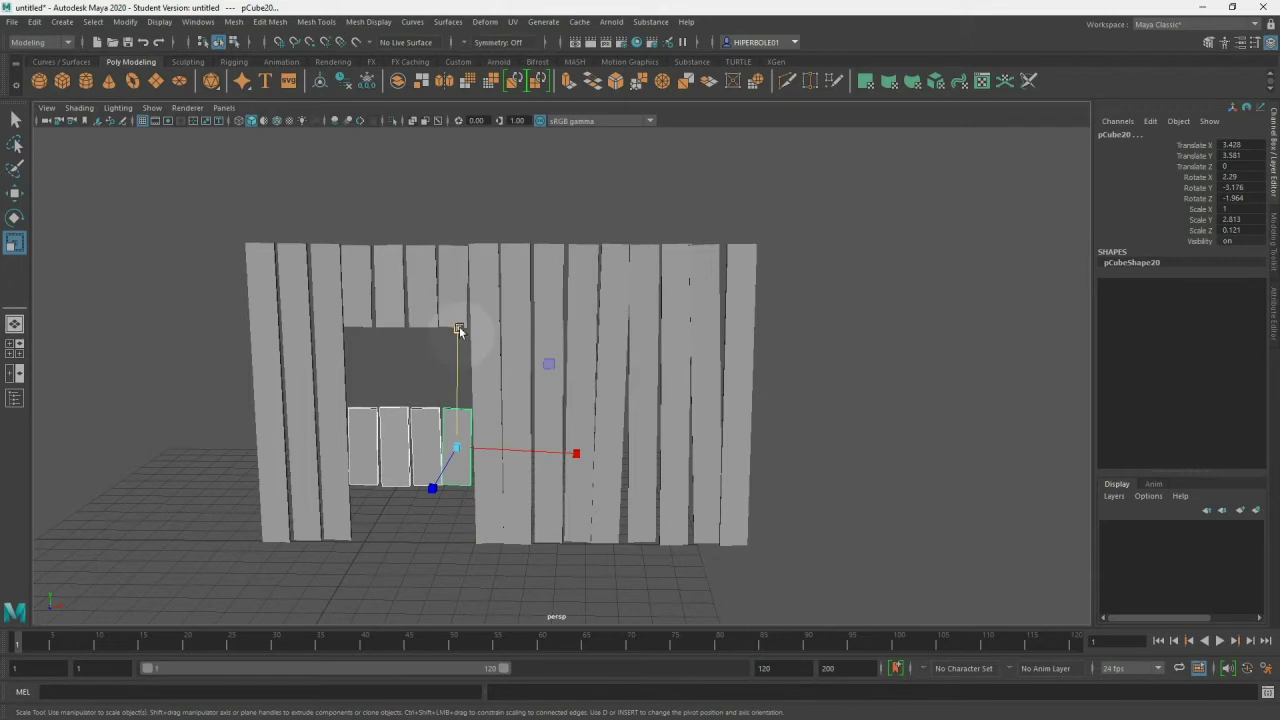
drag(455, 325, 461, 245)
key(w)
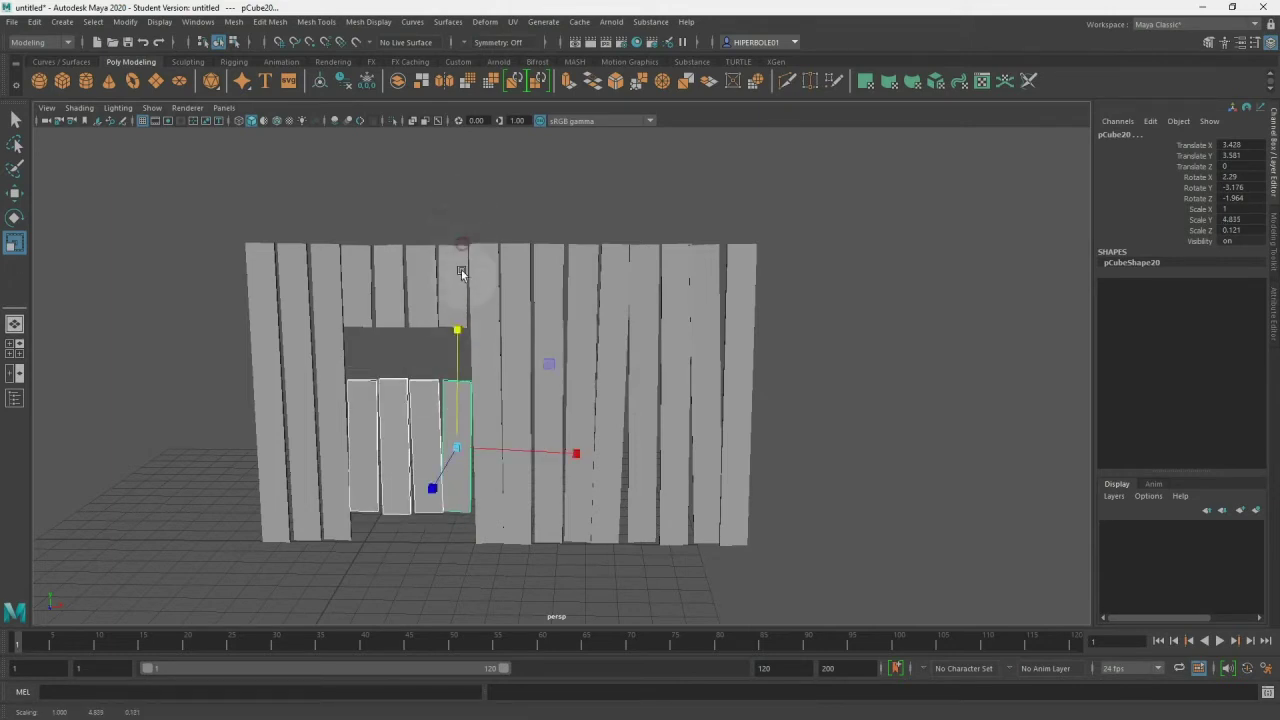
drag(452, 324, 456, 357)
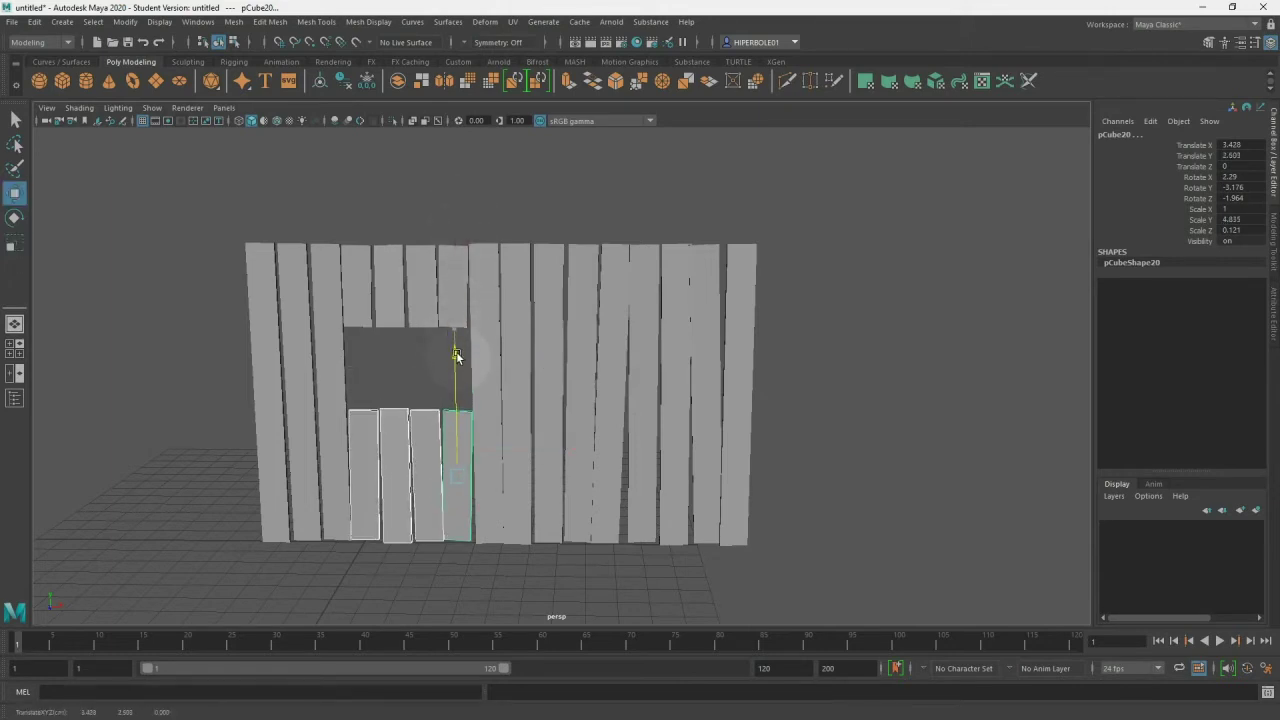
mouse_move(456, 357)
mouse_down()
mouse_move(429, 337)
mouse_move(414, 349)
mouse_up()
- Shorten the planks above and below the gap to size the window opening
drag(356, 226, 456, 298)
key(r)
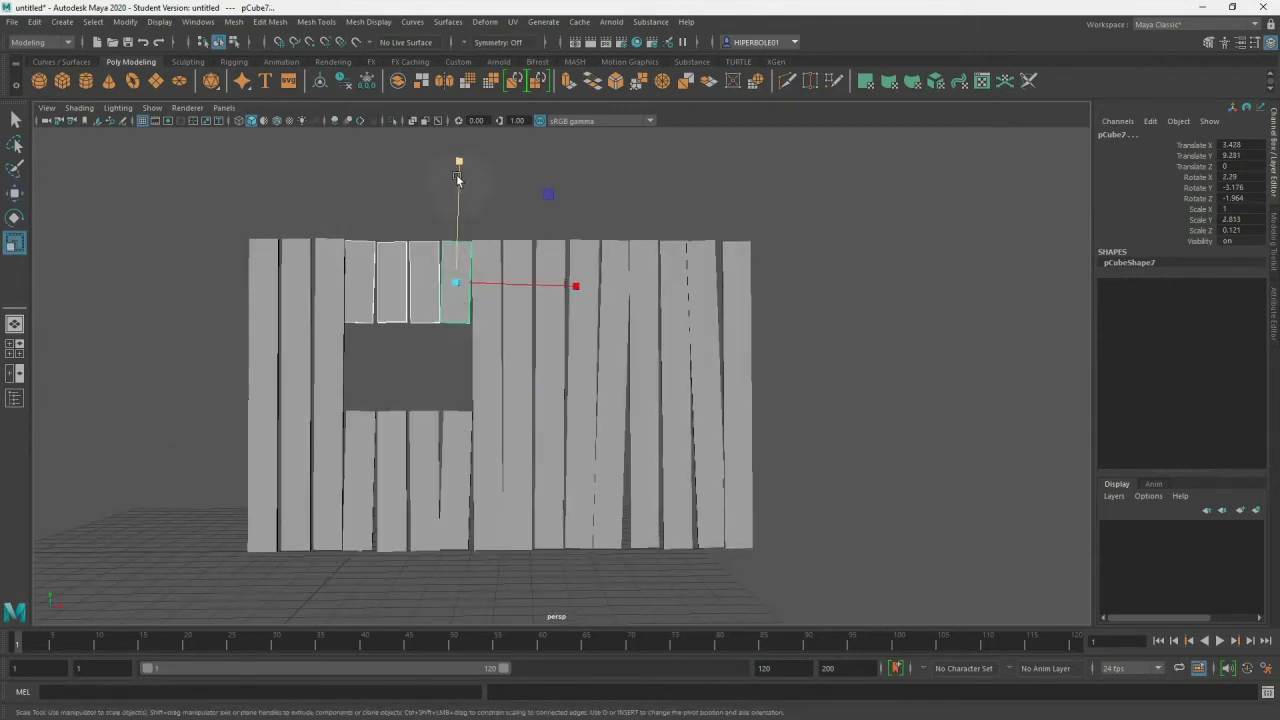
mouse_move(459, 164)
mouse_down()
mouse_move(460, 195)
mouse_move(456, 185)
mouse_up()
key(w)
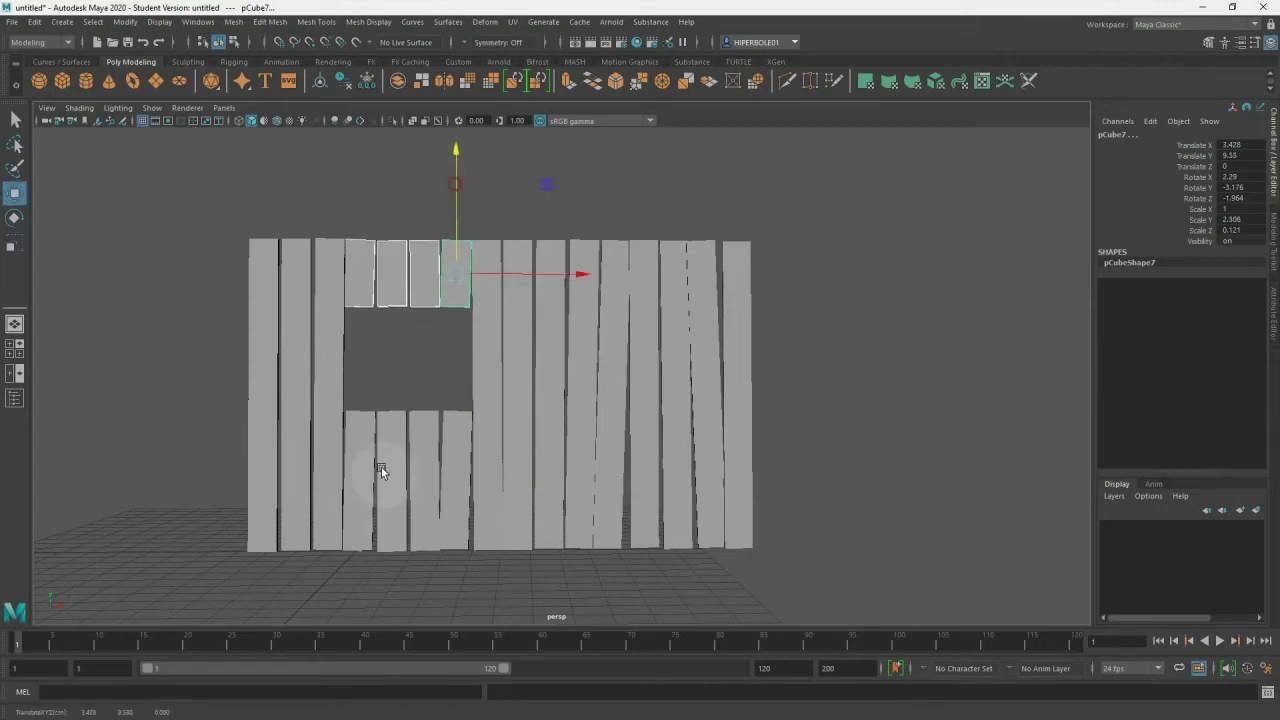
drag(361, 396, 451, 523)
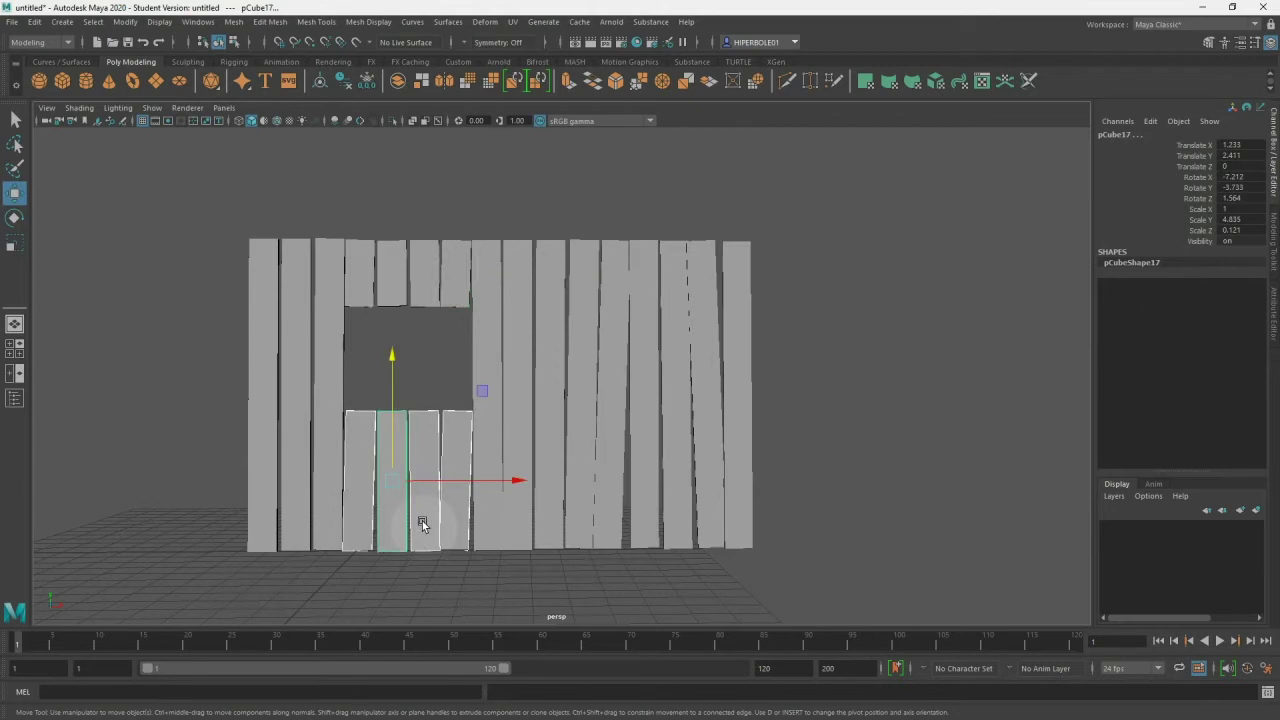
key(r)
mouse_move(393, 366)
mouse_down()
mouse_move(396, 377)
mouse_move(394, 366)
mouse_up()
key(w)
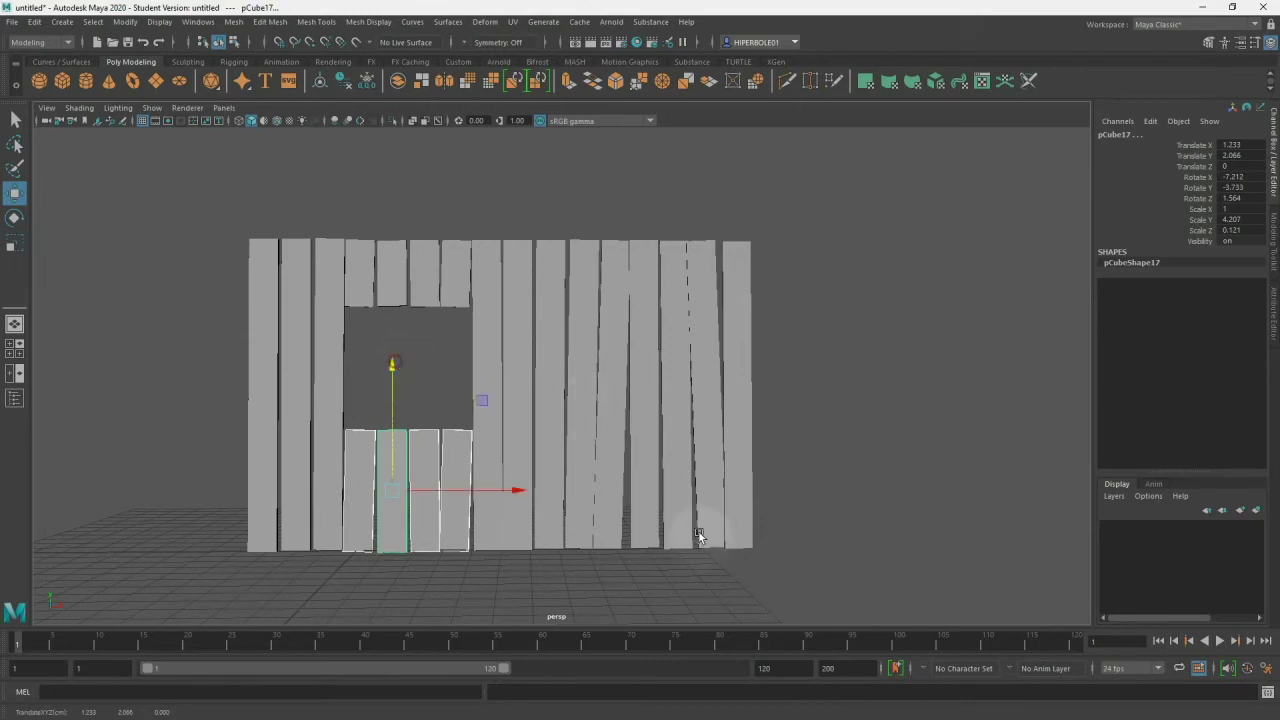
drag(589, 575, 673, 428)
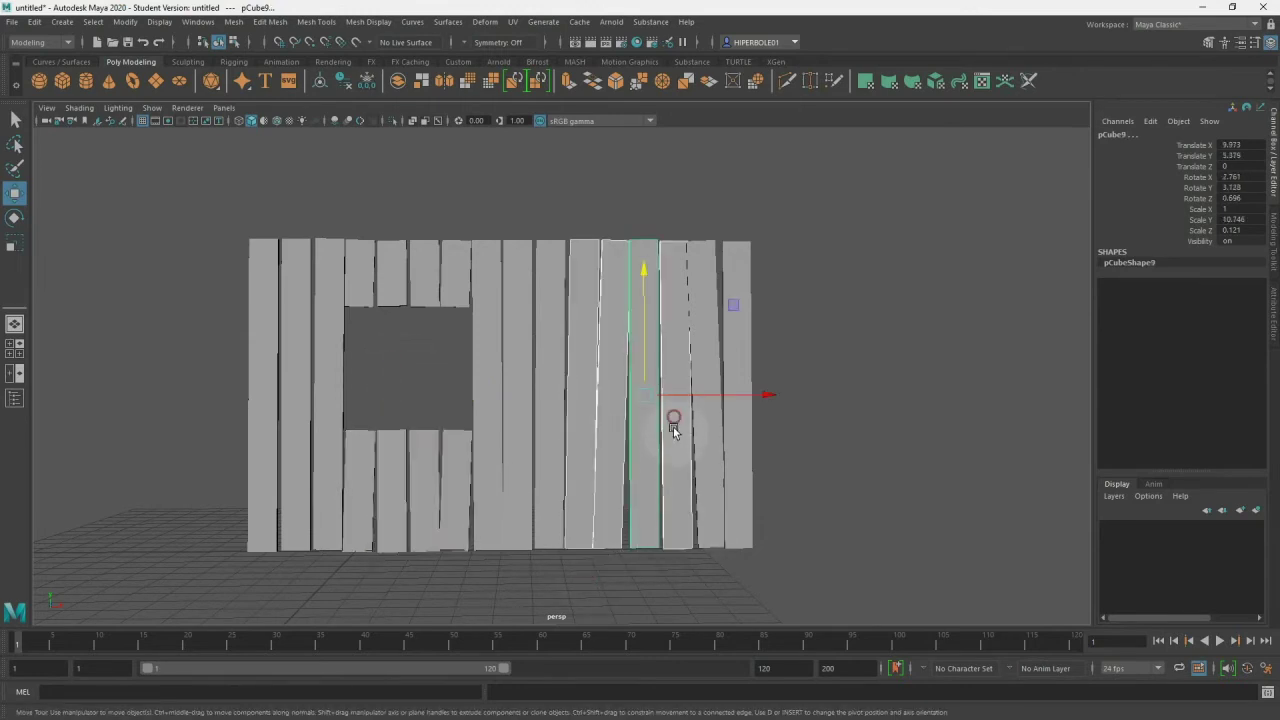
- Shorten the right-side planks to Scale Y 2.141 and raise them to the wall top above a doorway
key(r)
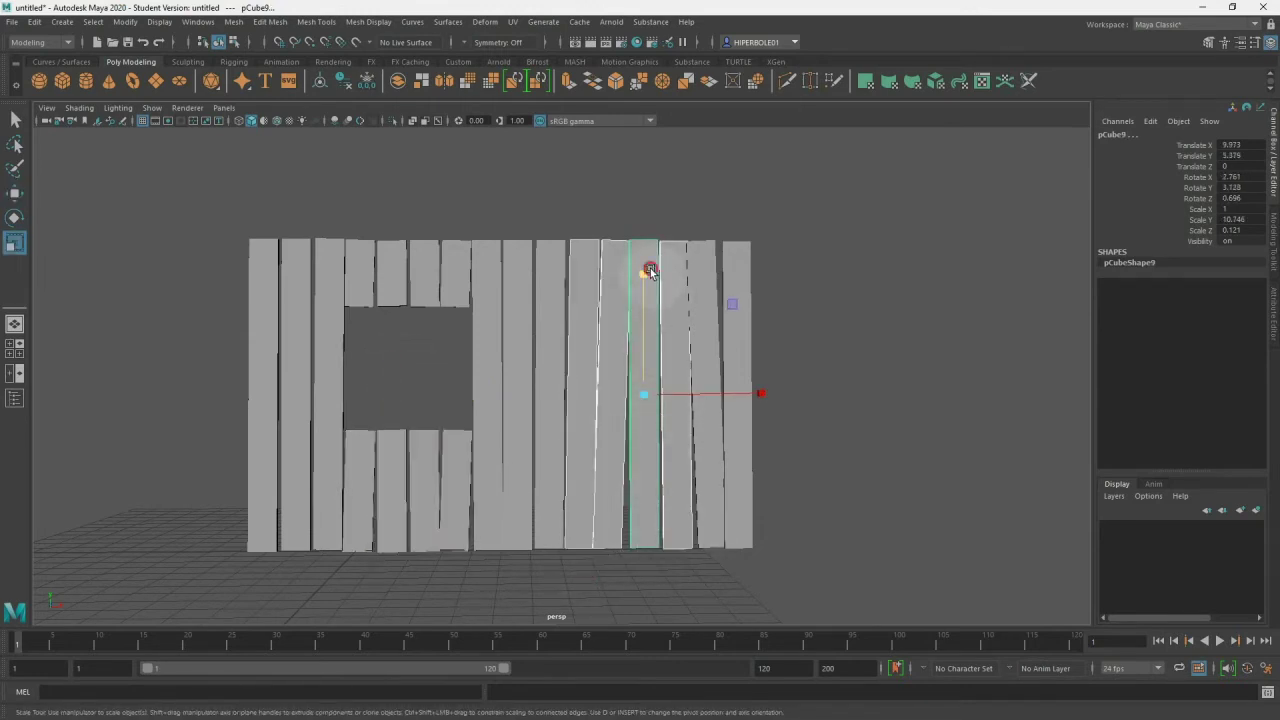
drag(650, 272, 648, 356)
drag(647, 360, 648, 362)
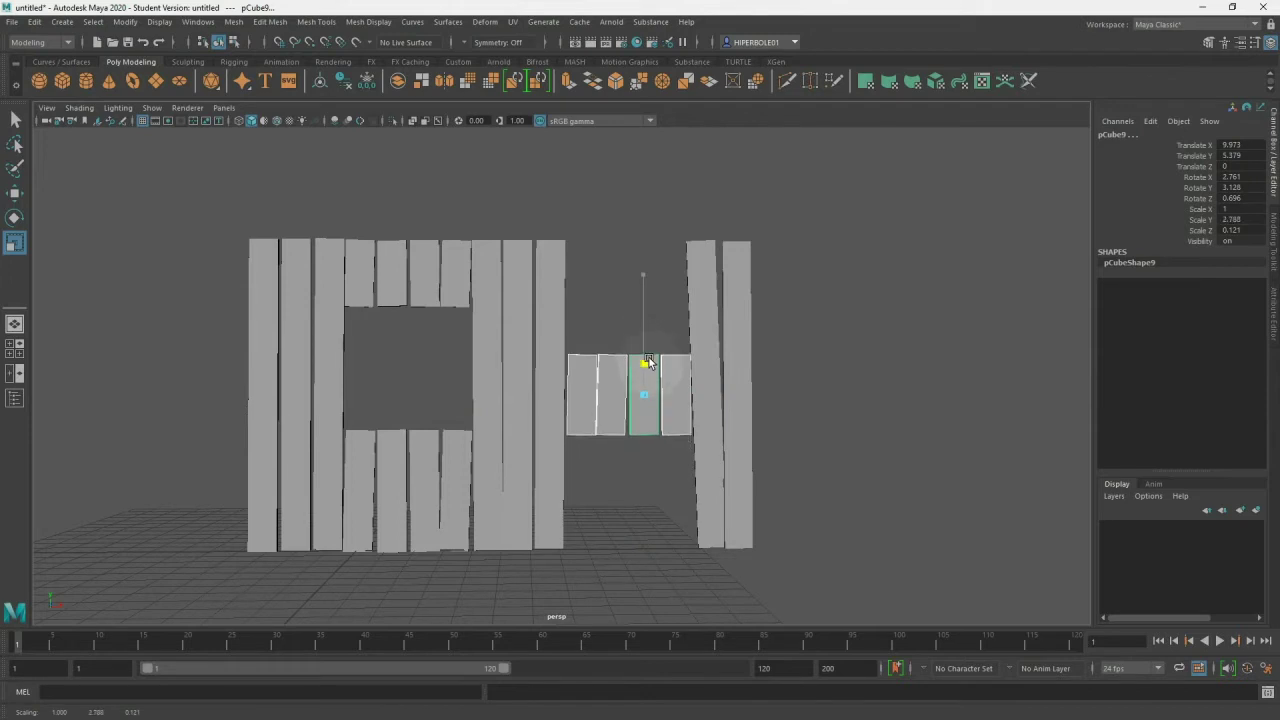
key(w)
drag(643, 318, 647, 205)
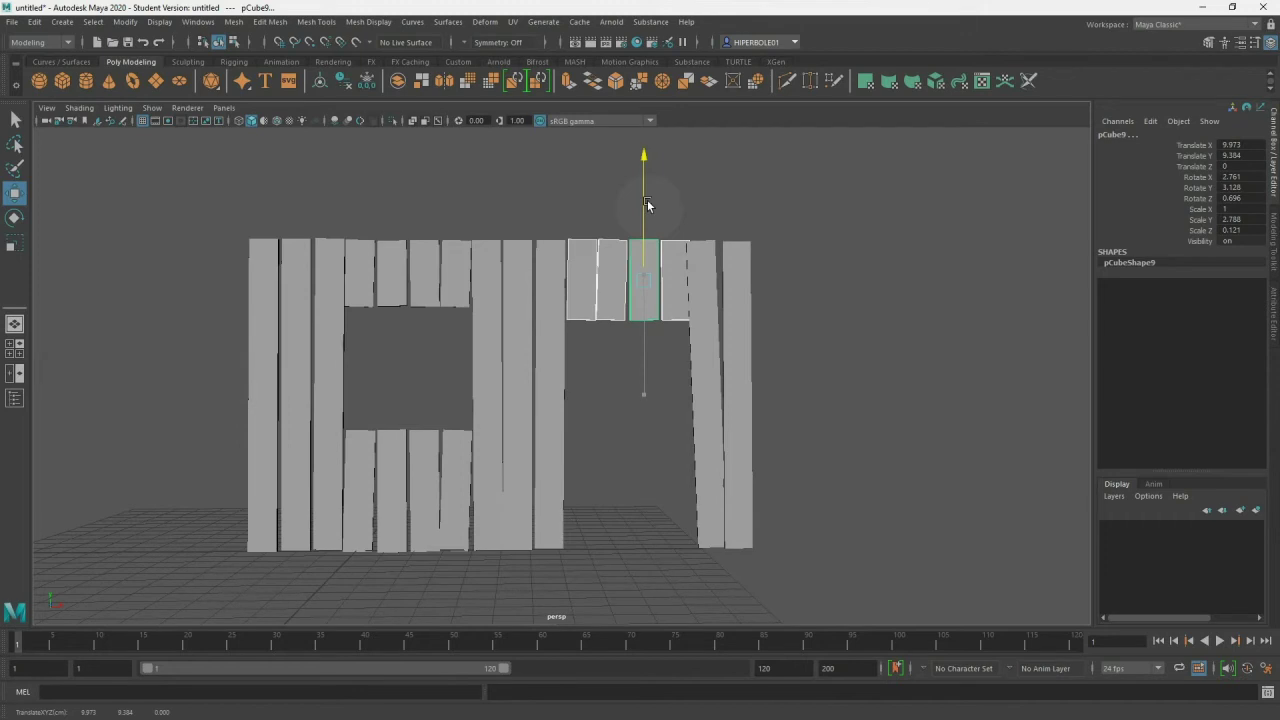
key(r)
drag(645, 160, 643, 207)
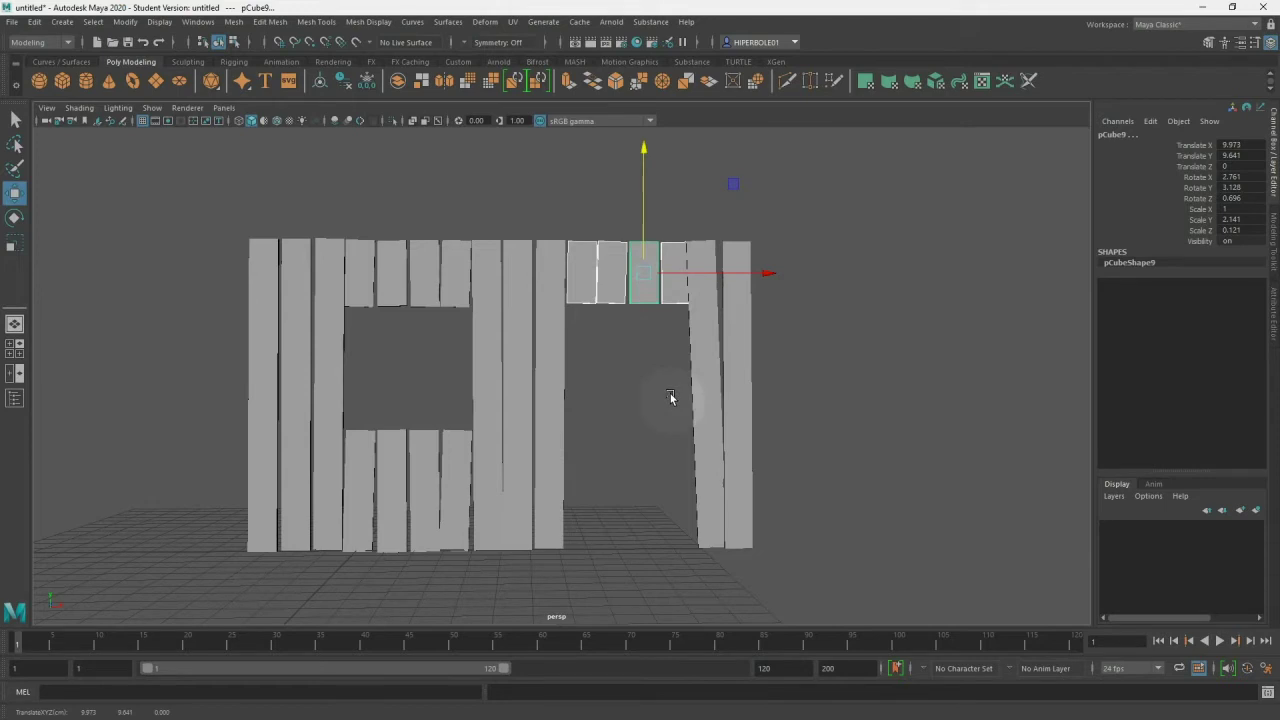
key(e)
key(r)
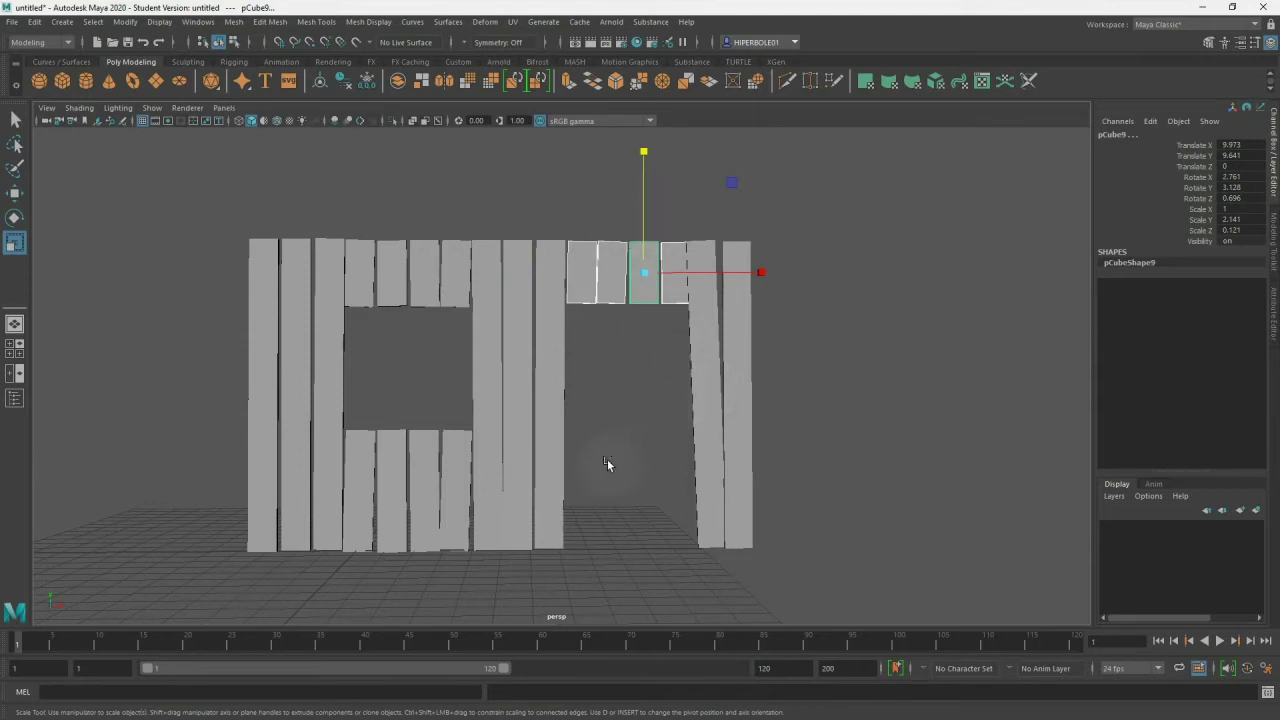
click(641, 505)
mouse_move(630, 535)
alt+mouse_down()
mouse_move(574, 555)
mouse_move(618, 589)
mouse_move(579, 556)
mouse_move(608, 554)
mouse_move(596, 527)
mouse_move(610, 515)
alt+mouse_up()
drag(840, 269, 170, 408)
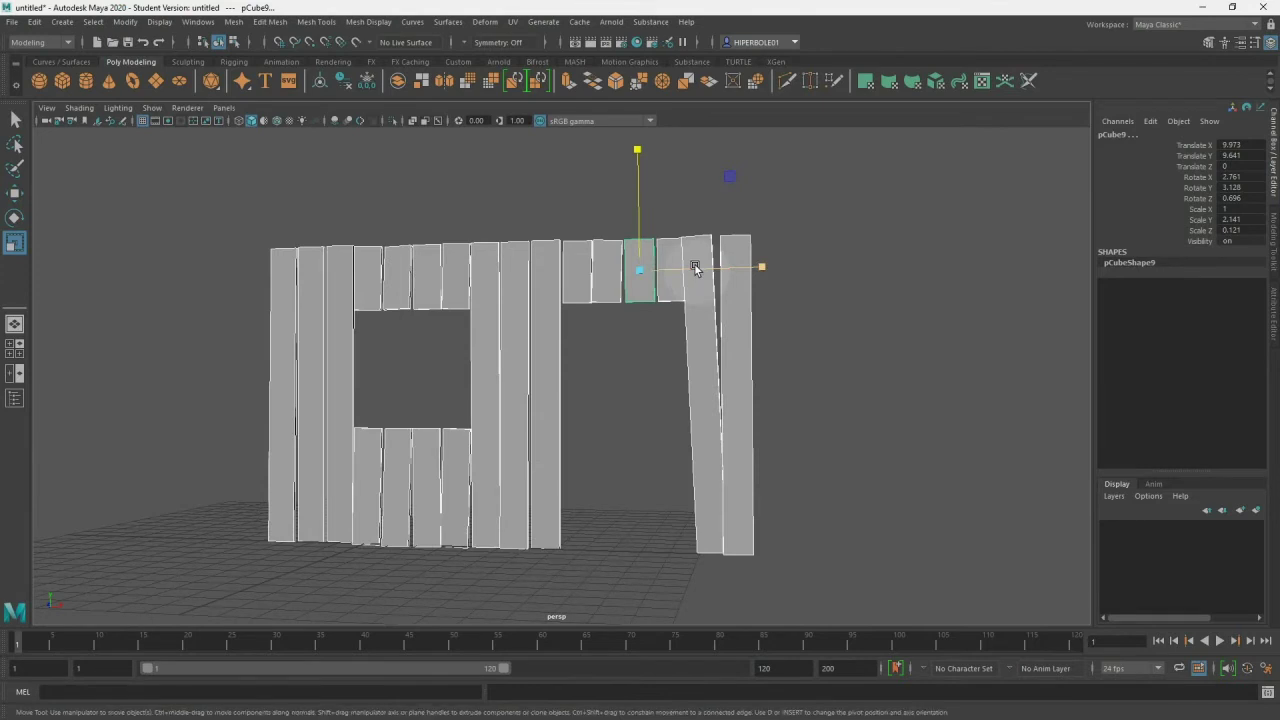
- Slide the doorway header planks left and stretch them taller
key(w)
drag(694, 266, 574, 277)
key(r)
drag(513, 174, 510, 147)
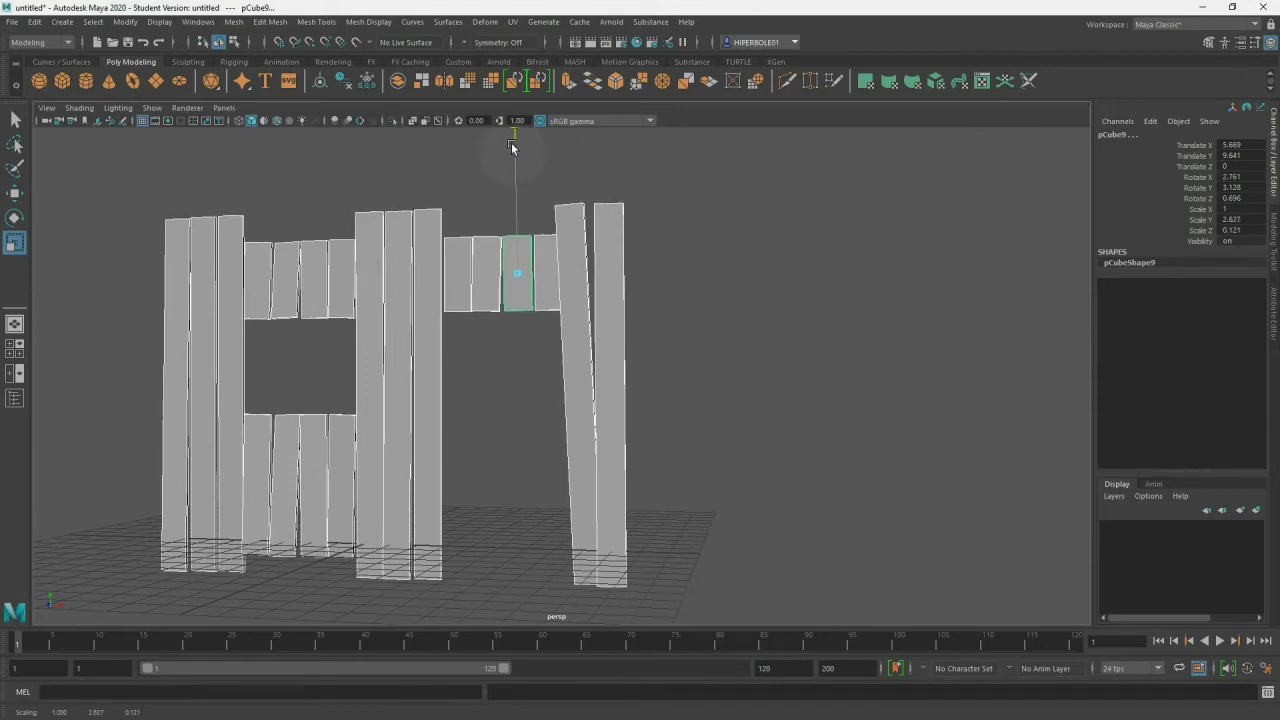
drag(510, 147, 512, 148)
- Enlarge the window by lowering its bottom planks and raising its top planks
drag(257, 393, 338, 524)
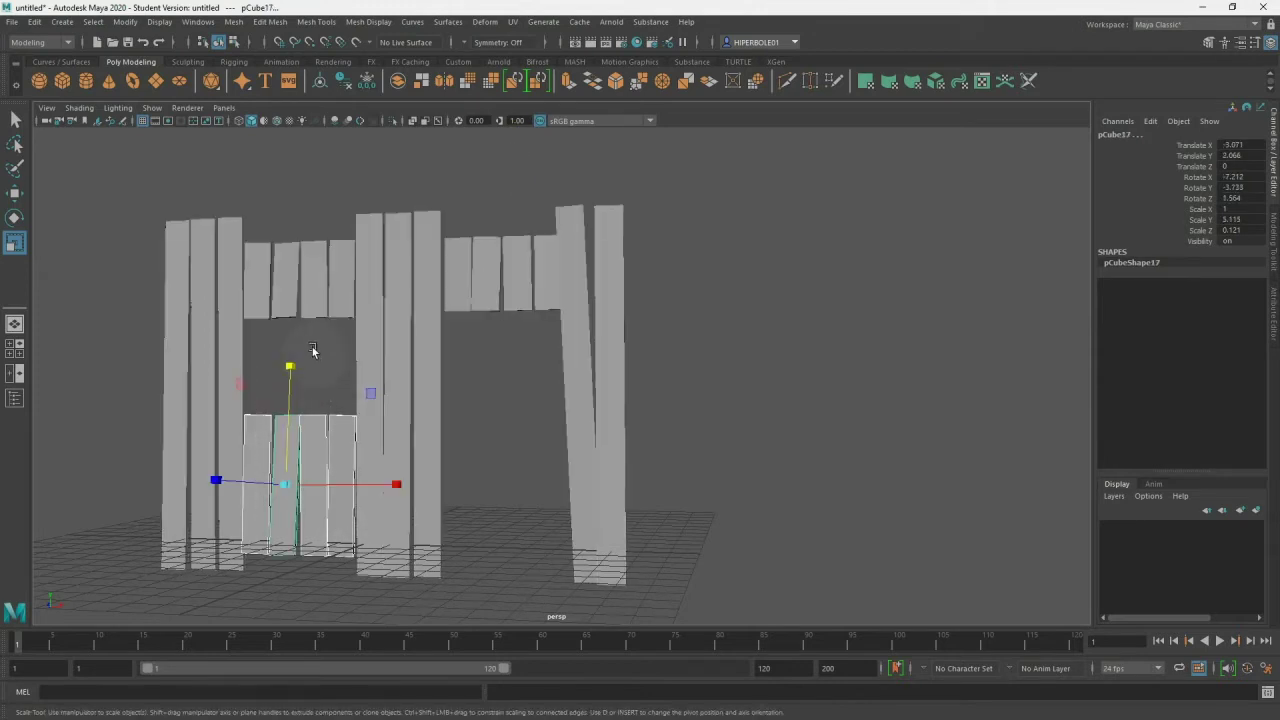
key(w)
drag(287, 365, 293, 380)
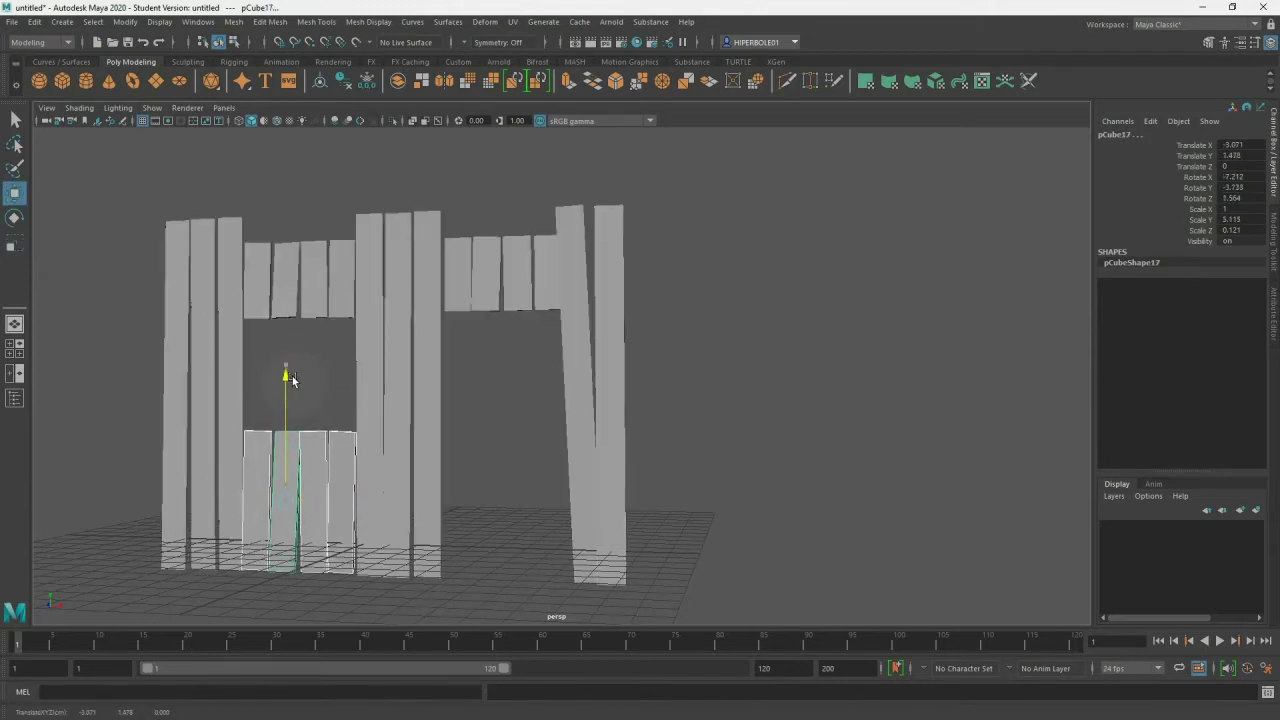
click(336, 300)
drag(339, 200, 339, 178)
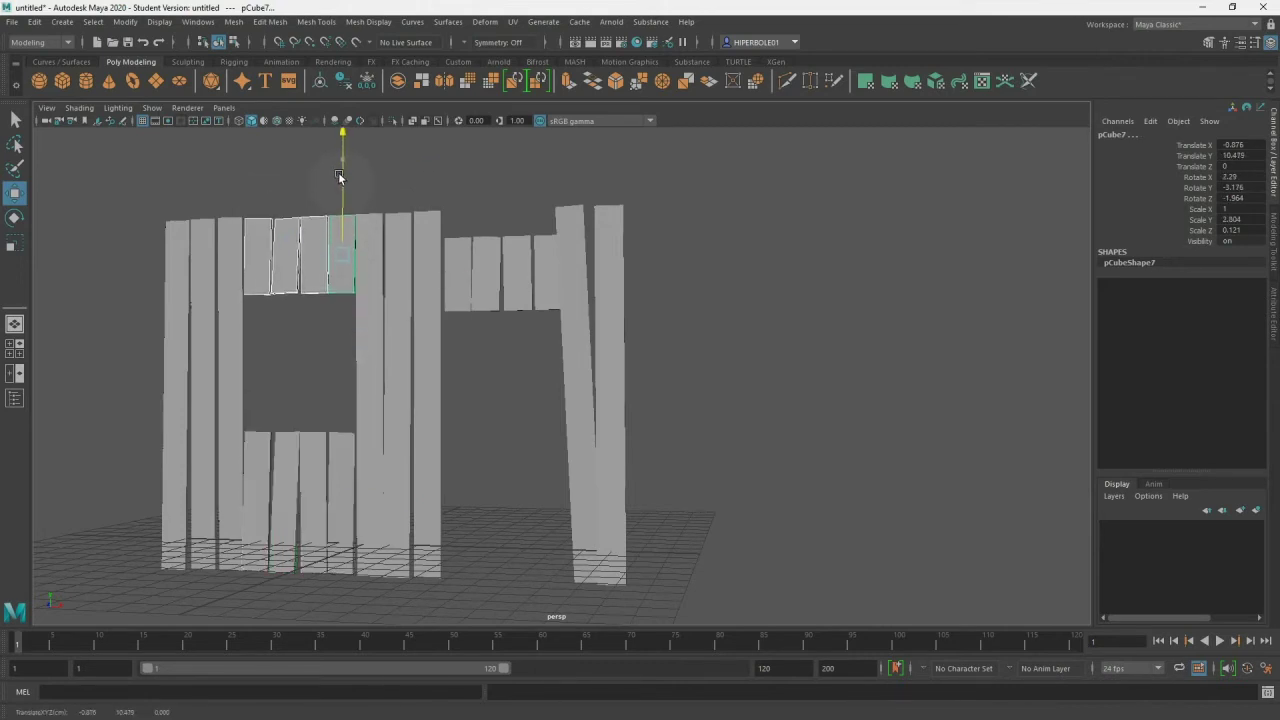
- Raise the doorway header planks level with the wall's top edge
click(537, 294)
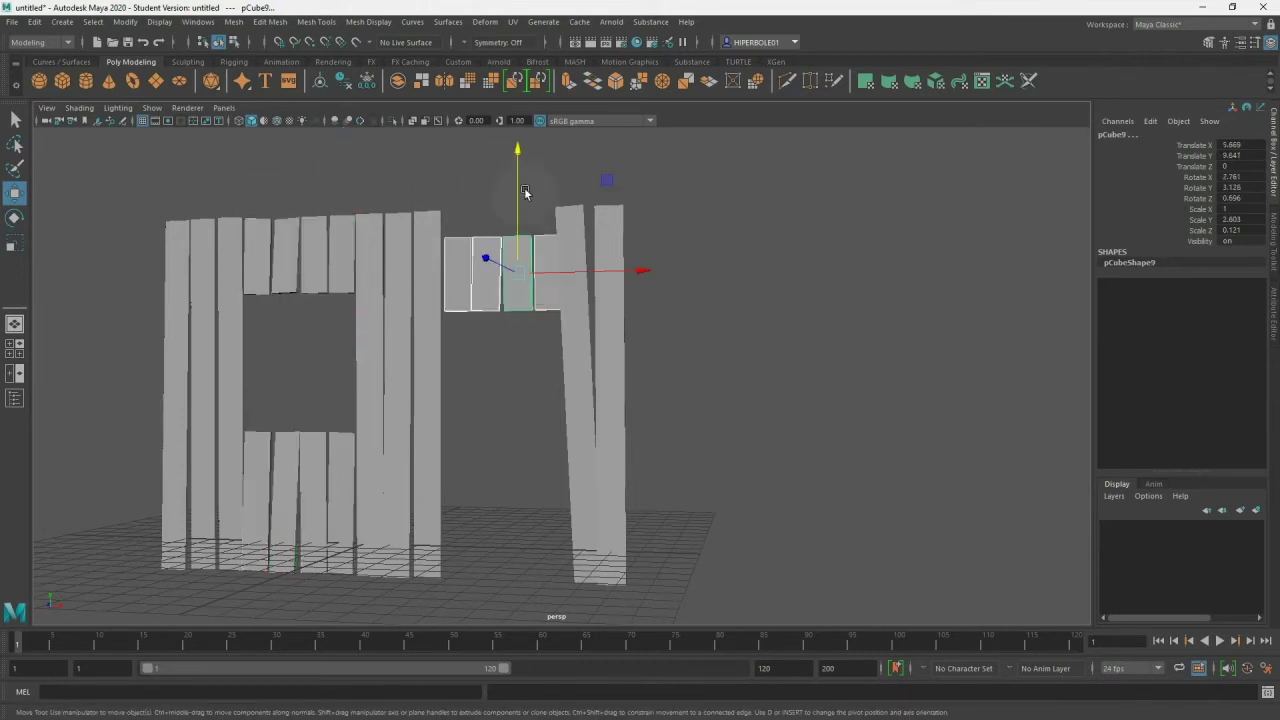
drag(515, 193, 507, 165)
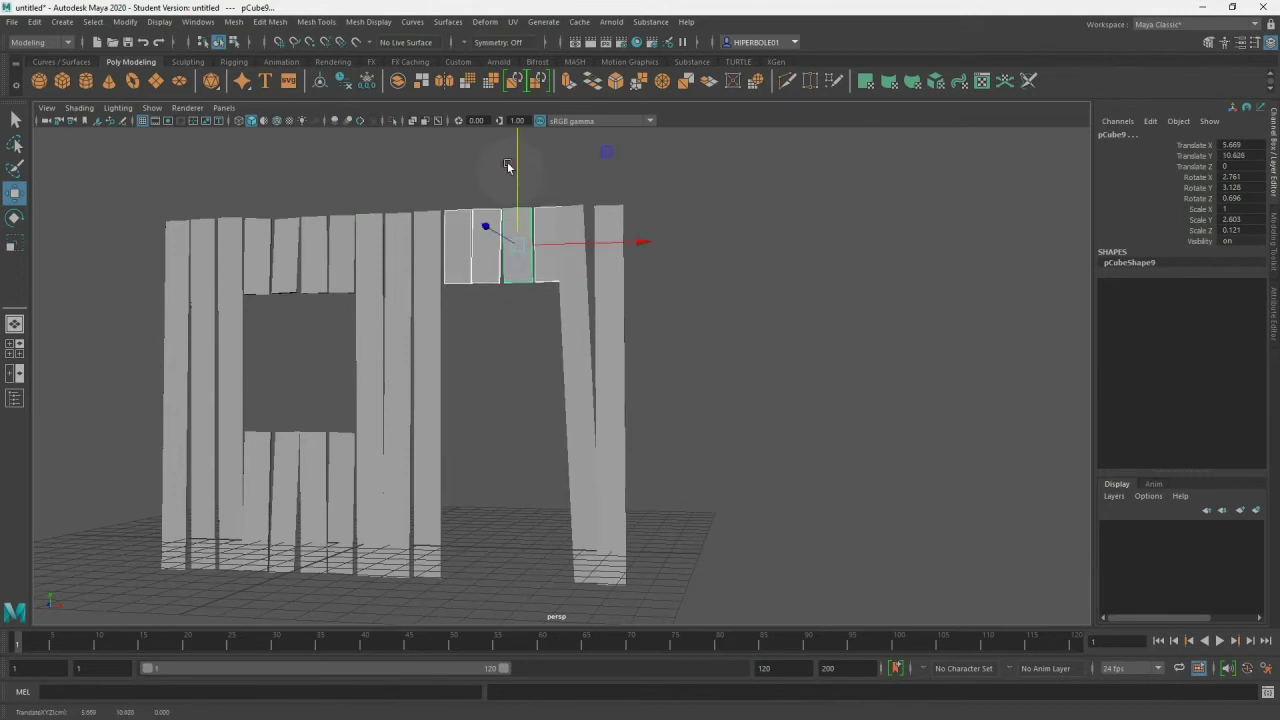
mouse_move(415, 329)
alt+mouse_down()
mouse_move(451, 336)
mouse_move(412, 345)
mouse_move(426, 359)
mouse_move(409, 344)
mouse_move(420, 357)
mouse_move(461, 355)
mouse_move(417, 337)
alt+mouse_up()
mouse_move(417, 337)
alt+middle_down()
mouse_move(677, 357)
mouse_move(600, 323)
alt+middle_up()
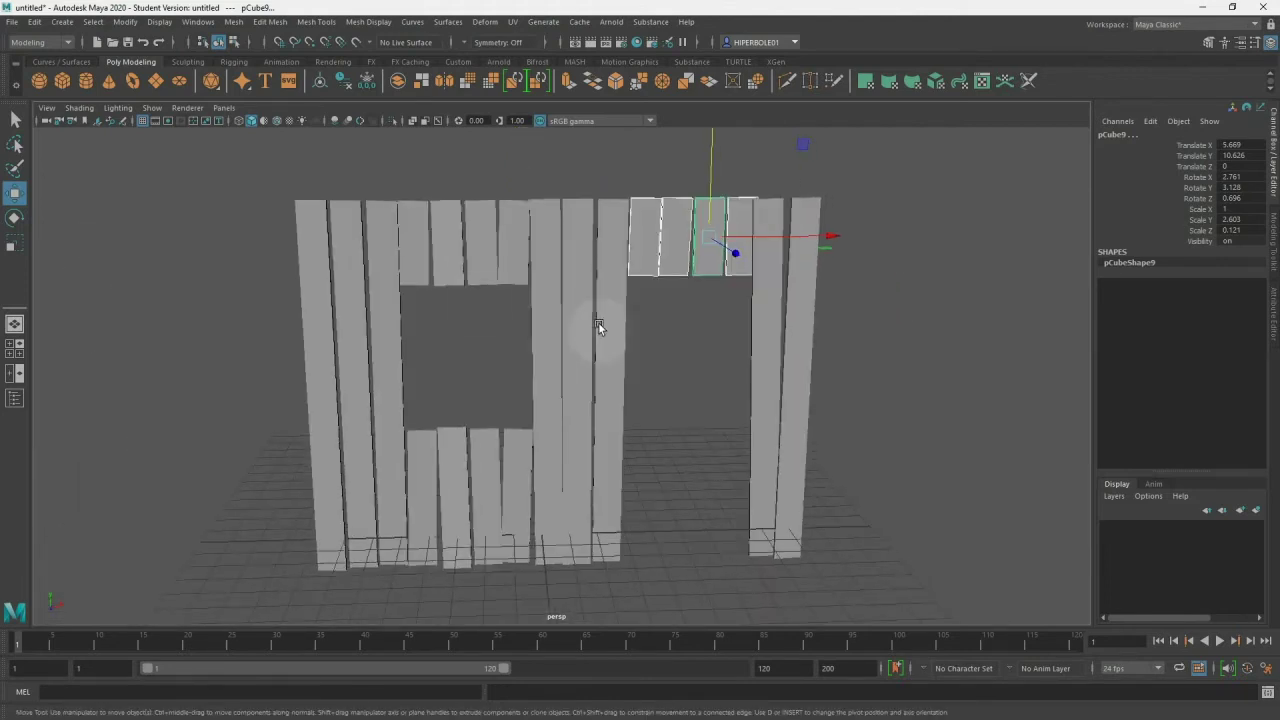
drag(282, 233, 390, 285)
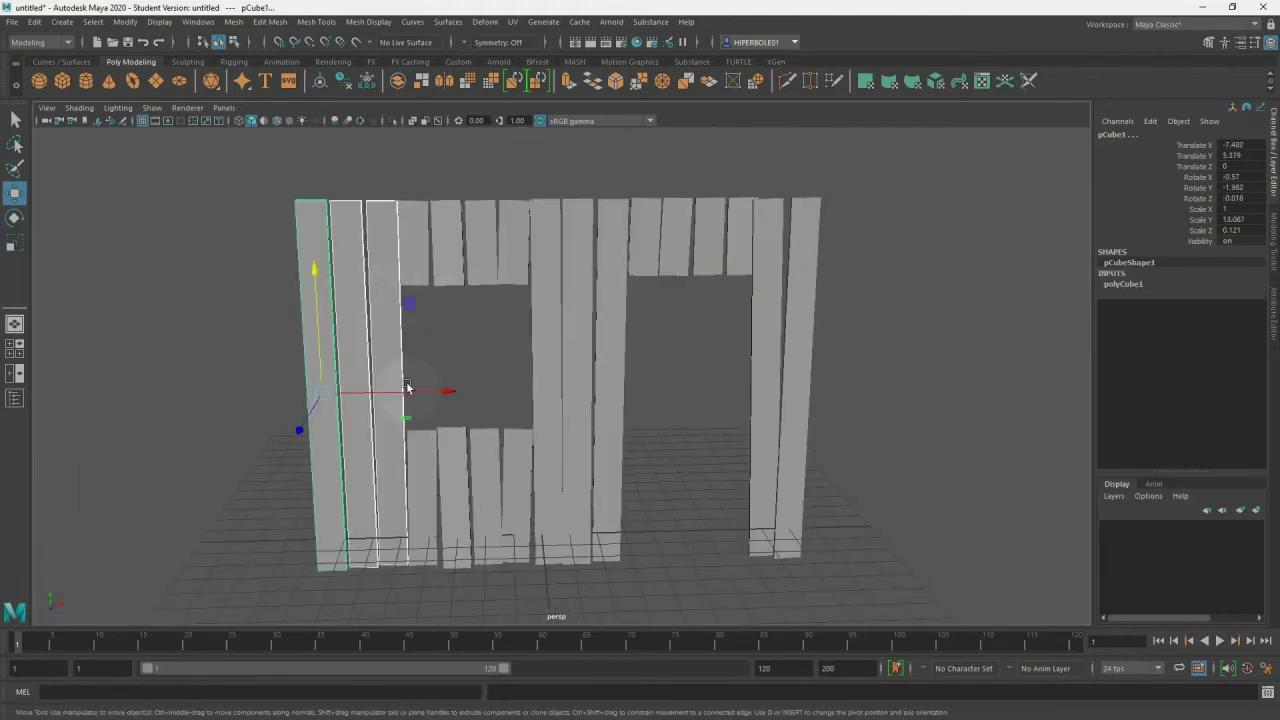
- Duplicate the three leftmost planks and shift the copies left of the wall
drag(420, 390, 316, 389)
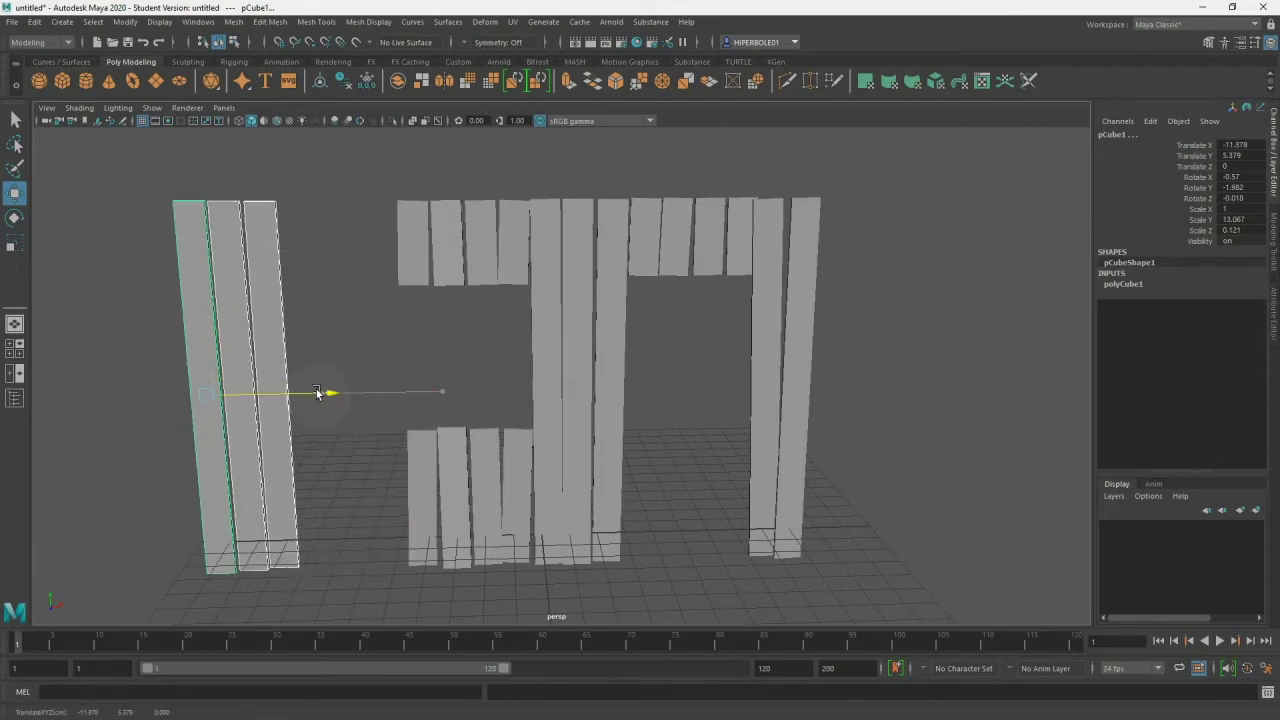
key(ctrl+z)
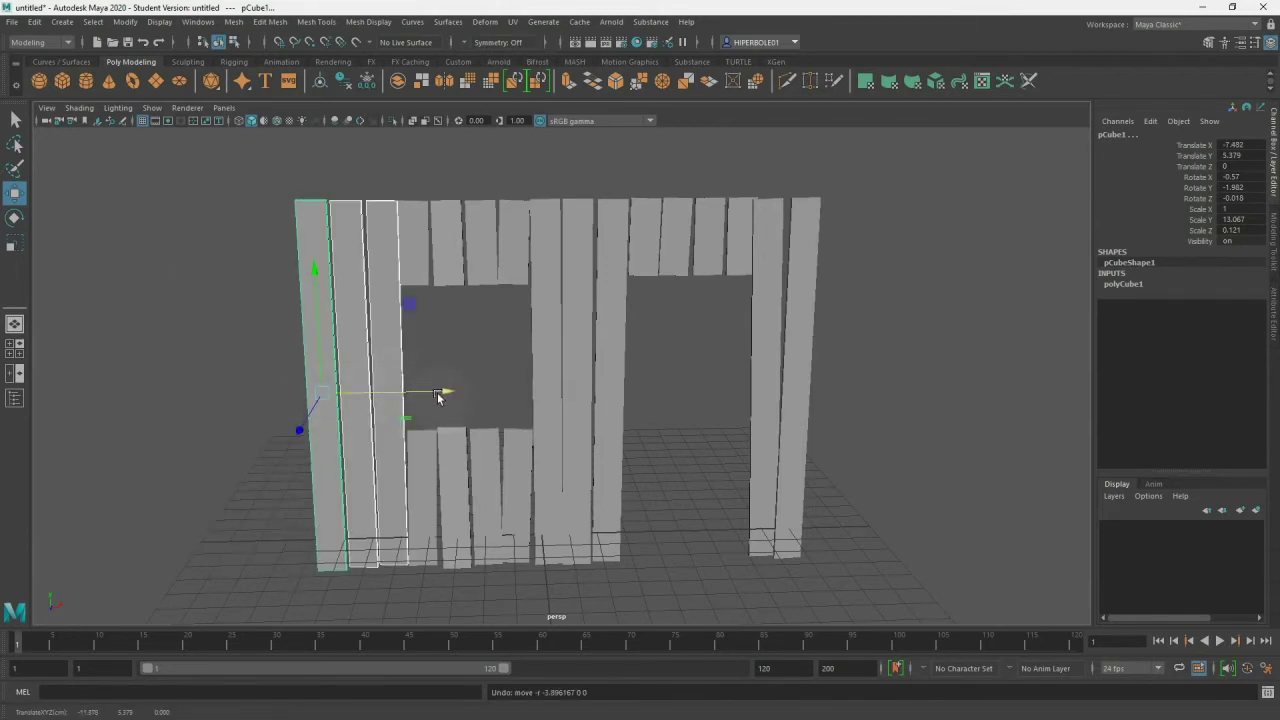
drag(438, 397, 276, 395)
key(ctrl+z)
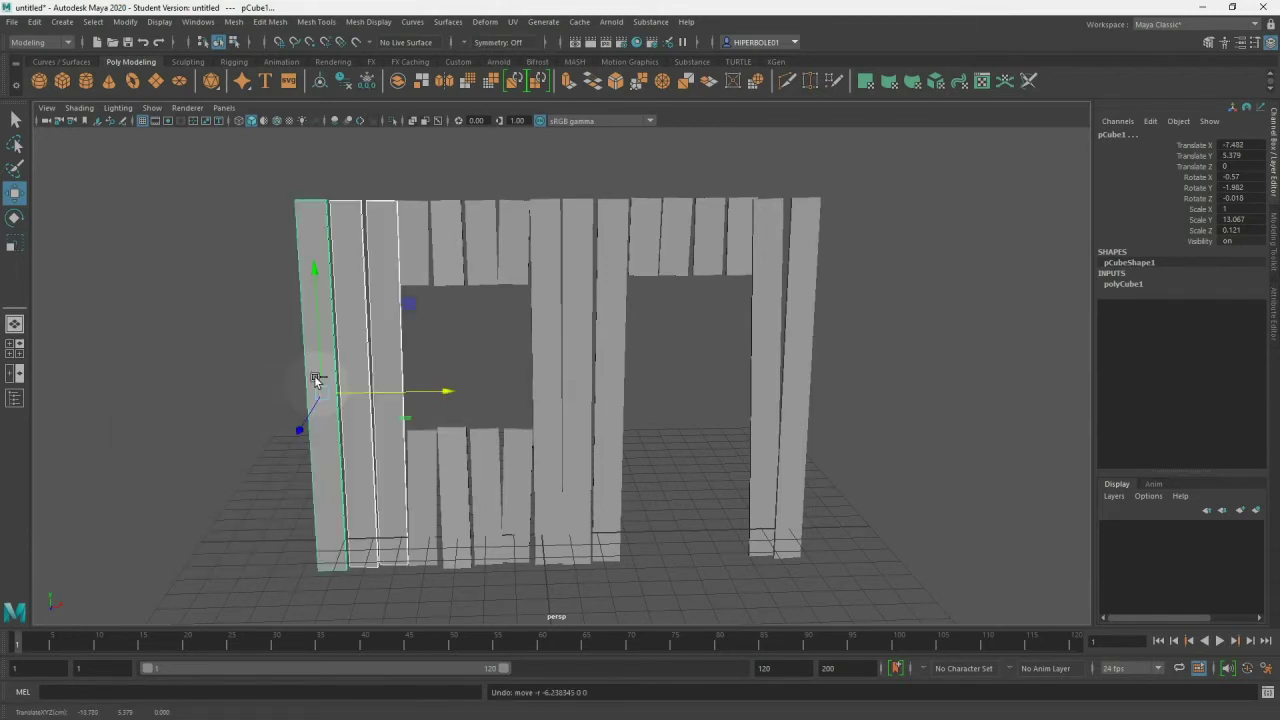
key(ctrl+d)
drag(443, 392, 342, 398)
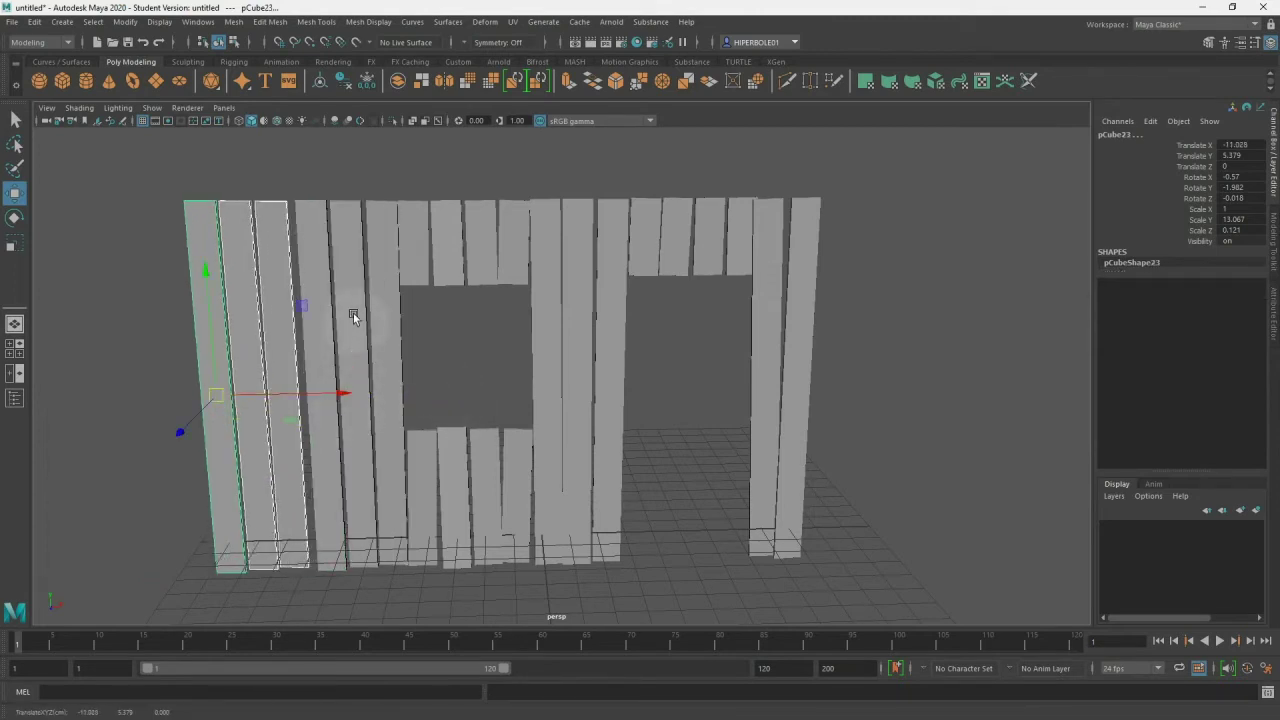
- In top view, rotate the copies 90° and place them at the wall's left corner
key(space)
drag(270, 375, 258, 357)
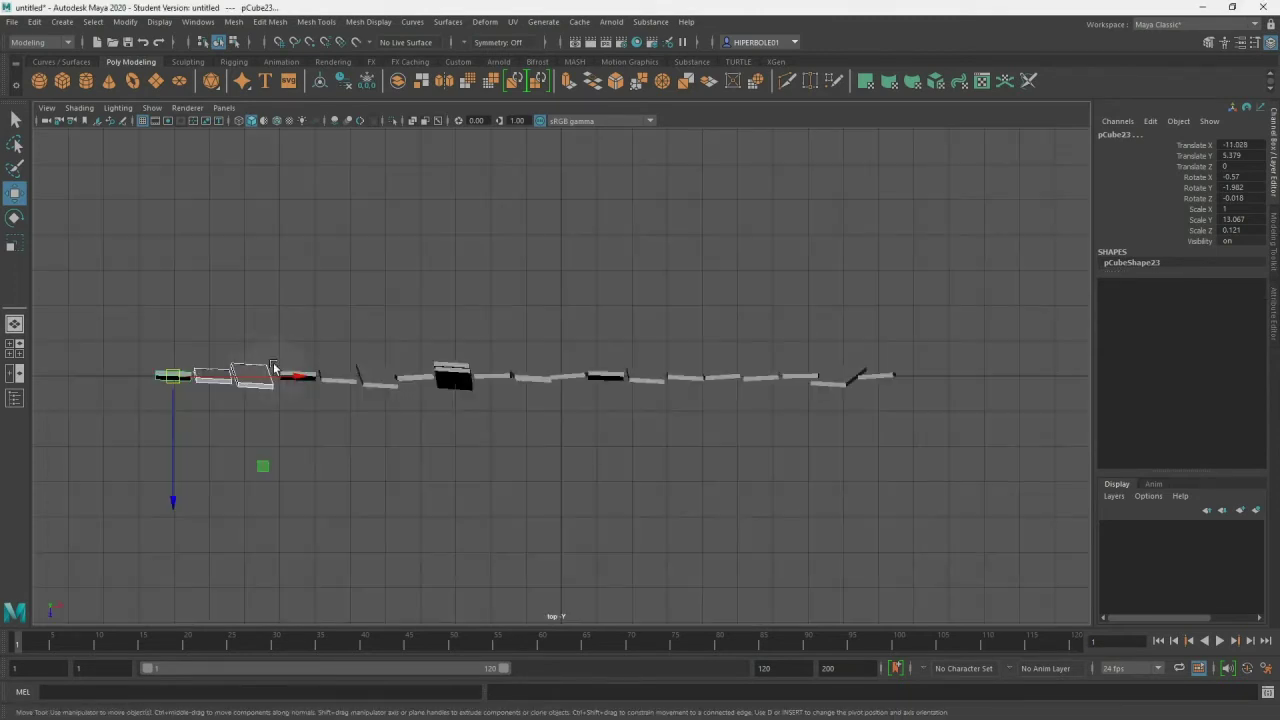
mouse_move(274, 368)
alt+middle_down()
mouse_move(480, 420)
mouse_move(497, 410)
alt+middle_up()
key(e)
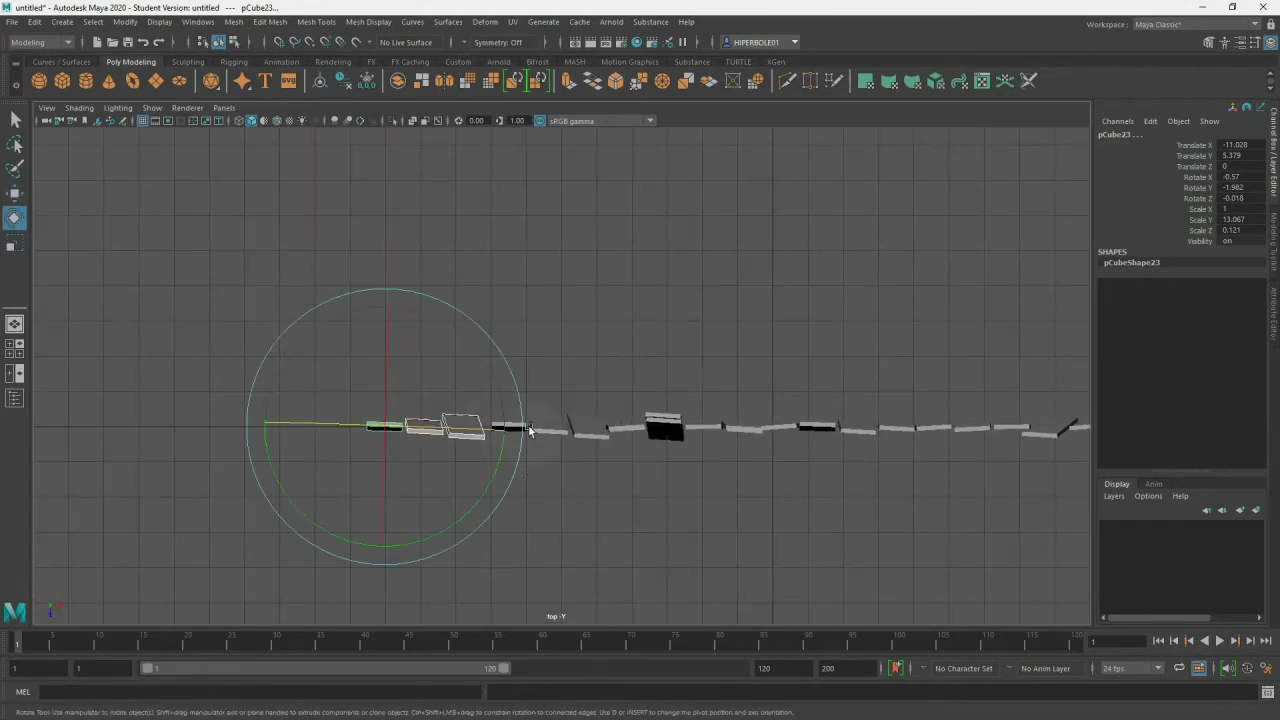
mouse_move(492, 482)
mouse_down()
mouse_move(360, 538)
mouse_move(337, 528)
mouse_up()
key(w)
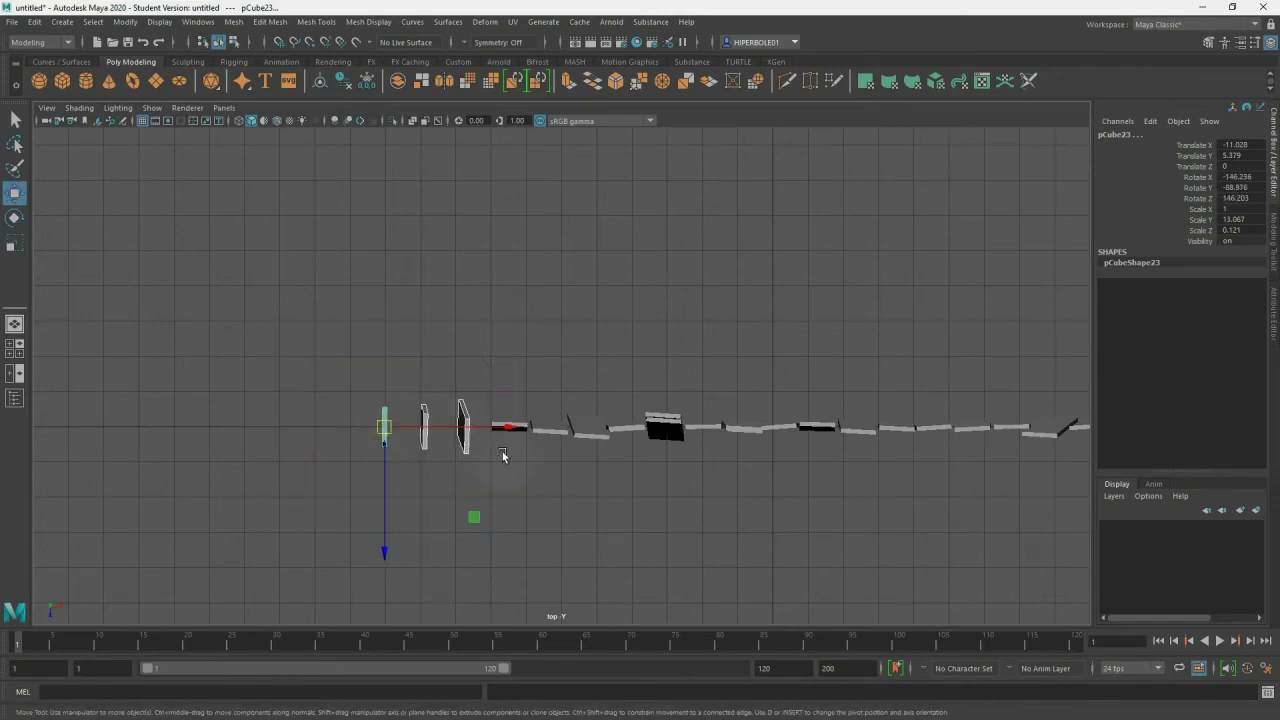
drag(381, 512, 384, 479)
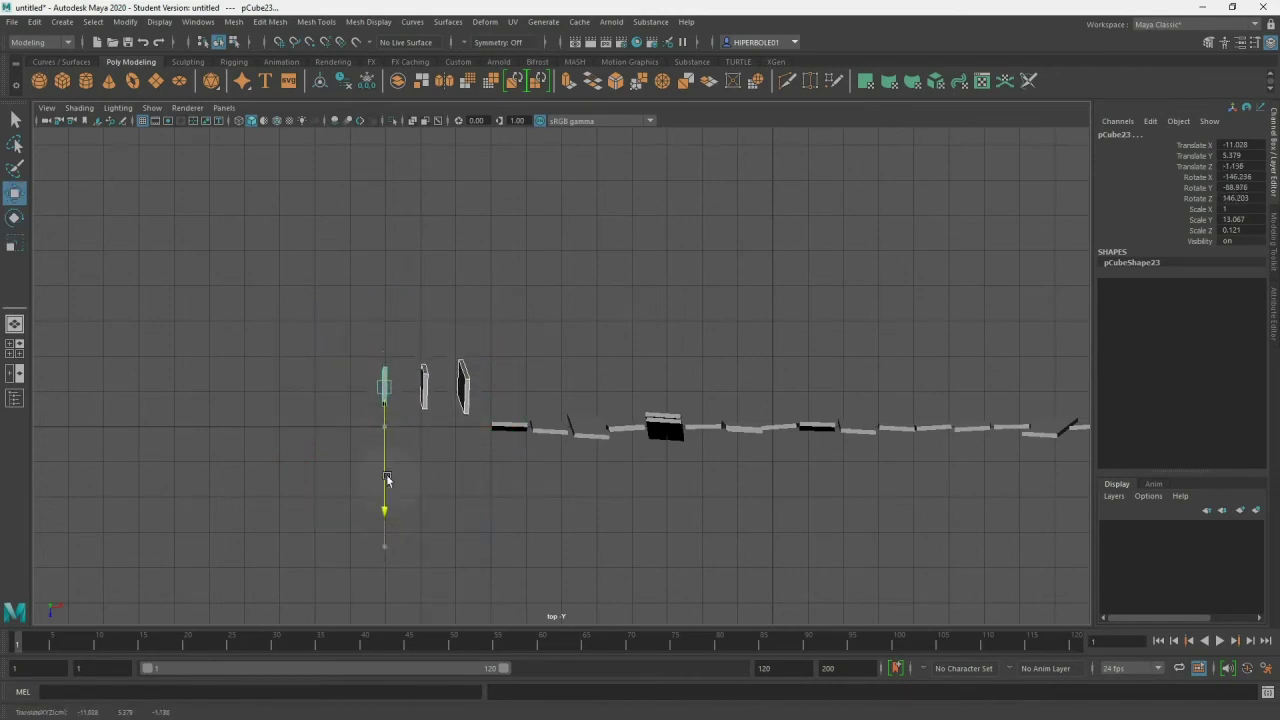
drag(489, 396, 513, 405)
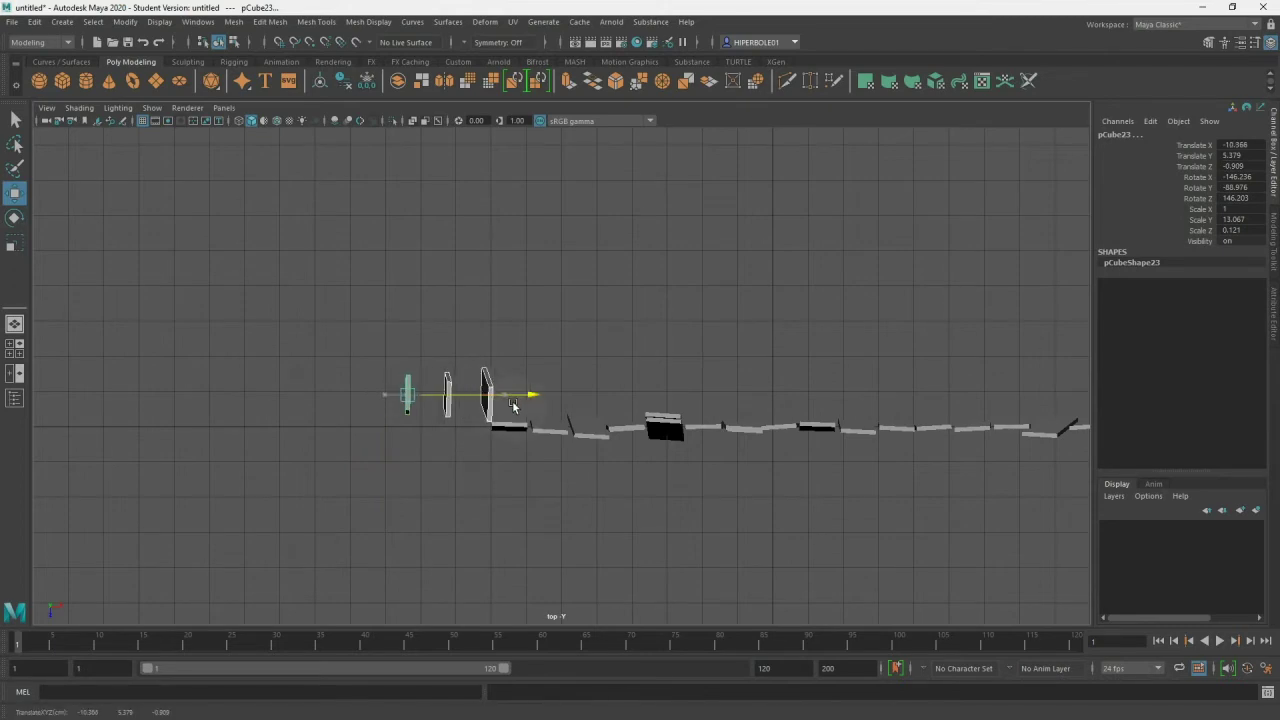
- Adjust two side-wall planks individually so they line up along the side wall
click(475, 350)
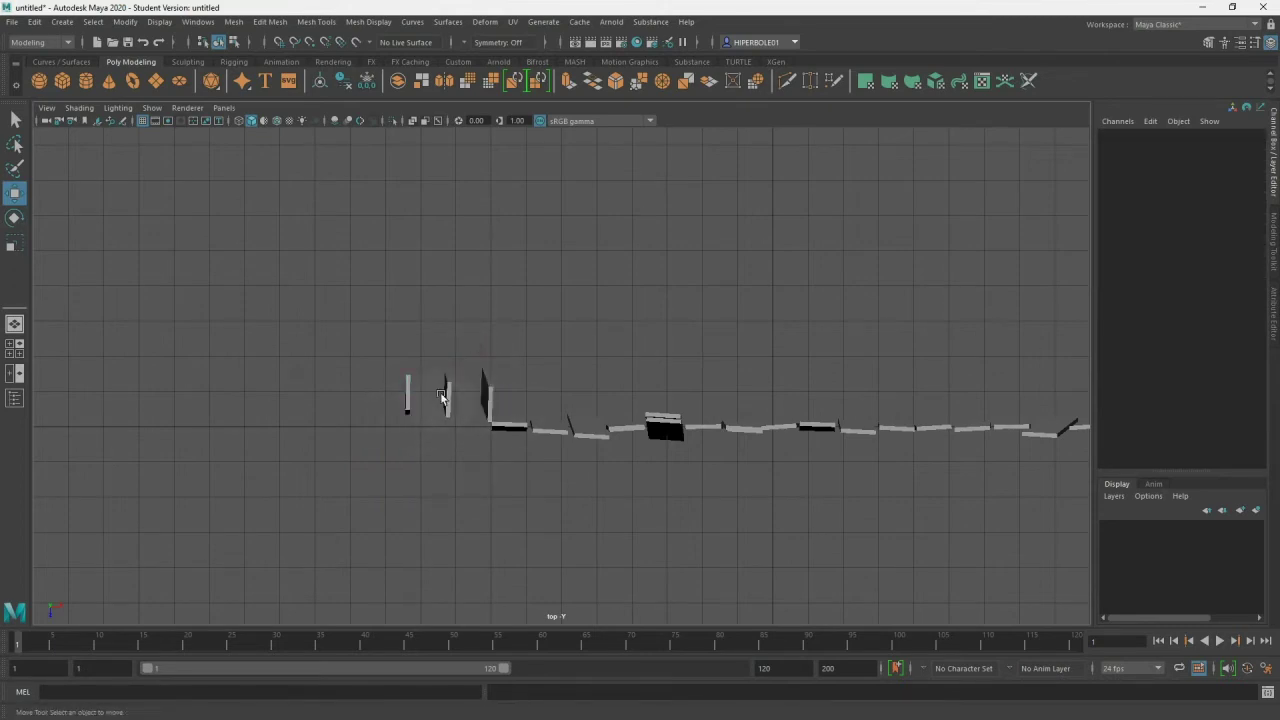
mouse_move(395, 349)
mouse_down()
mouse_move(461, 432)
mouse_move(449, 413)
mouse_up()
drag(474, 347, 513, 354)
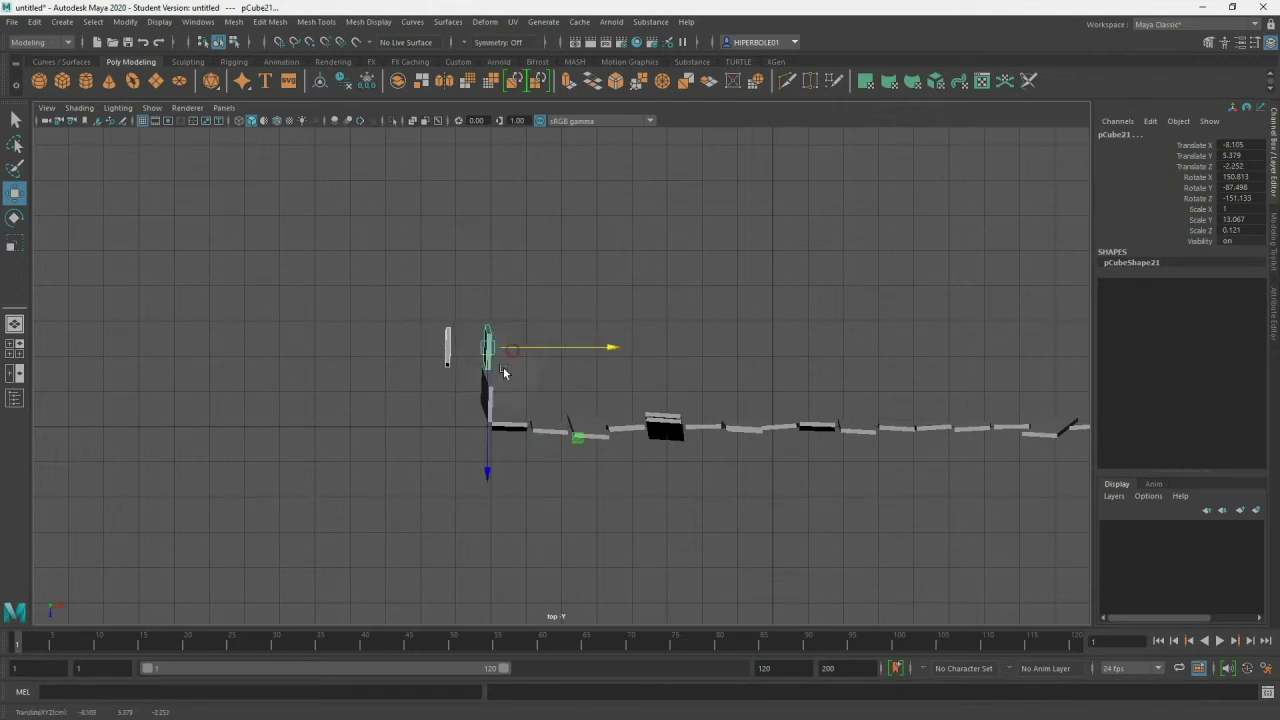
drag(492, 416, 492, 428)
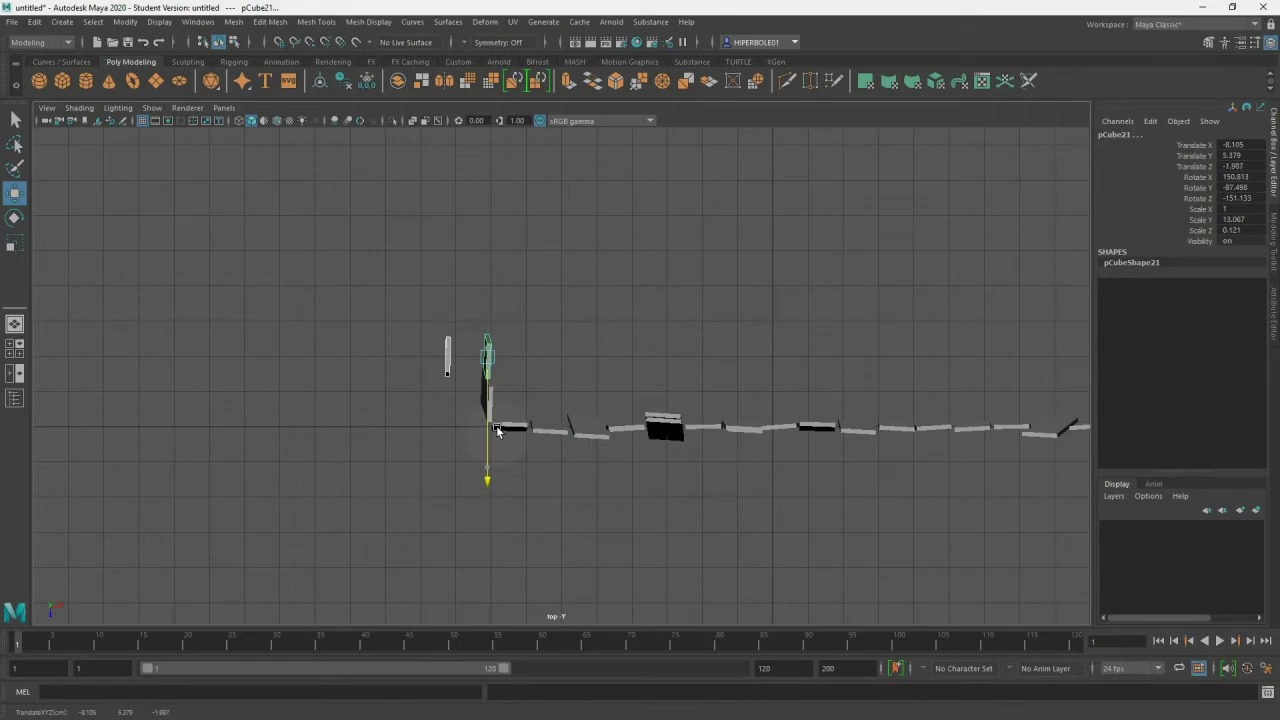
click(448, 362)
drag(450, 433, 447, 407)
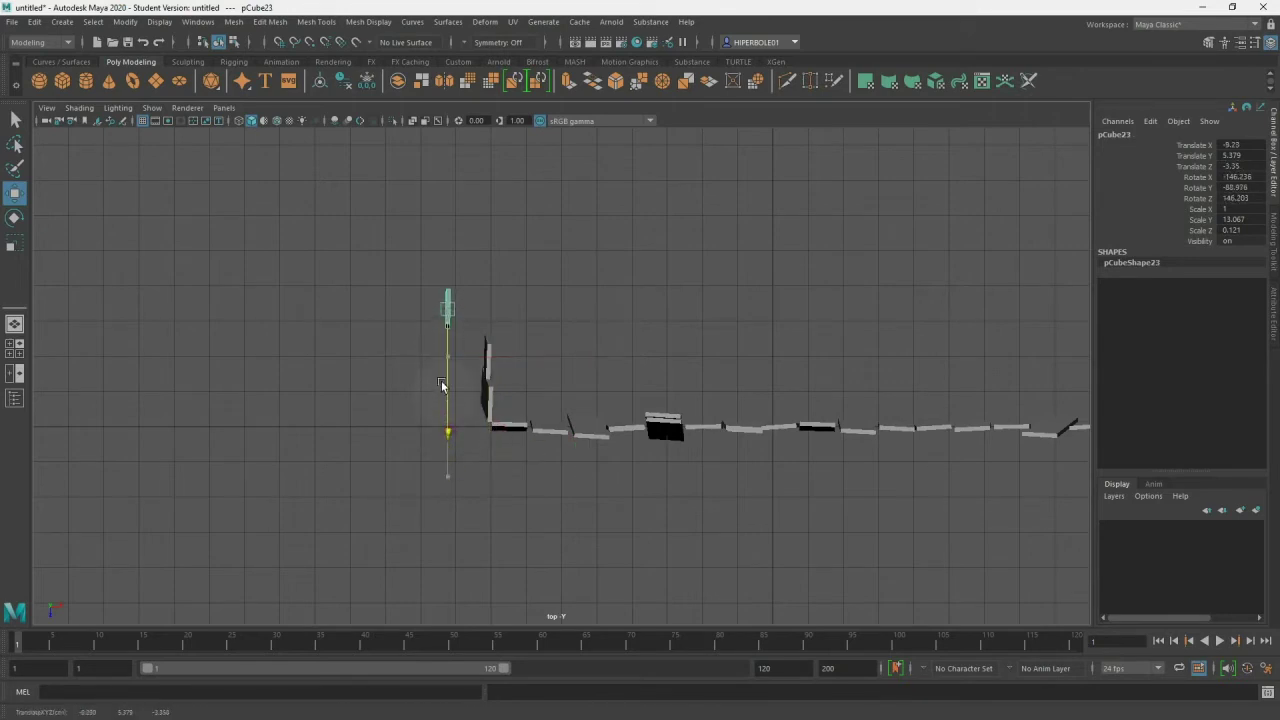
drag(496, 326, 539, 329)
drag(489, 424, 489, 420)
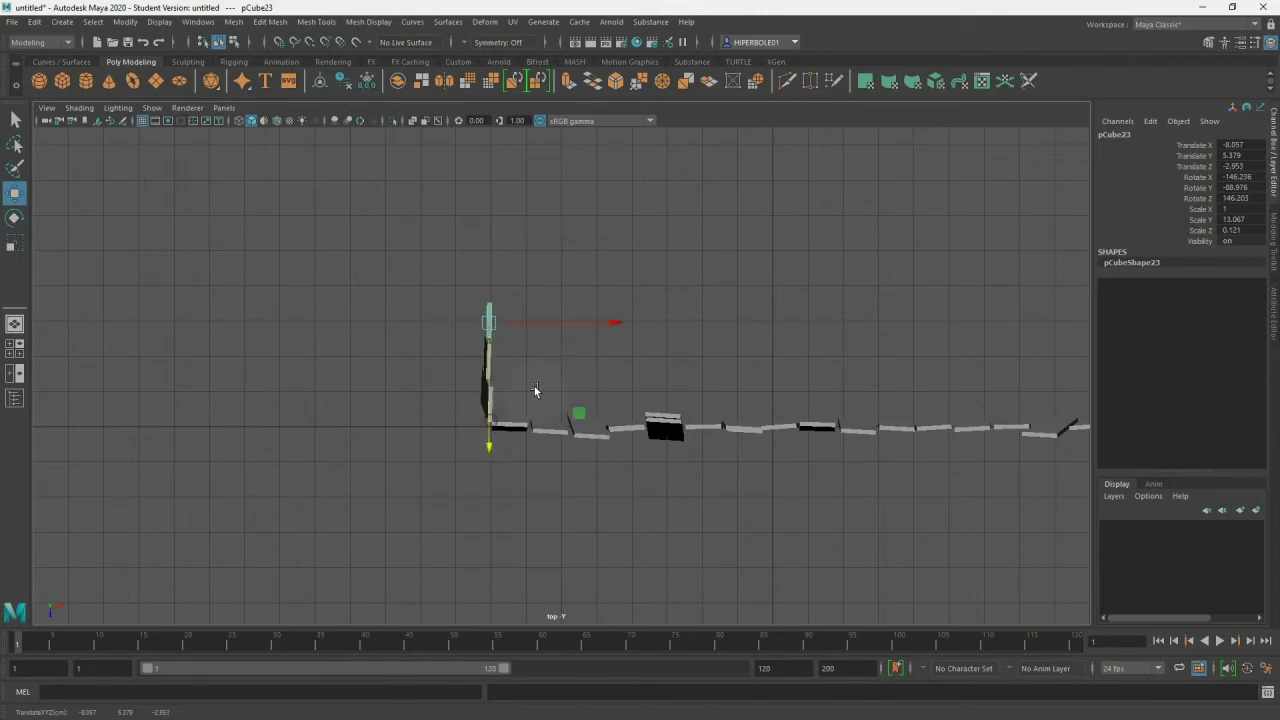
- Move the three outer planks back to extend the side wall and tilt one of them
drag(537, 279, 442, 403)
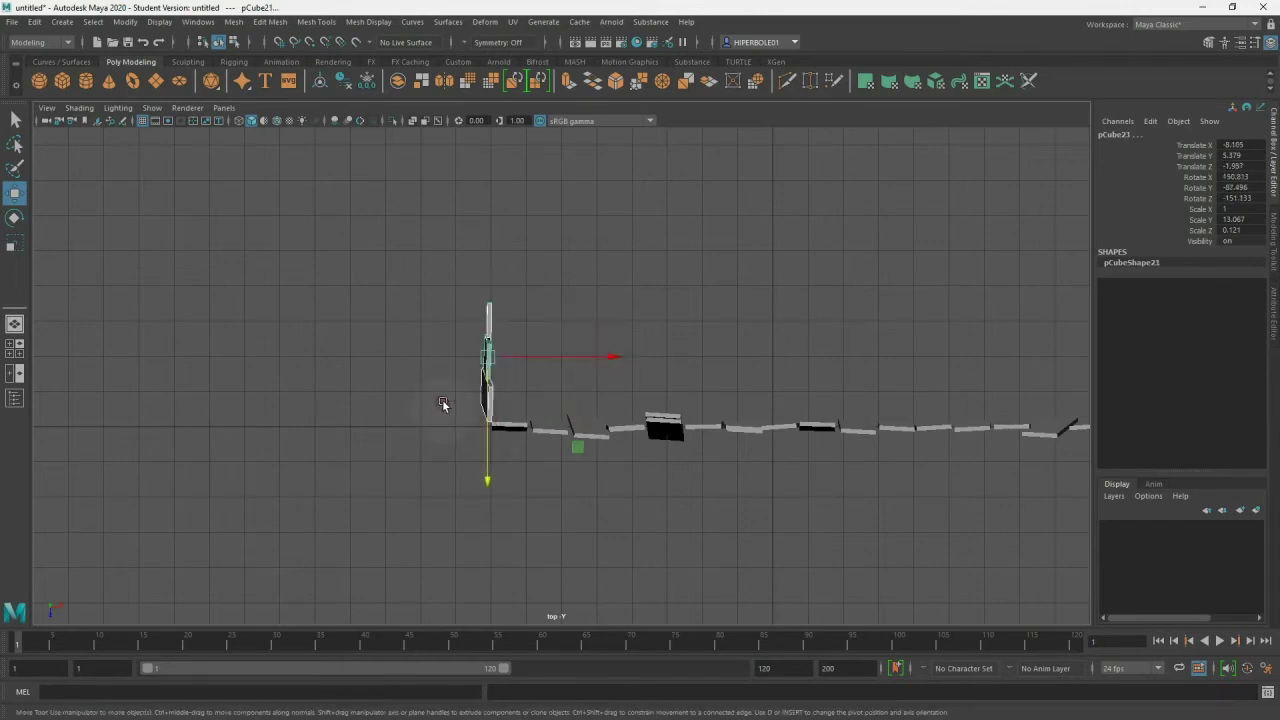
mouse_move(489, 481)
mouse_down()
mouse_move(492, 352)
mouse_move(546, 417)
mouse_up()
alt+right_drag(546, 417, 514, 471)
click(477, 509)
key(e)
drag(527, 273, 521, 269)
- Nudge one side-wall plank and tilt another at a slight angle
key(w)
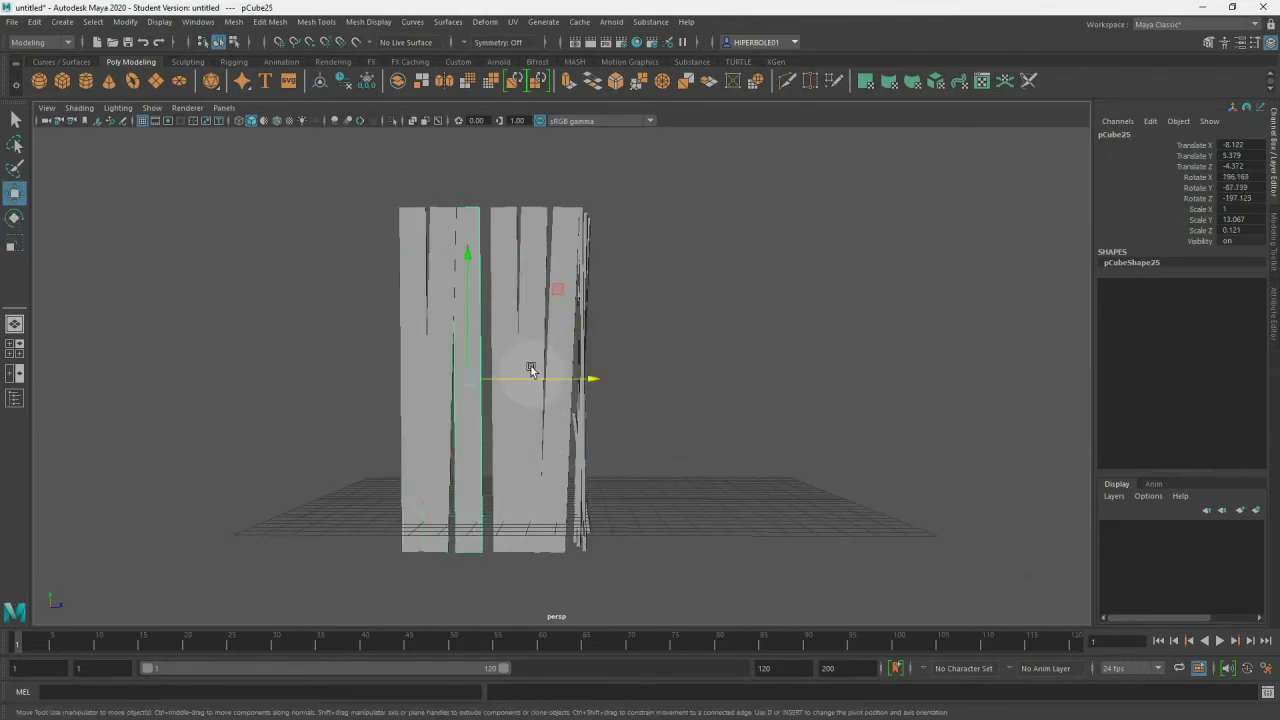
drag(528, 378, 534, 378)
click(450, 325)
key(e)
drag(512, 295, 449, 371)
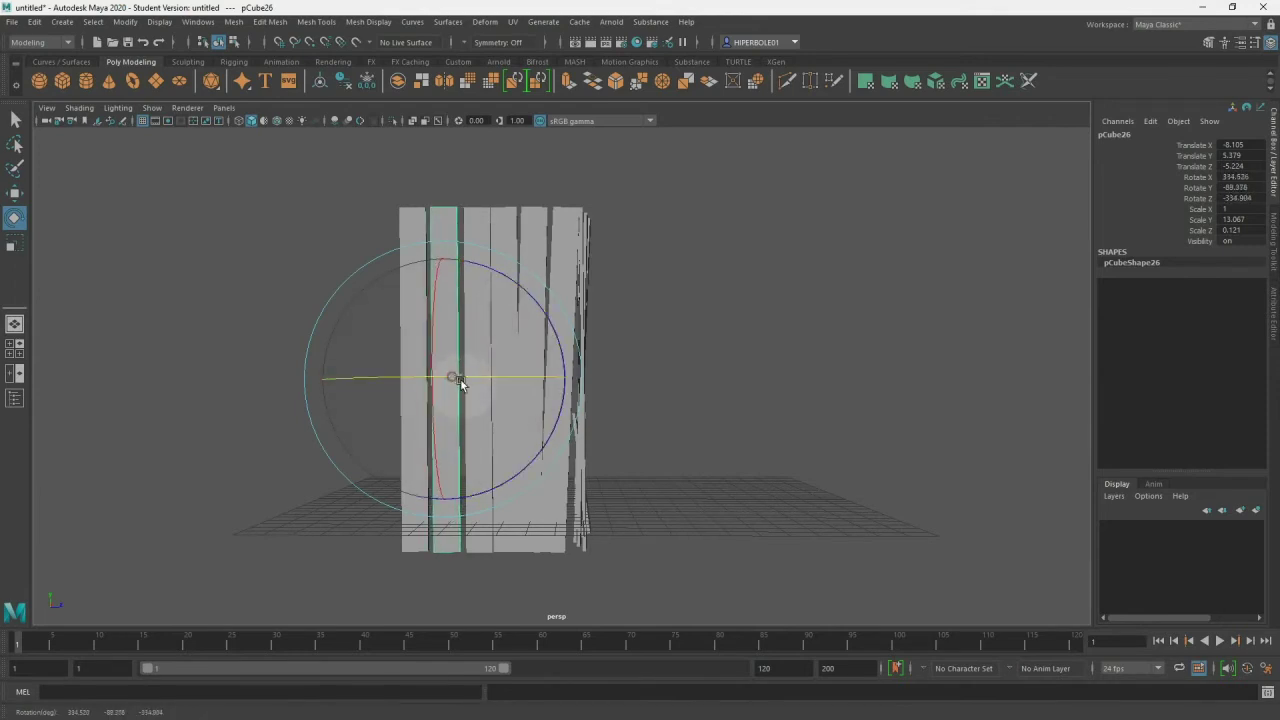
key(w)
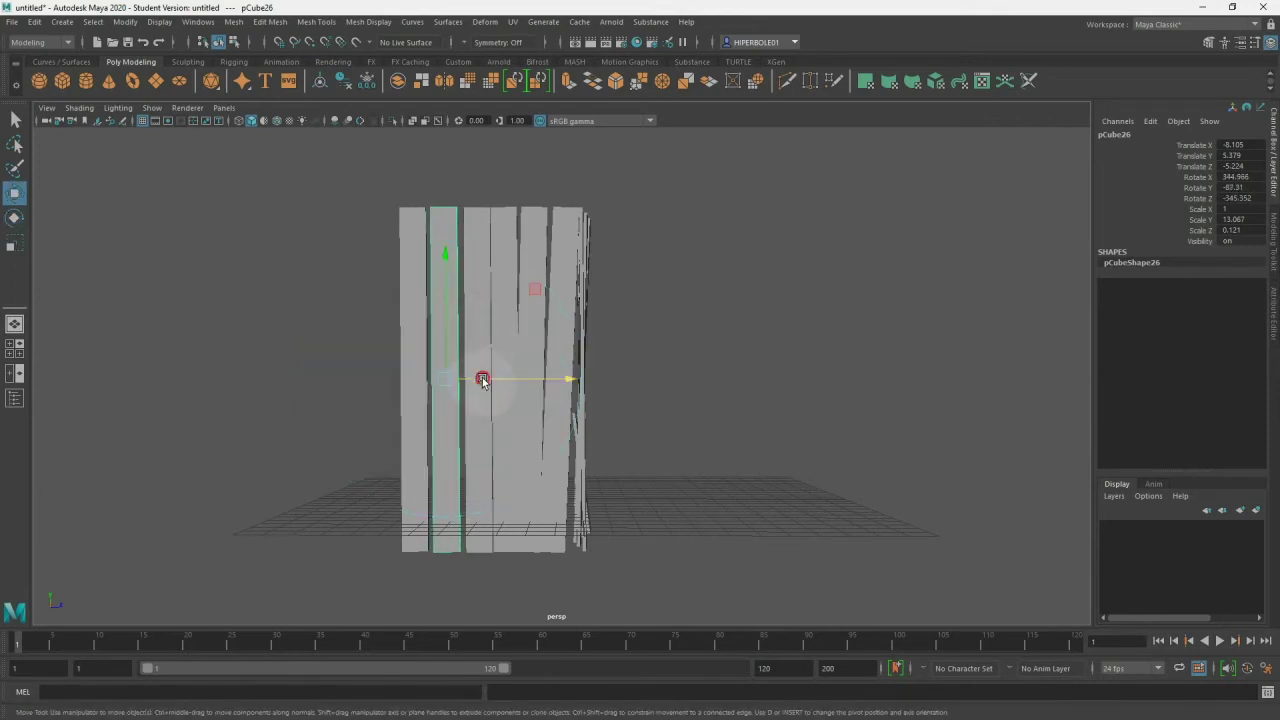
- Slide the side-wall planks along X to meet the front wall's right end
click(417, 323)
mouse_move(497, 385)
mouse_down()
mouse_move(449, 434)
mouse_move(417, 423)
mouse_move(480, 434)
mouse_move(505, 422)
mouse_move(523, 429)
mouse_move(480, 423)
mouse_move(466, 451)
mouse_move(575, 460)
mouse_move(528, 428)
mouse_move(523, 277)
mouse_move(357, 446)
mouse_move(678, 527)
mouse_up()
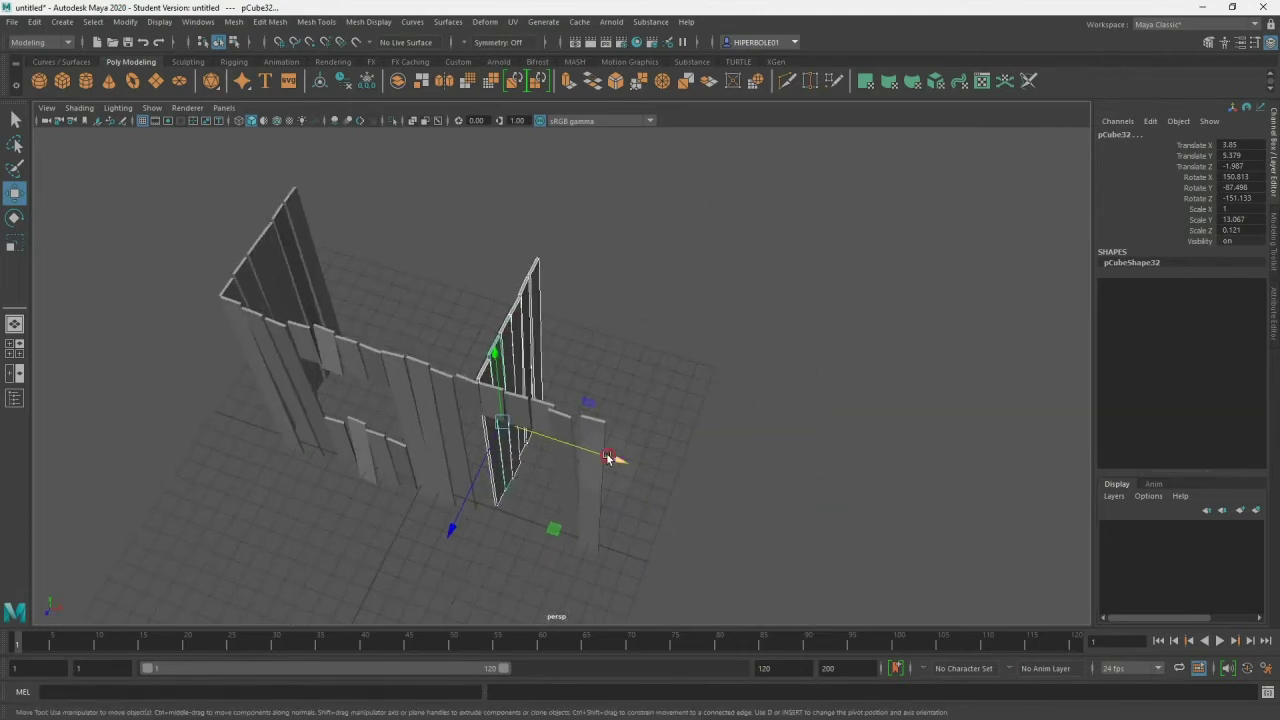
mouse_move(608, 457)
mouse_down()
mouse_move(746, 506)
mouse_move(727, 510)
mouse_move(651, 434)
mouse_move(619, 429)
mouse_move(537, 443)
mouse_move(531, 480)
mouse_move(614, 451)
mouse_move(605, 470)
mouse_move(531, 463)
mouse_move(663, 460)
mouse_up()
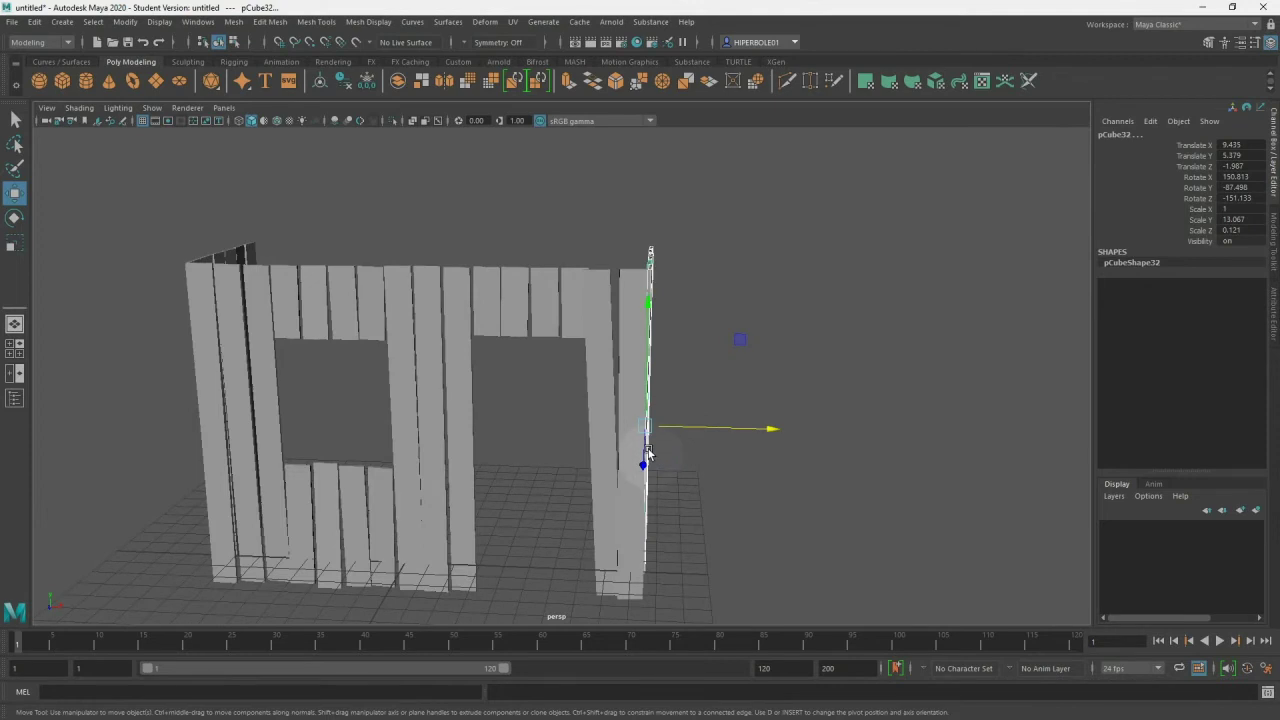
click(491, 300)
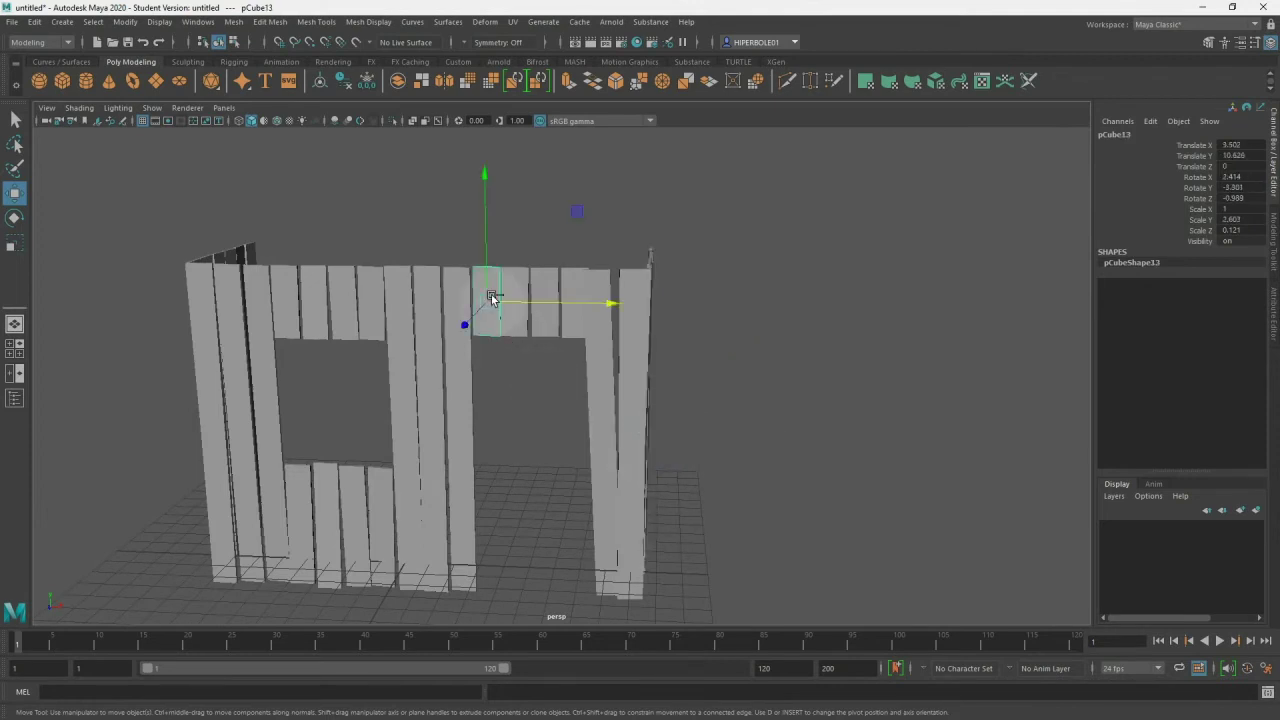
- Lift a copy of the door-top plank above the wall, making it narrower and longer
drag(483, 237, 488, 147)
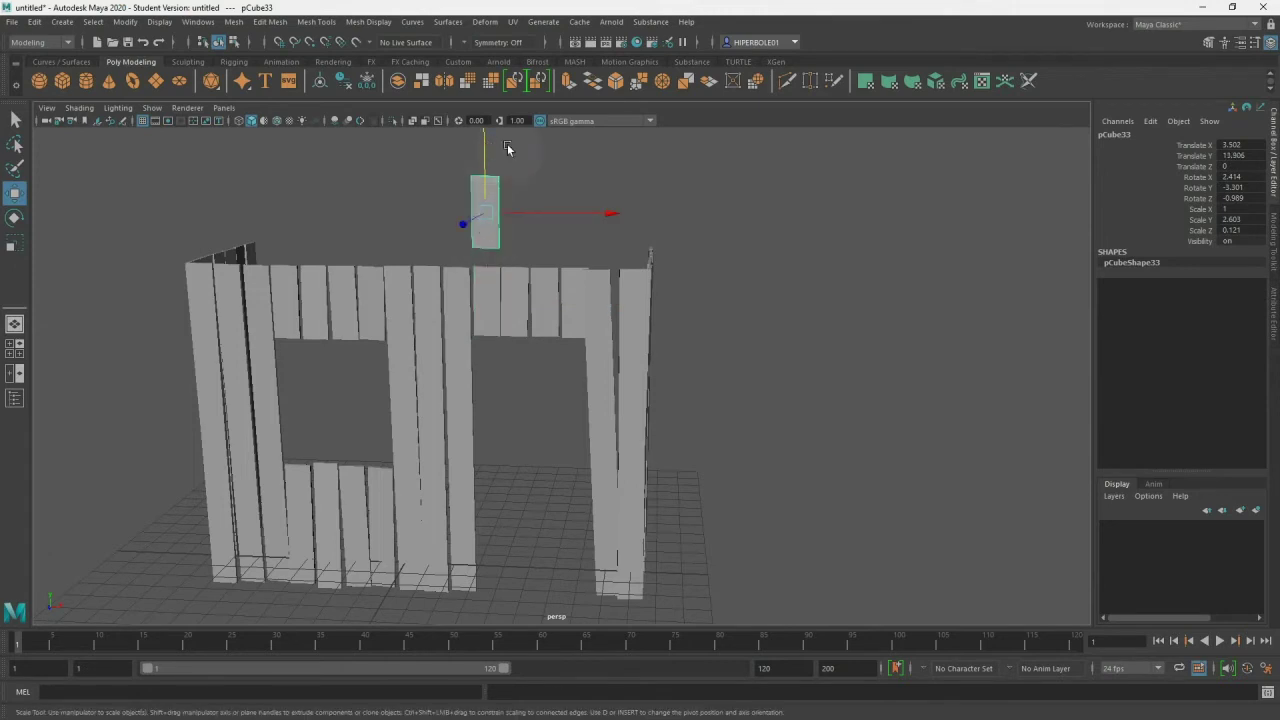
key(r)
mouse_move(612, 213)
mouse_down()
mouse_move(536, 216)
mouse_move(636, 214)
mouse_up()
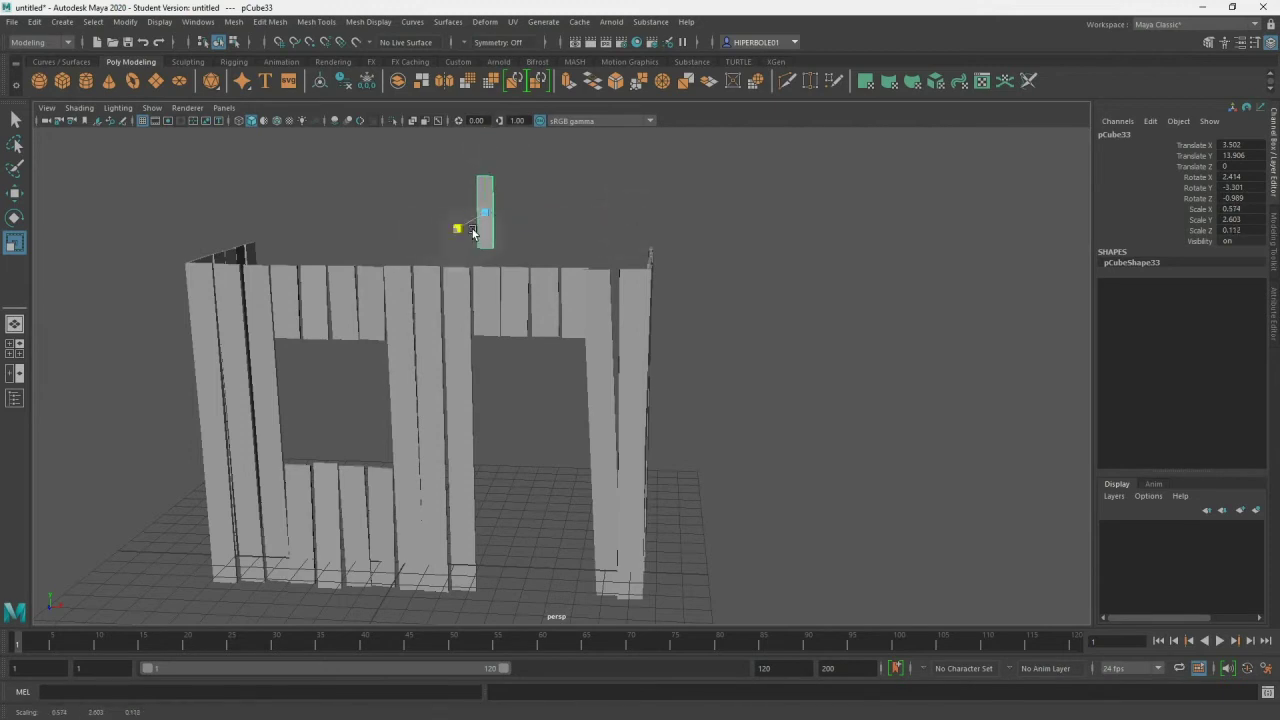
mouse_move(510, 234)
alt+mouse_down()
mouse_move(443, 271)
mouse_move(428, 334)
mouse_move(451, 357)
alt+mouse_up()
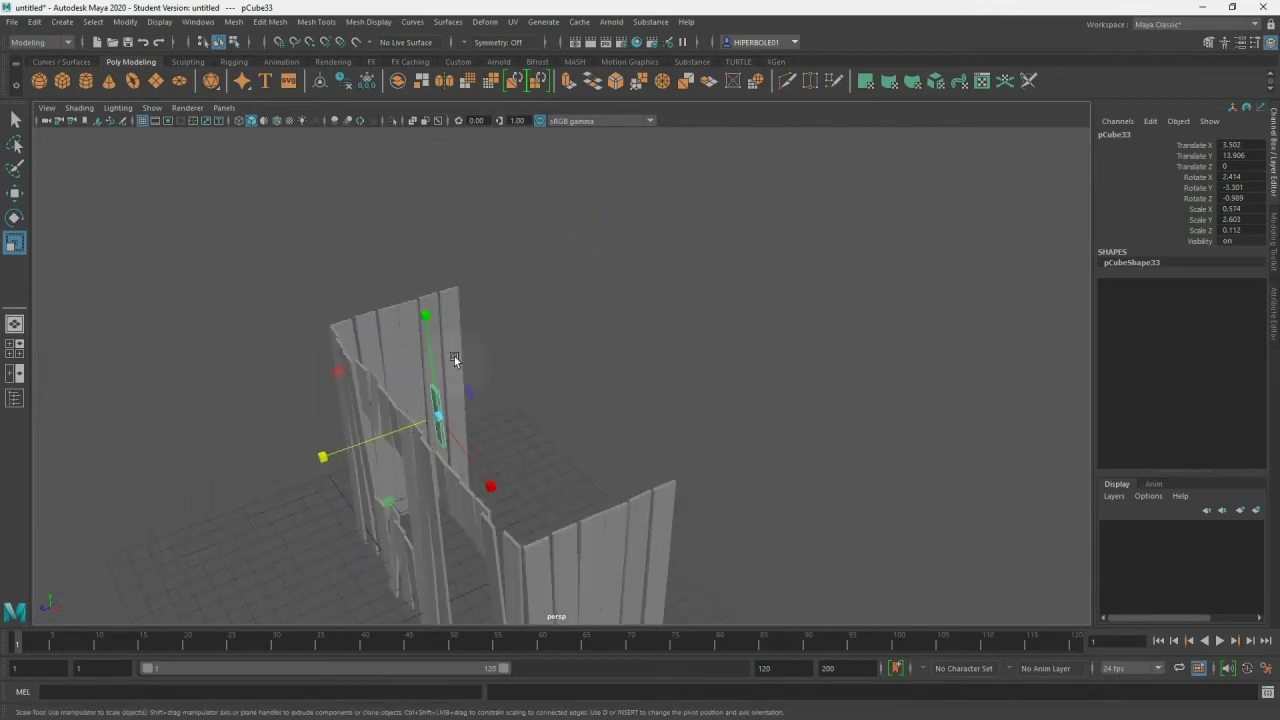
key(super)
click(587, 223)
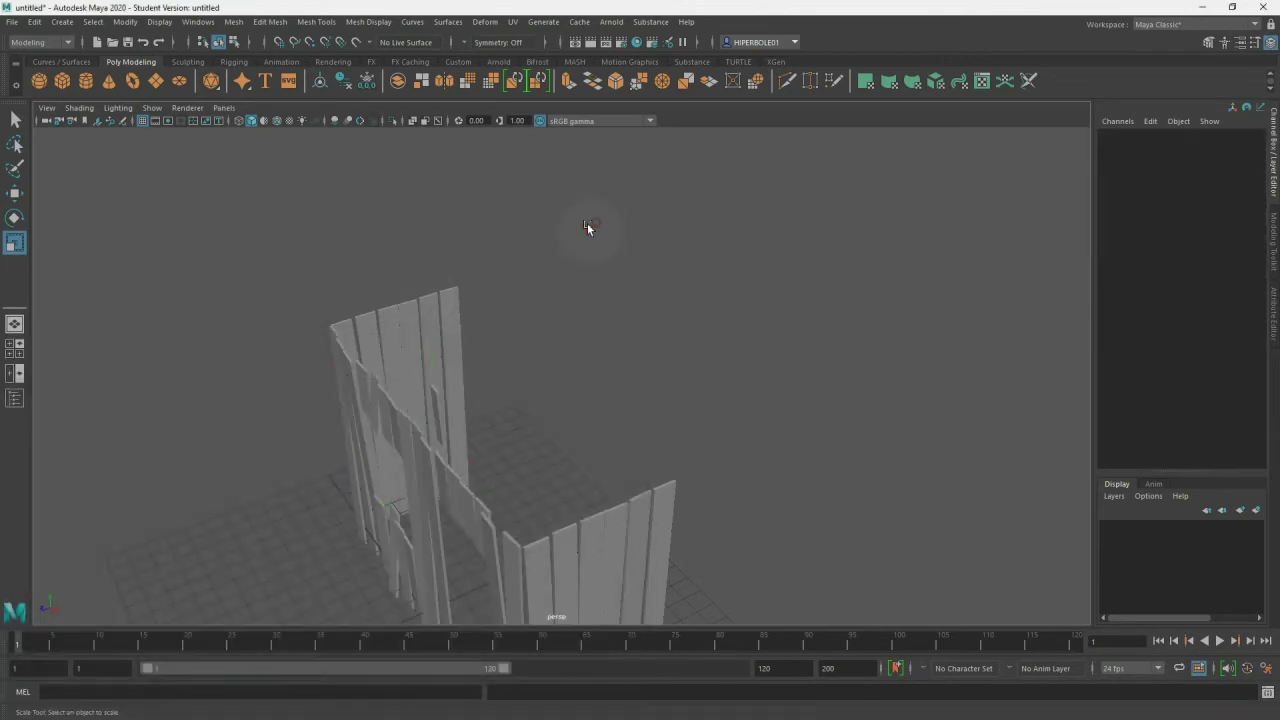
click(438, 399)
drag(425, 318, 417, 247)
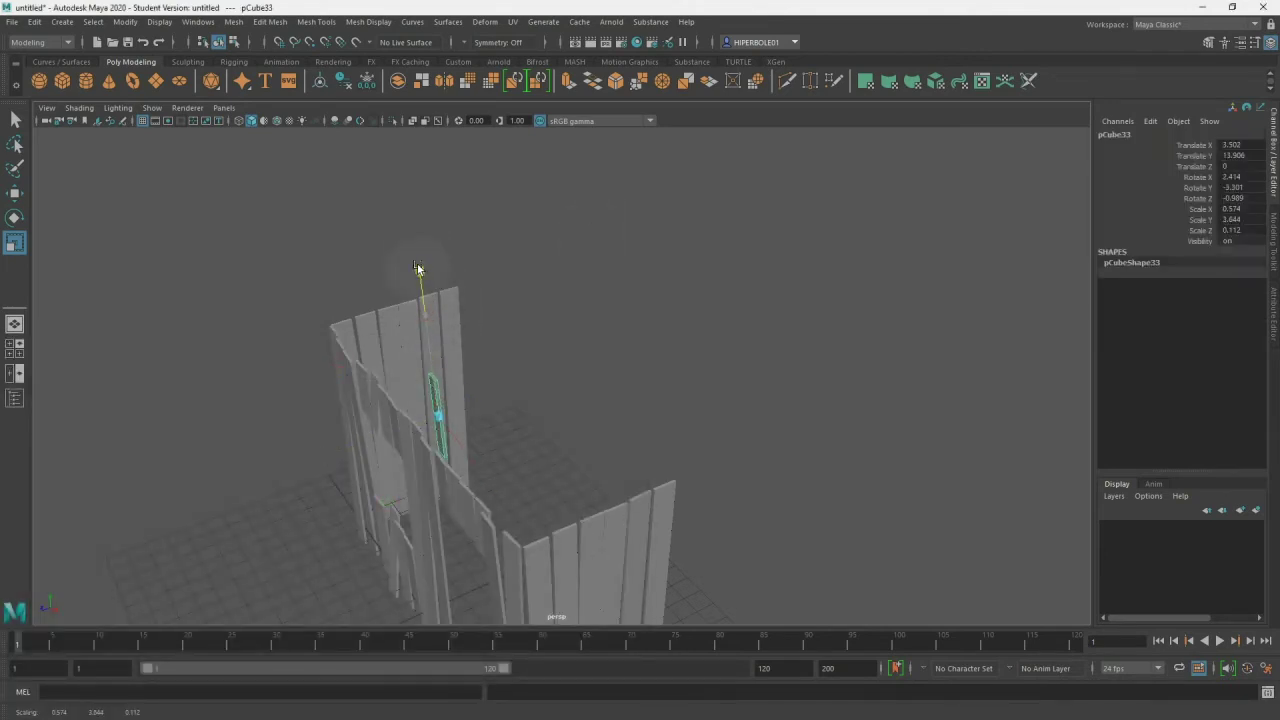
- In side view, tilt the new plank to a roof slope of Rotate X -61.436
key(w)
key(space)
drag(500, 286, 556, 285)
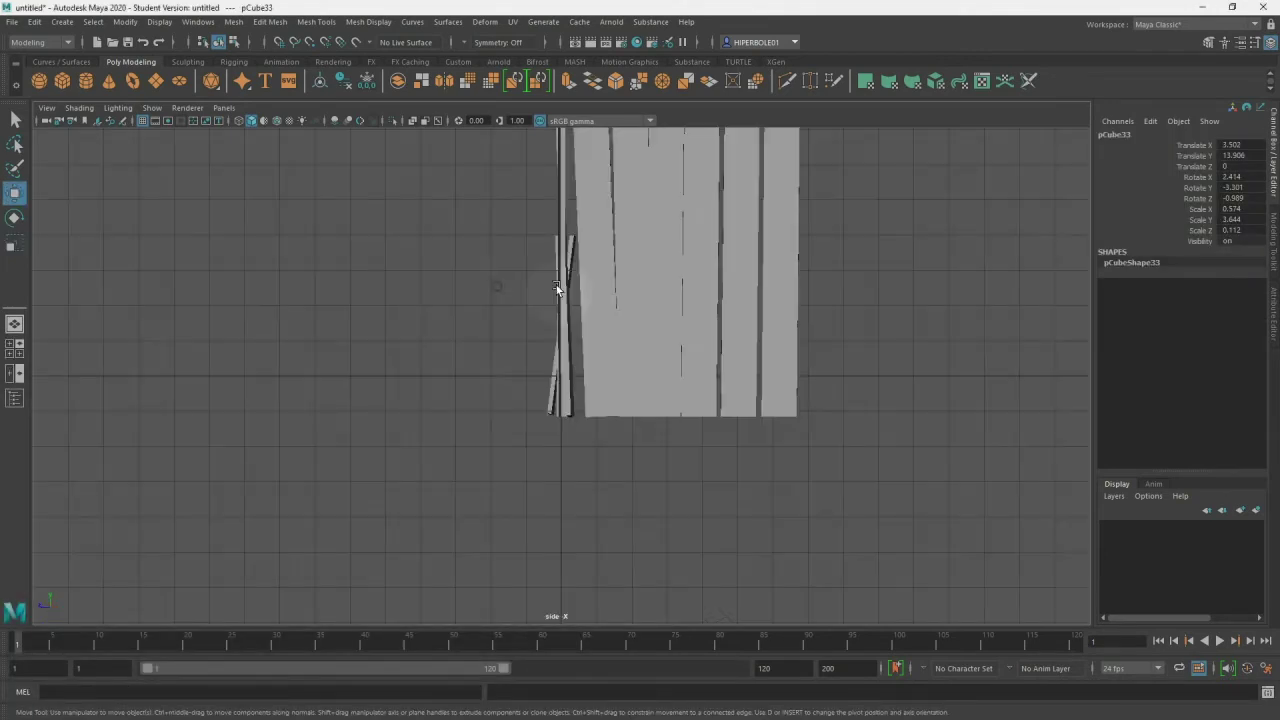
alt+middle_drag(590, 312, 650, 510)
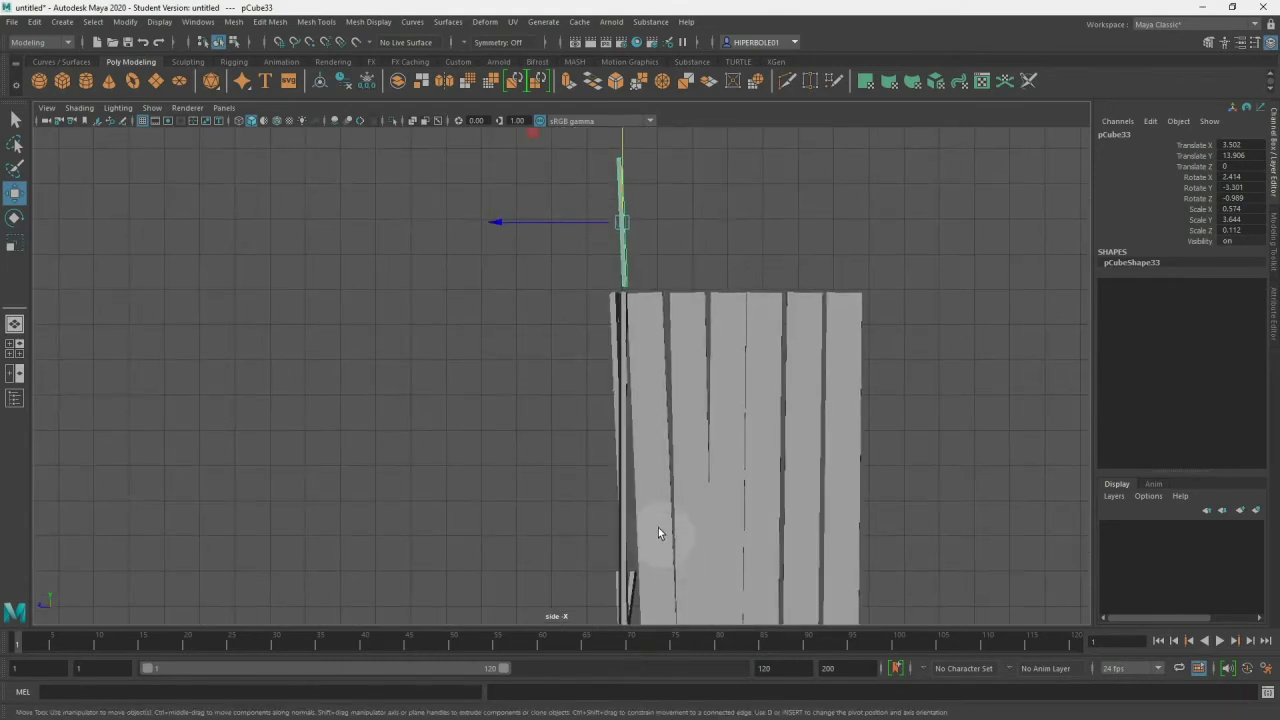
key(space)
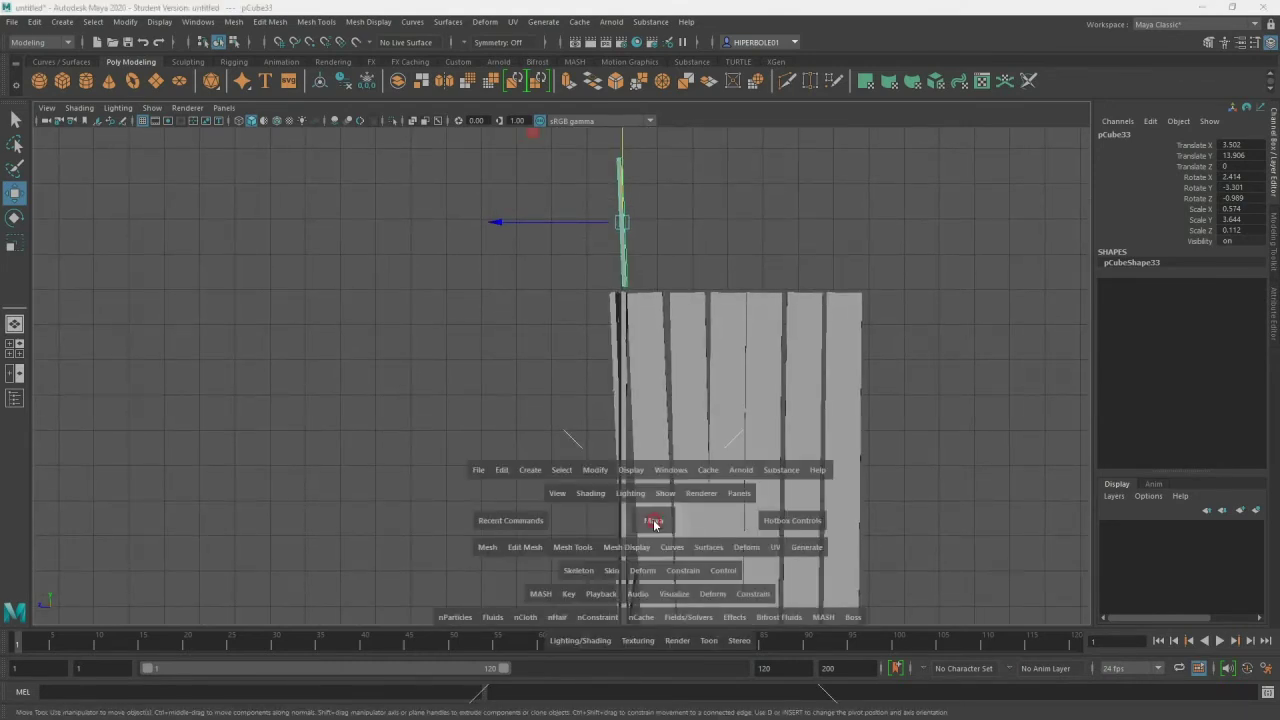
drag(653, 519, 735, 530)
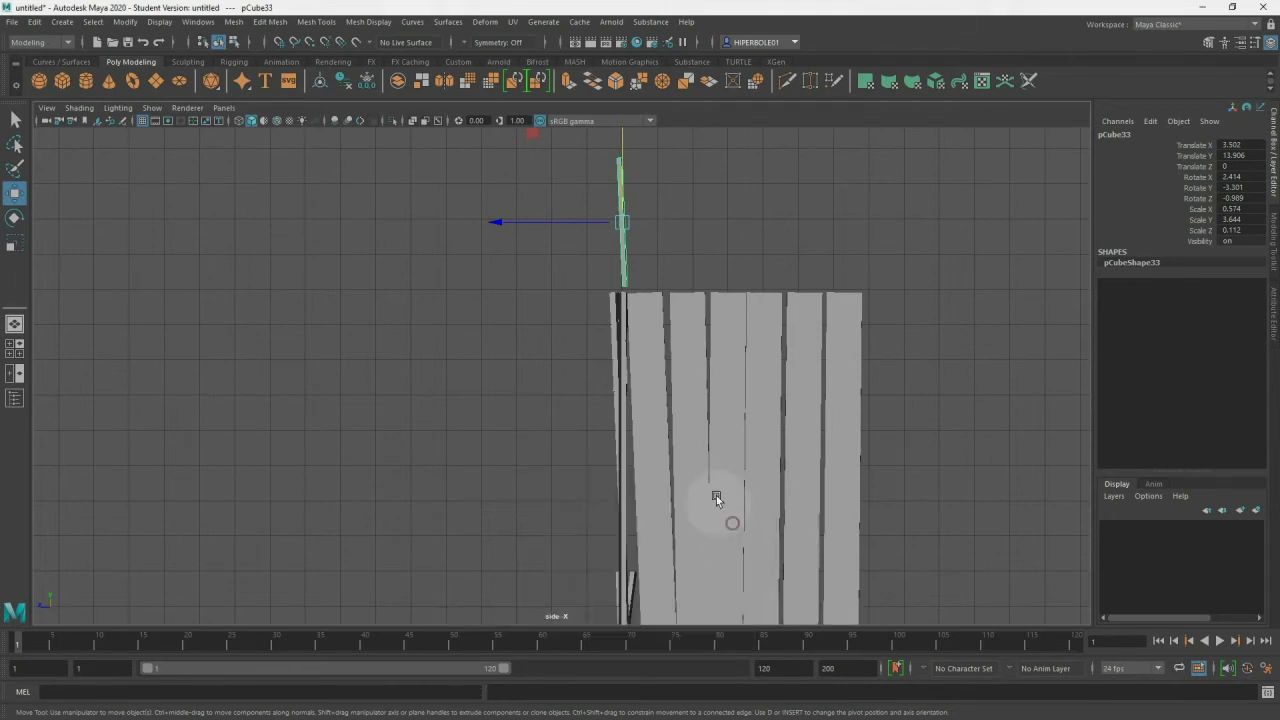
key(e)
drag(712, 148, 757, 288)
- Rest the tilted roof plank on the wall's top edge and check it from the front
key(w)
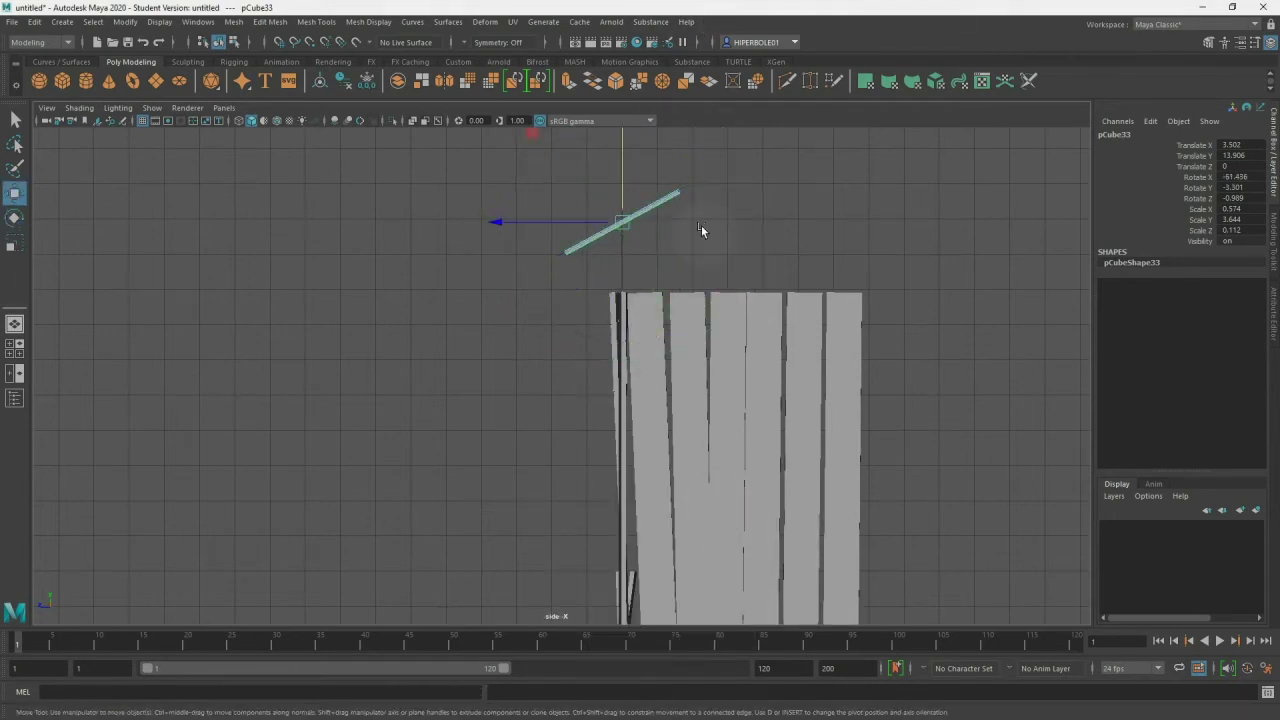
mouse_move(618, 228)
mouse_down()
mouse_move(574, 280)
mouse_move(610, 292)
mouse_up()
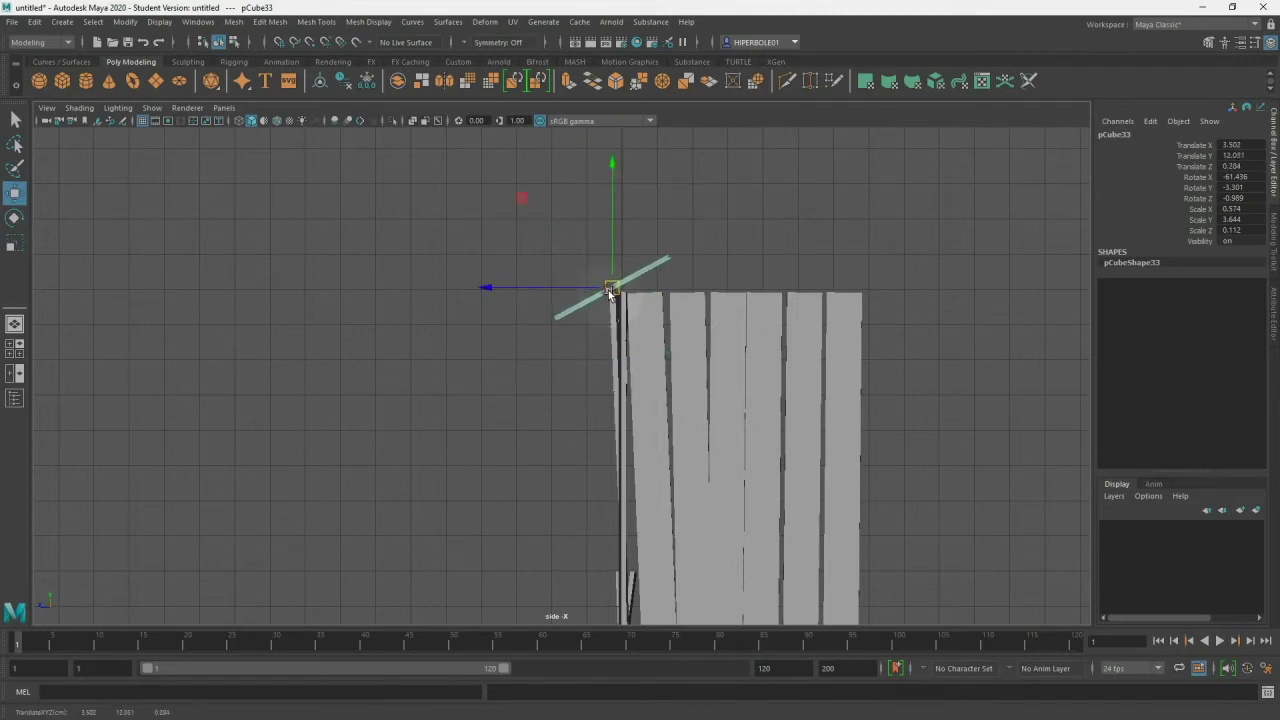
key(space)
drag(610, 292, 607, 229)
mouse_move(506, 313)
alt+mouse_down()
mouse_move(606, 289)
mouse_move(731, 314)
mouse_move(670, 309)
alt+mouse_up()
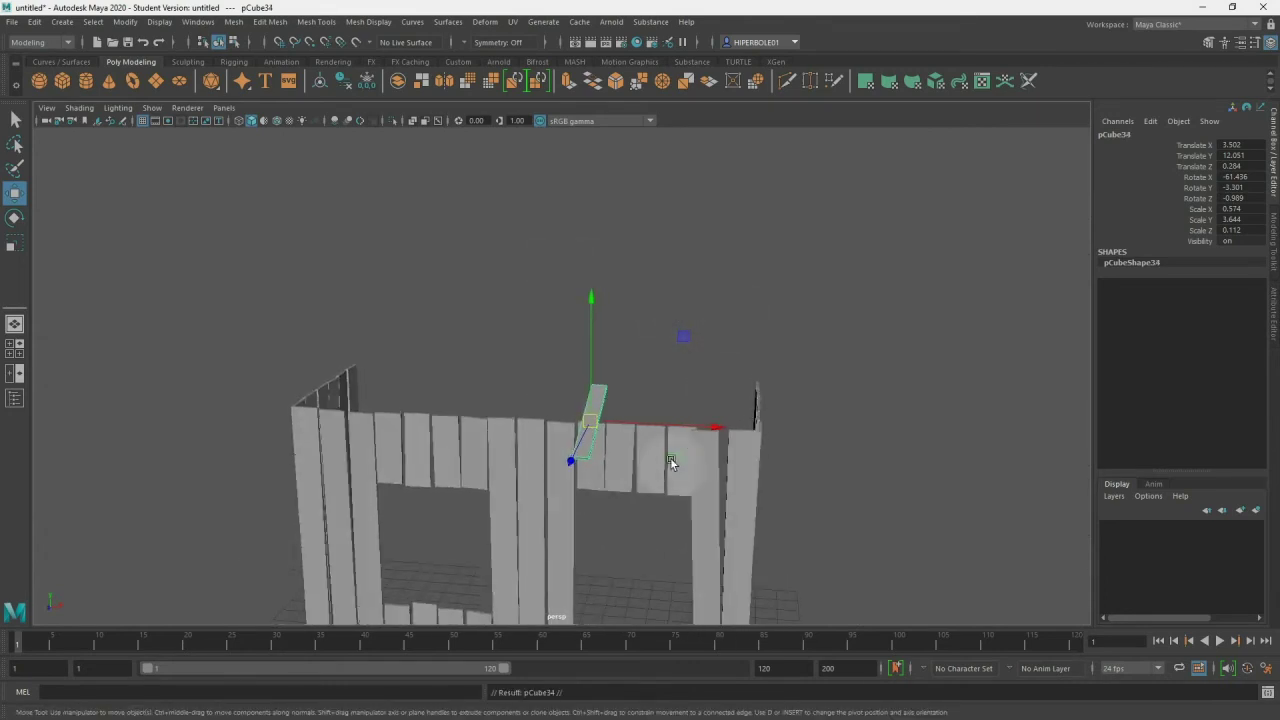
- Place a copy of the roof plank beside it with a slightly different tilt
mouse_move(640, 428)
shift+mouse_down()
mouse_move(691, 428)
mouse_move(660, 428)
shift+mouse_up()
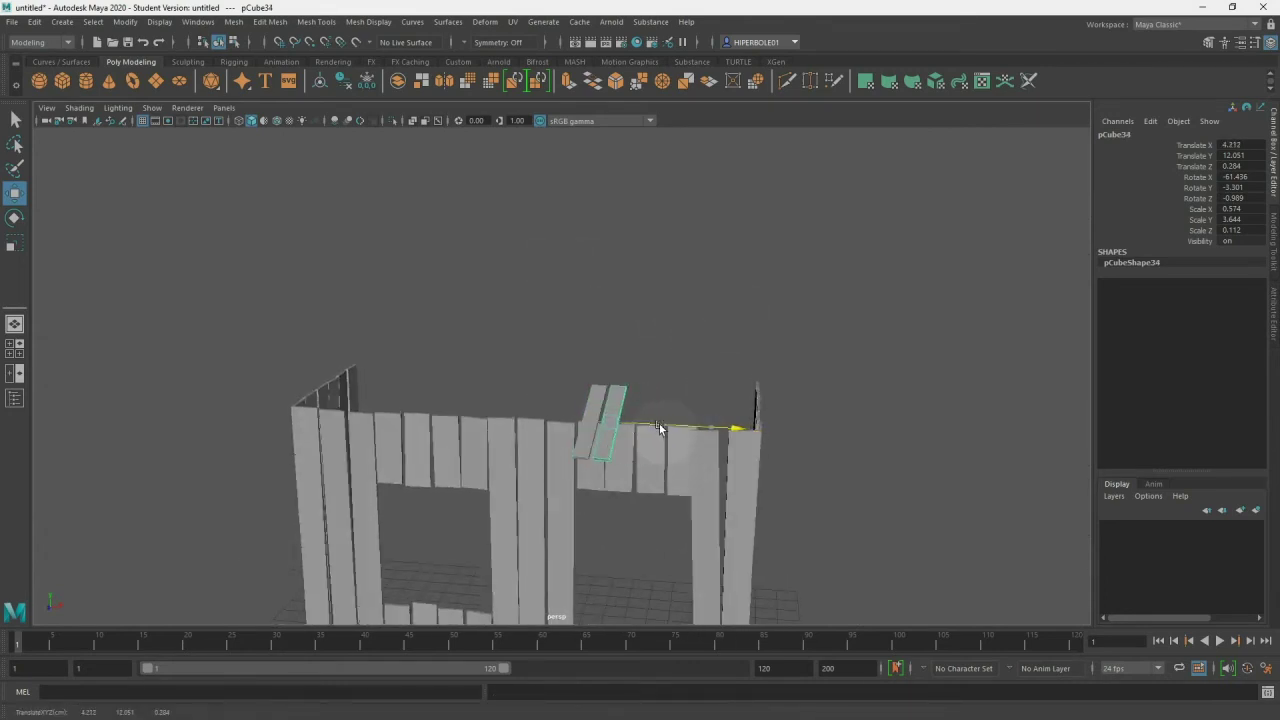
key(e)
mouse_move(623, 351)
mouse_down()
mouse_move(640, 346)
mouse_move(623, 337)
mouse_move(590, 392)
mouse_move(575, 390)
mouse_up()
key(w)
mouse_move(722, 428)
mouse_down()
mouse_move(620, 458)
mouse_move(677, 469)
mouse_move(667, 462)
mouse_move(705, 427)
mouse_up()
- Add more plank copies to the right along the wall top, each tilted slightly
key(e)
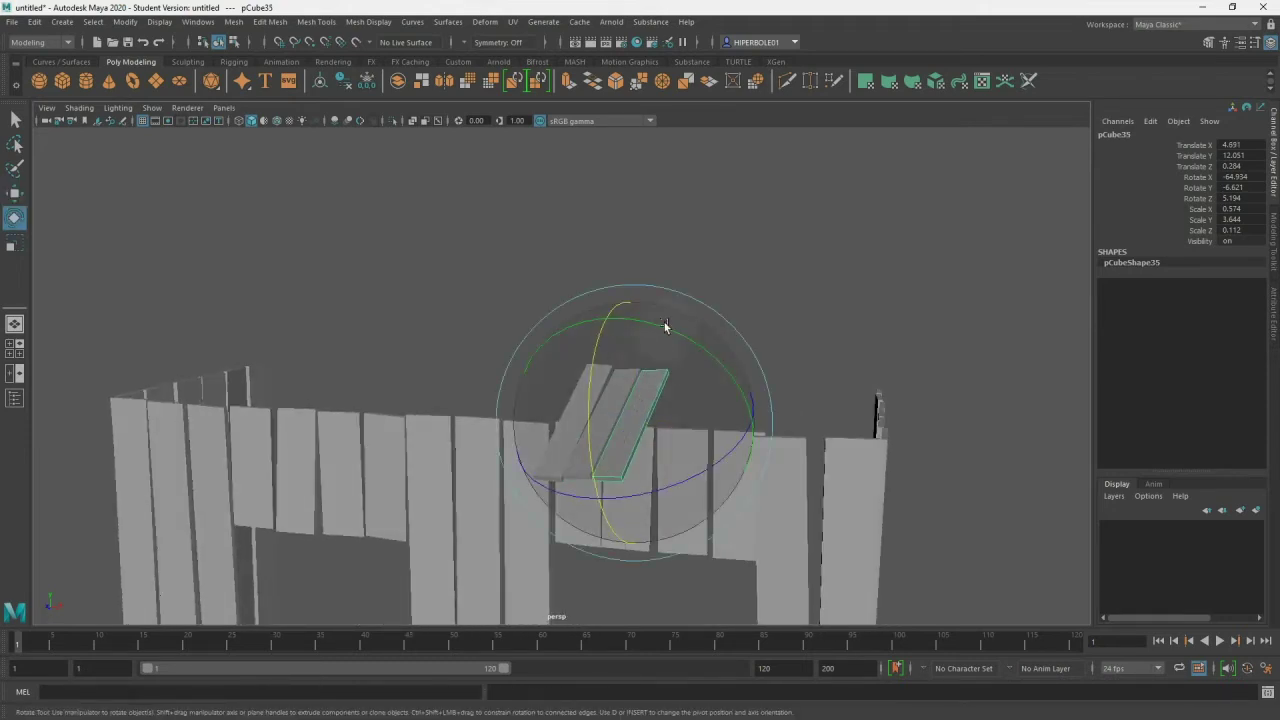
drag(650, 340, 623, 366)
key(w)
shift+drag(705, 434, 757, 434)
key(e)
drag(645, 333, 655, 345)
key(w)
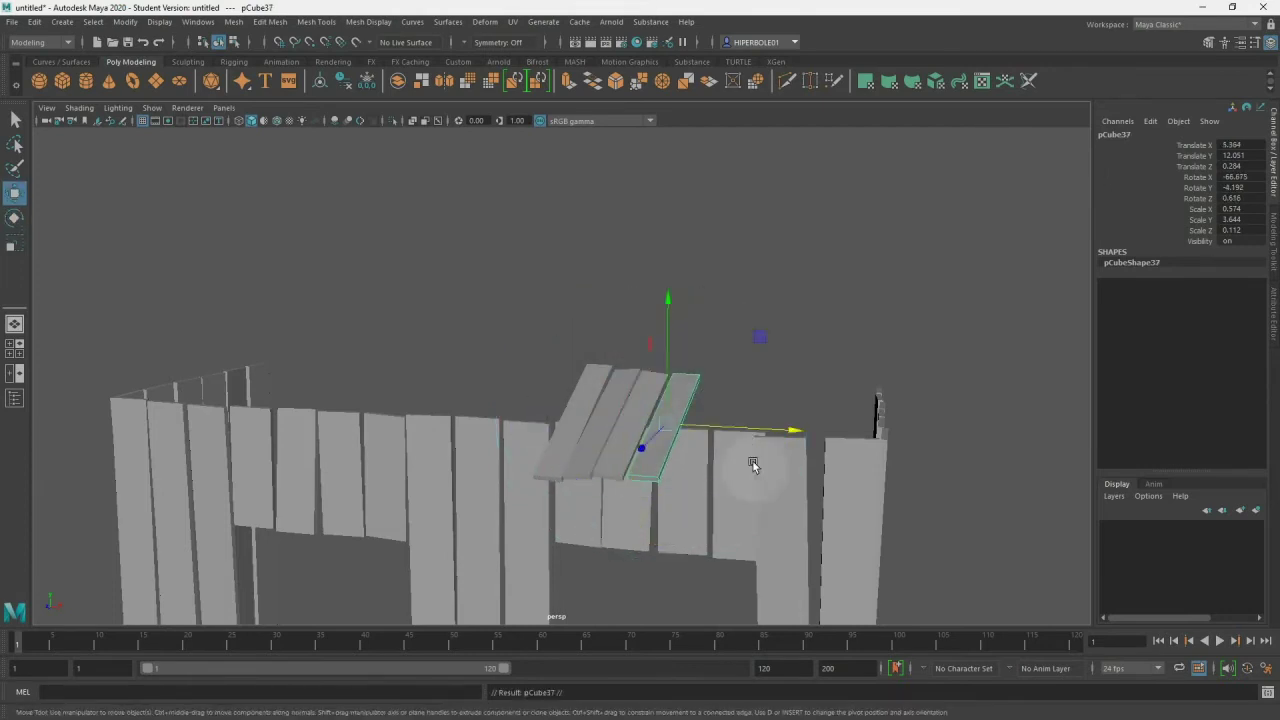
shift+drag(751, 463, 780, 463)
alt+drag(780, 463, 691, 456)
- Duplicate another plank, slide it along X and vary its tilt
key(e)
key(w)
key(e)
key(w)
key(ctrl+d)
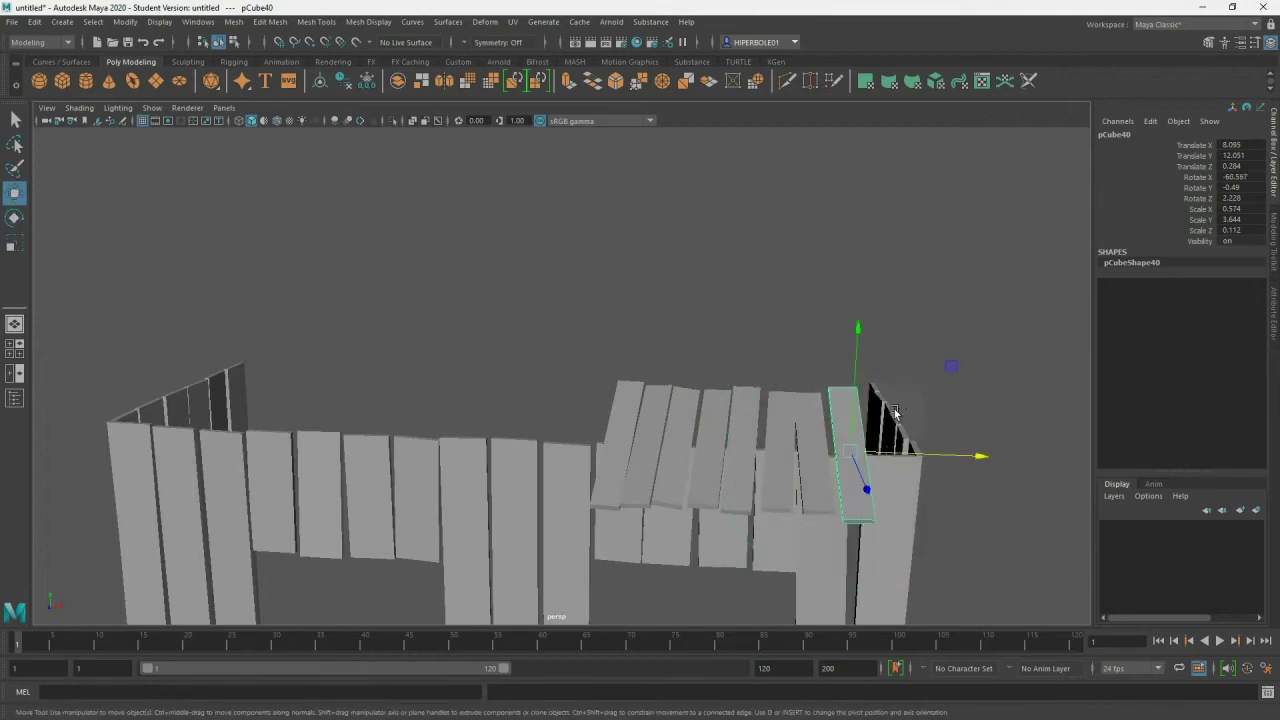
drag(930, 456, 945, 458)
key(e)
mouse_move(900, 400)
mouse_down()
mouse_move(868, 378)
mouse_move(943, 443)
mouse_up()
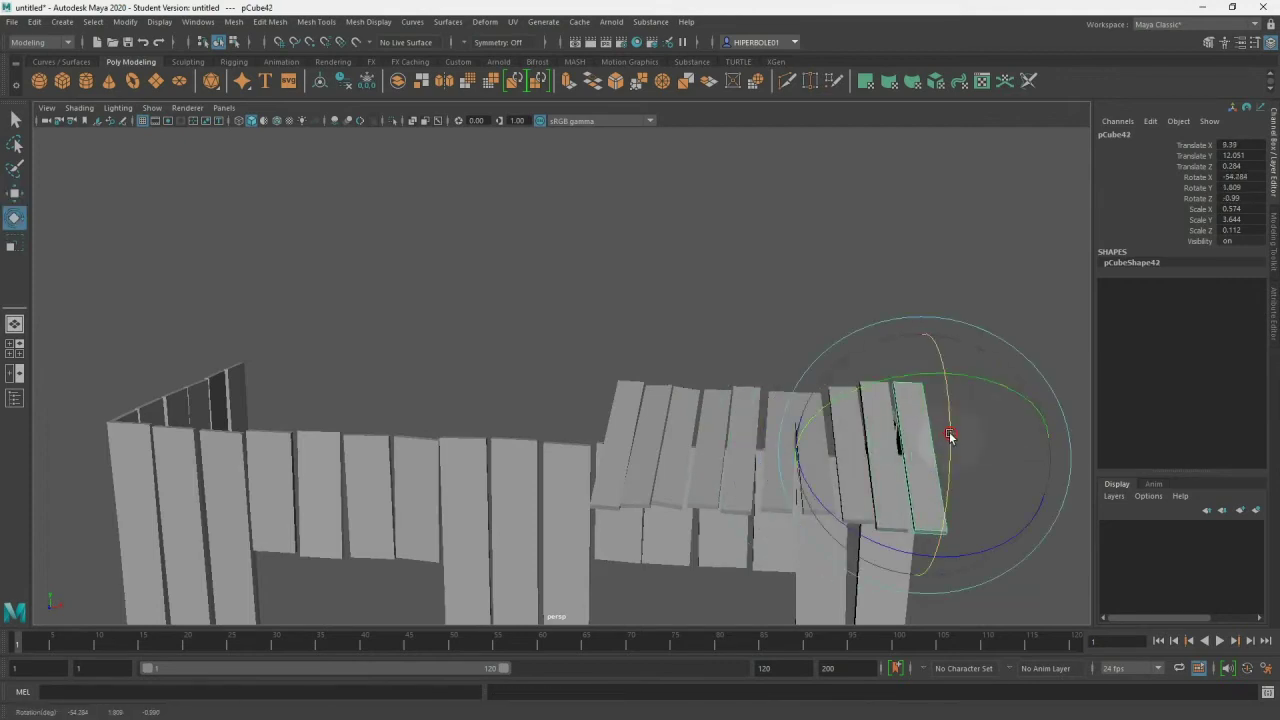
key(w)
- Shift planks left and copy a group leftward to cover the rest of the wall top
drag(760, 403, 606, 400)
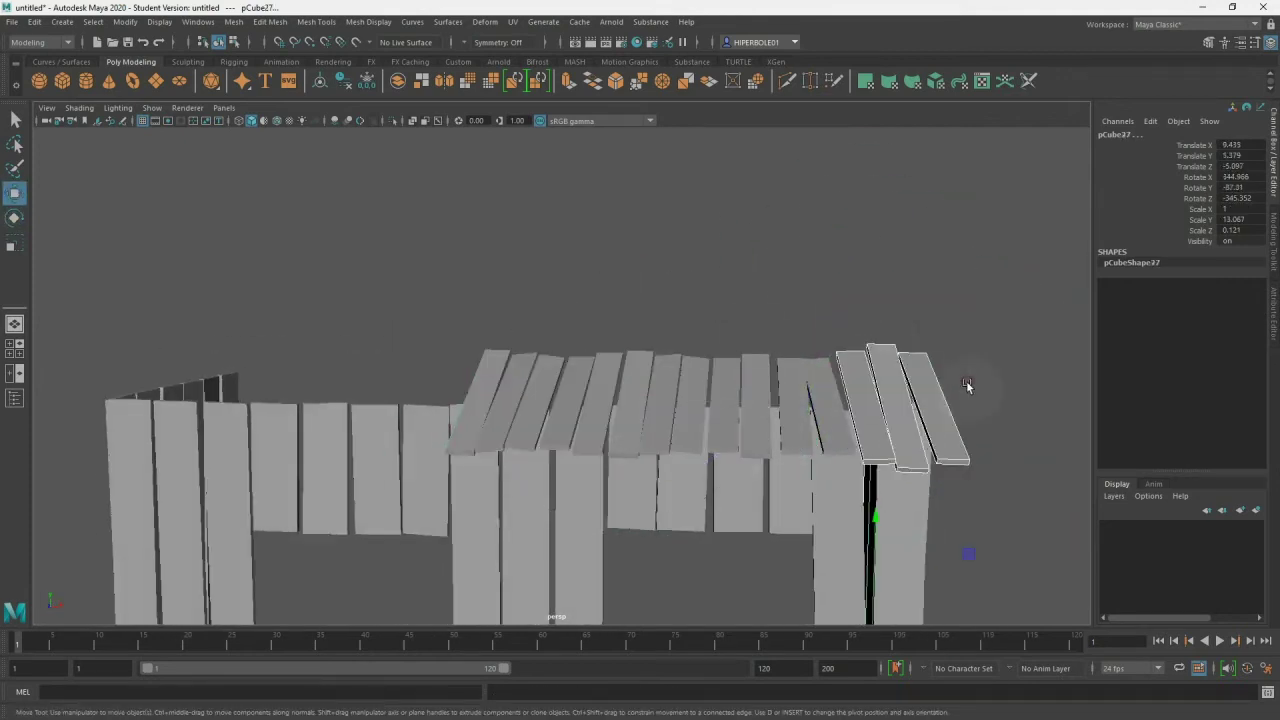
click(468, 441)
key(e)
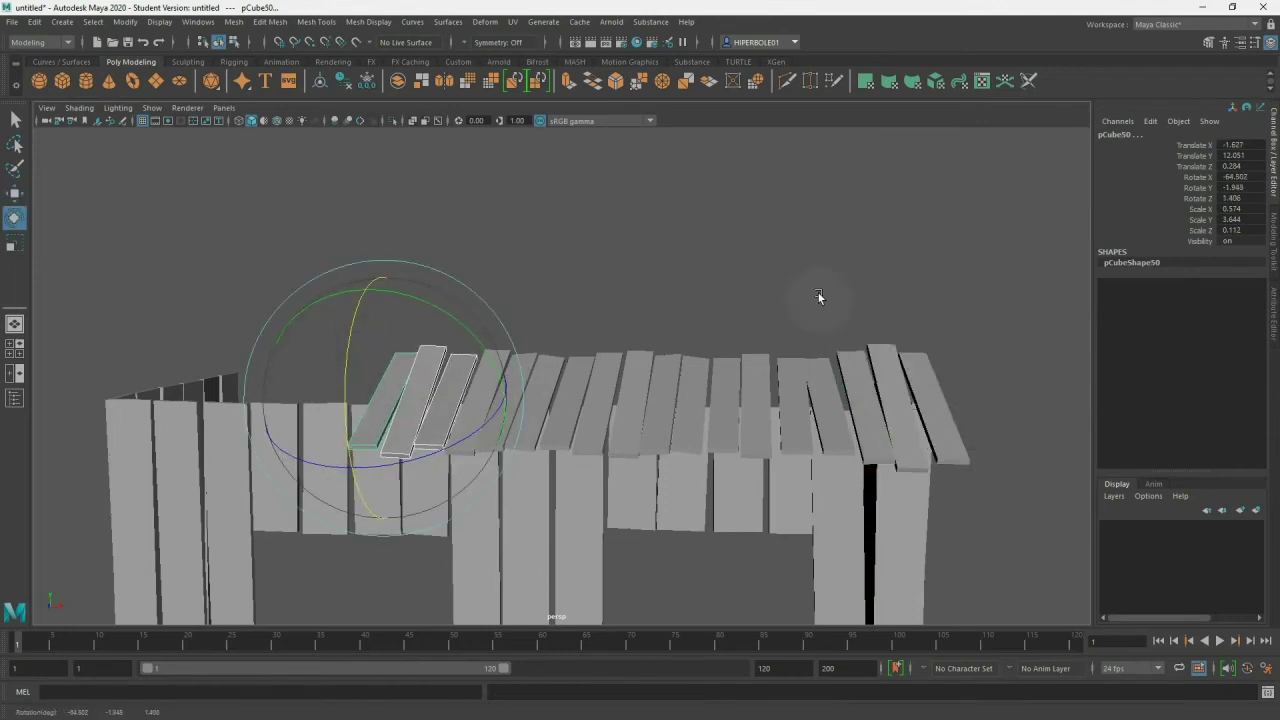
alt+drag(446, 343, 500, 300)
click(657, 366)
key(w)
scroll(631, 355, up, 3)
drag(428, 243, 557, 314)
key(ctrl+d)
mouse_move(628, 343)
mouse_down()
mouse_move(534, 343)
mouse_move(508, 443)
mouse_move(352, 285)
mouse_up()
- Duplicate the completed row of roof planks (pCube84–pCube106)
click(829, 338)
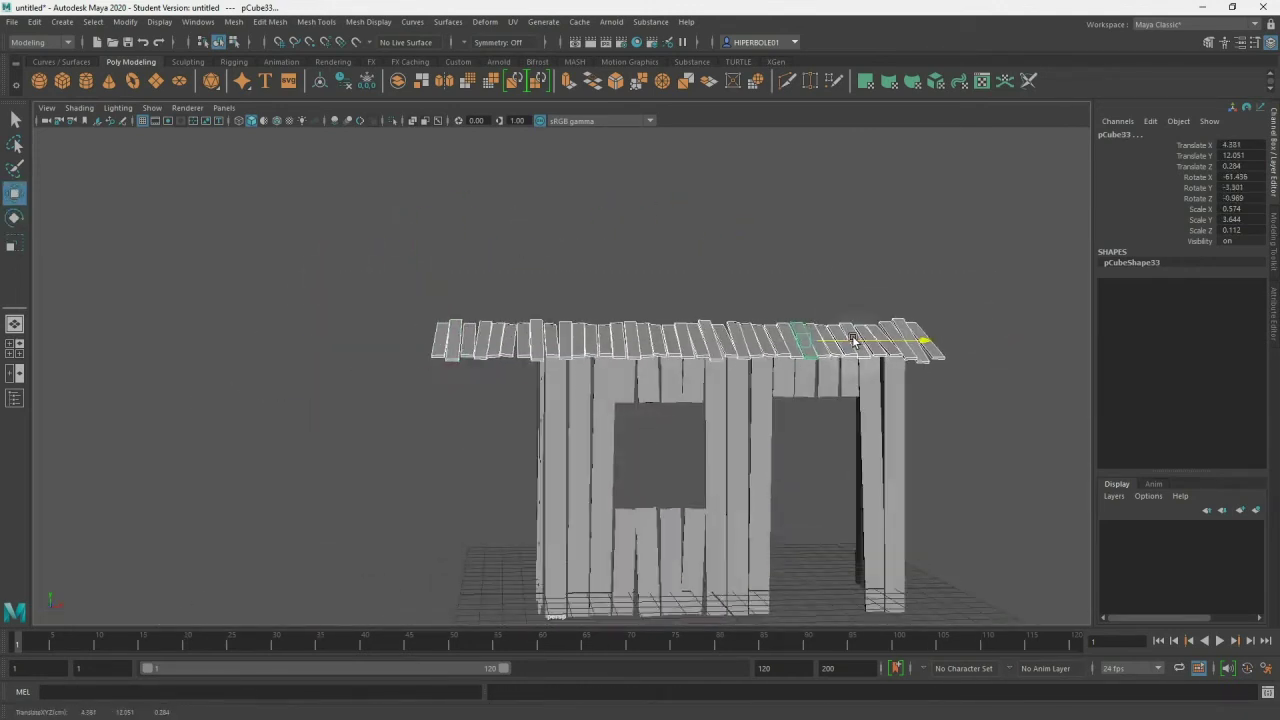
mouse_move(829, 338)
alt+mouse_down()
mouse_move(737, 380)
mouse_move(728, 362)
mouse_move(777, 363)
mouse_move(797, 344)
mouse_move(809, 354)
mouse_move(700, 405)
mouse_move(635, 402)
alt+mouse_up()
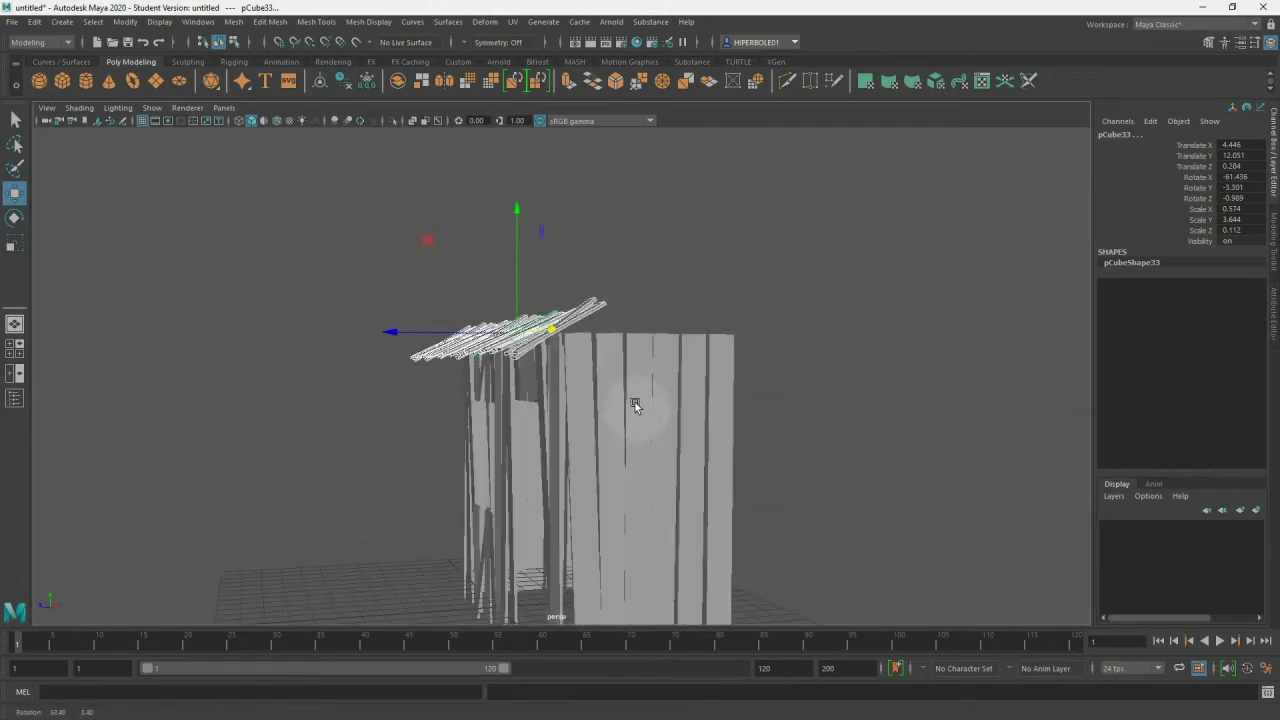
key(ctrl+d)
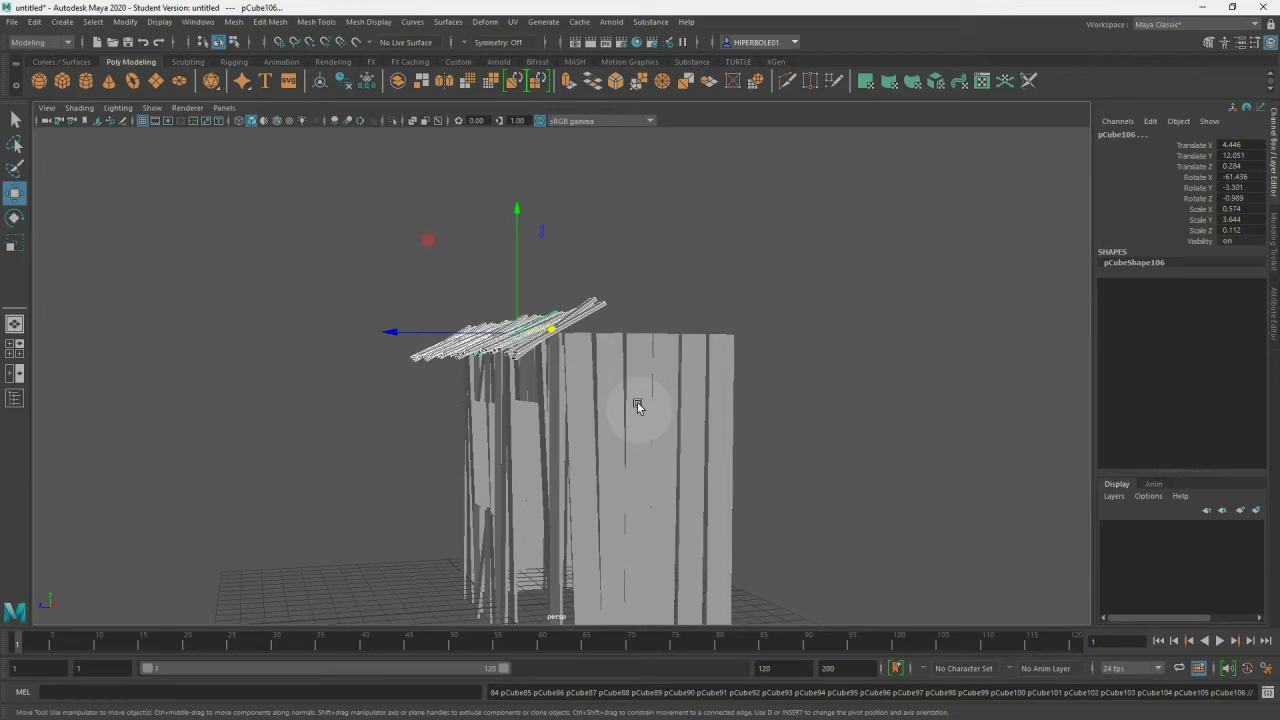
- In side view, lift the duplicated row above the first and tilt it more steeply
key(space)
drag(637, 402, 727, 388)
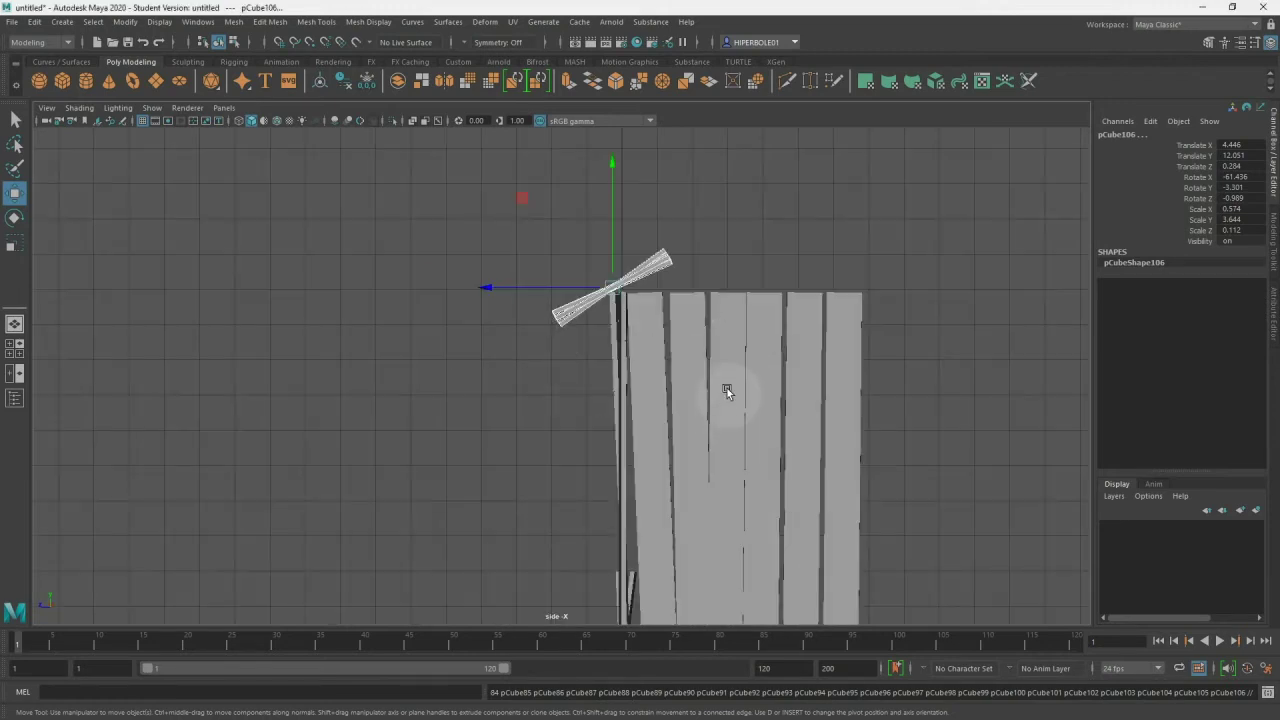
mouse_move(612, 287)
mouse_down()
mouse_move(670, 221)
mouse_move(652, 245)
mouse_up()
key(e)
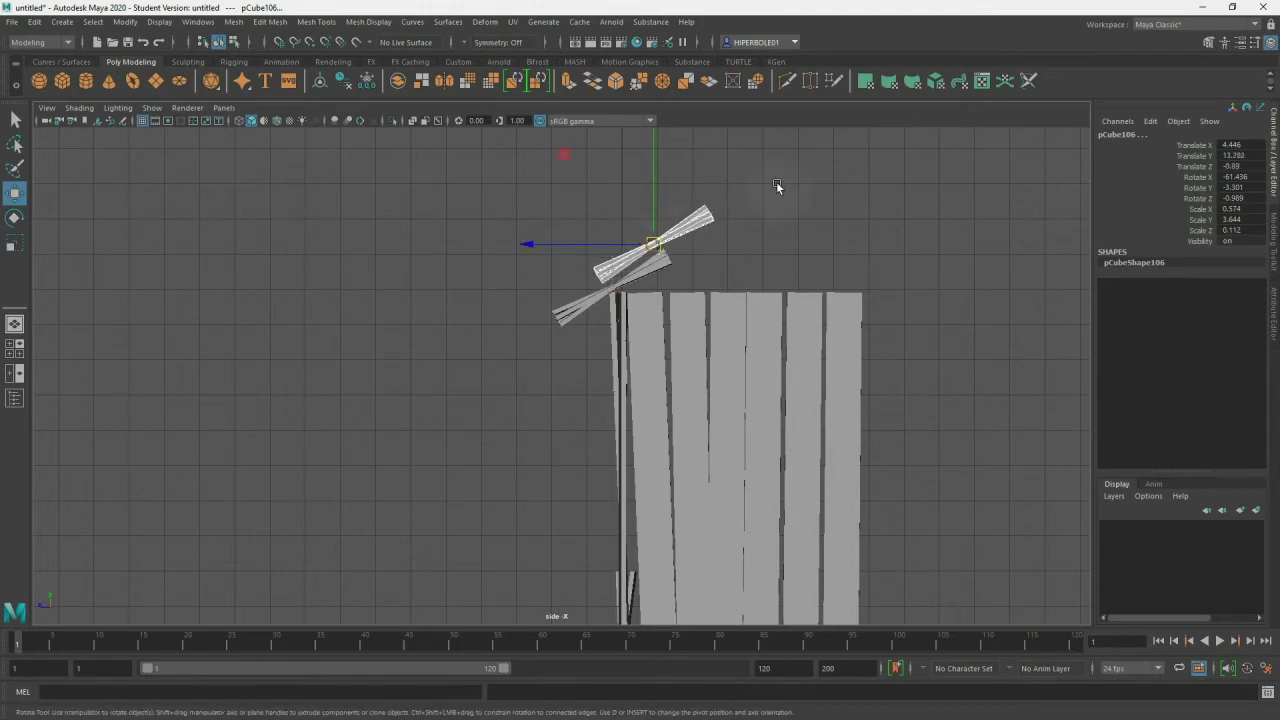
drag(743, 170, 747, 178)
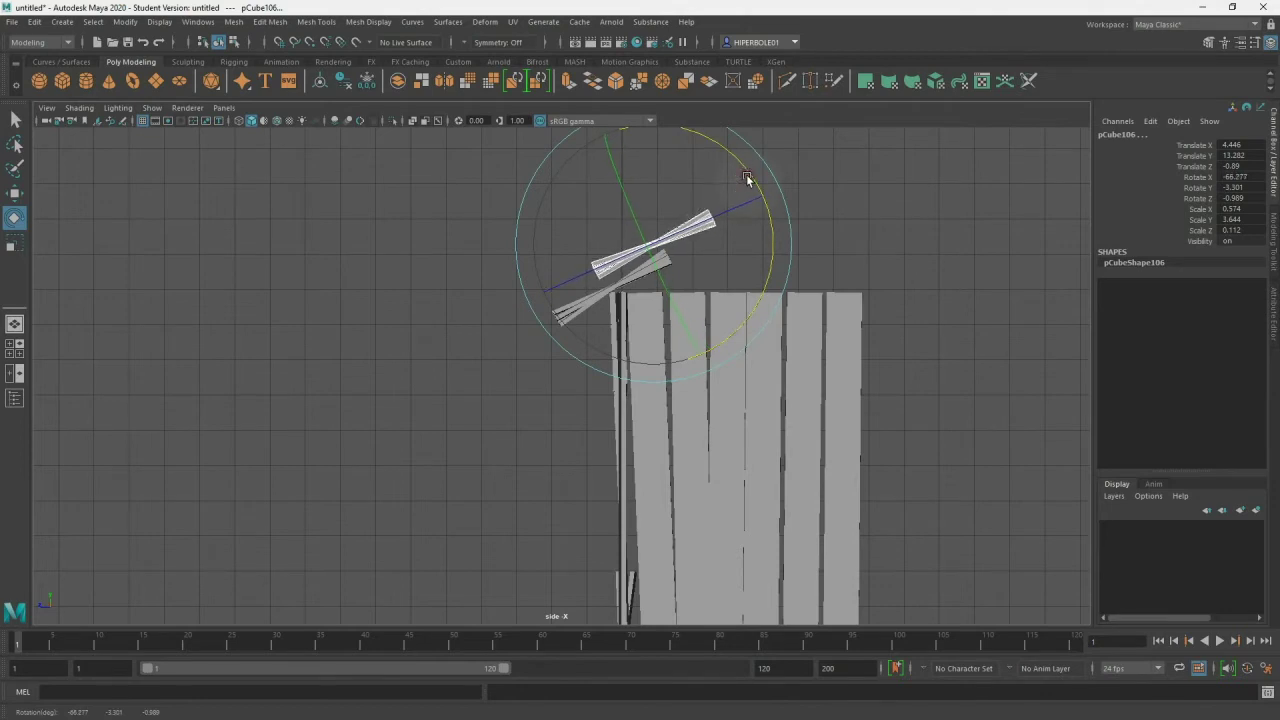
key(w)
drag(653, 177, 652, 184)
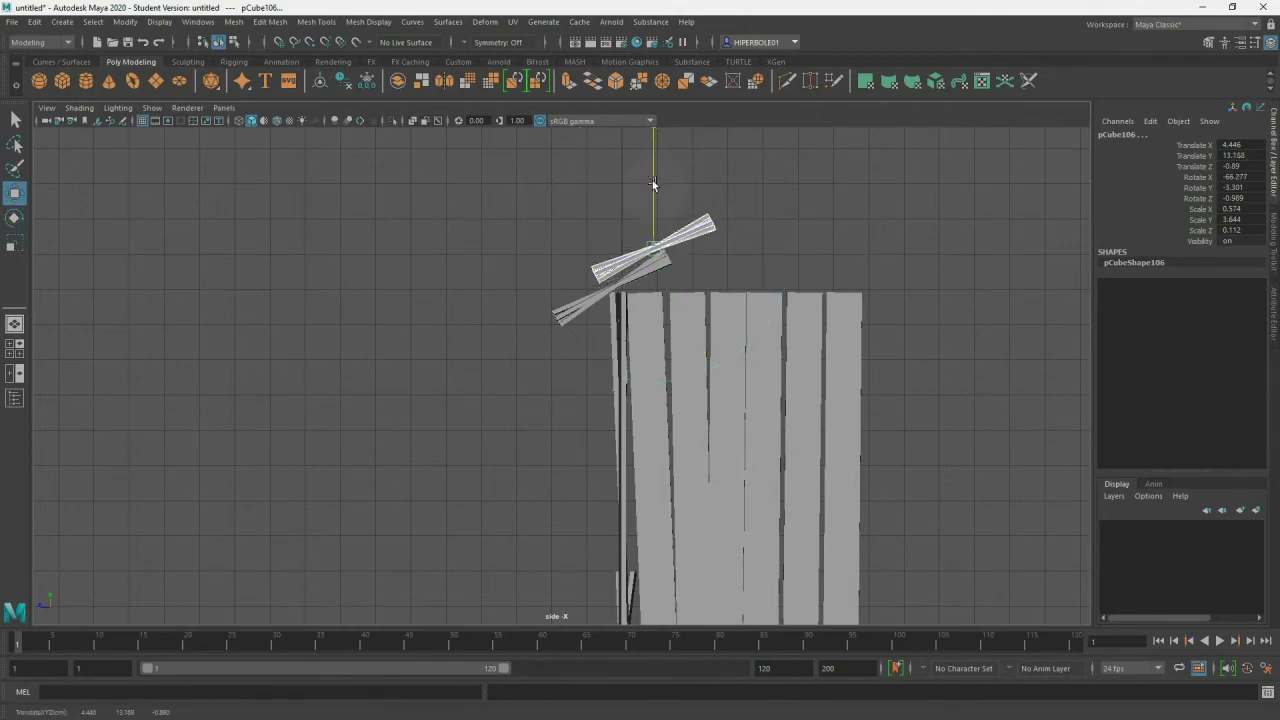
- Fine-tune the ridge plank row's rotation, tilting it a little further
drag(641, 200, 641, 162)
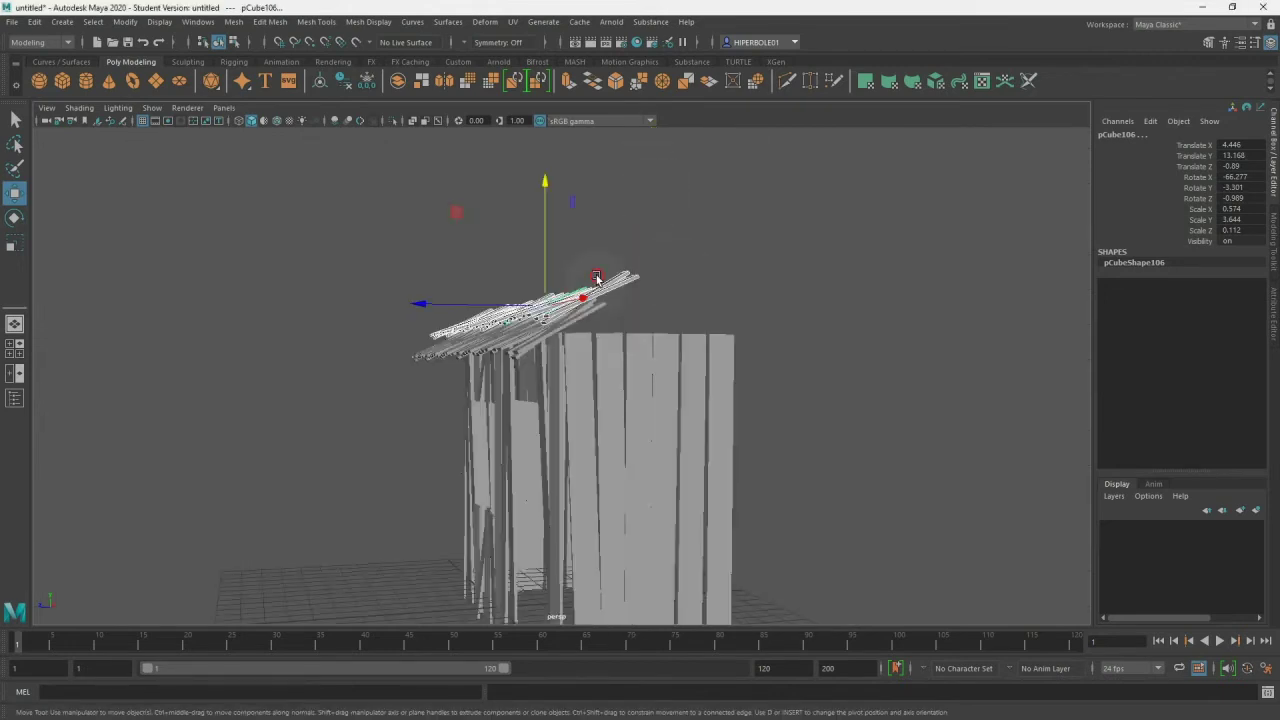
alt+drag(588, 294, 662, 296)
key(e)
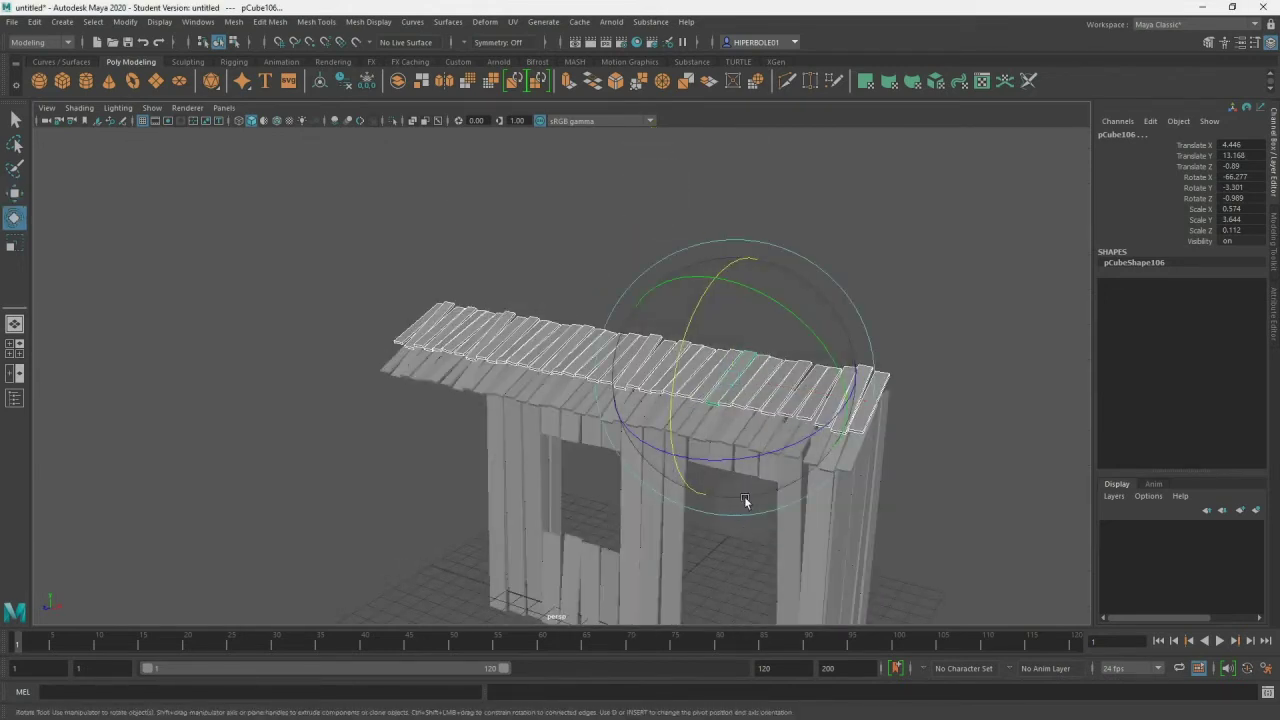
drag(731, 460, 726, 451)
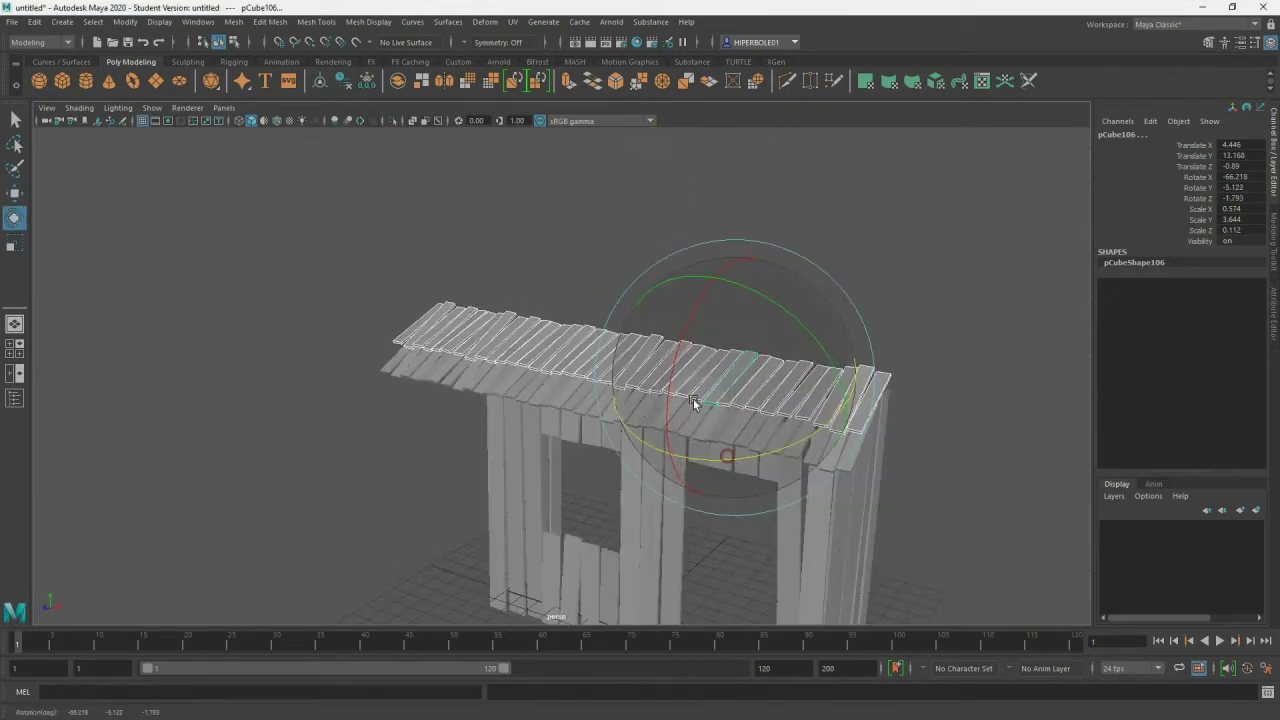
drag(672, 371, 748, 382)
- Move the ridge plank row up, back and right along the roof
key(space)
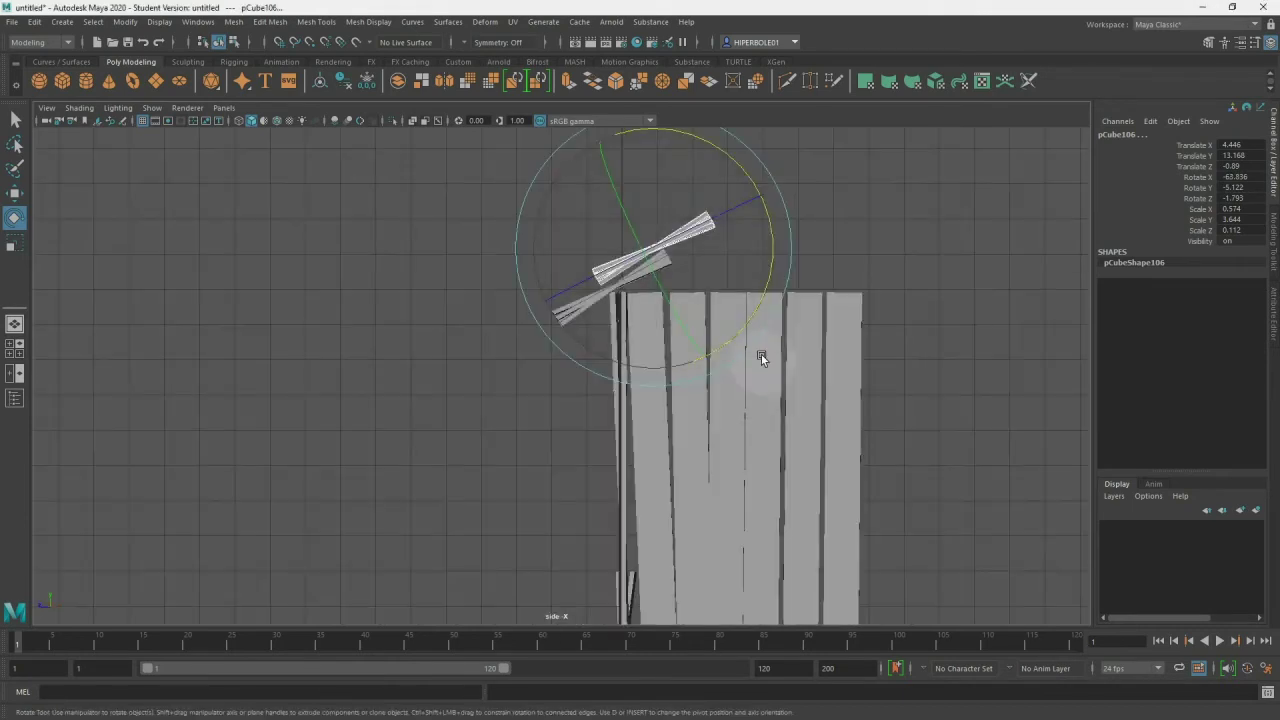
key(w)
mouse_move(645, 262)
mouse_down()
mouse_move(624, 270)
mouse_move(658, 268)
mouse_up()
key(space)
mouse_move(658, 268)
alt+middle_down()
mouse_move(670, 472)
mouse_move(672, 433)
alt+middle_up()
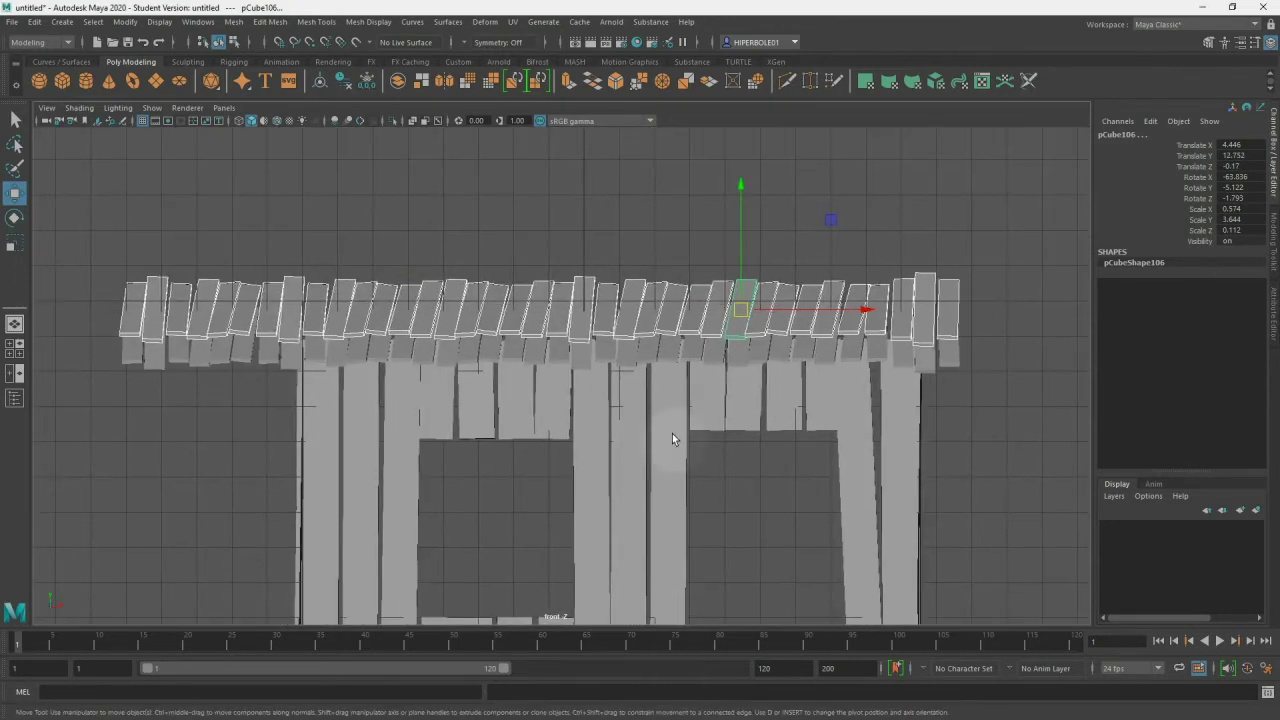
drag(795, 311, 812, 320)
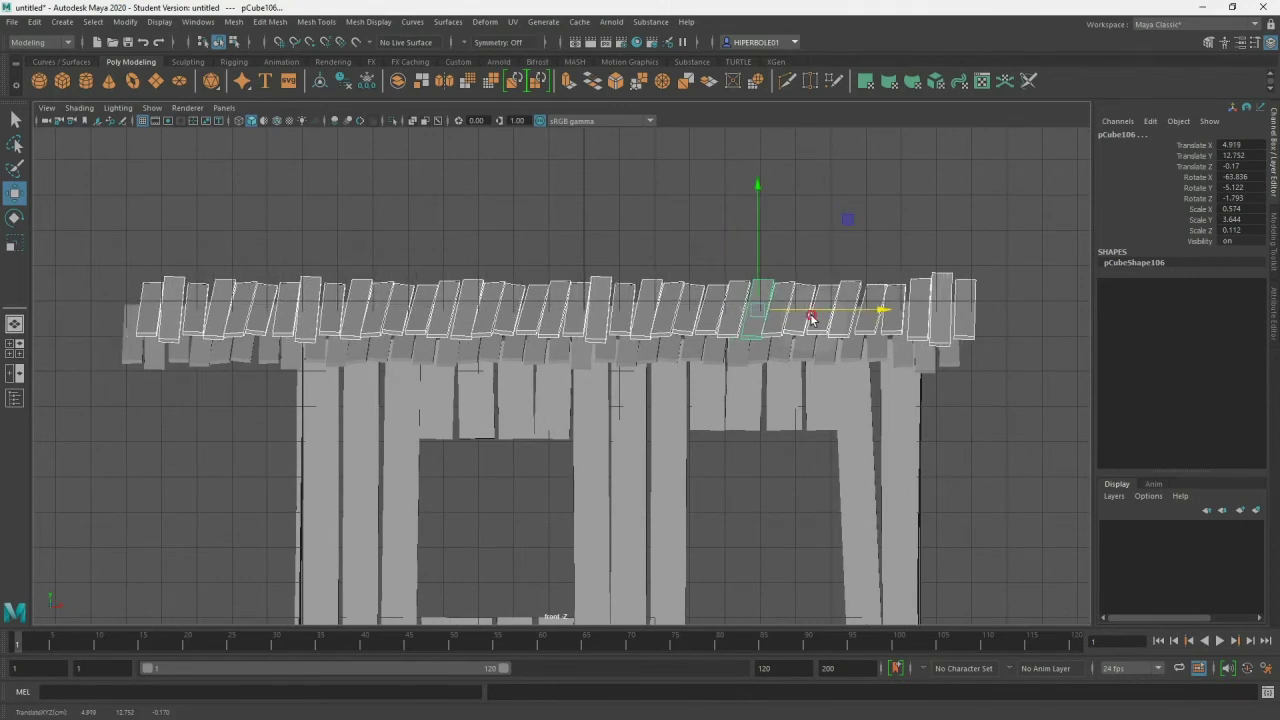
key(space)
drag(811, 318, 847, 305)
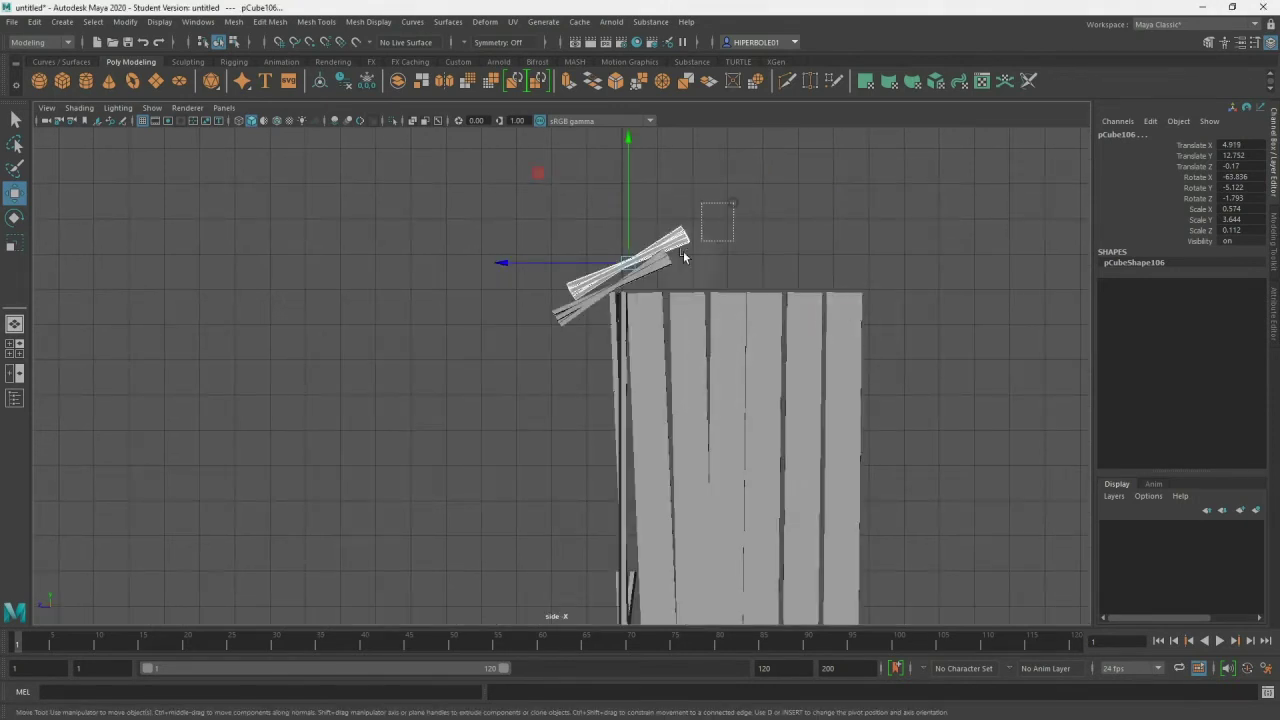
- Drag duplicated plank rows up the slope, resting the top row on the one below
drag(733, 202, 646, 277)
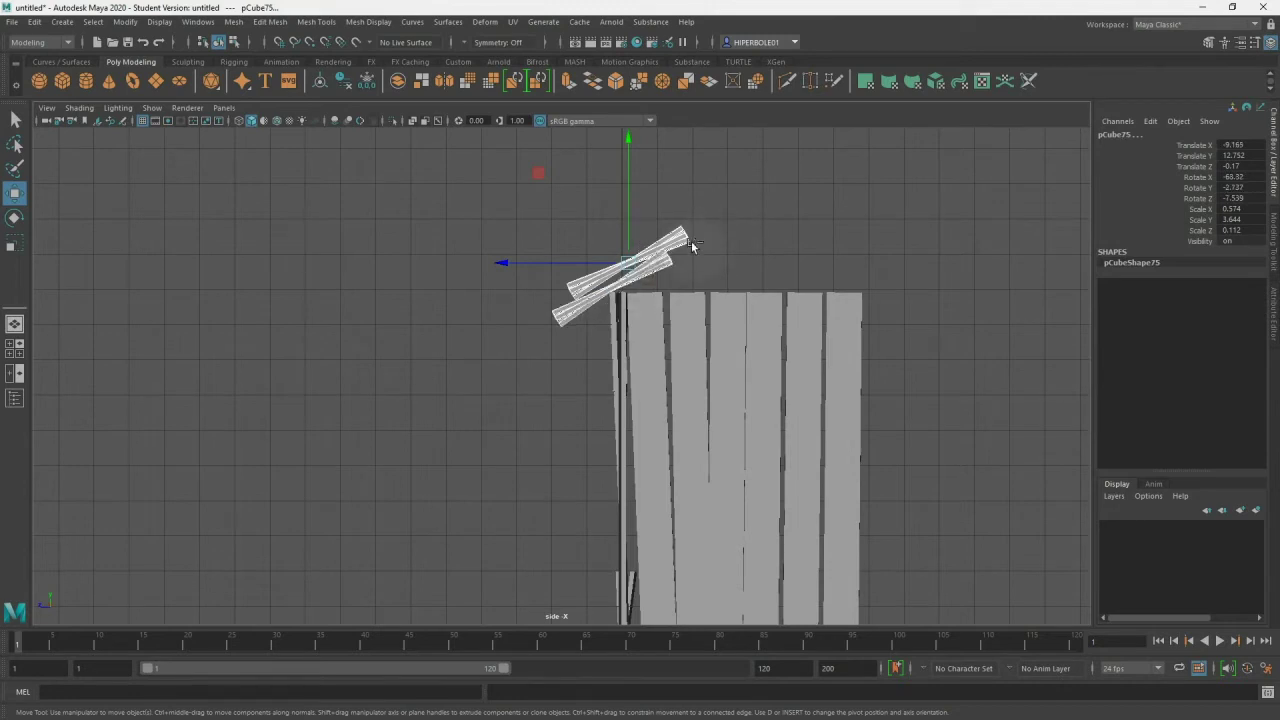
shift+drag(627, 262, 680, 203)
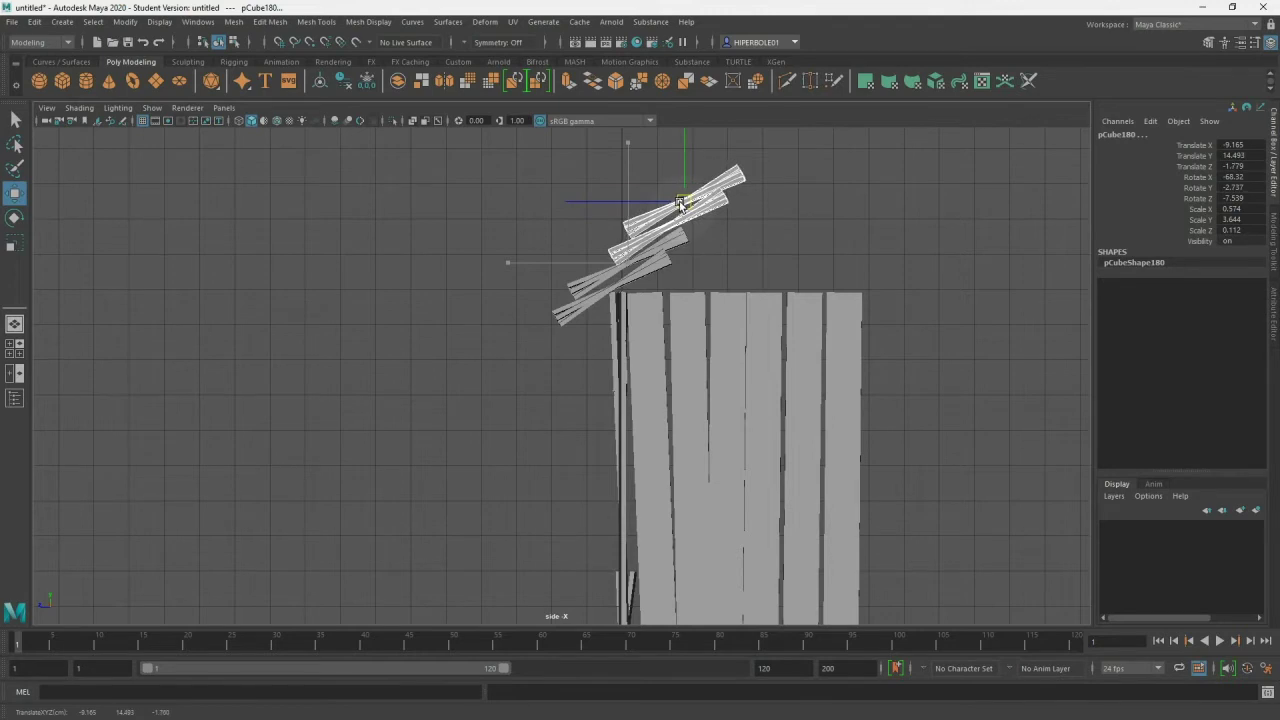
shift+drag(680, 199, 751, 132)
alt+middle_drag(816, 251, 834, 421)
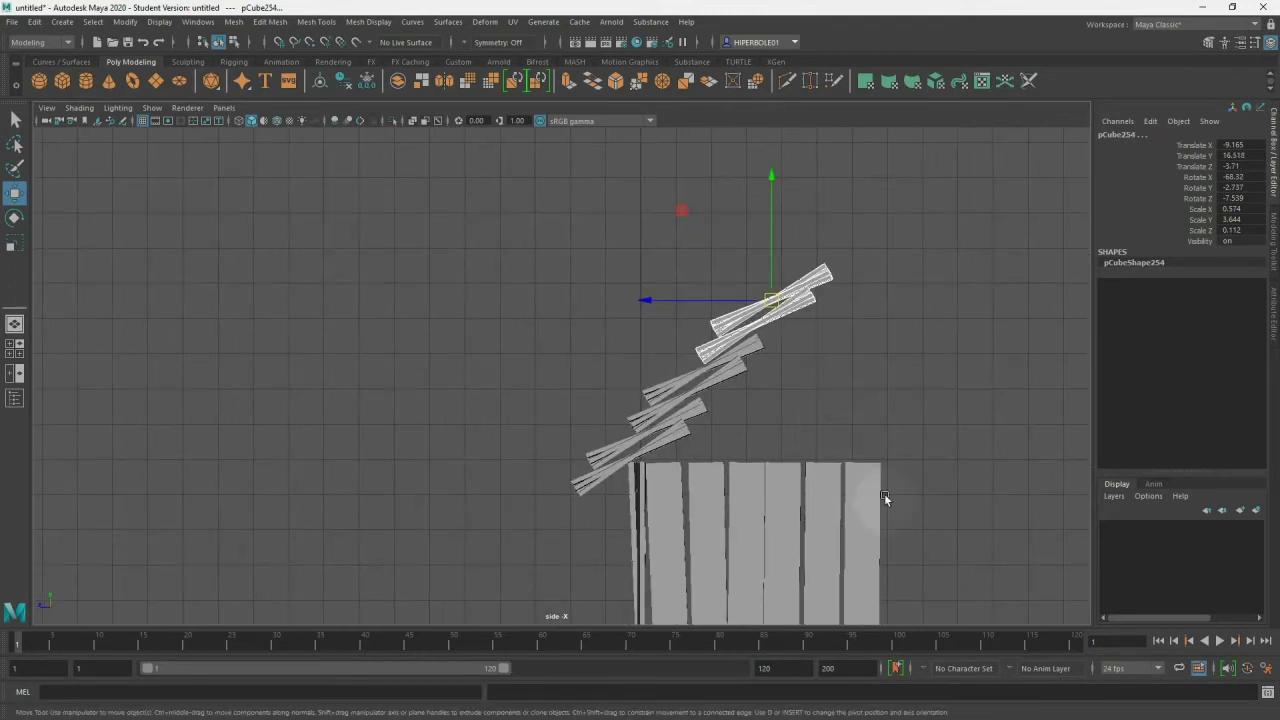
mouse_move(880, 338)
alt+mouse_down()
mouse_move(805, 409)
mouse_move(671, 407)
mouse_move(740, 407)
alt+mouse_up()
key(space)
mouse_move(771, 286)
mouse_down()
mouse_move(743, 308)
mouse_move(757, 289)
mouse_move(823, 311)
mouse_move(717, 289)
mouse_move(649, 349)
mouse_move(559, 326)
mouse_move(649, 329)
mouse_move(711, 311)
mouse_move(640, 271)
mouse_move(685, 312)
mouse_up()
click(640, 271)
- Select the outermost side-wall plank and frame the whole side wall in side view
key(space)
key(space)
drag(797, 320, 826, 195)
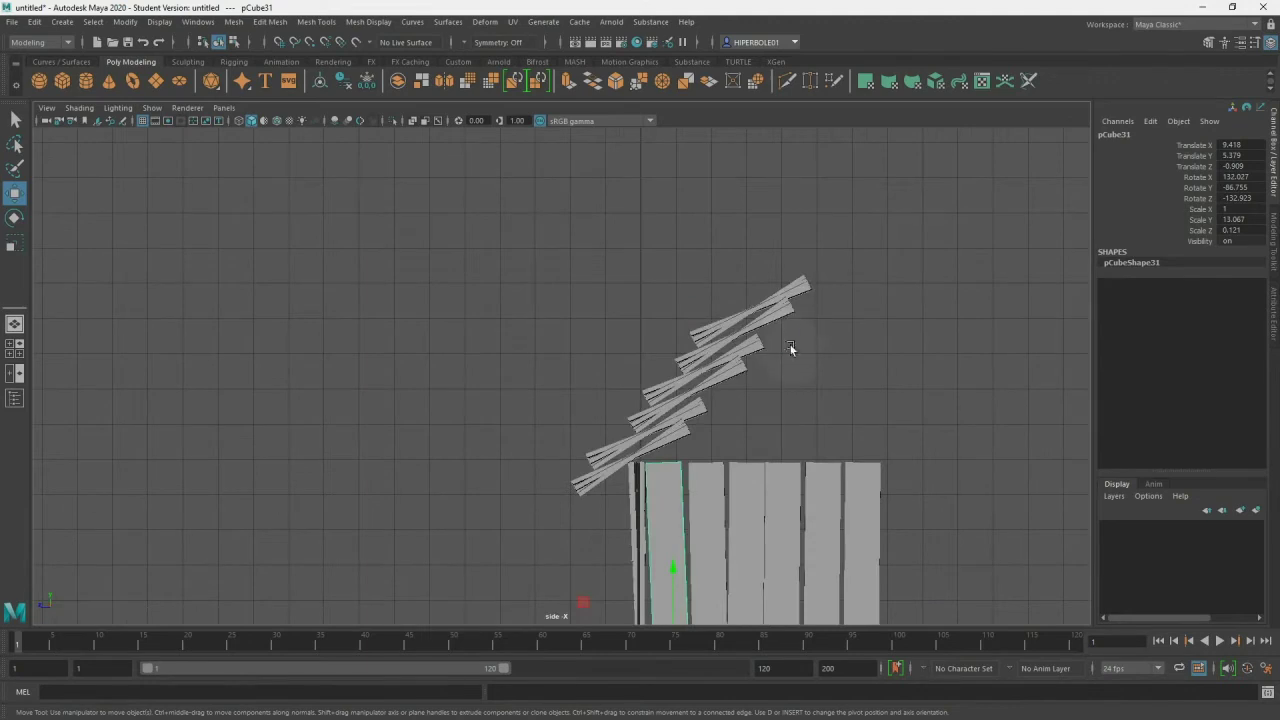
mouse_move(797, 398)
alt+middle_down()
mouse_move(751, 343)
mouse_move(762, 159)
alt+middle_up()
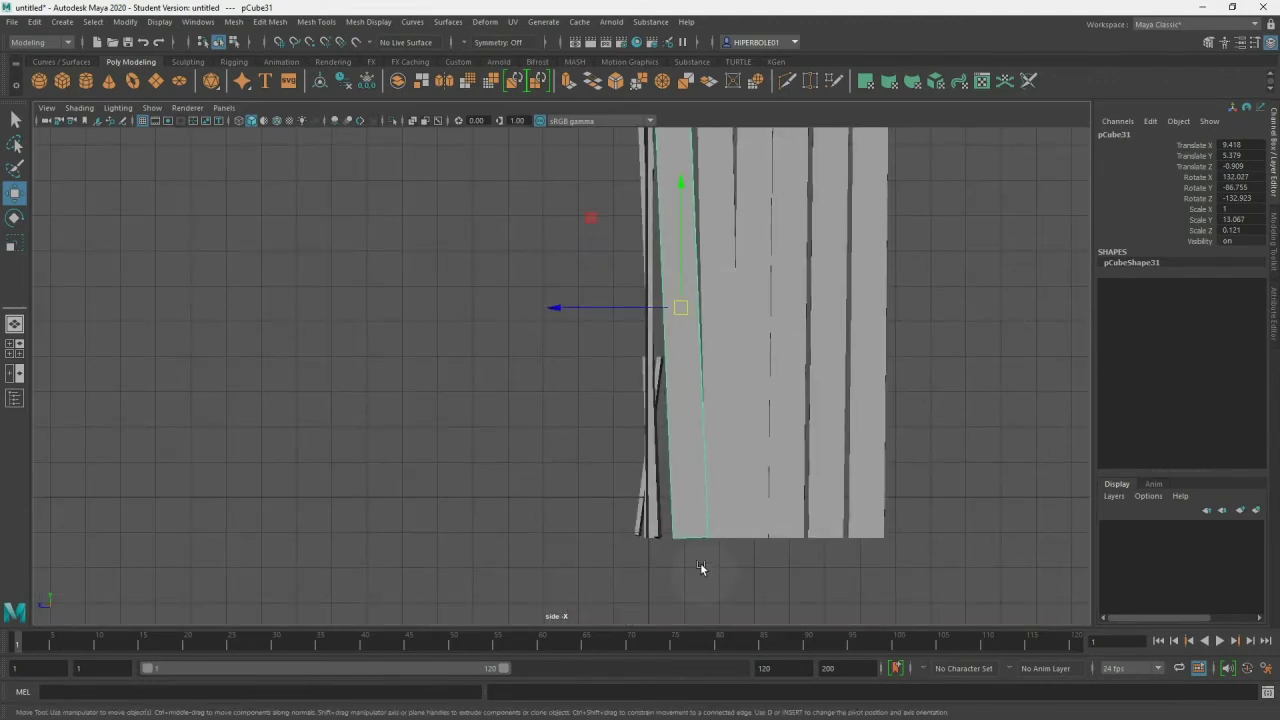
click(685, 494)
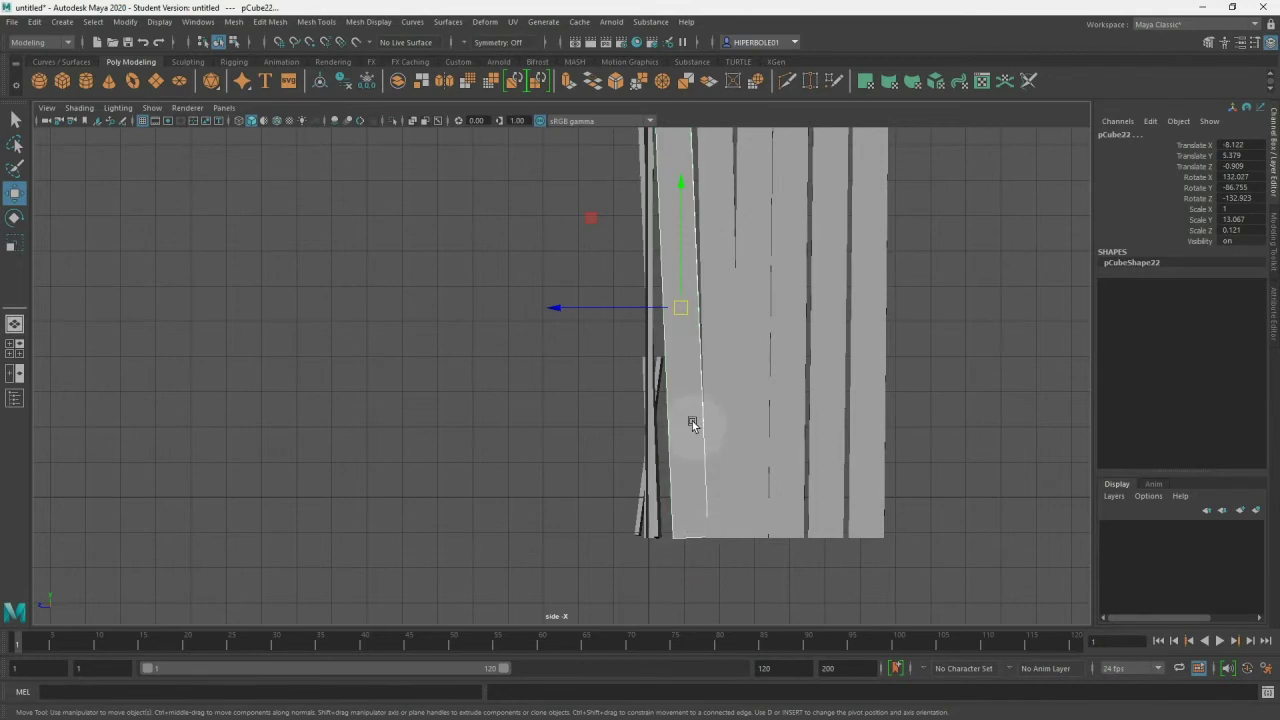
mouse_move(682, 370)
alt+middle_down()
mouse_move(669, 514)
mouse_move(663, 483)
alt+middle_up()
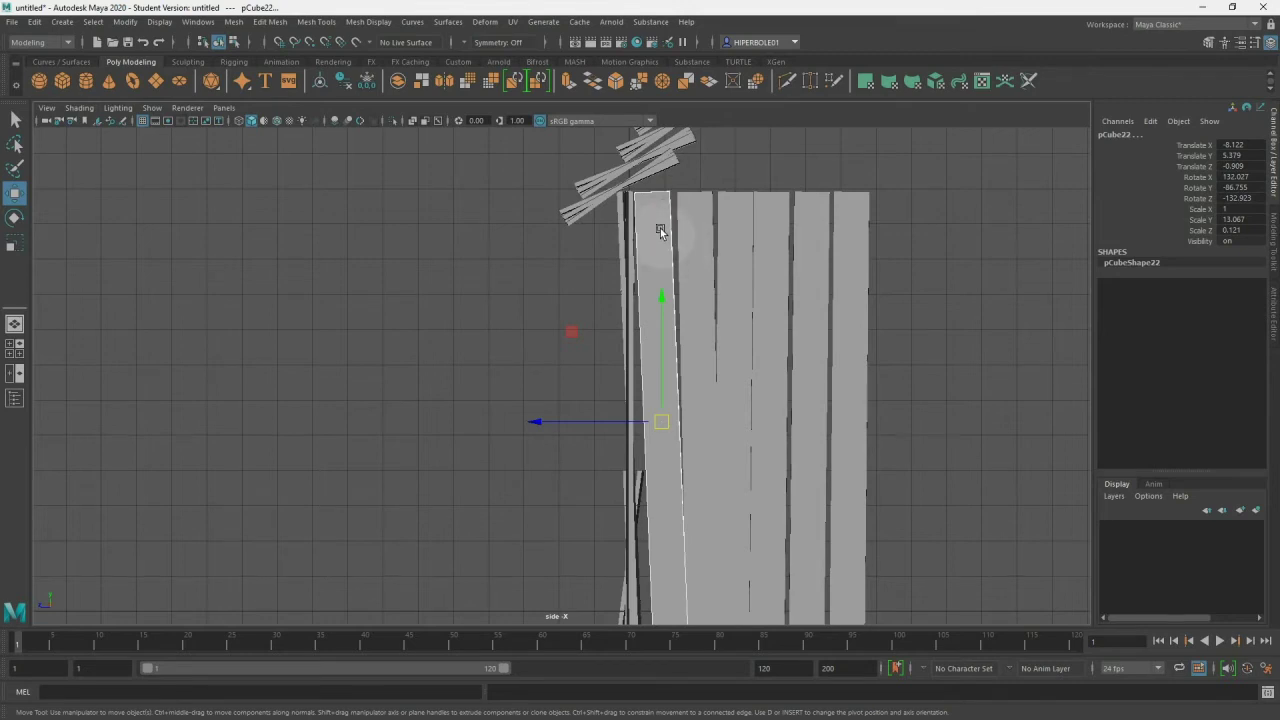
key(space)
mouse_move(660, 228)
mouse_down()
mouse_move(767, 272)
mouse_move(674, 304)
mouse_move(674, 292)
mouse_move(704, 289)
mouse_move(708, 316)
mouse_up()
key(space)
key(space)
mouse_move(778, 324)
alt+right_down()
mouse_move(753, 338)
mouse_move(715, 322)
mouse_move(344, 314)
alt+right_up()
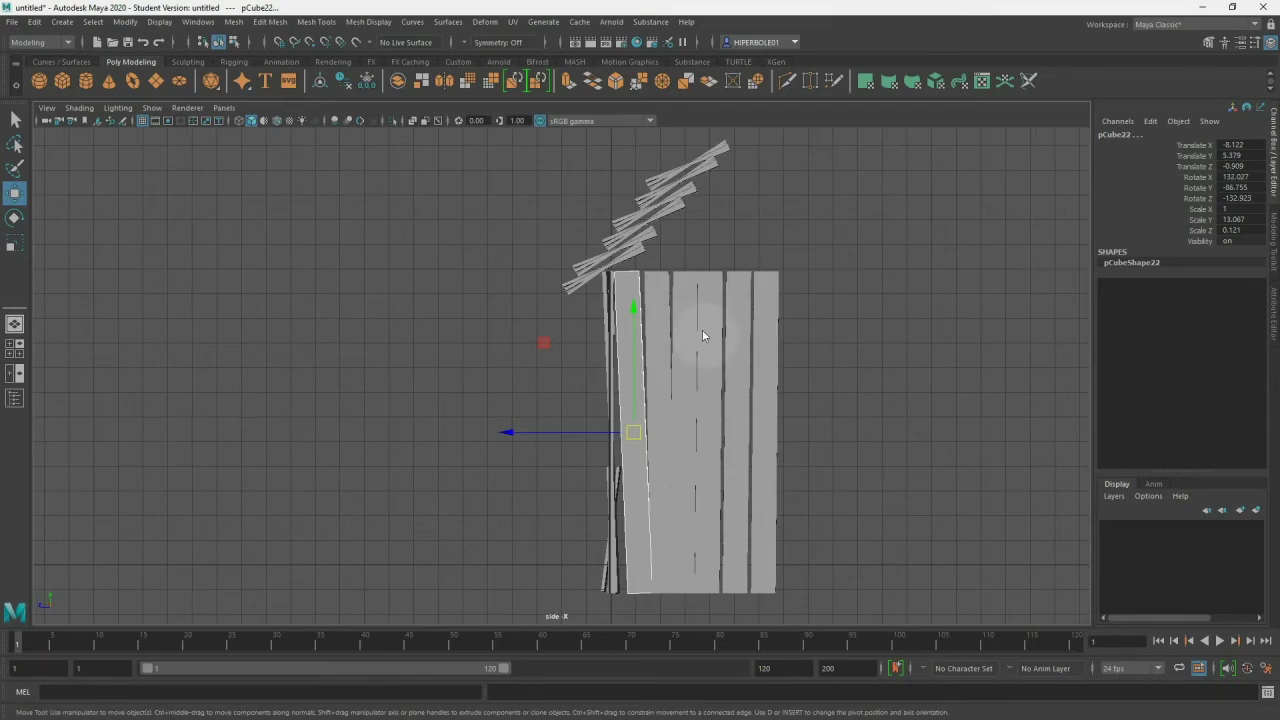
- Tilt the outer wall plank and raise it slightly
key(e)
drag(692, 322, 630, 307)
key(r)
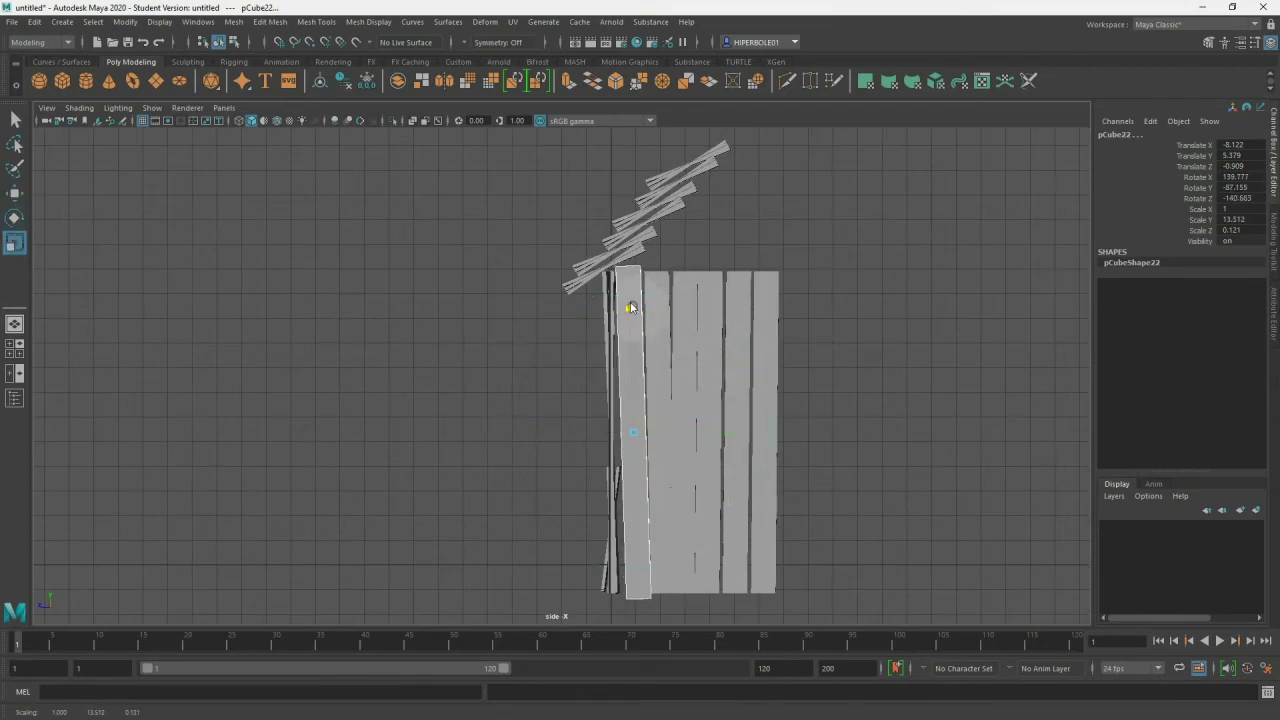
key(w)
drag(631, 353, 631, 343)
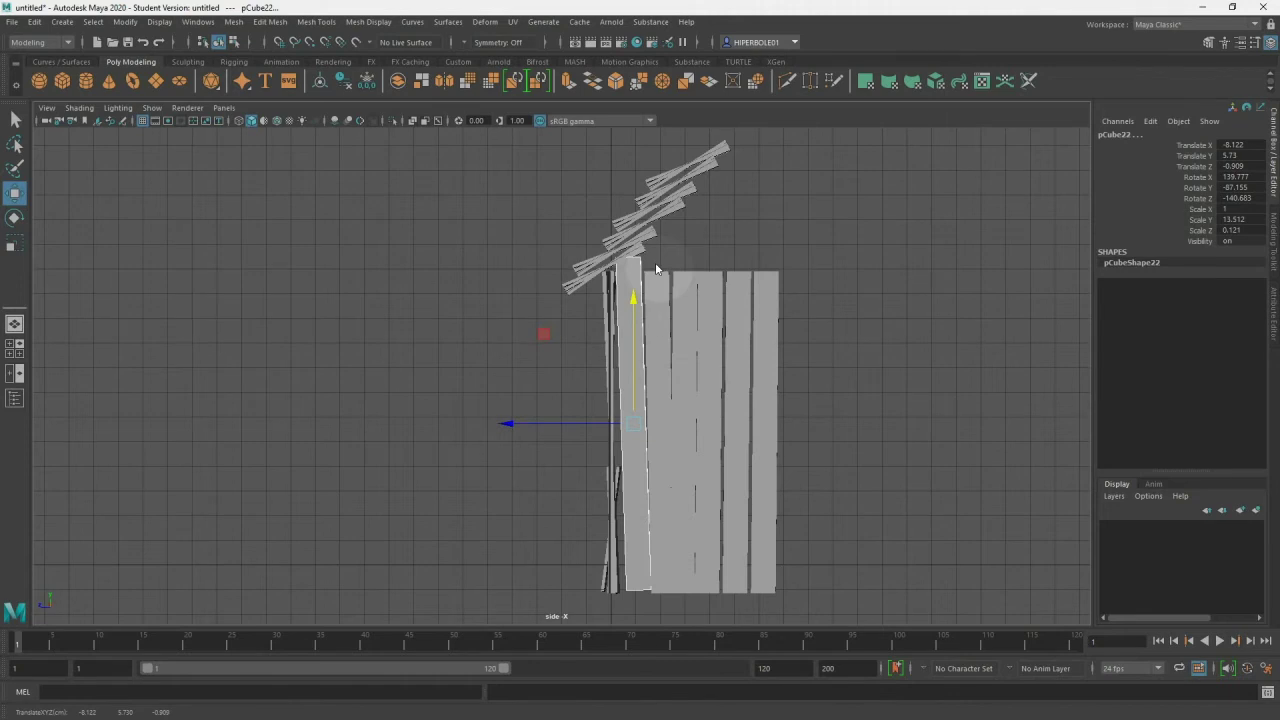
- Stretch the next wall plank taller and raise the following one up under the roof
mouse_move(655, 262)
mouse_down()
mouse_move(673, 333)
mouse_move(659, 320)
mouse_up()
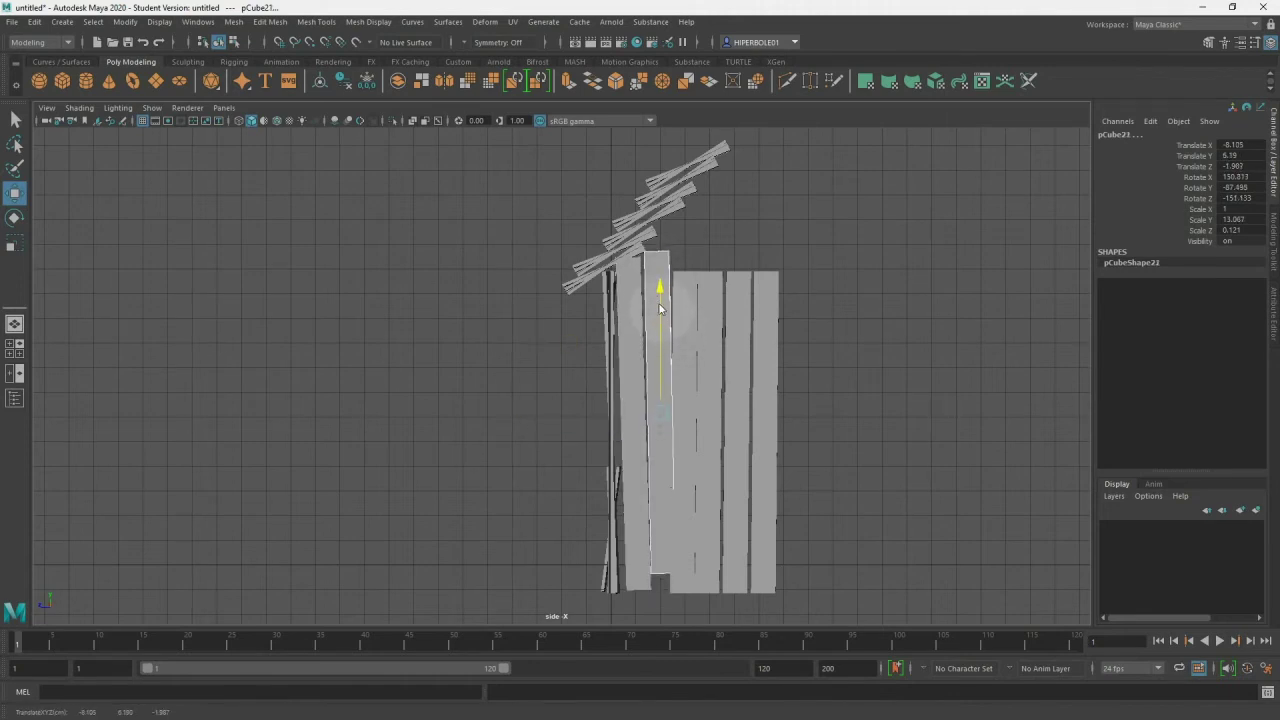
key(r)
drag(656, 294, 653, 289)
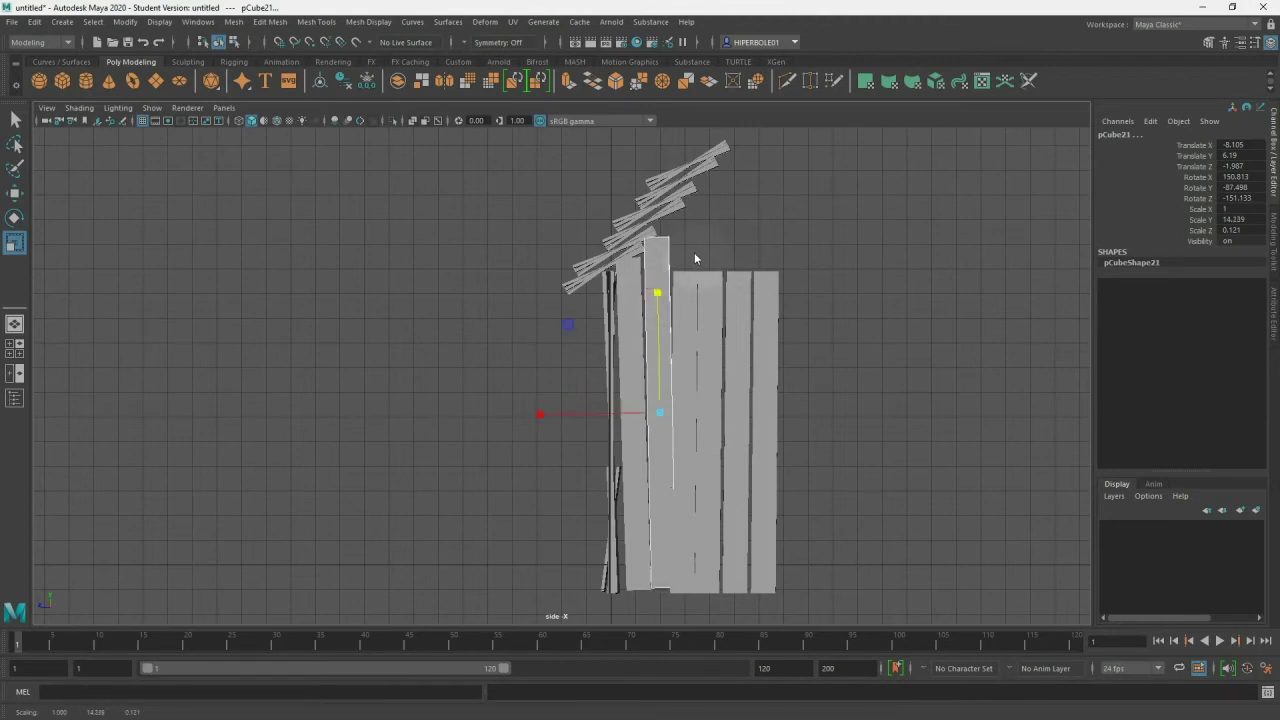
click(704, 302)
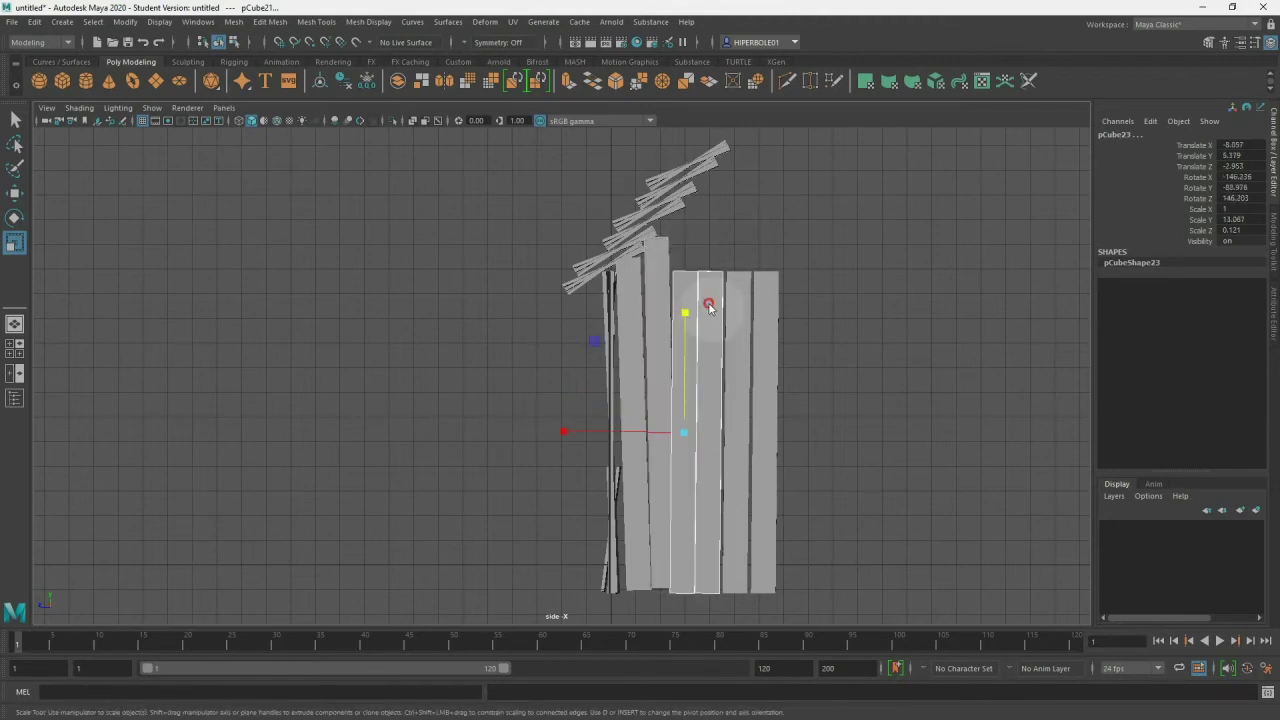
key(w)
mouse_move(682, 336)
mouse_down()
mouse_move(686, 251)
mouse_move(688, 281)
mouse_move(686, 265)
mouse_move(687, 278)
mouse_move(711, 267)
mouse_move(710, 250)
mouse_up()
key(r)
key(w)
key(r)
key(w)
click(710, 300)
key(r)
key(w)
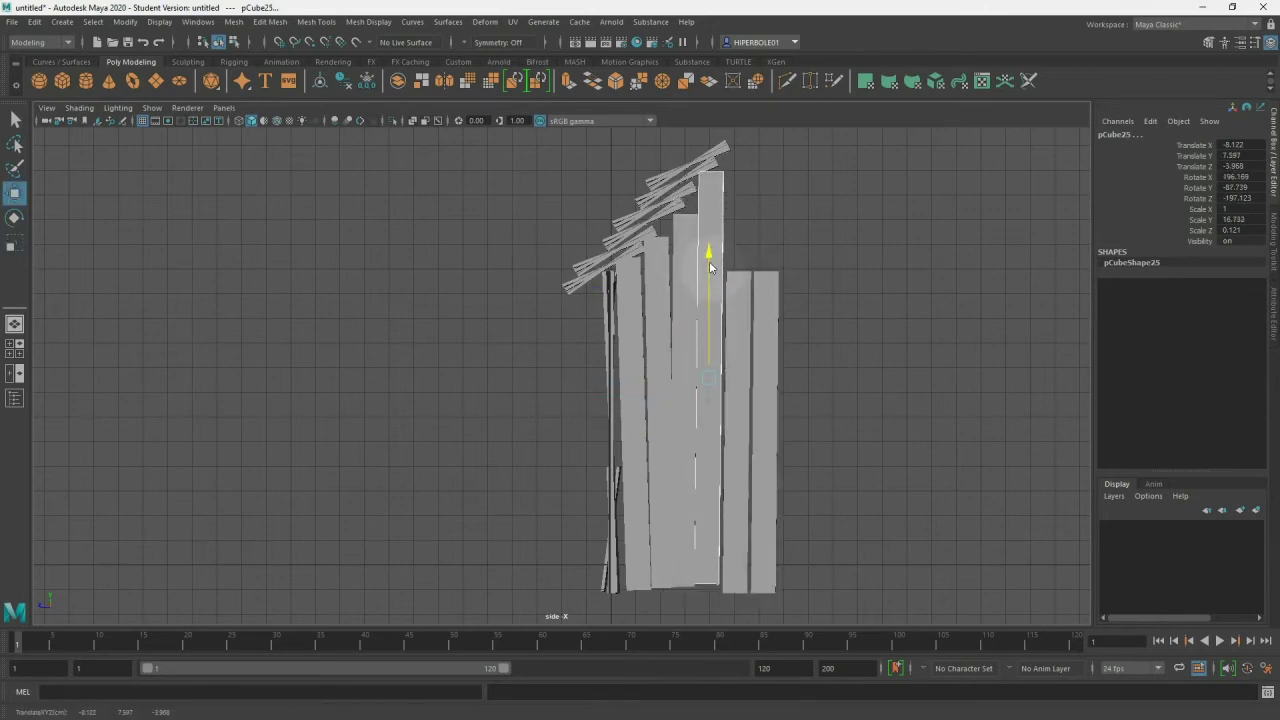
- Raise and stretch the rightmost wall plank taller so it reaches the roof
click(770, 320)
drag(763, 309, 769, 264)
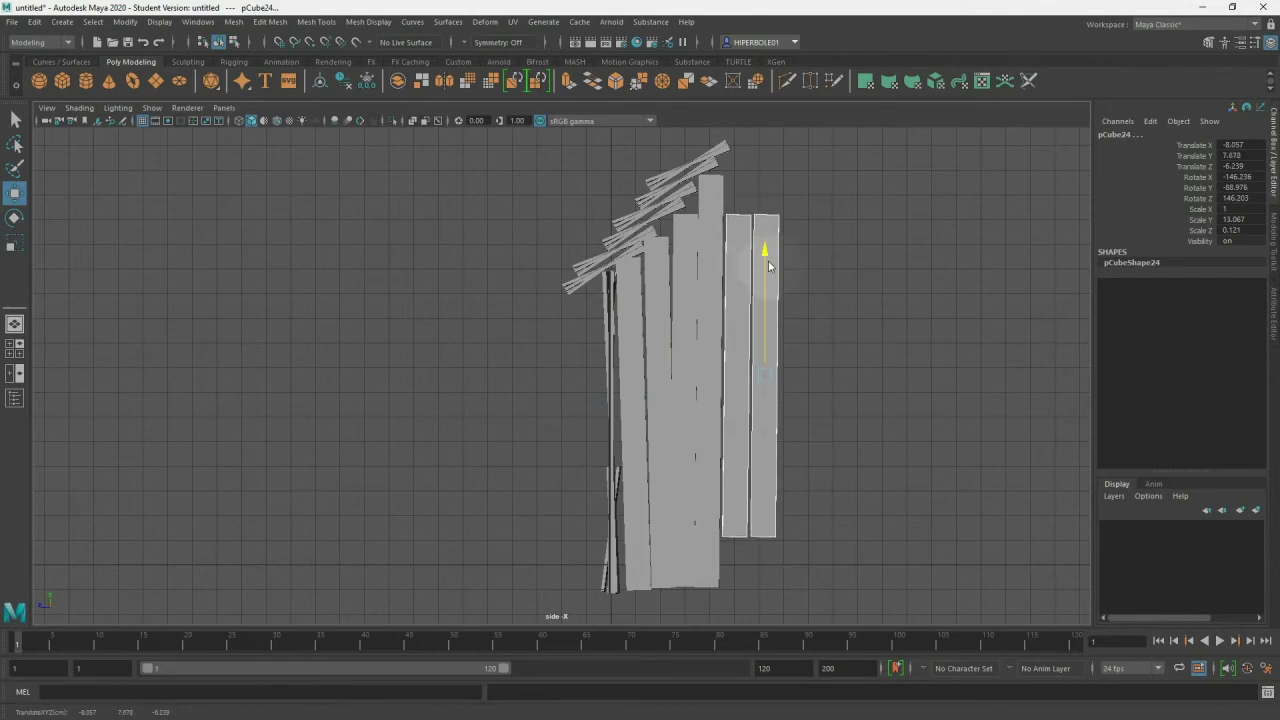
key(r)
drag(764, 257, 763, 218)
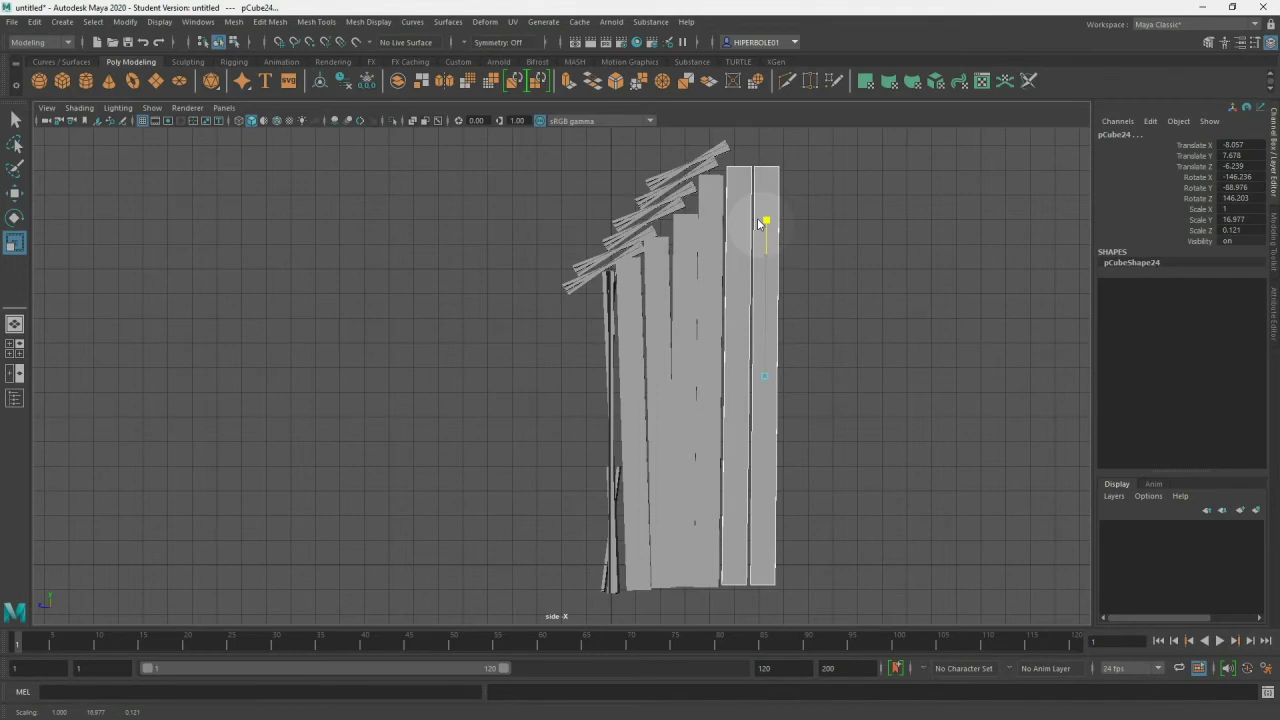
drag(758, 222, 758, 216)
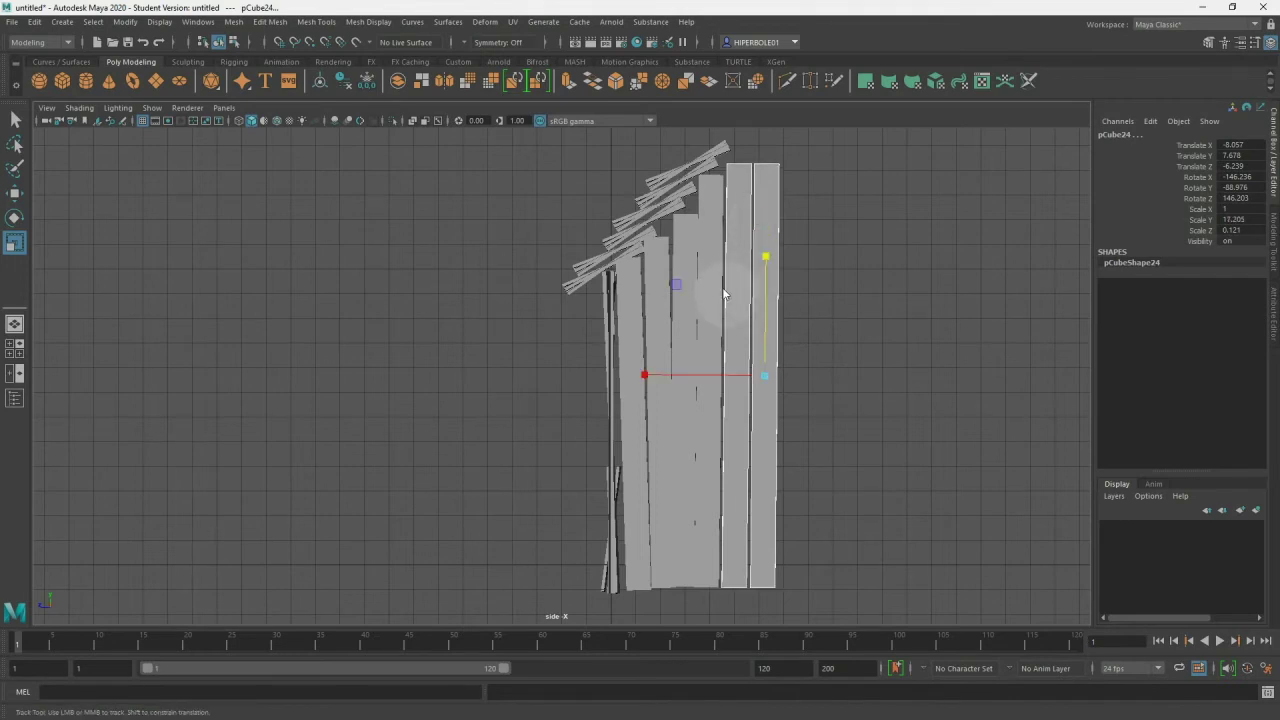
alt+middle_drag(784, 120, 771, 206)
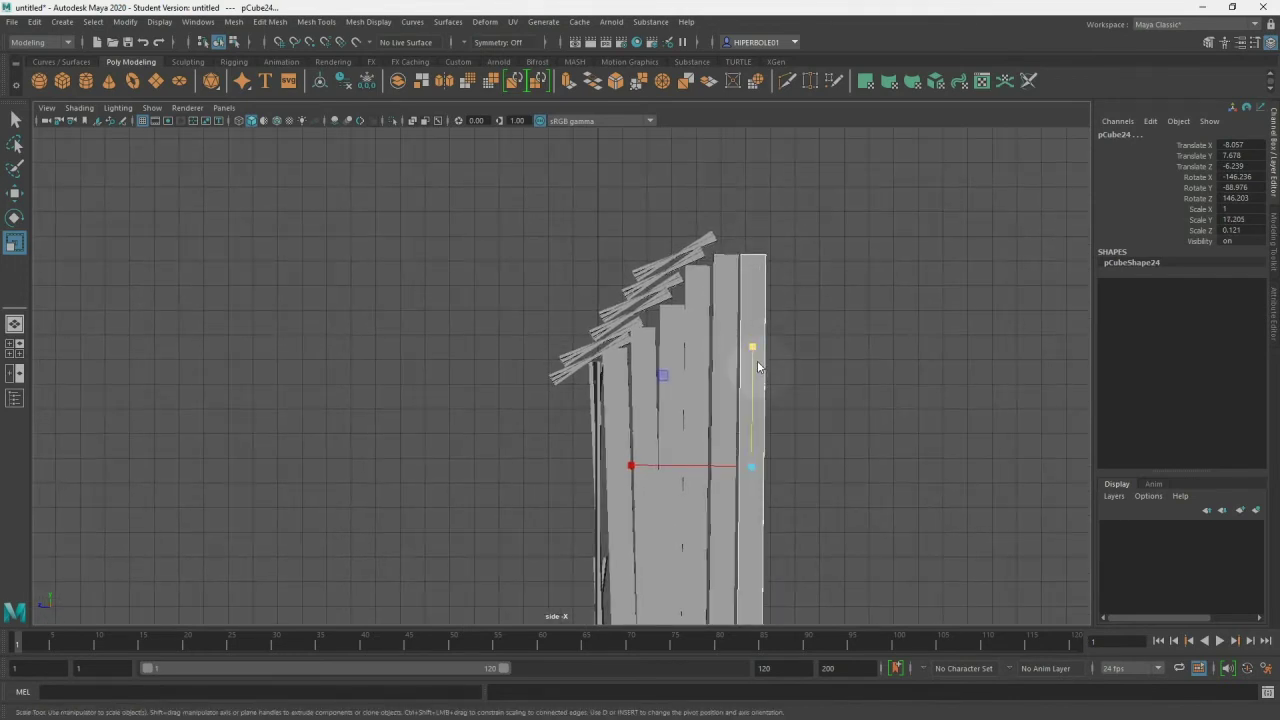
key(w)
drag(748, 357, 742, 337)
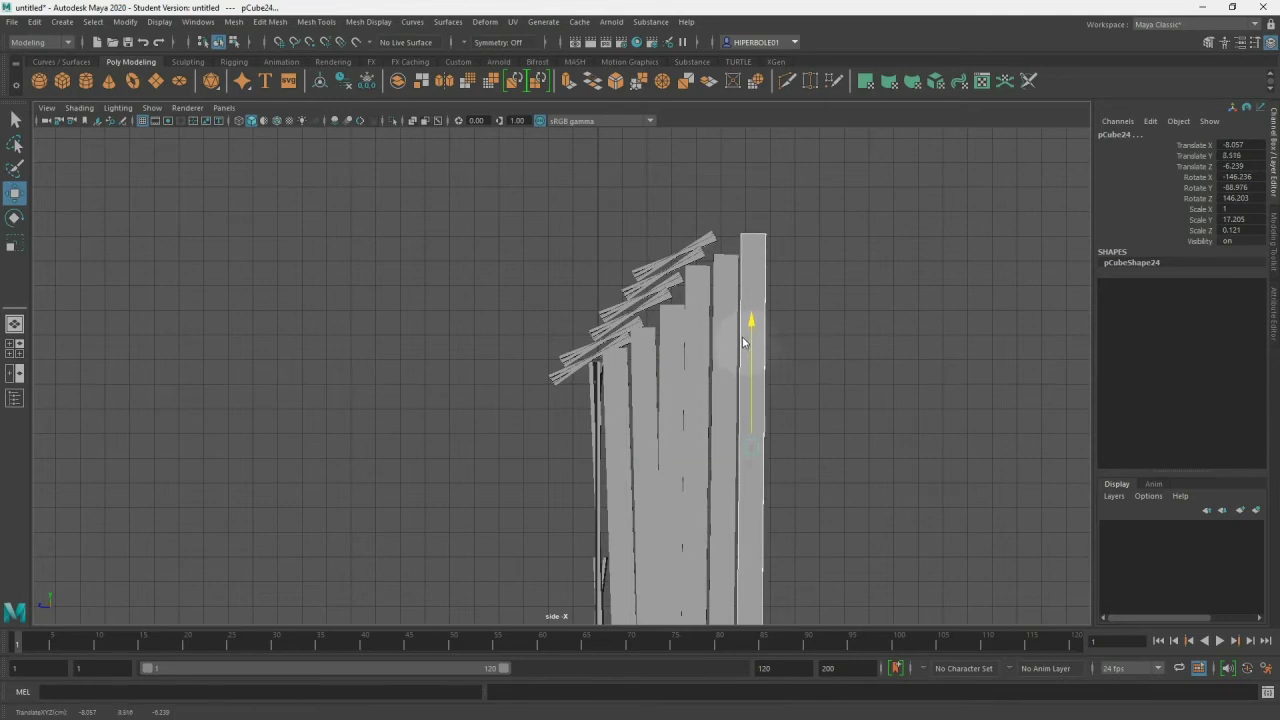
alt+middle_drag(744, 318, 752, 259)
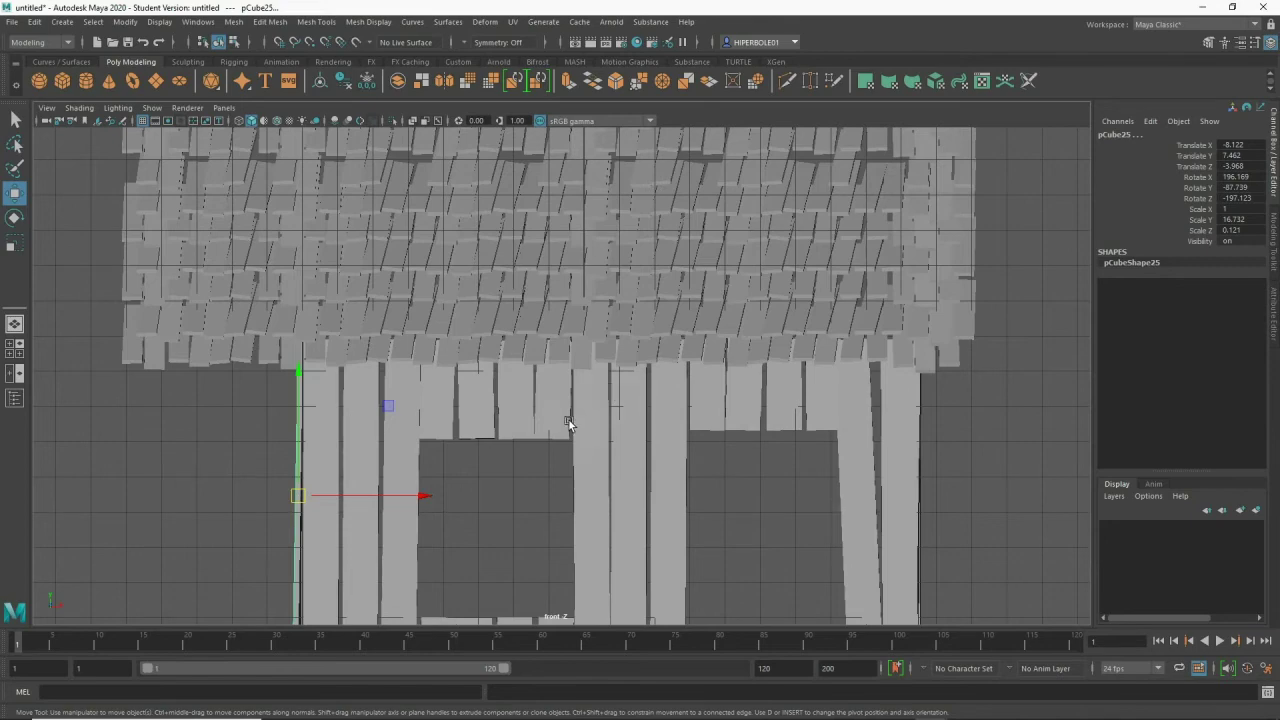
- Face the hut front and inspect the ridge roof planks in wireframe, then return to shaded
key(space)
click(572, 383)
mouse_move(543, 383)
alt+mouse_down()
mouse_move(531, 369)
mouse_move(669, 366)
mouse_move(757, 394)
mouse_move(708, 391)
mouse_move(673, 343)
alt+mouse_up()
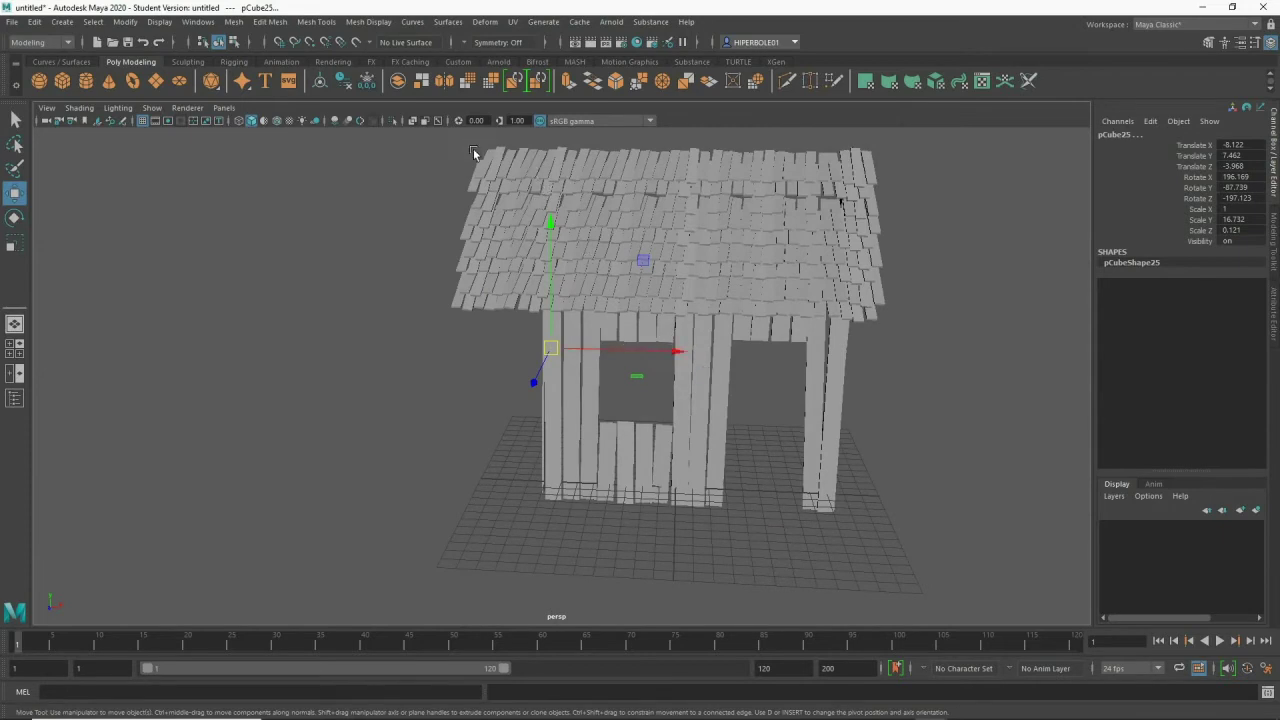
mouse_move(474, 152)
alt+mouse_down()
mouse_move(549, 289)
mouse_move(531, 417)
alt+mouse_up()
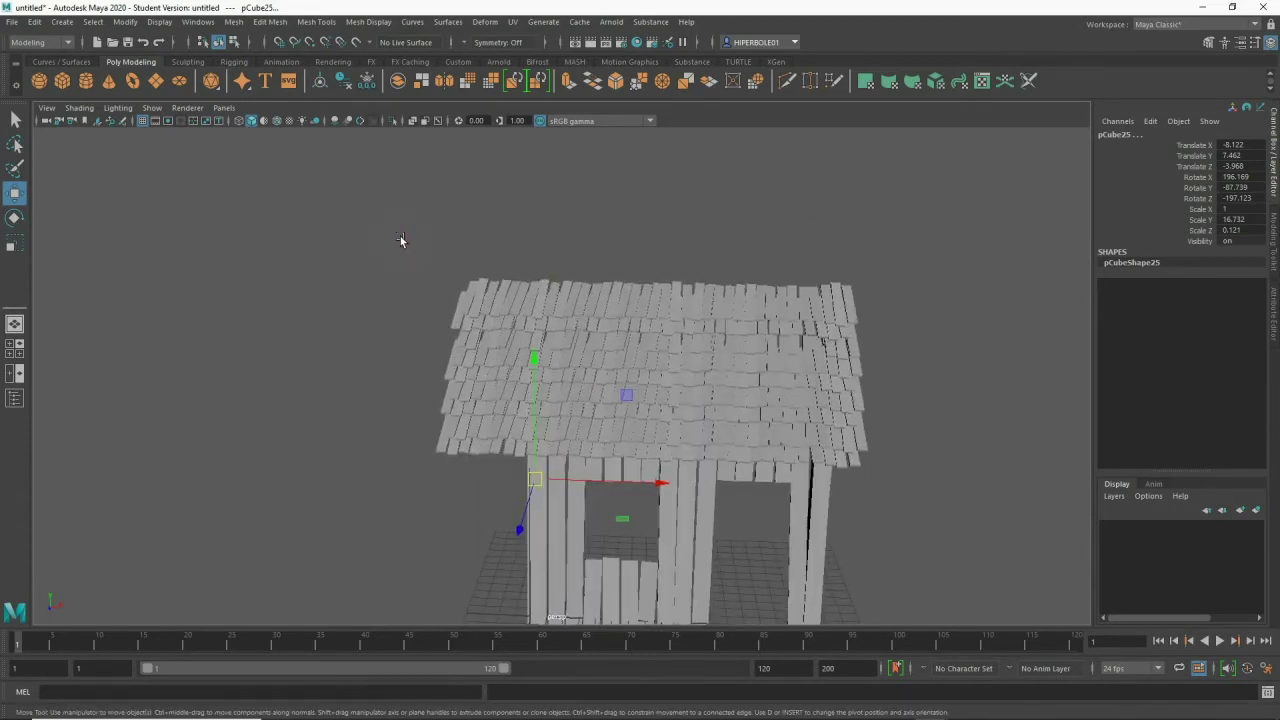
drag(833, 284, 893, 293)
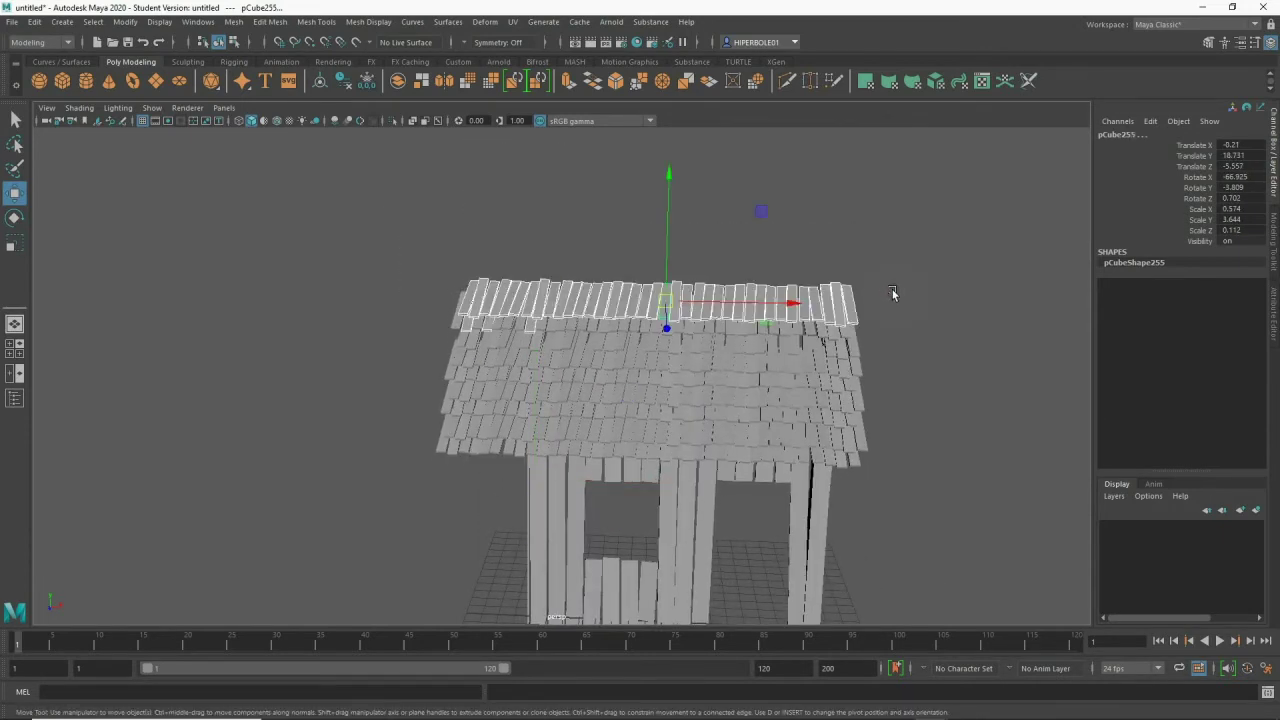
click(893, 293)
key(ctrl+z)
drag(417, 230, 910, 282)
key(4)
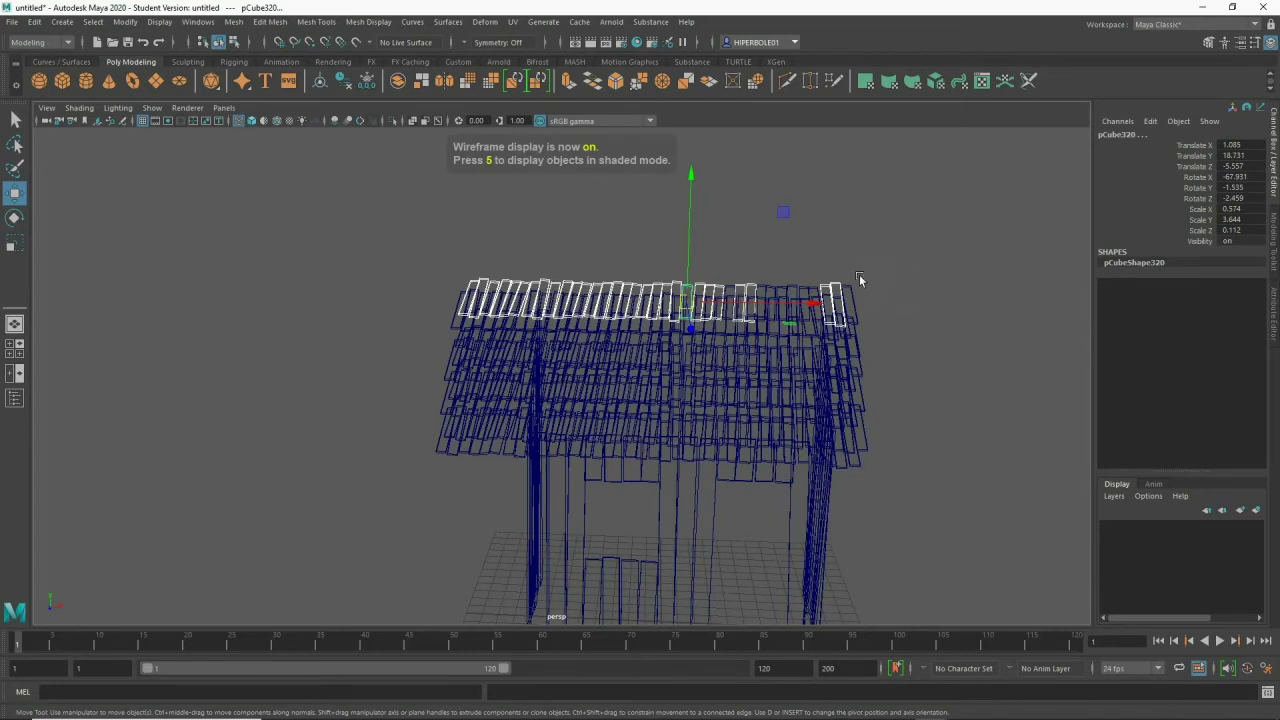
click(859, 280)
drag(884, 272, 714, 286)
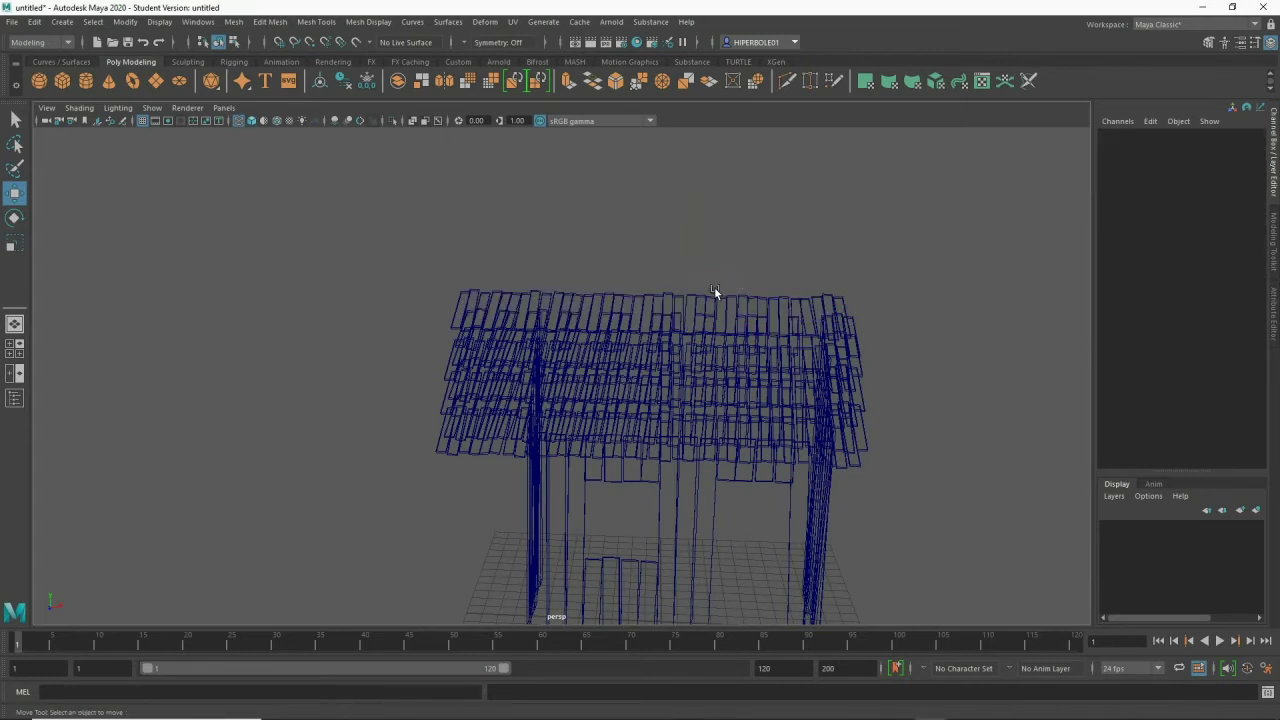
key(5)
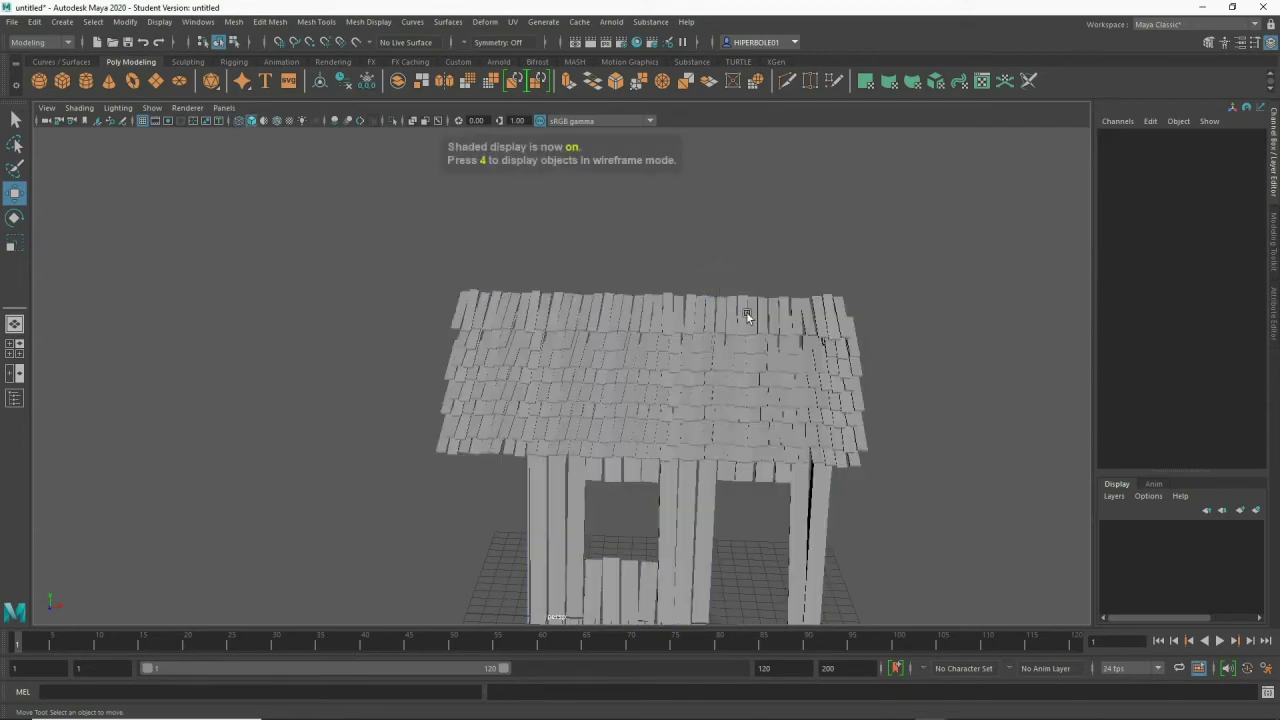
mouse_move(601, 462)
alt+mouse_down()
mouse_move(627, 456)
mouse_move(604, 443)
mouse_move(603, 455)
mouse_move(629, 349)
mouse_move(698, 380)
mouse_move(659, 348)
mouse_move(696, 389)
mouse_move(638, 401)
mouse_move(658, 377)
mouse_move(754, 365)
mouse_move(681, 388)
mouse_move(589, 381)
mouse_move(620, 392)
mouse_move(603, 382)
mouse_move(607, 366)
mouse_move(600, 378)
mouse_move(527, 375)
mouse_move(633, 385)
mouse_move(597, 414)
alt+mouse_up()
- Duplicate the left-edge wall plank and slide the copy left to X -11.816
click(598, 418)
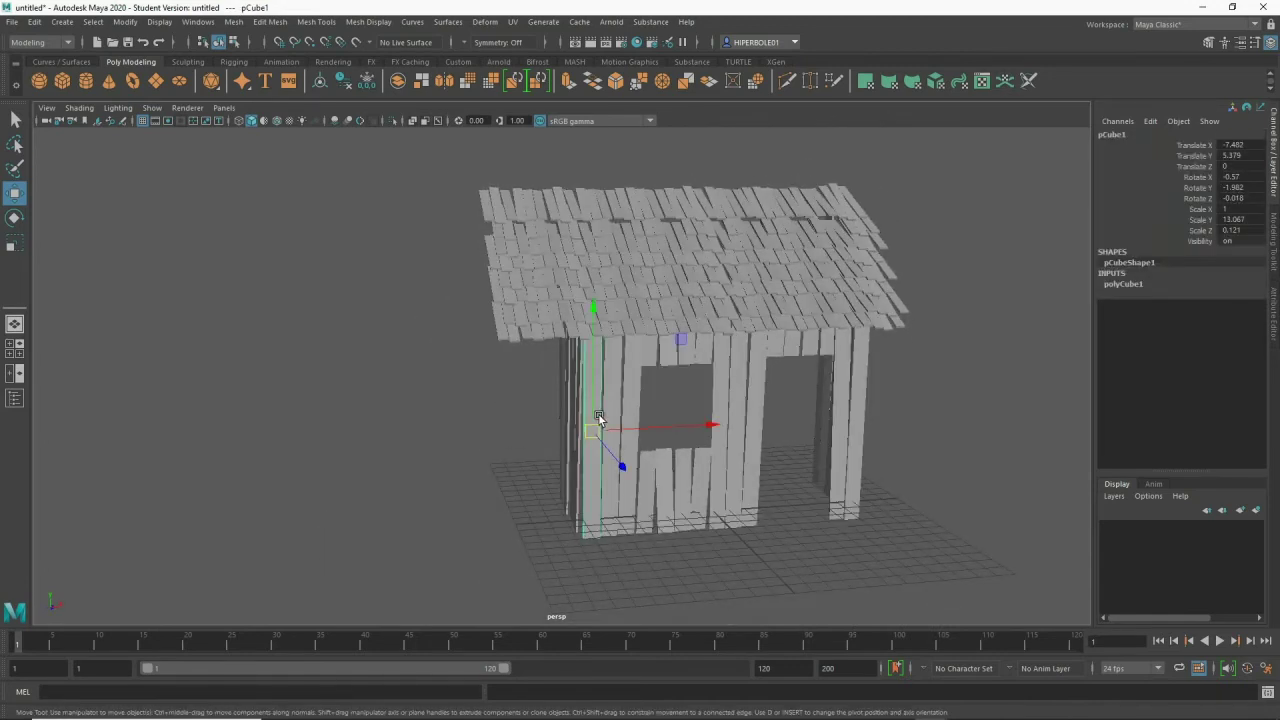
key(ctrl+d)
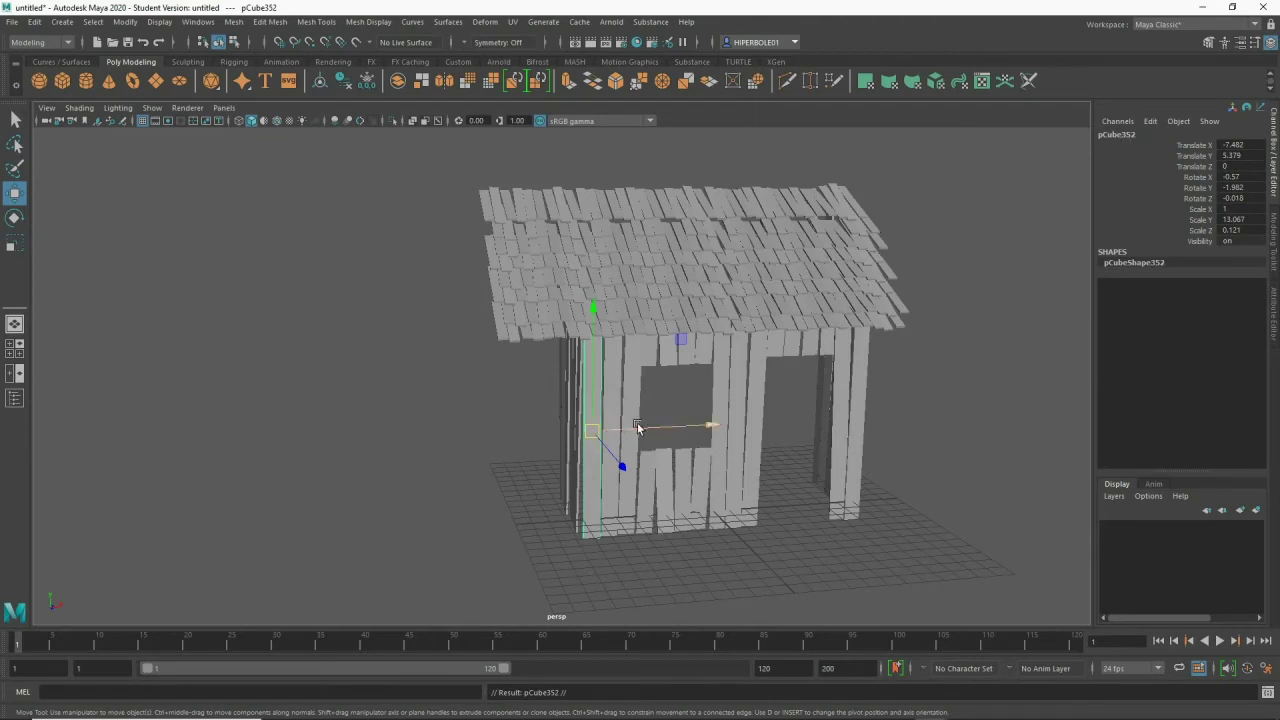
mouse_move(641, 431)
mouse_down()
mouse_move(405, 448)
mouse_move(457, 486)
mouse_up()
- Scale the copied plank into a post (Scale X 0.51, Z 0.564) and duplicate it as pCube353
mouse_move(457, 486)
alt+right_down()
mouse_move(730, 478)
mouse_move(727, 355)
alt+right_up()
alt+drag(727, 355, 726, 360)
key(r)
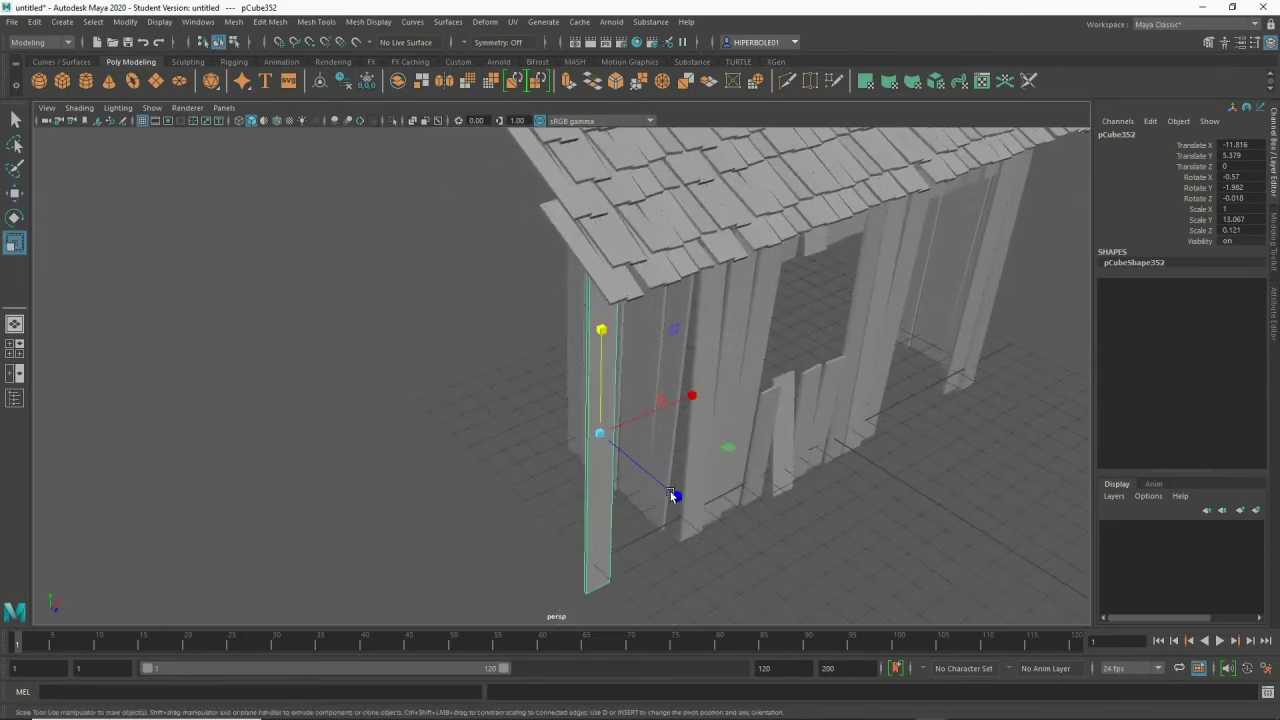
drag(672, 494, 723, 534)
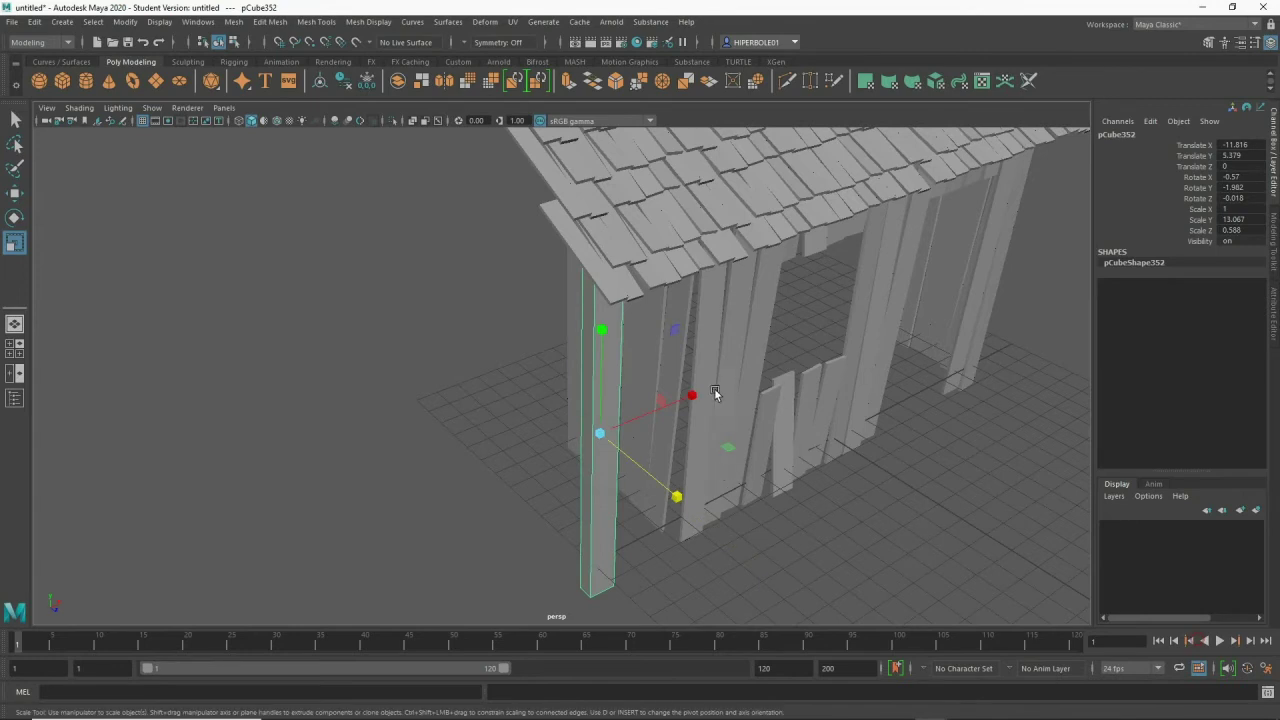
drag(687, 398, 632, 418)
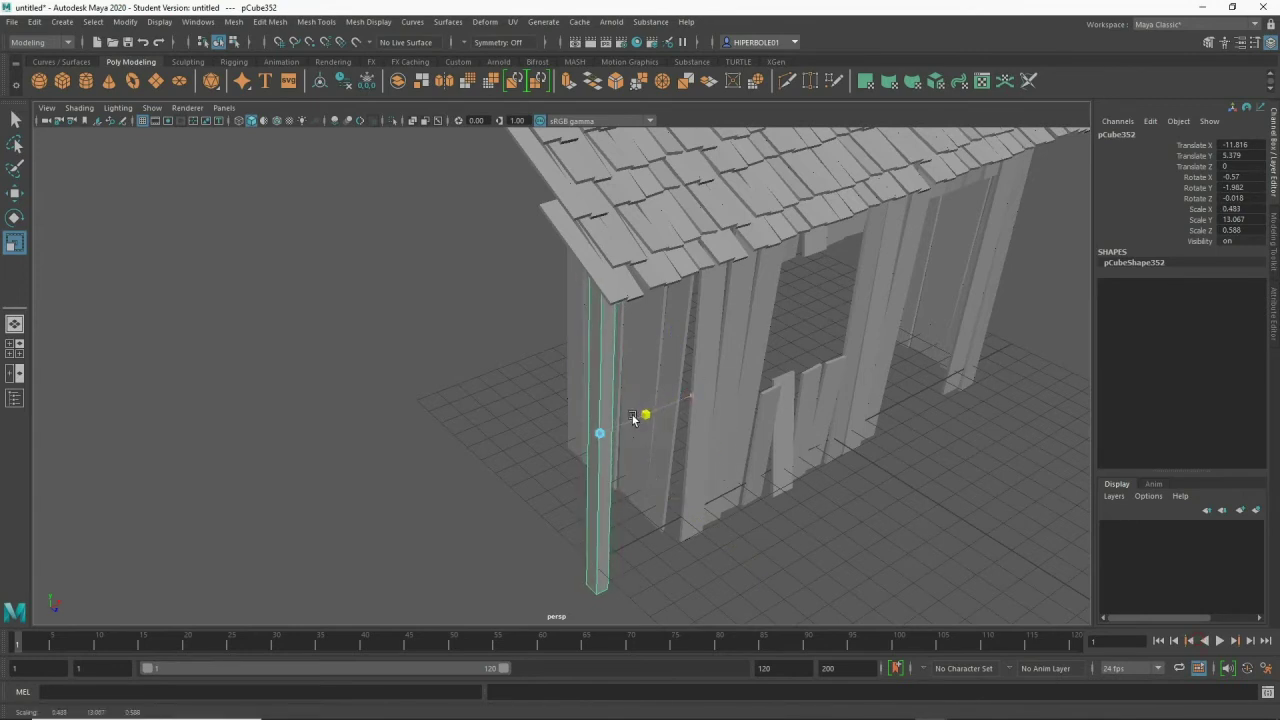
mouse_move(676, 496)
mouse_down()
mouse_move(654, 439)
mouse_move(640, 522)
mouse_move(554, 557)
mouse_move(509, 557)
mouse_move(684, 557)
mouse_up()
scroll(554, 557, up, 5)
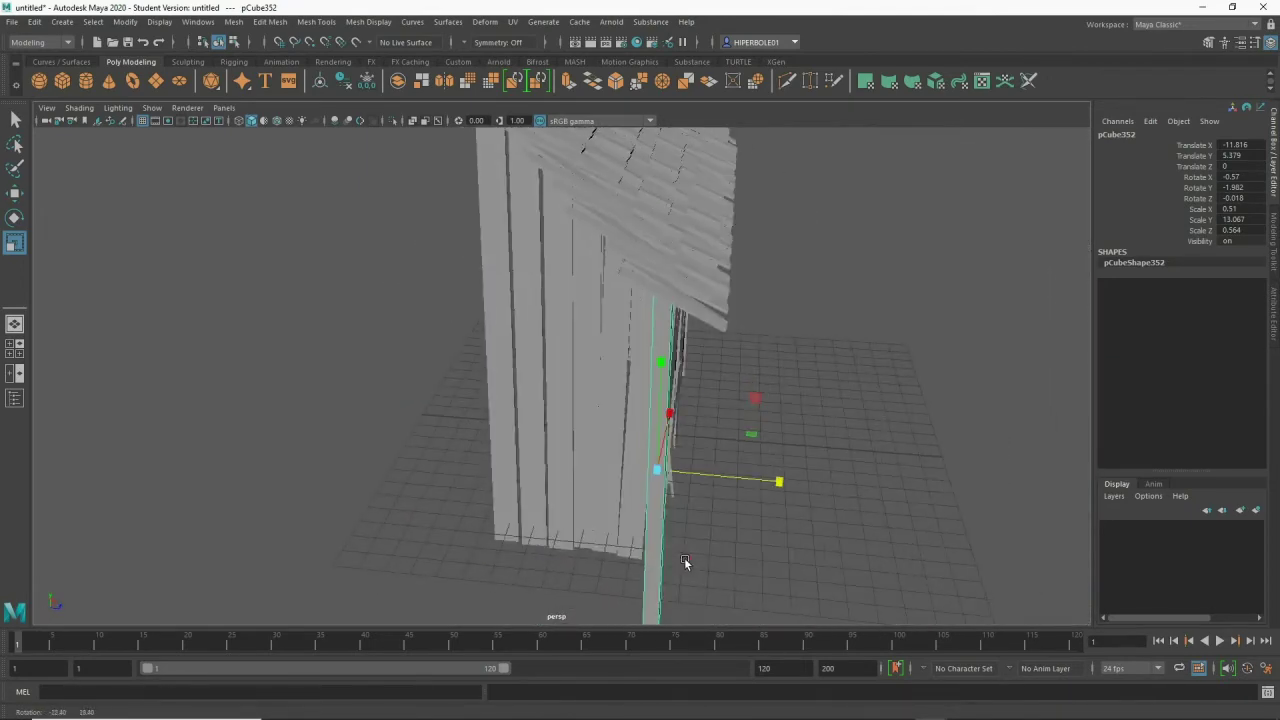
mouse_move(612, 476)
alt+mouse_down()
mouse_move(503, 440)
mouse_move(516, 415)
mouse_move(474, 425)
mouse_move(557, 429)
alt+mouse_up()
key(ctrl+d)
- Slide the copied post out along Z in front of the hut
key(q)
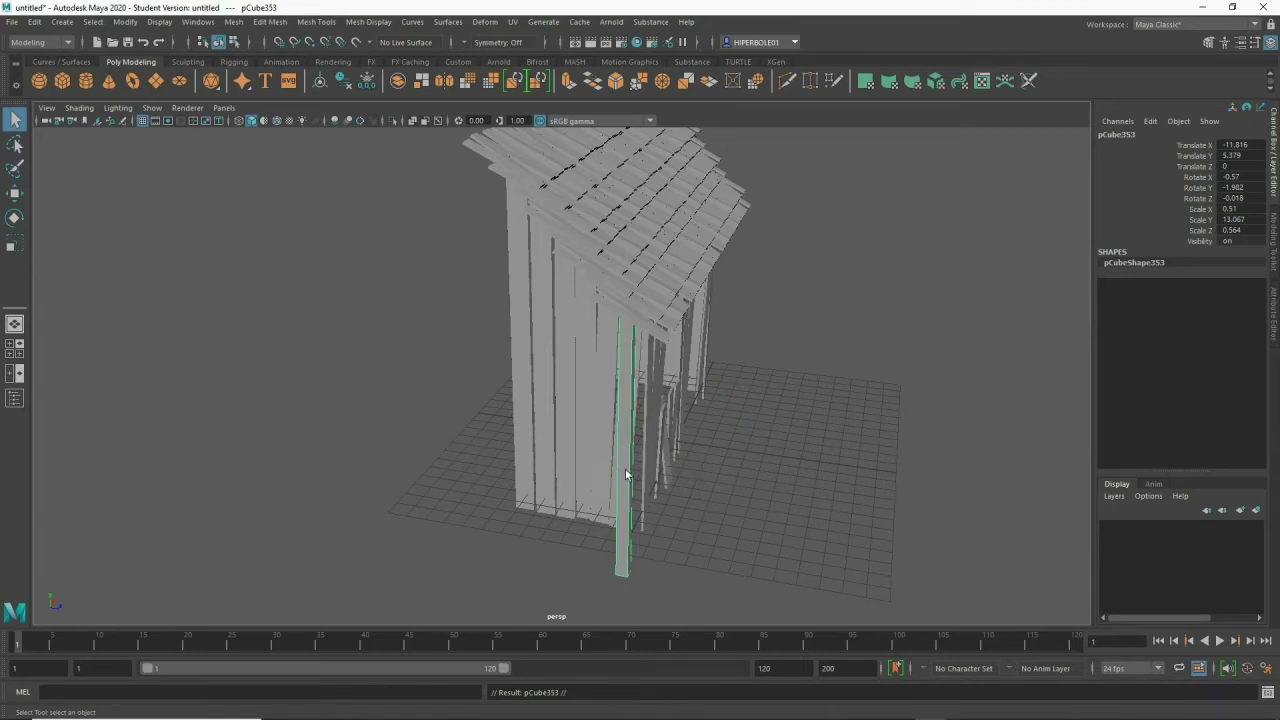
key(w)
mouse_move(697, 465)
mouse_down()
mouse_move(553, 440)
mouse_move(542, 462)
mouse_move(607, 445)
mouse_up()
- In side wireframe view, stretch the post taller and raise it toward the roof
key(space)
key(space)
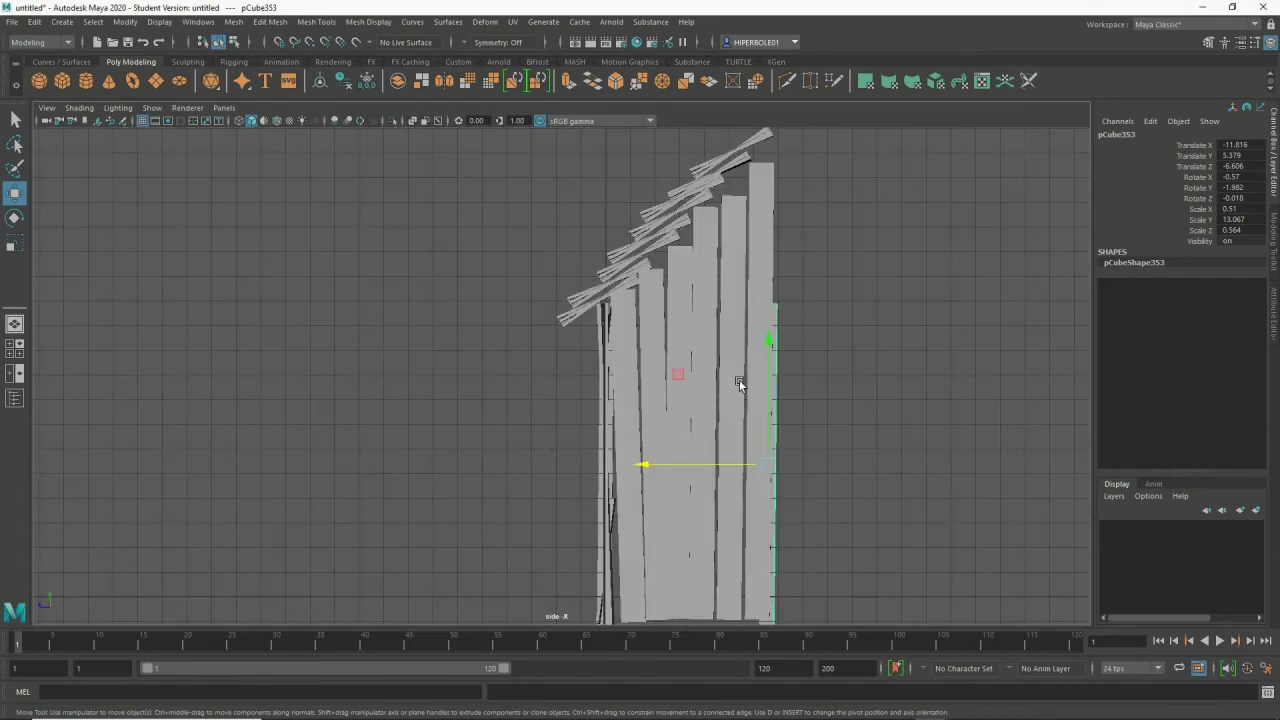
key(4)
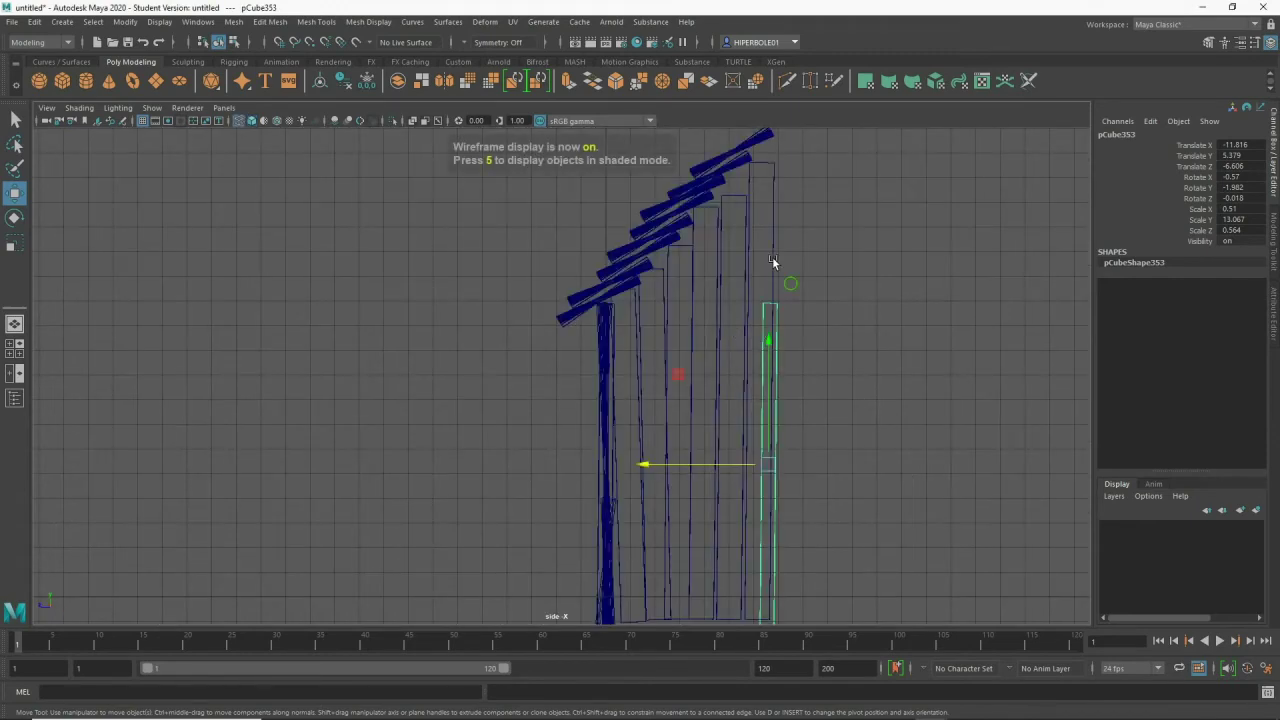
scroll(772, 257, down, 1)
scroll(380, 223, down, 1)
scroll(491, 366, down, 1)
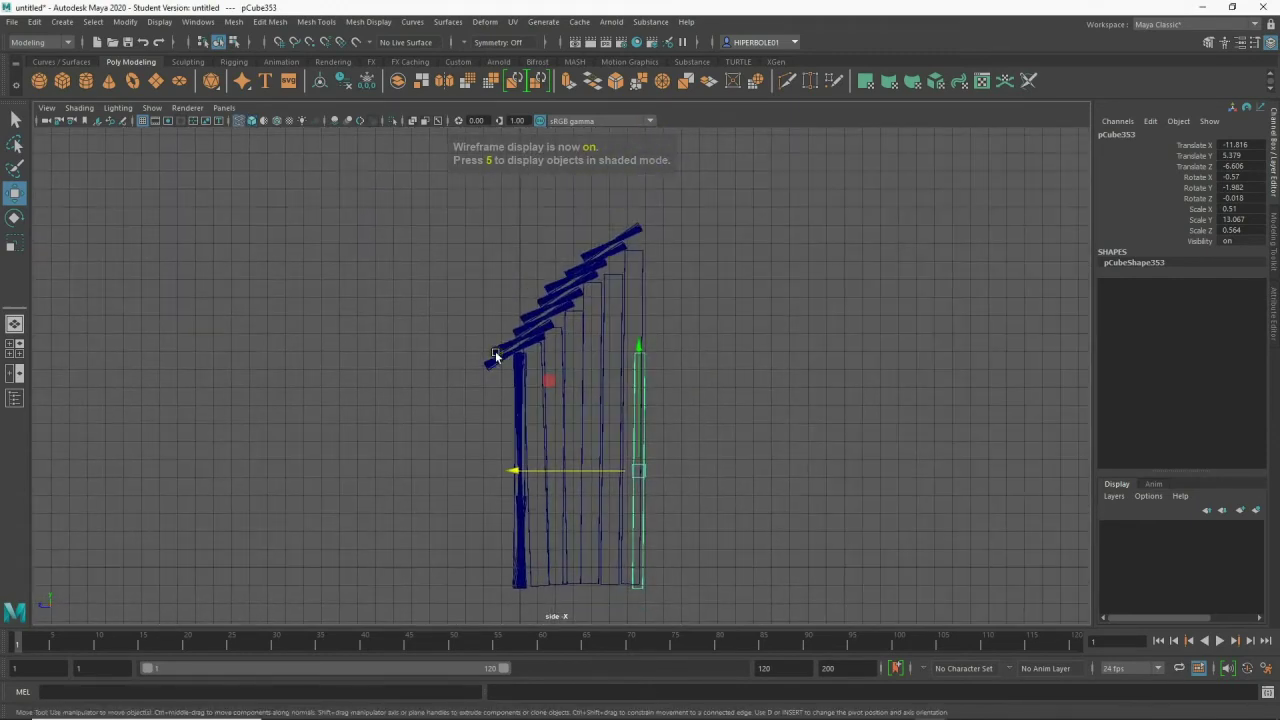
key(5)
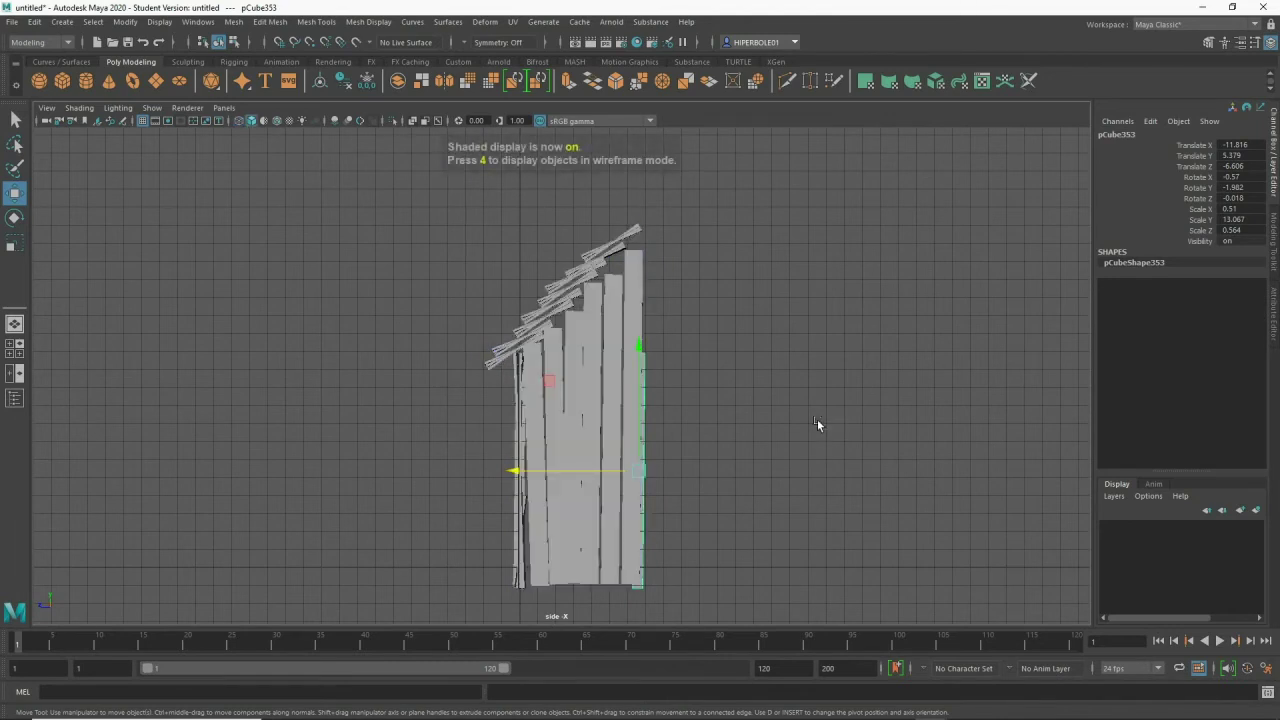
key(4)
key(r)
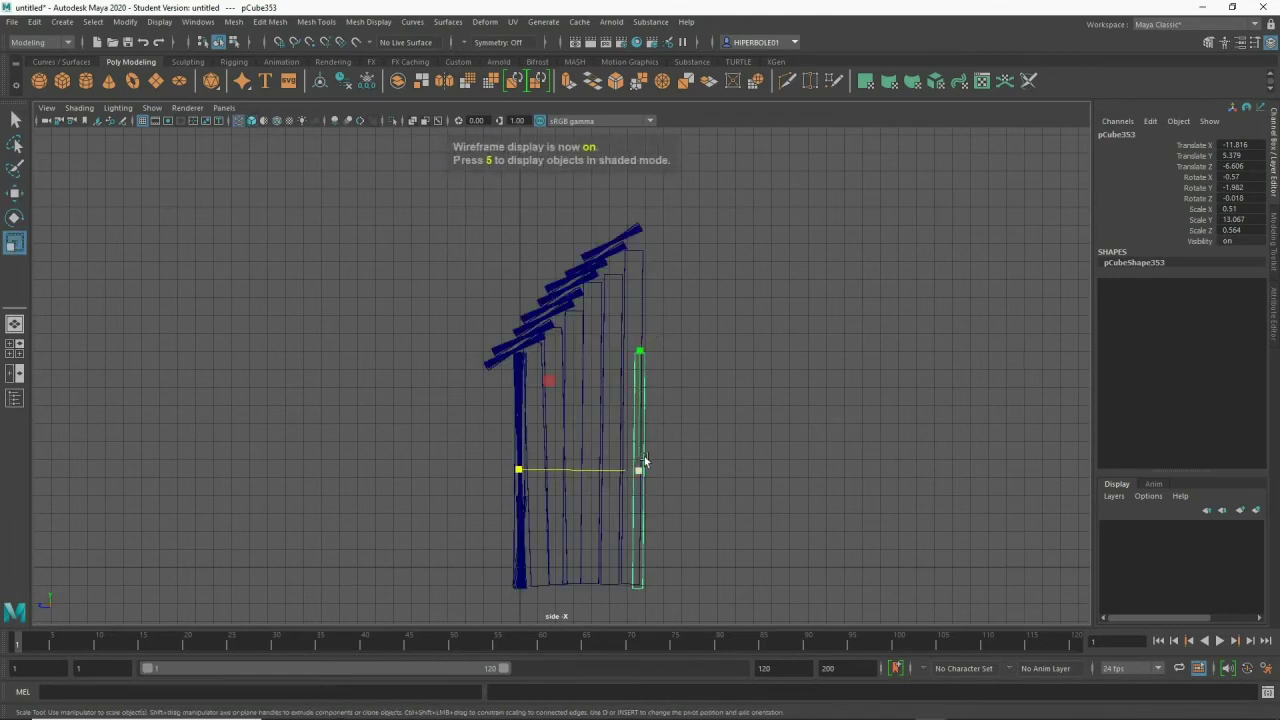
drag(637, 353, 640, 294)
key(w)
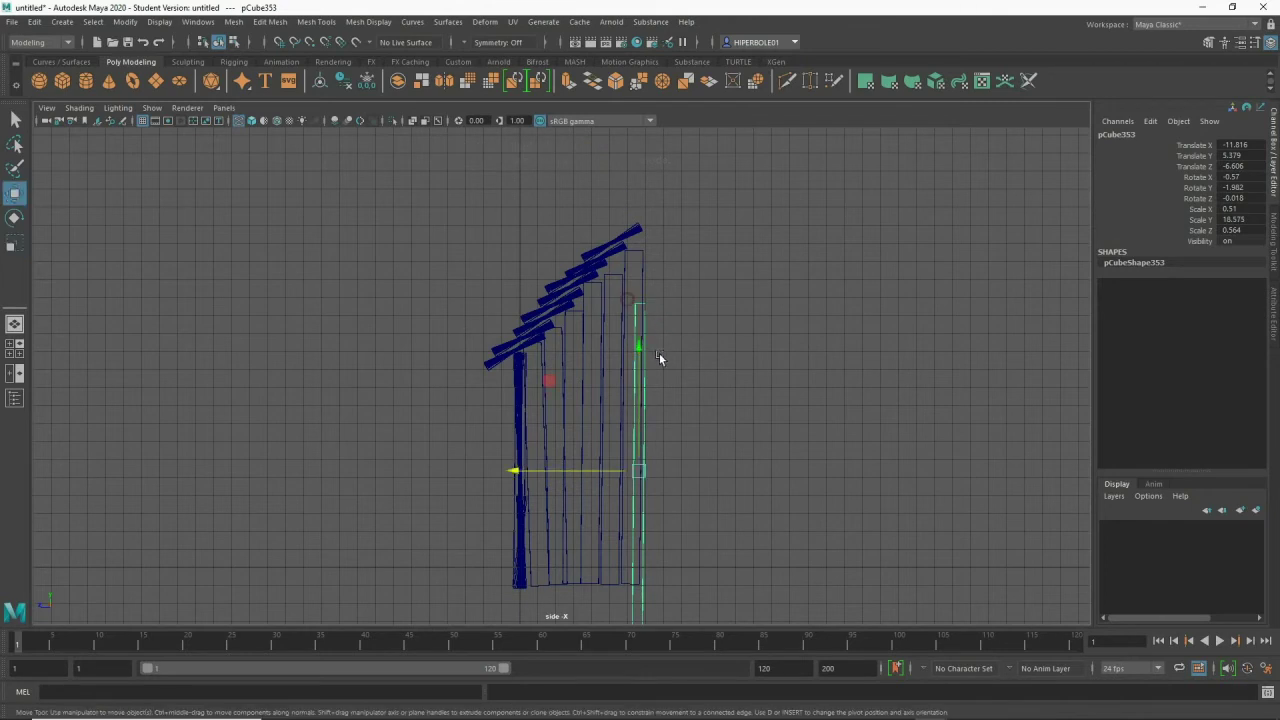
drag(642, 360, 644, 298)
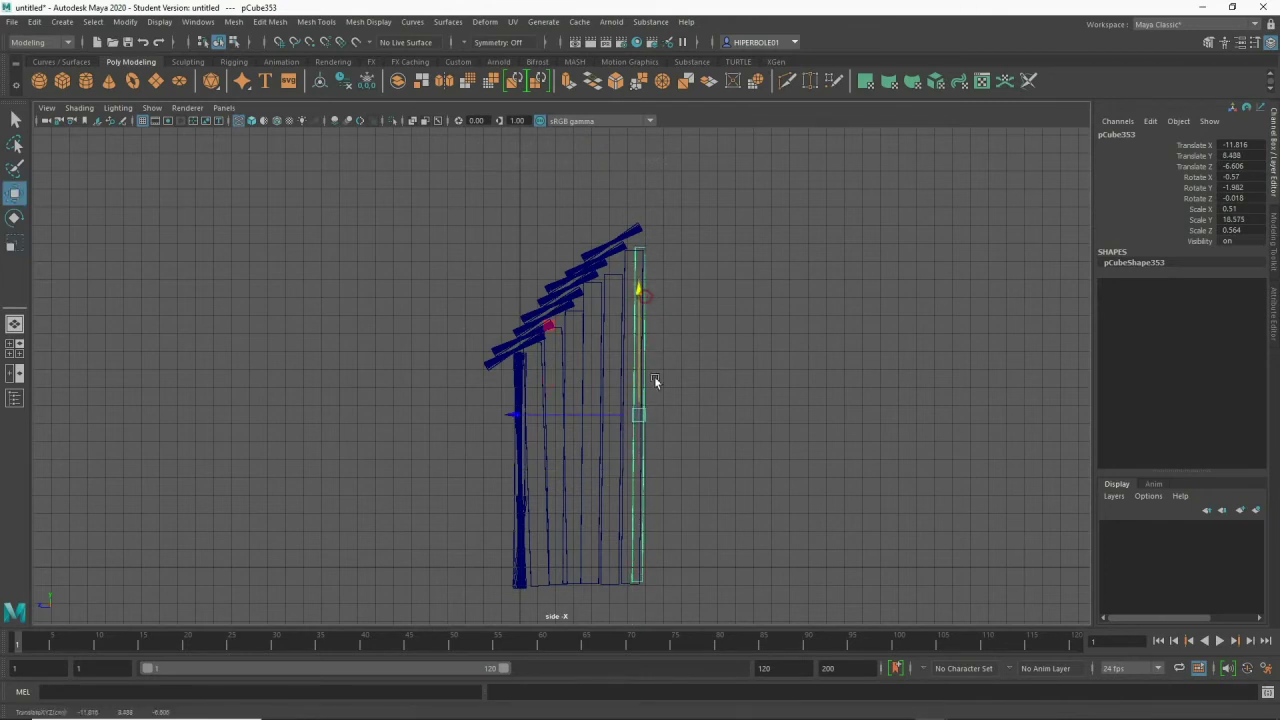
- Fine-tune the post to Scale Y 19.088 and Translate Y 0.599 so it meets the roof edge
drag(603, 418, 596, 416)
key(r)
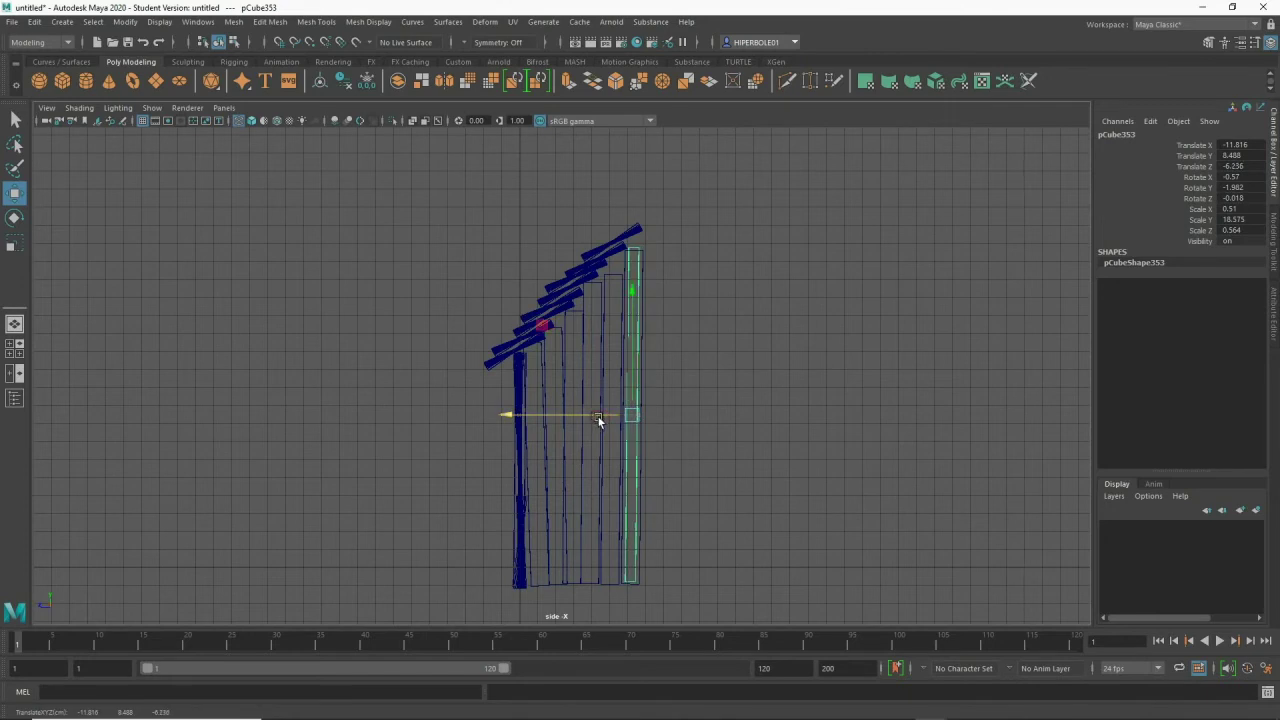
drag(632, 297, 632, 300)
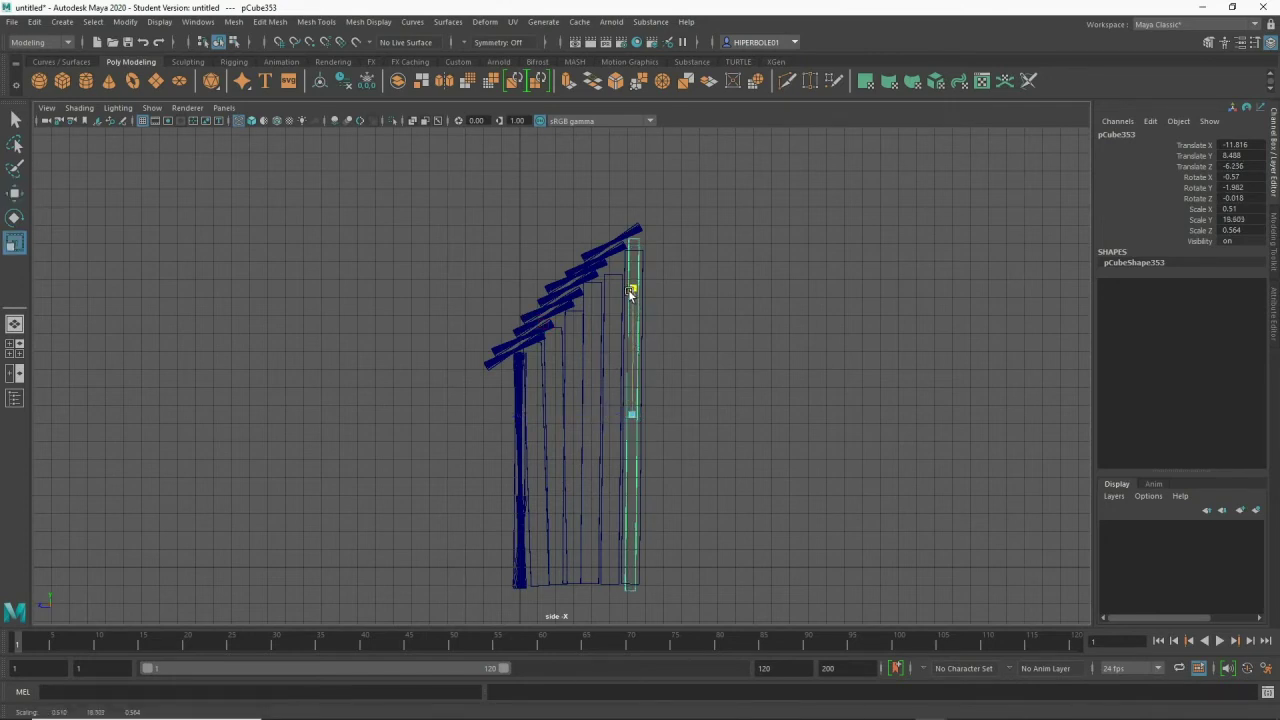
key(w)
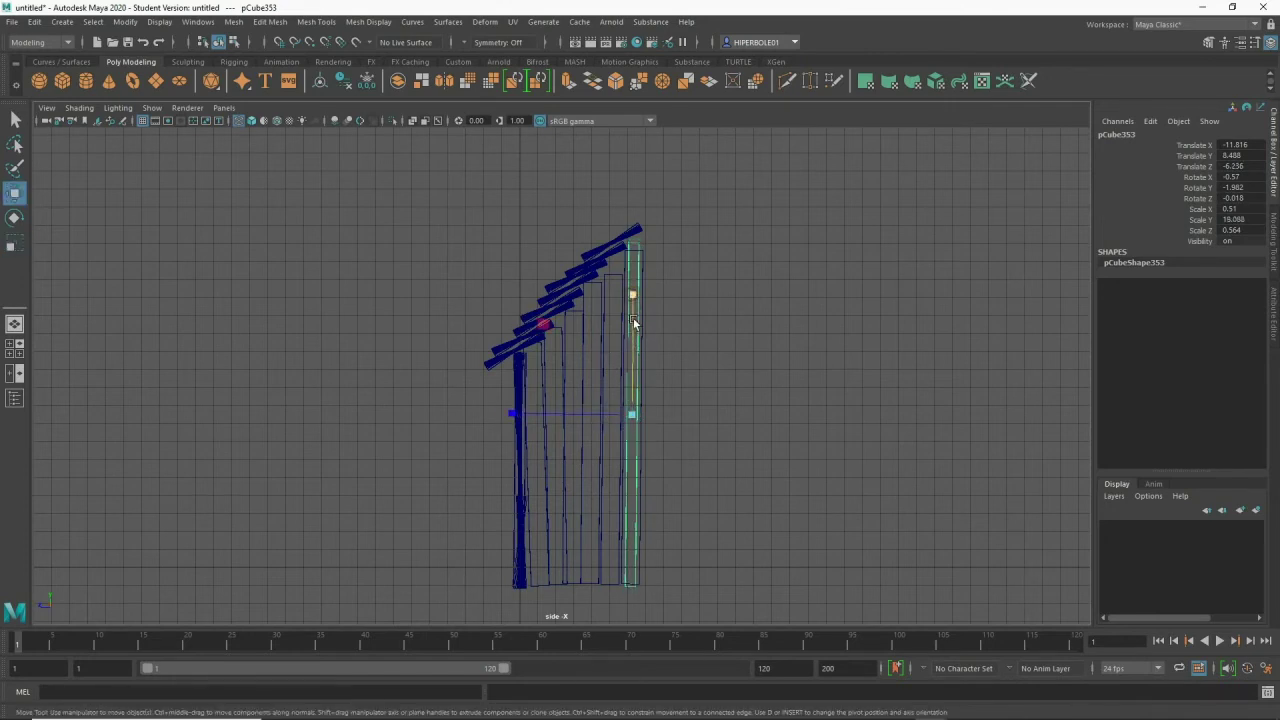
drag(632, 300, 631, 313)
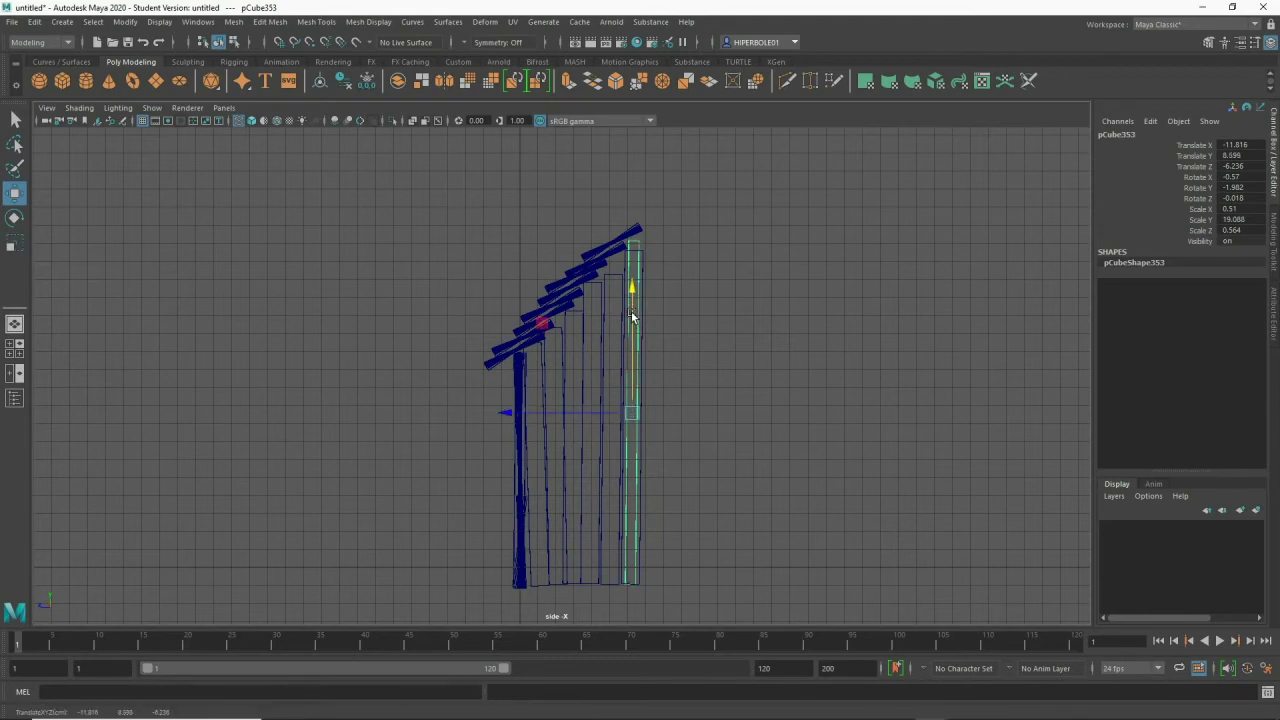
- Return to shaded perspective and duplicate the front post in place
key(space)
mouse_move(632, 316)
mouse_down()
mouse_move(609, 349)
mouse_move(545, 340)
mouse_up()
key(6)
mouse_move(603, 449)
alt+mouse_down()
mouse_move(565, 520)
mouse_move(495, 472)
alt+mouse_up()
key(5)
key(ctrl+d)
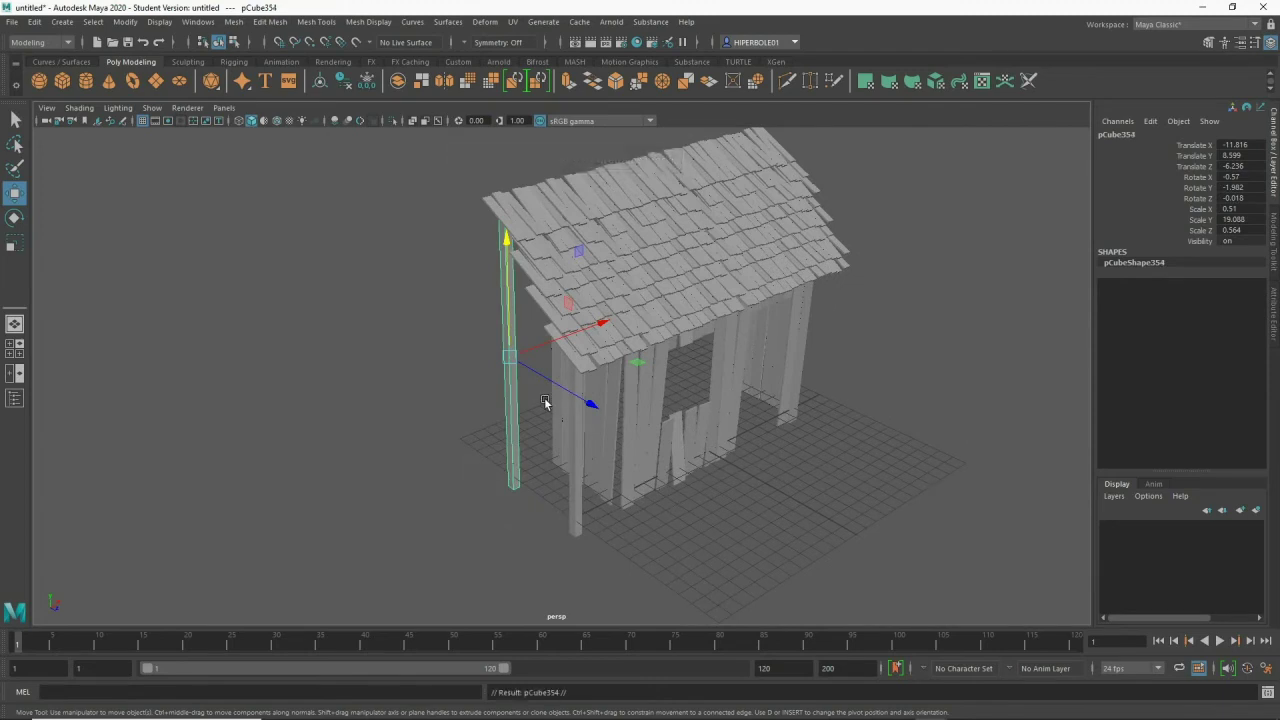
- Rotate the post copy to Rotate X 90 so it lies horizontal
key(e)
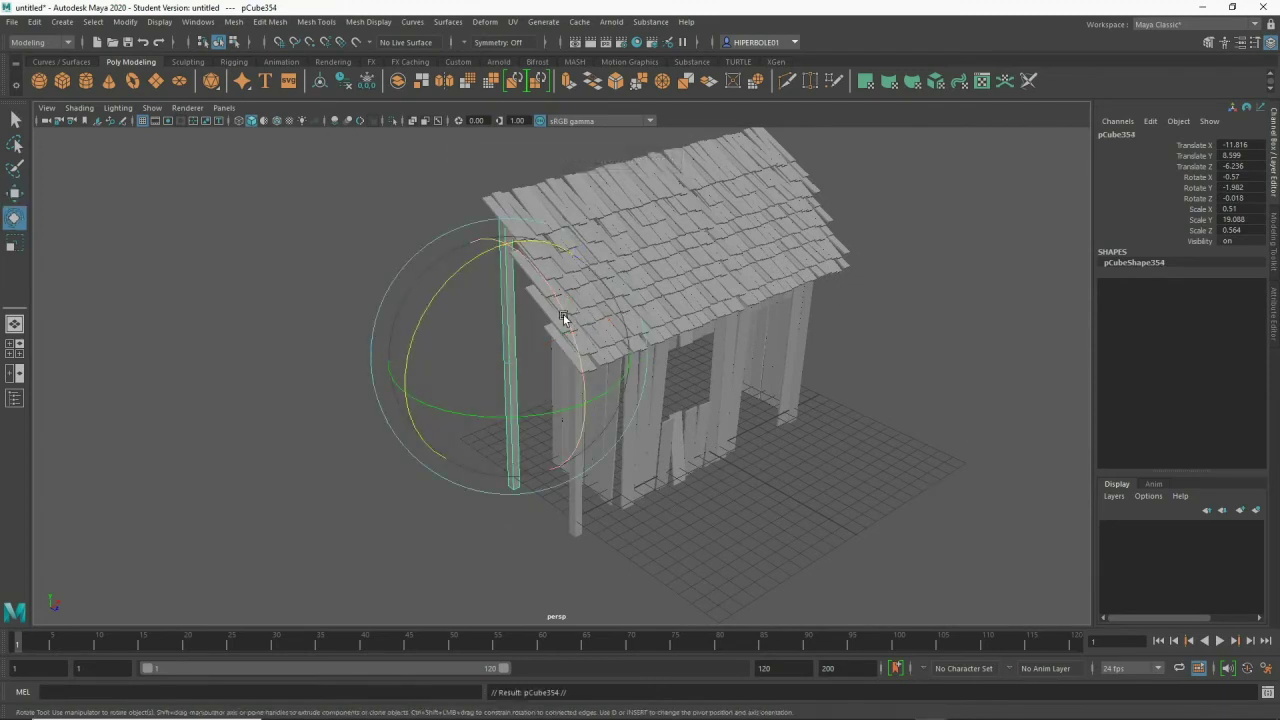
drag(564, 316, 578, 443)
click(1257, 176)
text(90)
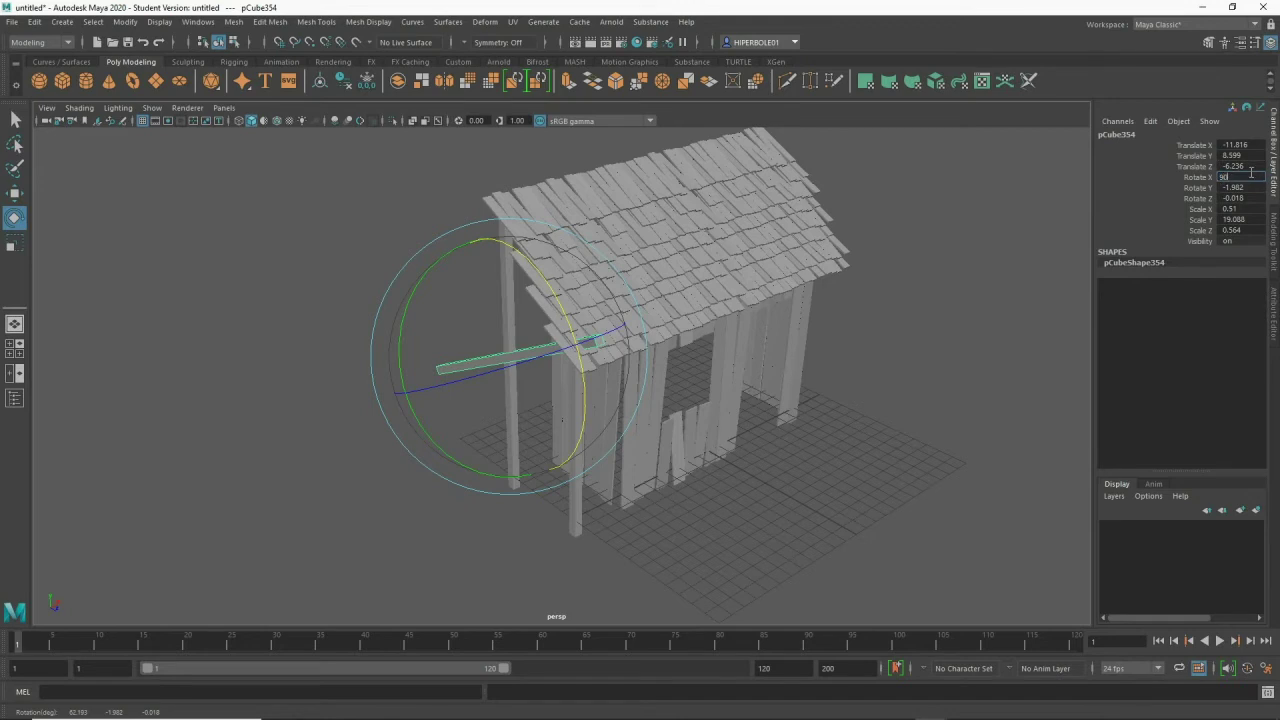
key(Return)
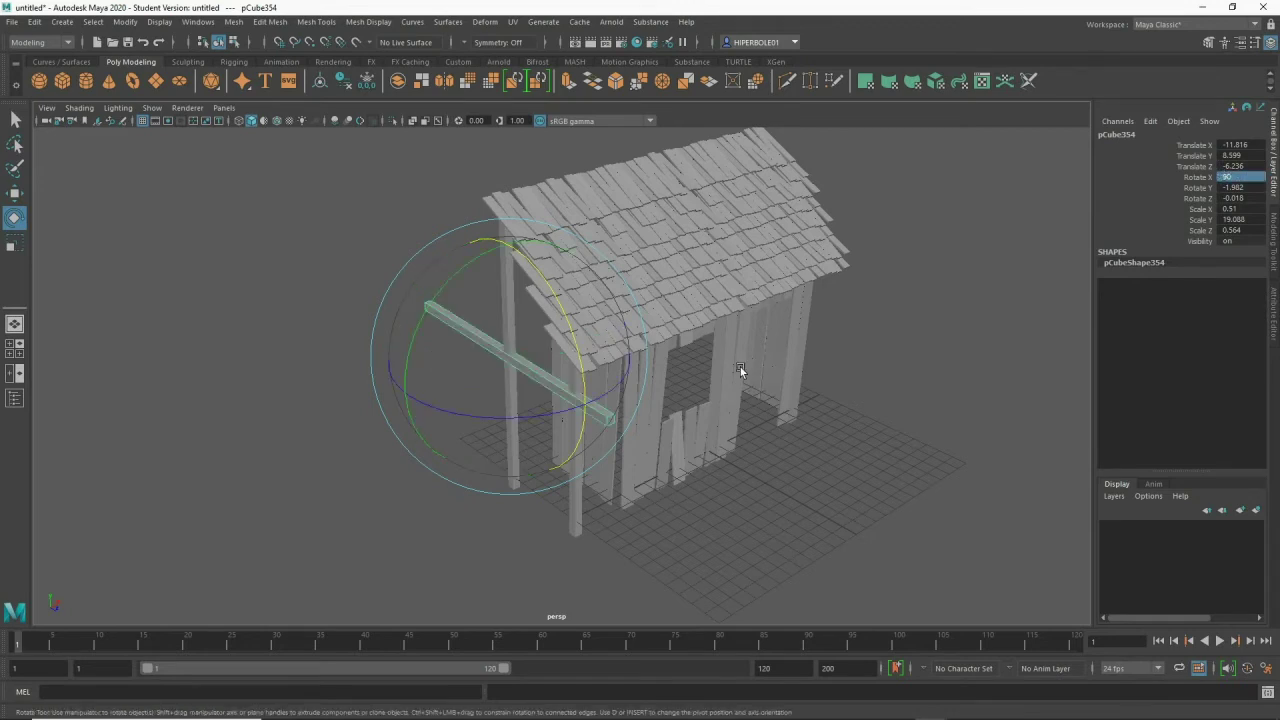
key(w)
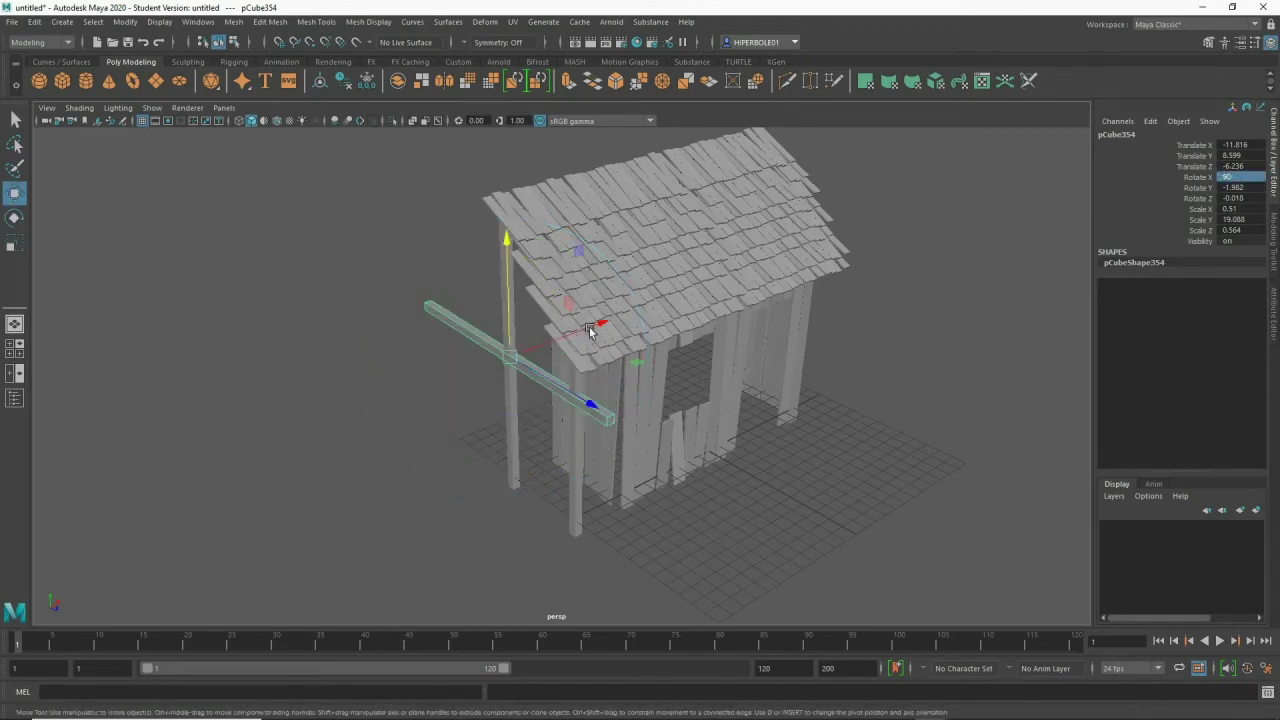
- Shorten the beam to Scale Y 7.406 and place it at mid-height between the porch posts
key(r)
drag(586, 407, 515, 402)
key(w)
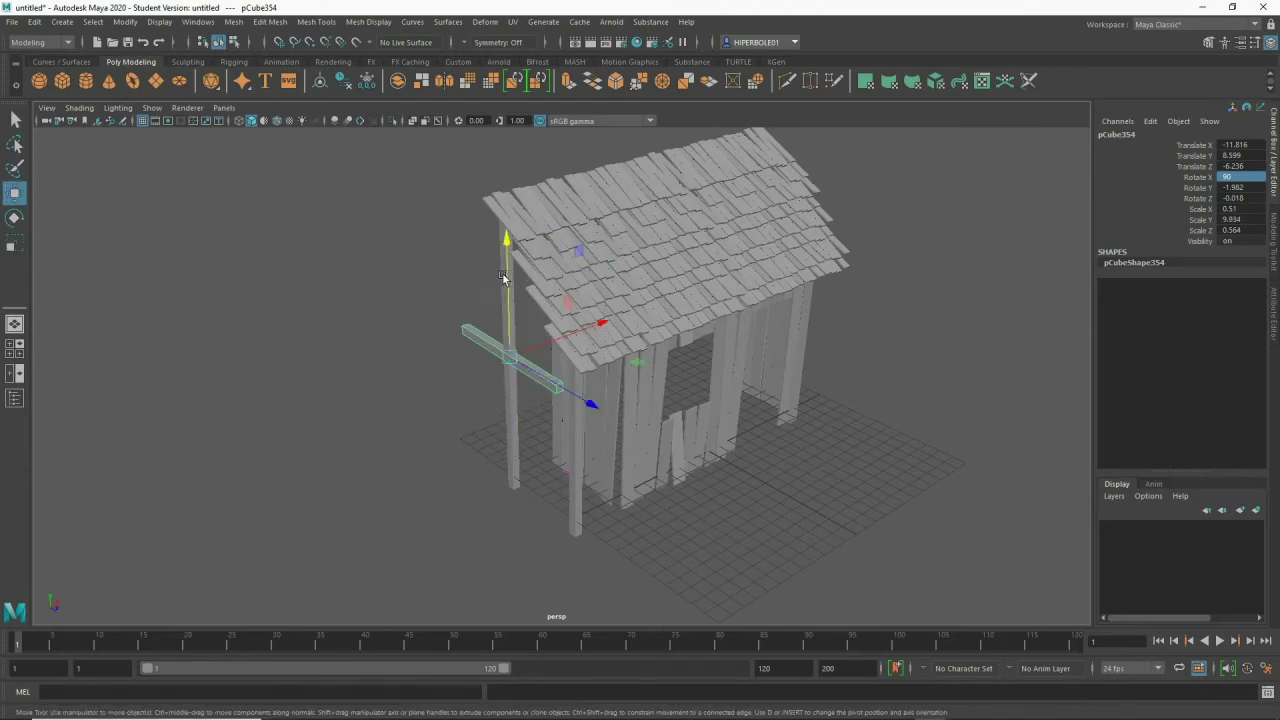
drag(501, 277, 559, 427)
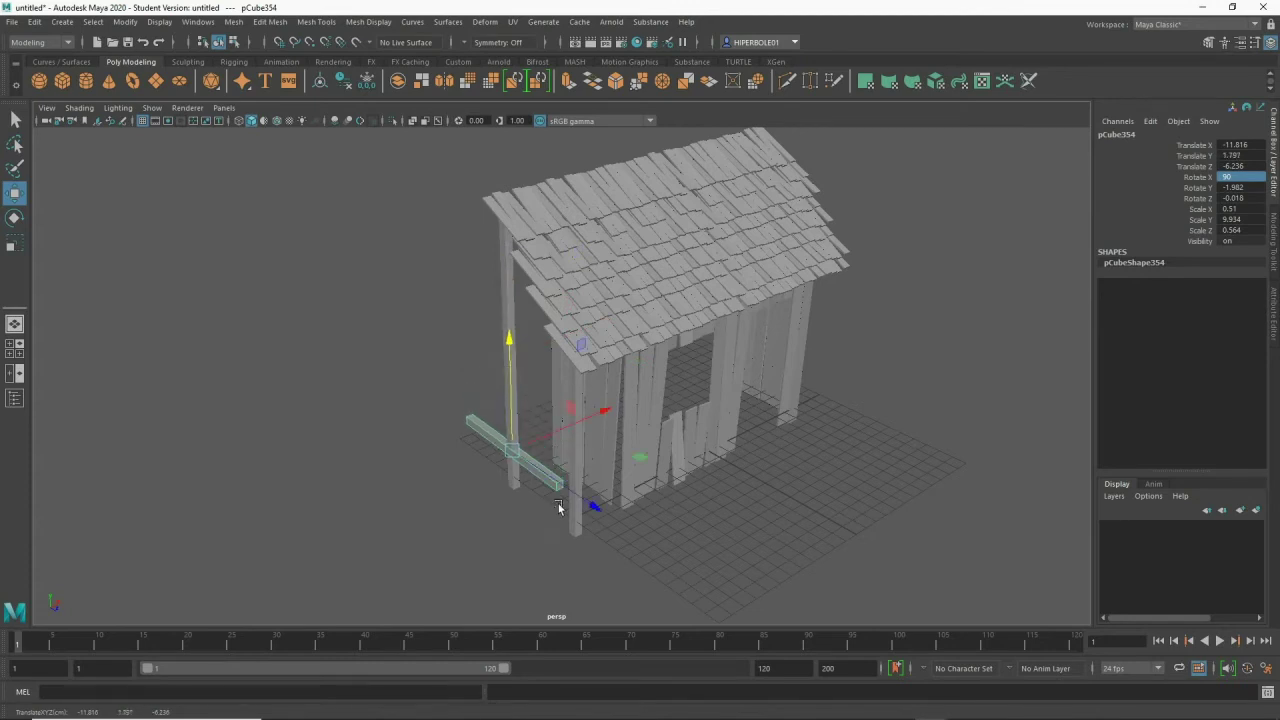
drag(580, 505, 585, 509)
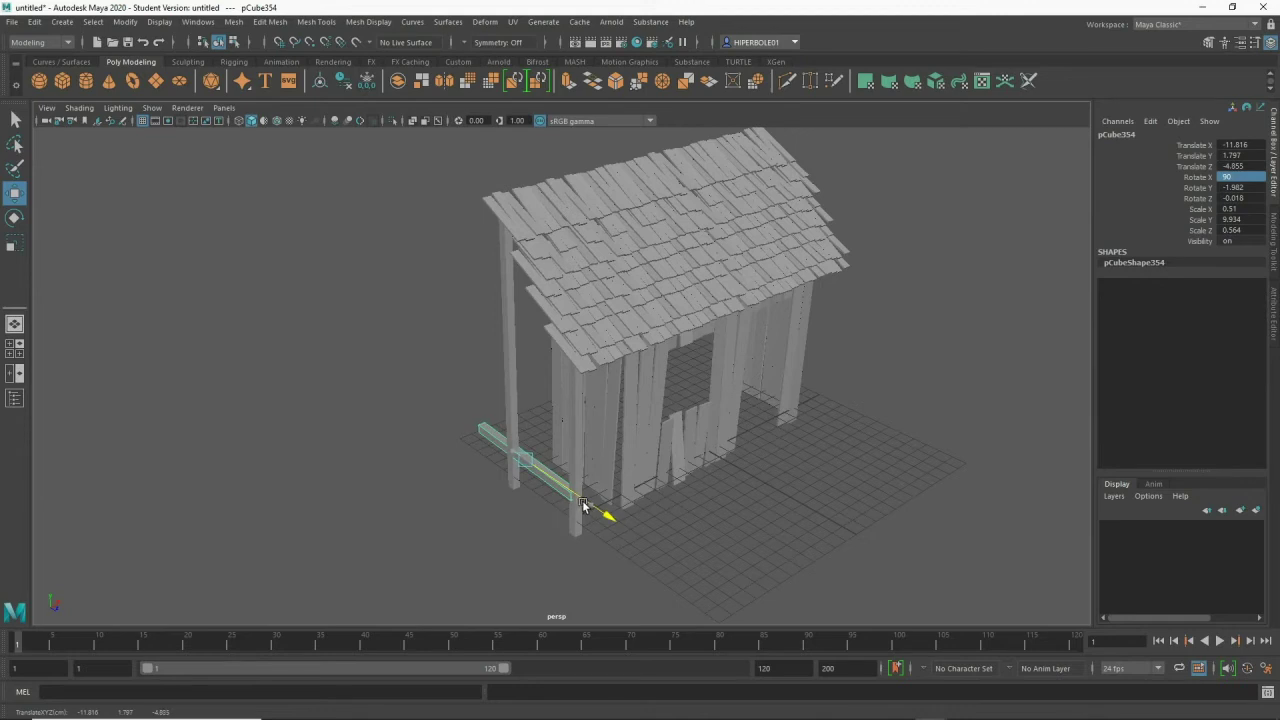
drag(585, 509, 453, 472)
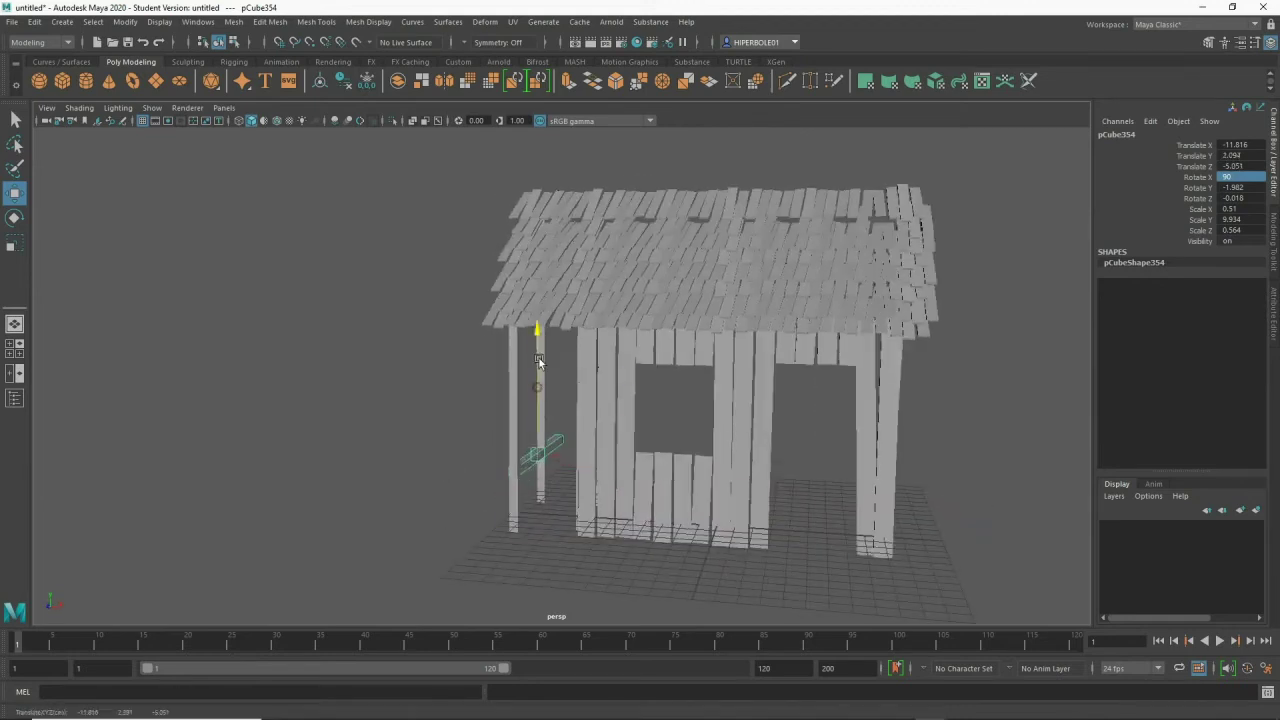
mouse_move(540, 390)
mouse_down()
mouse_move(543, 352)
mouse_move(537, 413)
mouse_move(669, 413)
mouse_move(660, 440)
mouse_move(672, 444)
mouse_up()
key(r)
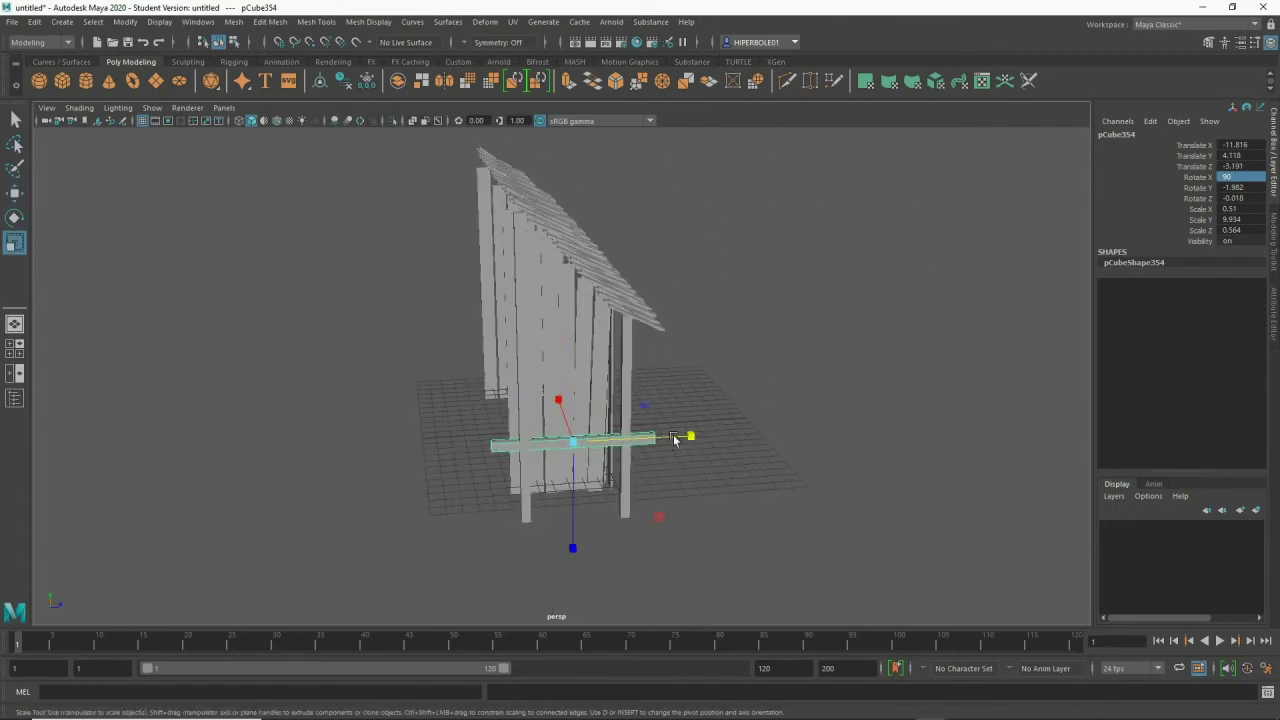
drag(693, 439, 662, 443)
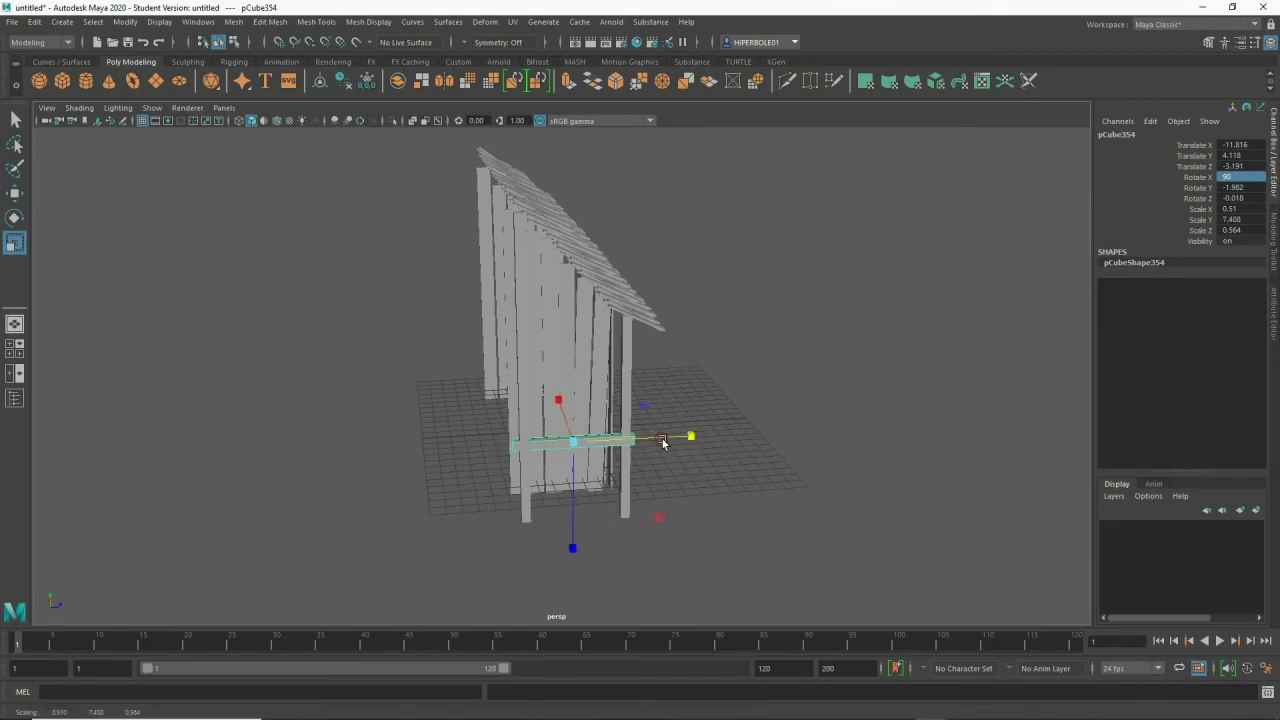
click(624, 489)
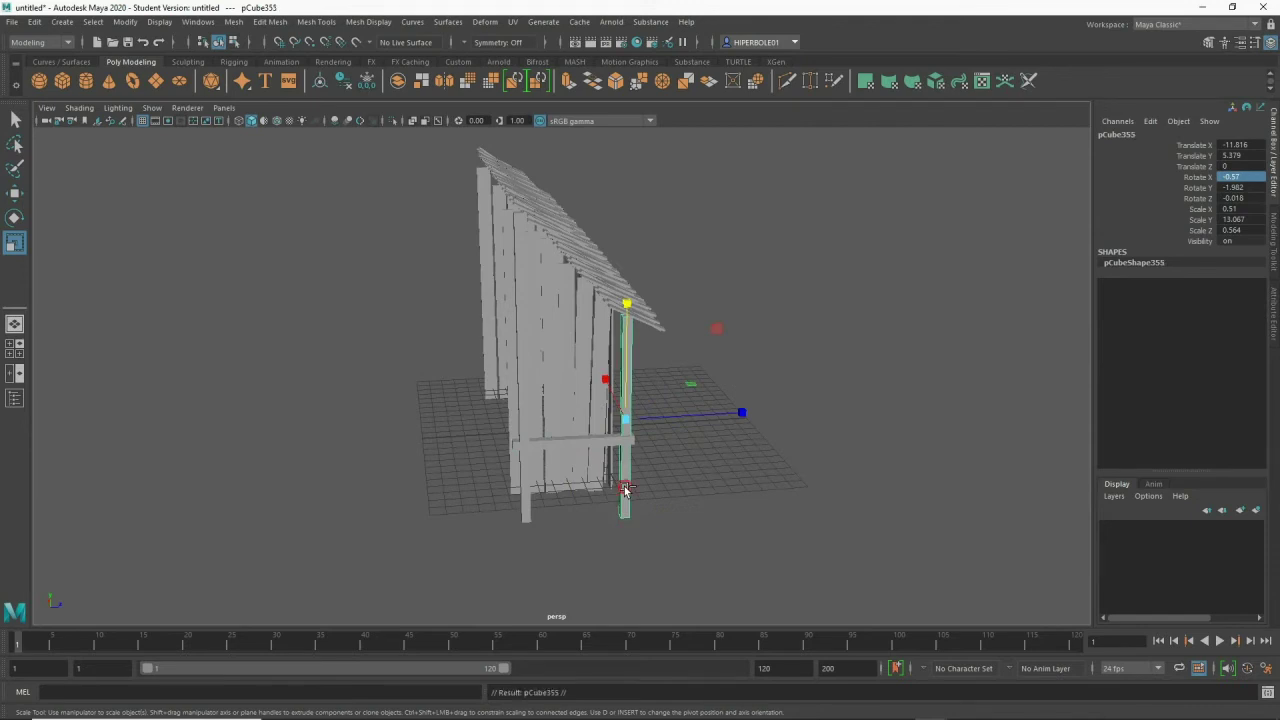
- Duplicate the corner post, shorten it to about half height, and lower it to the ground
key(ctrl+d)
key(w)
drag(731, 412, 681, 412)
key(r)
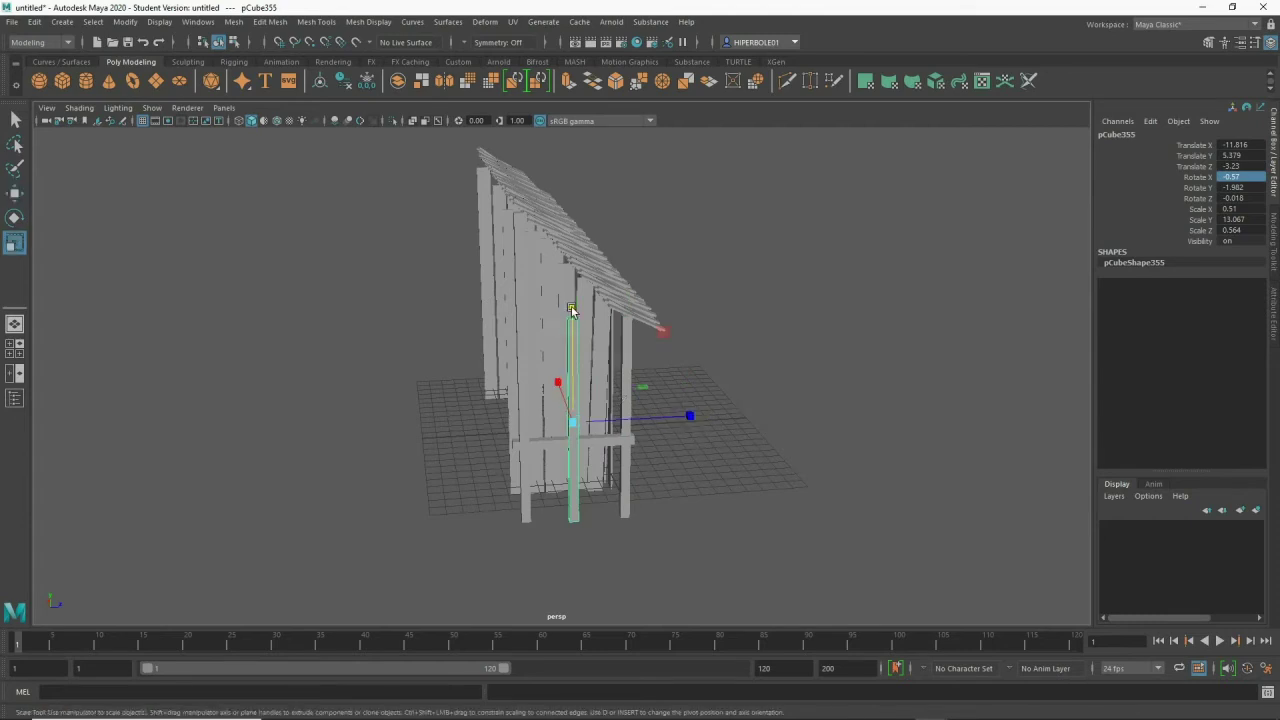
drag(572, 307, 569, 363)
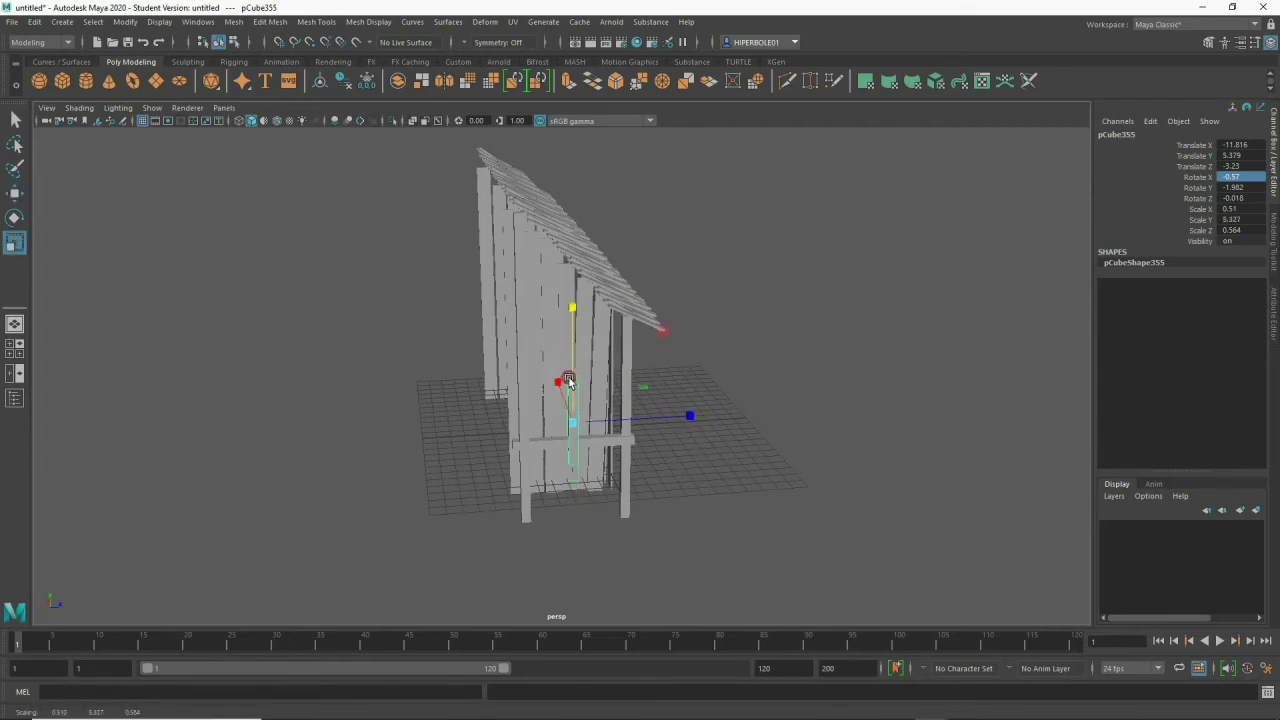
key(w)
drag(572, 317, 578, 378)
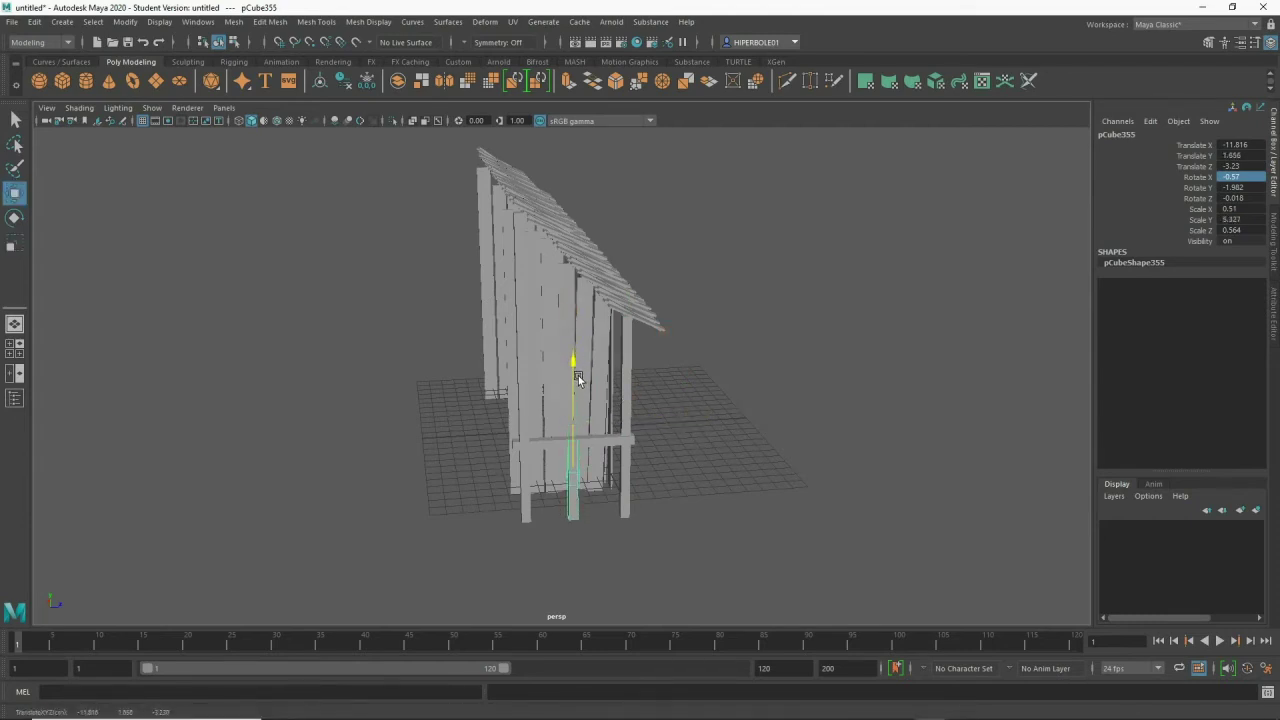
- Slide the horizontal railing beam along to Translate Z -5.465 between the porch posts
mouse_move(578, 379)
alt+mouse_down()
mouse_move(501, 403)
mouse_move(539, 373)
mouse_move(522, 385)
mouse_move(451, 371)
mouse_move(609, 394)
mouse_move(618, 416)
mouse_move(674, 451)
mouse_move(591, 423)
mouse_move(631, 421)
mouse_move(514, 409)
mouse_move(632, 405)
mouse_move(559, 418)
alt+mouse_up()
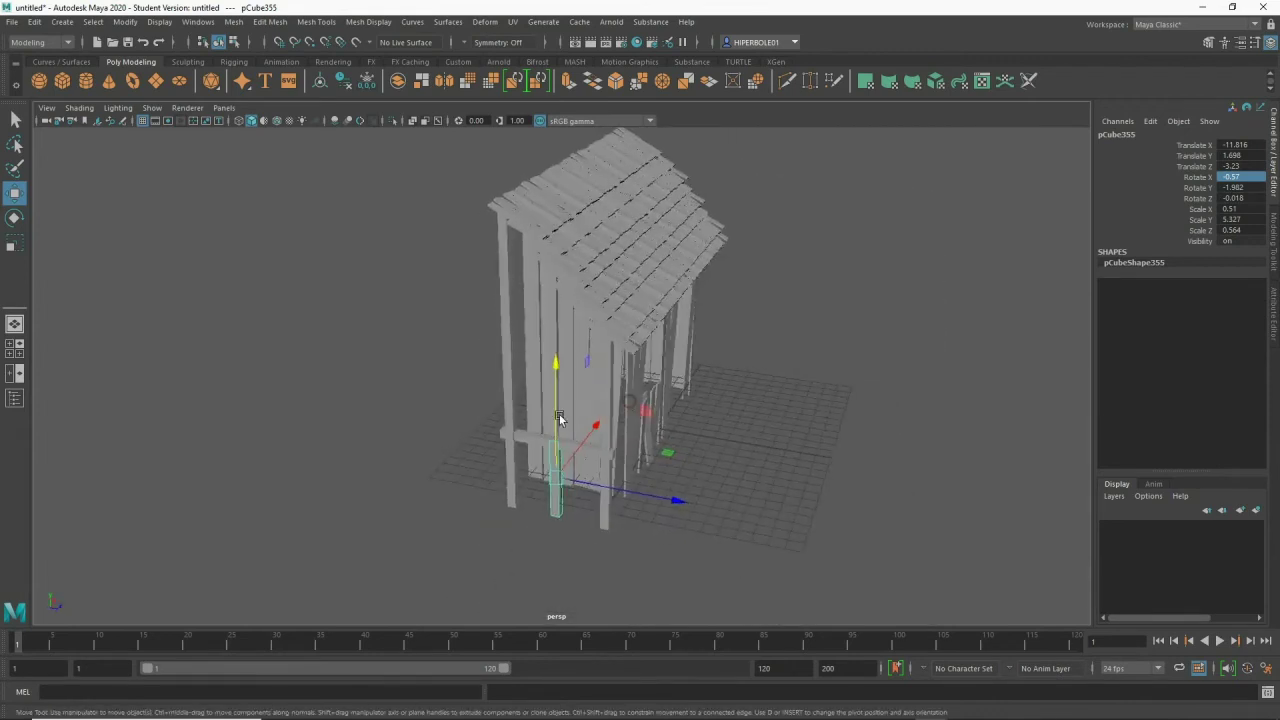
click(524, 432)
mouse_move(612, 454)
mouse_down()
mouse_move(583, 446)
mouse_move(698, 475)
mouse_move(615, 463)
mouse_up()
key(r)
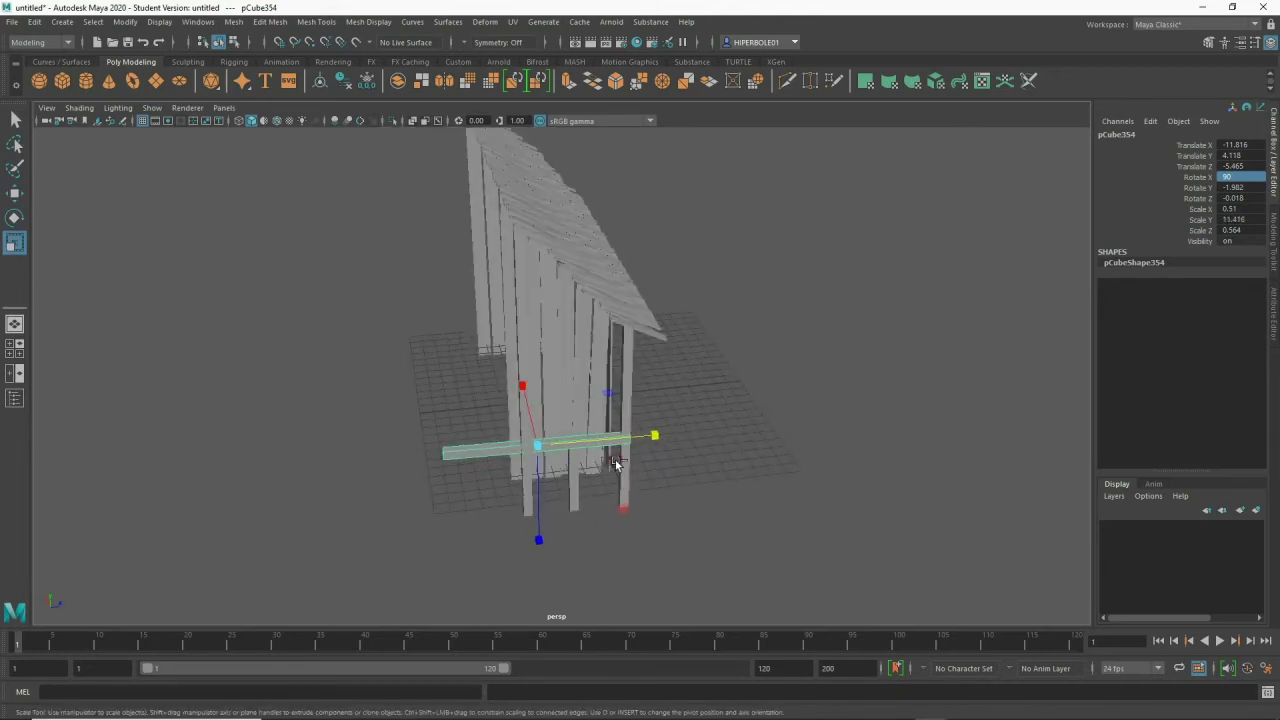
- Turn the railing beam to Rotate Y 90 and move it to meet the other railing beam
key(e)
drag(556, 524, 708, 484)
double_click(1247, 187)
text(90)
key(Return)
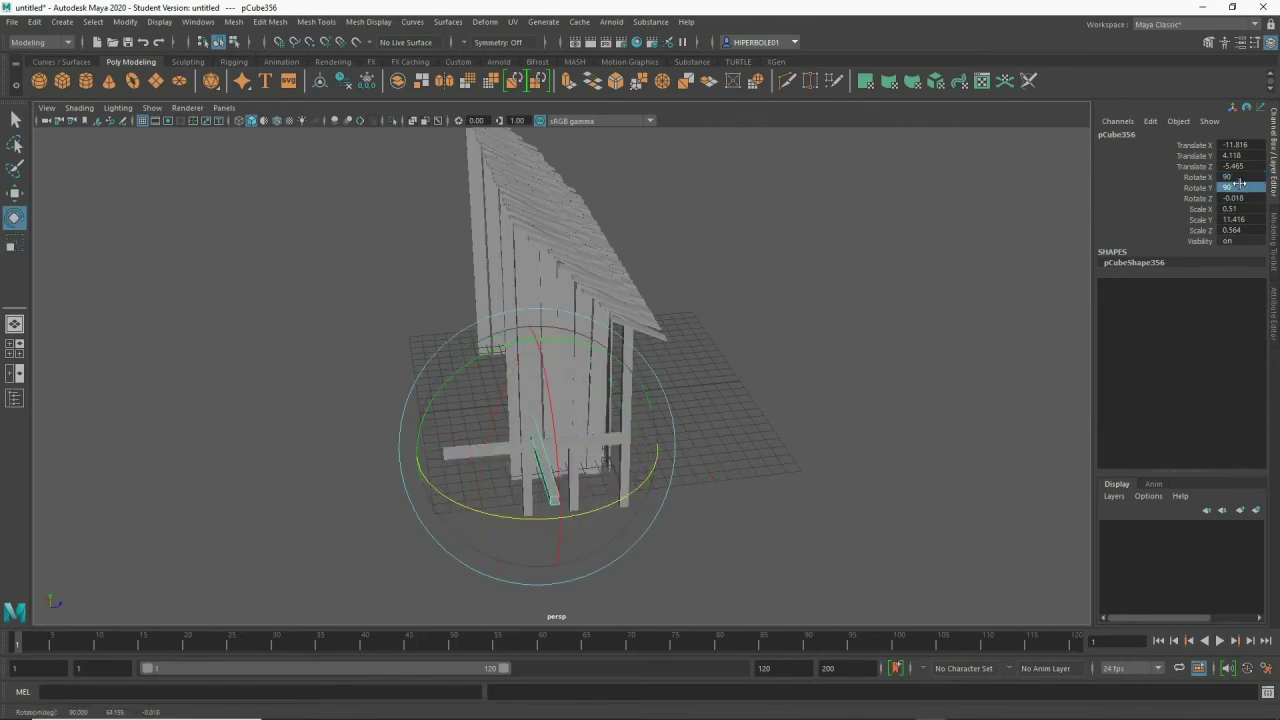
key(w)
mouse_move(680, 437)
mouse_down()
mouse_move(567, 459)
mouse_move(543, 483)
mouse_up()
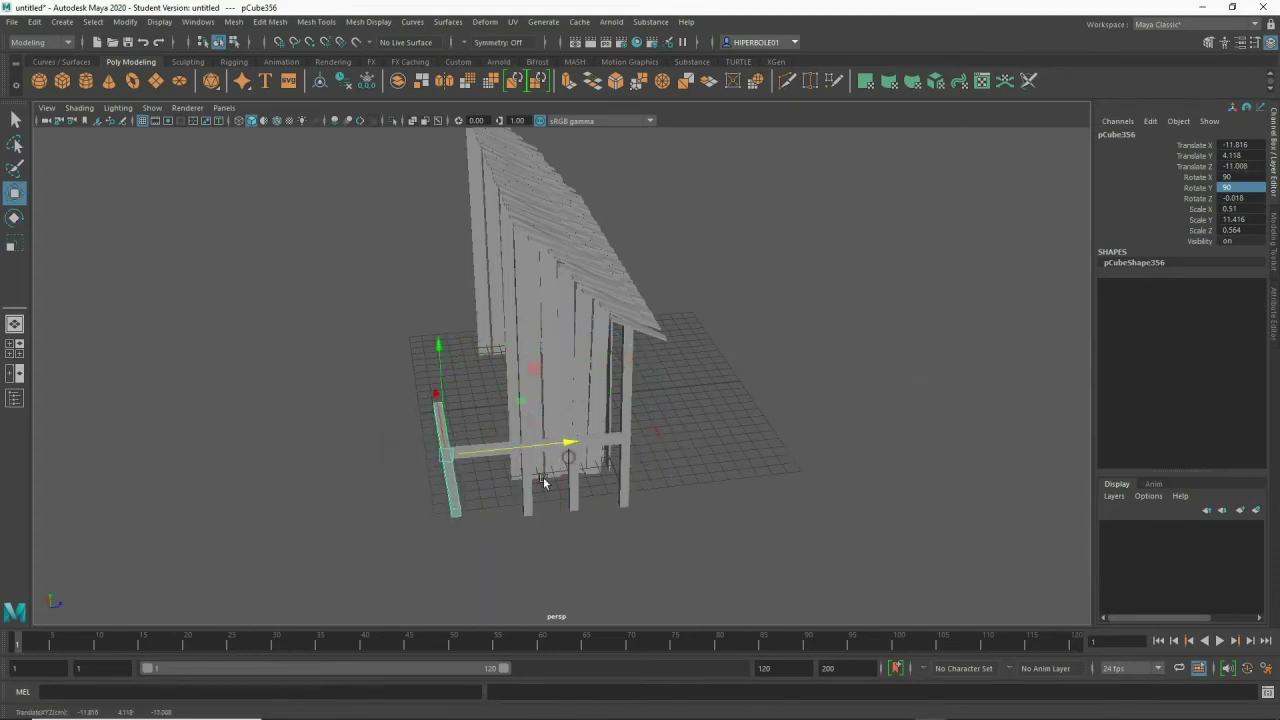
drag(433, 401, 420, 364)
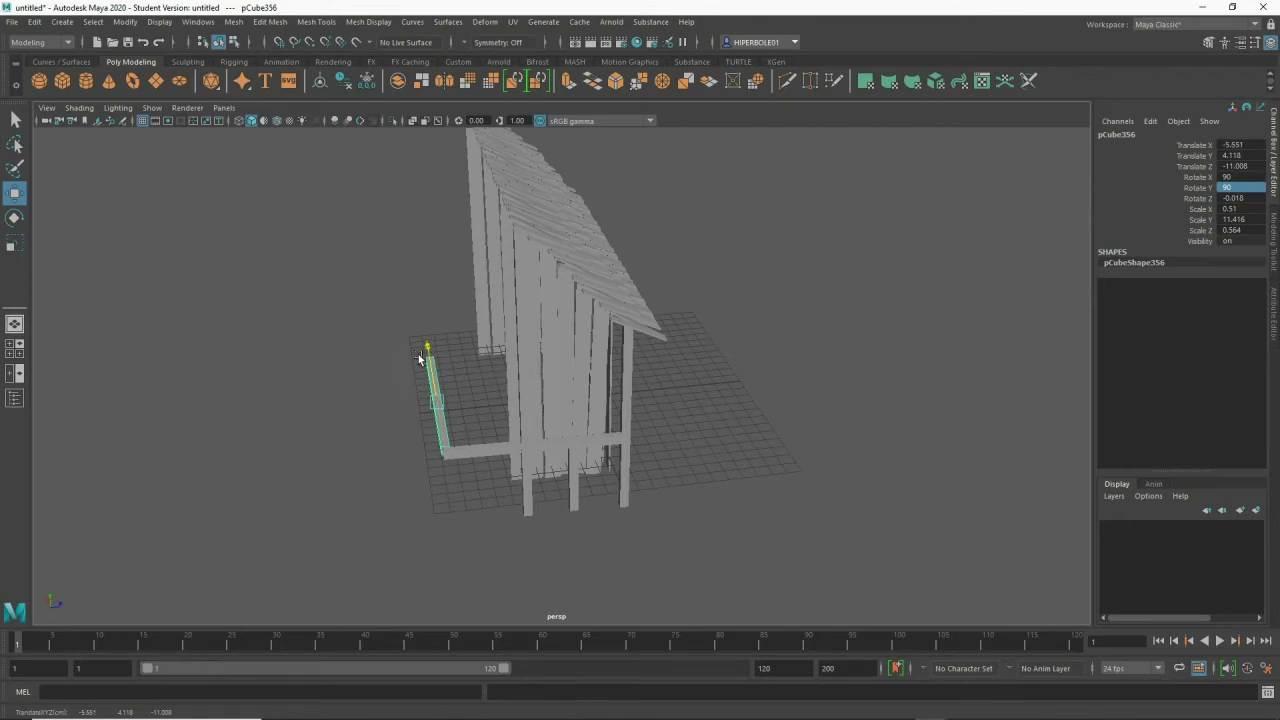
- Move the tall post out to the porch corner at Translate Z -11.087
click(572, 485)
click(527, 390)
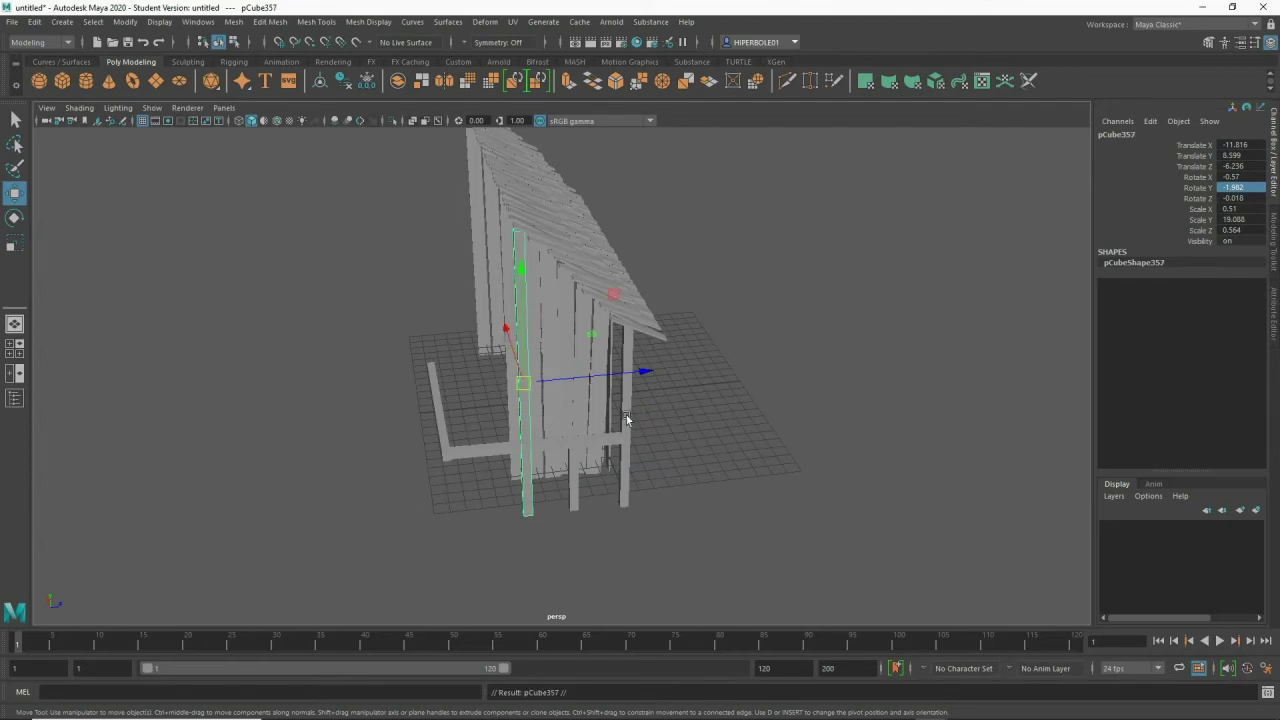
mouse_move(636, 372)
mouse_down()
mouse_move(437, 377)
mouse_move(463, 357)
mouse_move(397, 371)
mouse_move(606, 374)
mouse_move(569, 380)
mouse_move(558, 356)
mouse_move(569, 366)
mouse_move(575, 334)
mouse_move(644, 291)
mouse_up()
- In side view, select the top roof plank and test tilting it
key(space)
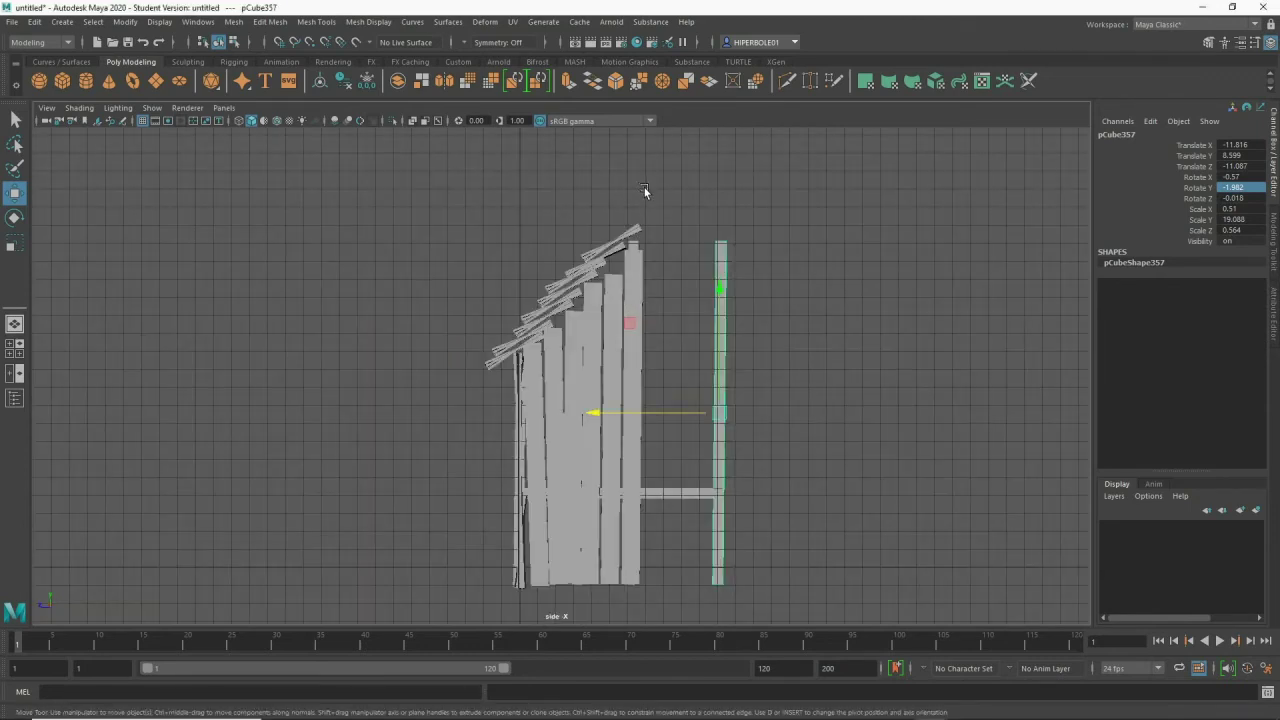
click(613, 240)
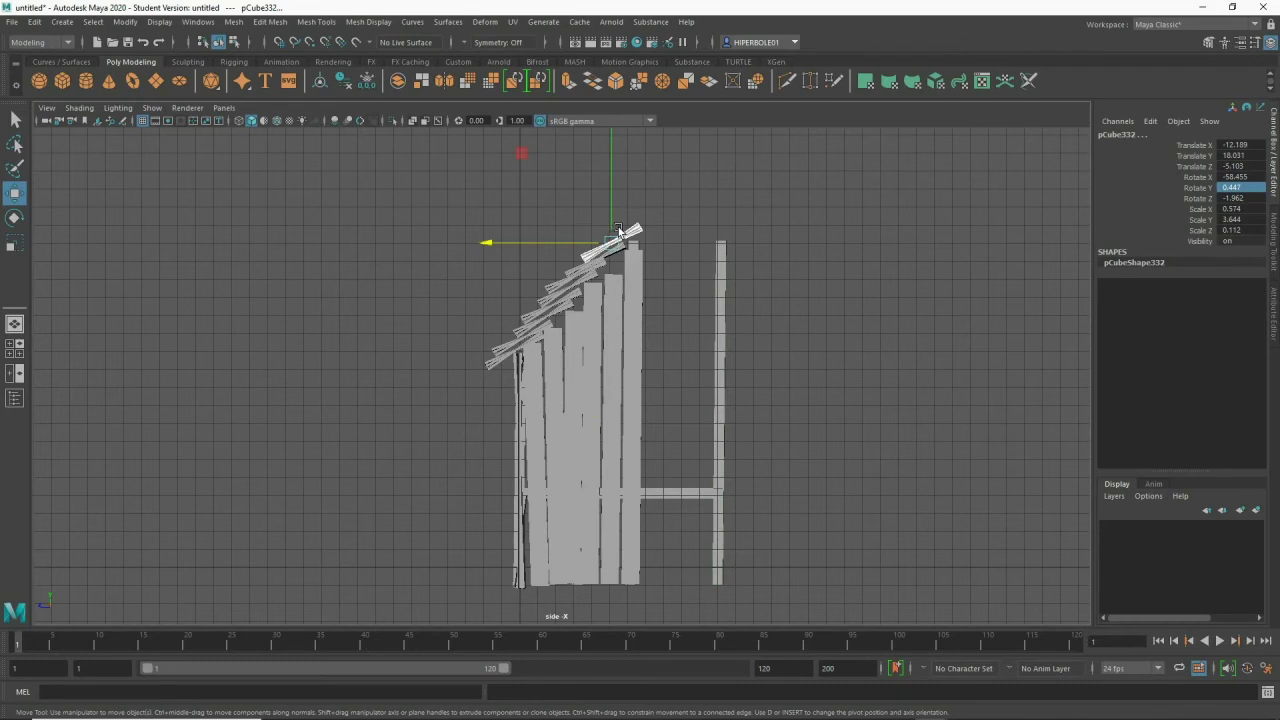
key(e)
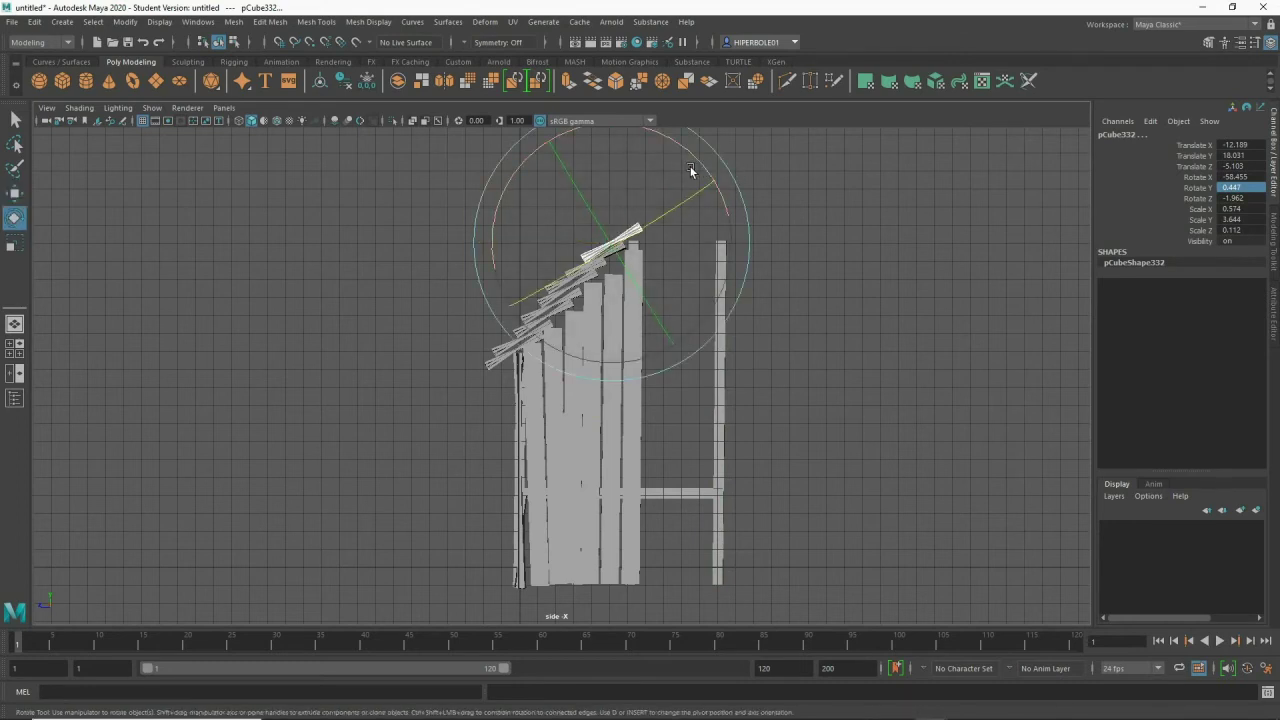
drag(700, 158, 718, 205)
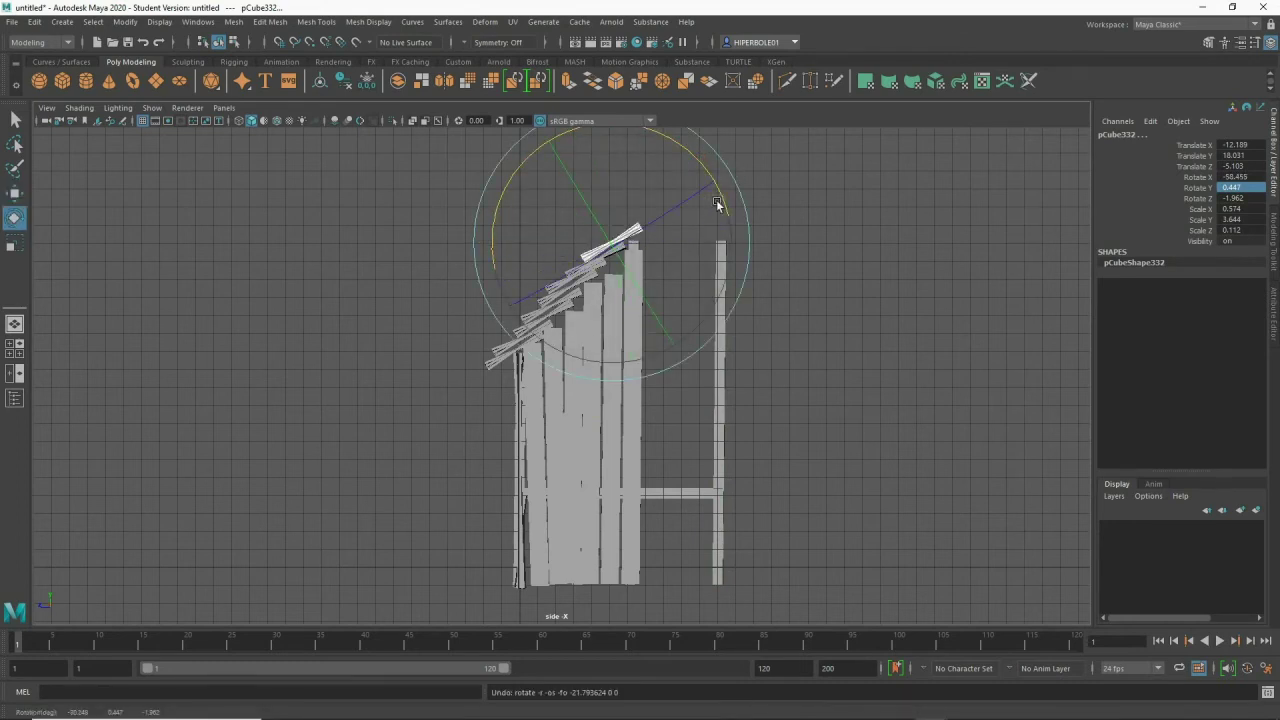
- Duplicate the plank, tilt it to Rotate X -113.096, stretch to Scale Y 6.578, and lower it over the porch post
key(ctrl+d)
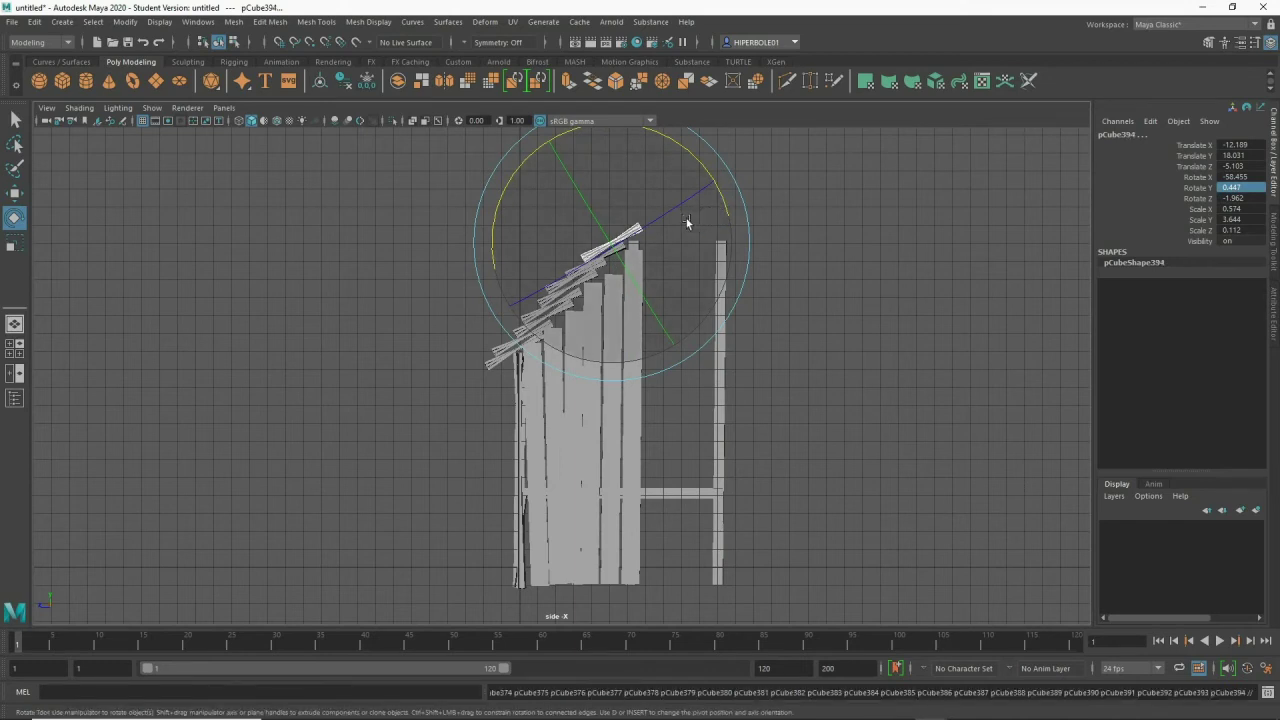
key(w)
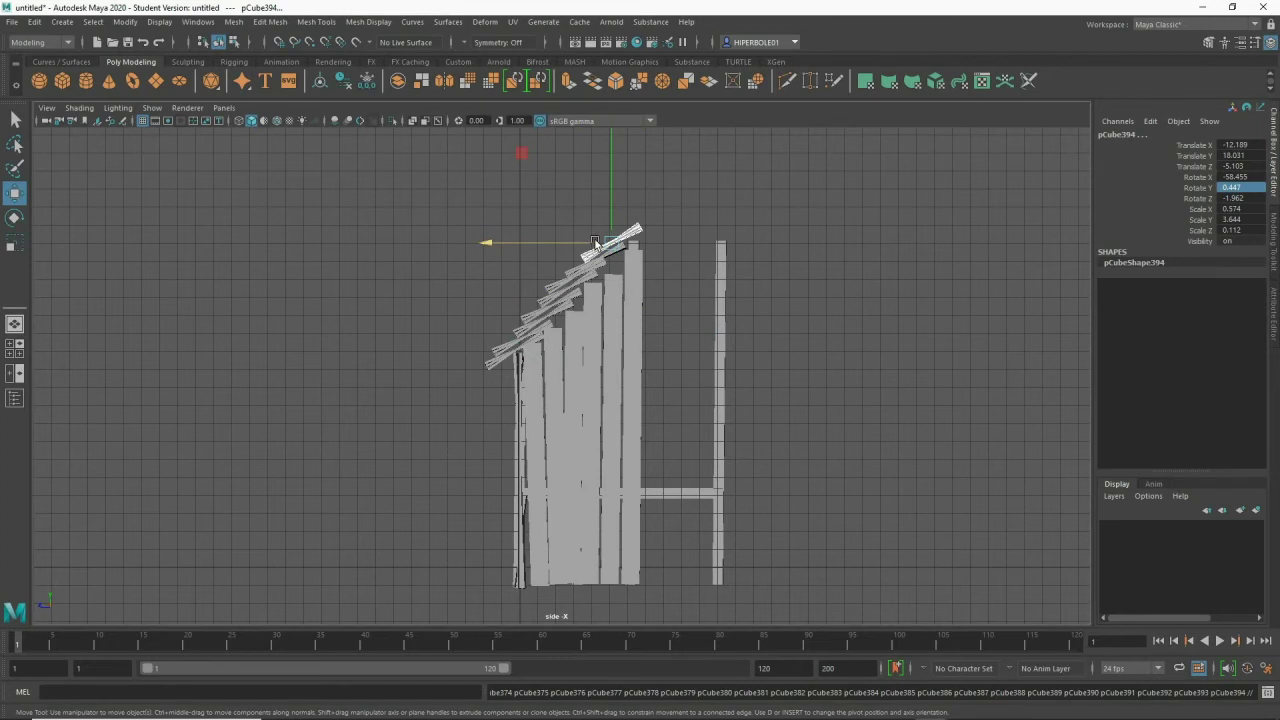
drag(609, 242, 668, 200)
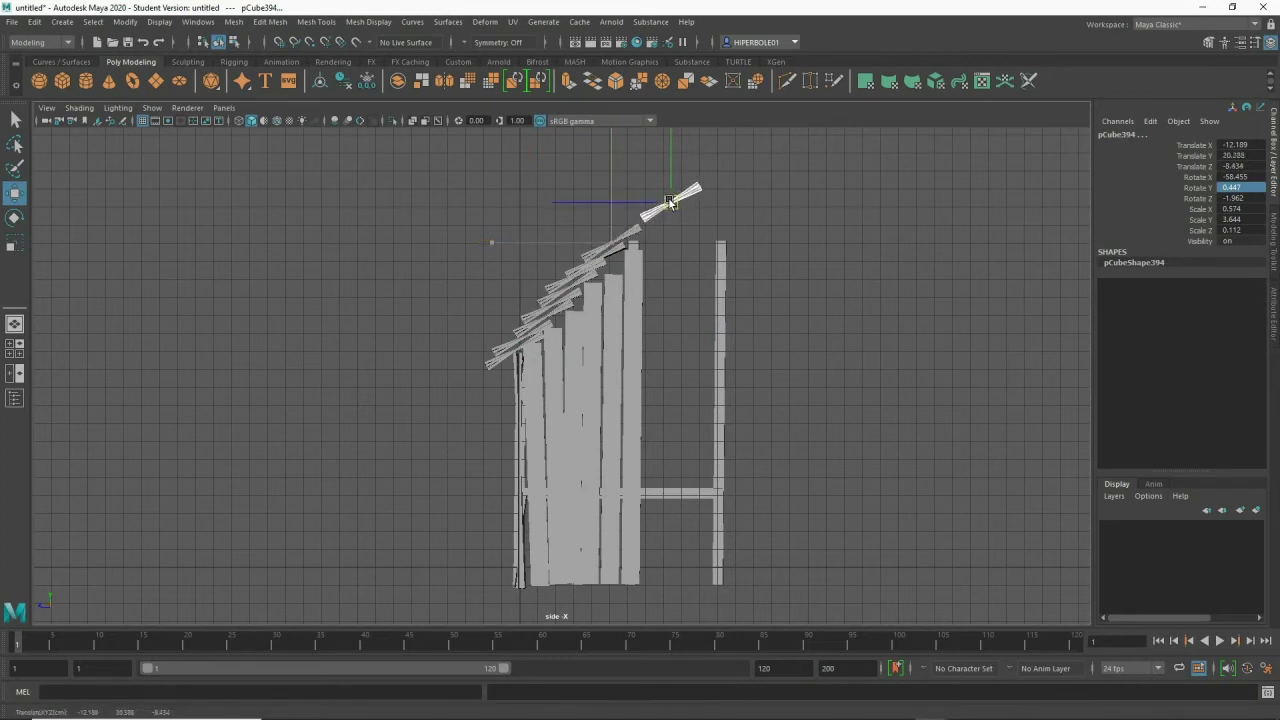
key(e)
drag(784, 162, 786, 285)
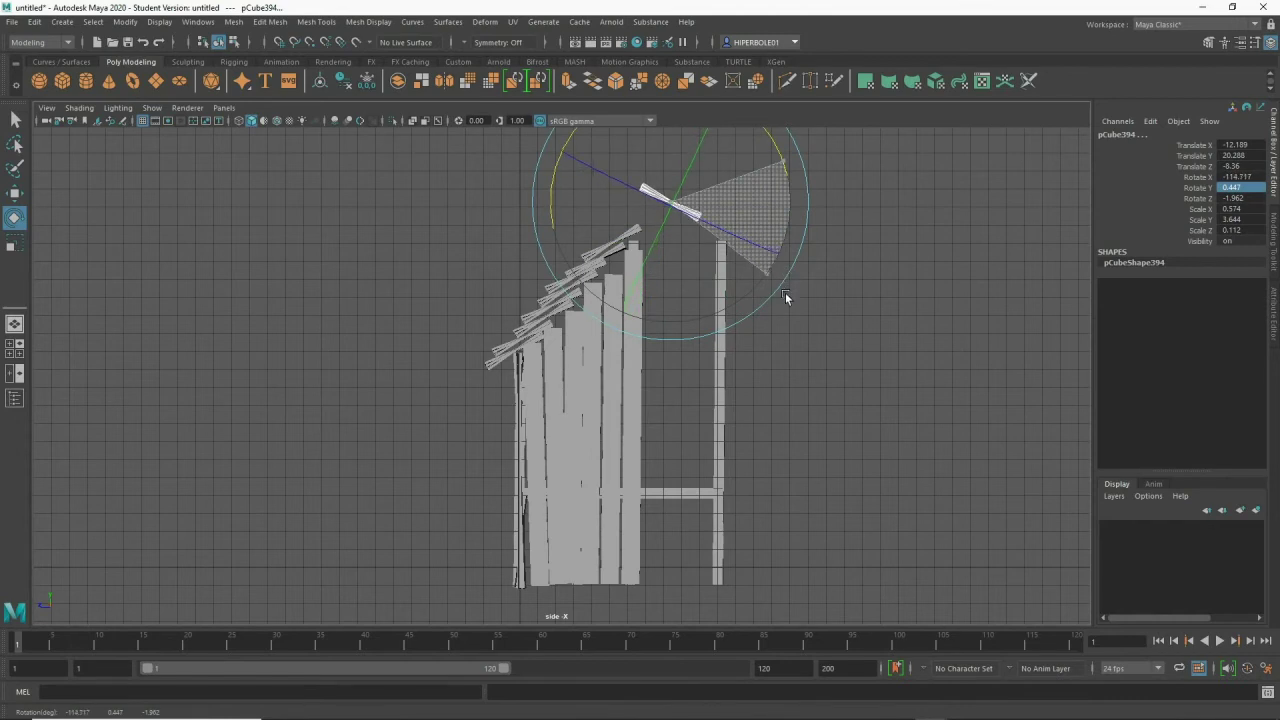
drag(786, 285, 858, 290)
key(r)
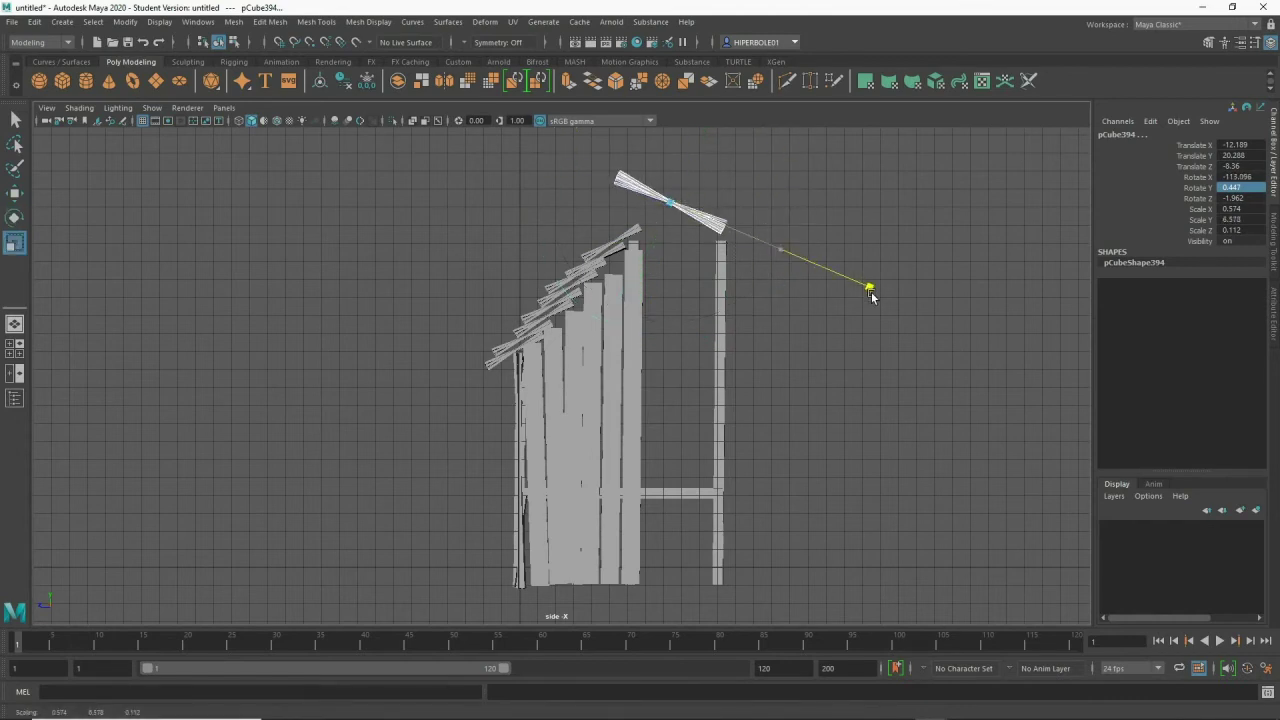
key(w)
drag(670, 204, 690, 251)
drag(690, 249, 654, 357)
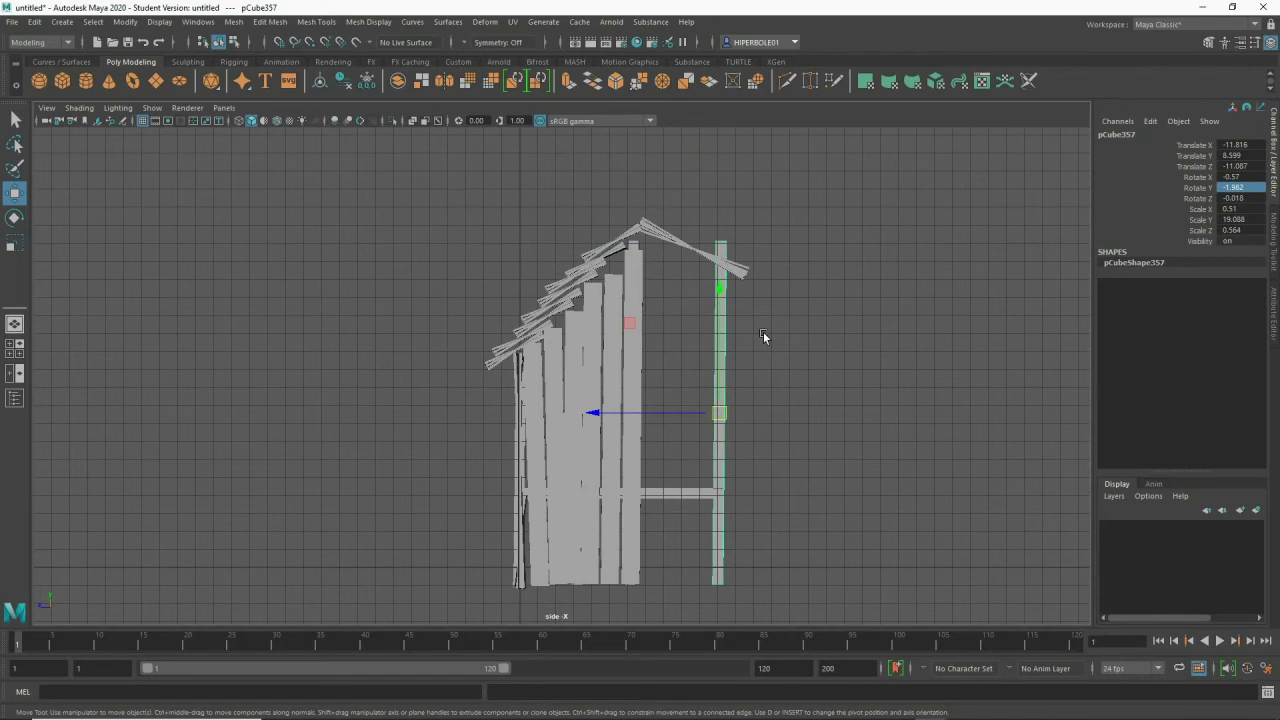
- Shorten the corner porch post slightly on Y
key(r)
drag(722, 296, 725, 309)
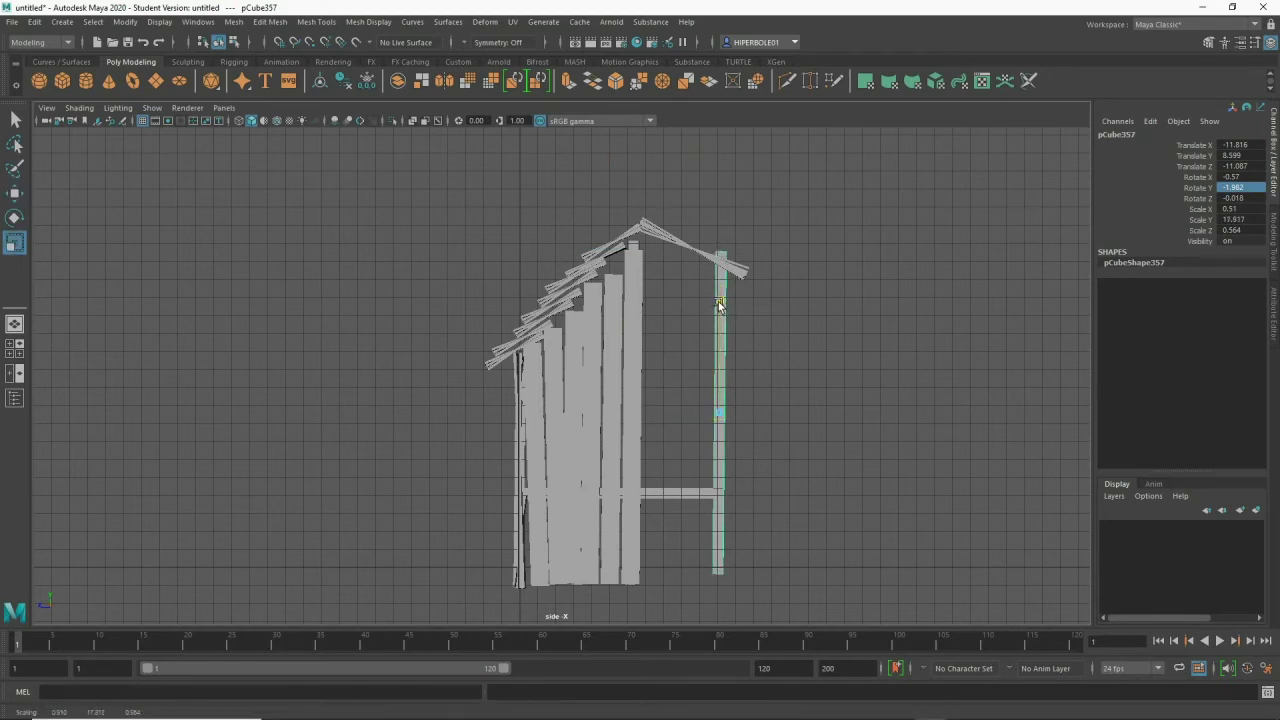
drag(718, 305, 719, 300)
key(w)
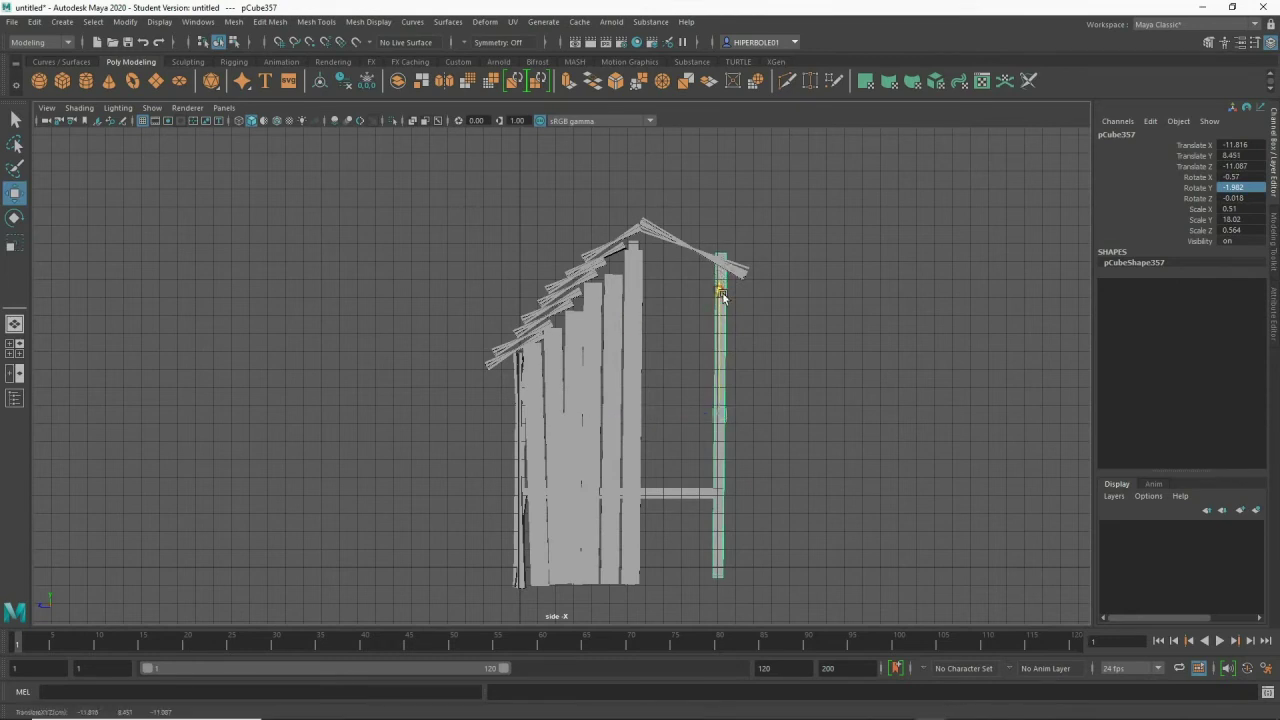
- In perspective view, lower the roof plank above the porch slightly
key(space)
drag(714, 290, 700, 260)
mouse_move(691, 329)
alt+mouse_down()
mouse_move(497, 357)
mouse_move(480, 336)
mouse_move(601, 407)
alt+mouse_up()
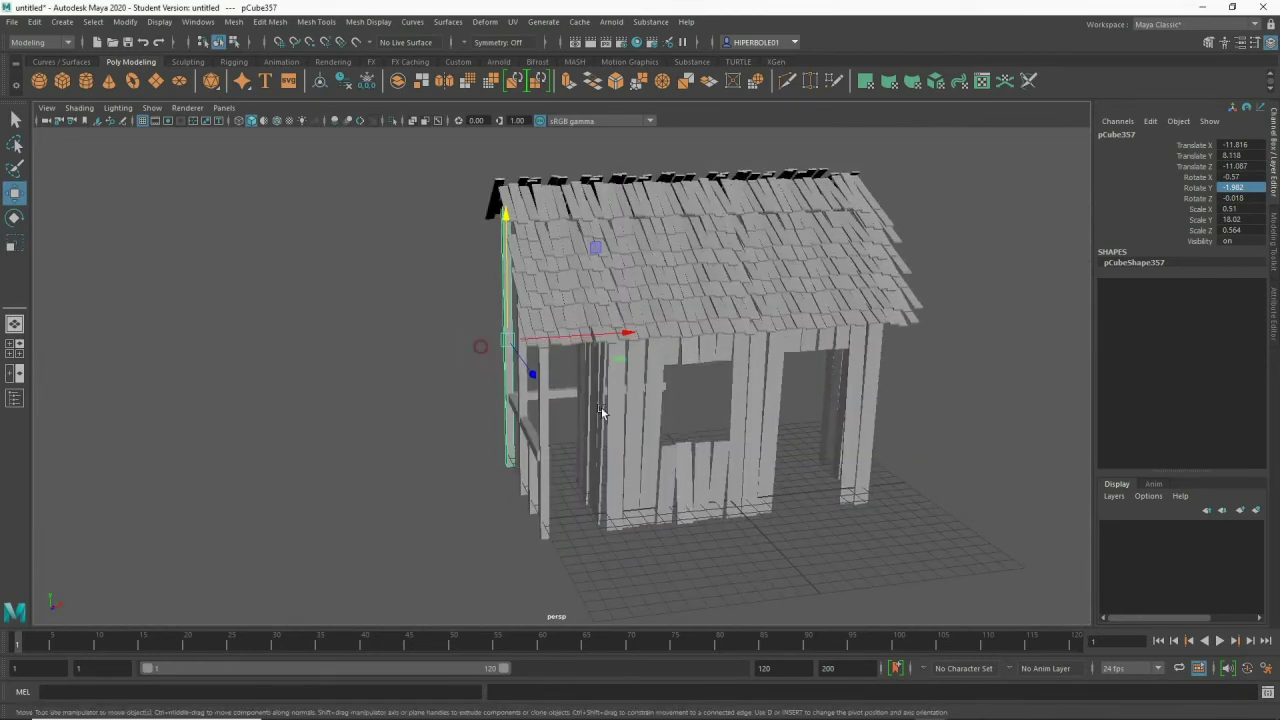
click(821, 519)
mouse_move(883, 509)
alt+mouse_down()
mouse_move(878, 495)
mouse_move(848, 506)
mouse_move(710, 482)
mouse_move(723, 508)
mouse_move(700, 429)
alt+mouse_up()
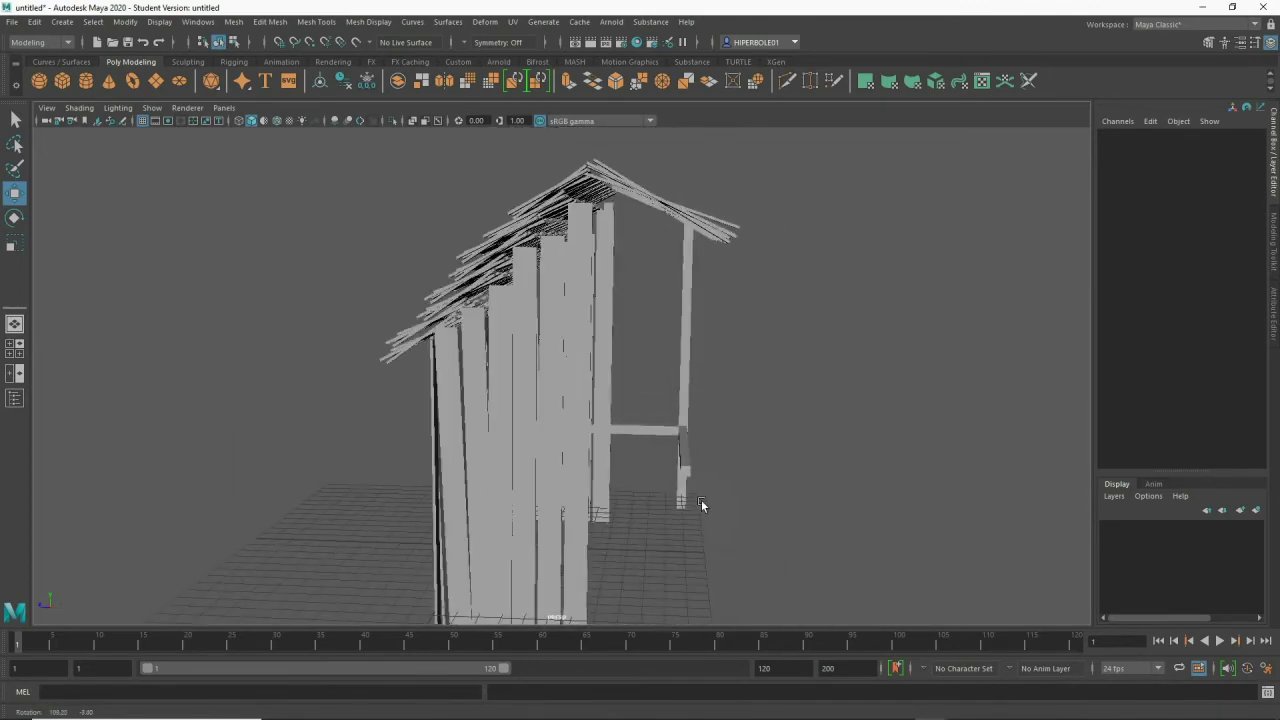
click(636, 221)
alt+drag(675, 290, 655, 287)
mouse_move(684, 156)
mouse_down()
mouse_move(685, 174)
mouse_move(818, 217)
mouse_move(840, 187)
mouse_move(700, 217)
mouse_move(600, 193)
mouse_move(538, 209)
mouse_move(718, 297)
mouse_up()
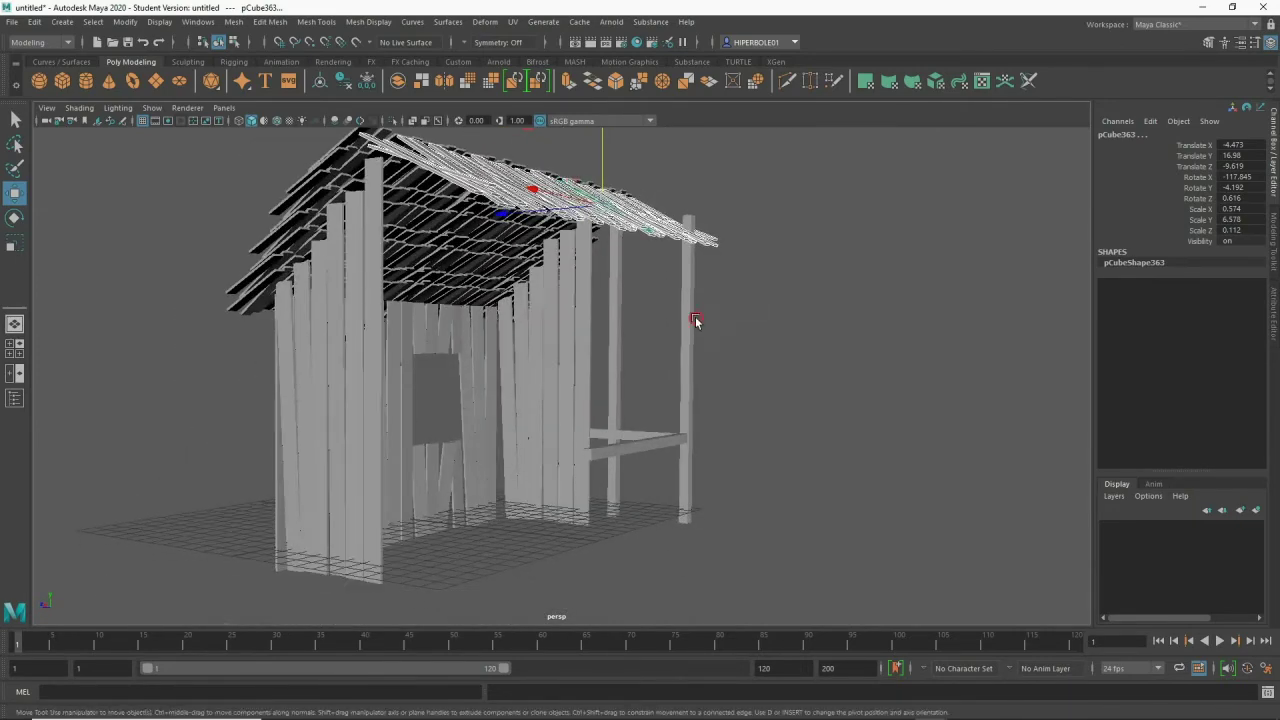
- Undo the corner pole's last resize and bring up its component menu
click(694, 318)
key(r)
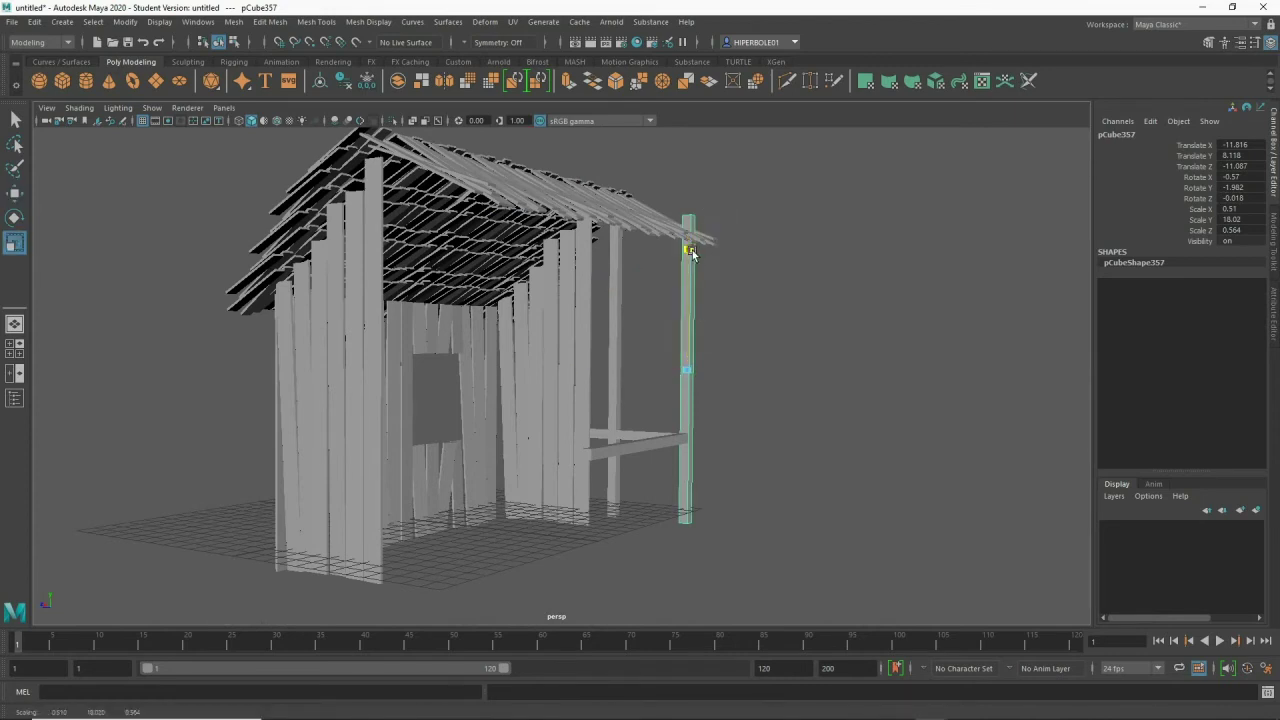
key(ctrl+z)
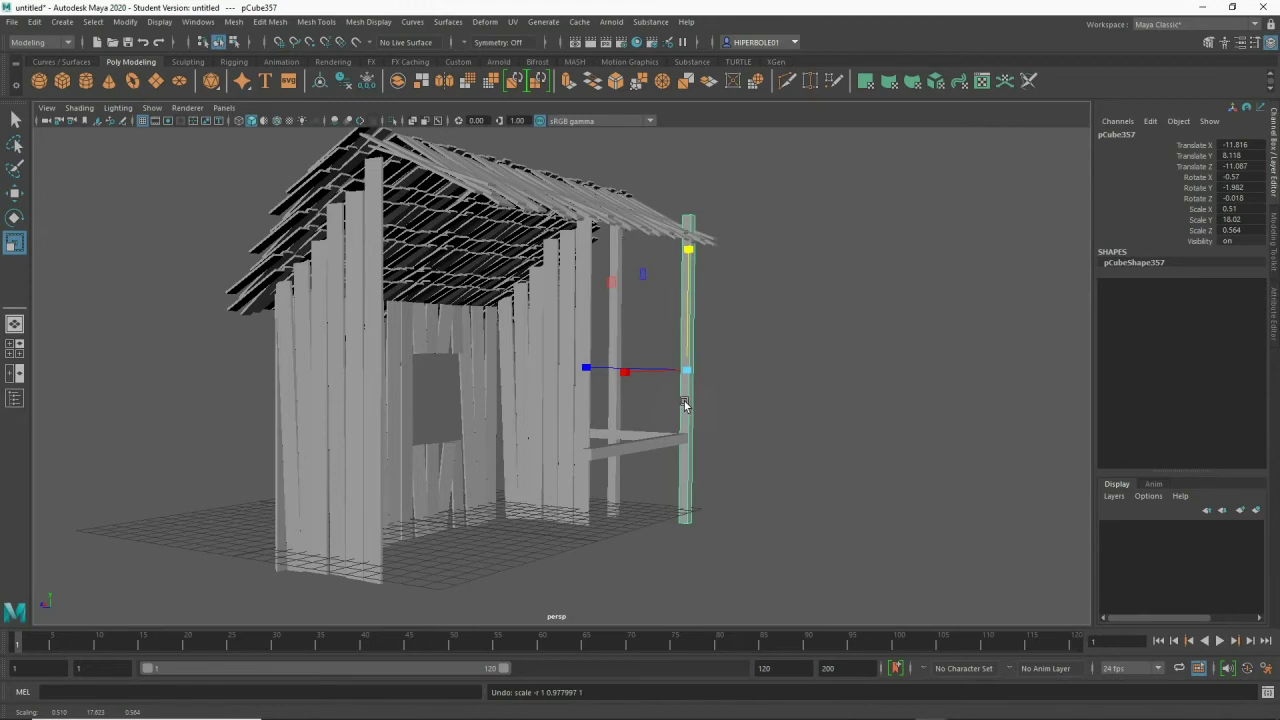
right_click(685, 404)
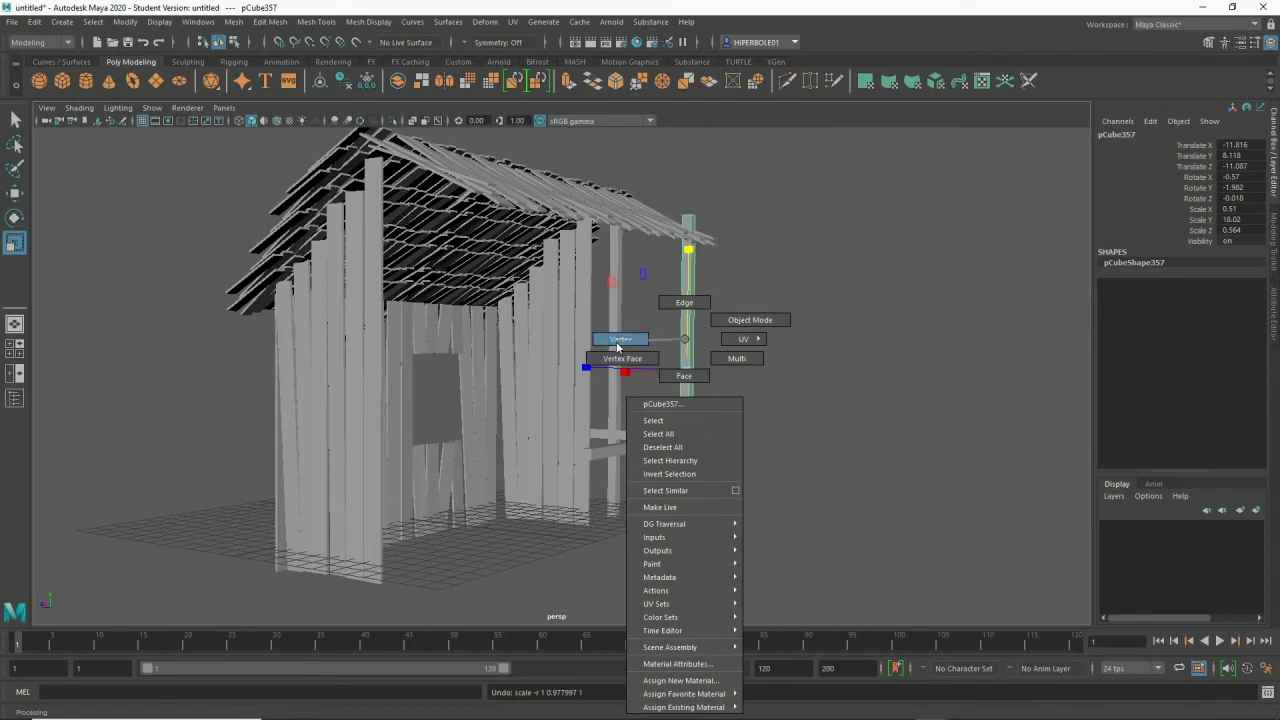
- In Vertex mode, drag the post's top vertices down to sit just beneath the roof planks
click(617, 345)
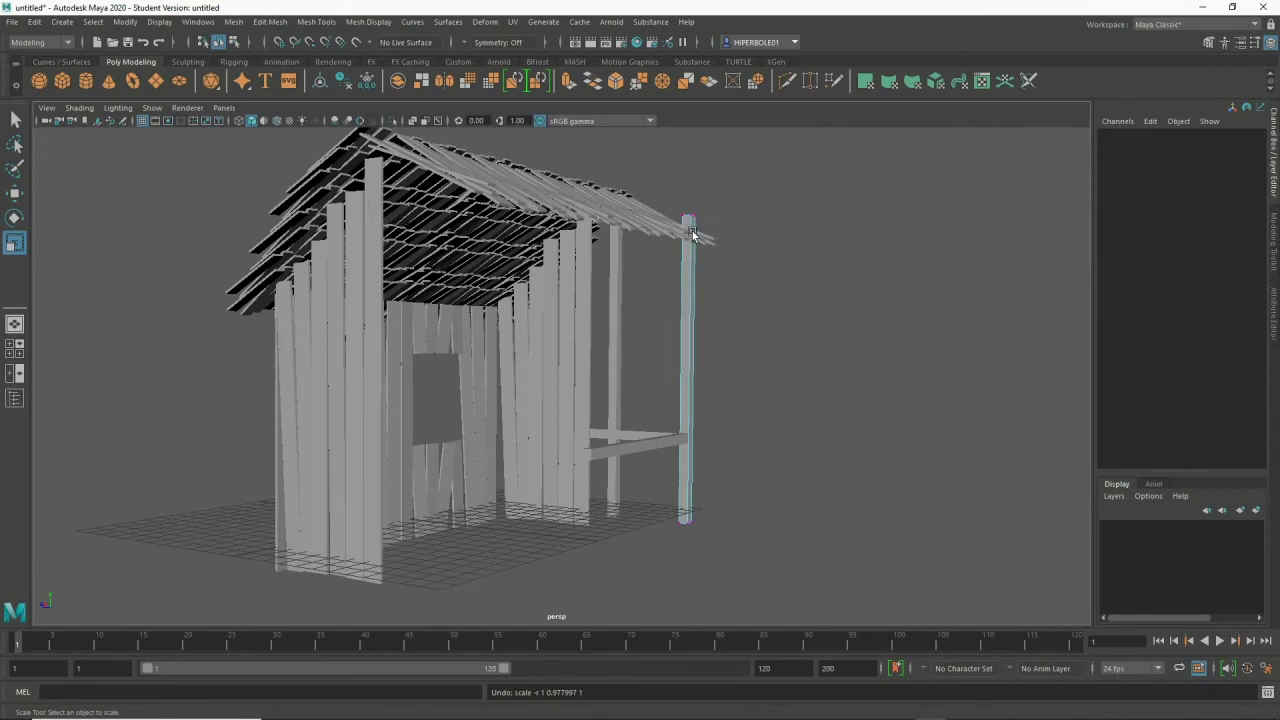
alt+drag(689, 233, 674, 277)
scroll(956, 247, up, 5)
scroll(761, 367, up, 3)
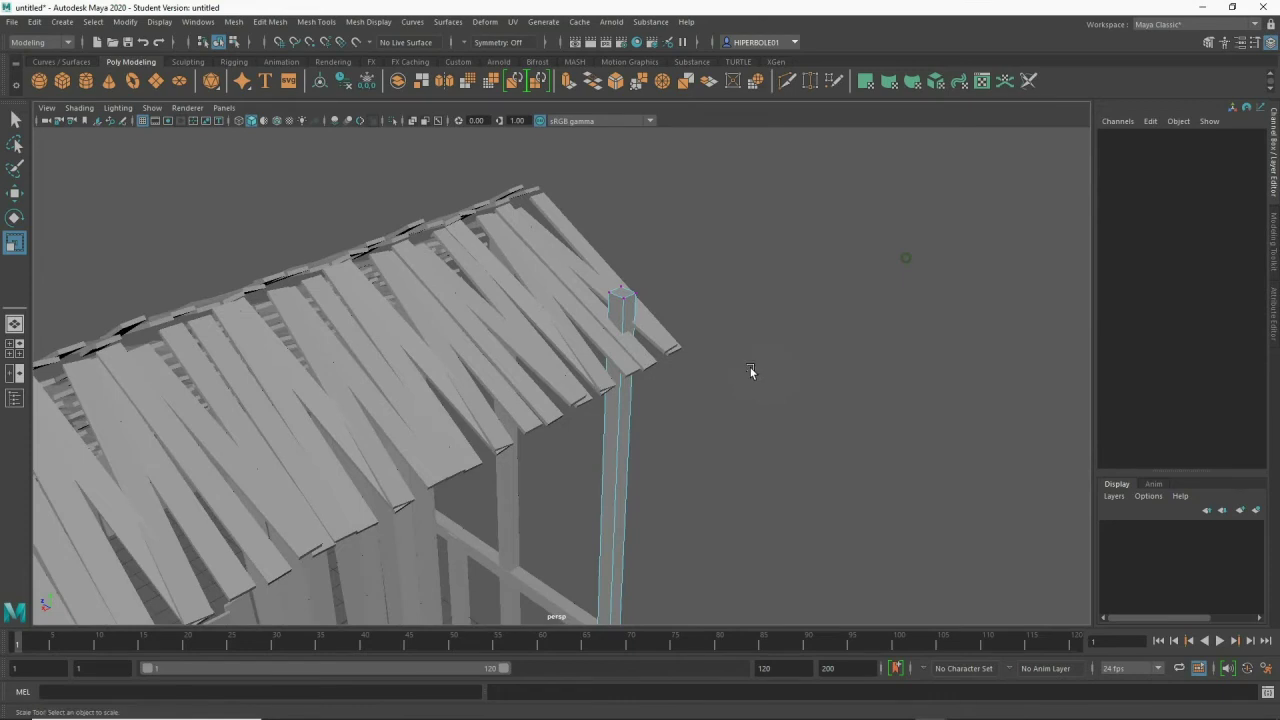
alt+drag(761, 367, 821, 325)
mouse_move(671, 268)
alt+mouse_down()
mouse_move(686, 271)
mouse_move(669, 280)
mouse_move(825, 377)
alt+mouse_up()
key(w)
alt+drag(723, 320, 700, 337)
mouse_move(671, 230)
mouse_down()
mouse_move(675, 292)
mouse_move(660, 306)
mouse_move(763, 177)
mouse_move(755, 137)
mouse_up()
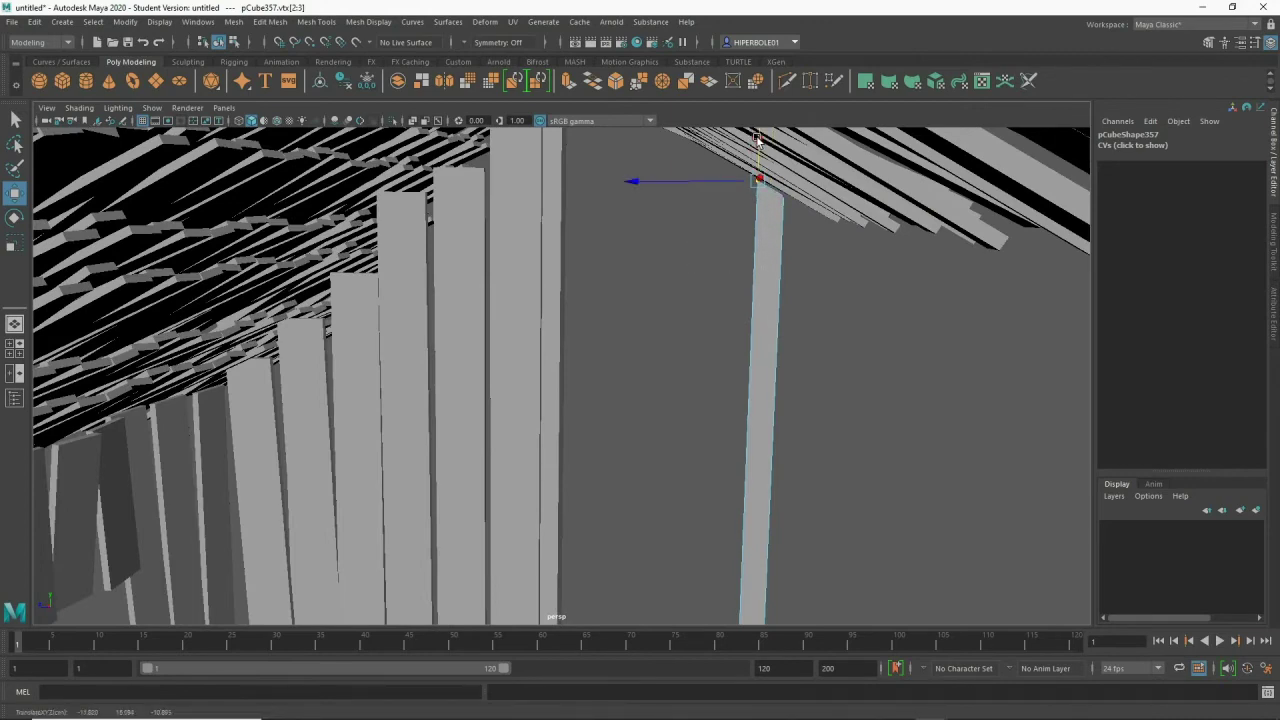
- Frame the whole shack in view and select a vertical wall plank
scroll(785, 262, down, 5)
mouse_move(422, 243)
alt+mouse_down()
mouse_move(600, 295)
mouse_move(531, 283)
mouse_move(574, 314)
alt+mouse_up()
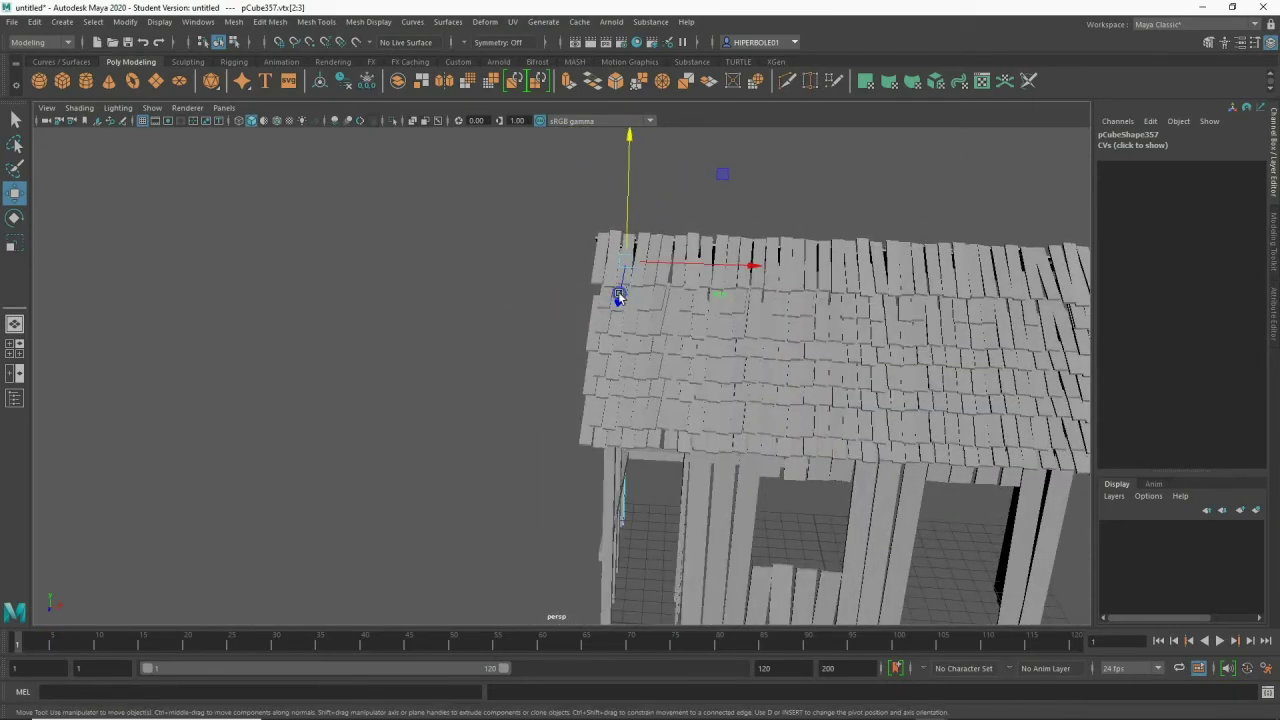
alt+right_drag(574, 314, 497, 262)
alt+middle_drag(497, 258, 496, 209)
scroll(613, 296, up, 3)
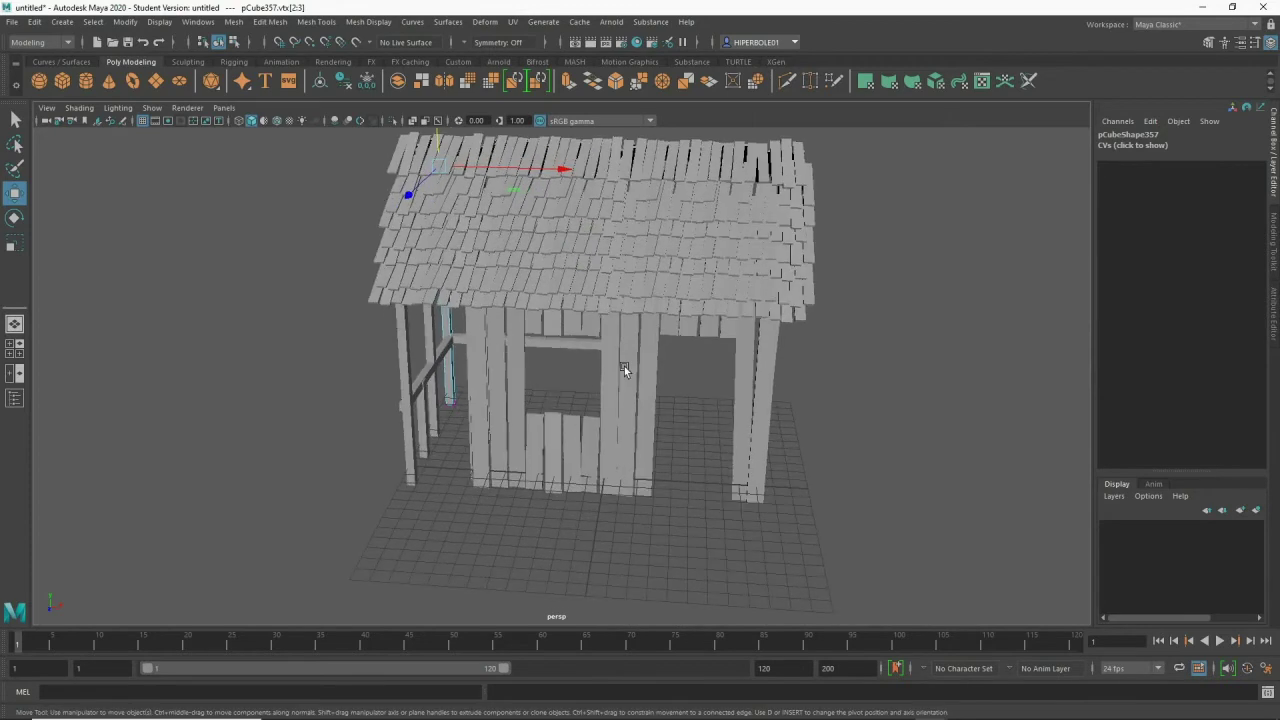
click(645, 401)
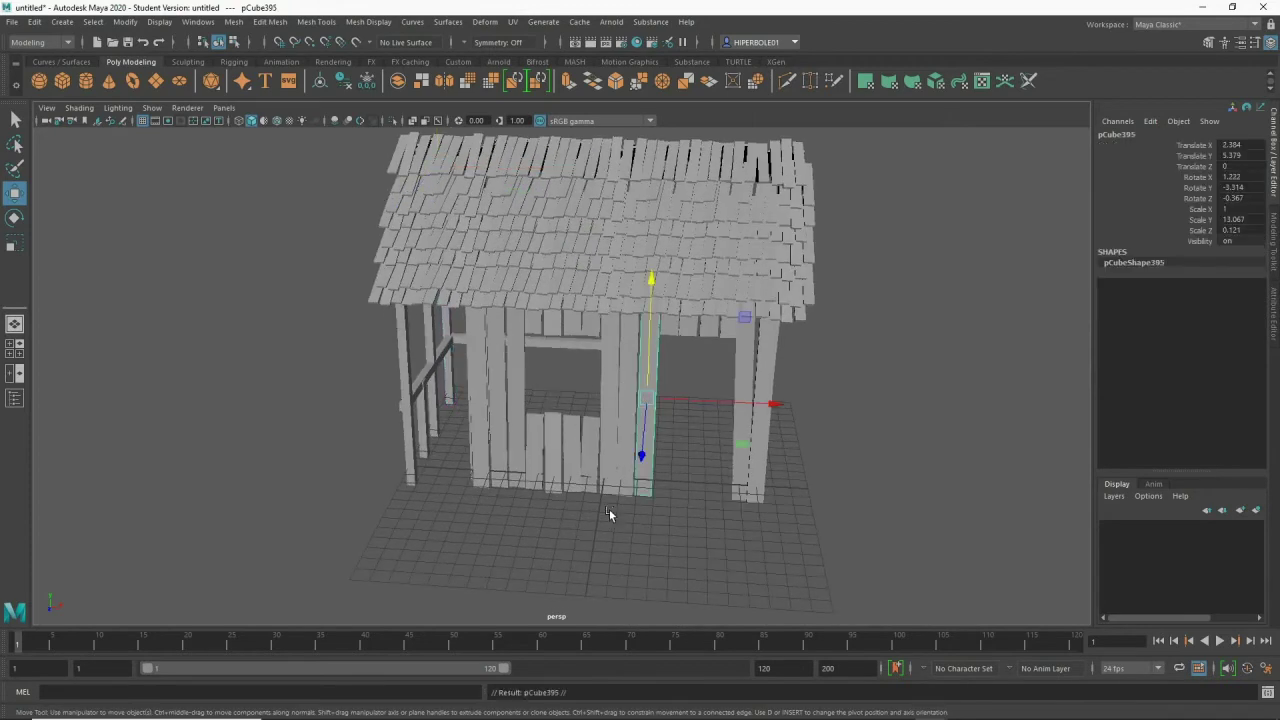
- Tilt the plank nearly horizontal and make it thicker
key(e)
mouse_move(671, 423)
mouse_down()
mouse_move(623, 309)
mouse_move(445, 463)
mouse_up()
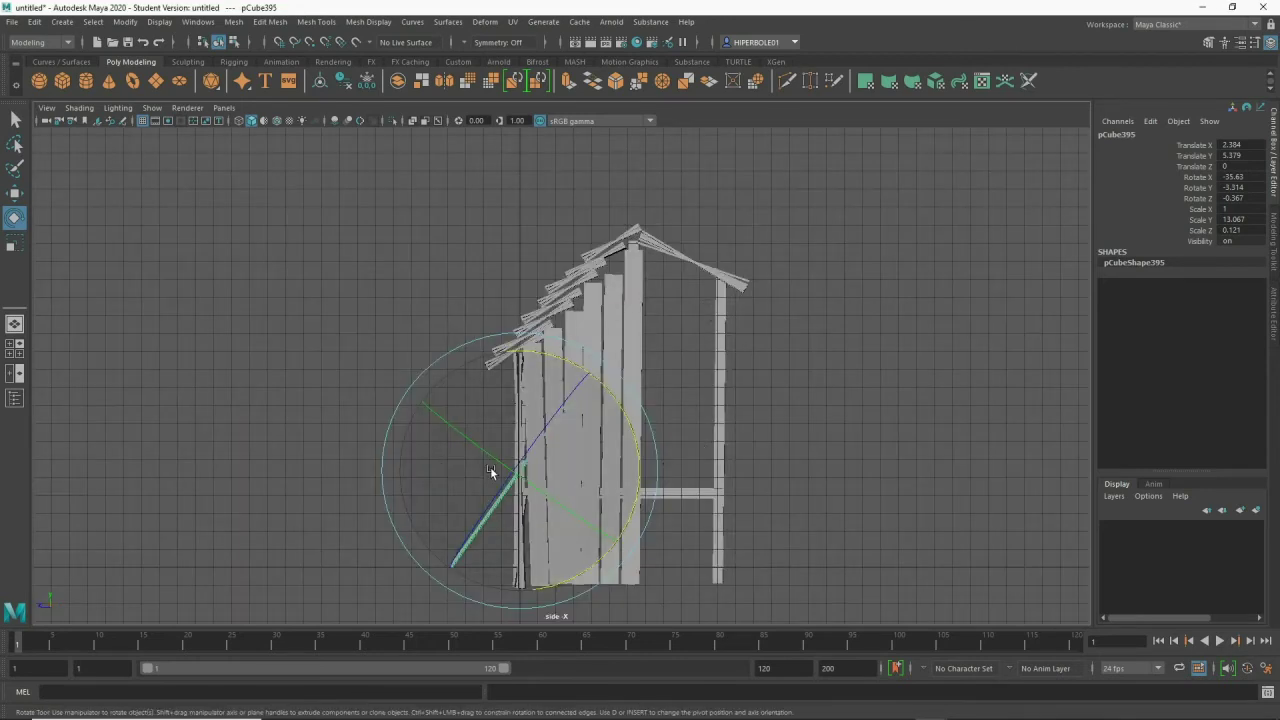
drag(575, 368, 611, 462)
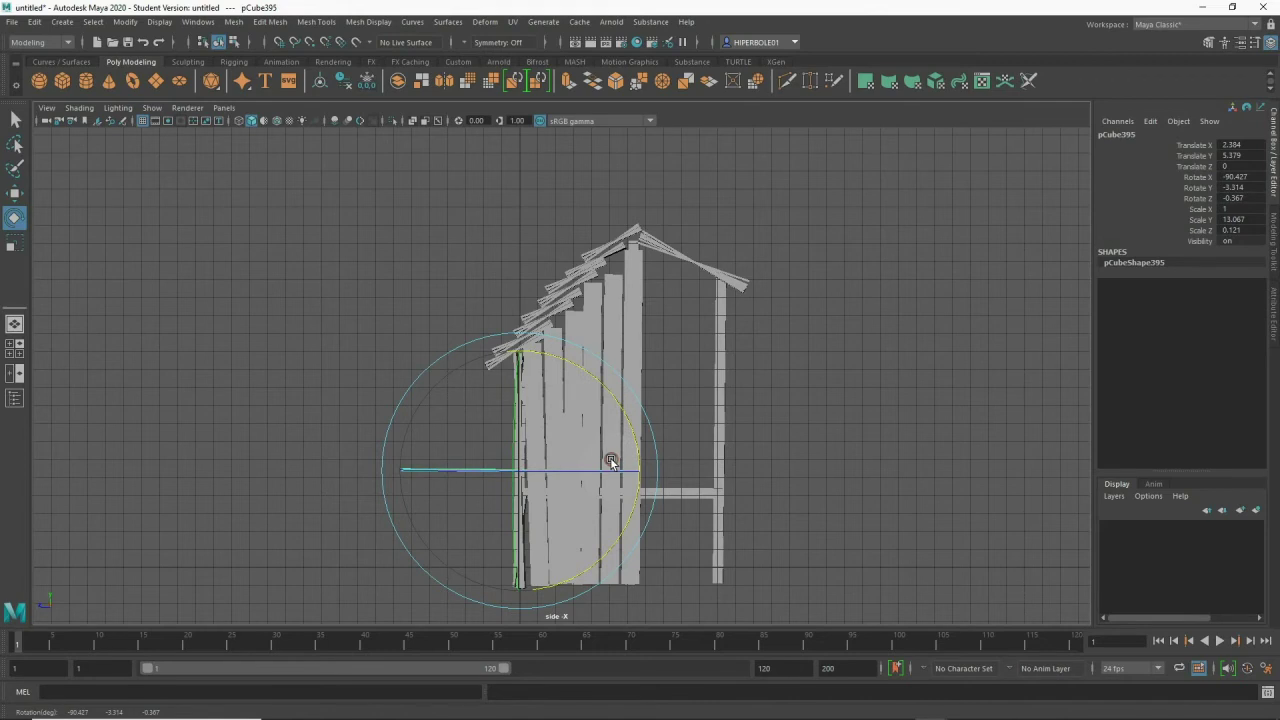
key(r)
drag(521, 343, 523, 352)
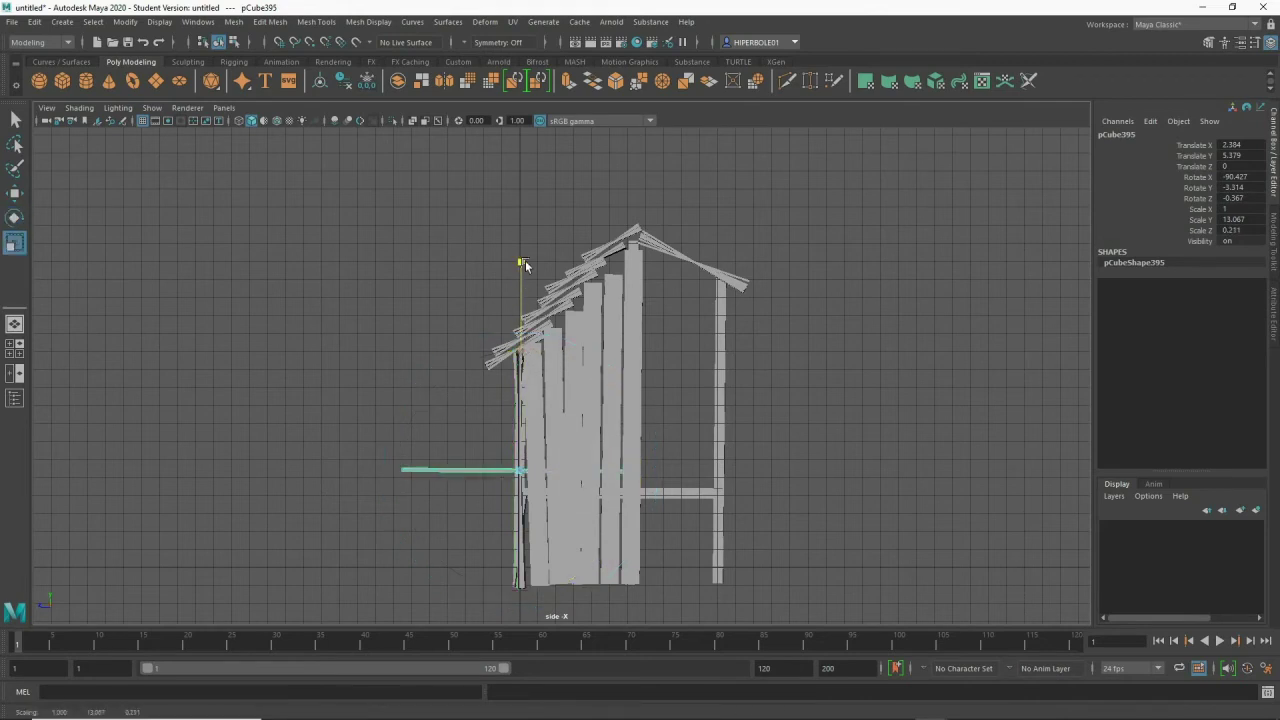
drag(525, 238, 536, 206)
- Level the plank at Rotate X -89.677, drop it to Translate Y -1.061, and slide it out from the wall
key(w)
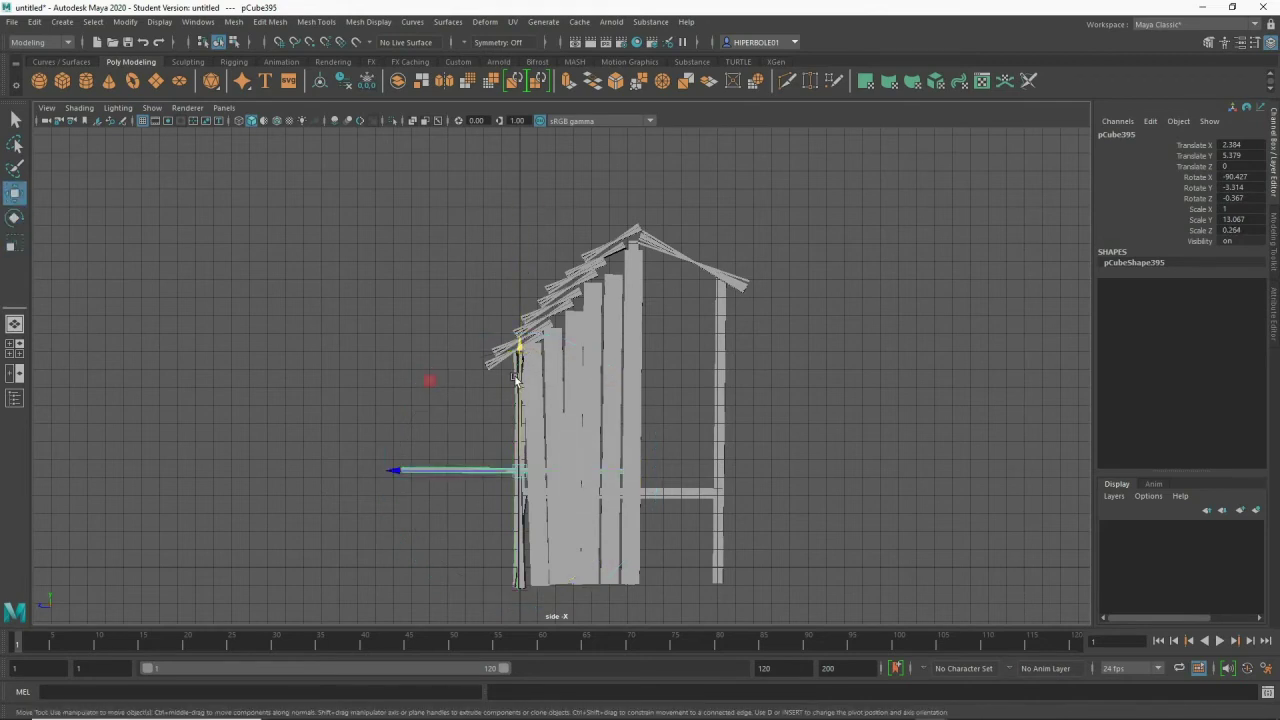
key(e)
drag(570, 354, 559, 374)
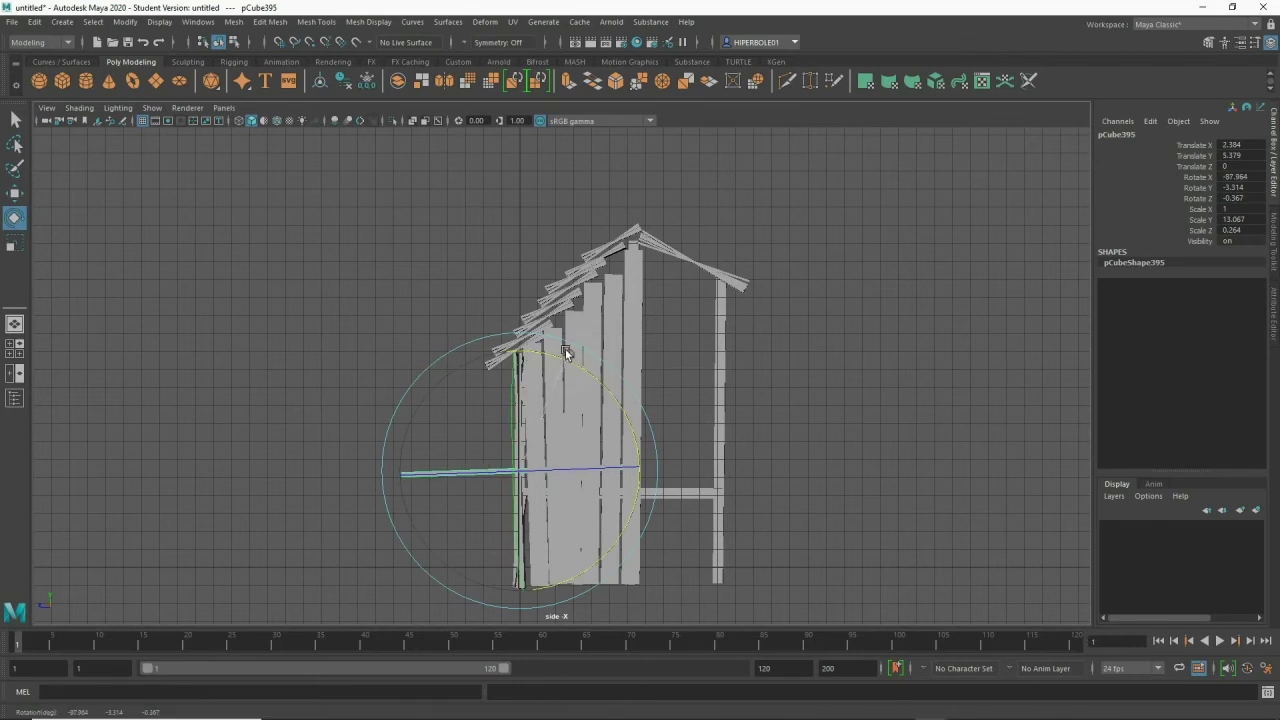
key(w)
drag(518, 350, 538, 470)
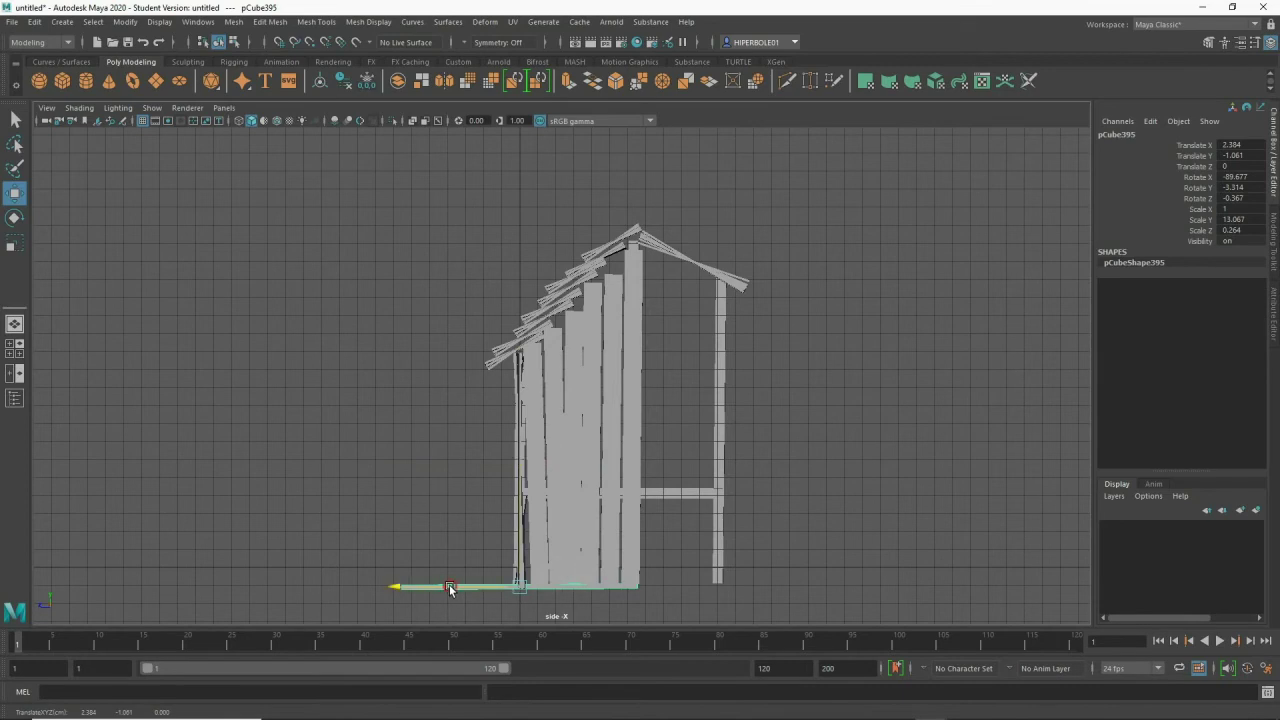
mouse_move(457, 589)
mouse_down()
mouse_move(468, 591)
mouse_move(472, 511)
mouse_up()
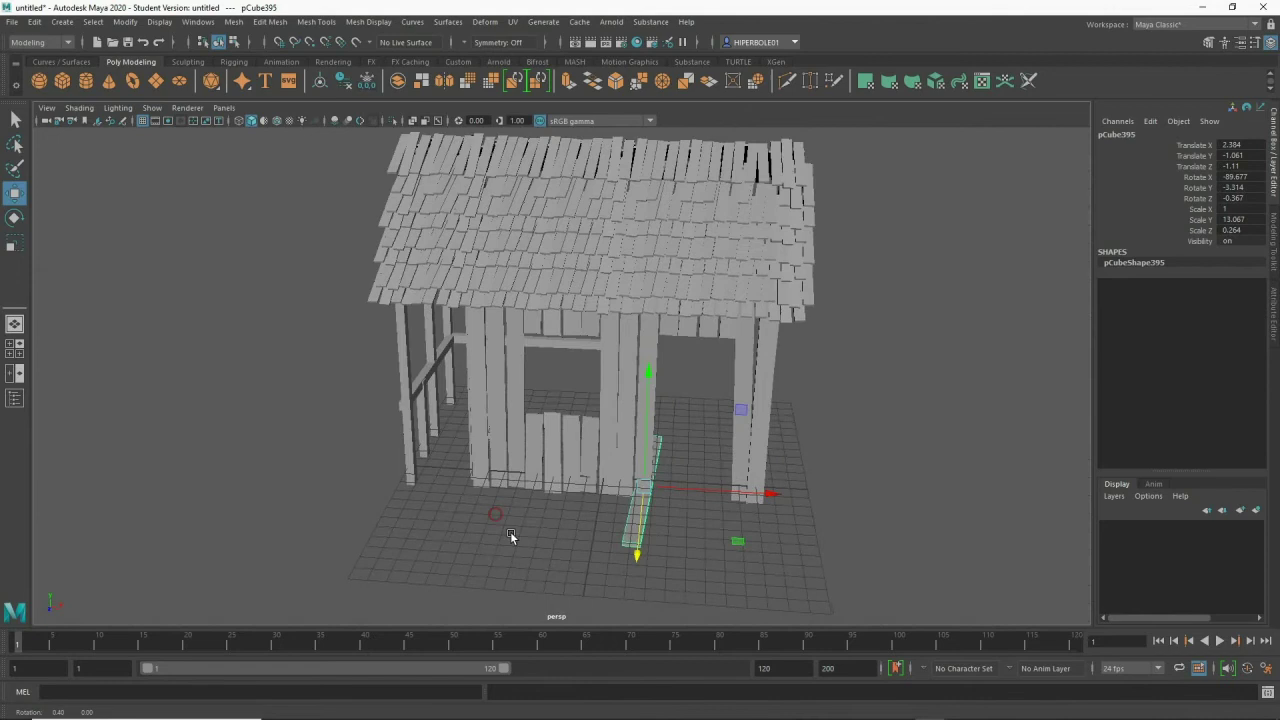
- Widen the plank to about double width and slide it along the hut's front
drag(764, 478, 826, 478)
key(r)
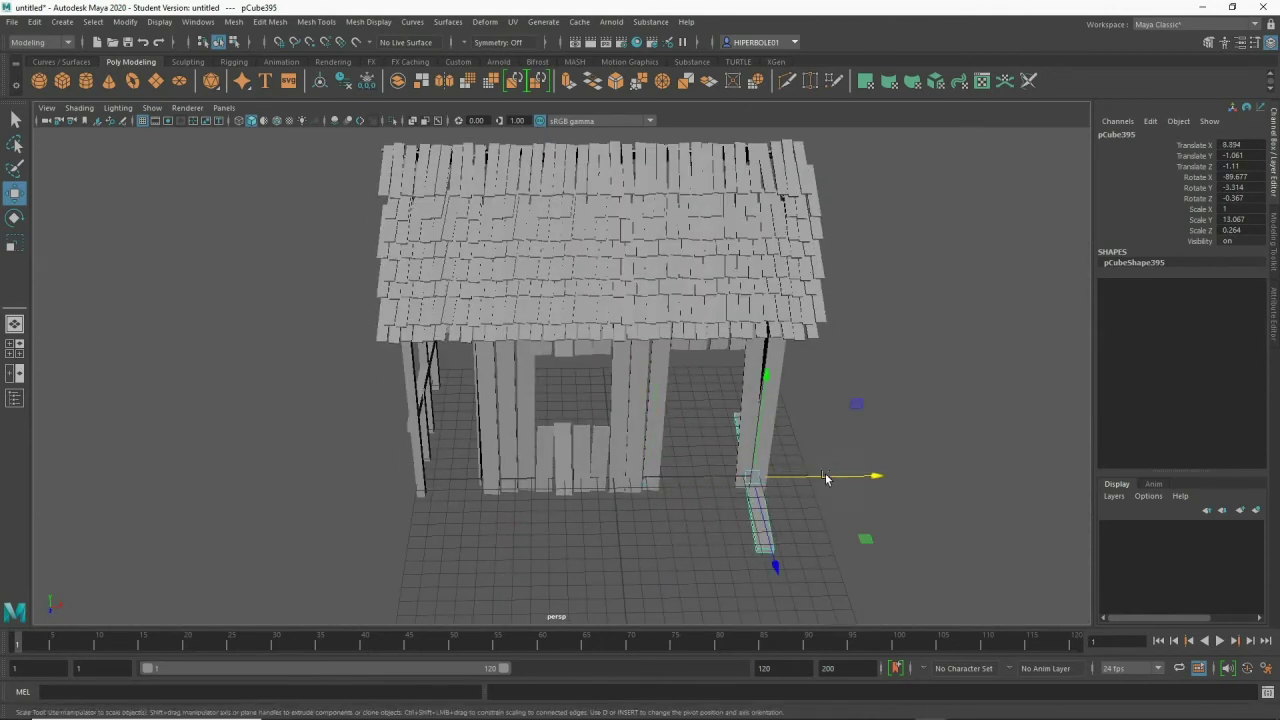
key(r)
drag(887, 486, 1019, 446)
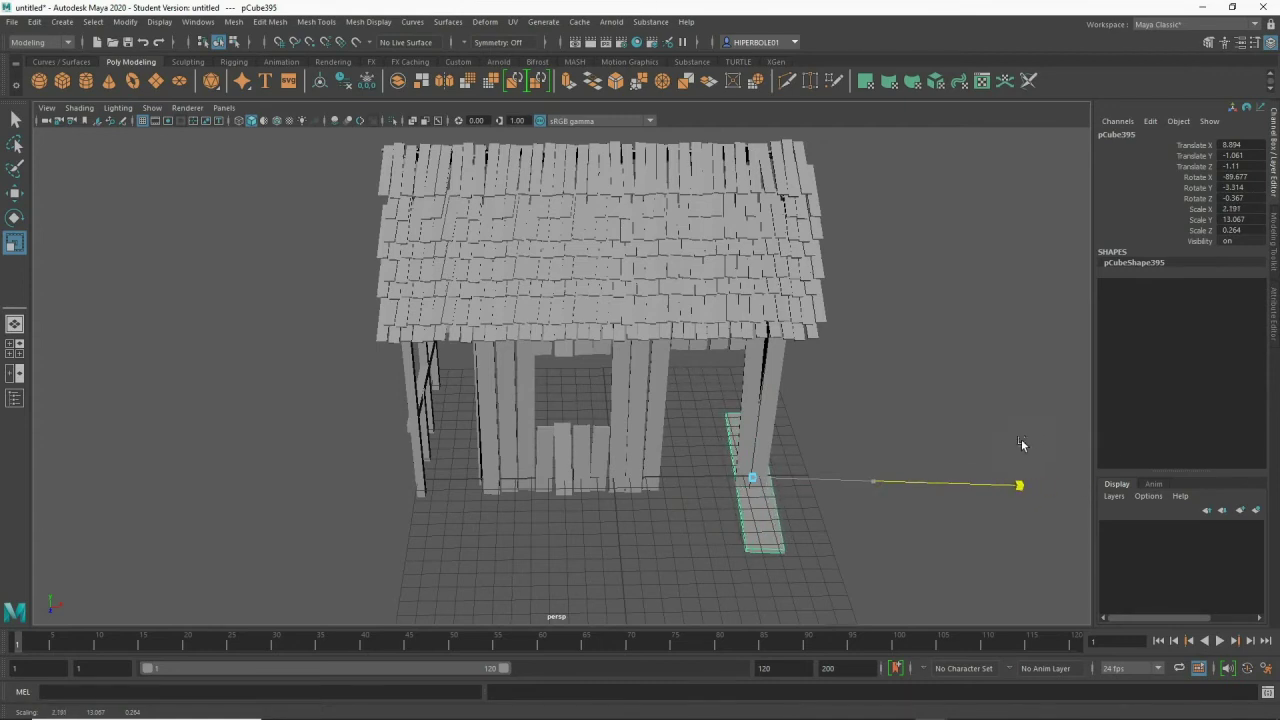
drag(1020, 444, 1020, 444)
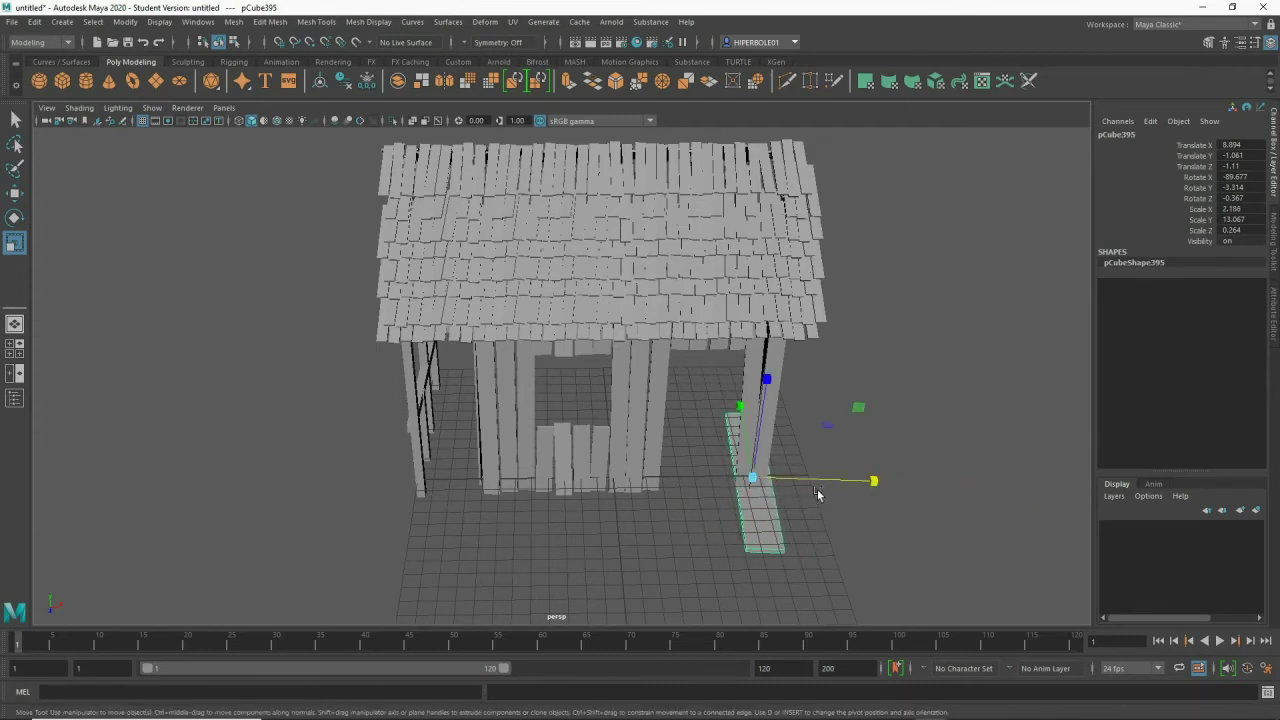
key(w)
mouse_move(824, 475)
mouse_down()
mouse_move(875, 479)
mouse_move(855, 478)
mouse_up()
- Duplicate the plank into two floorboards placed side by side, each slightly tilted
key(ctrl+d)
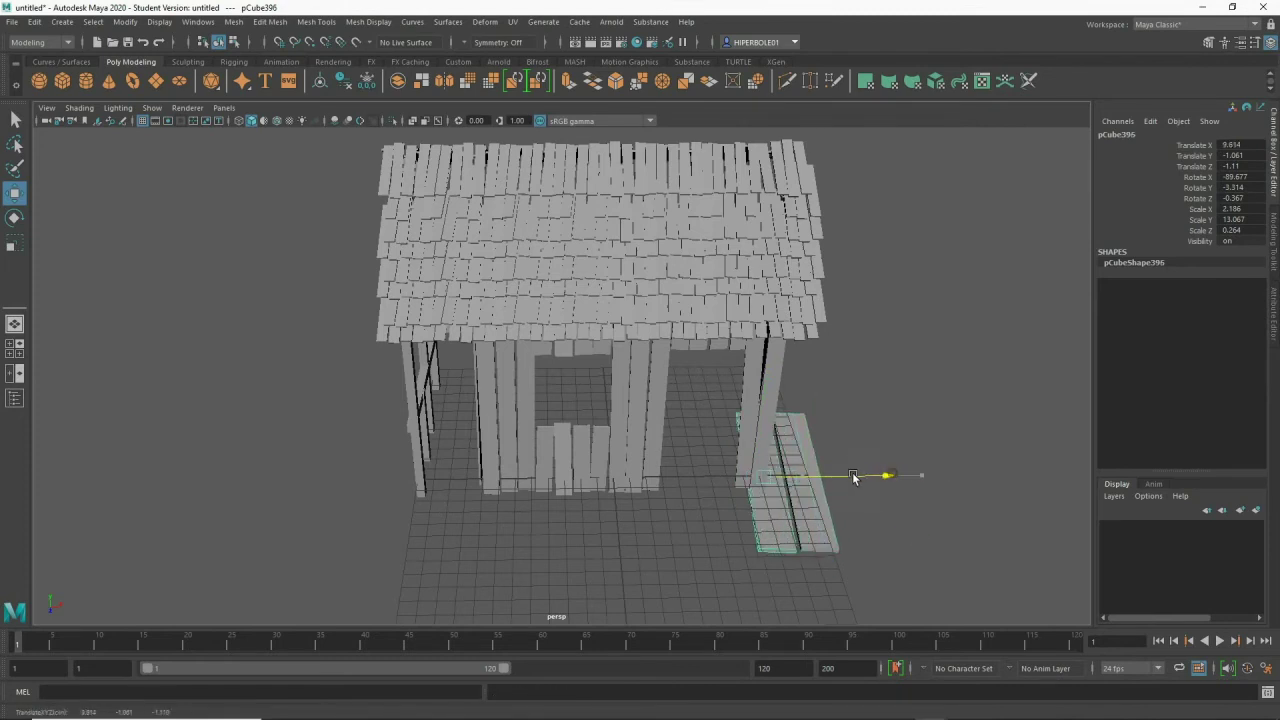
key(e)
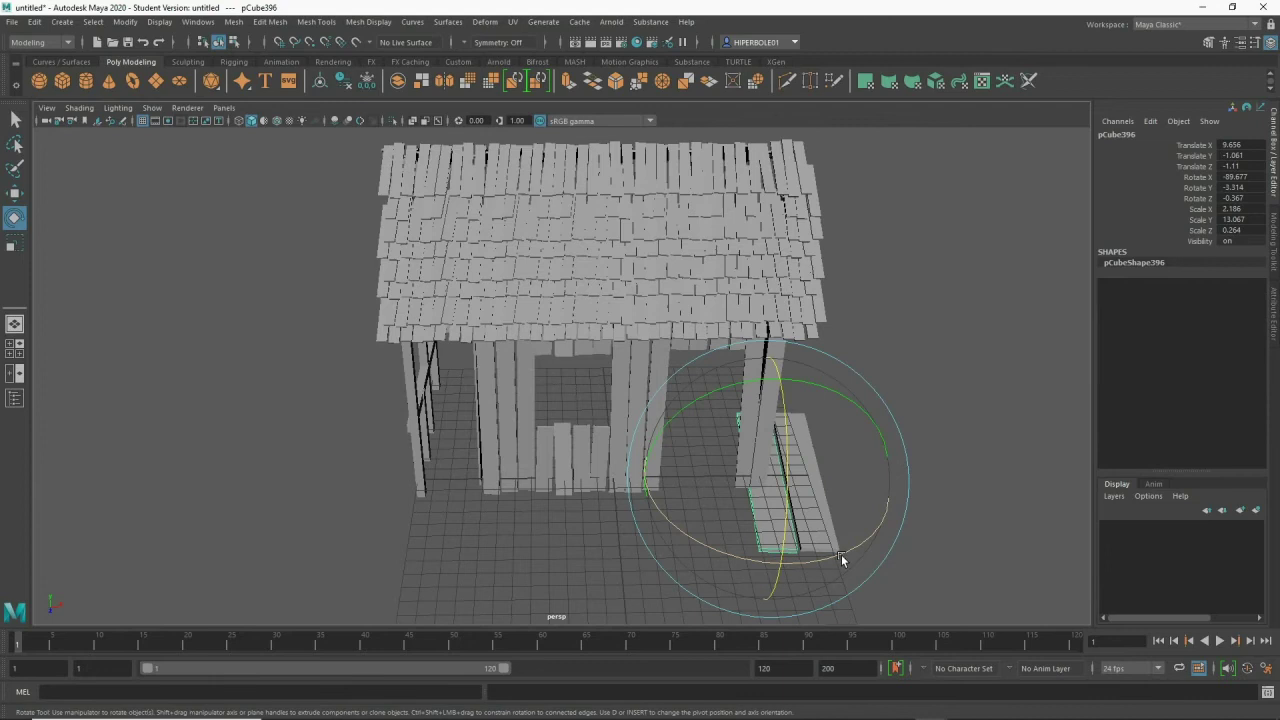
drag(843, 553, 790, 442)
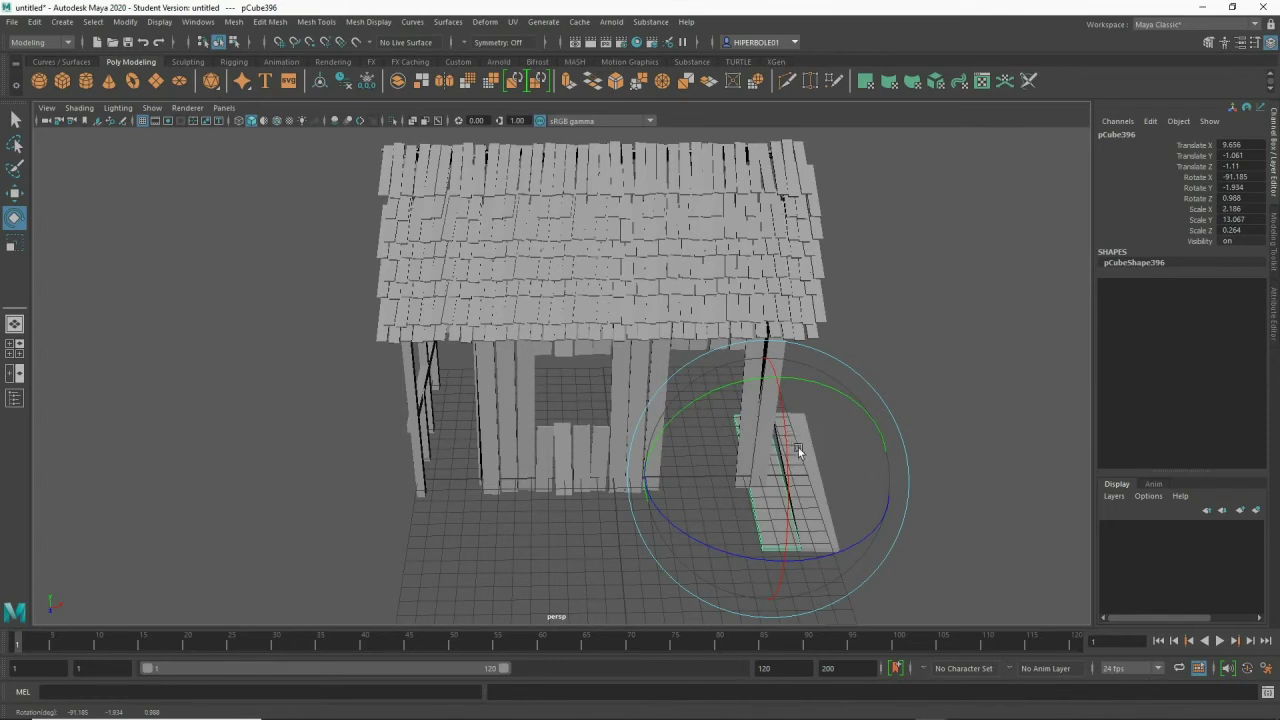
key(ctrl+d)
key(w)
mouse_move(858, 477)
mouse_down()
mouse_move(812, 487)
mouse_move(823, 491)
mouse_up()
key(e)
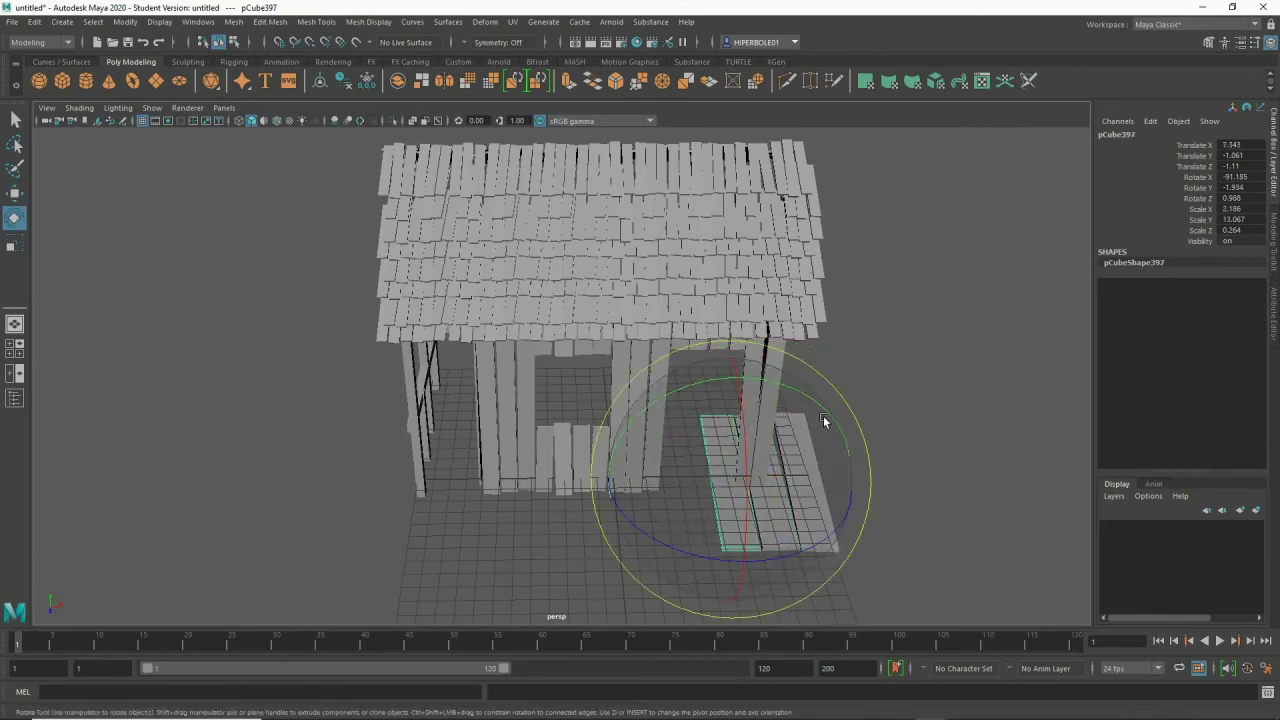
drag(824, 421, 834, 419)
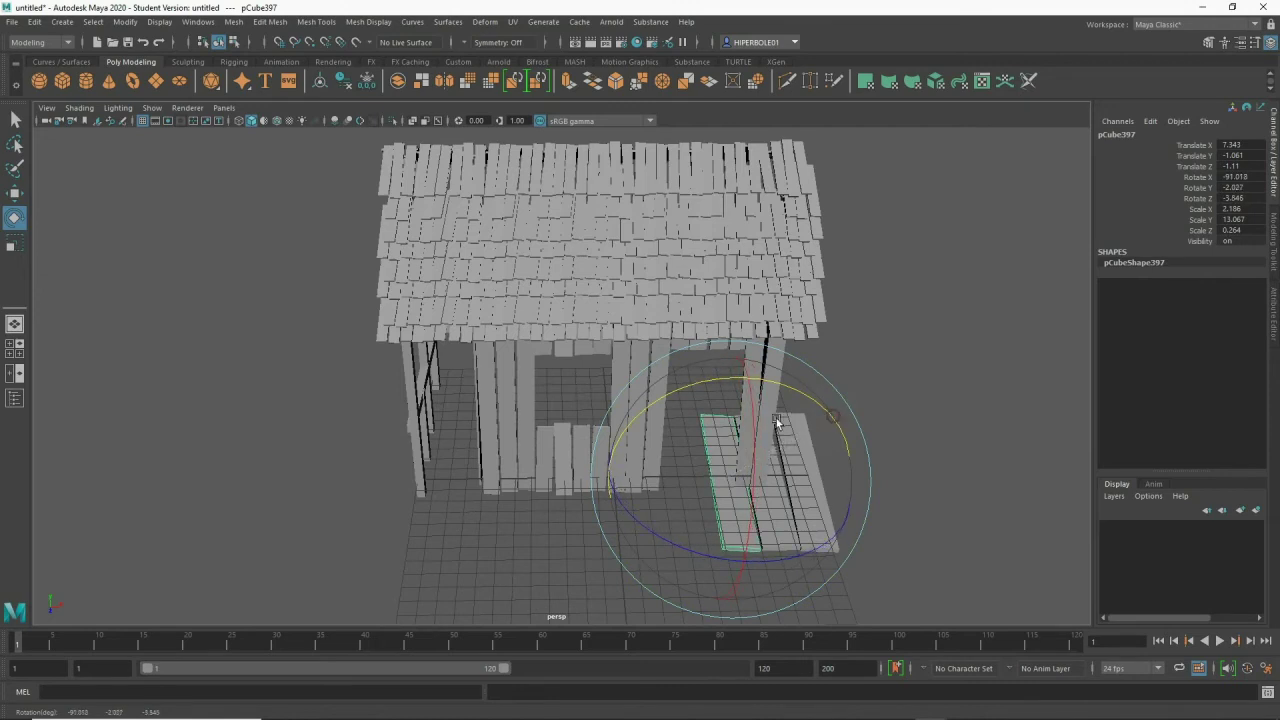
drag(761, 430, 783, 506)
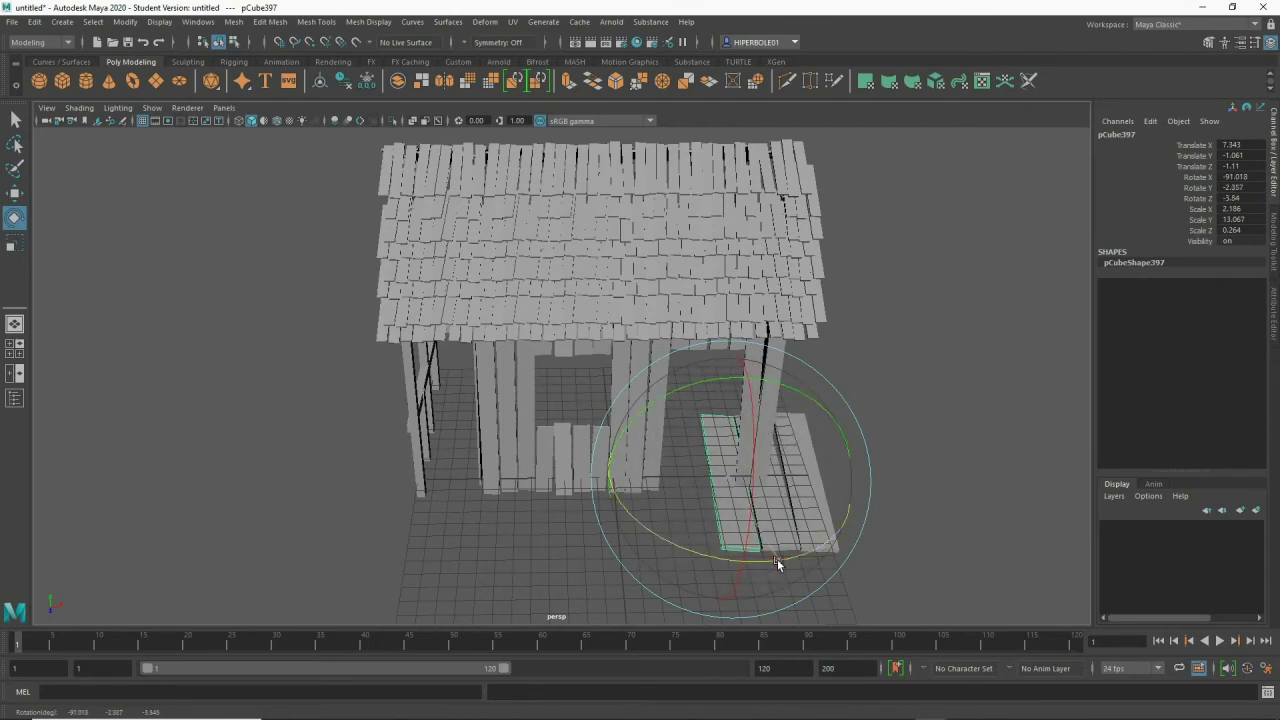
- Add three more slightly twisted floorboard copies further along the floor
key(ctrl+d)
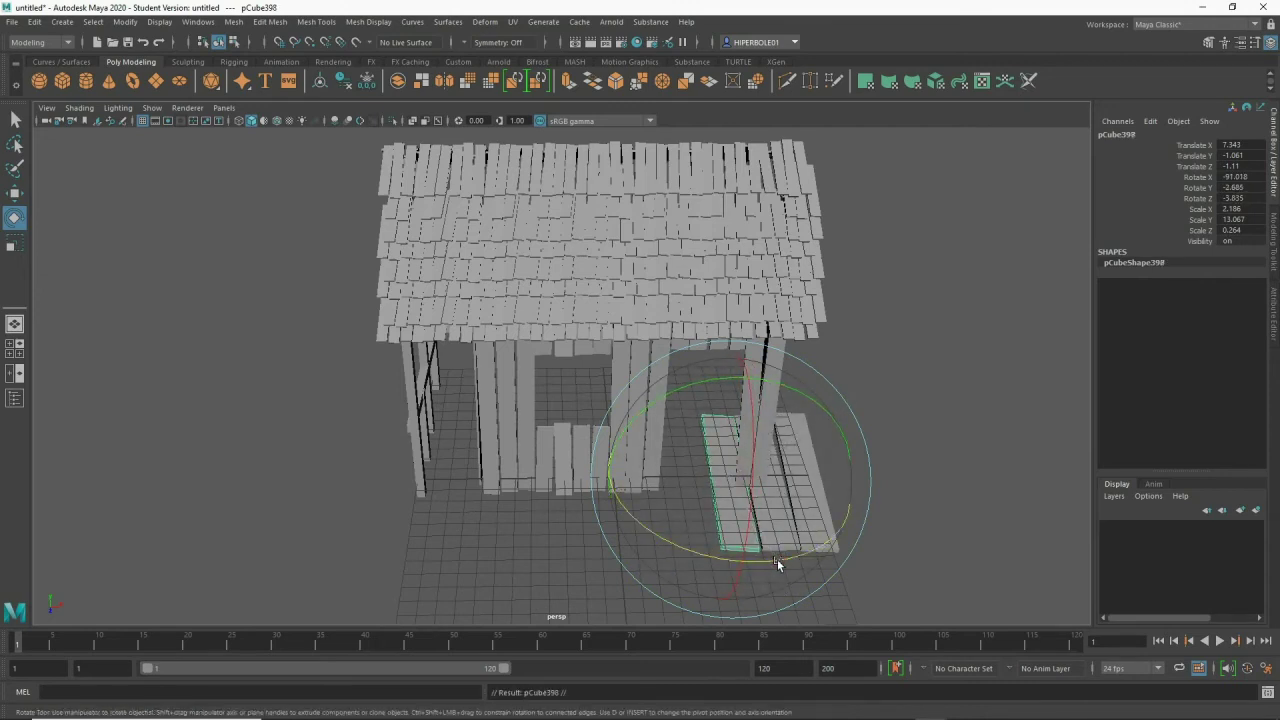
key(w)
drag(823, 479, 786, 487)
key(e)
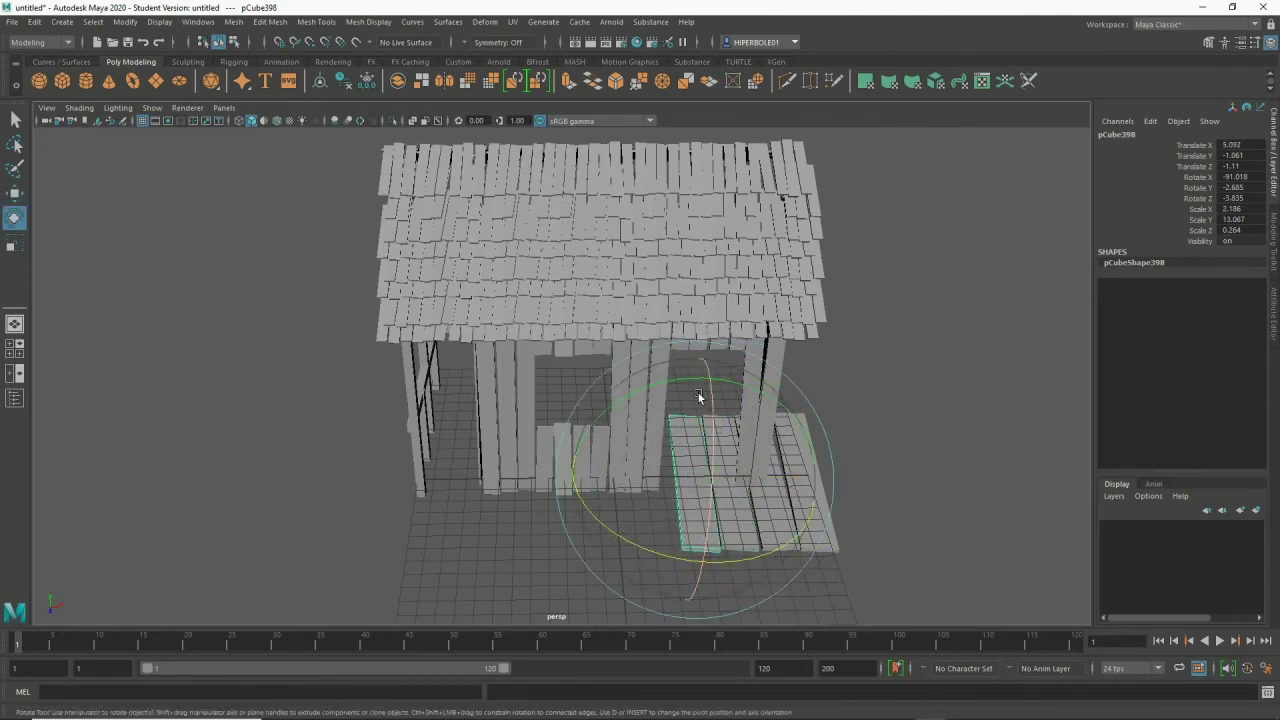
drag(687, 384, 660, 391)
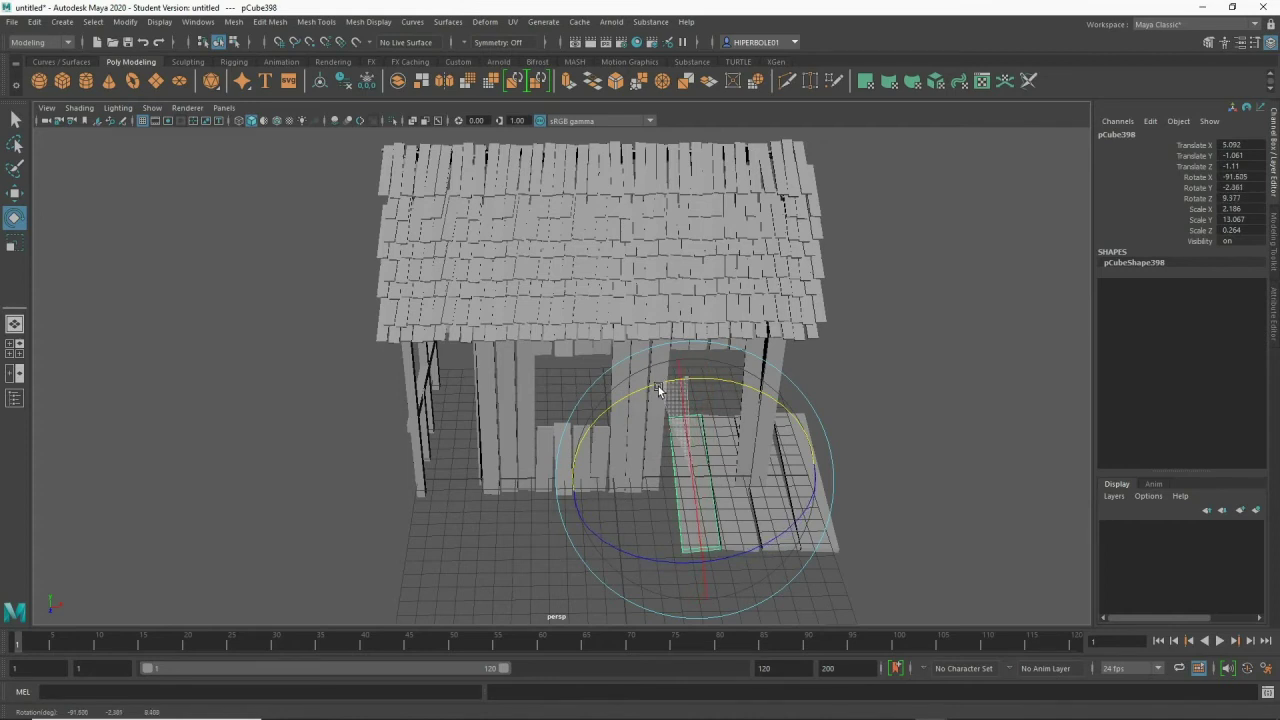
key(ctrl+d)
mouse_move(643, 458)
alt+mouse_down()
mouse_move(624, 430)
mouse_move(650, 460)
alt+mouse_up()
key(w)
key(e)
key(ctrl+d)
key(w)
mouse_move(723, 391)
mouse_down()
mouse_move(771, 491)
mouse_move(730, 489)
mouse_up()
key(e)
drag(700, 385, 668, 379)
- Select the whole row of floorboards and duplicate it as a lower layer
mouse_move(917, 578)
mouse_down()
mouse_move(473, 513)
mouse_move(470, 500)
mouse_move(510, 522)
mouse_move(500, 509)
mouse_move(386, 531)
mouse_move(377, 163)
mouse_move(473, 527)
mouse_move(300, 528)
mouse_move(360, 578)
mouse_move(876, 506)
mouse_up()
key(w)
key(ctrl+d)
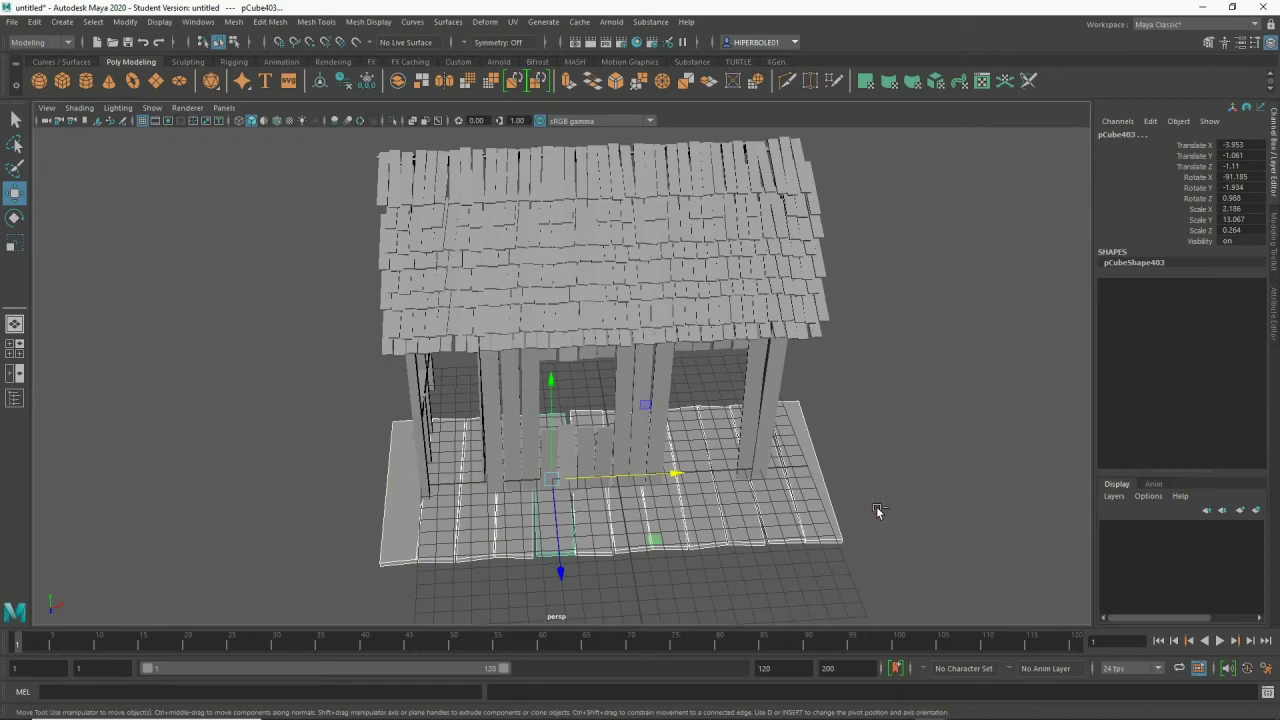
key(space)
- In side view, move the boards down and out, then duplicate them lower for a second step
drag(877, 507, 928, 505)
alt+middle_drag(806, 523, 918, 325)
mouse_move(646, 412)
mouse_down()
mouse_move(586, 443)
mouse_move(601, 436)
mouse_up()
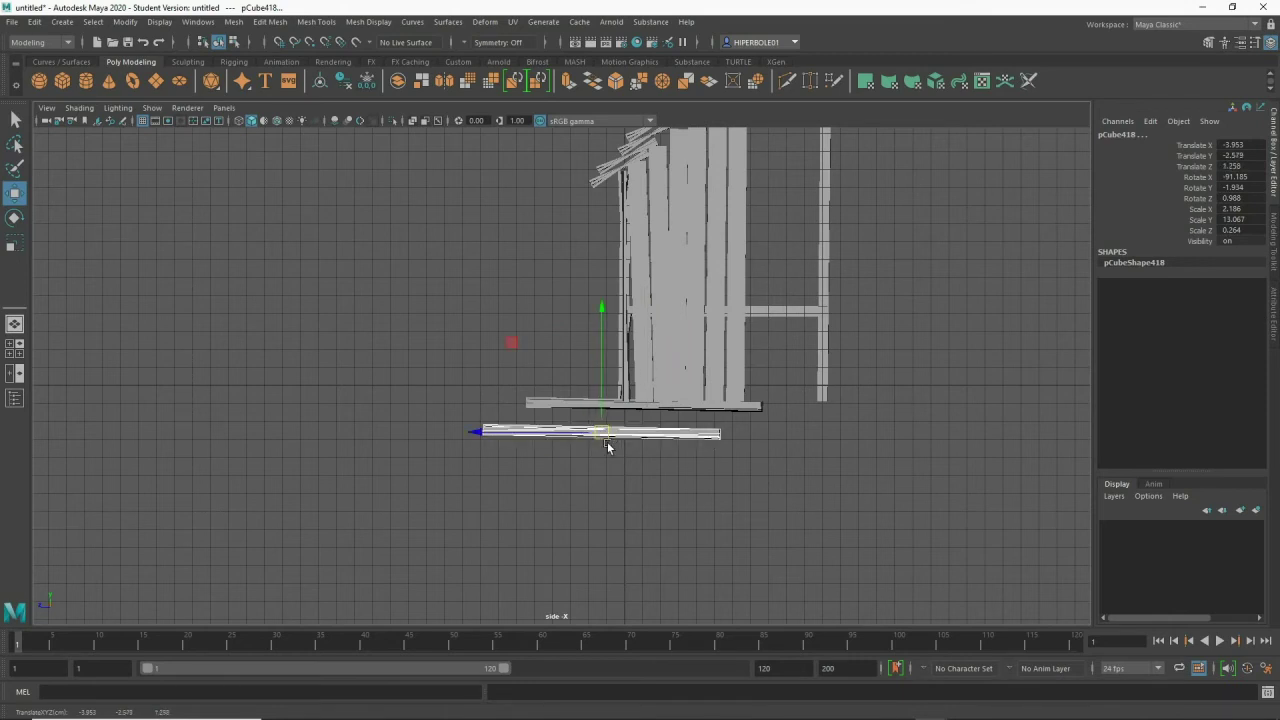
key(ctrl+d)
drag(599, 437, 561, 465)
- Back in perspective, slide the step boards along X to align them with the hut front
key(space)
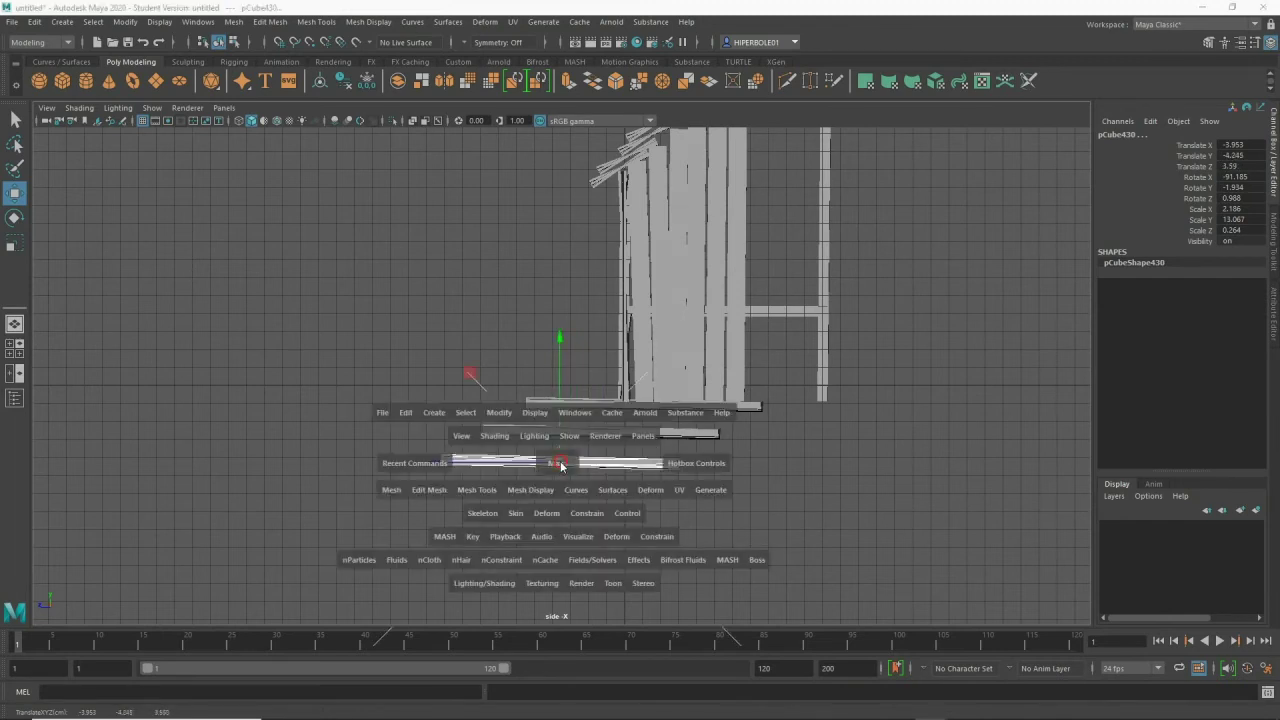
drag(509, 440, 509, 440)
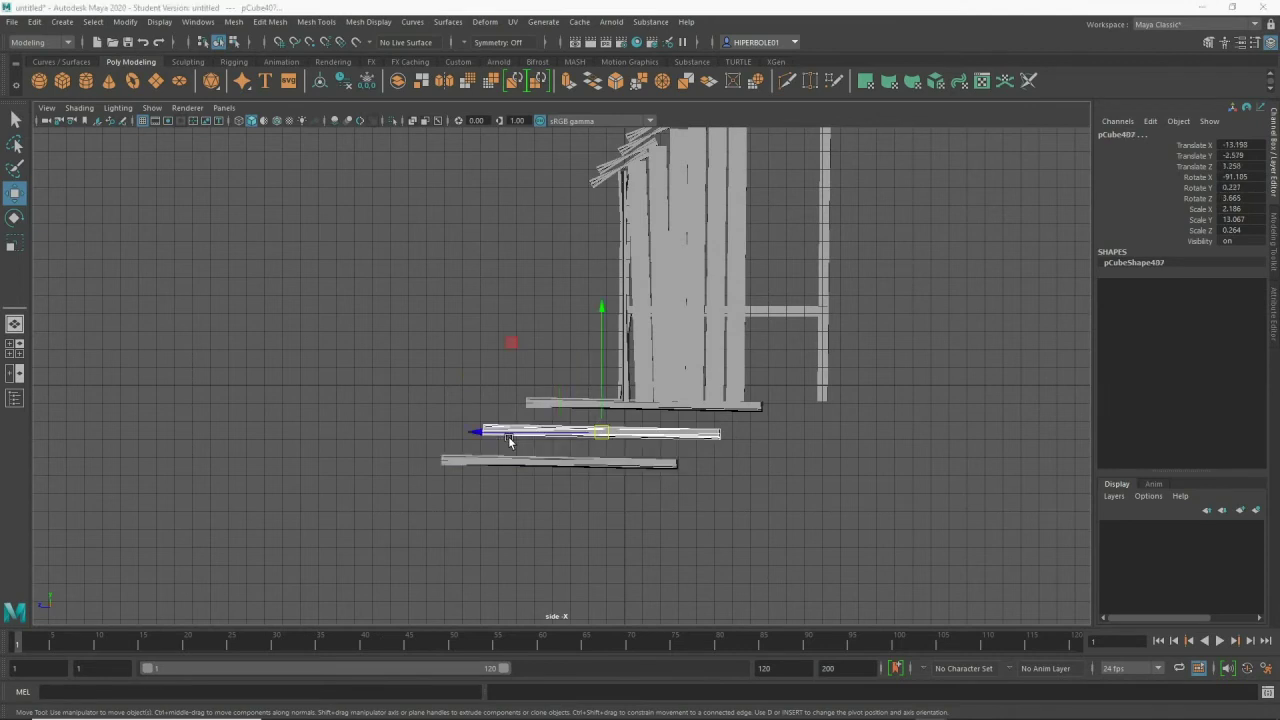
key(space)
mouse_move(742, 485)
alt+mouse_down()
mouse_move(723, 471)
mouse_move(657, 549)
alt+mouse_up()
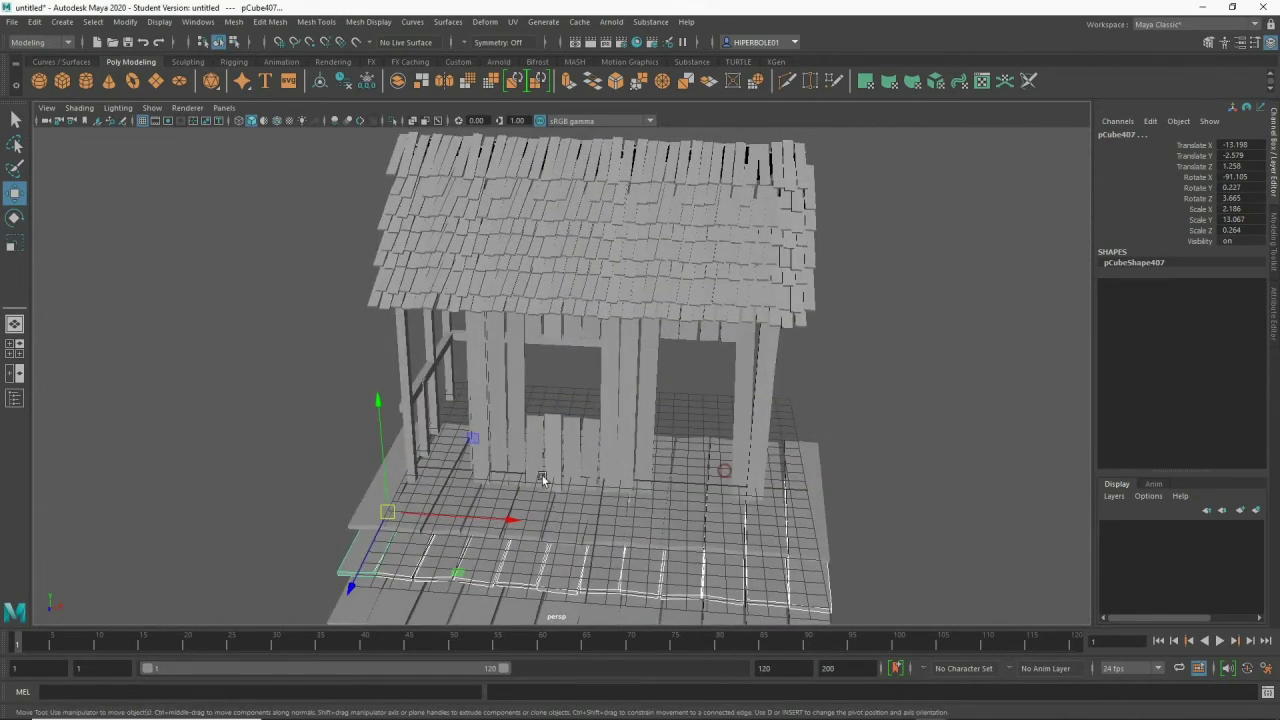
mouse_move(497, 519)
mouse_down()
mouse_move(484, 515)
mouse_move(914, 420)
mouse_move(800, 437)
mouse_move(856, 545)
mouse_move(315, 474)
mouse_up()
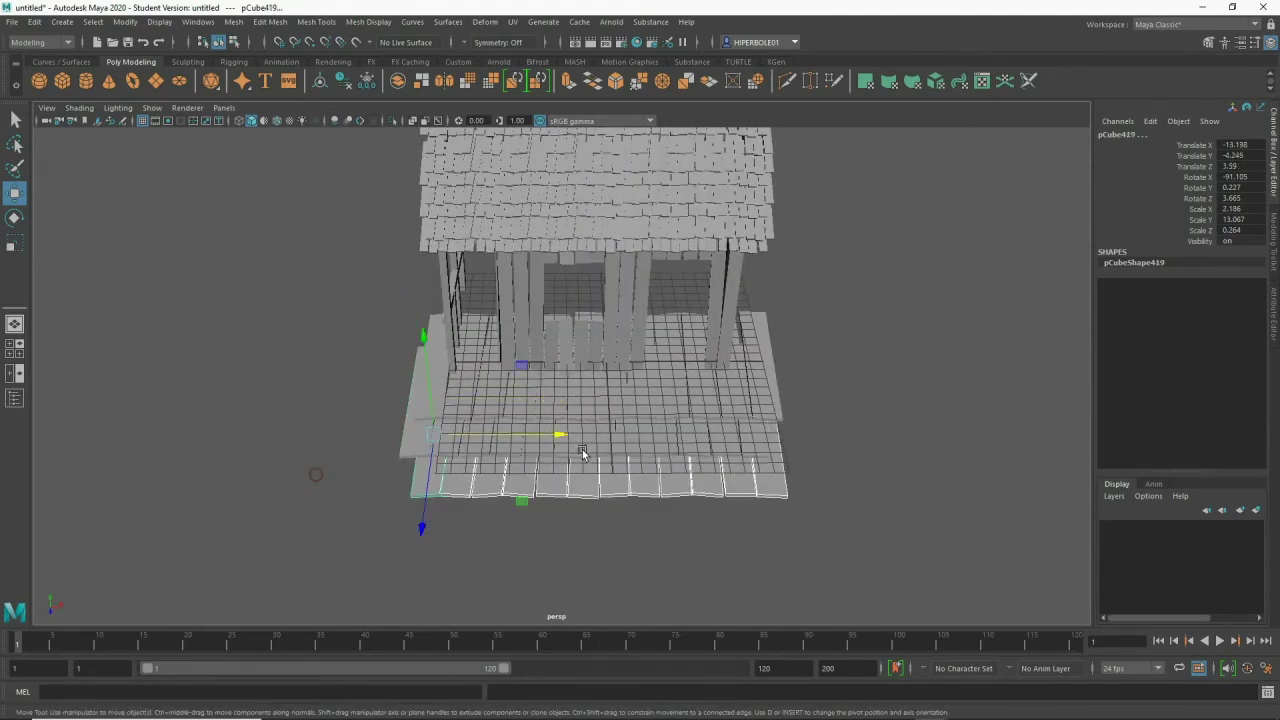
mouse_move(540, 435)
mouse_down()
mouse_move(607, 450)
mouse_move(606, 434)
mouse_move(582, 449)
mouse_move(589, 457)
mouse_move(566, 435)
mouse_move(534, 457)
mouse_move(660, 443)
mouse_move(729, 471)
mouse_move(697, 443)
mouse_move(697, 471)
mouse_move(631, 449)
mouse_move(509, 449)
mouse_move(530, 443)
mouse_up()
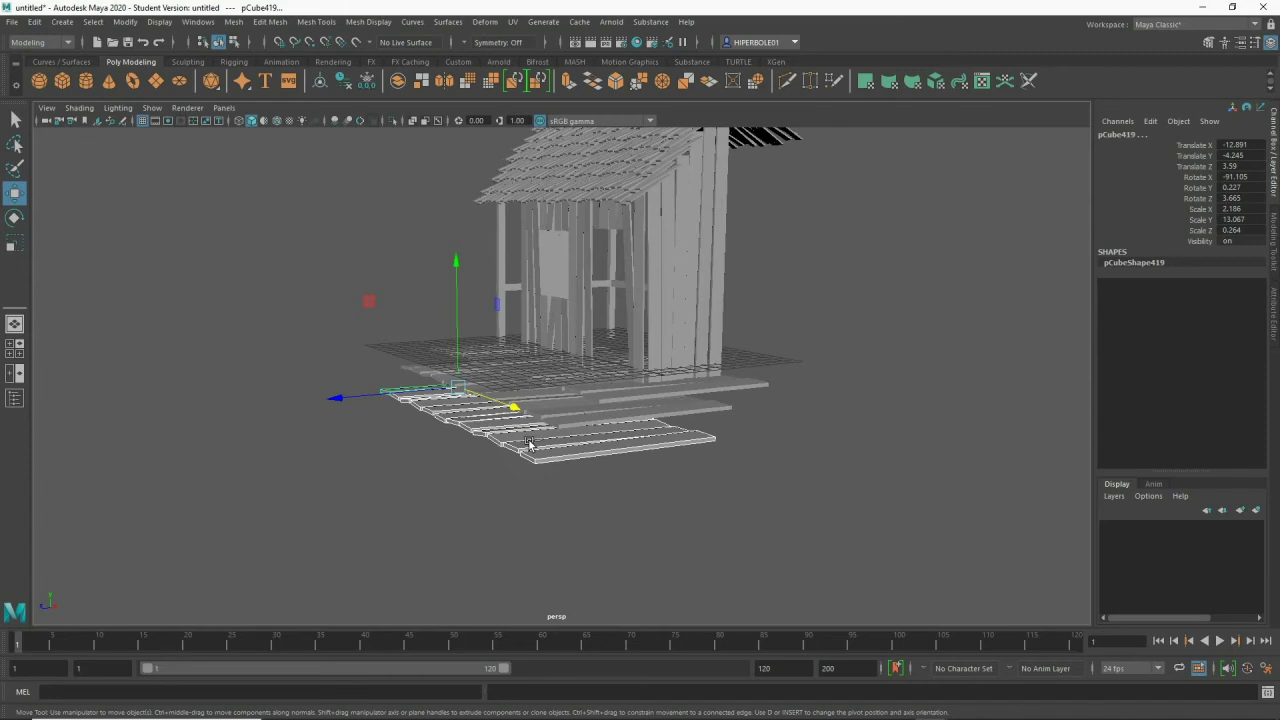
- Duplicate a step plank, stand it upright and shorten it into a support post
key(ctrl+d)
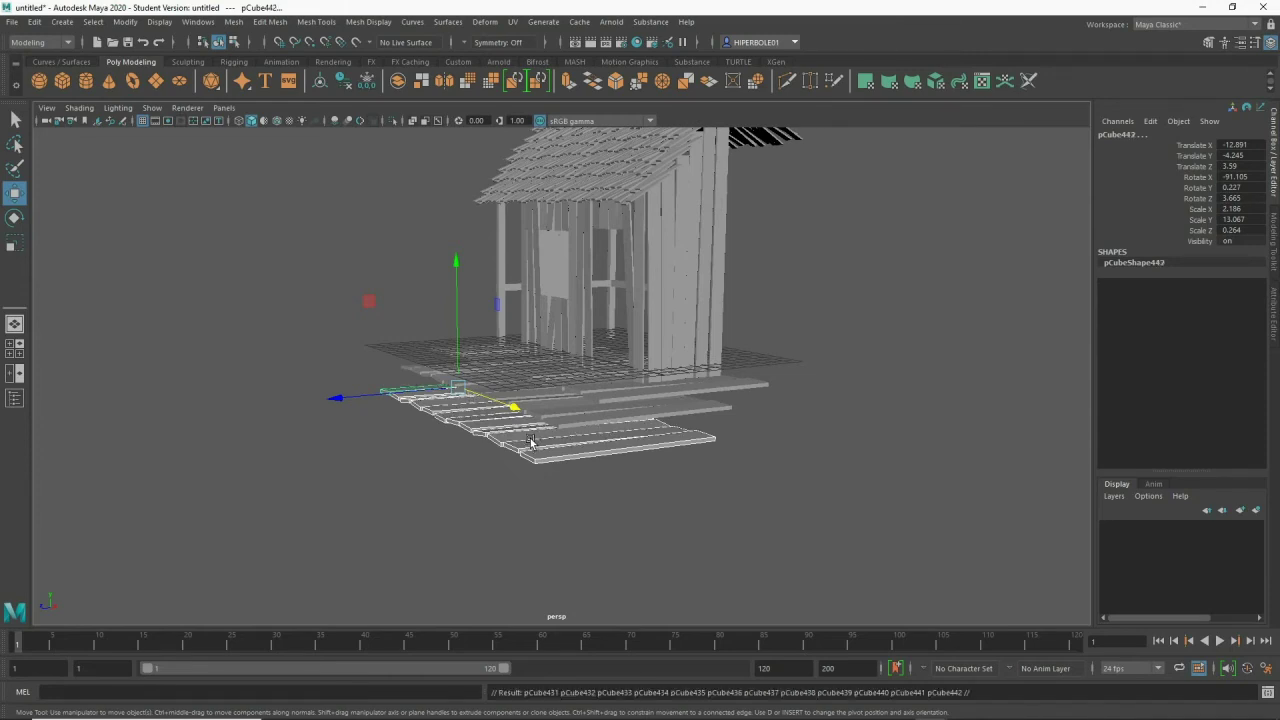
key(e)
mouse_move(400, 284)
mouse_down()
mouse_move(343, 338)
mouse_move(354, 408)
mouse_move(400, 458)
mouse_move(646, 374)
mouse_up()
key(space)
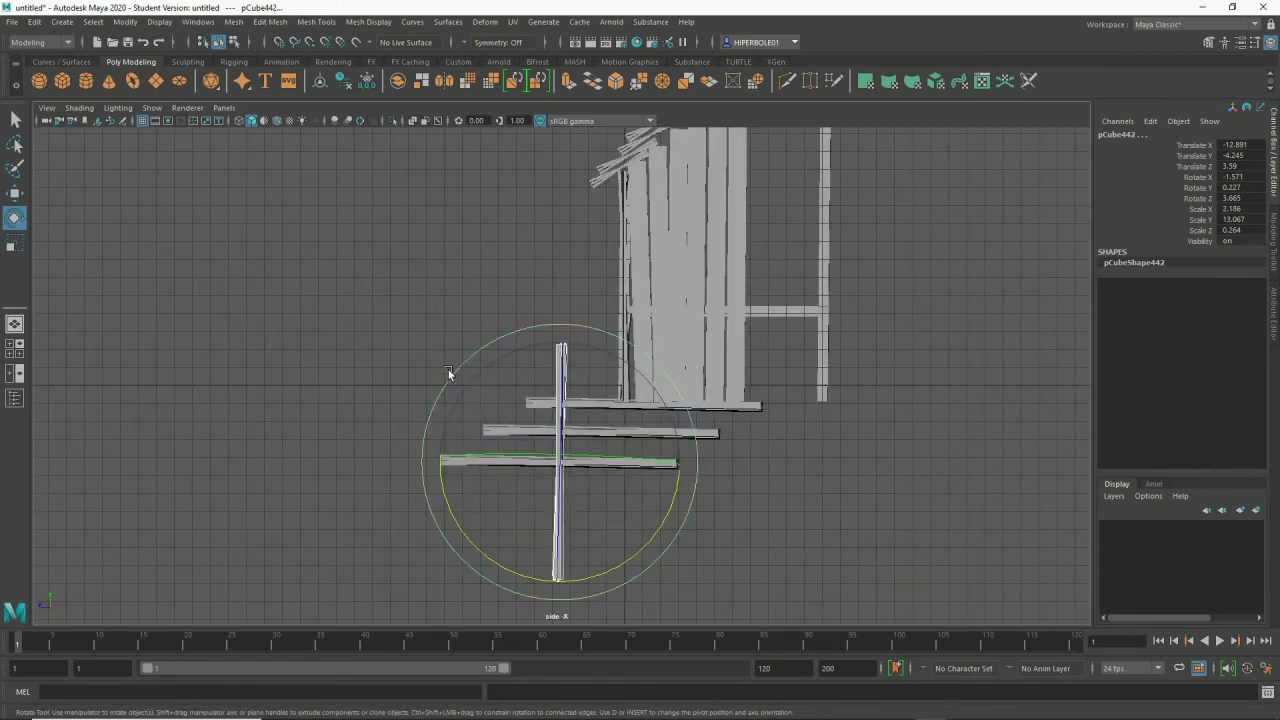
drag(442, 502, 446, 492)
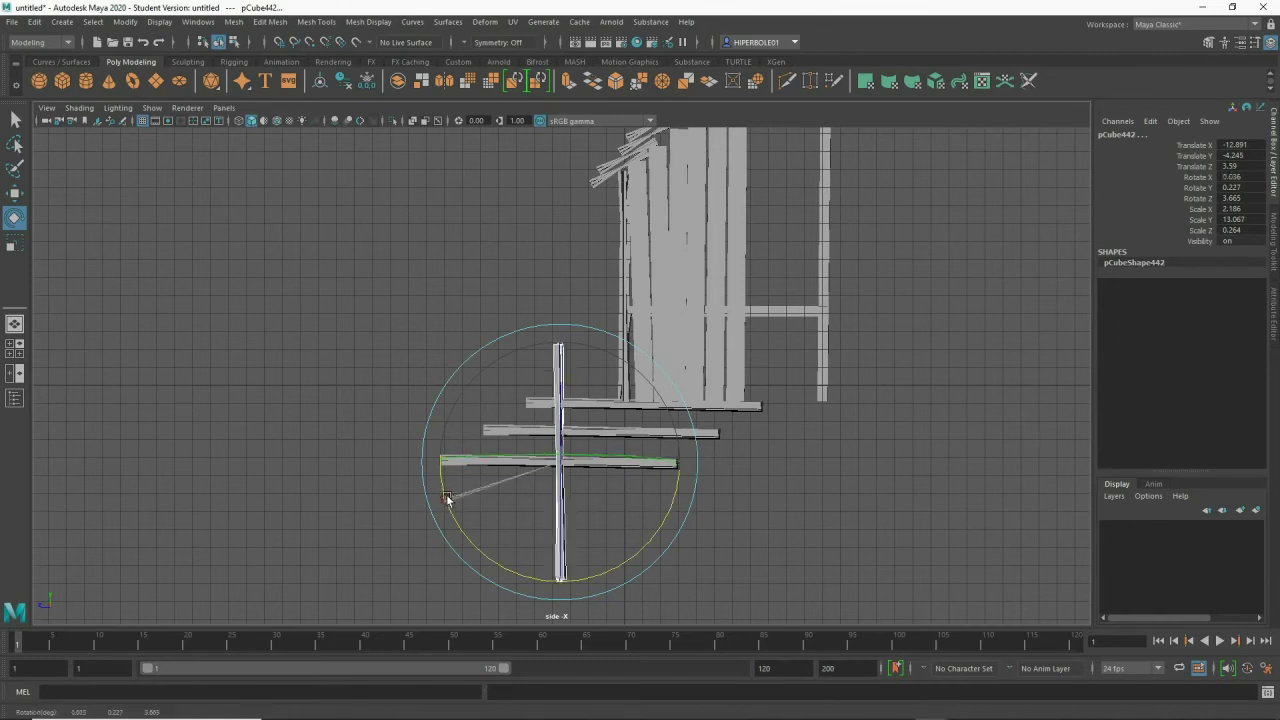
key(r)
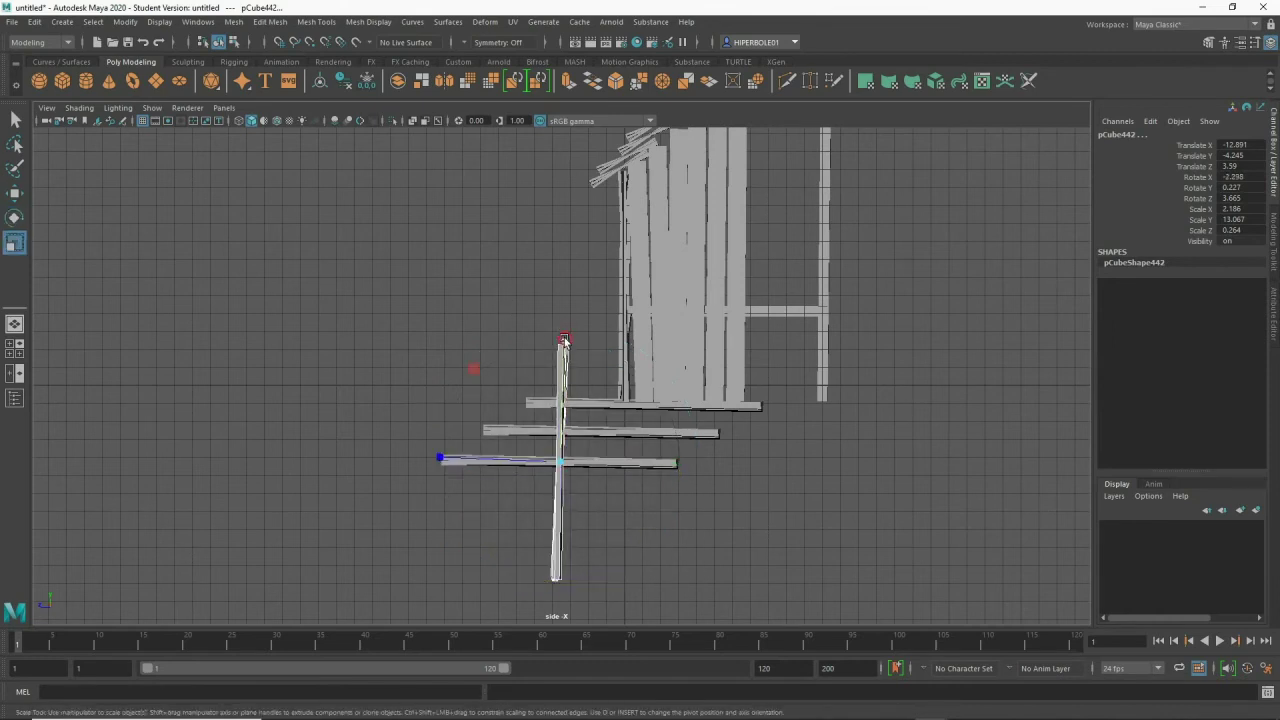
mouse_move(565, 342)
mouse_down()
mouse_move(563, 439)
mouse_move(536, 432)
mouse_up()
key(w)
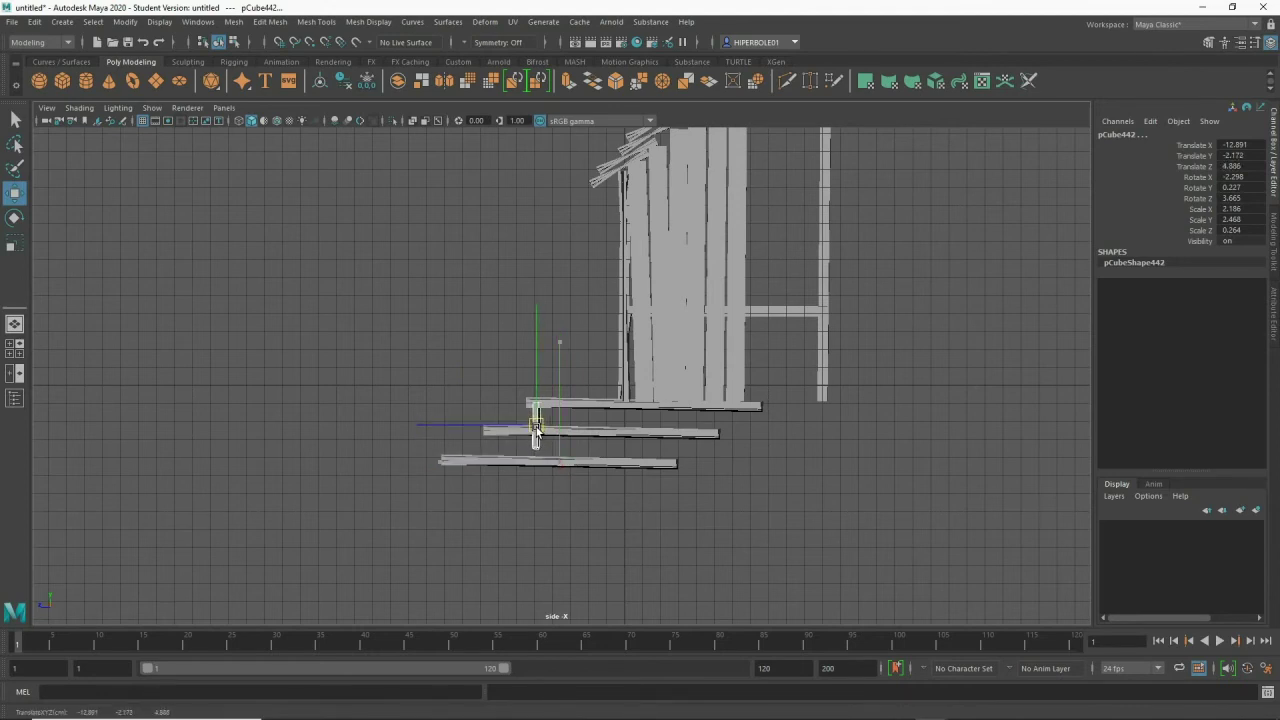
drag(536, 431, 536, 430)
- Copy the support post under the middle and lowest steps
key(ctrl+d)
mouse_move(536, 426)
mouse_down()
mouse_move(457, 466)
mouse_move(452, 487)
mouse_up()
key(ctrl+d)
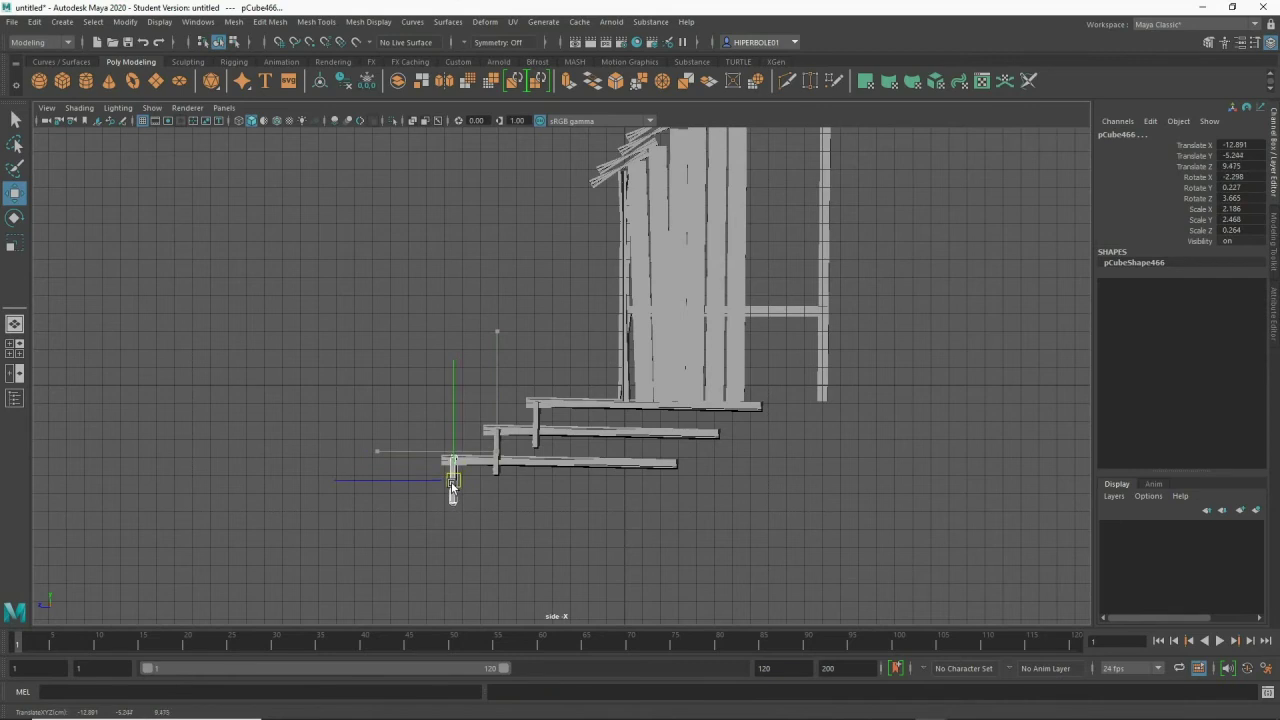
key(space)
mouse_move(550, 470)
alt+mouse_down()
mouse_move(720, 486)
mouse_move(600, 460)
mouse_move(677, 486)
mouse_move(674, 471)
mouse_move(635, 477)
mouse_move(686, 489)
mouse_move(576, 322)
alt+mouse_up()
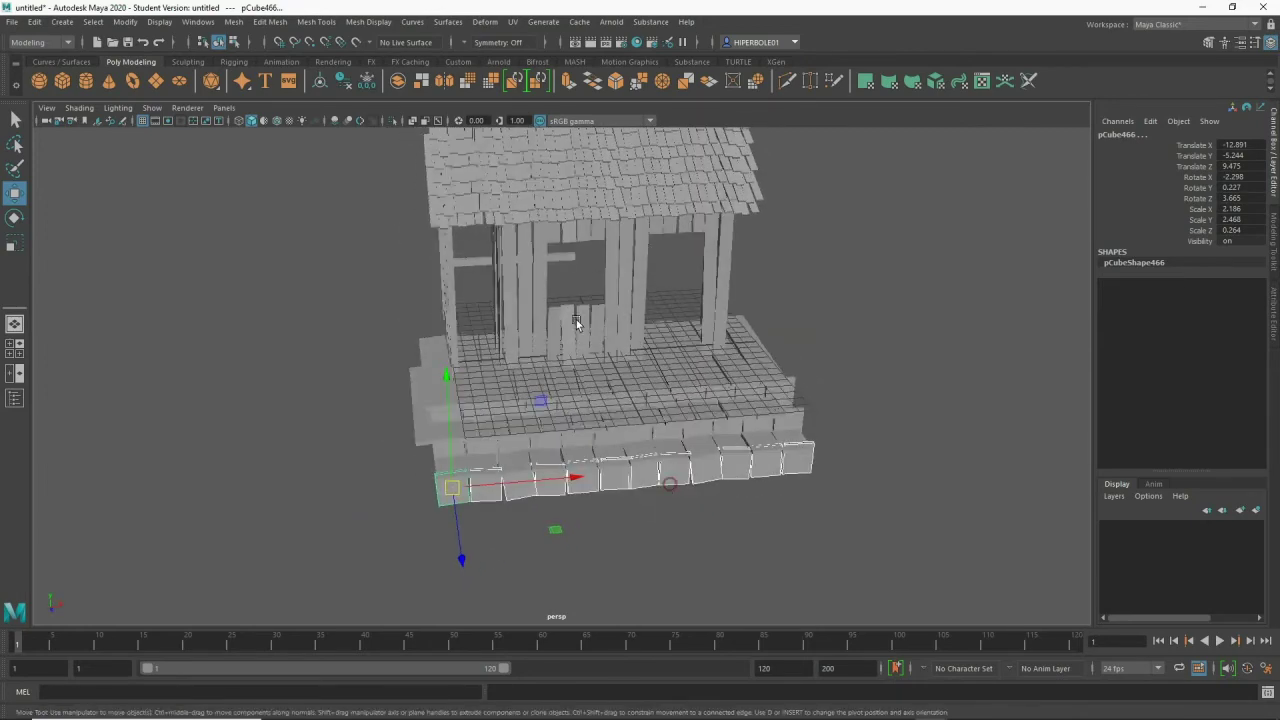
click(576, 322)
- Duplicate the doorway plank, turn it about 90 degrees and thicken it slightly
key(ctrl+d)
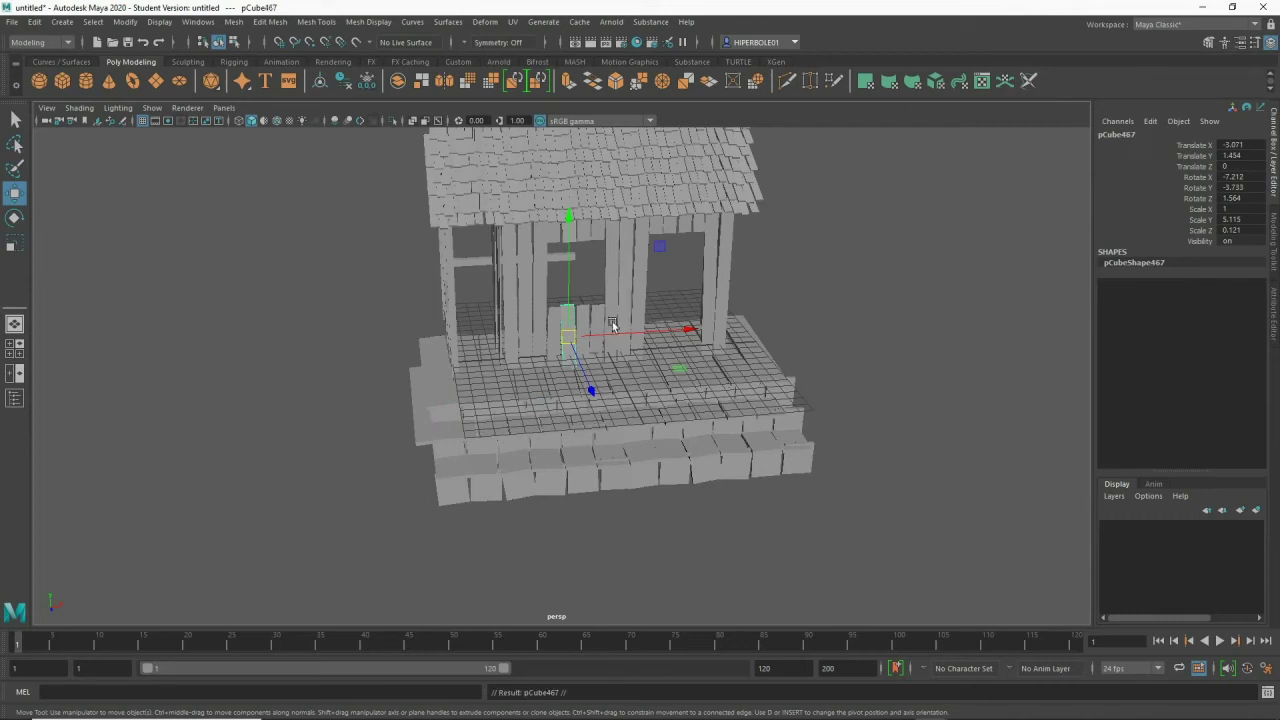
key(e)
mouse_move(509, 230)
mouse_down()
mouse_move(555, 221)
mouse_move(726, 267)
mouse_move(709, 256)
mouse_up()
mouse_move(578, 318)
mouse_down()
mouse_move(563, 251)
mouse_move(673, 287)
mouse_move(694, 263)
mouse_move(757, 337)
mouse_move(668, 365)
mouse_up()
key(space)
key(r)
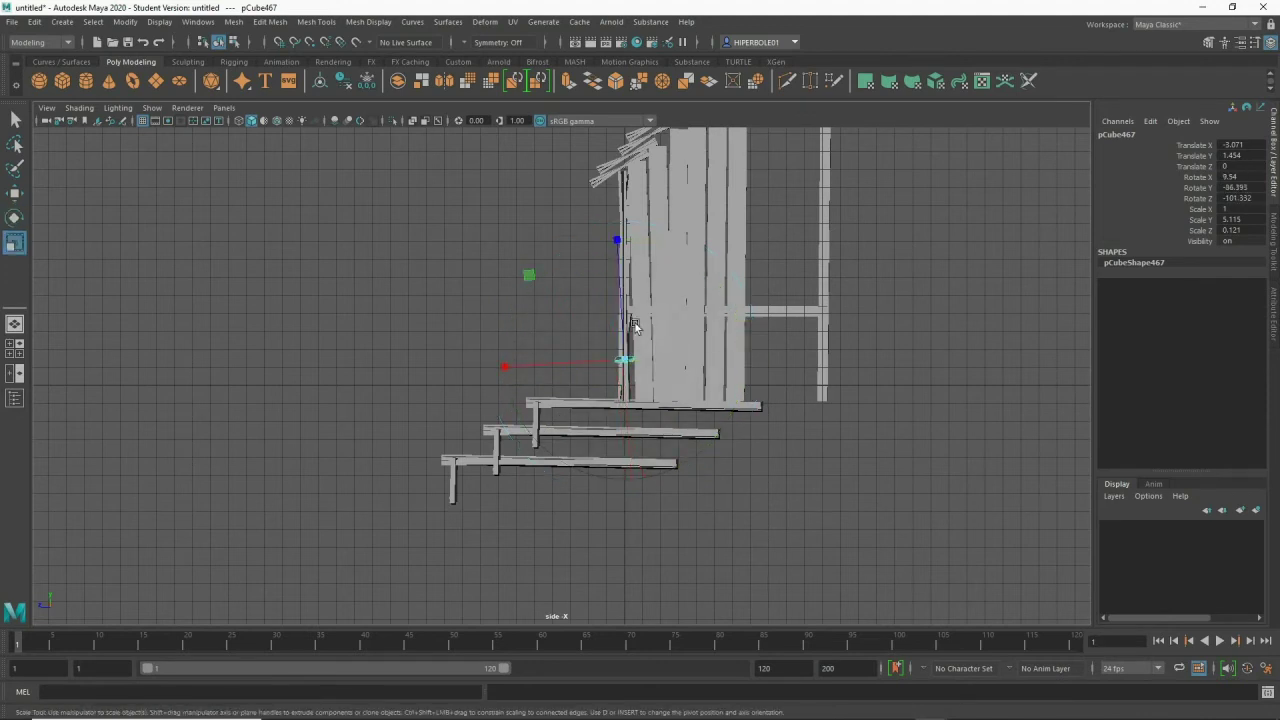
drag(622, 312, 619, 301)
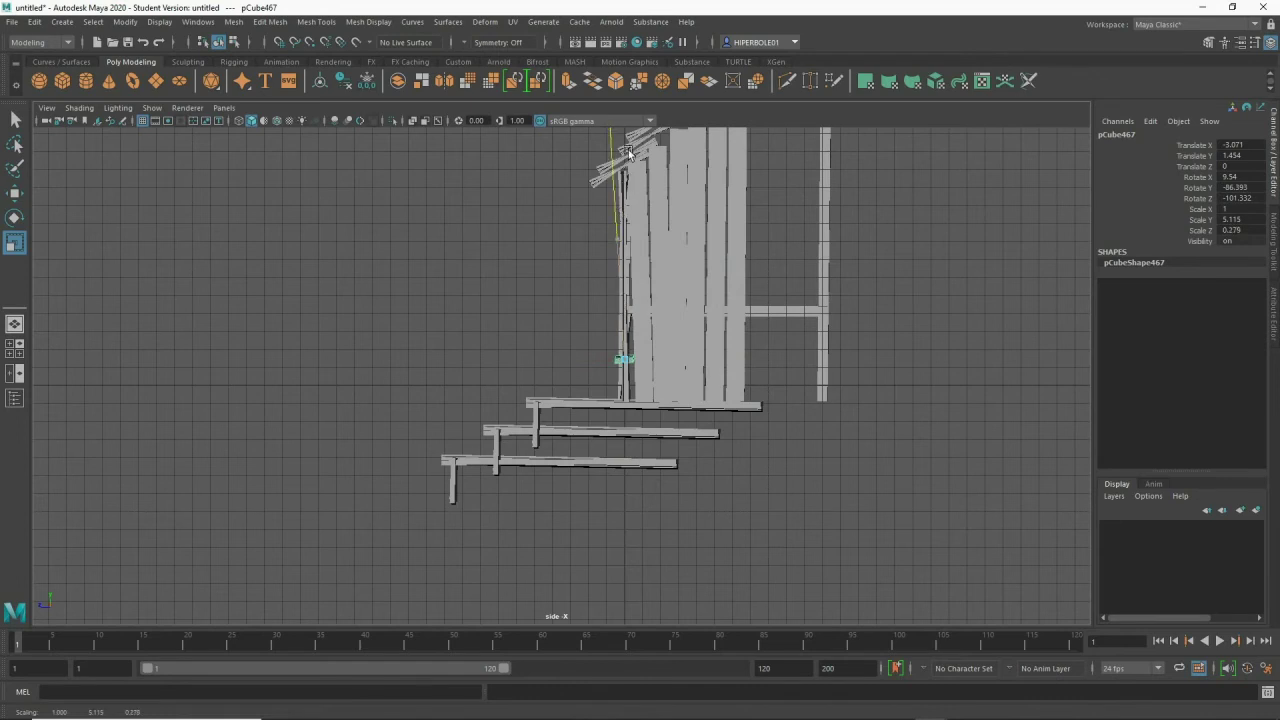
drag(614, 140, 614, 130)
- Raise the plank to window height at X -2.841, Y 3.96 and adjust its end vertices
alt+right_drag(700, 360, 950, 332)
key(w)
drag(571, 210, 574, 149)
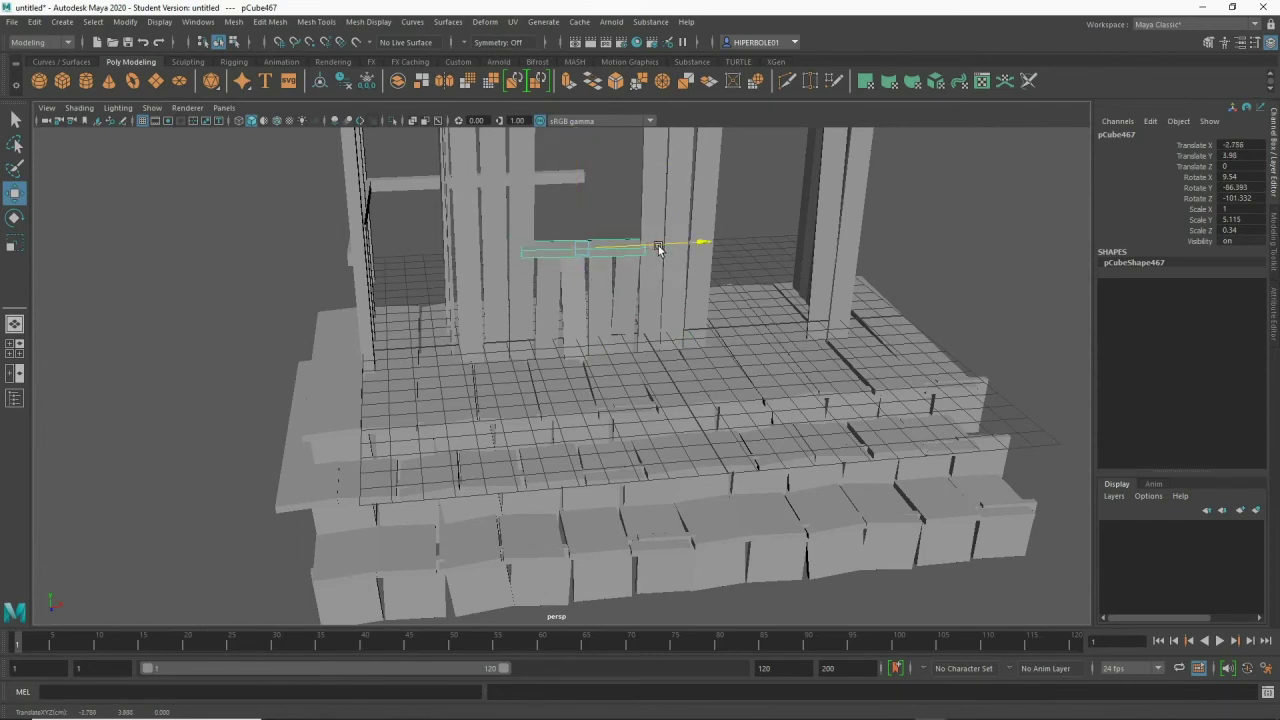
drag(656, 245, 653, 245)
right_drag(548, 243, 482, 246)
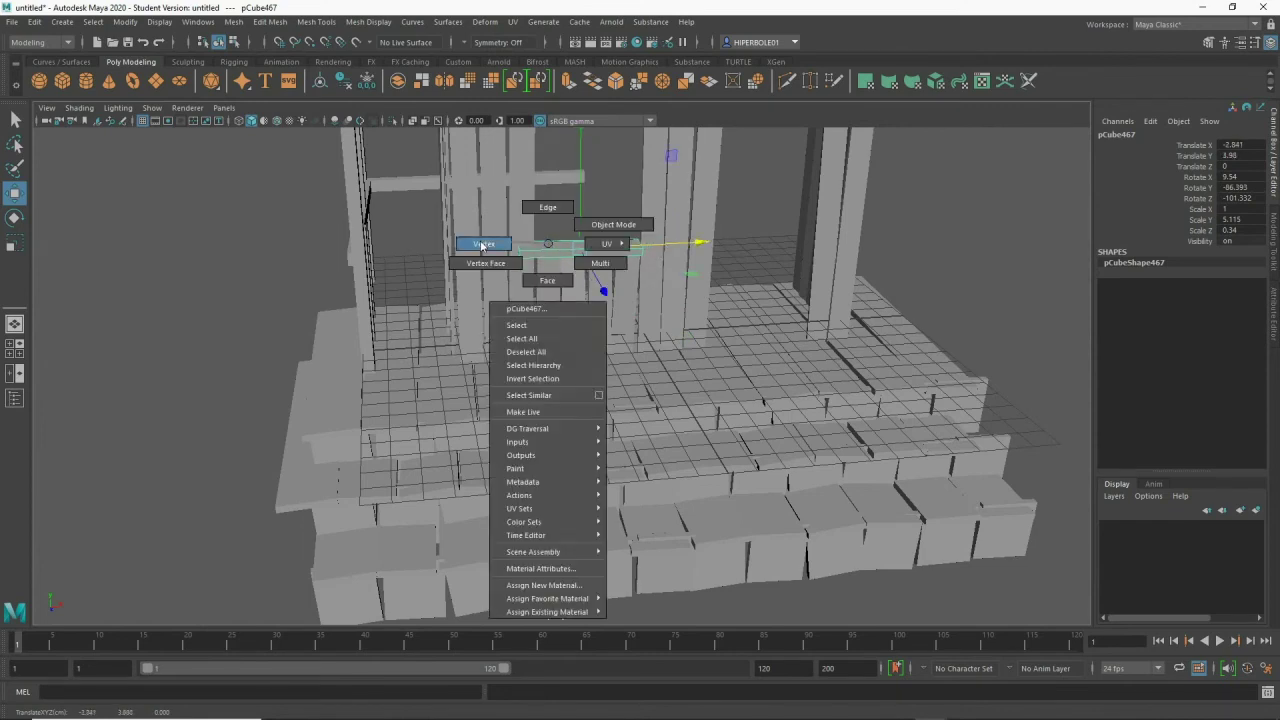
right_drag(482, 246, 482, 246)
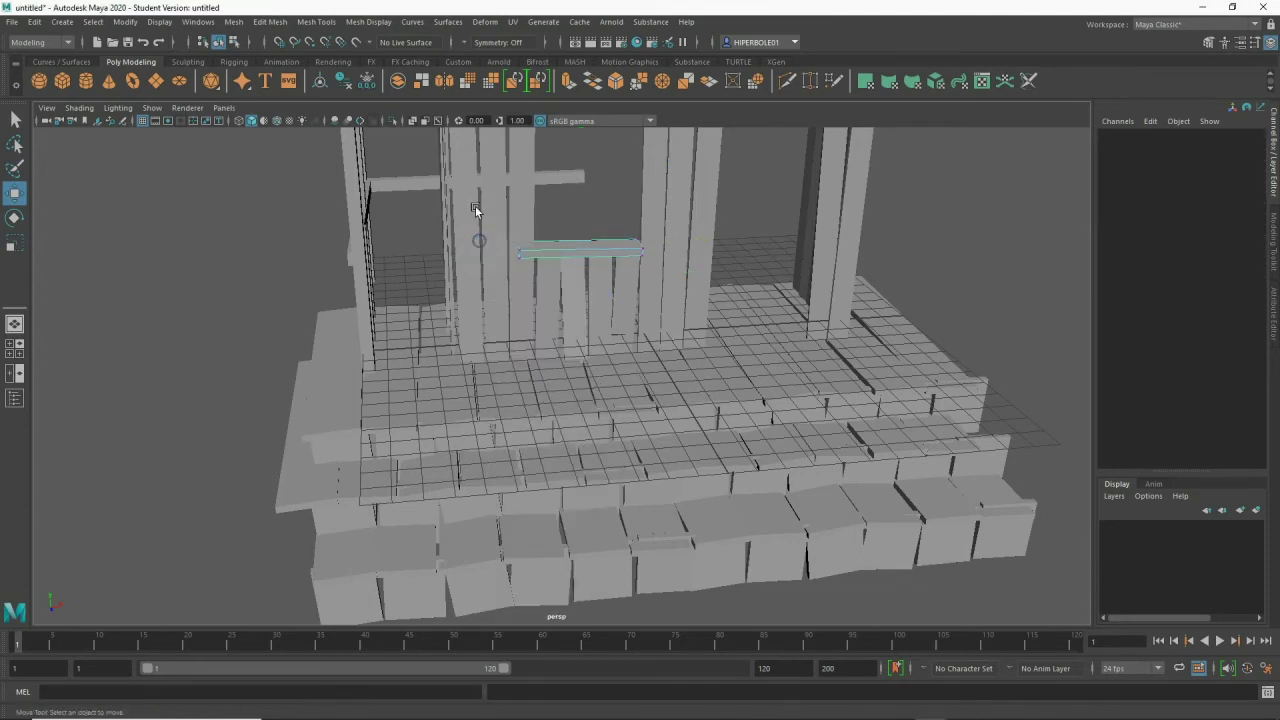
drag(475, 207, 551, 313)
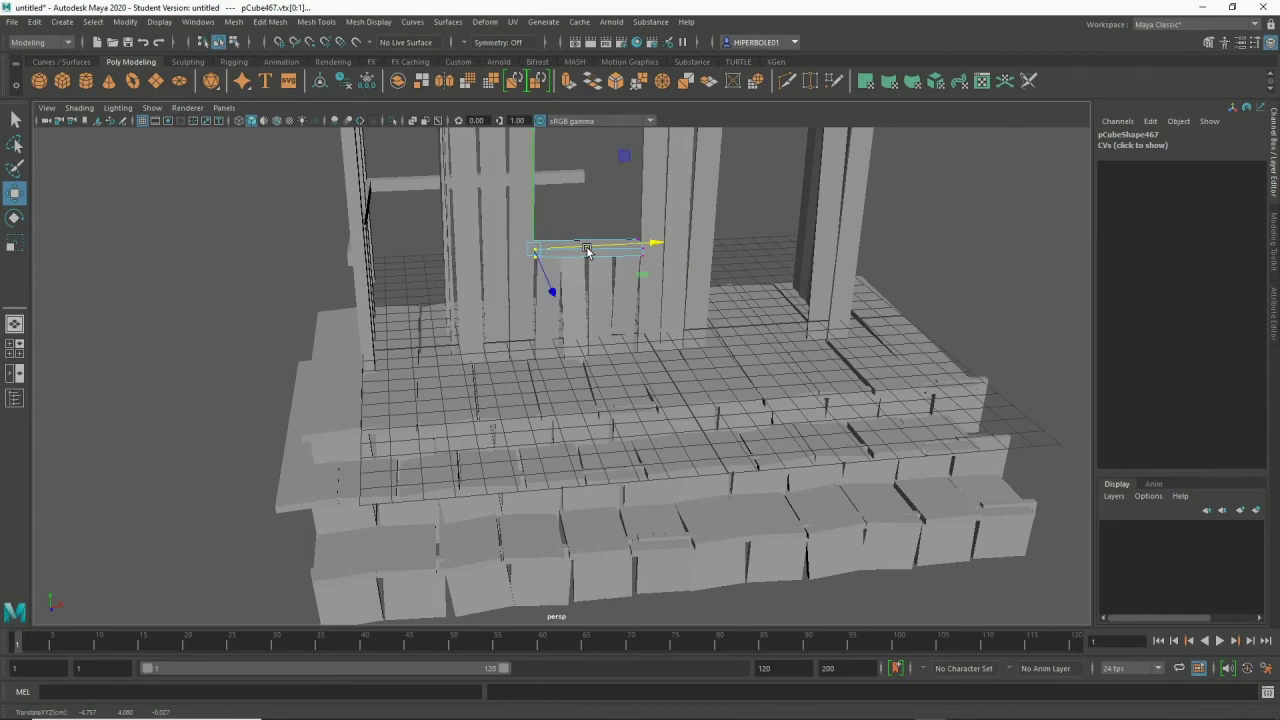
right_drag(592, 255, 721, 208)
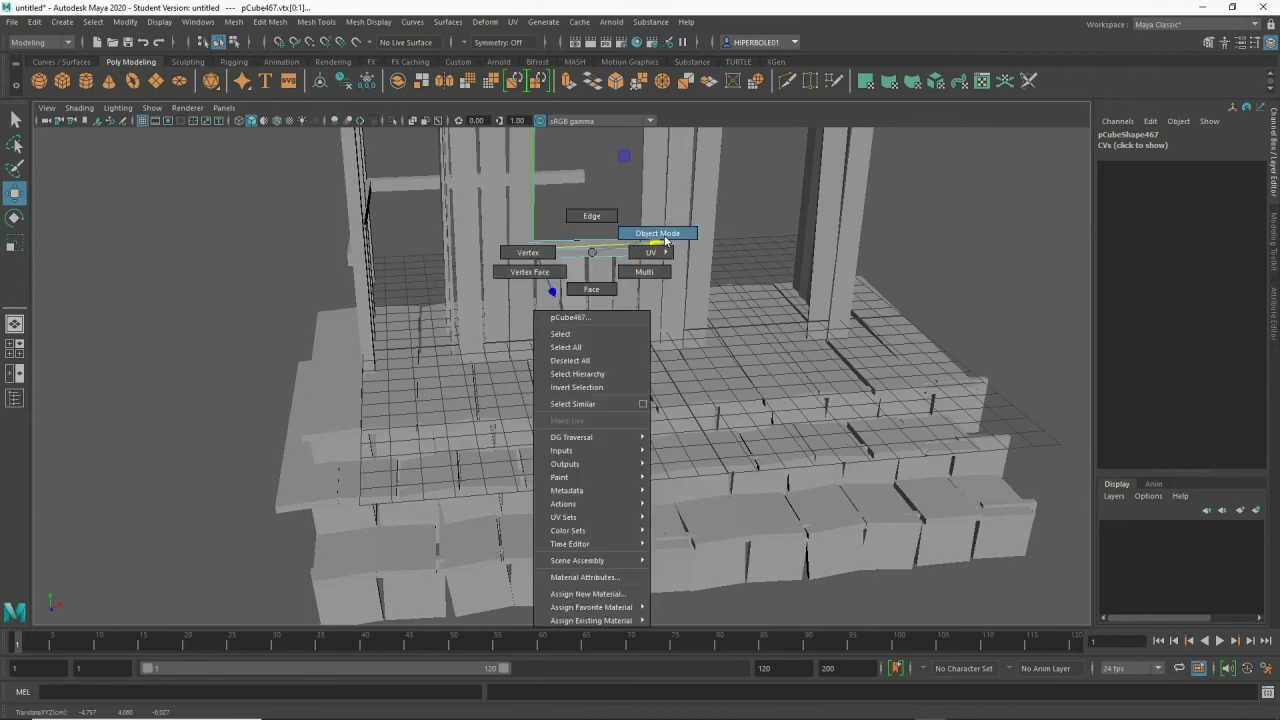
right_drag(666, 241, 666, 241)
click(765, 252)
mouse_move(771, 249)
alt+mouse_down()
mouse_move(569, 271)
mouse_move(641, 255)
mouse_move(761, 272)
mouse_move(690, 258)
mouse_move(678, 284)
mouse_move(703, 284)
mouse_move(670, 299)
mouse_move(684, 291)
mouse_move(572, 277)
mouse_move(577, 268)
mouse_move(548, 296)
alt+mouse_up()
click(548, 300)
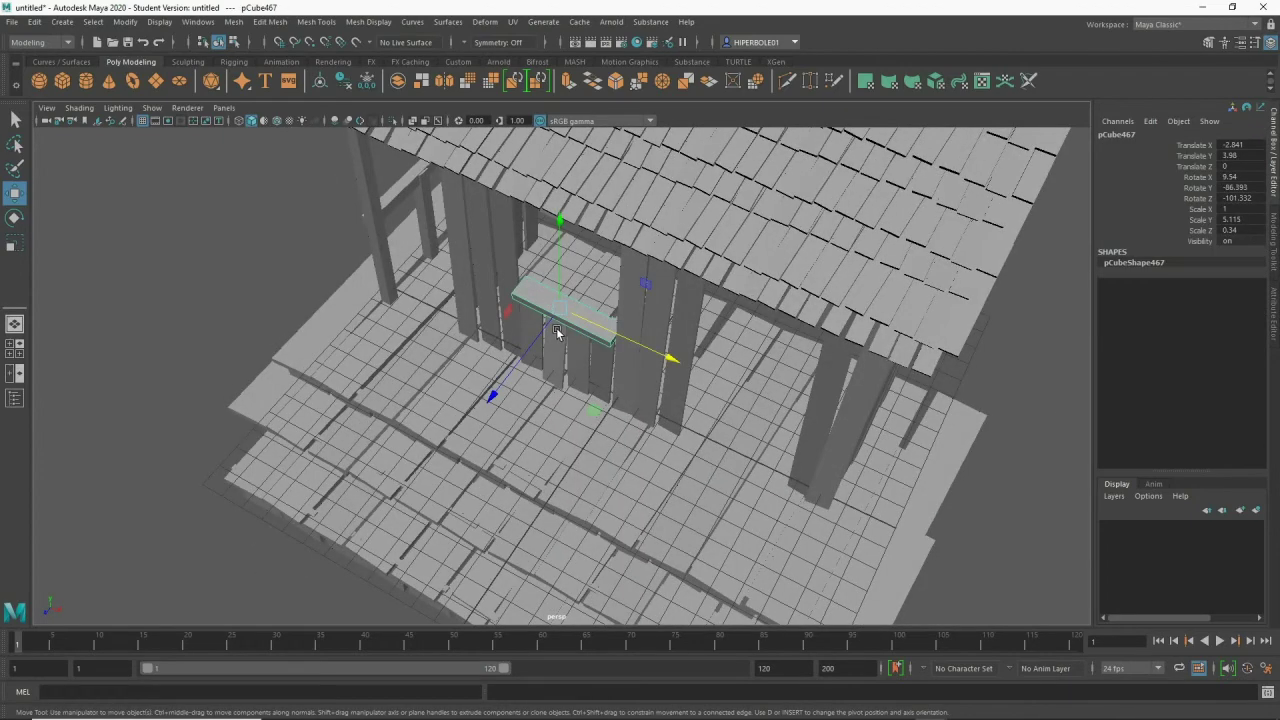
- Lengthen the window sill and stand a copy of it upright
key(r)
drag(493, 397, 438, 458)
mouse_move(438, 458)
alt+mouse_down()
mouse_move(543, 343)
mouse_move(497, 434)
alt+mouse_up()
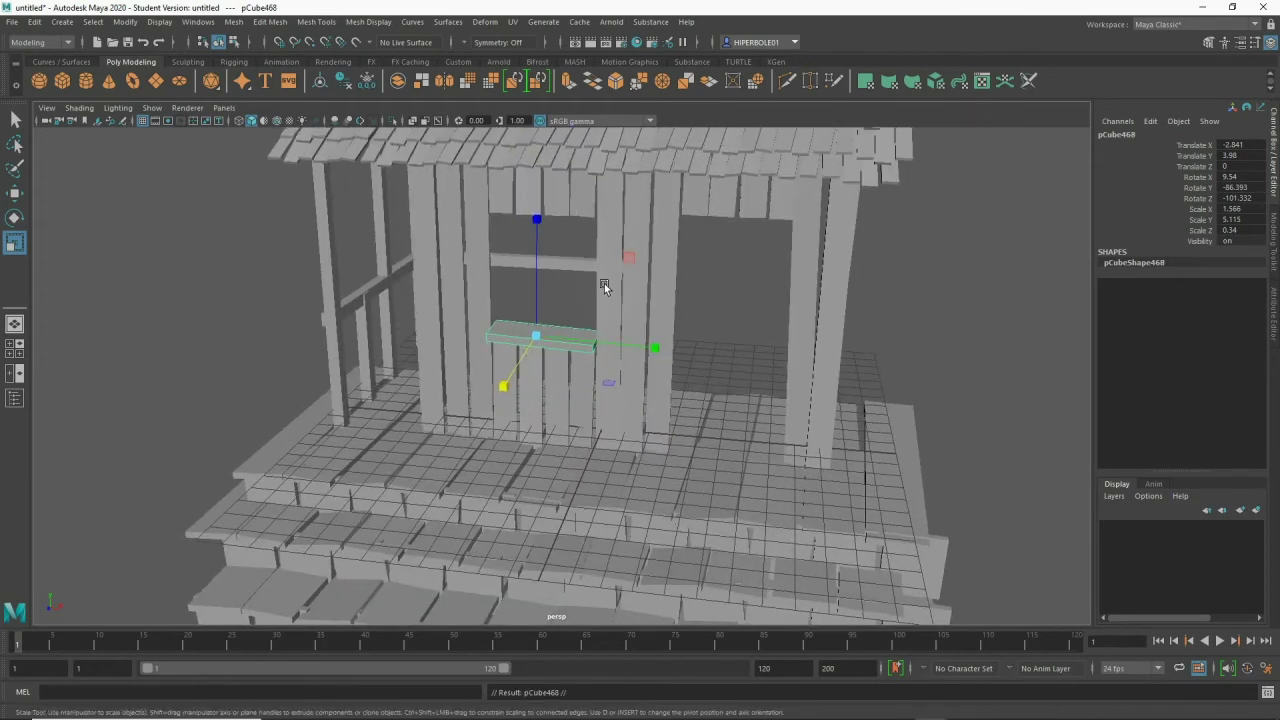
key(e)
mouse_move(605, 243)
mouse_down()
mouse_move(630, 417)
mouse_move(500, 400)
mouse_move(404, 368)
mouse_move(458, 373)
mouse_up()
- Narrow the upright post and fit it at the window's left edge (X -4.56, Y 6.572)
key(r)
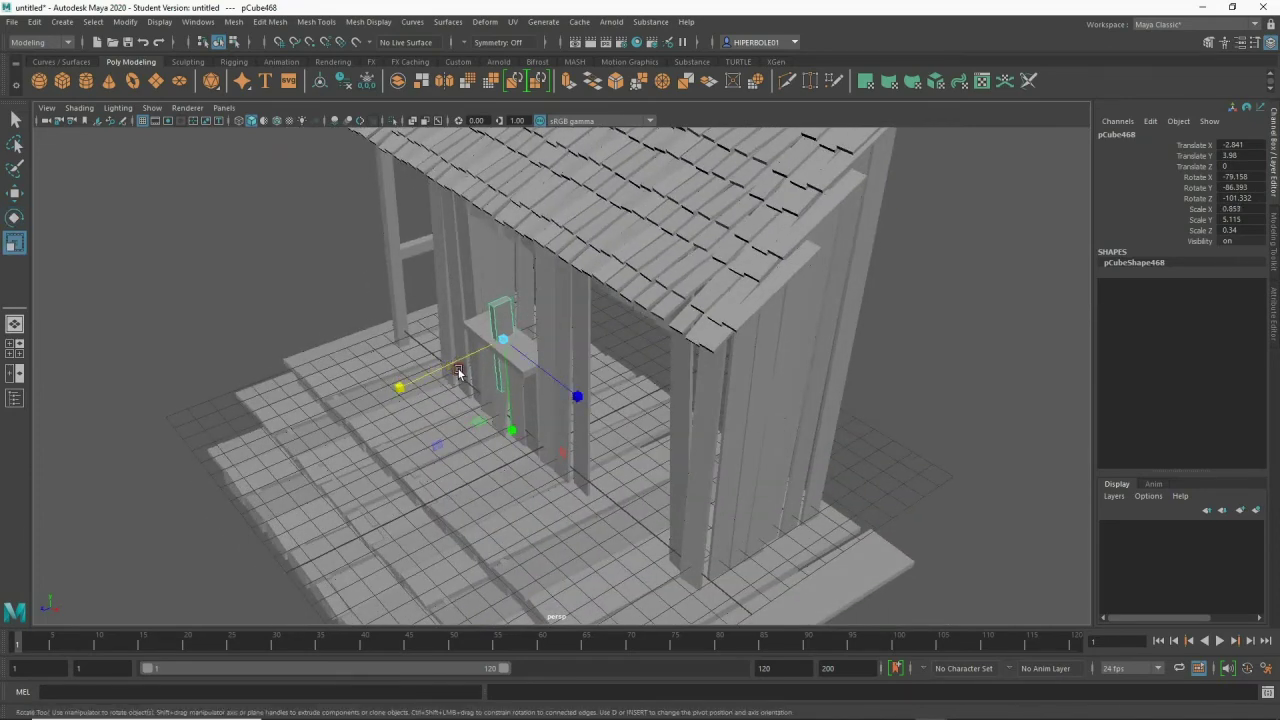
key(e)
drag(443, 280, 444, 266)
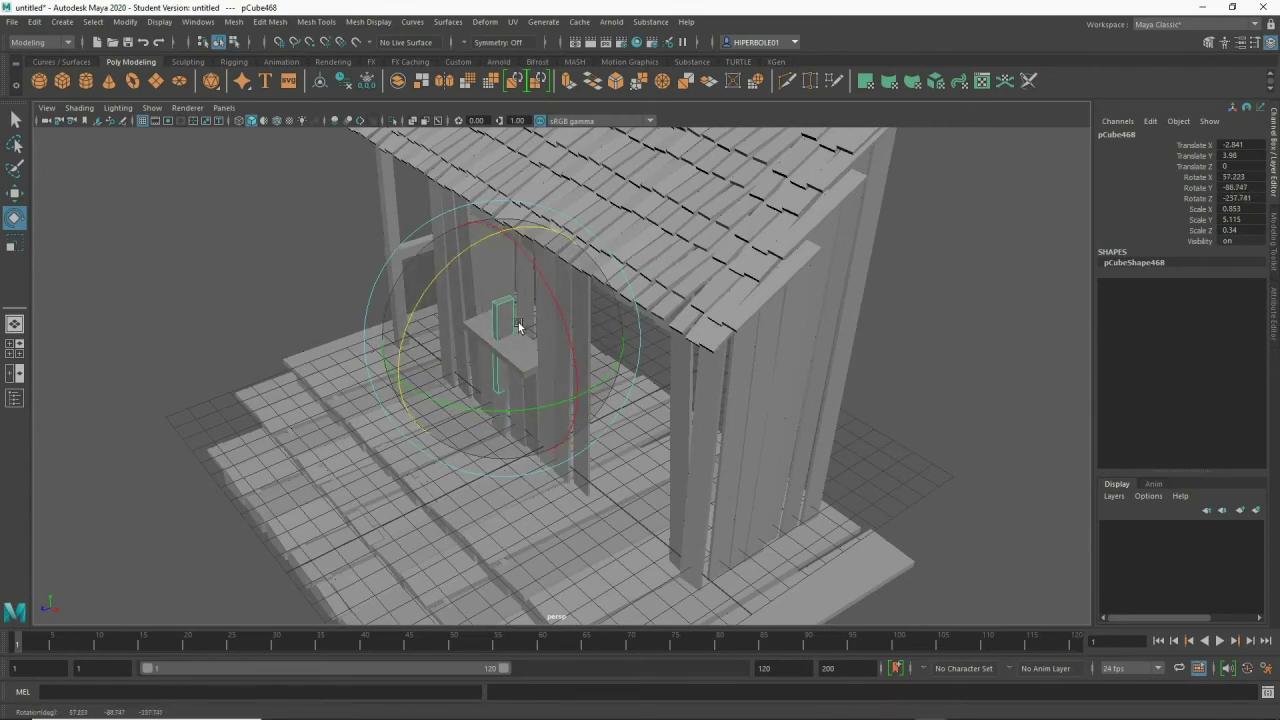
key(r)
drag(398, 383, 409, 386)
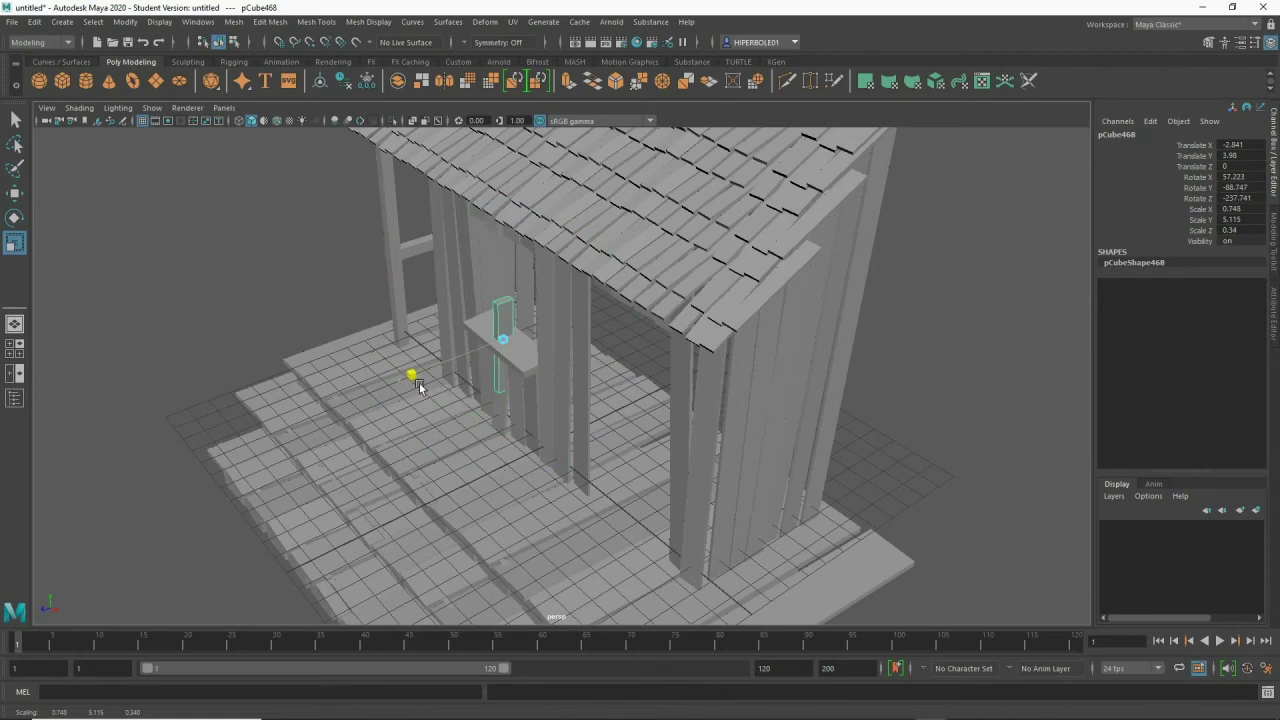
key(w)
drag(499, 269, 502, 213)
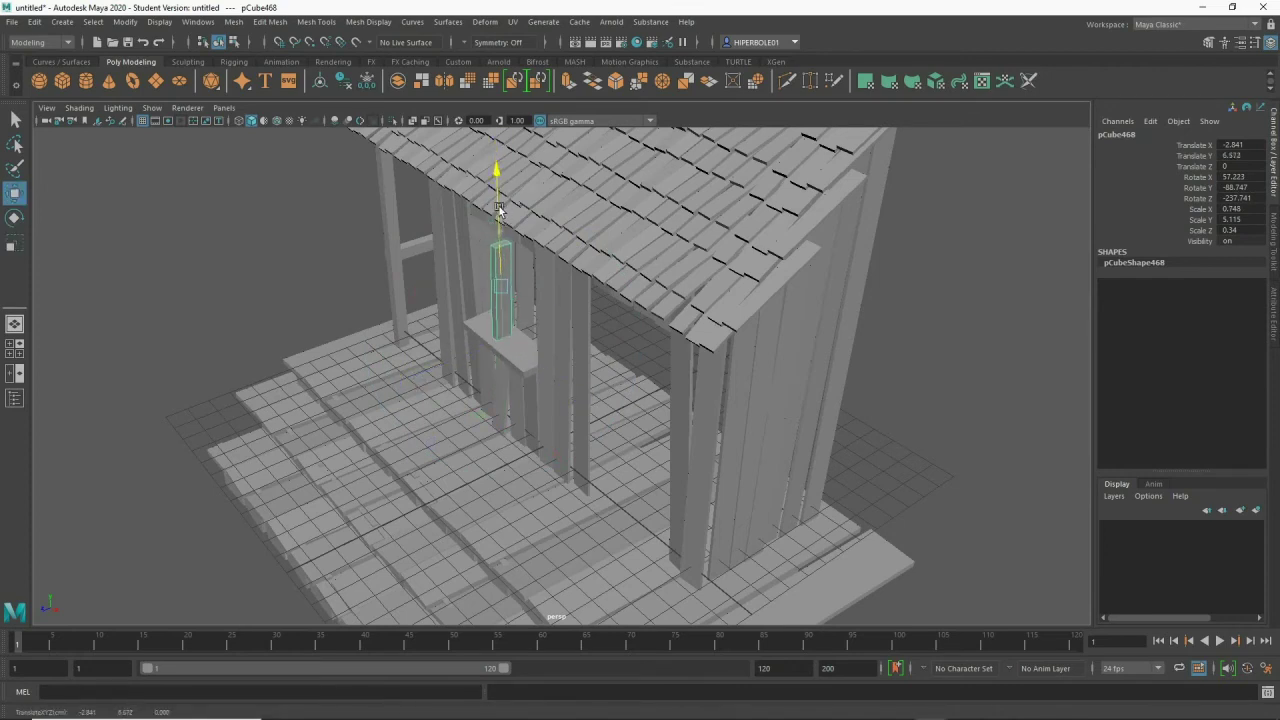
mouse_move(594, 343)
mouse_down()
mouse_move(549, 314)
mouse_move(757, 286)
mouse_move(837, 457)
mouse_move(851, 366)
mouse_move(730, 361)
mouse_move(716, 444)
mouse_up()
alt+drag(716, 444, 593, 352)
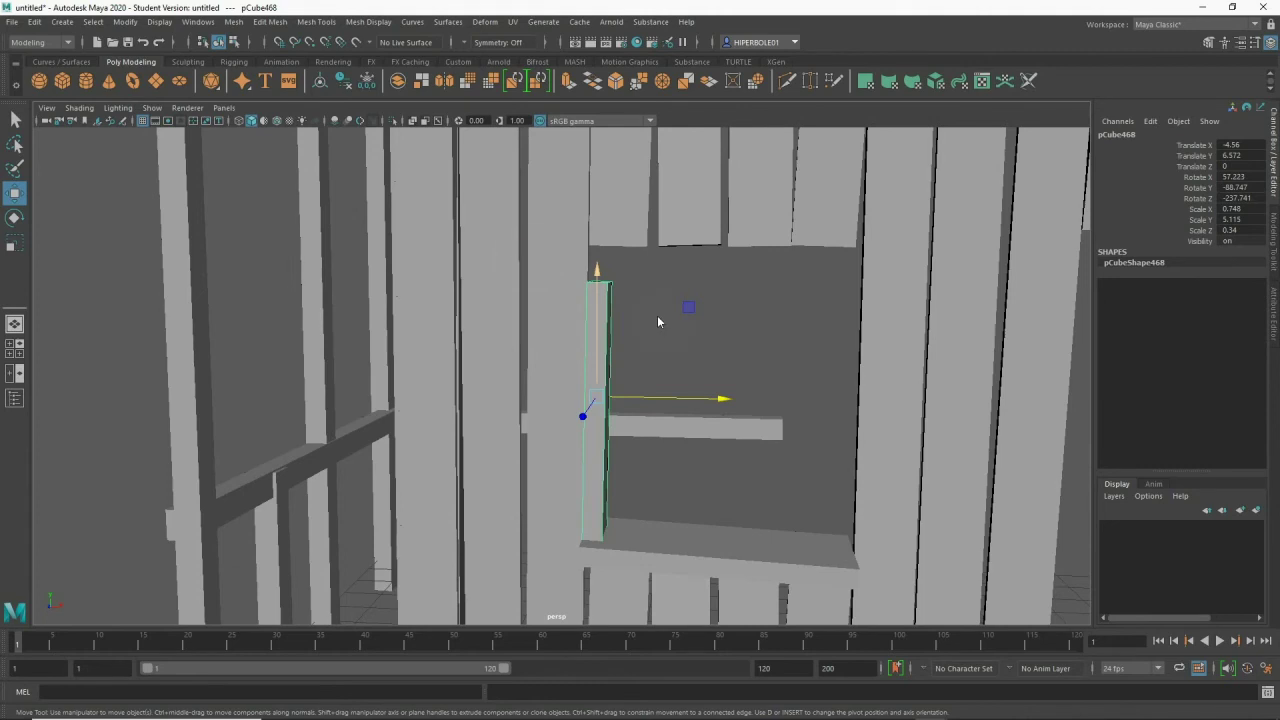
- Duplicate the side post across to the window's right edge
key(F9)
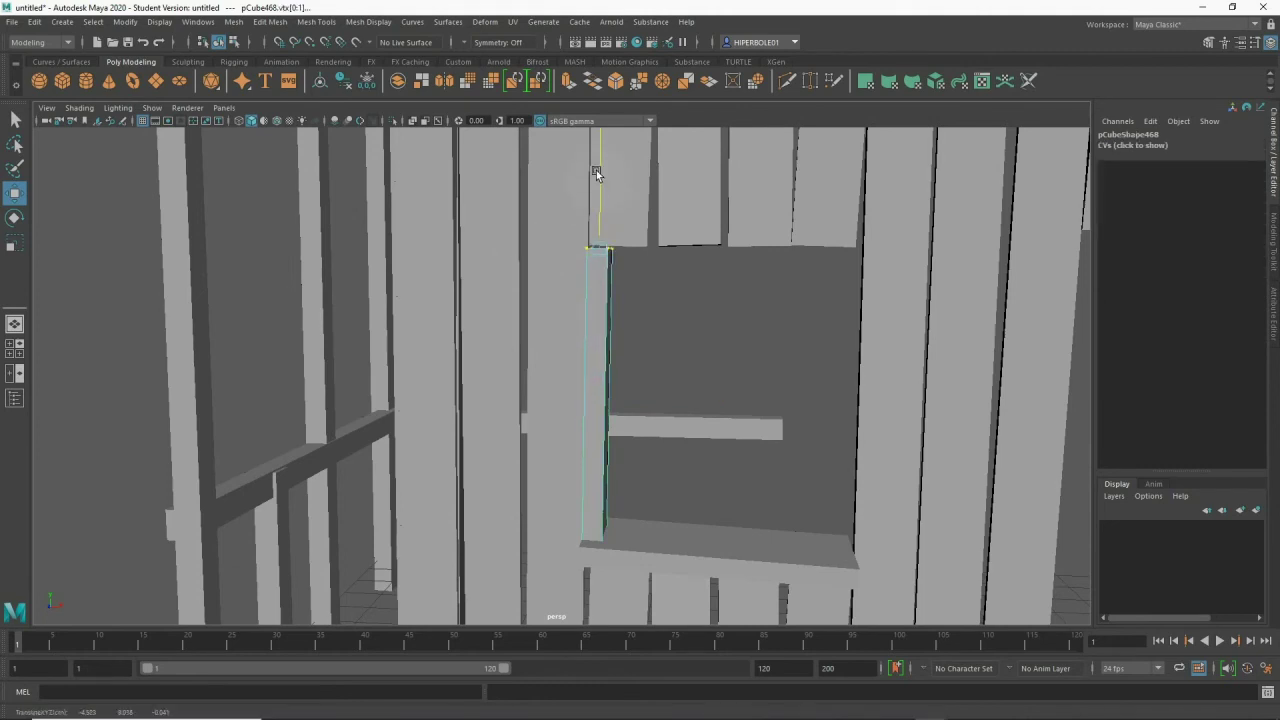
right_drag(603, 350, 645, 322)
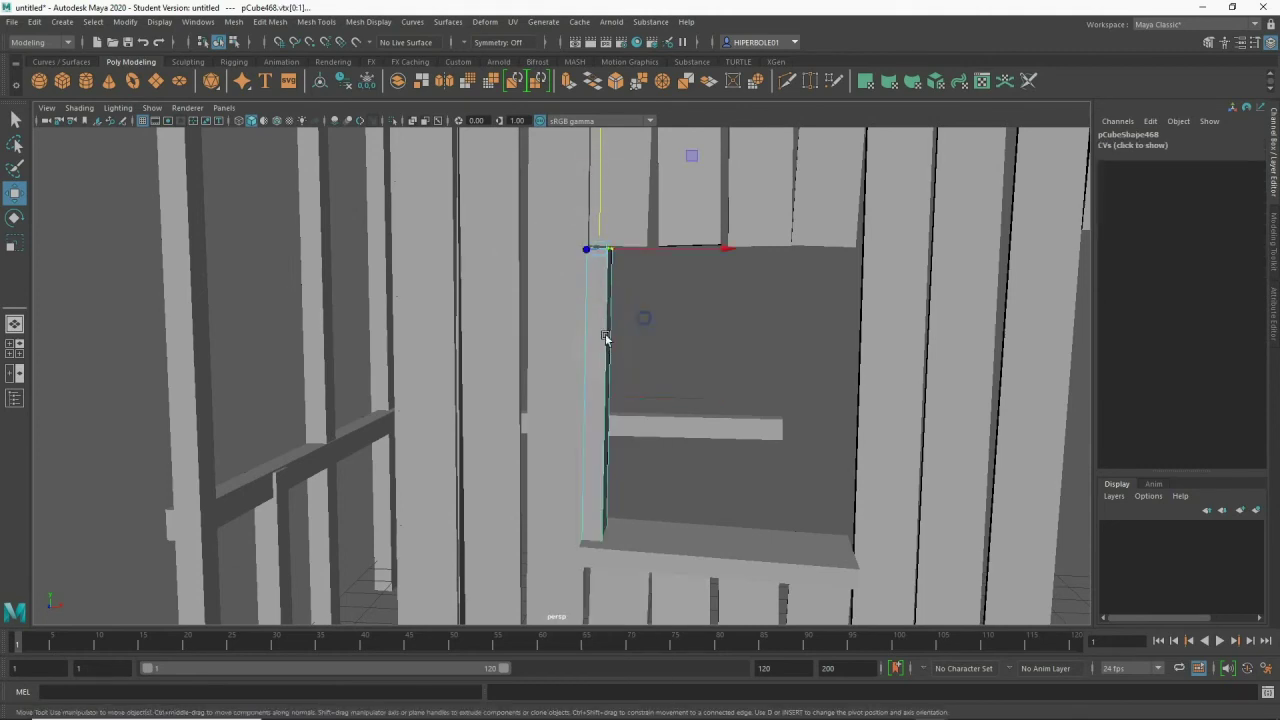
key(ctrl+d)
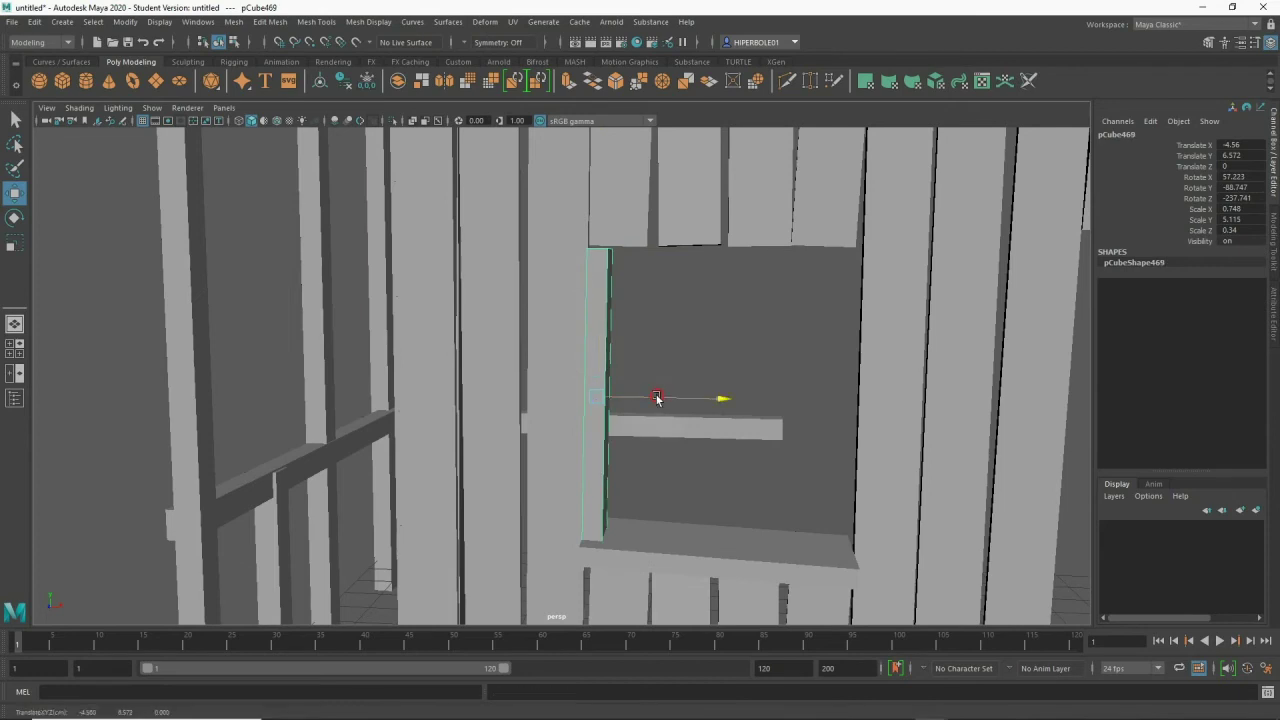
drag(657, 398, 898, 415)
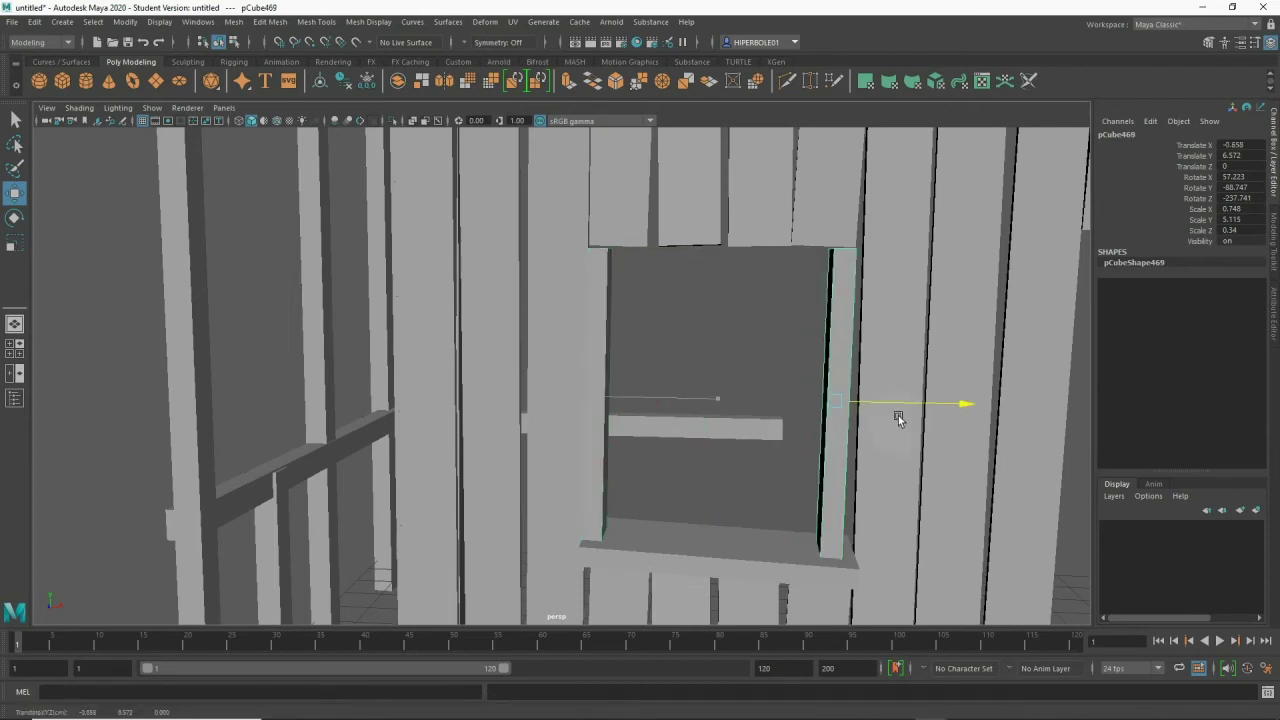
- Copy the sill up to the window top as a thinner, tilted top piece at Y 9.163
click(675, 556)
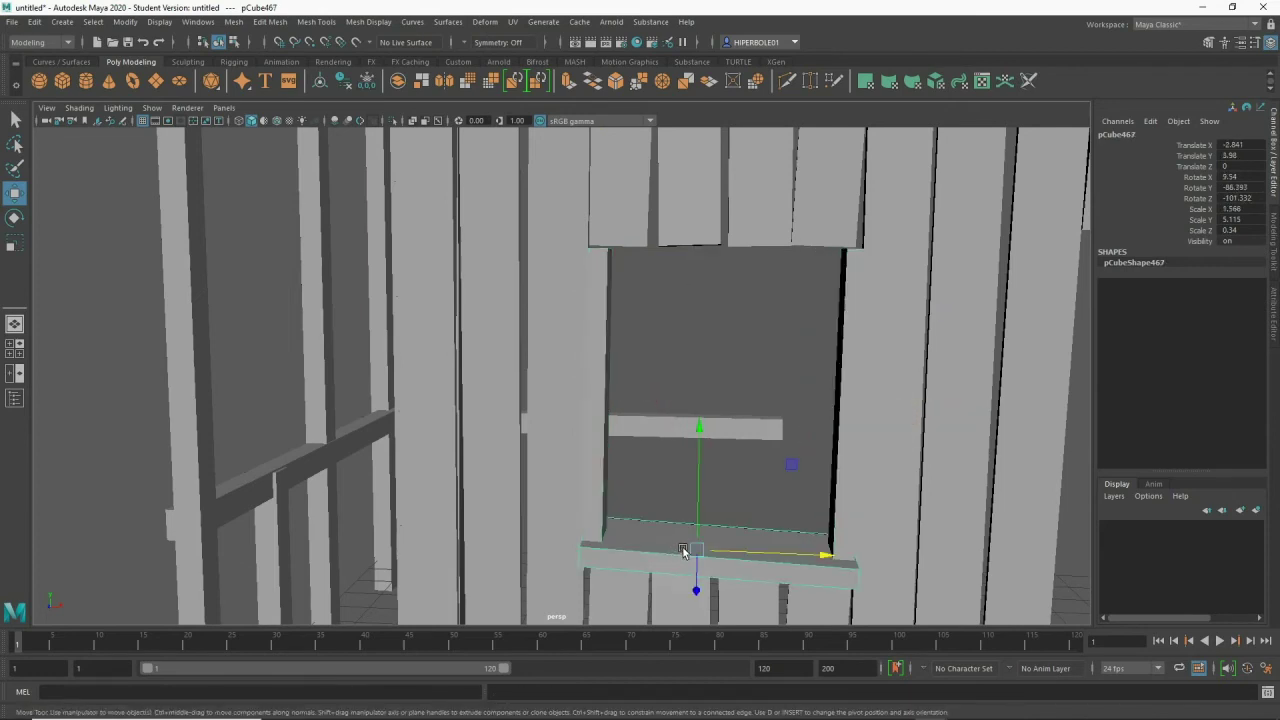
key(ctrl+d)
drag(700, 432, 670, 143)
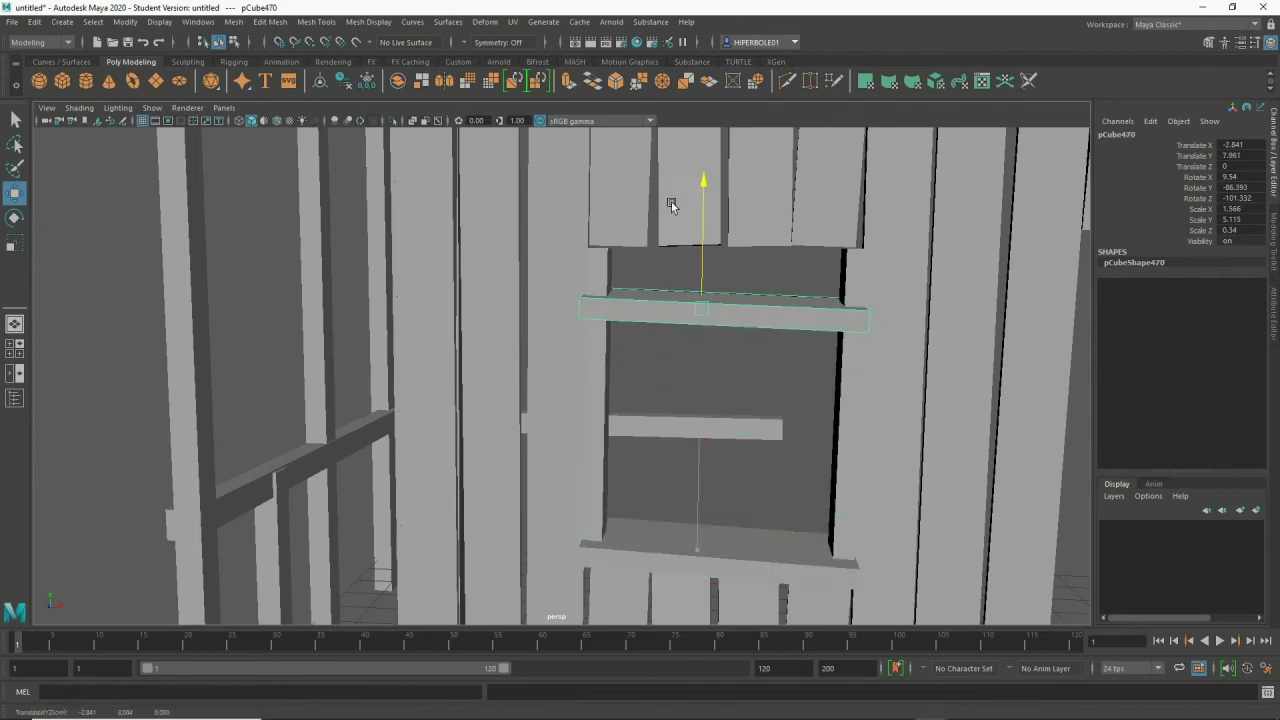
key(r)
mouse_move(702, 133)
mouse_down()
mouse_move(700, 190)
mouse_move(315, 317)
mouse_move(231, 330)
mouse_up()
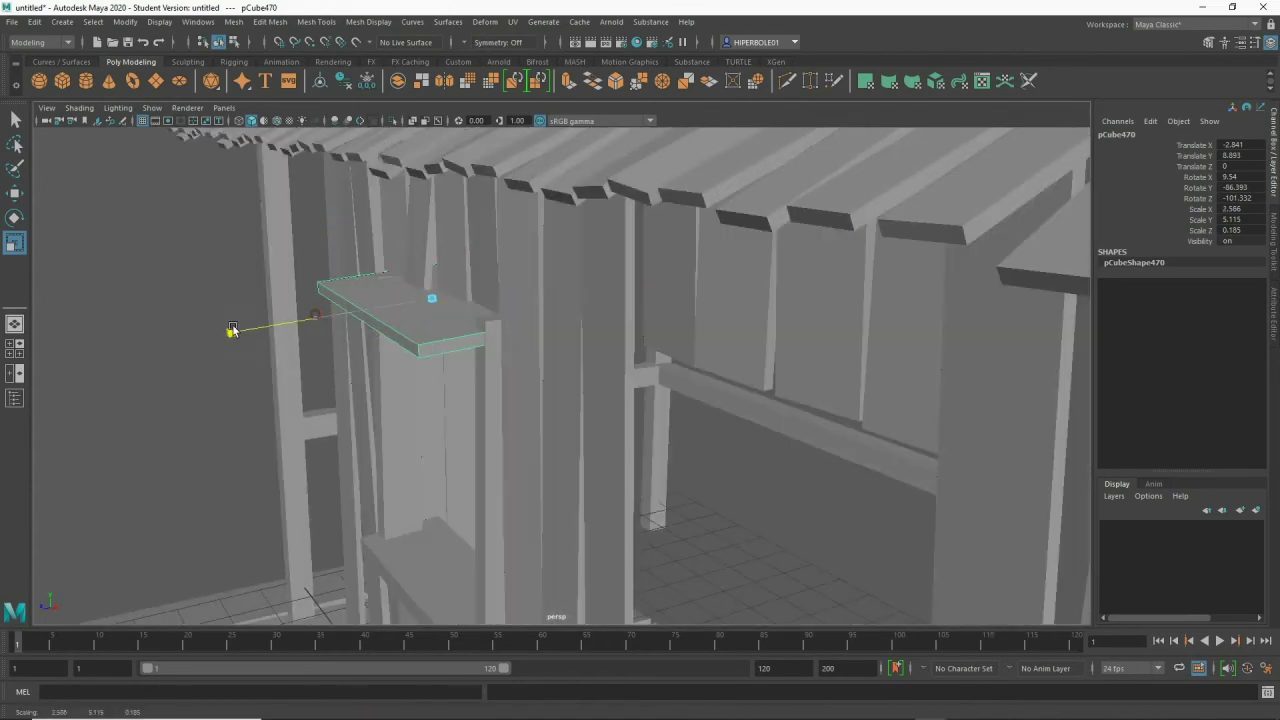
key(e)
drag(343, 229, 337, 271)
key(w)
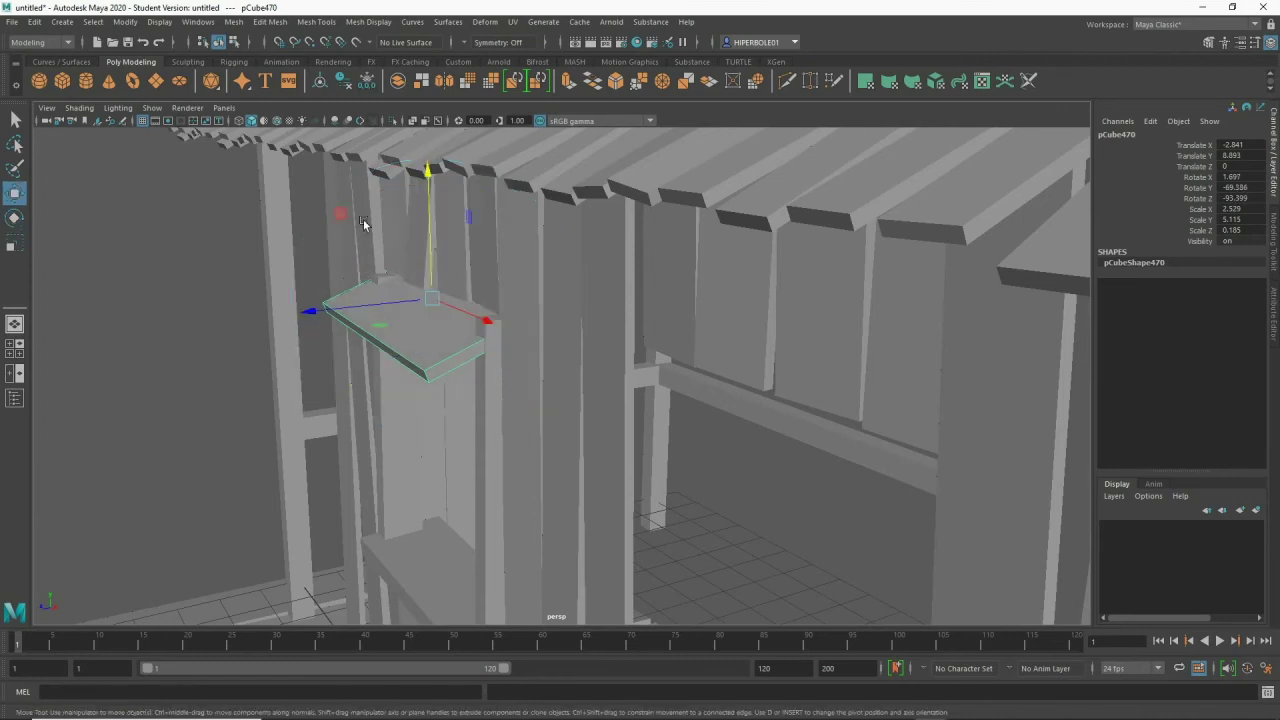
drag(425, 232, 428, 206)
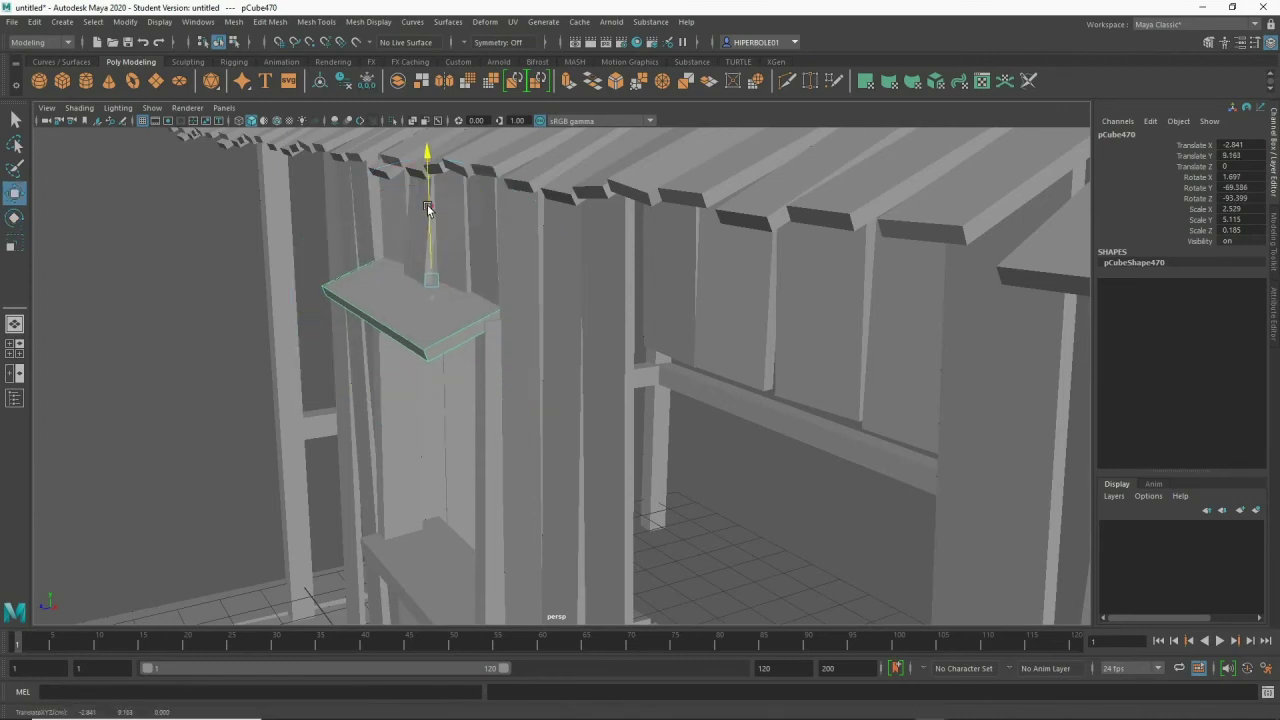
- Lengthen the top piece and raise a crossbar to the window's middle at Y 6.343
key(f)
alt+drag(457, 374, 488, 379)
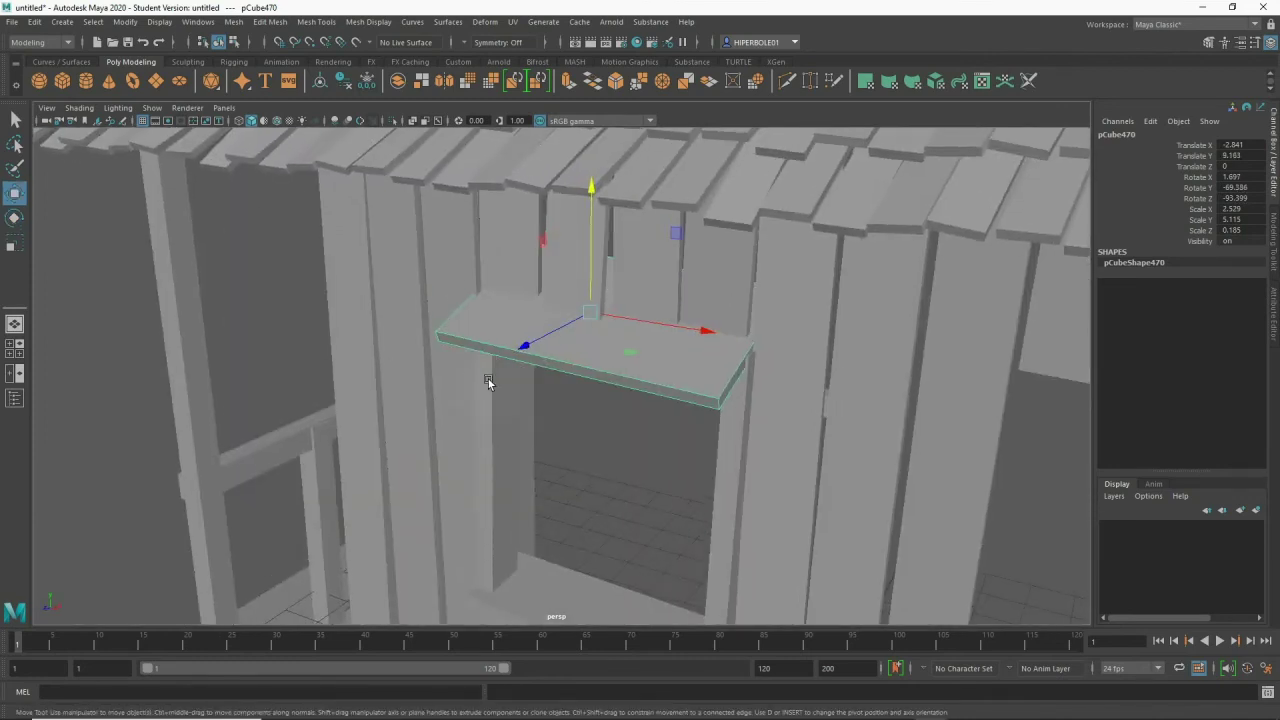
key(r)
mouse_move(700, 334)
mouse_down()
mouse_move(779, 353)
mouse_move(500, 286)
mouse_move(548, 282)
mouse_up()
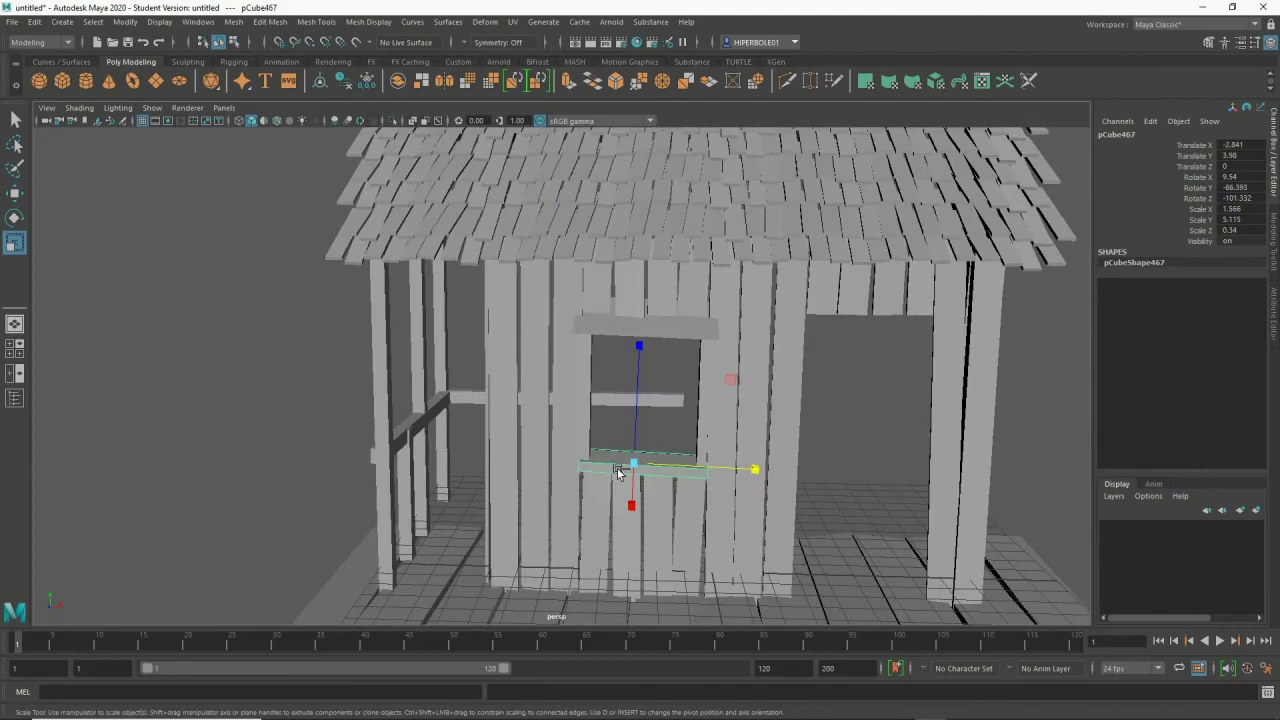
key(w)
drag(634, 385, 636, 311)
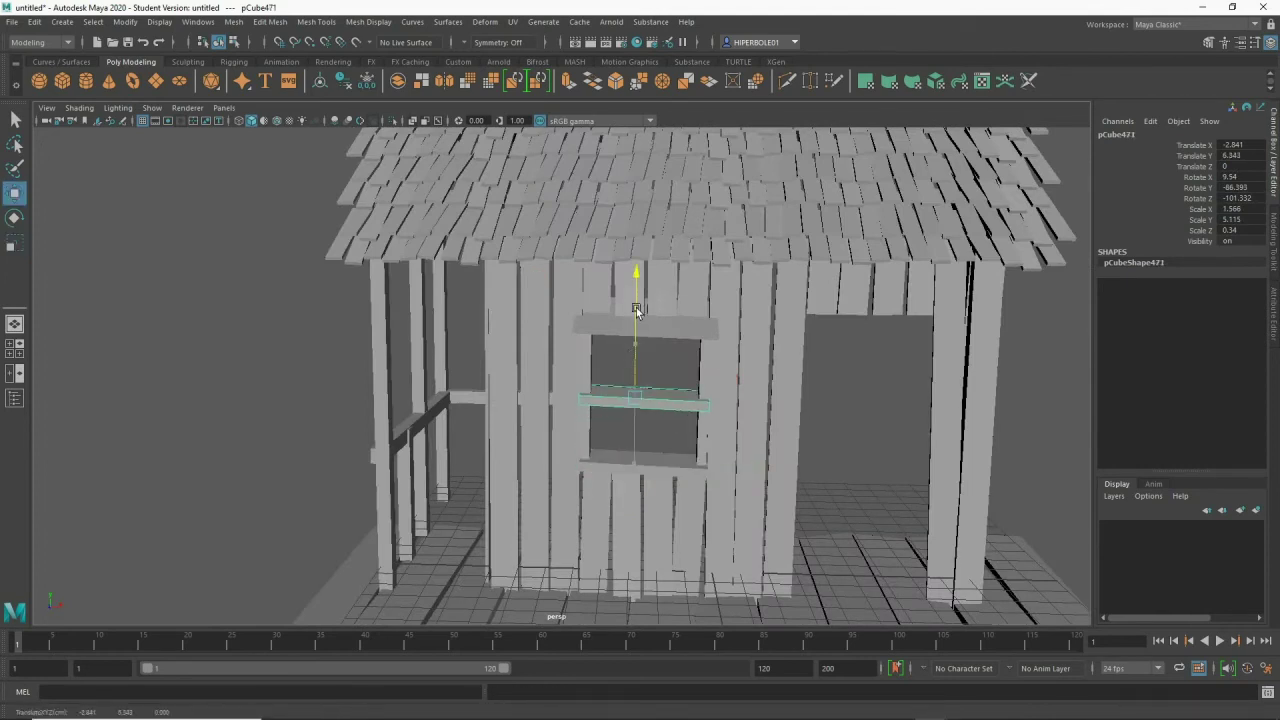
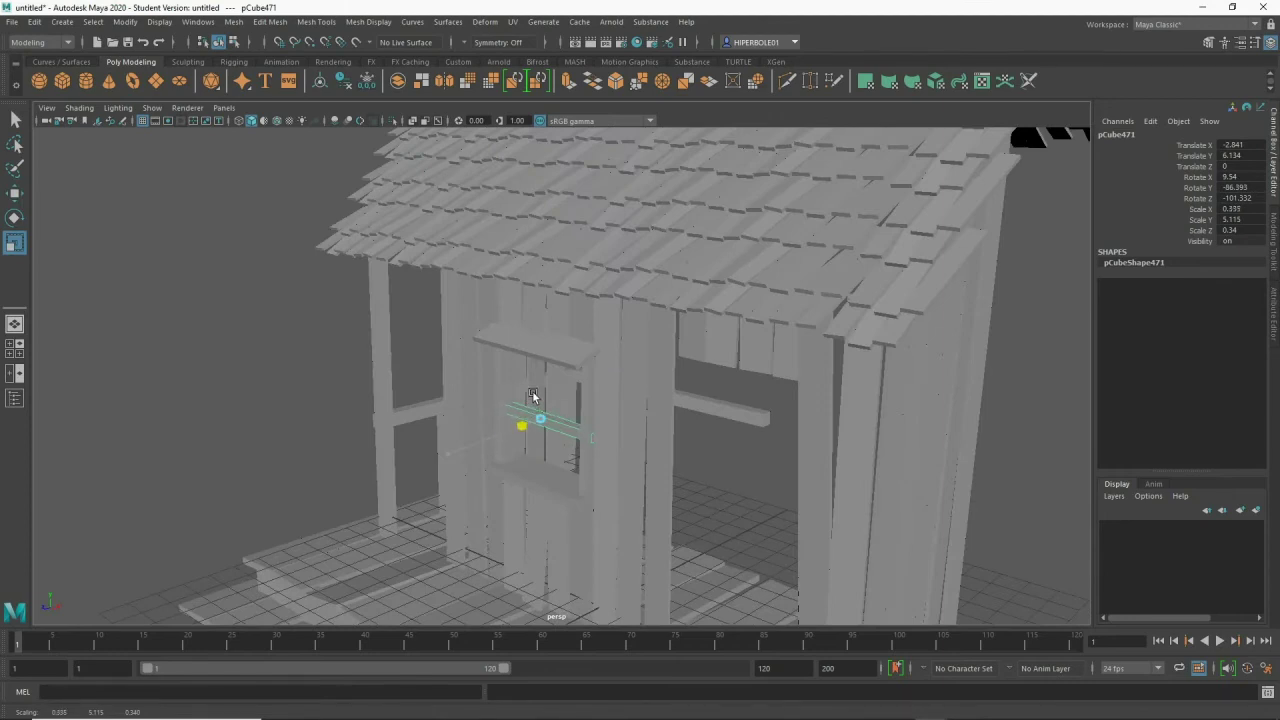
- Raise the window plank slightly, then duplicate it and turn the copy upright across the window
mouse_move(533, 396)
alt+mouse_down()
mouse_move(590, 400)
mouse_move(610, 385)
alt+mouse_up()
key(w)
drag(644, 318, 643, 311)
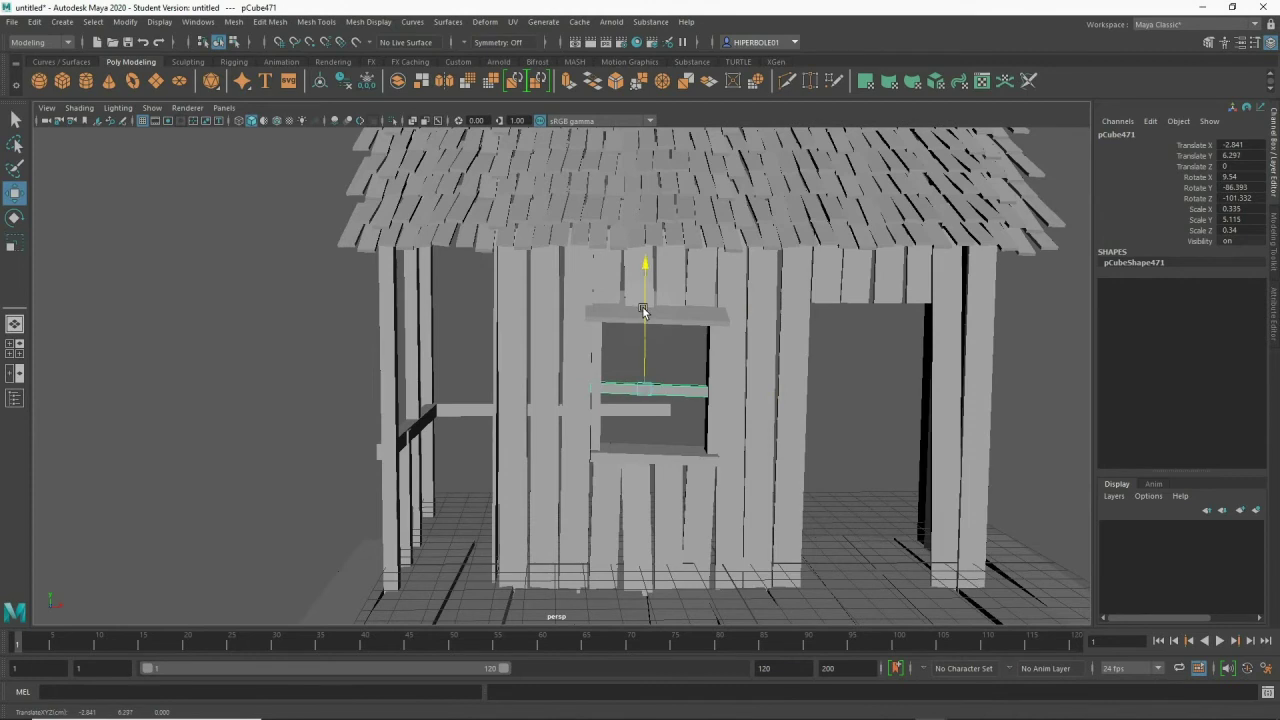
key(ctrl+d)
key(e)
mouse_move(691, 281)
mouse_down()
mouse_move(718, 405)
mouse_move(693, 427)
mouse_up()
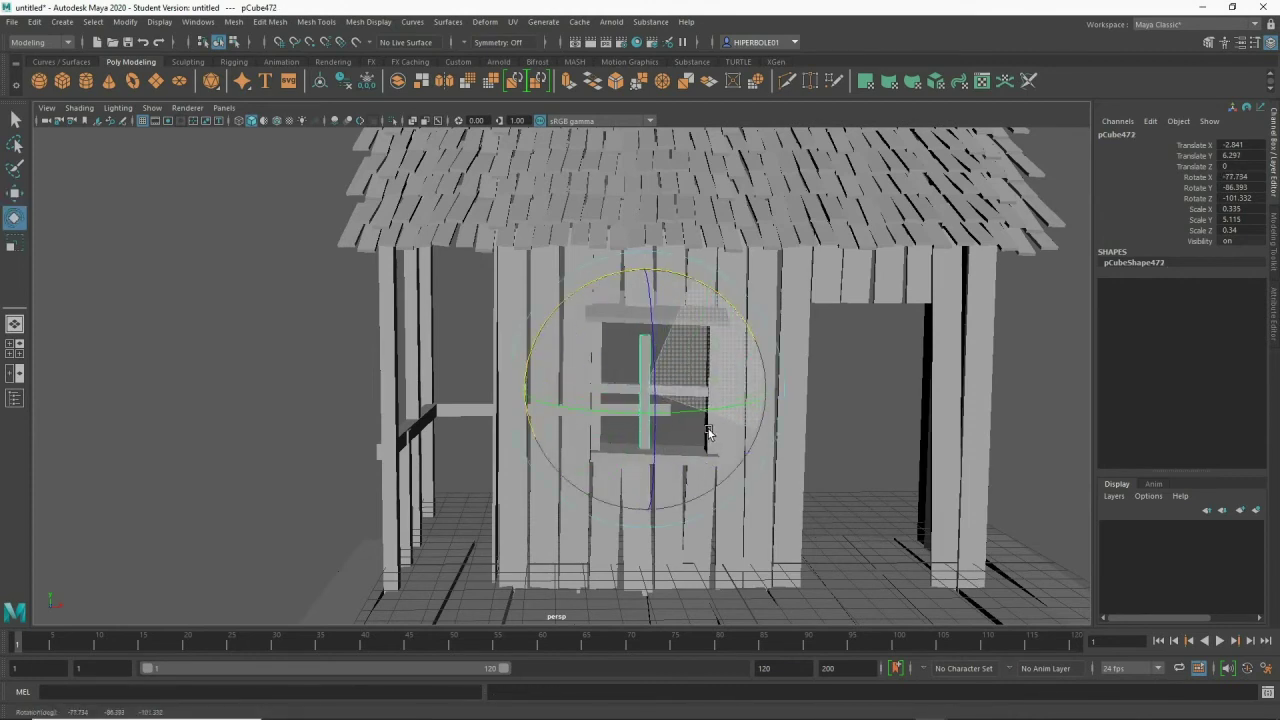
- Slide the upright bar to the window centre, raise it, and tilt it slightly
key(w)
drag(712, 391, 722, 391)
key(e)
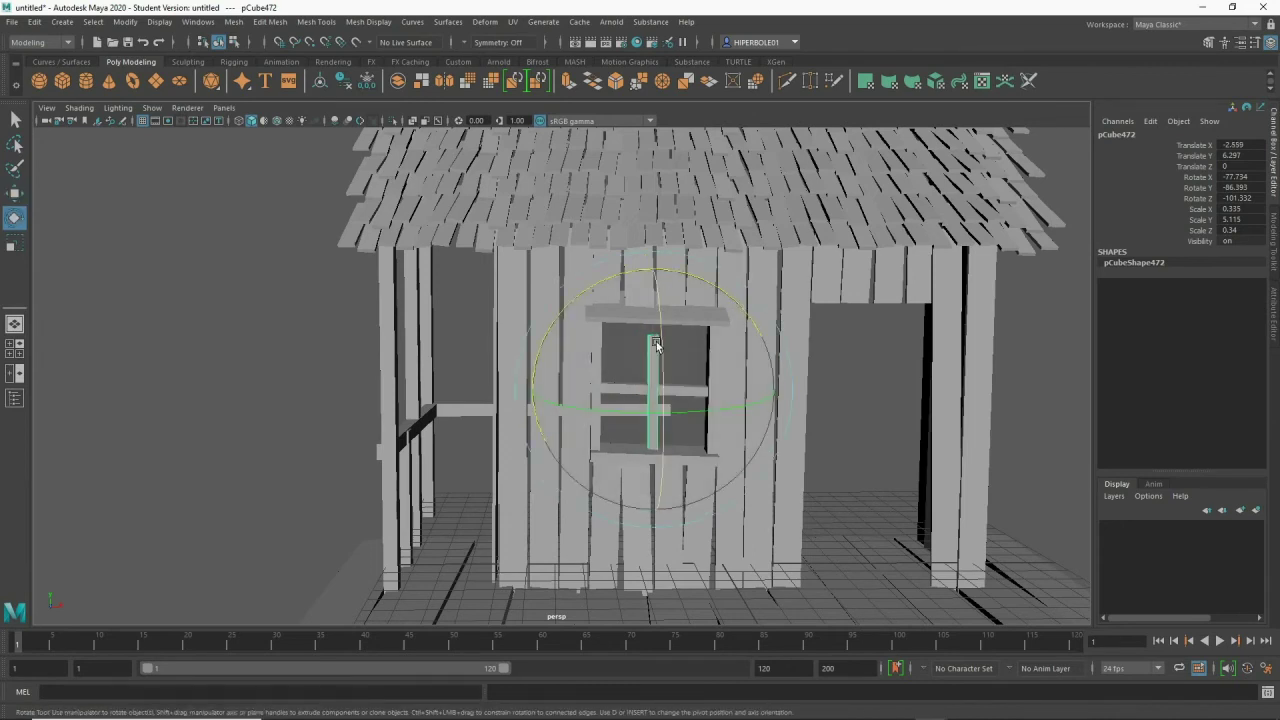
key(w)
drag(652, 313, 646, 304)
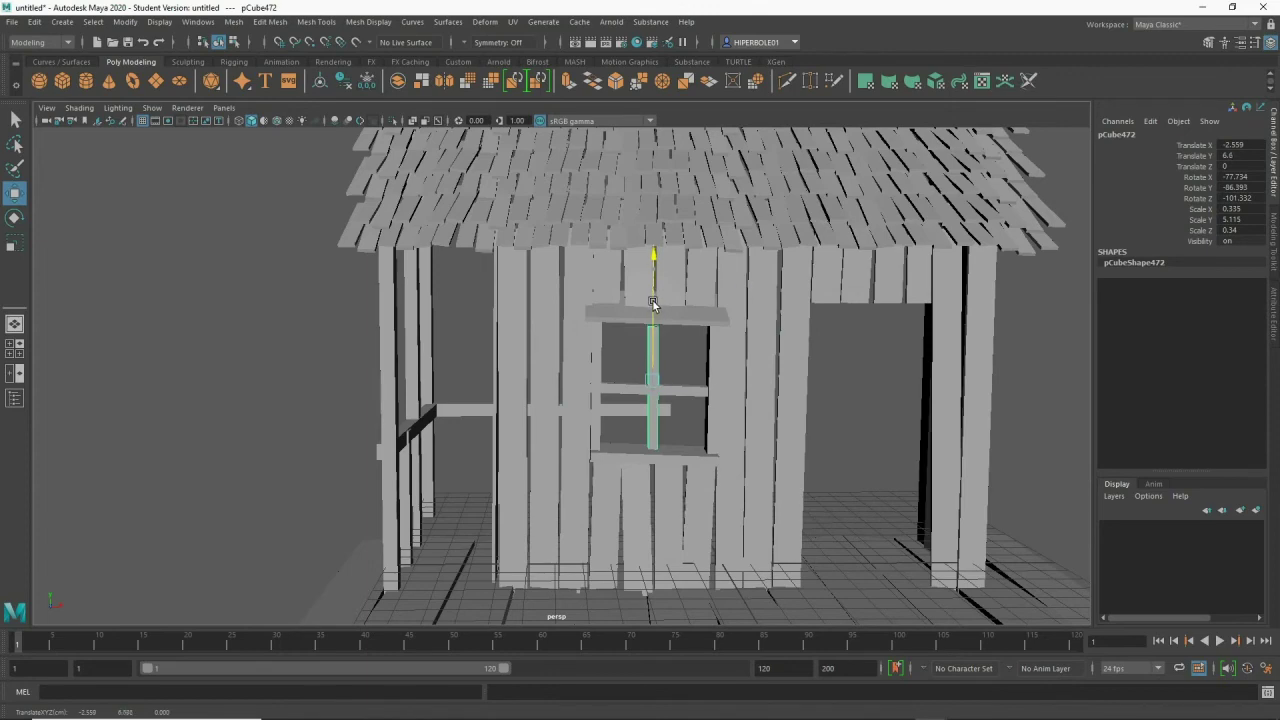
mouse_move(655, 358)
alt+mouse_down()
mouse_move(625, 346)
mouse_move(619, 367)
mouse_move(649, 375)
alt+mouse_up()
key(e)
drag(694, 294, 697, 293)
- Undo the bar's last tilt, adjust it in vertex mode, and select the wall board beside the window
right_drag(615, 348, 548, 354)
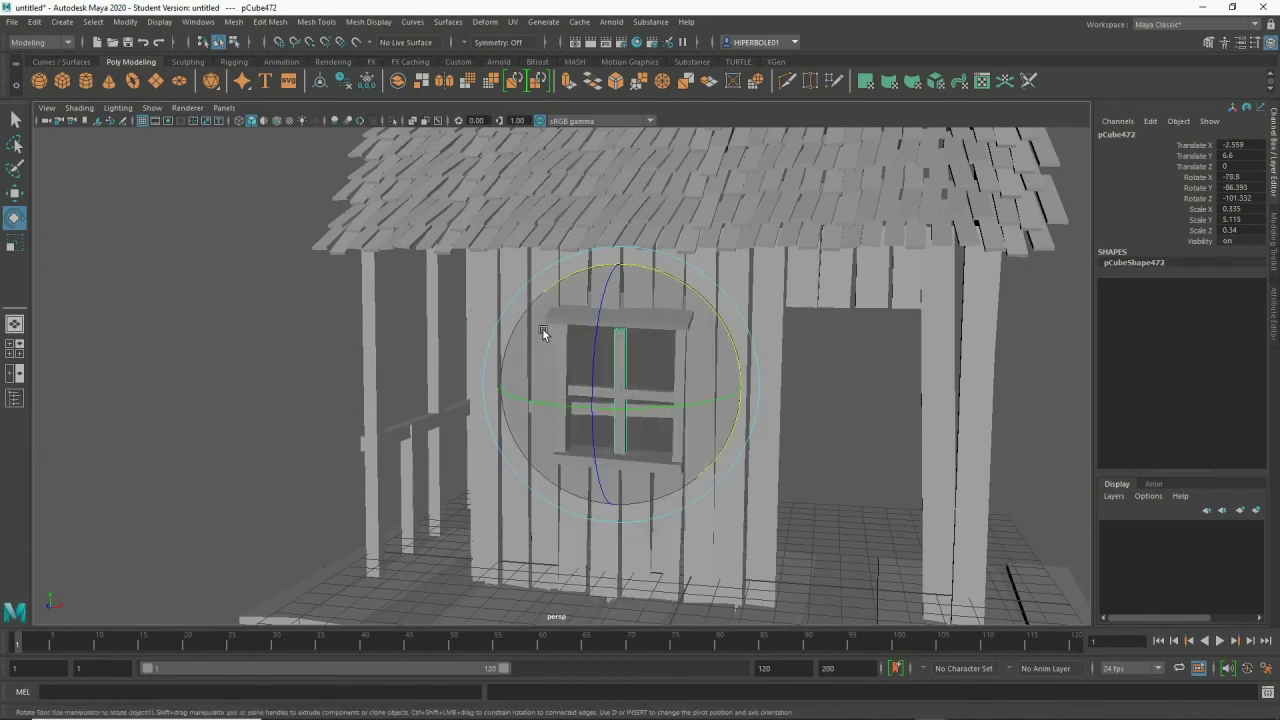
key(ctrl+z)
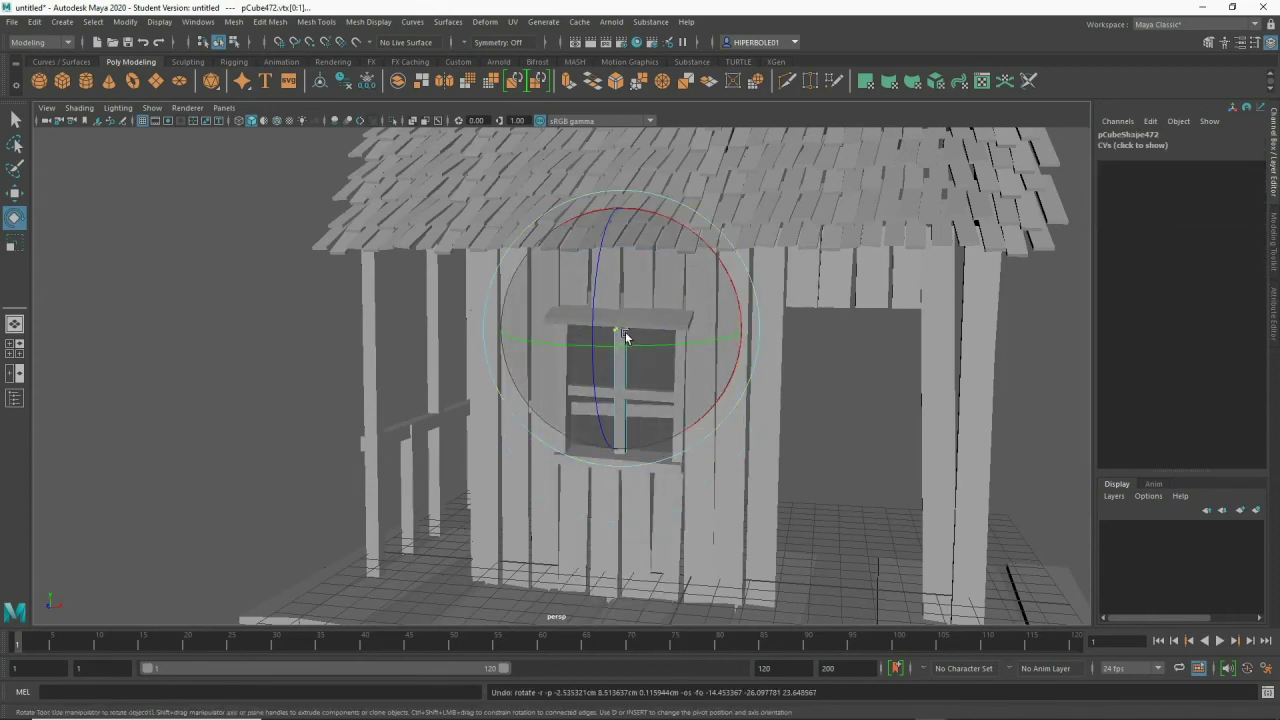
key(w)
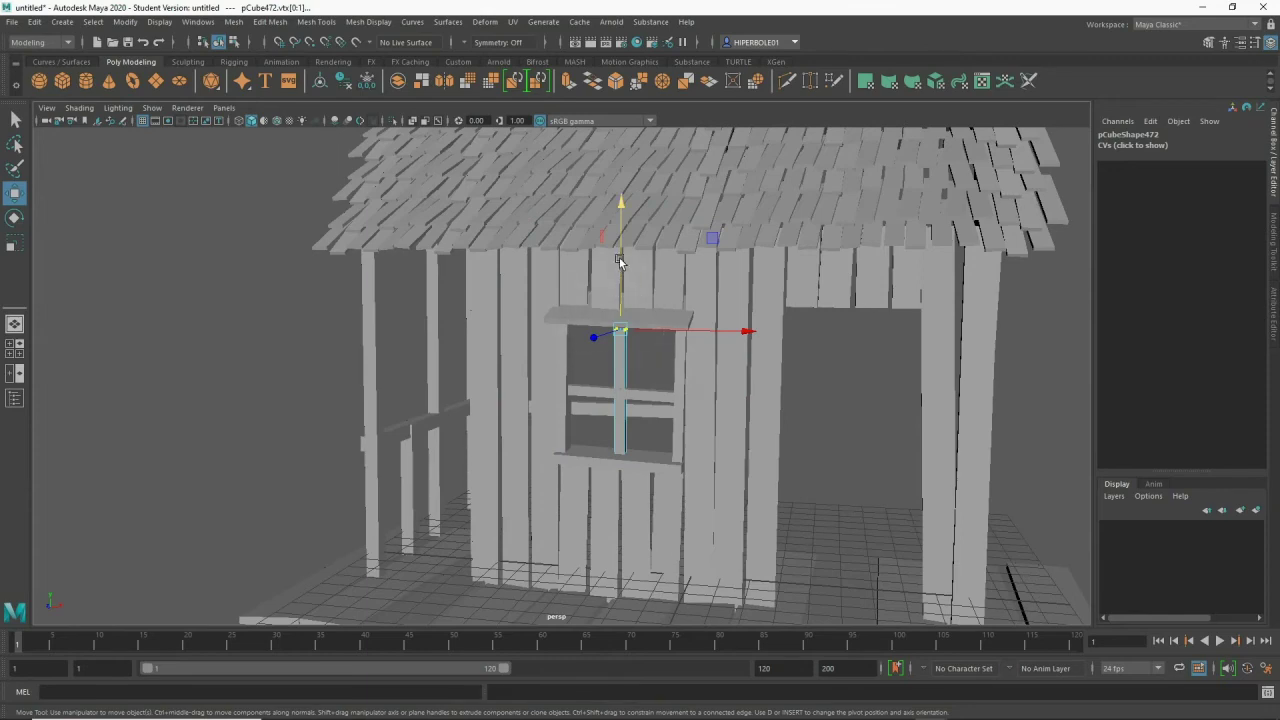
mouse_move(621, 248)
alt+mouse_down()
mouse_move(618, 357)
mouse_move(665, 379)
mouse_move(568, 416)
alt+mouse_up()
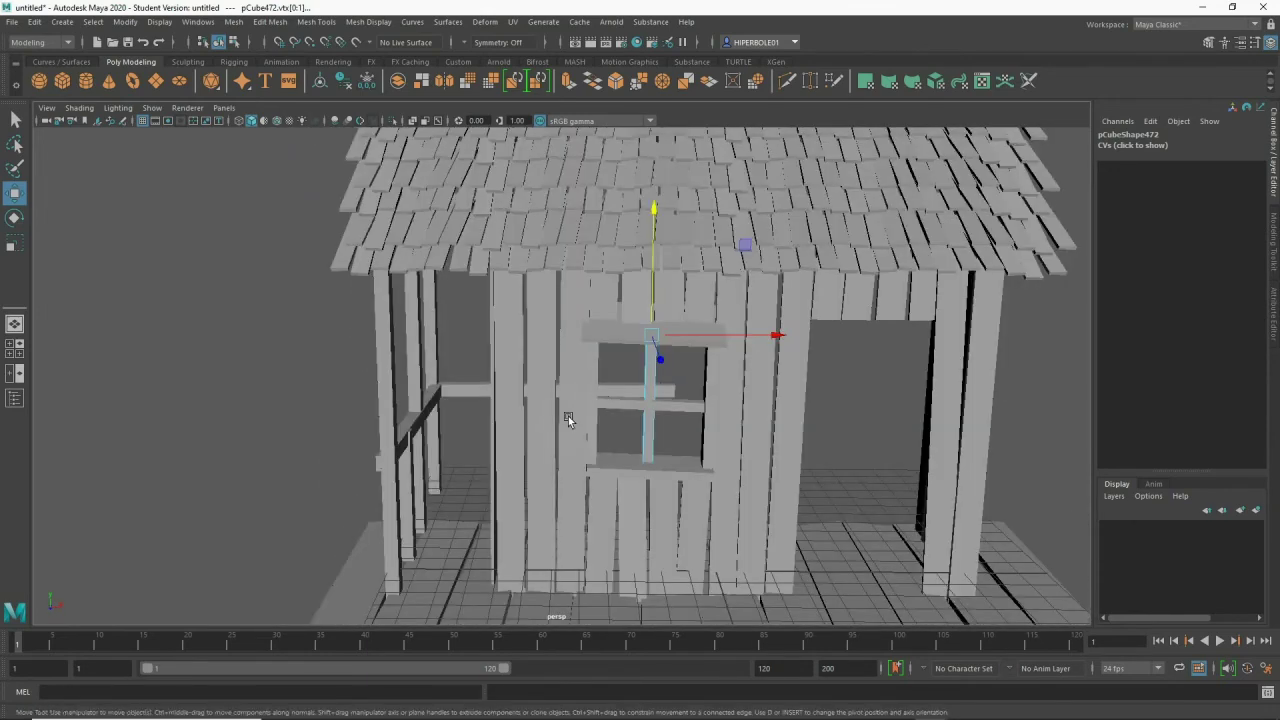
click(598, 410)
- Copy the wall board to the doorway edge as a jamb, adjusting its top and bottom vertices
key(ctrl+d)
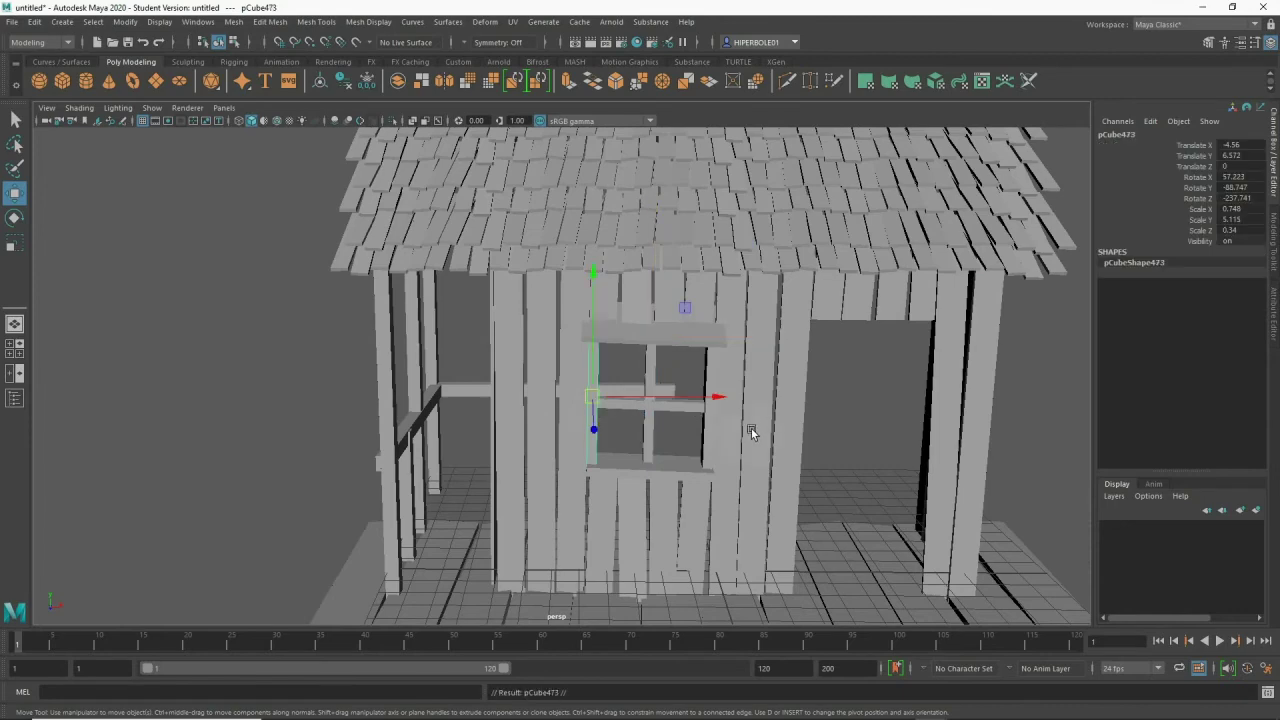
mouse_move(710, 401)
mouse_down()
mouse_move(925, 390)
mouse_move(831, 491)
mouse_move(765, 483)
mouse_up()
right_drag(740, 495, 690, 350)
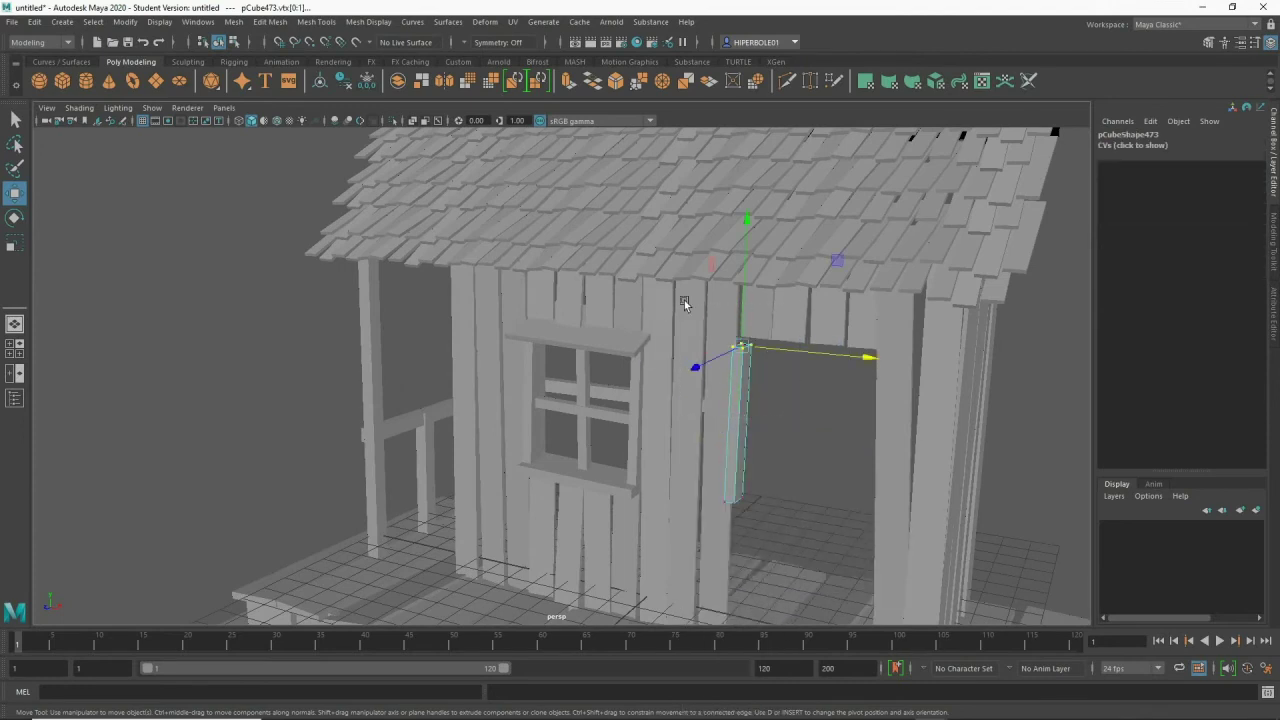
drag(745, 297, 747, 287)
mouse_move(771, 443)
mouse_down()
mouse_move(668, 563)
mouse_move(775, 422)
mouse_move(741, 306)
mouse_move(731, 414)
mouse_up()
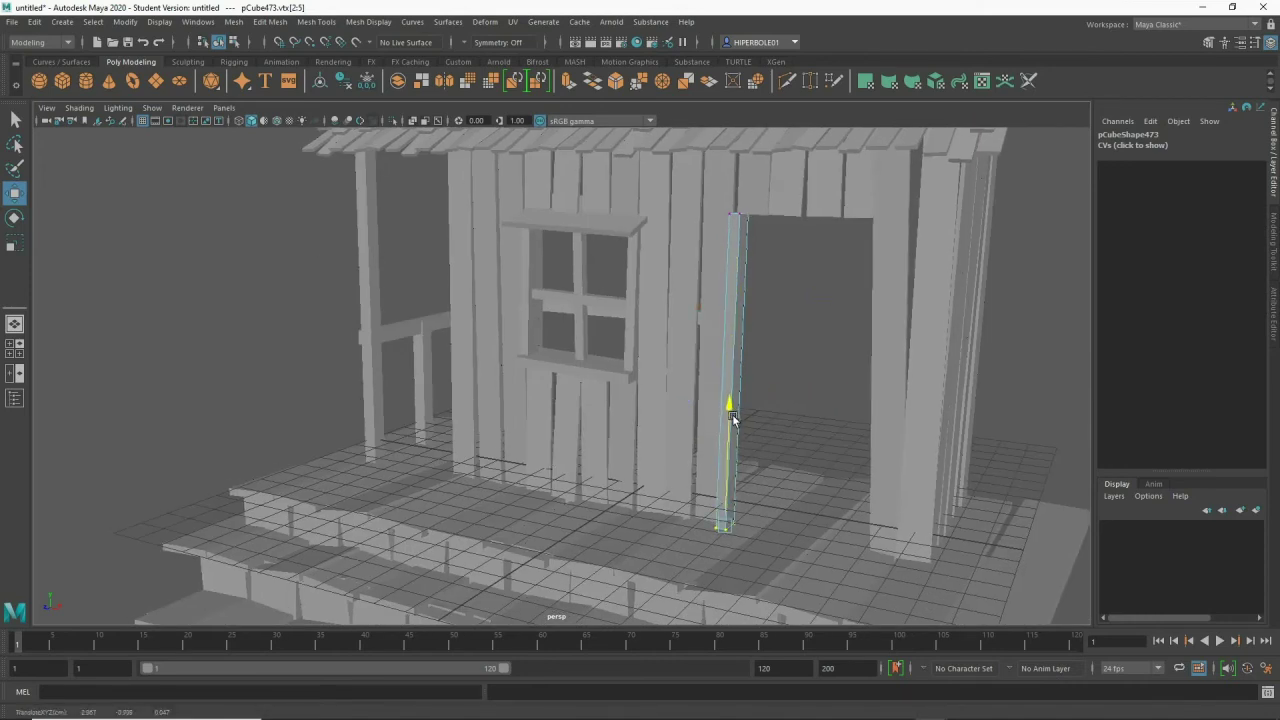
drag(732, 418, 732, 421)
drag(772, 543, 714, 449)
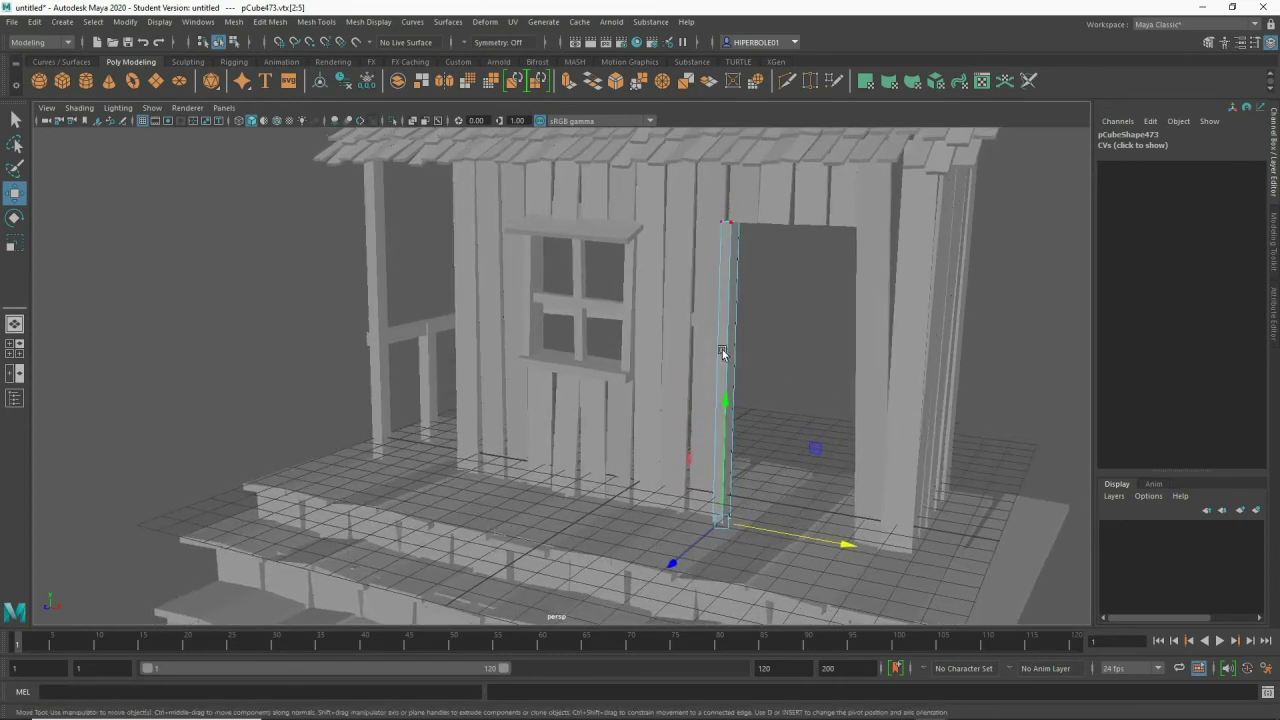
right_drag(723, 353, 766, 314)
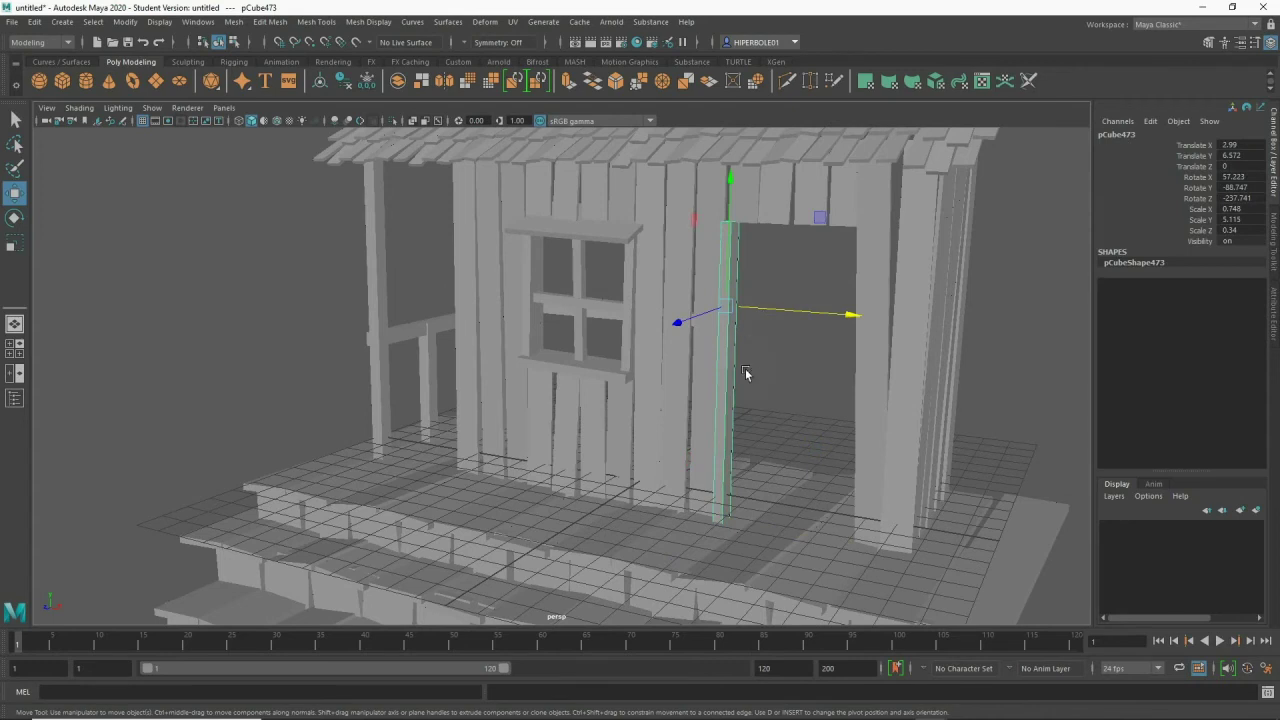
- Place a copy of the jamb on the doorway's other side and adjust its bottom vertices
shift+drag(794, 312, 925, 322)
key(F9)
mouse_move(763, 471)
mouse_down()
mouse_move(876, 572)
mouse_move(688, 461)
mouse_up()
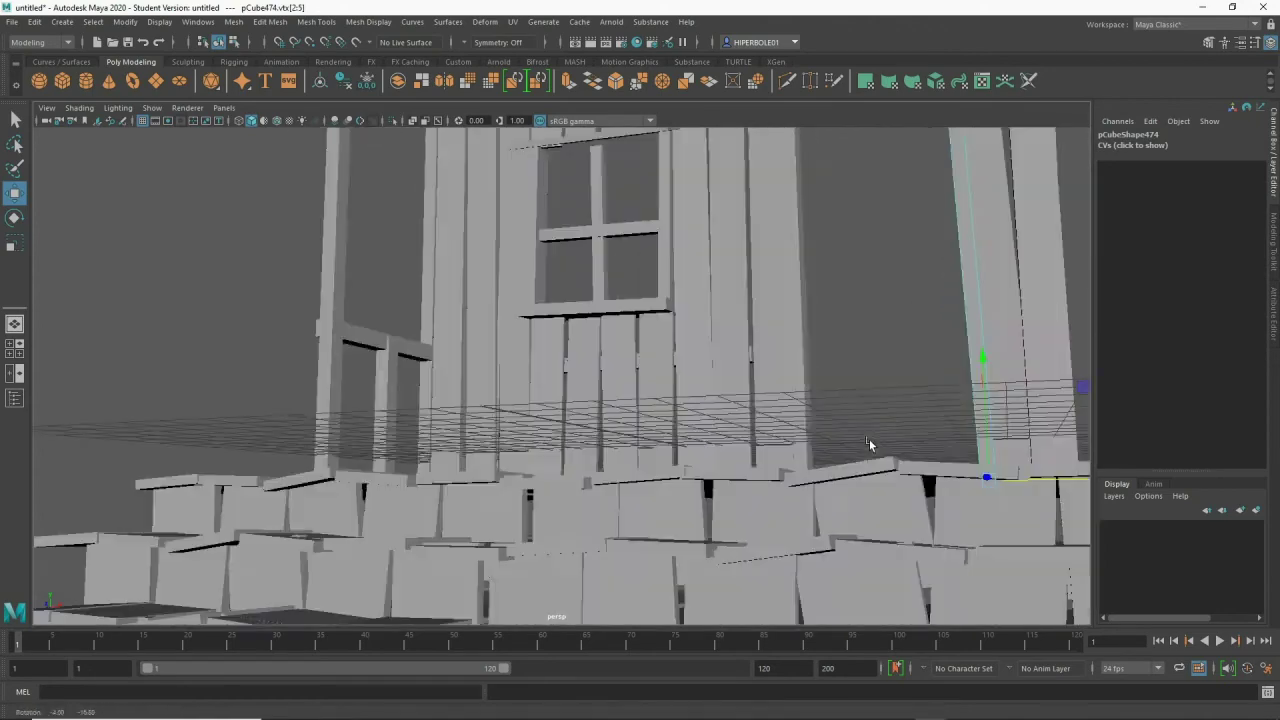
right_drag(814, 337, 857, 320)
- Duplicate the jamb and turn the copy horizontal across the doorway
key(ctrl+d)
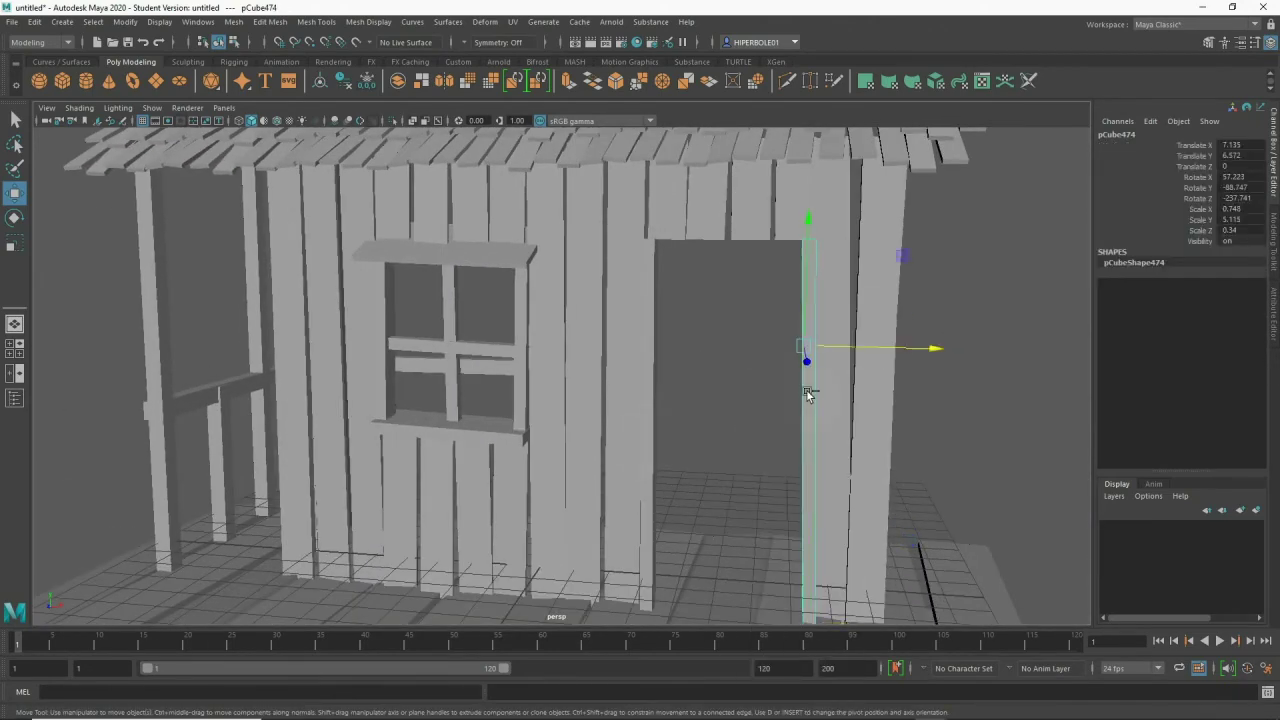
key(e)
mouse_move(889, 286)
mouse_down()
mouse_move(776, 325)
mouse_move(800, 340)
mouse_move(748, 314)
mouse_up()
- Raise the horizontal beam to the doorway top and shorten its end to span the jambs
key(w)
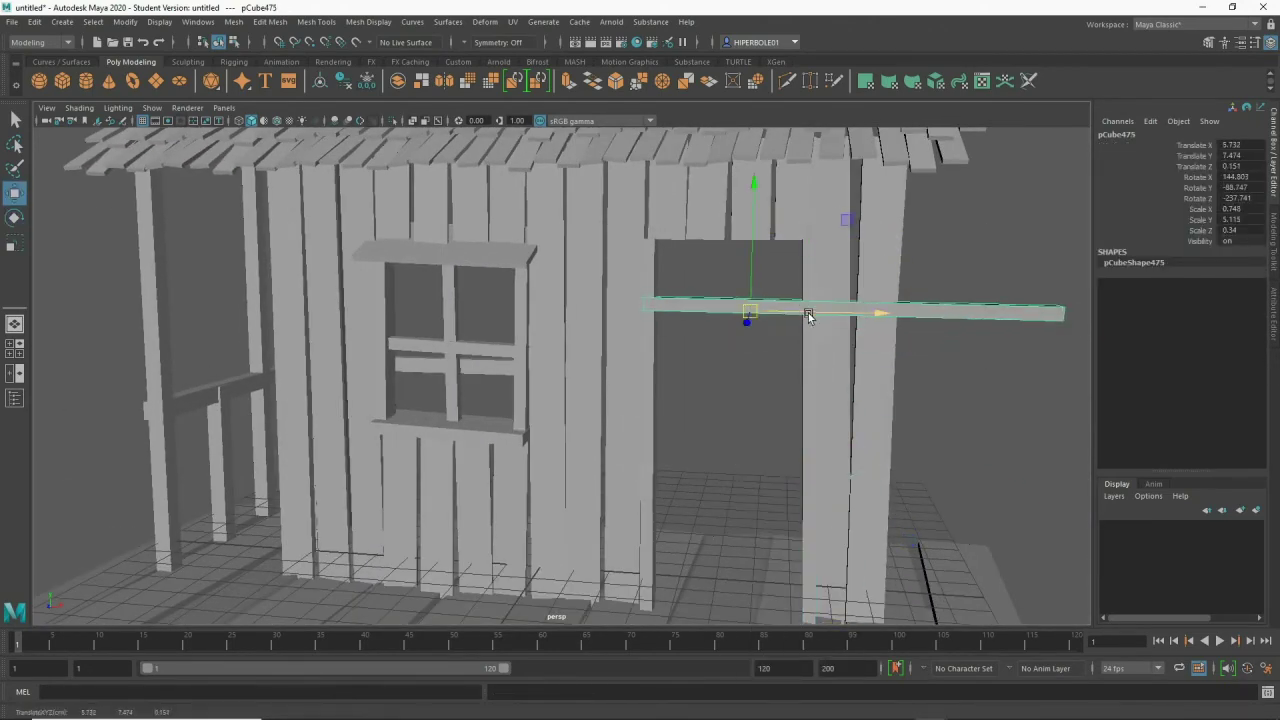
mouse_move(752, 236)
mouse_down()
mouse_move(750, 175)
mouse_move(723, 296)
mouse_up()
key(r)
right_drag(829, 337, 766, 337)
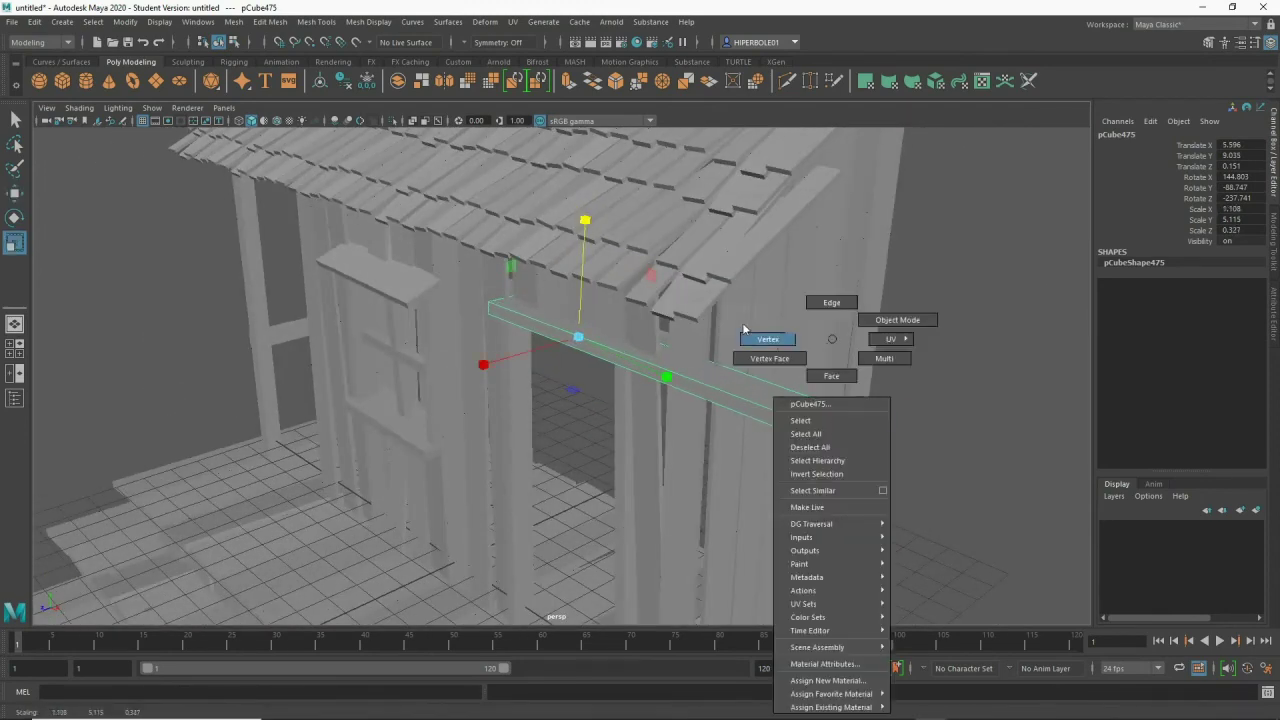
drag(815, 470, 946, 394)
key(w)
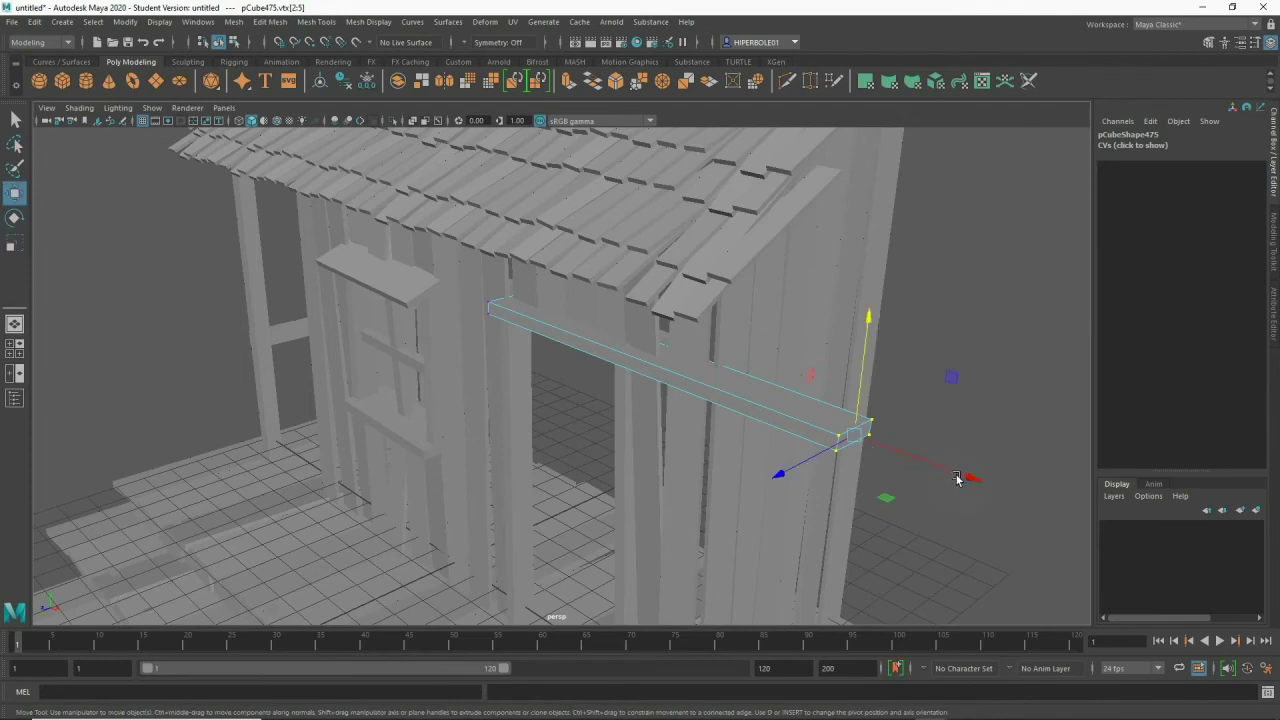
mouse_move(953, 477)
middle_down()
mouse_move(790, 464)
mouse_move(675, 428)
middle_up()
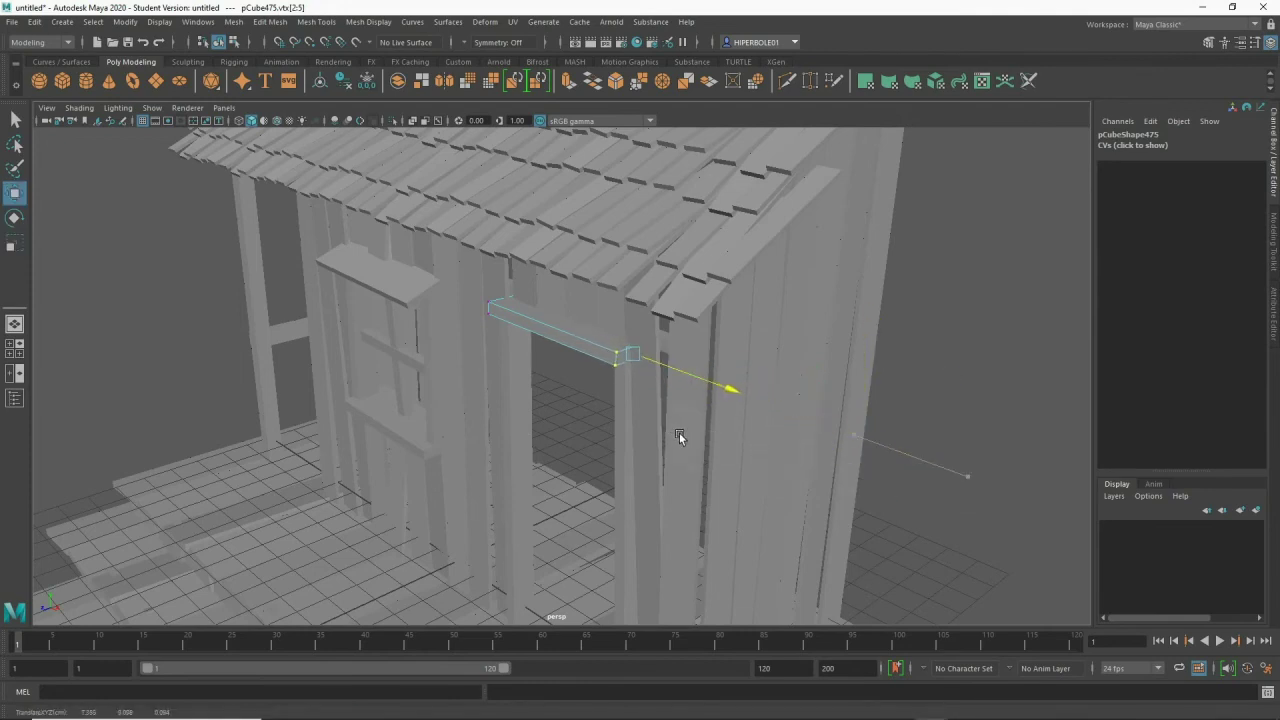
mouse_move(680, 433)
alt+mouse_down()
mouse_move(644, 464)
mouse_move(720, 441)
mouse_move(695, 461)
alt+mouse_up()
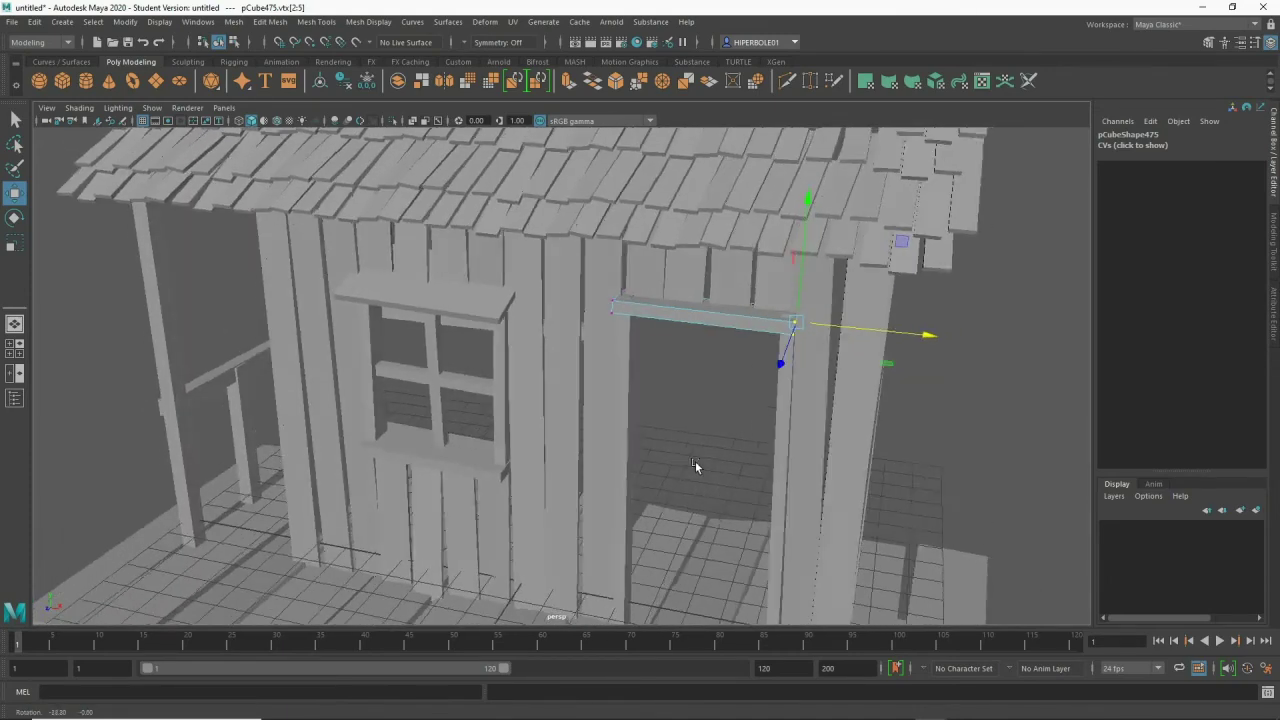
drag(792, 277, 788, 275)
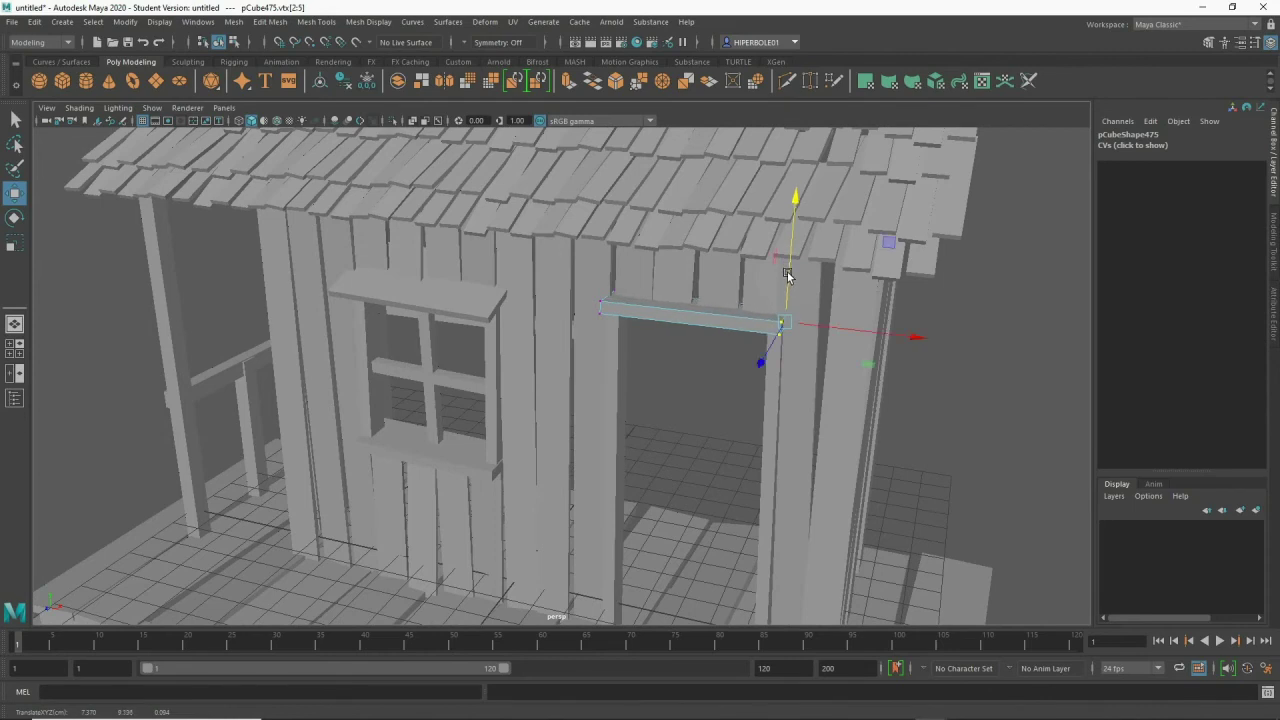
- Extend the right door jamb's bottom vertices down to the floor
mouse_move(805, 444)
alt+mouse_down()
mouse_move(889, 434)
mouse_move(906, 449)
mouse_move(894, 463)
mouse_move(778, 434)
alt+mouse_up()
click(605, 520)
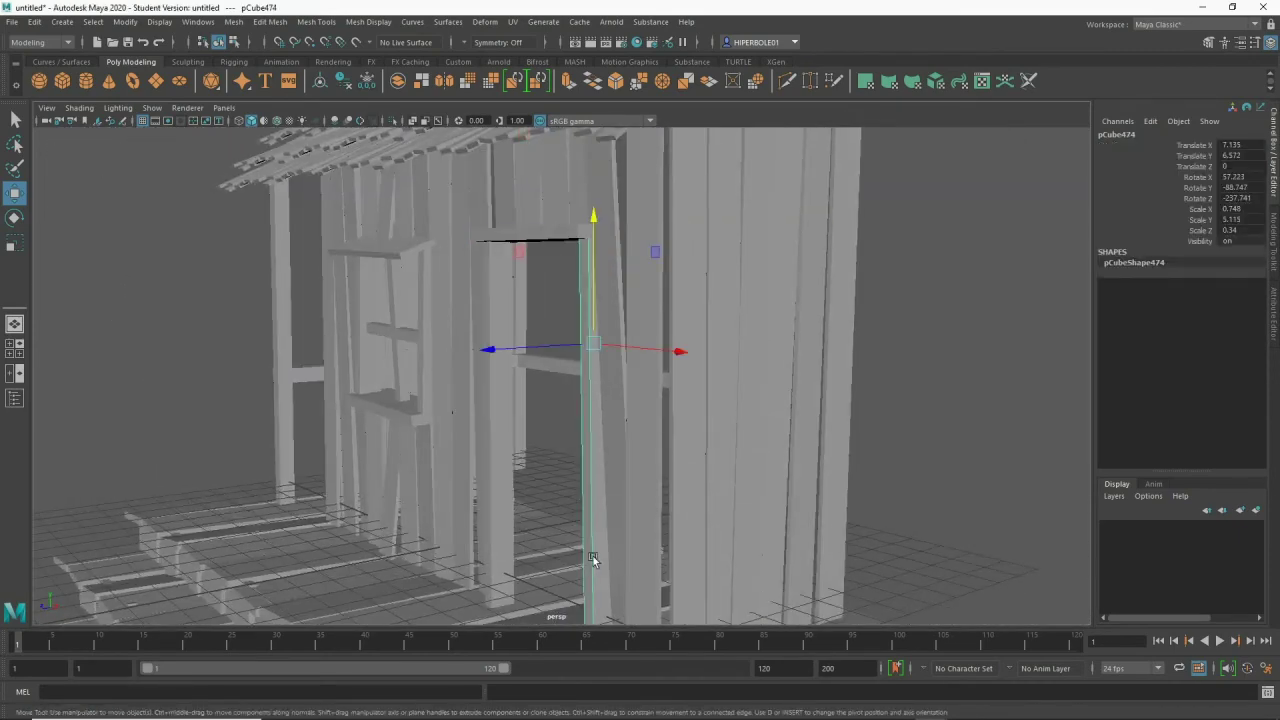
right_drag(590, 340, 548, 349)
mouse_move(548, 349)
alt+mouse_down()
mouse_move(651, 349)
mouse_move(689, 523)
alt+mouse_up()
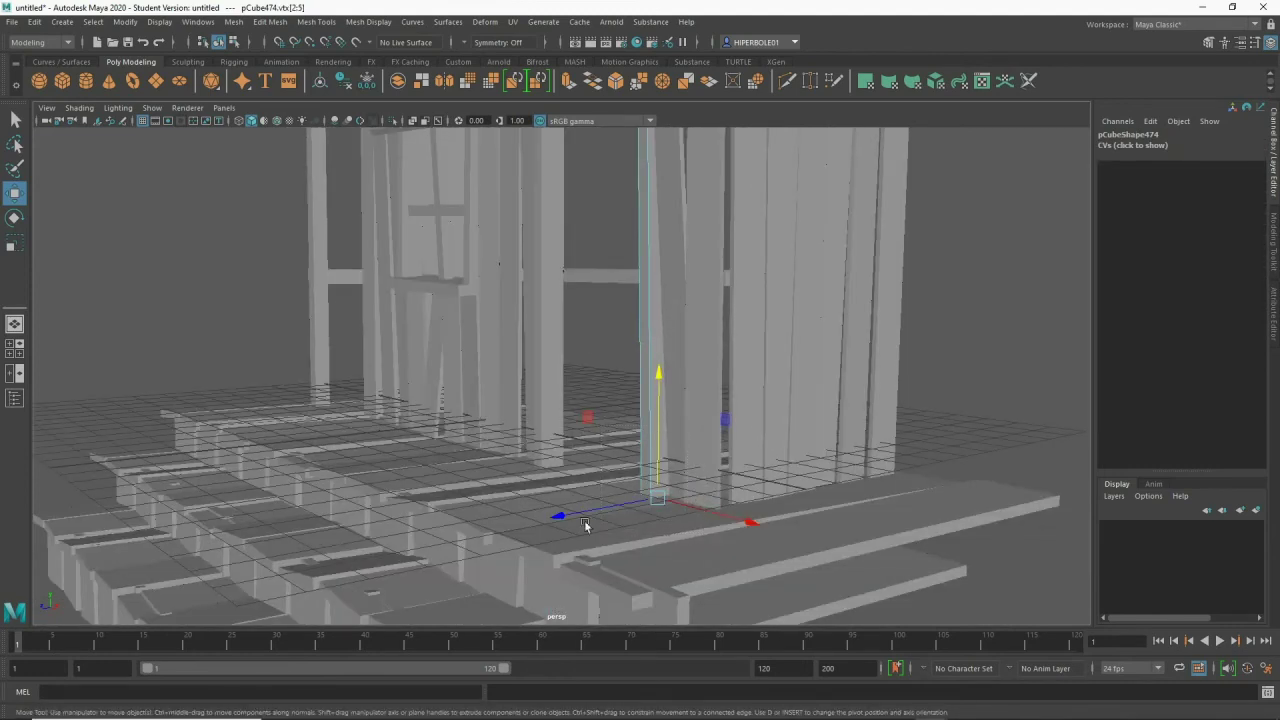
drag(585, 525, 571, 517)
mouse_move(635, 452)
alt+mouse_down()
mouse_move(706, 434)
mouse_move(691, 457)
mouse_move(705, 341)
alt+mouse_up()
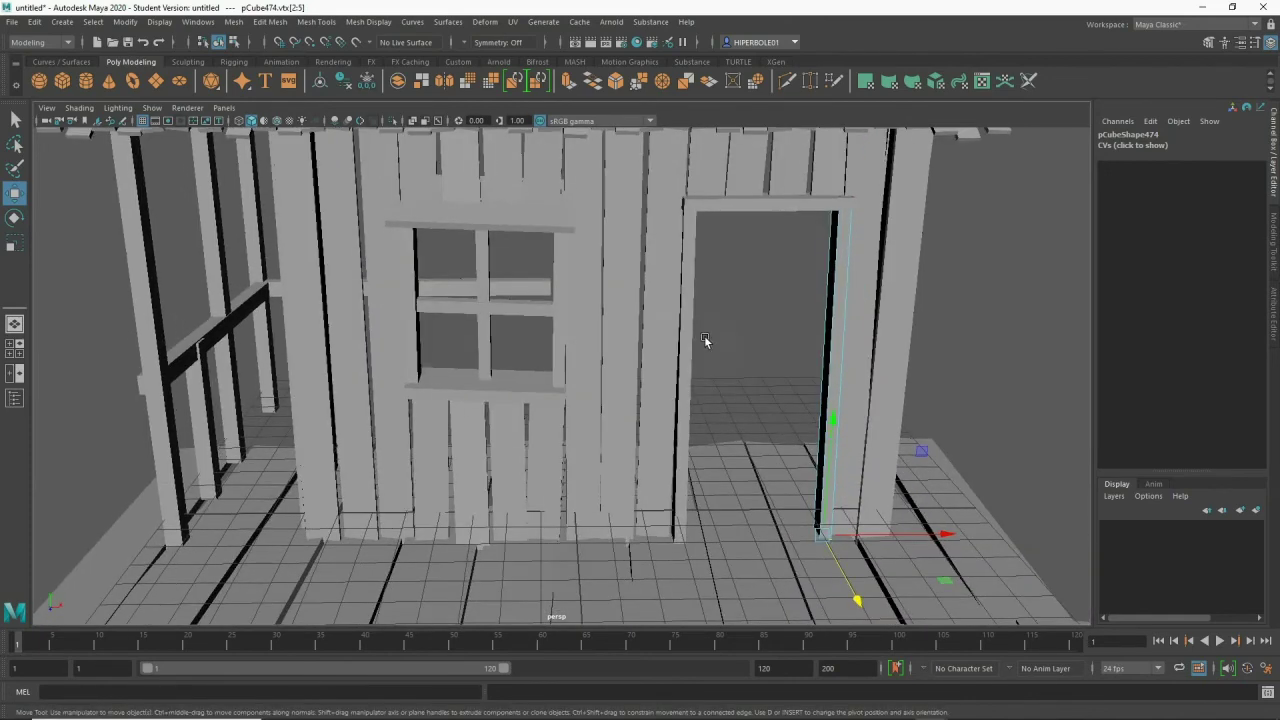
- Duplicate the wall board left of the door and slide the copy into the doorway
click(643, 355)
right_click(654, 267)
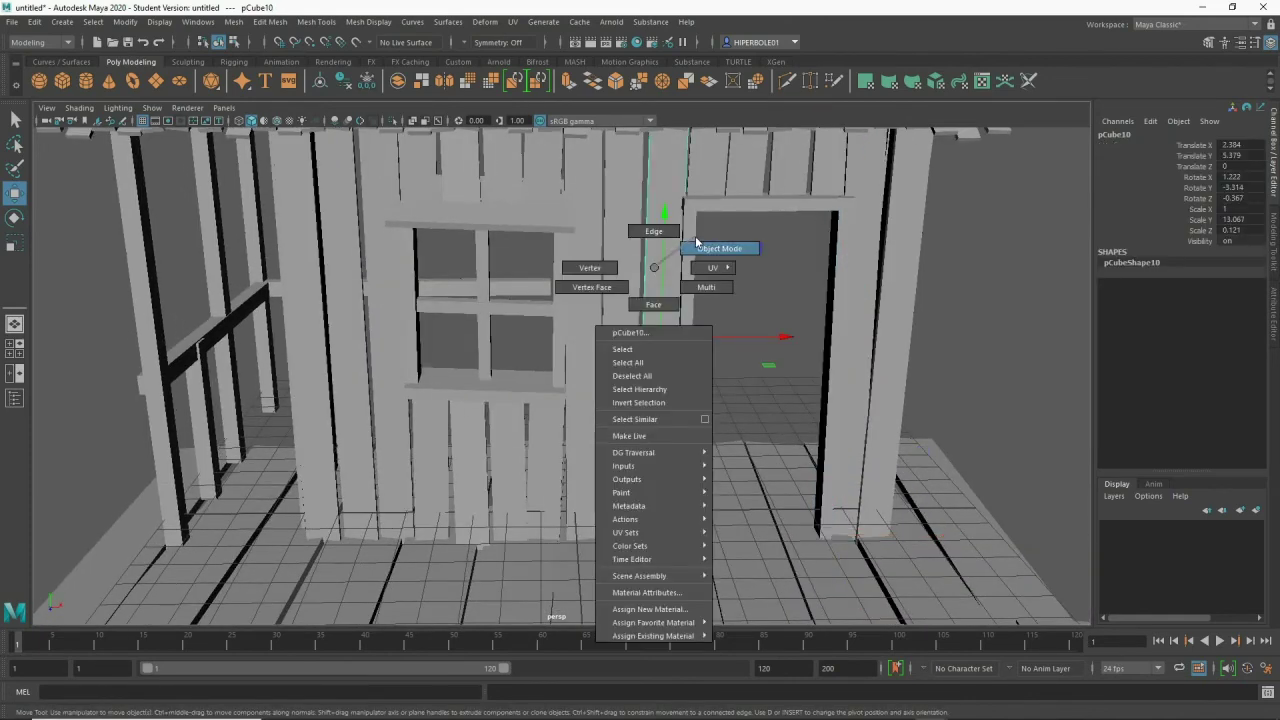
click(697, 243)
key(ctrl+d)
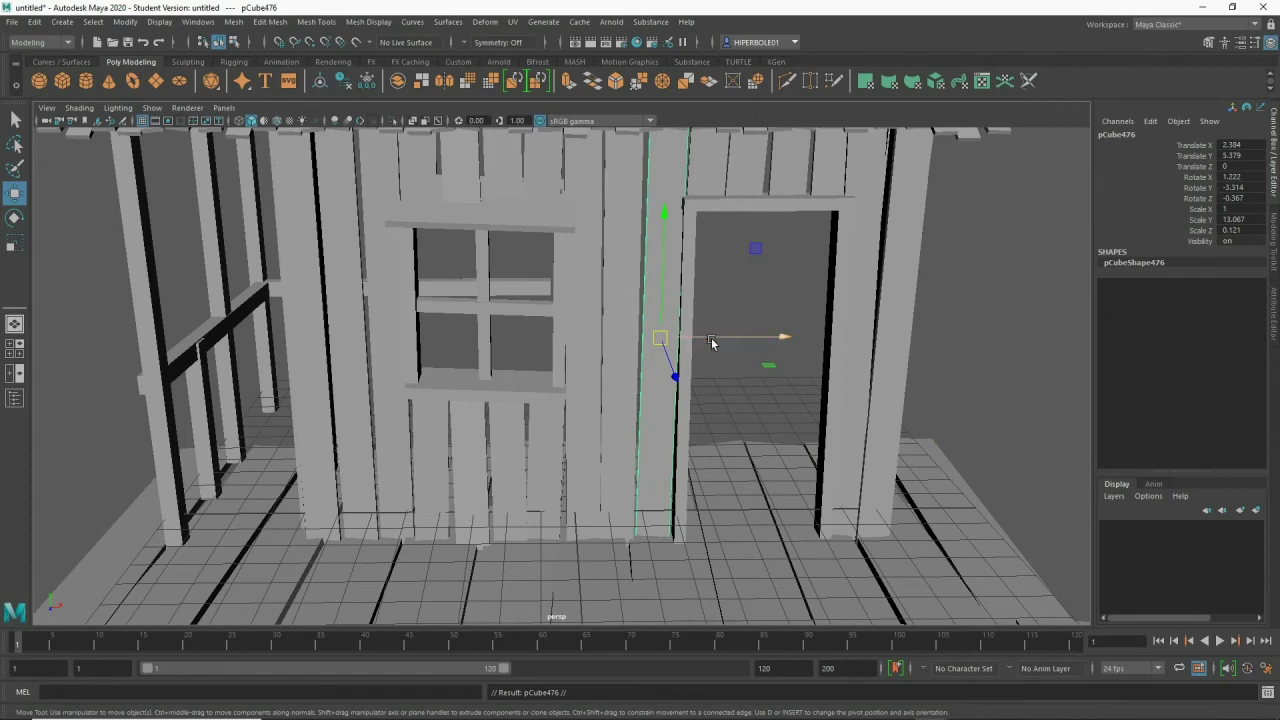
drag(713, 338, 767, 352)
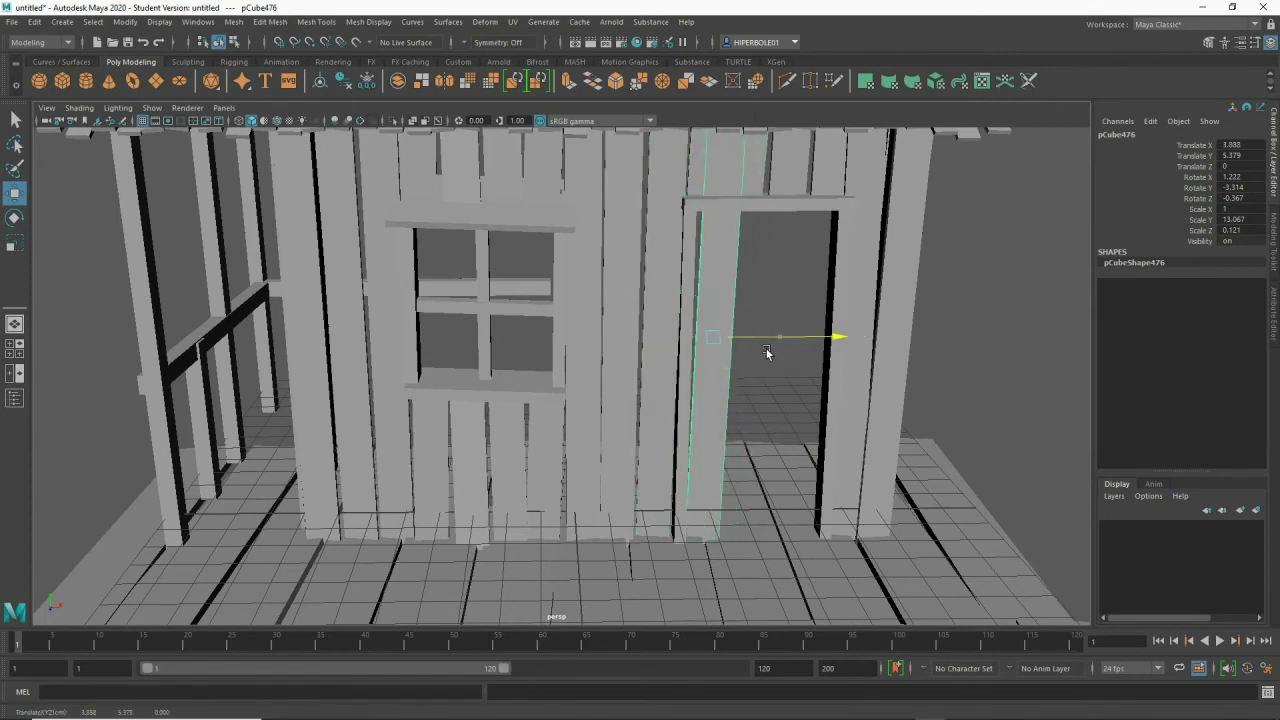
mouse_move(787, 350)
mouse_down()
mouse_move(921, 341)
mouse_move(816, 350)
mouse_up()
- Fit the first door board by adjusting its top vertices and shifting it slightly left
key(r)
scroll(760, 385, down, 3)
scroll(760, 385, down, 2)
mouse_move(695, 263)
right_down()
mouse_move(745, 248)
mouse_move(630, 263)
right_up()
mouse_move(760, 190)
alt+mouse_down()
mouse_move(713, 140)
mouse_move(702, 248)
alt+mouse_up()
key(w)
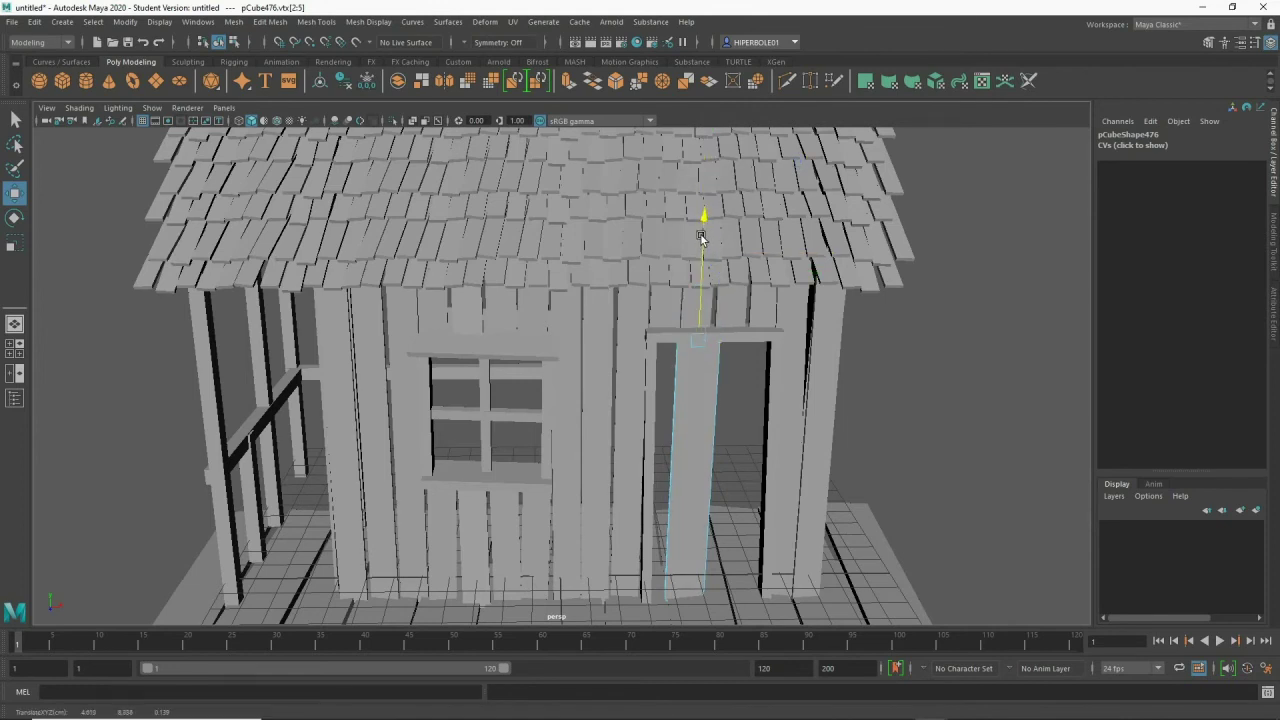
drag(797, 342, 785, 340)
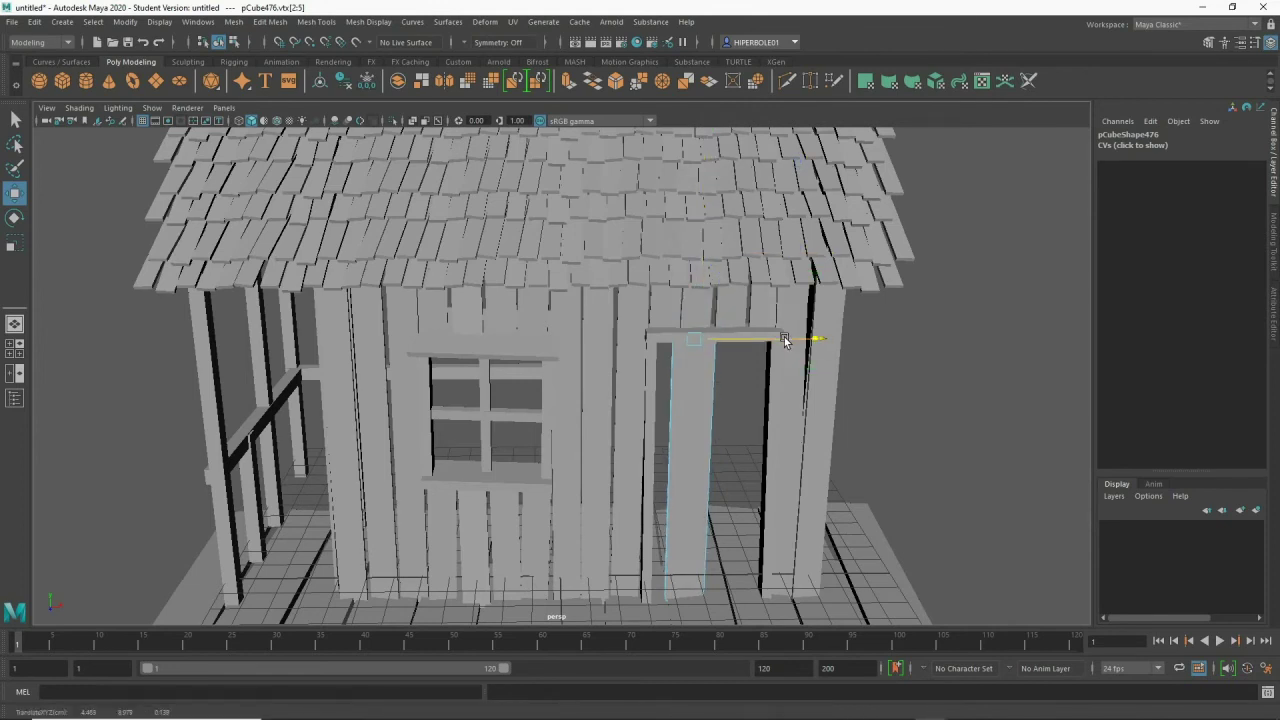
right_drag(681, 382, 748, 320)
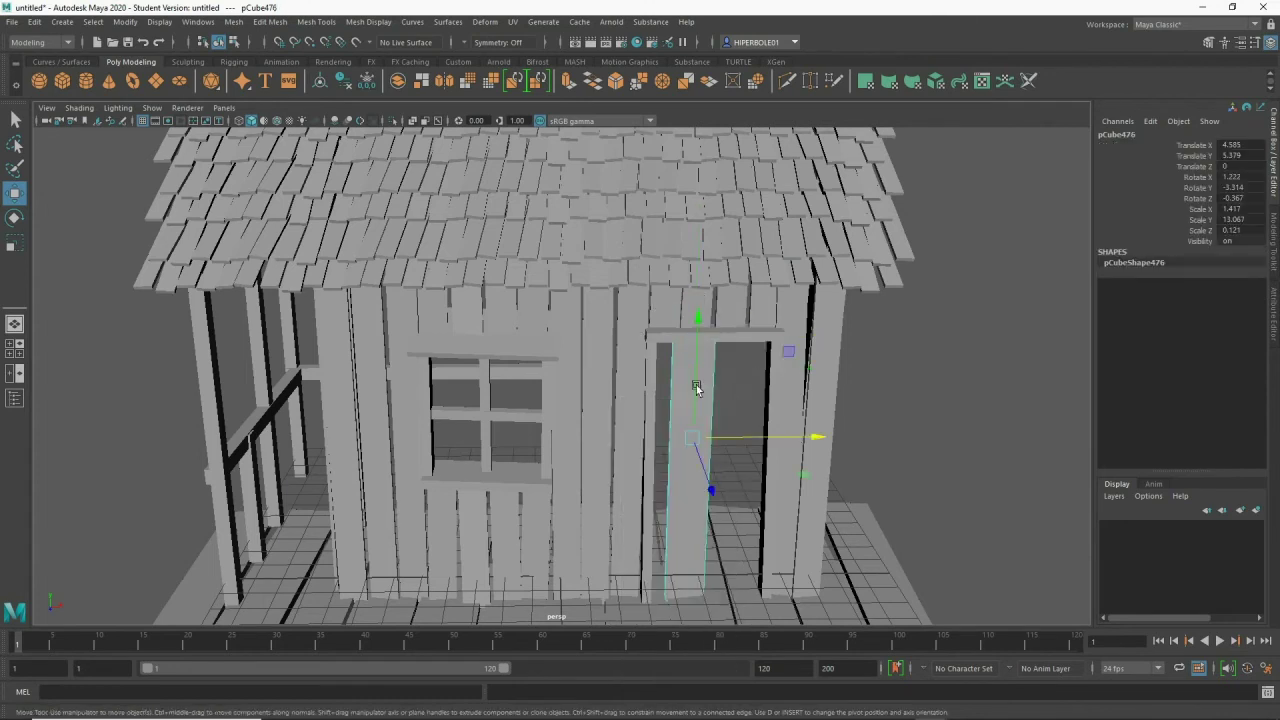
drag(749, 437, 736, 438)
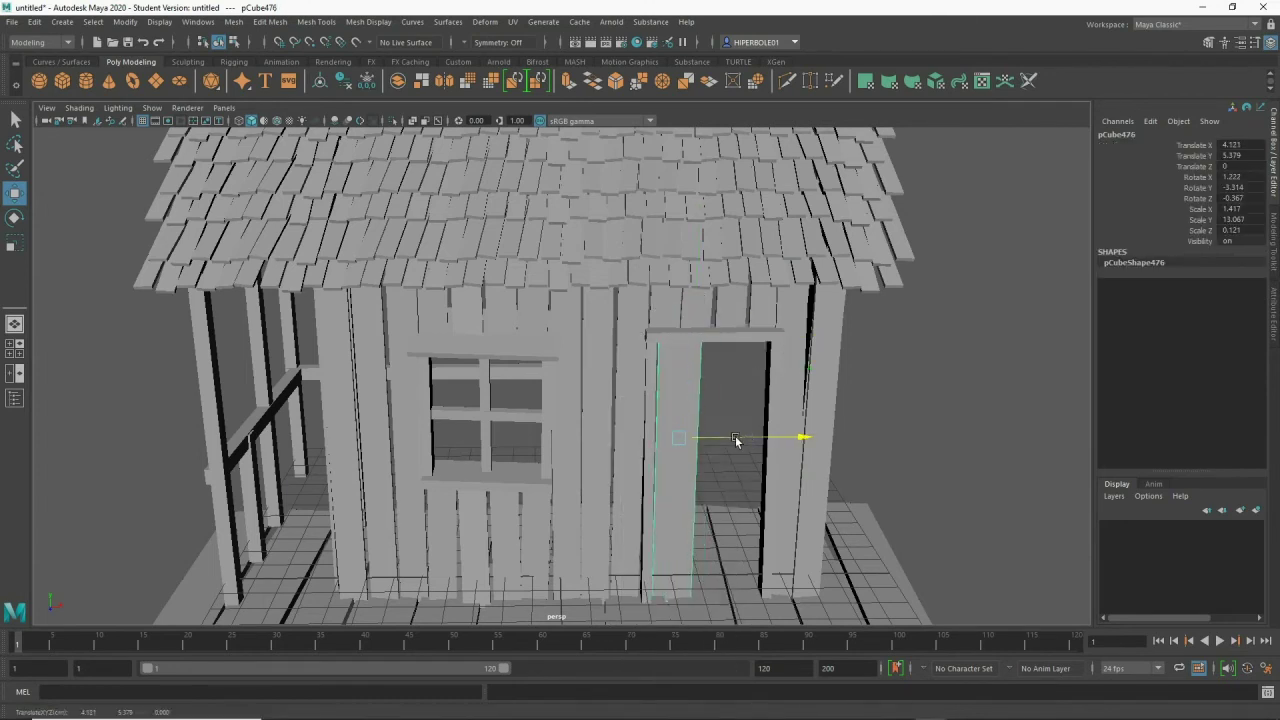
- Add a second door plank beside the first, tilted slightly
key(ctrl+d)
drag(736, 440, 782, 443)
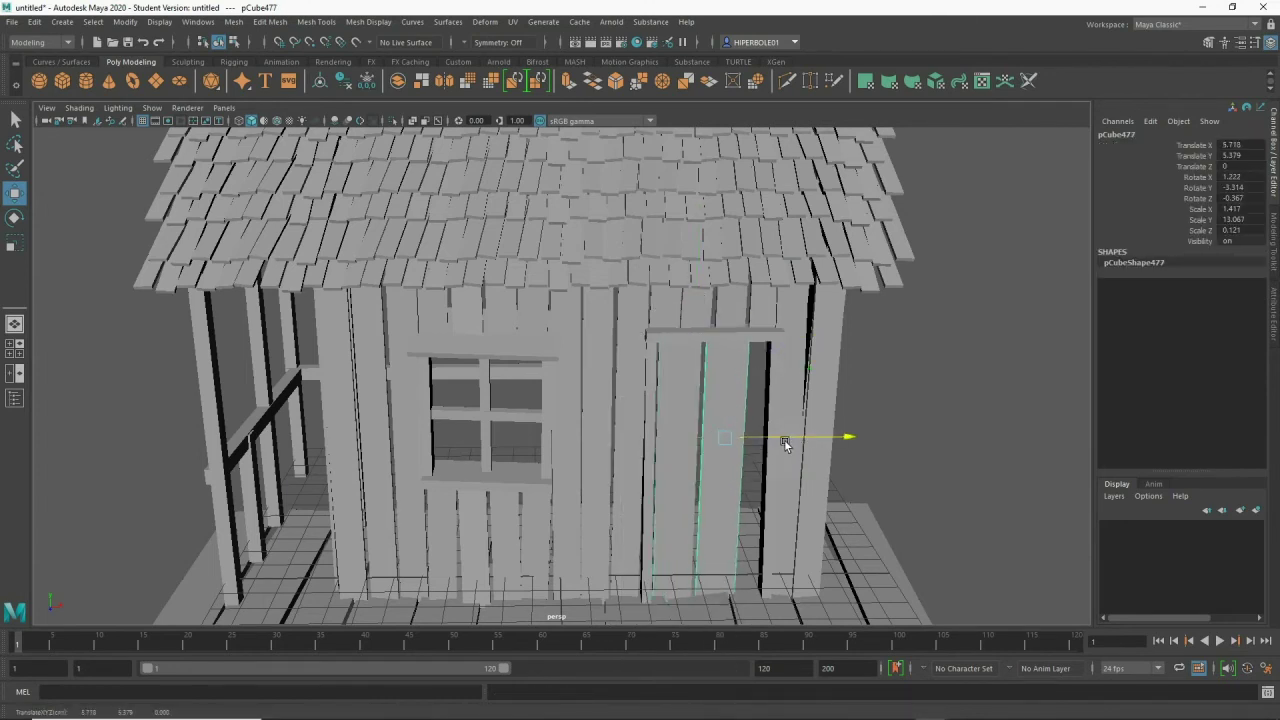
key(e)
drag(789, 483, 773, 486)
drag(731, 347, 718, 358)
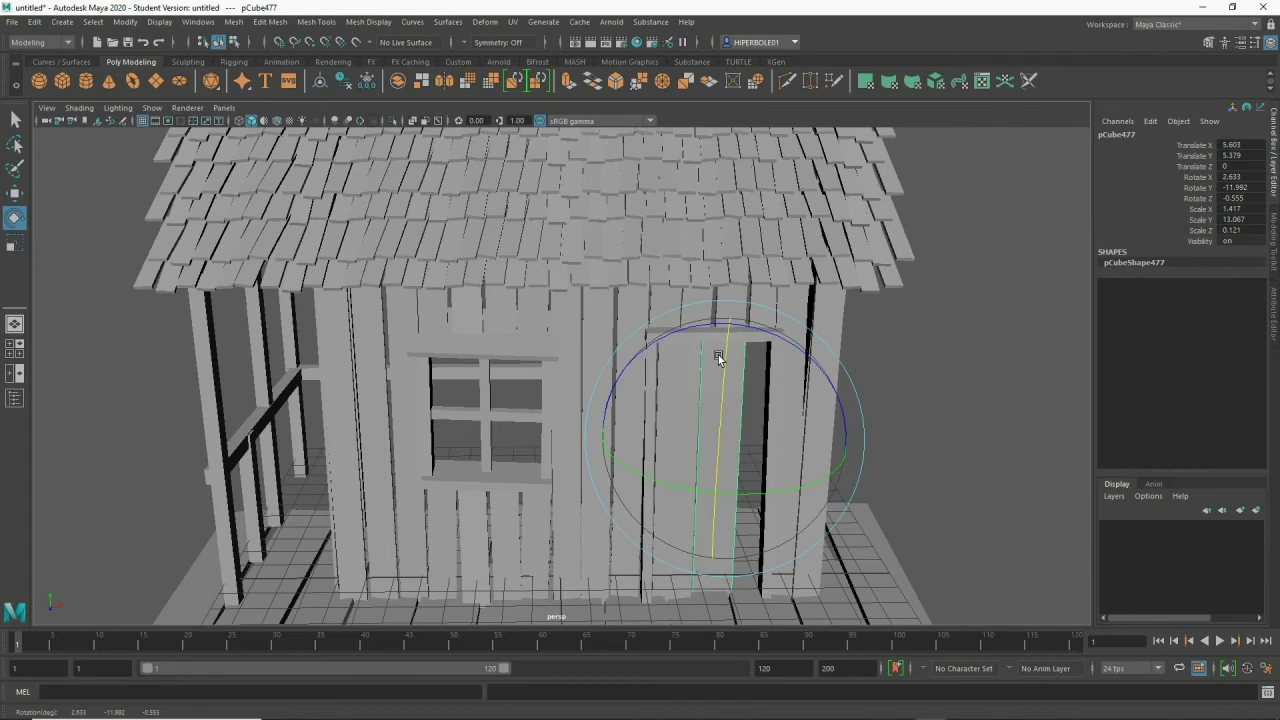
- Add a third plank further right and adjust its top and lower corner vertices
key(ctrl+d)
key(w)
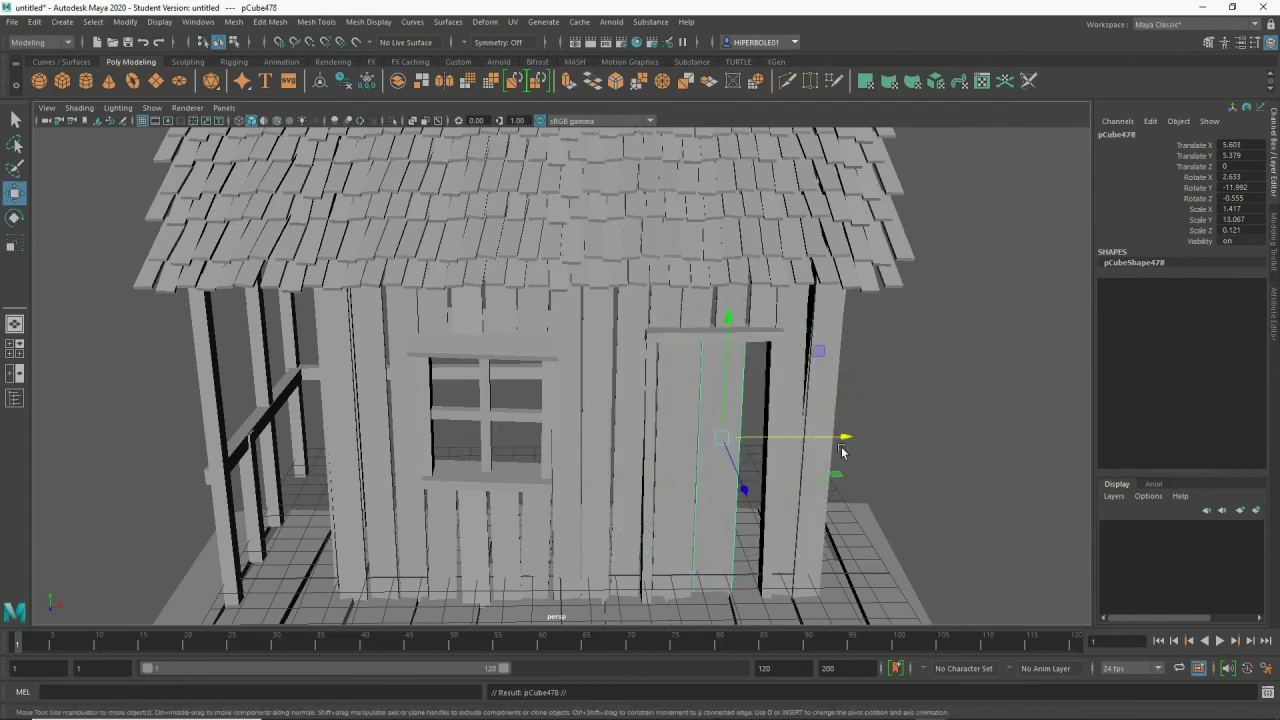
drag(846, 439, 880, 441)
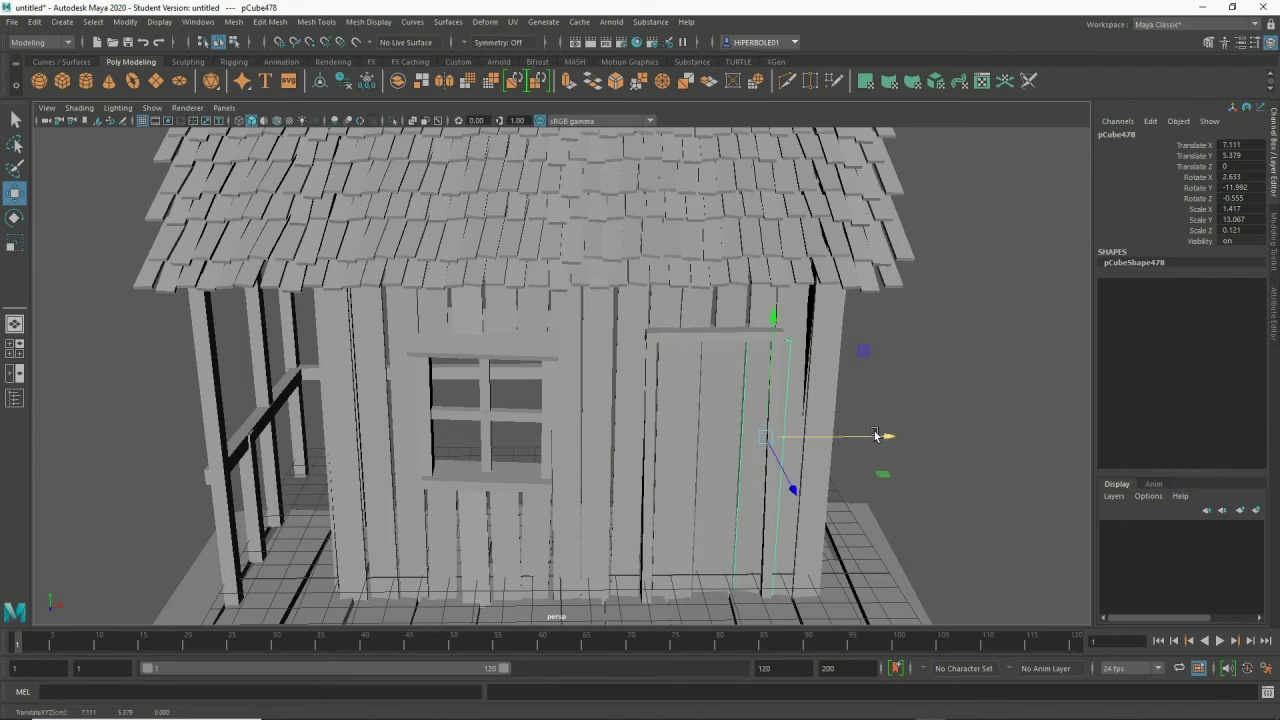
right_drag(781, 392, 686, 343)
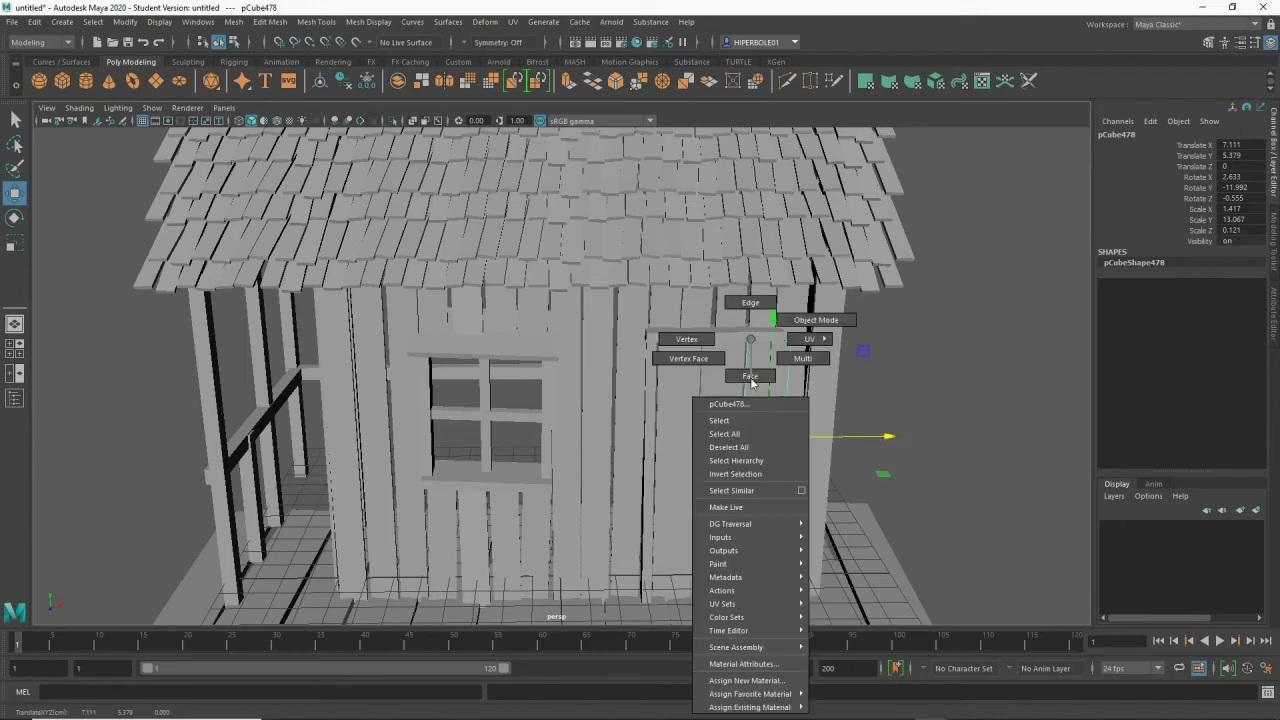
drag(878, 296, 790, 381)
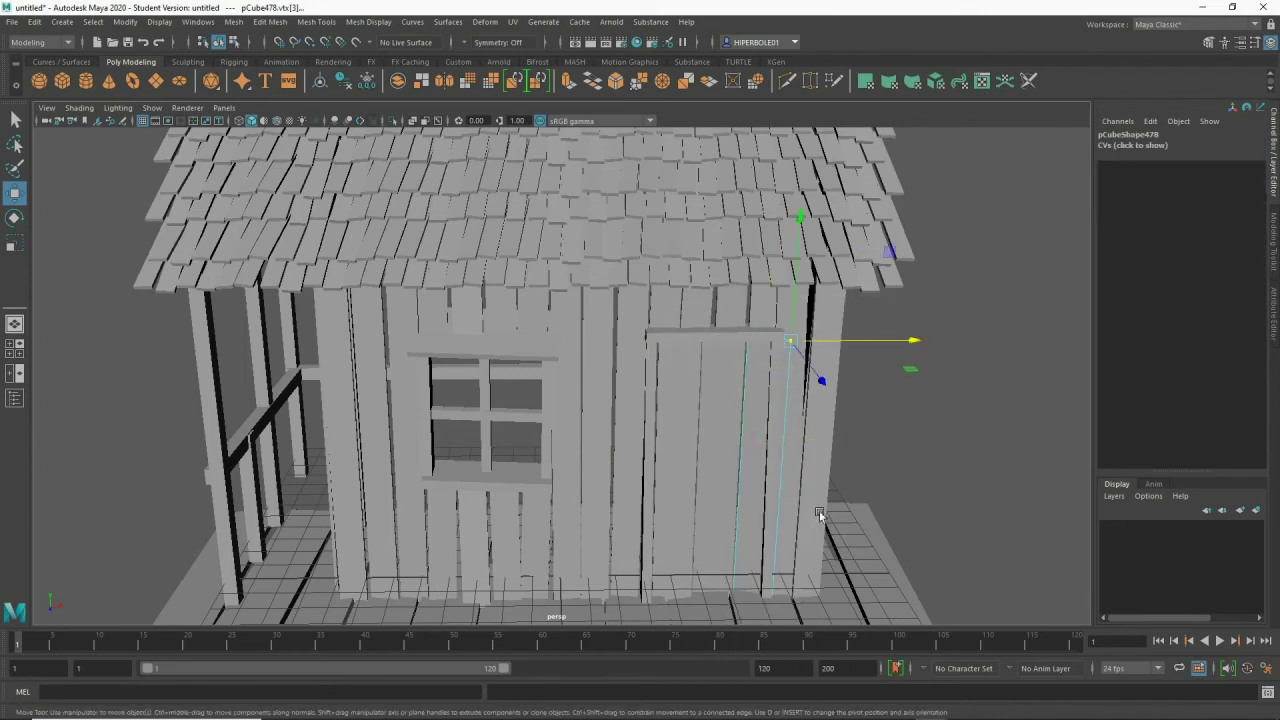
drag(845, 548, 757, 630)
drag(906, 476, 883, 488)
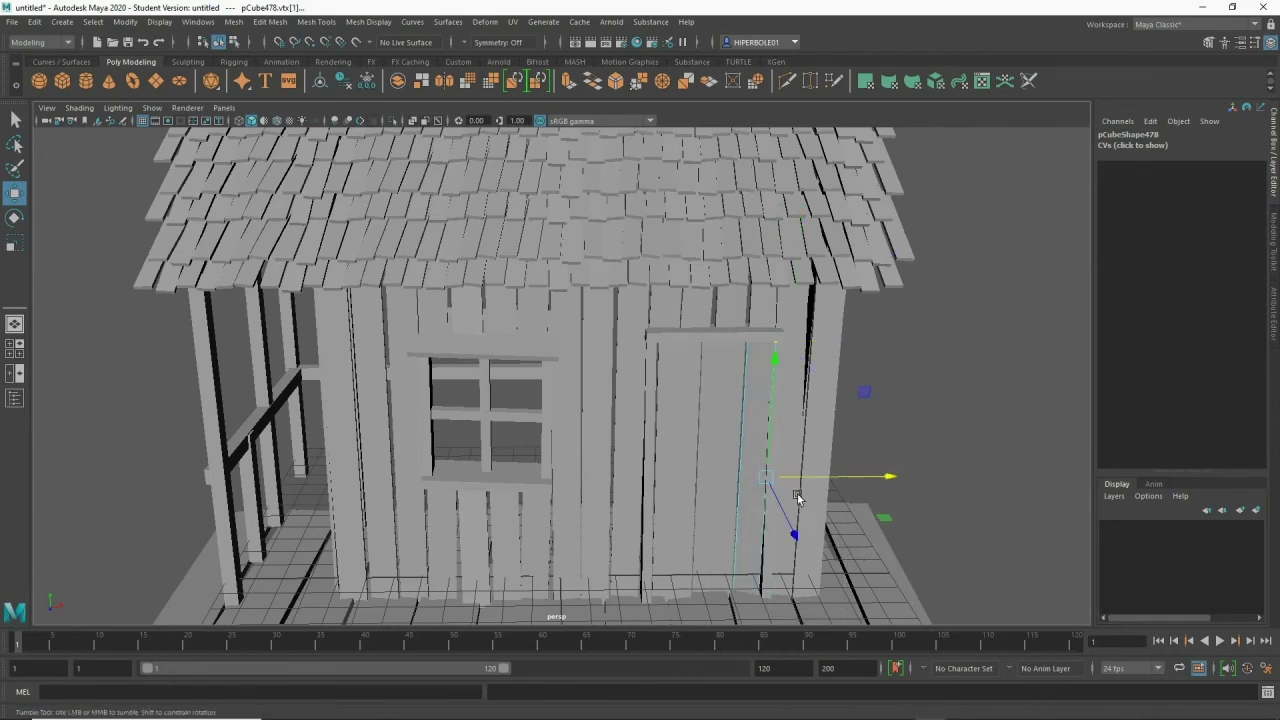
- Reduce the third plank's tilt and nudge it slightly left along X
mouse_move(789, 528)
alt+mouse_down()
mouse_move(847, 497)
mouse_move(812, 503)
mouse_move(720, 418)
alt+mouse_up()
right_drag(695, 340, 758, 312)
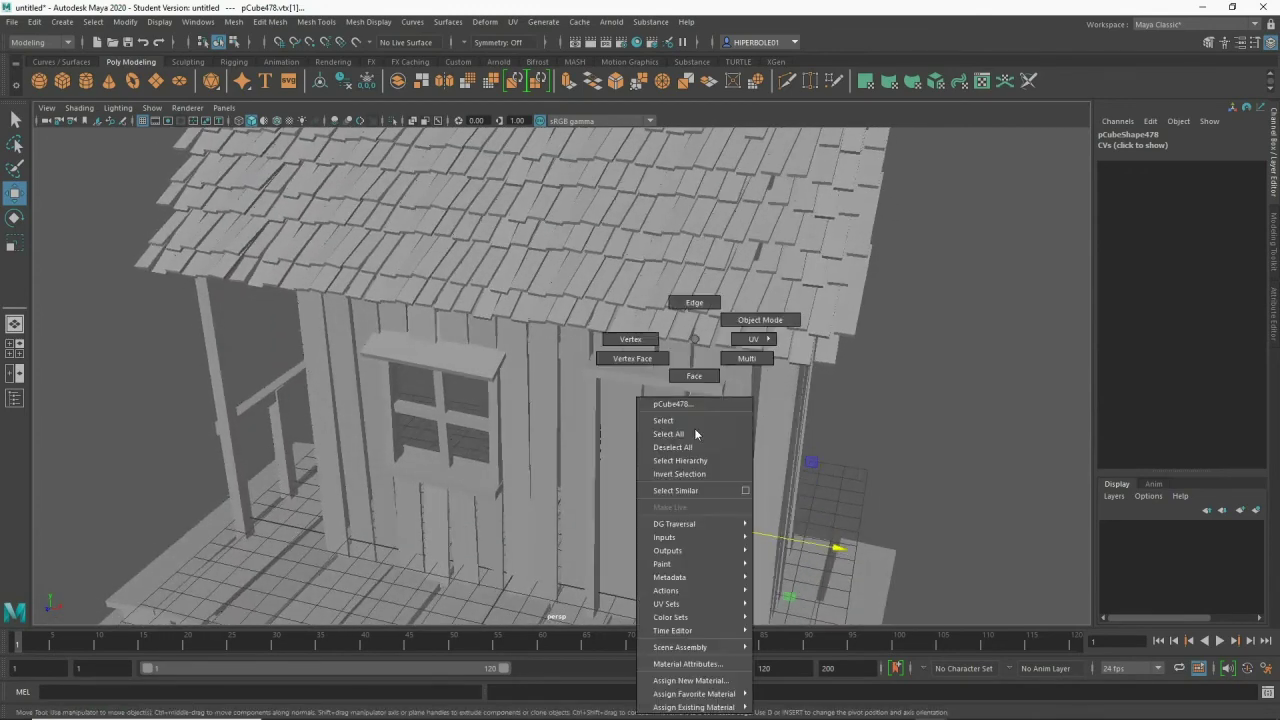
key(e)
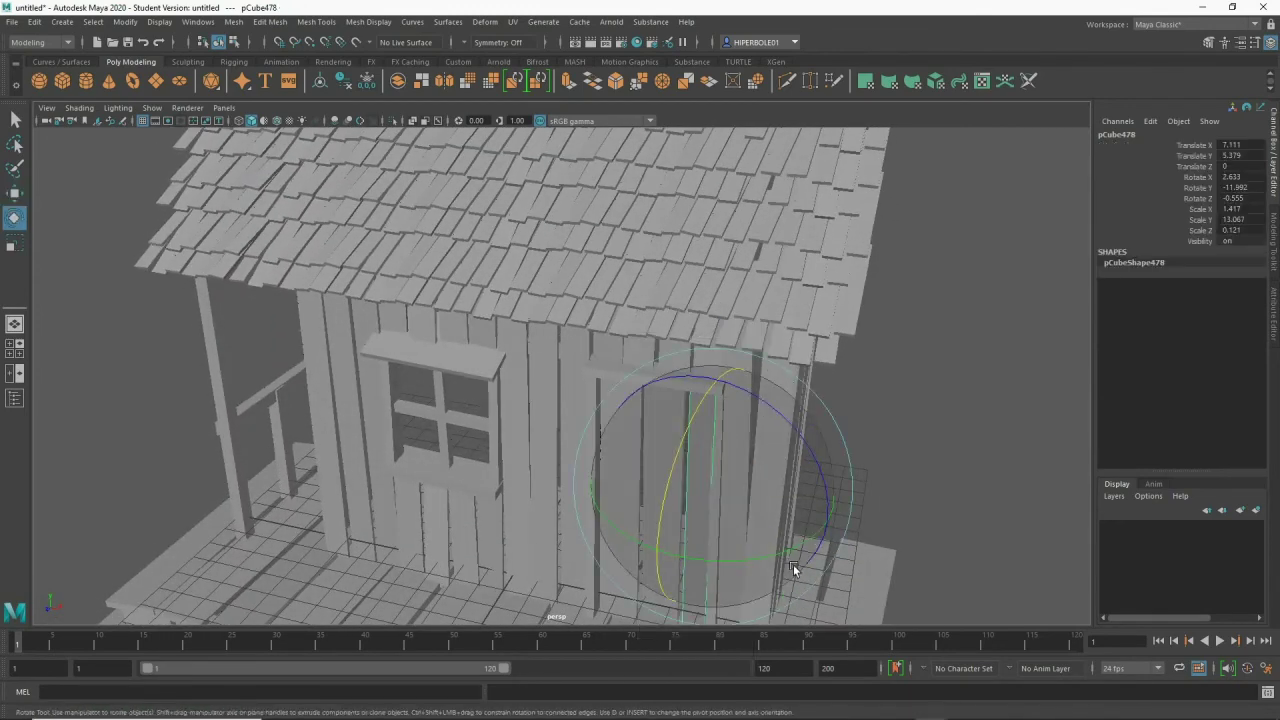
mouse_move(769, 558)
mouse_down()
mouse_move(793, 541)
mouse_move(709, 460)
mouse_move(697, 473)
mouse_up()
key(w)
drag(886, 419, 883, 414)
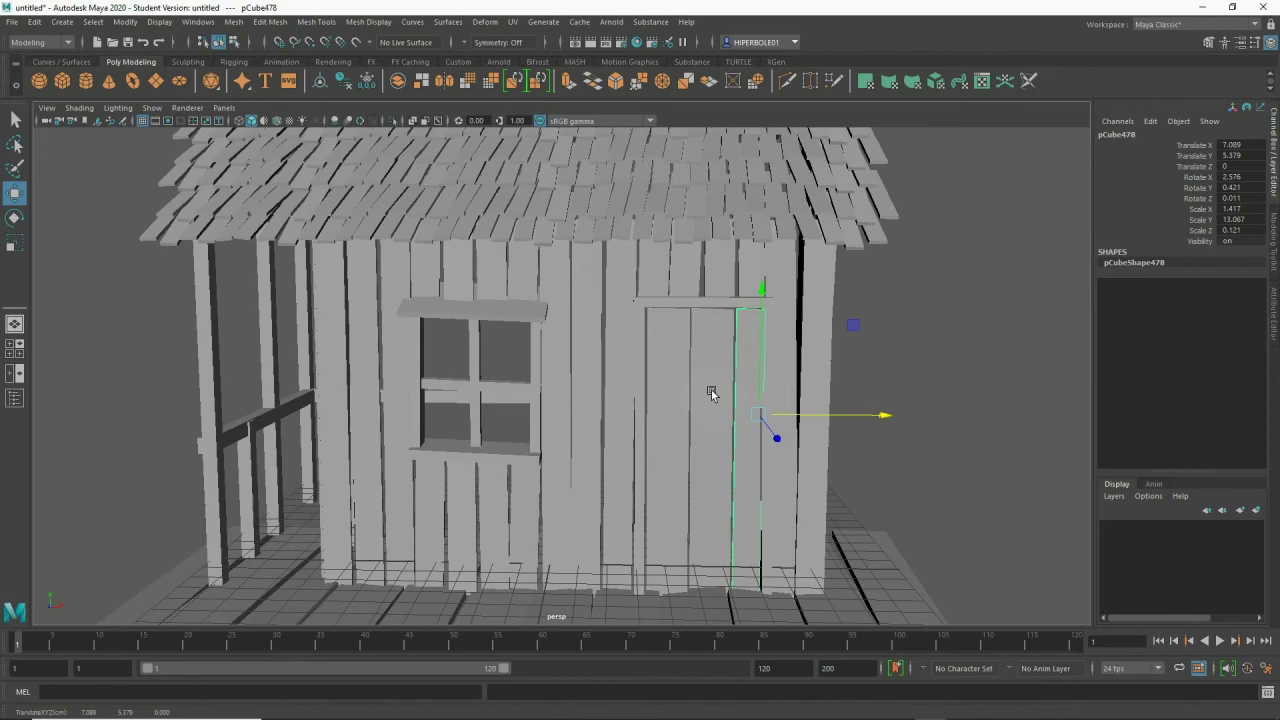
- Select all door planks and combine them with Mesh > Combine
click(671, 403)
click(236, 22)
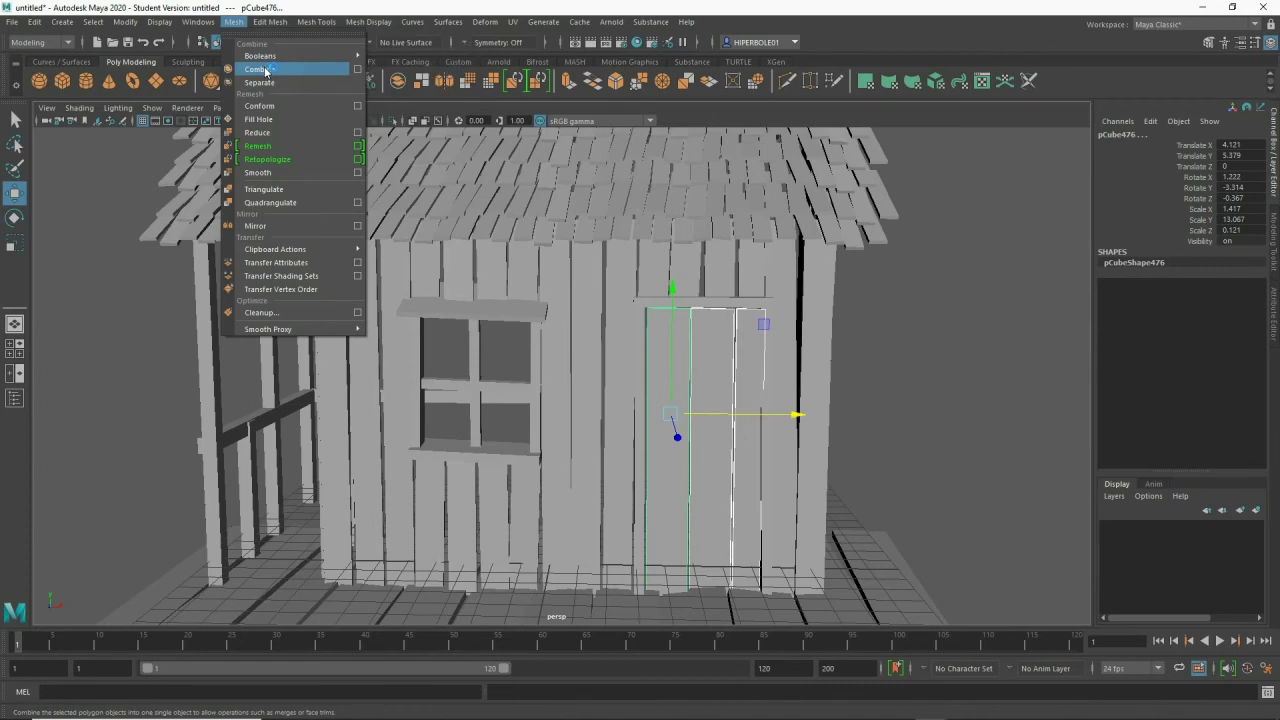
click(258, 69)
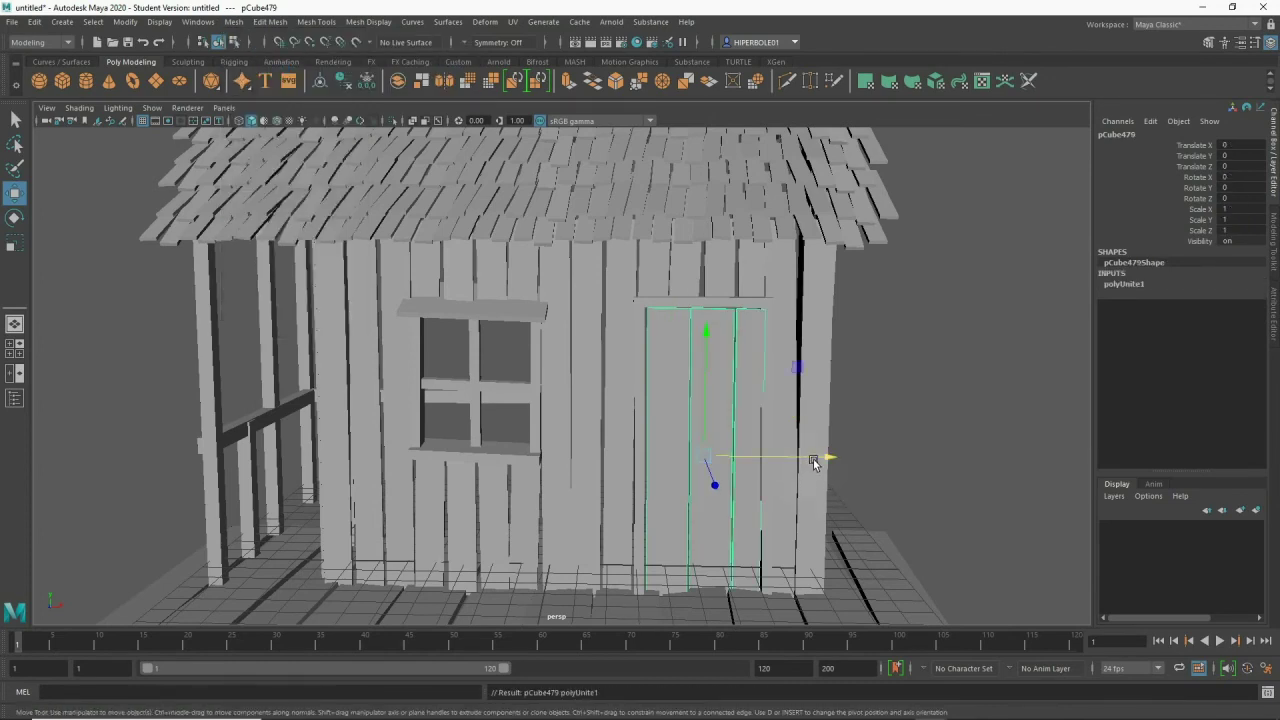
- Scale the combined door narrower along X
key(r)
drag(823, 457, 794, 457)
key(w)
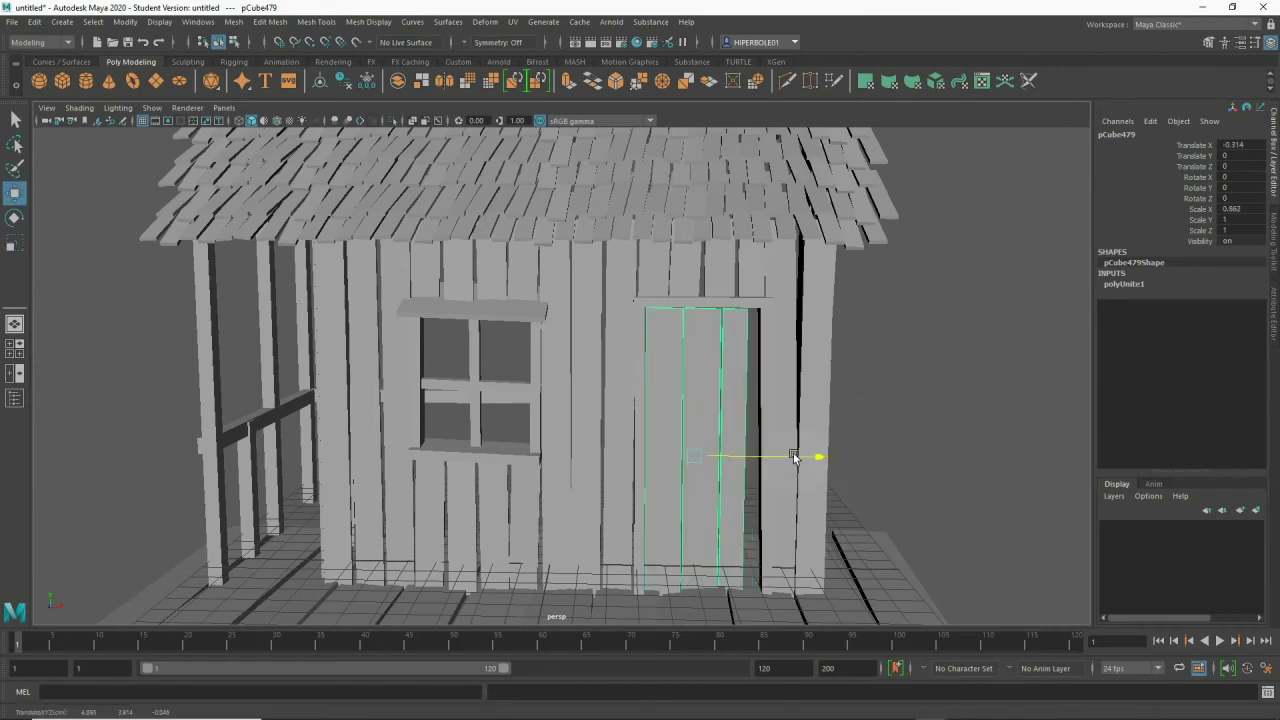
- Push the door's right-edge vertices out to fill the opening, then select the window sill plank
right_click(733, 338)
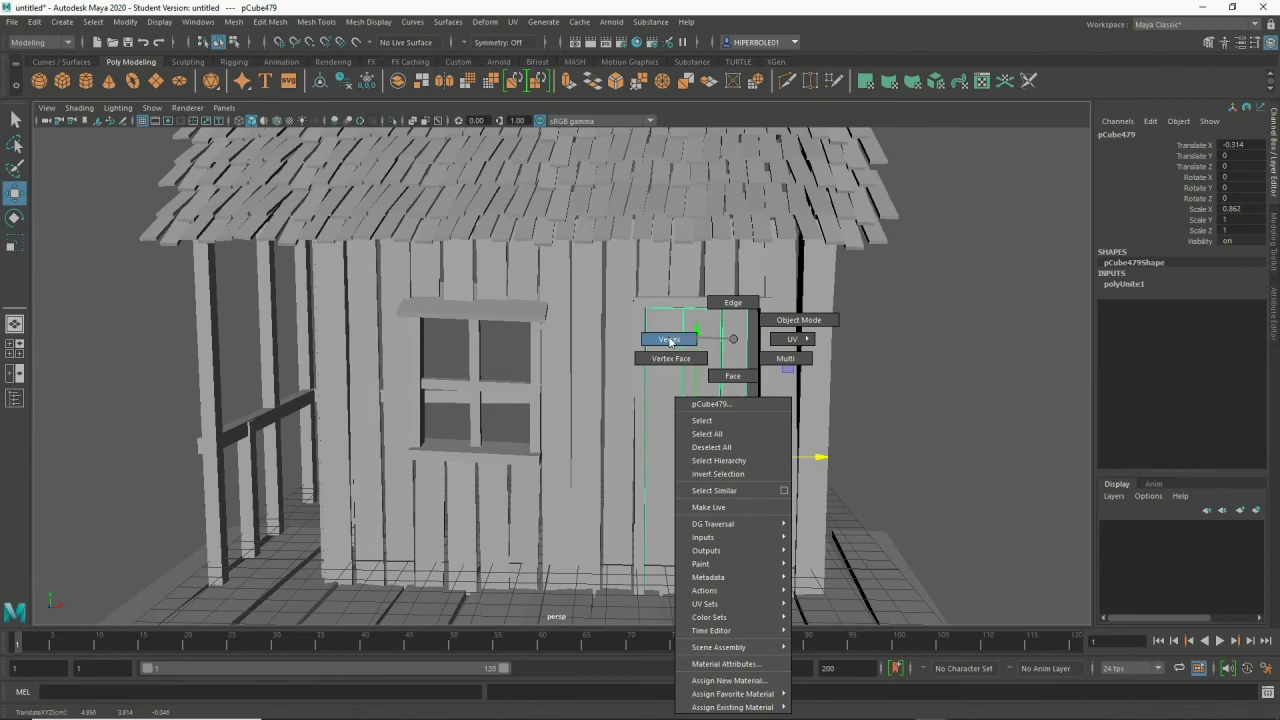
click(669, 340)
drag(720, 329, 775, 295)
mouse_move(786, 524)
mouse_down()
mouse_move(731, 597)
mouse_move(757, 577)
mouse_up()
mouse_move(820, 446)
mouse_down()
mouse_move(834, 462)
mouse_move(748, 492)
mouse_move(601, 340)
mouse_up()
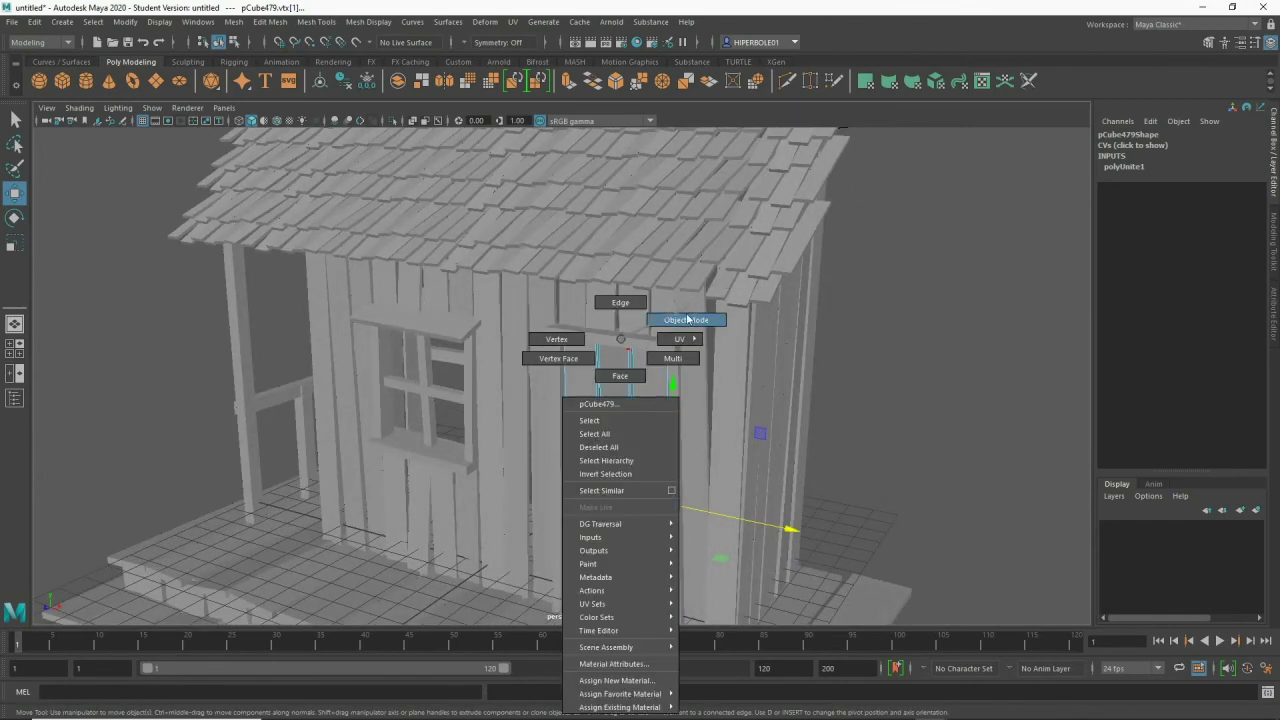
right_drag(606, 381, 684, 316)
alt+drag(663, 449, 689, 443)
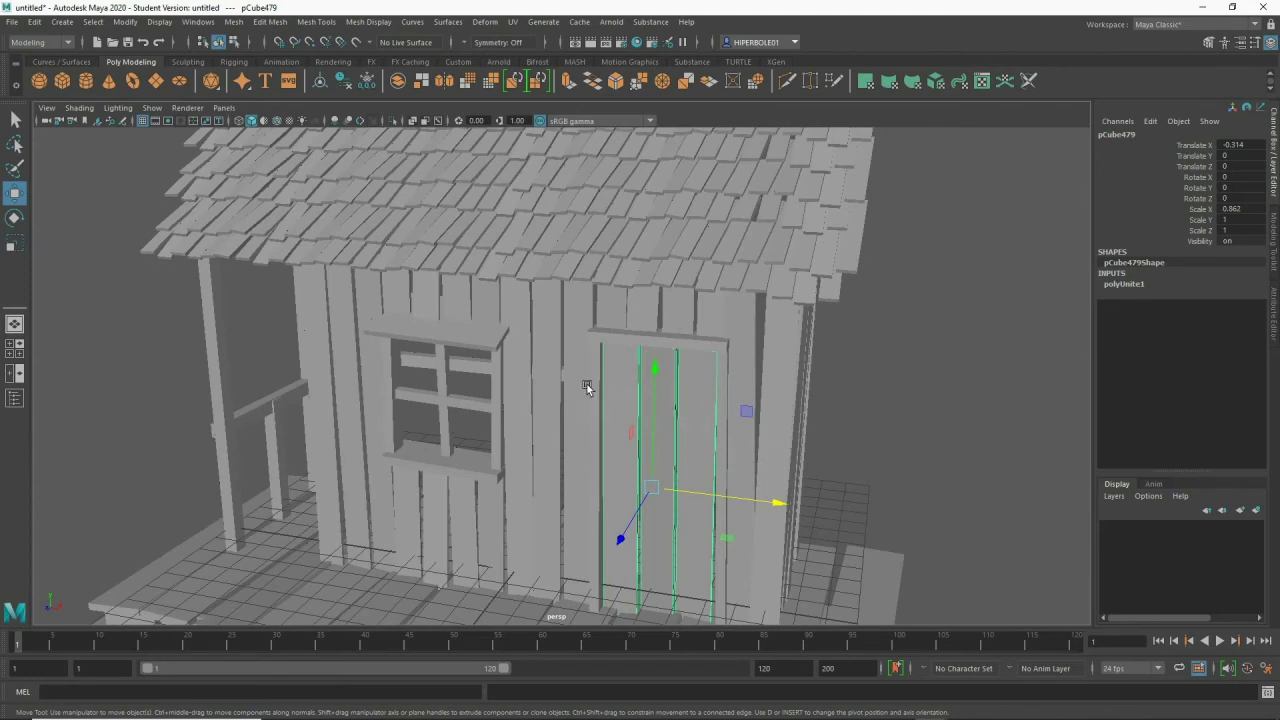
click(476, 471)
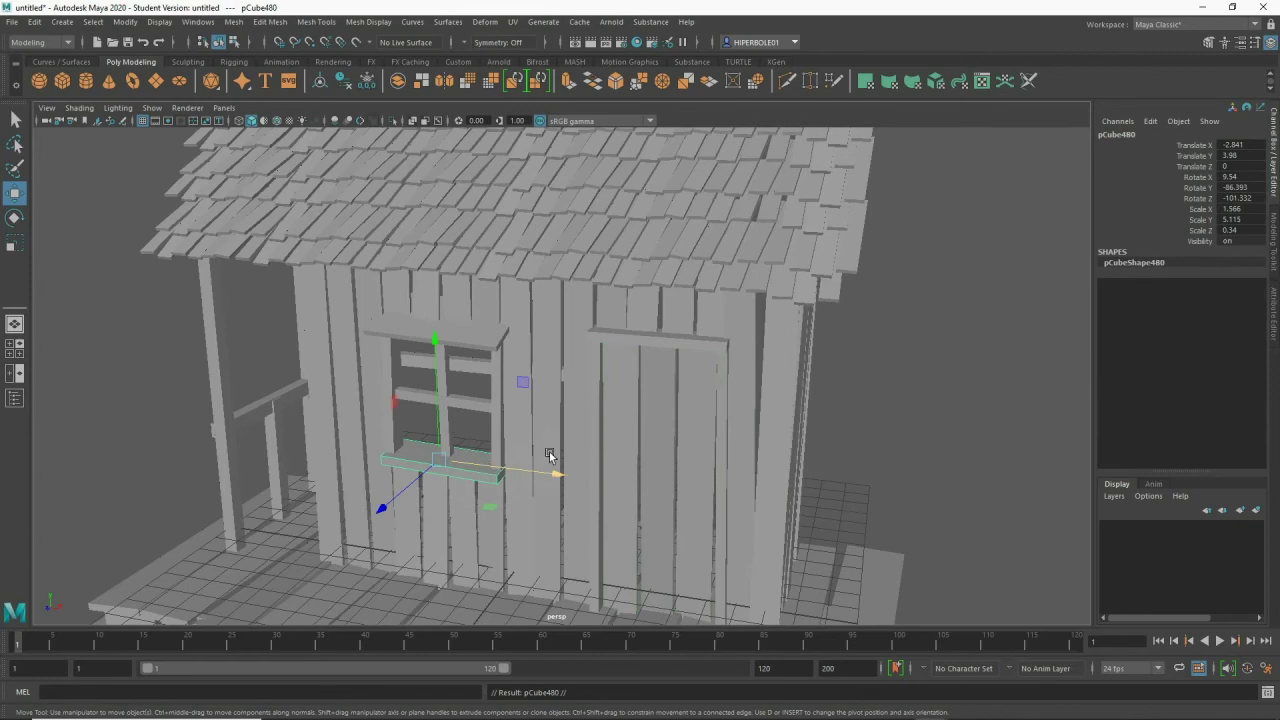
- Move the sill plank onto the door, rescale it into a crossbar, and raise it to the upper door
drag(539, 474, 765, 497)
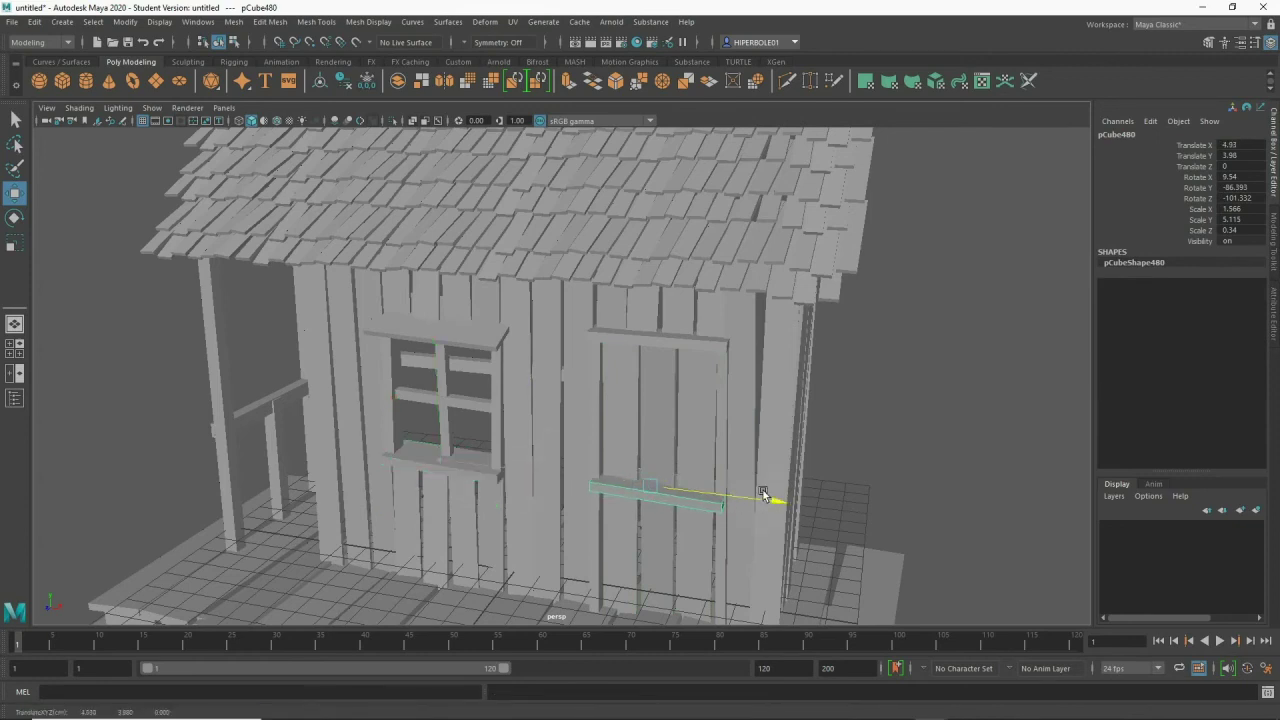
key(r)
mouse_move(771, 503)
mouse_down()
mouse_move(758, 502)
mouse_move(771, 503)
mouse_up()
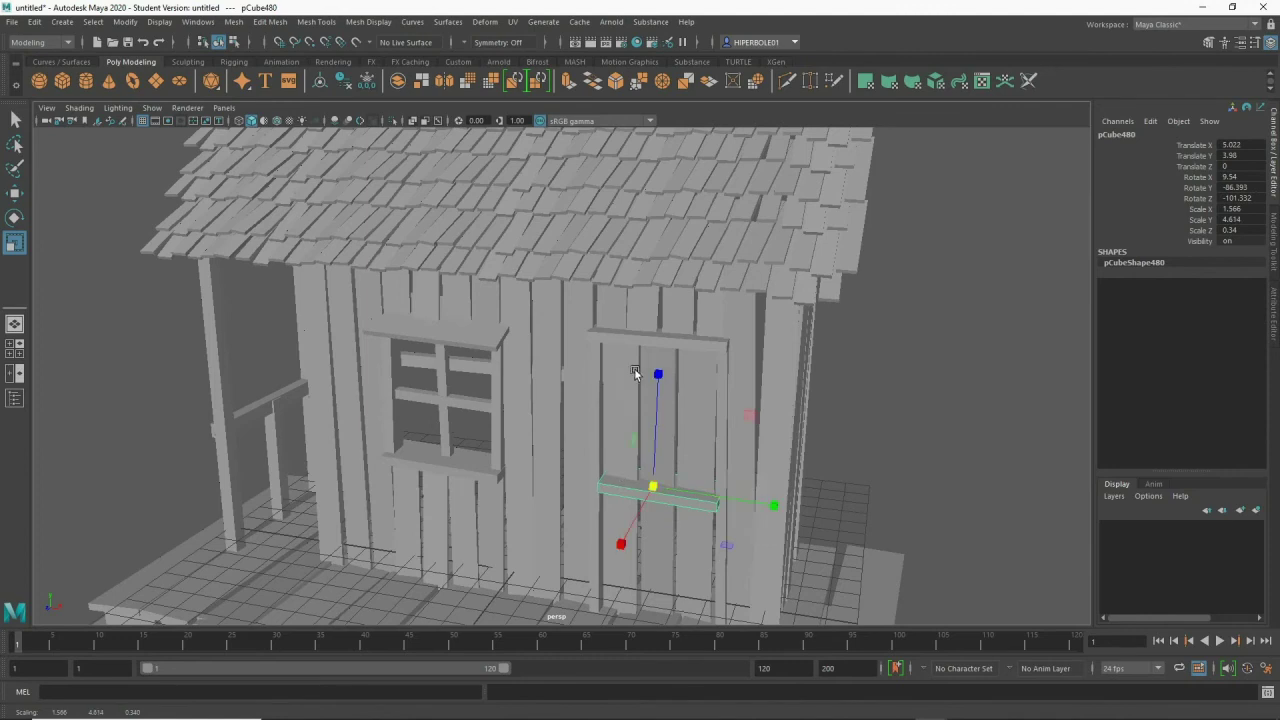
drag(657, 371, 652, 138)
drag(614, 550, 649, 485)
key(w)
drag(657, 400, 657, 324)
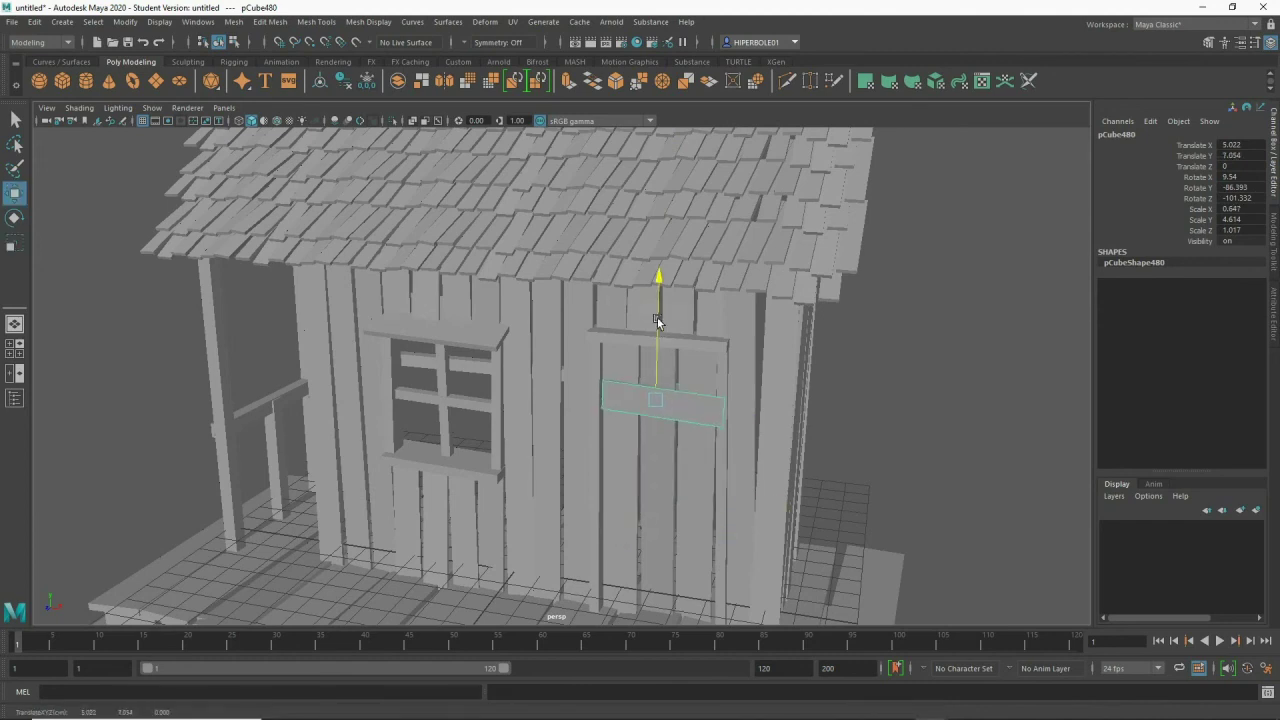
- Adjust the crossbar's right-end vertices, then duplicate it down near the door's bottom
right_click(655, 405)
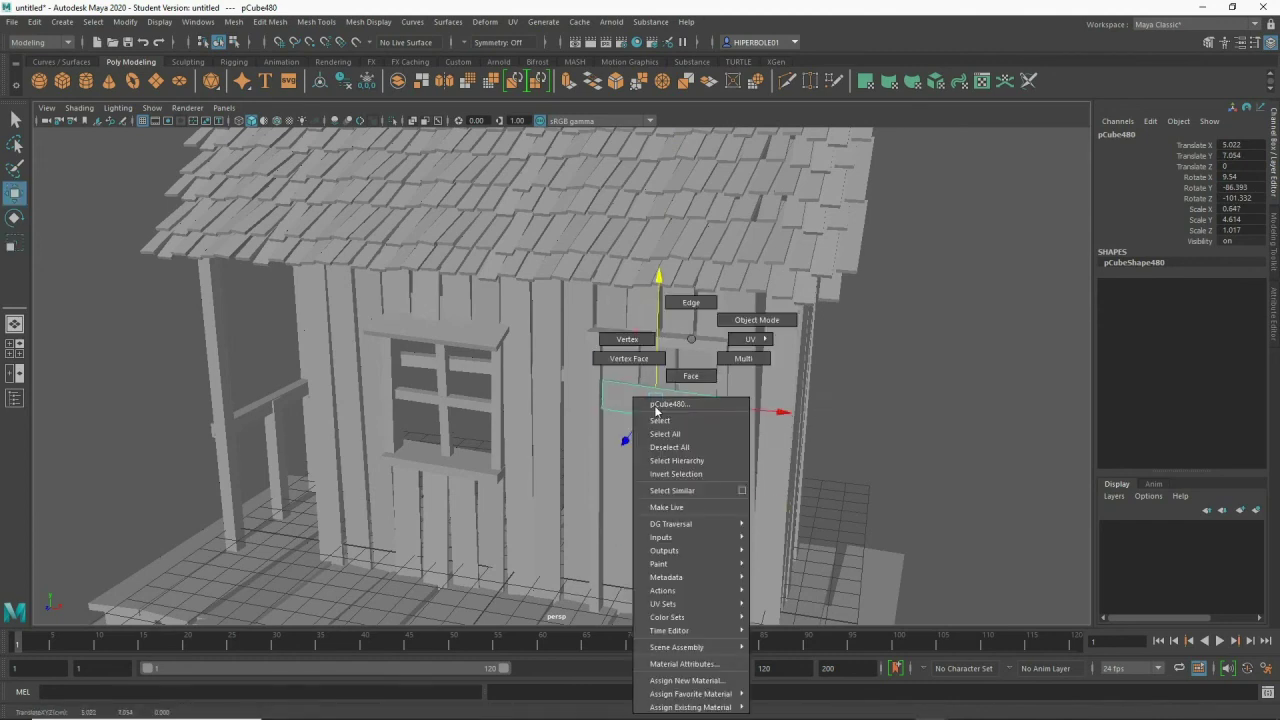
click(614, 333)
mouse_move(686, 457)
mouse_down()
mouse_move(770, 386)
mouse_move(761, 415)
mouse_up()
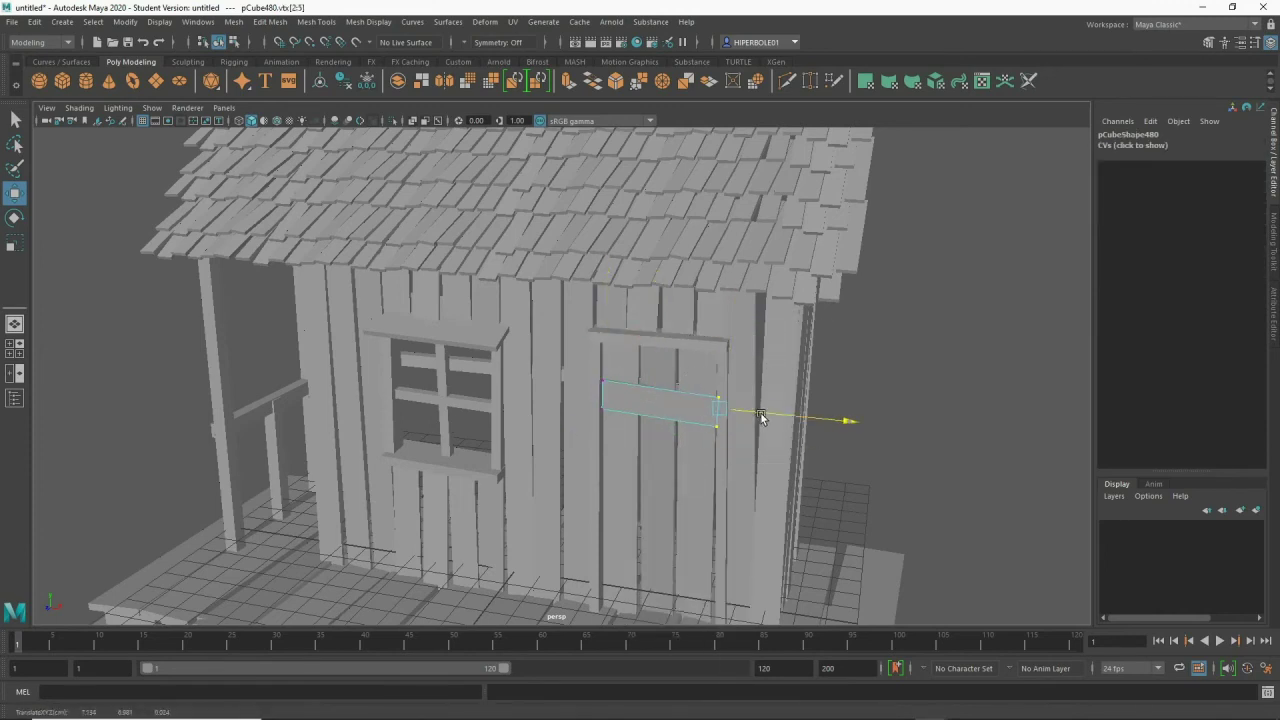
right_click(625, 340)
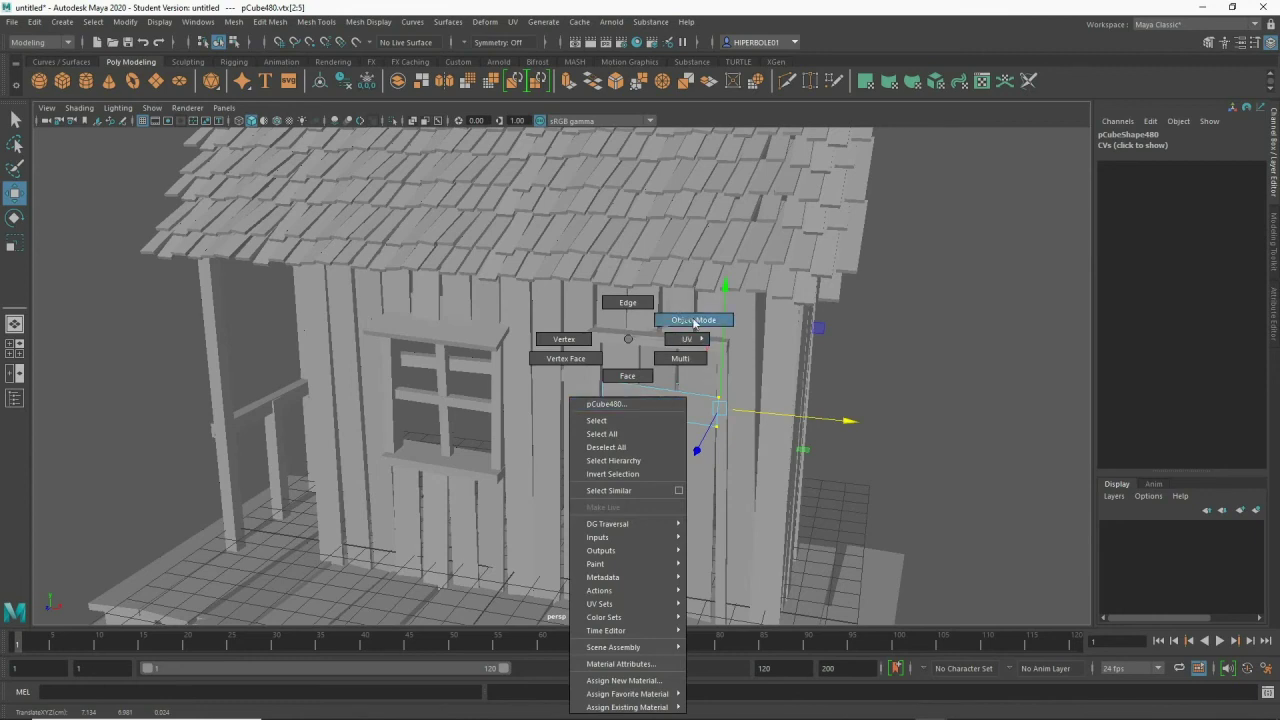
click(690, 320)
key(ctrl+d)
drag(663, 318, 656, 479)
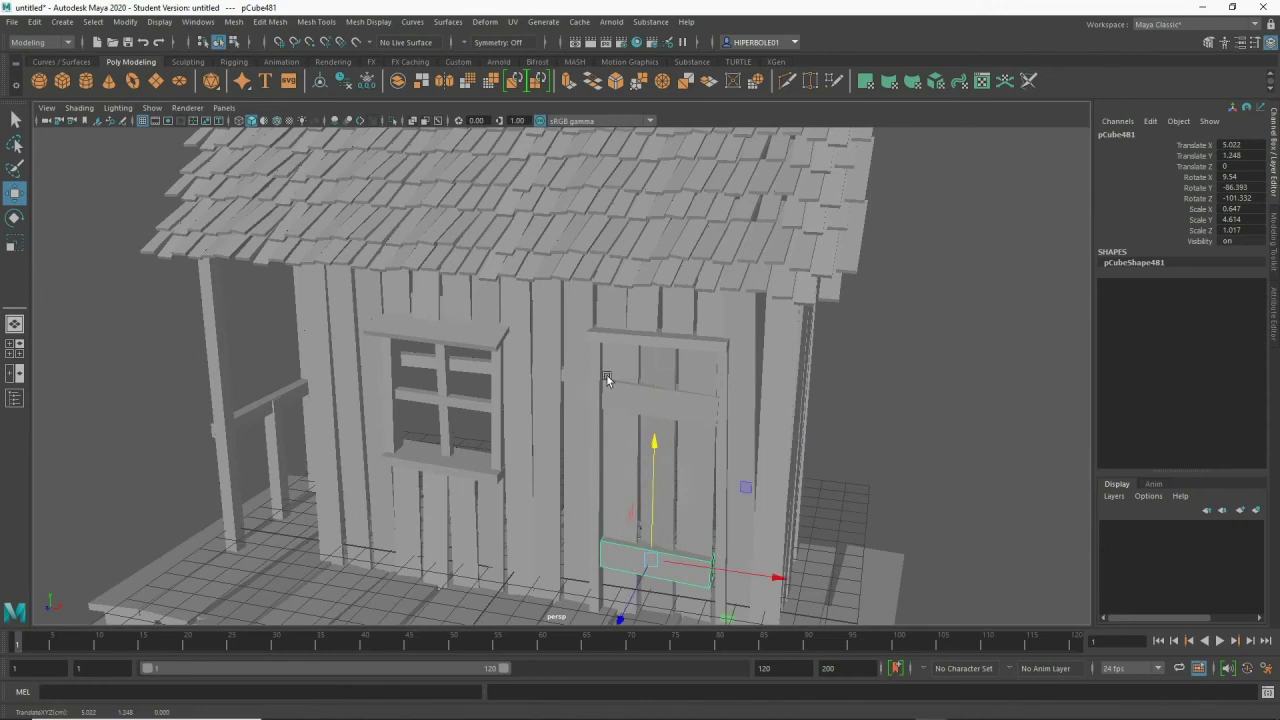
- Combine both crossbars and the vertical planks into one door object
shift+click(626, 395)
shift+click(626, 504)
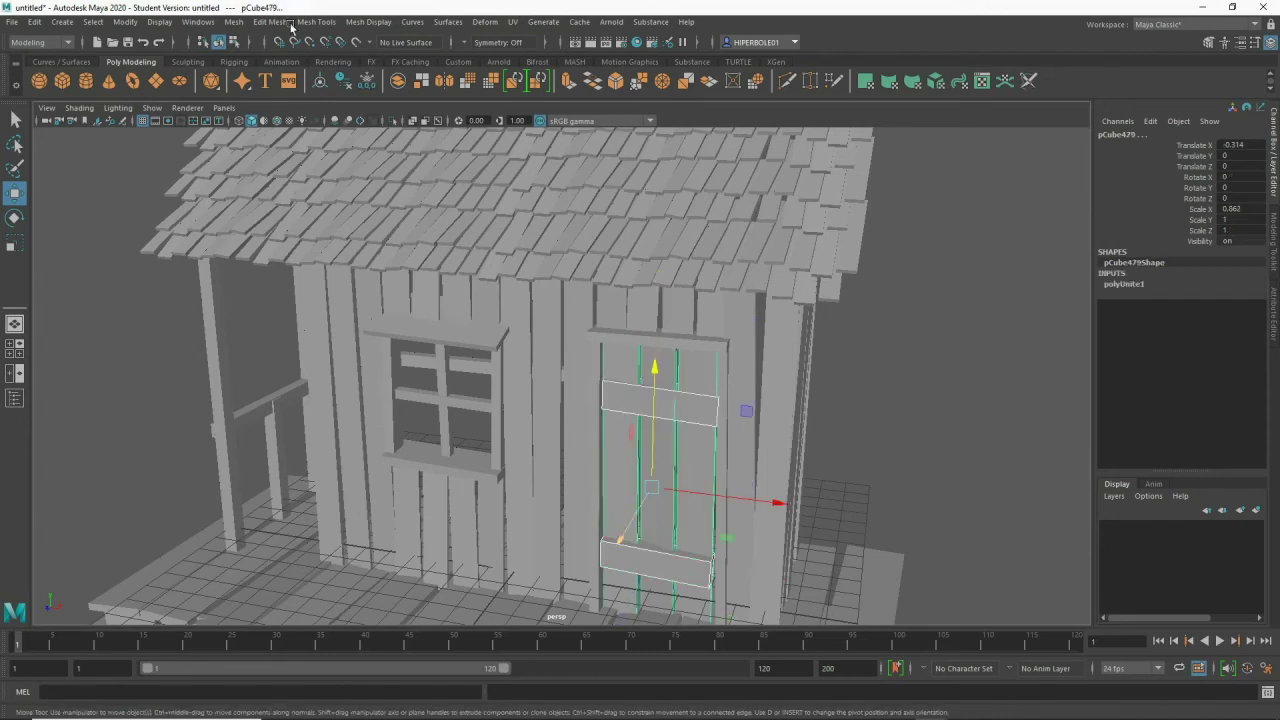
click(233, 21)
click(262, 69)
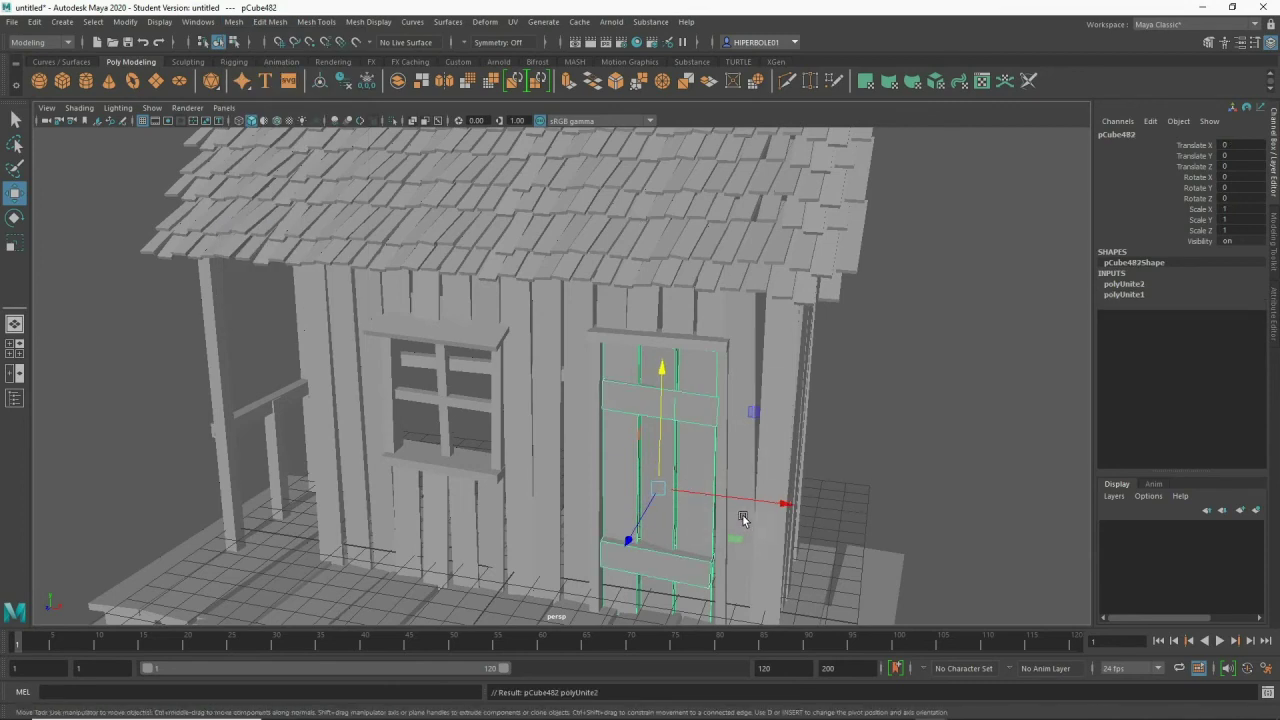
- Move the door's pivot to its left hinge edge
key(c)
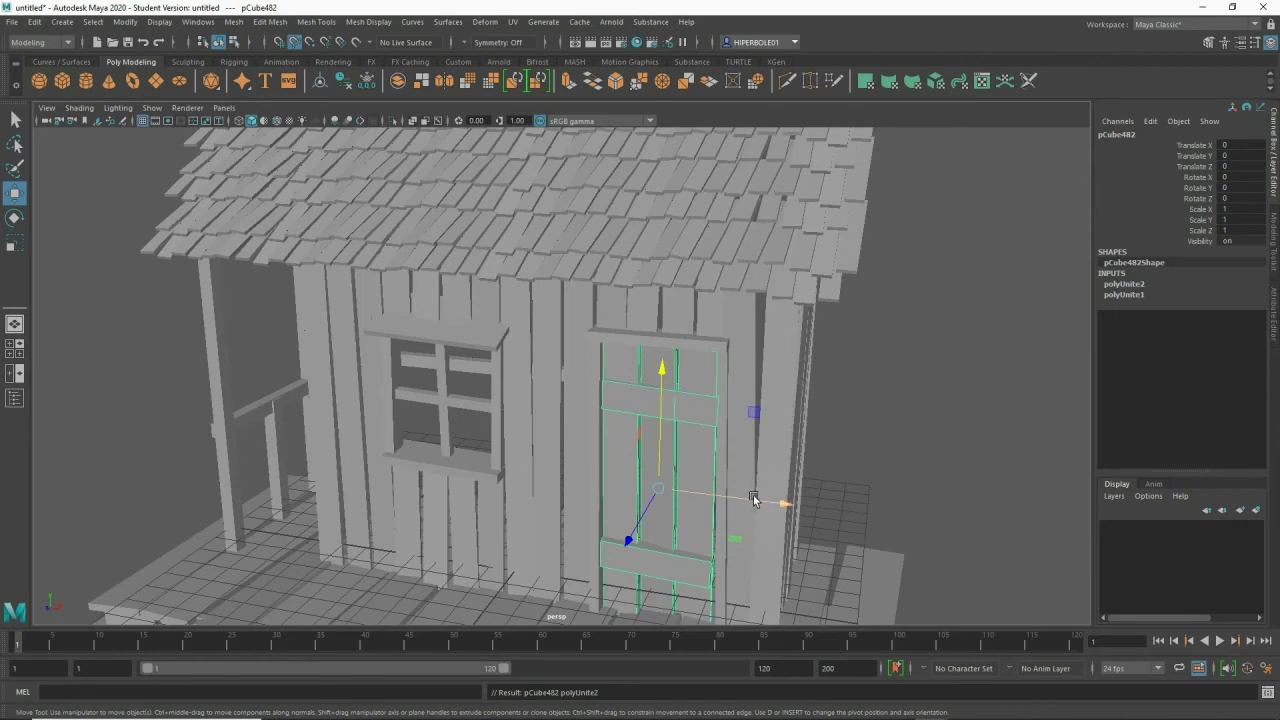
drag(754, 500, 741, 499)
key(ctrl+z)
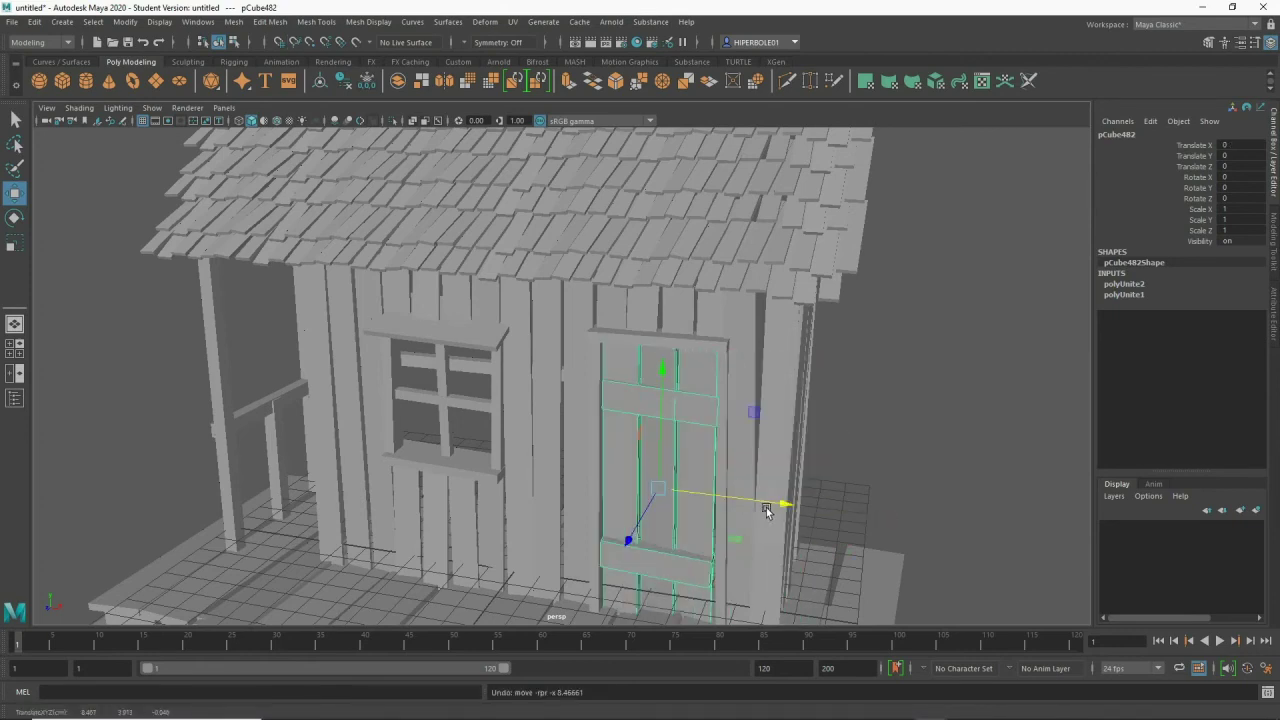
key(d)
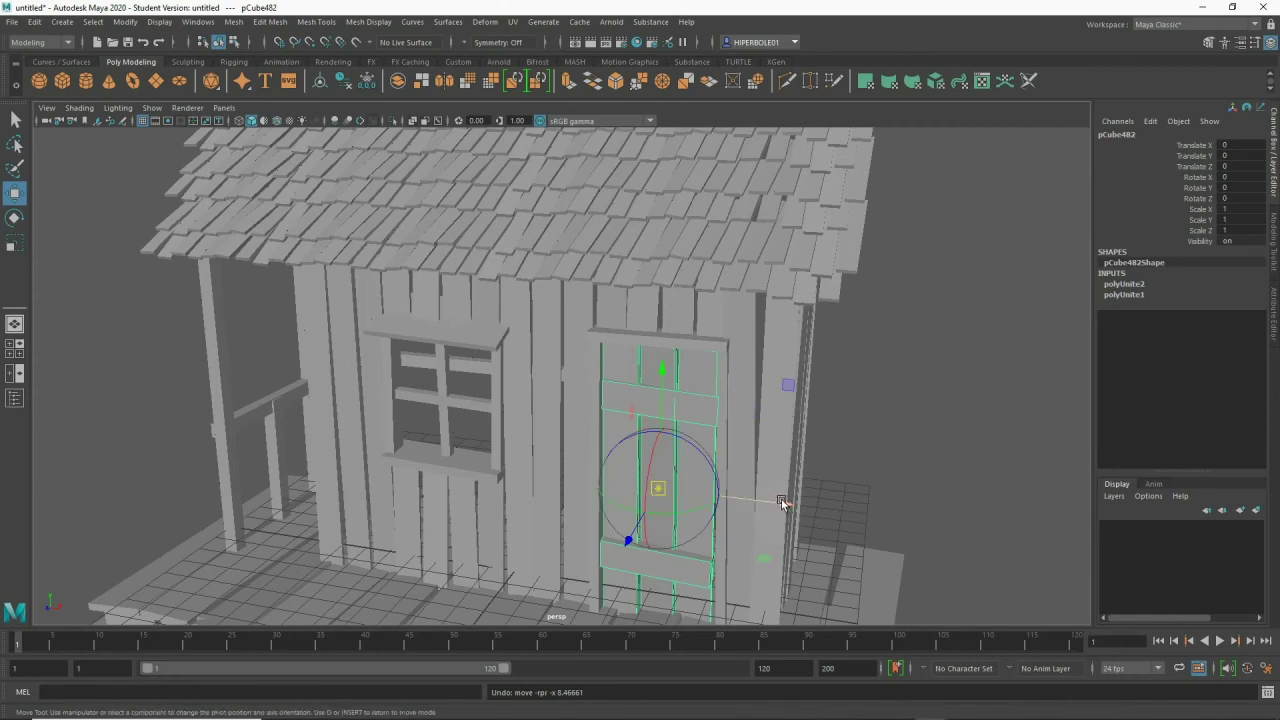
drag(781, 501, 745, 498)
drag(731, 491, 726, 489)
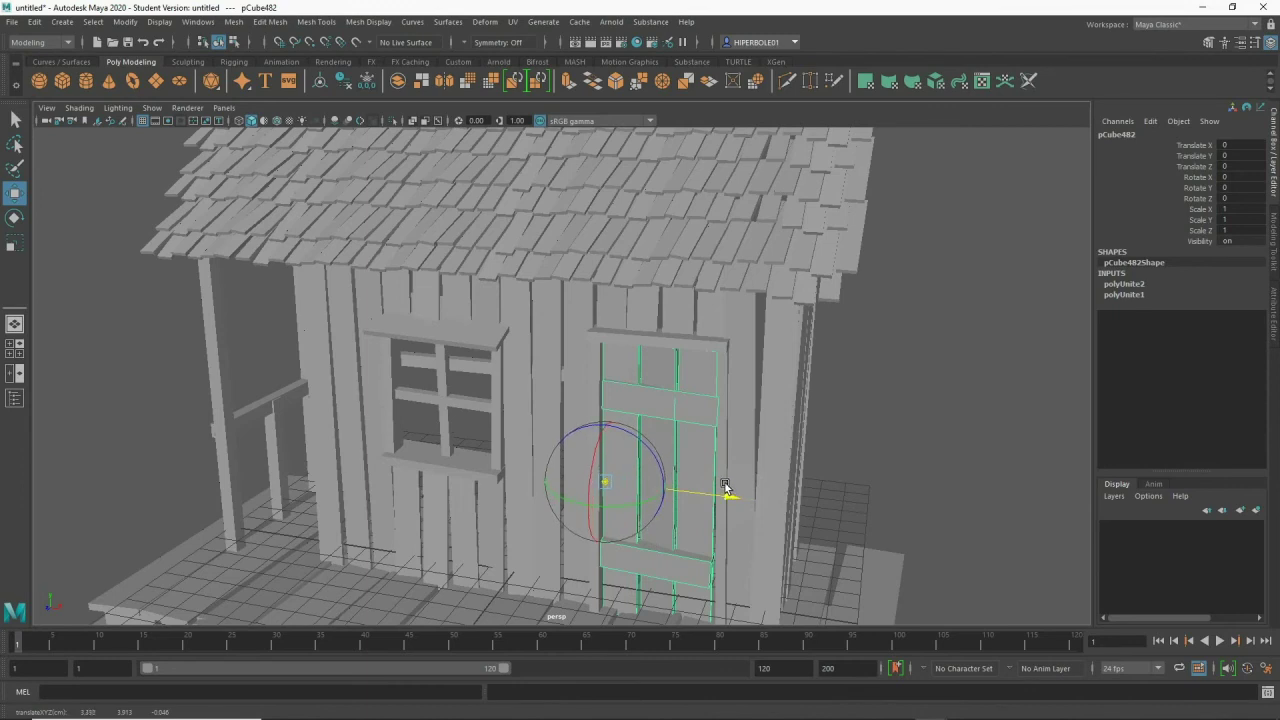
key(w)
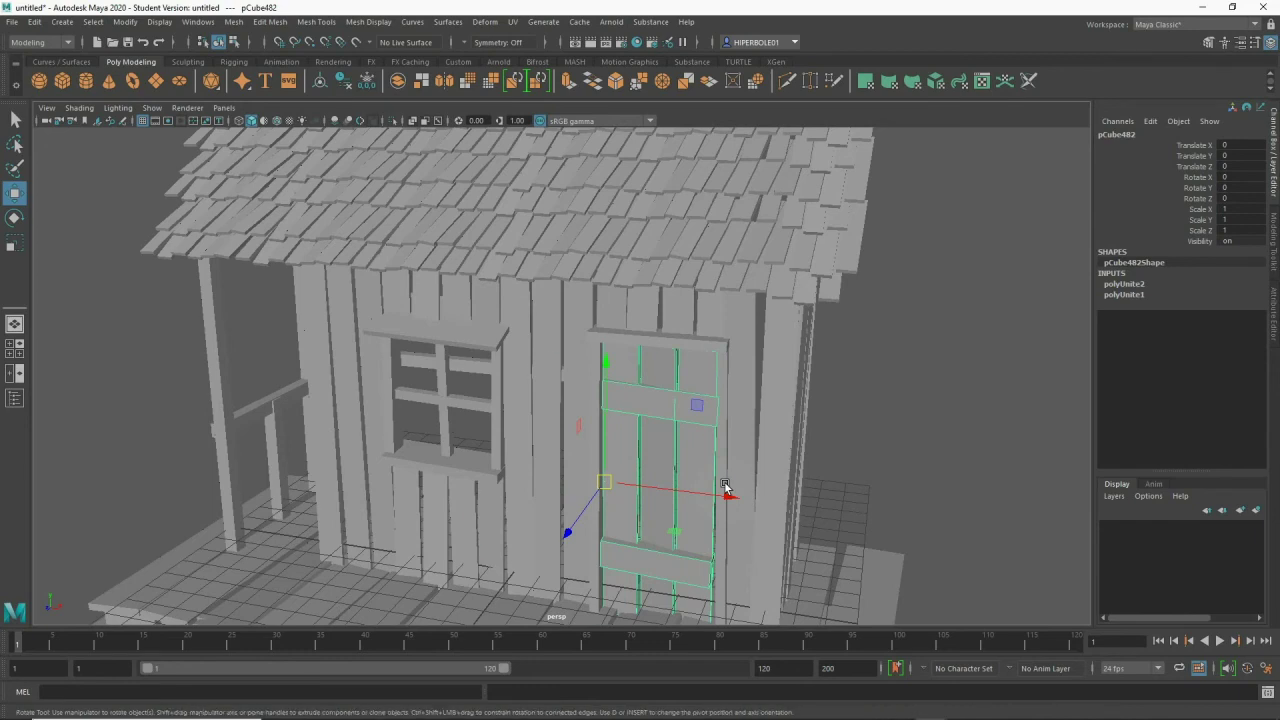
- Rotate the door about 38.459° on Y to swing it open
key(e)
mouse_move(686, 523)
mouse_down()
mouse_move(643, 514)
mouse_move(718, 520)
mouse_move(646, 513)
mouse_move(726, 511)
mouse_move(742, 494)
mouse_move(725, 495)
mouse_up()
mouse_move(725, 495)
alt+right_down()
mouse_move(776, 473)
mouse_move(354, 371)
mouse_move(468, 368)
alt+right_up()
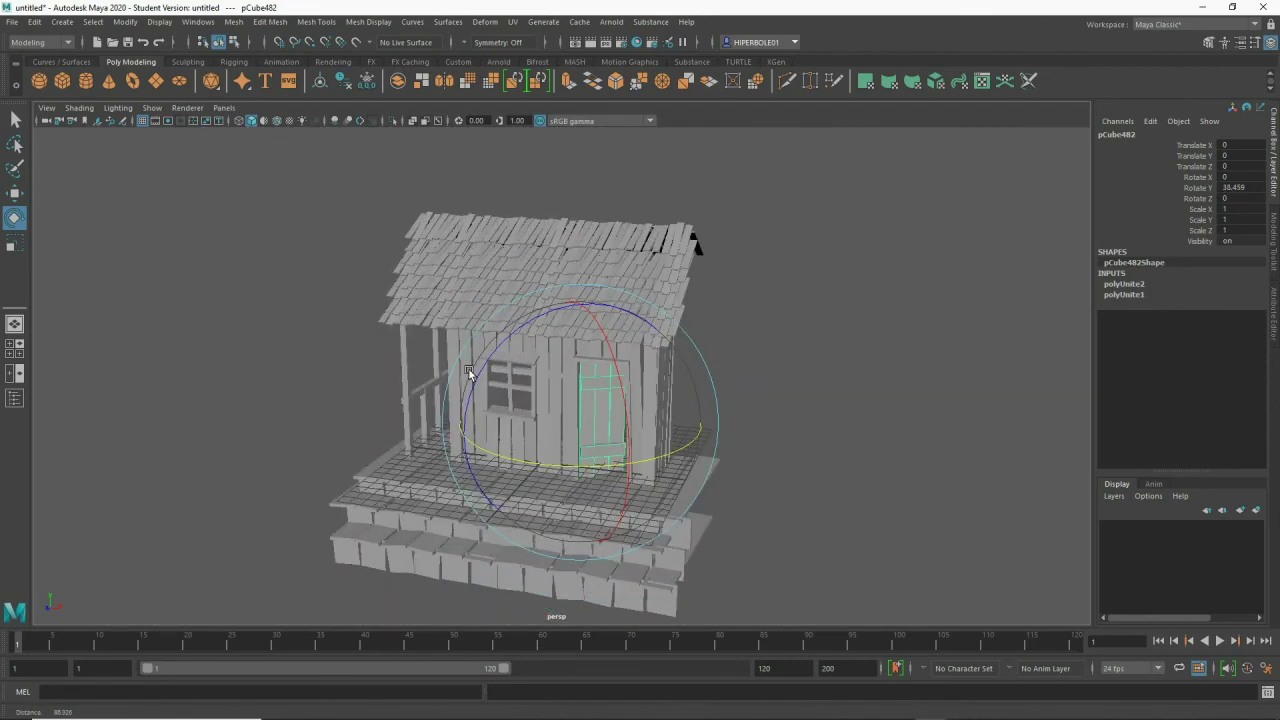
- Save the scene as choza.mb on the Desktop and confirm the Student Version notice
click(18, 22)
click(35, 90)
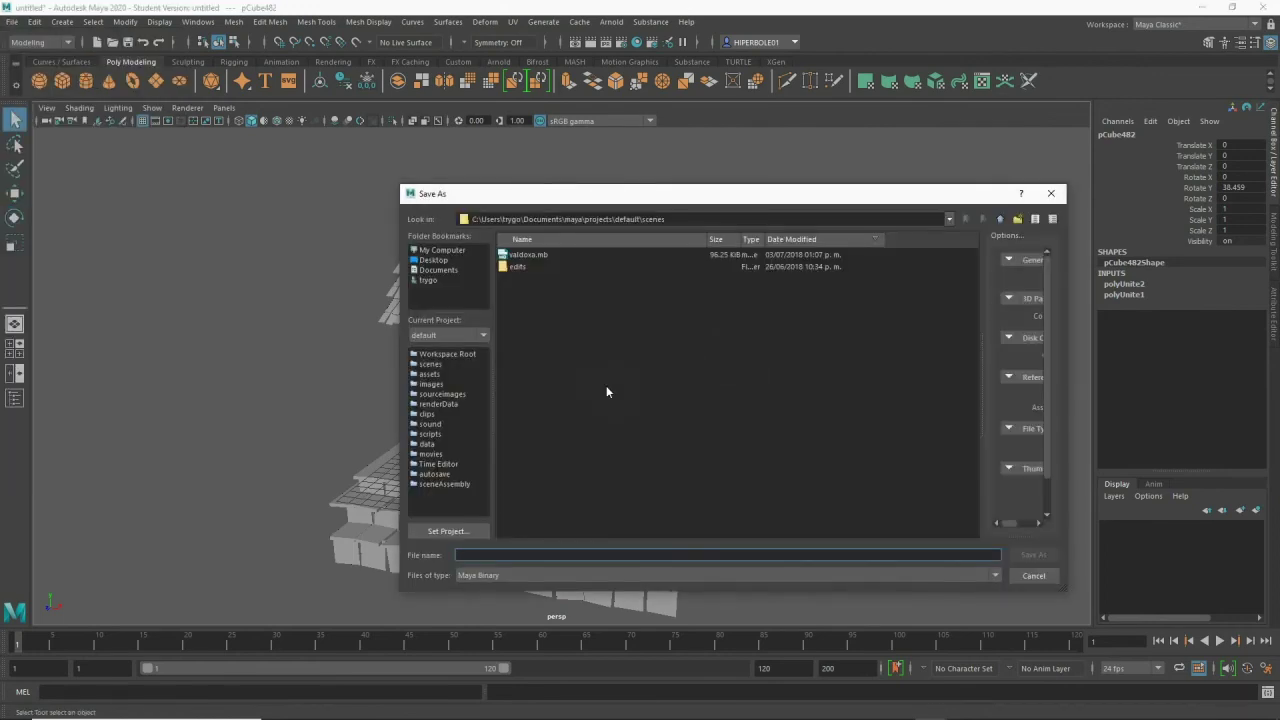
click(434, 260)
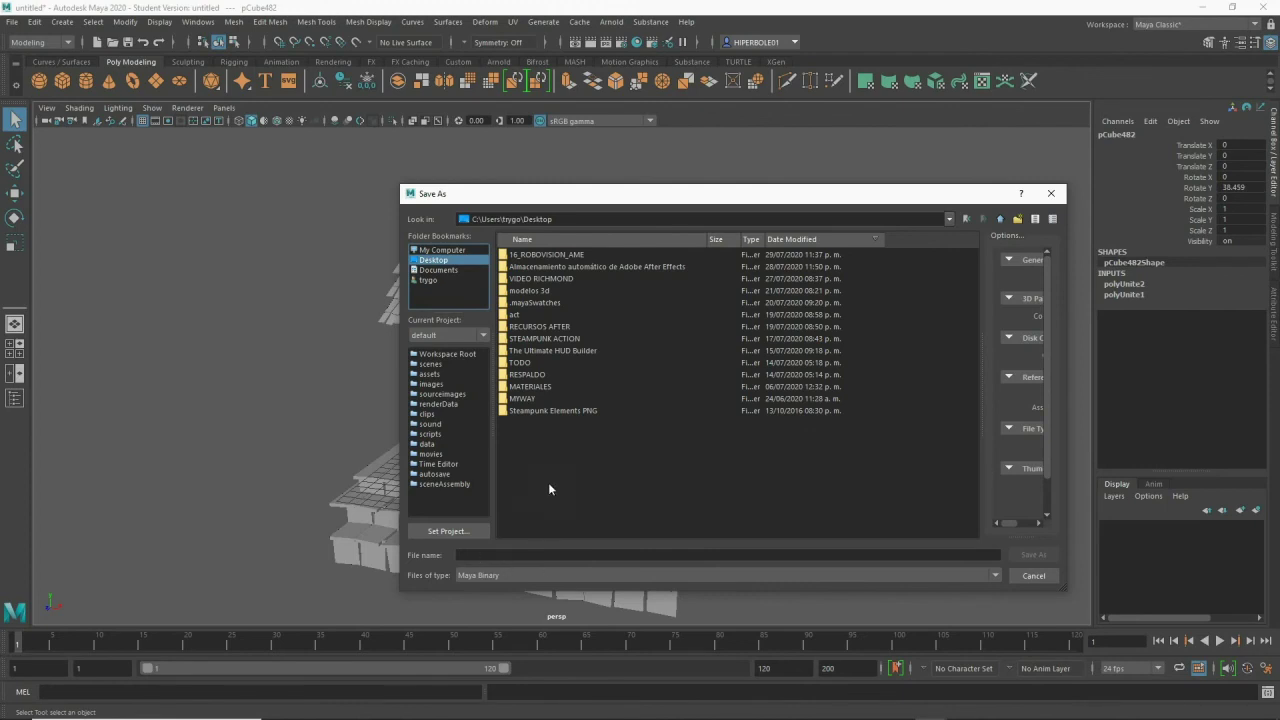
click(487, 555)
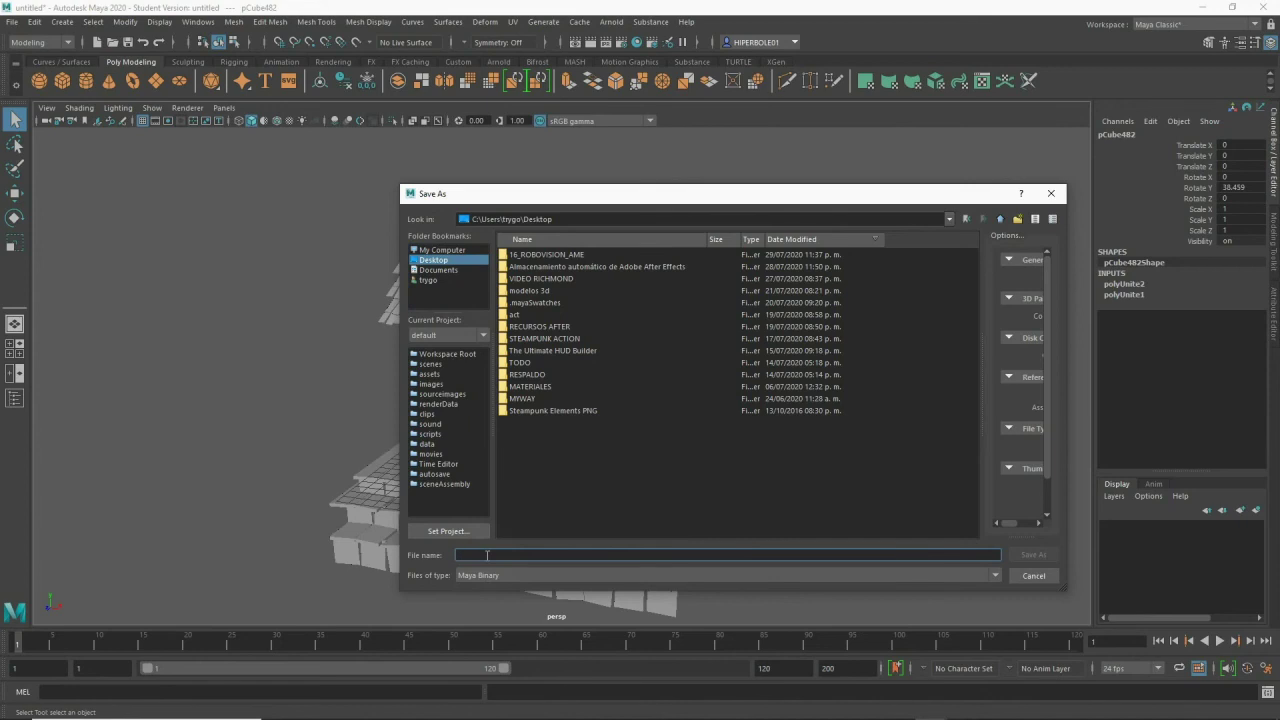
text(c)
click(1032, 555)
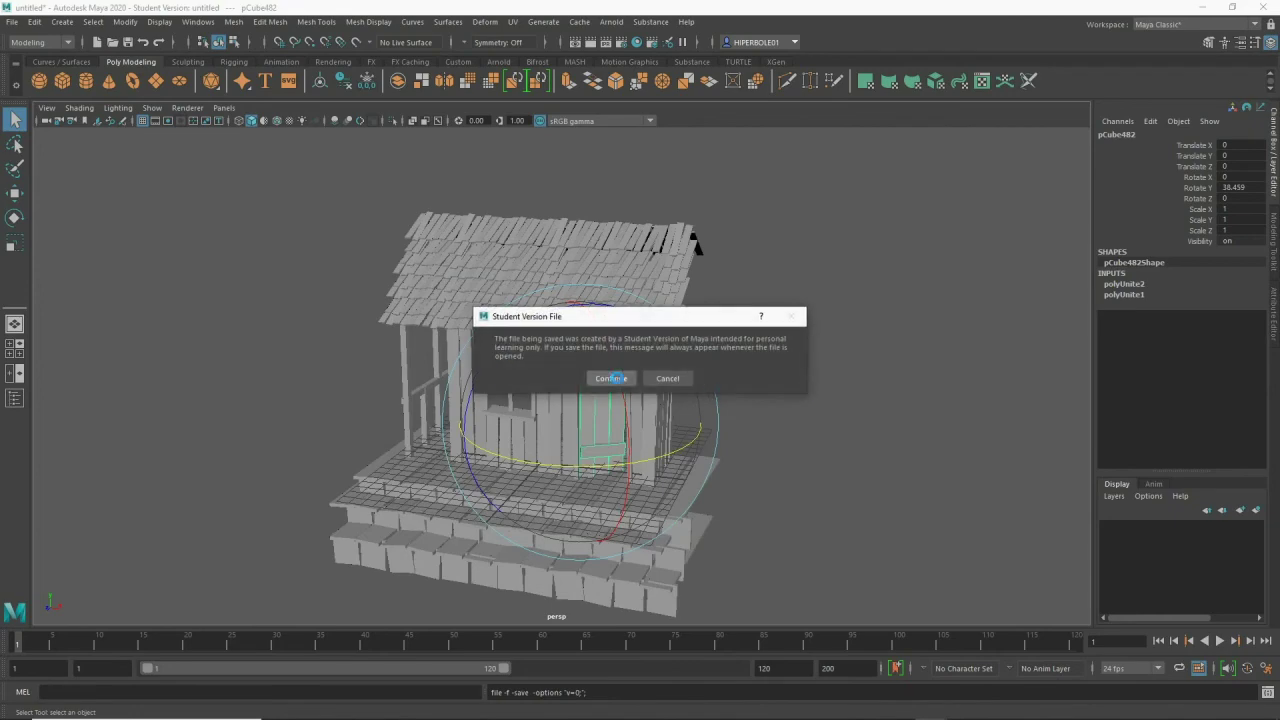
click(611, 378)
- Zoom and orbit the view to inspect the finished hut from above and the side
mouse_move(581, 510)
alt+right_down()
mouse_move(766, 486)
mouse_move(651, 280)
alt+right_up()
mouse_move(651, 280)
alt+mouse_down()
mouse_move(663, 423)
mouse_move(639, 404)
mouse_move(570, 397)
alt+mouse_up()
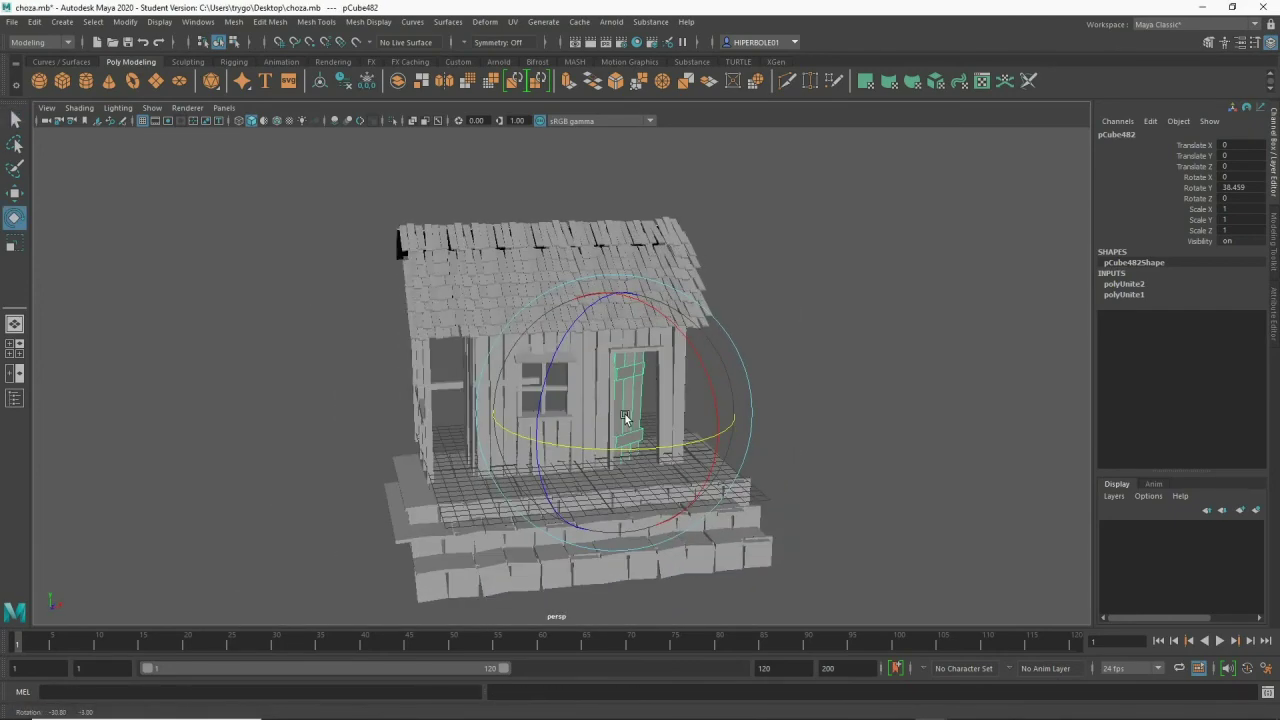
mouse_move(570, 397)
alt+mouse_down()
mouse_move(595, 408)
mouse_move(579, 413)
alt+mouse_up()
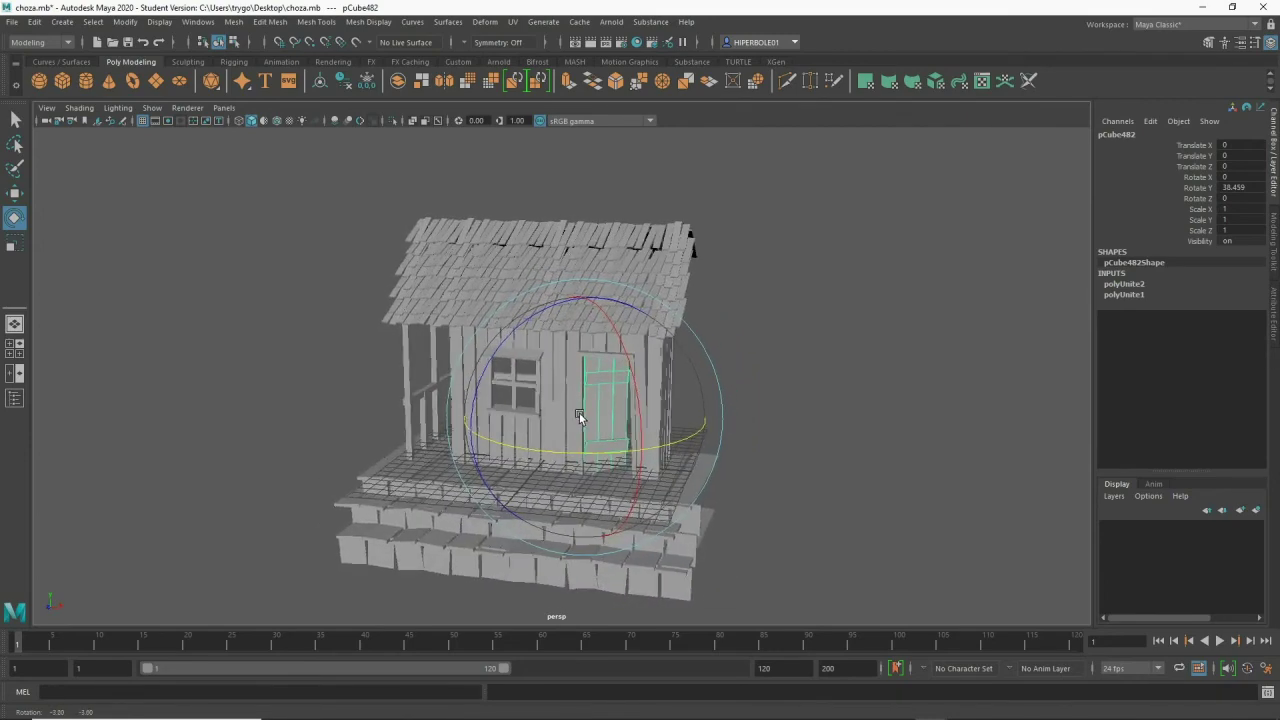
mouse_move(500, 346)
alt+mouse_down()
mouse_move(513, 345)
mouse_move(473, 337)
mouse_move(496, 351)
mouse_move(541, 341)
alt+mouse_up()
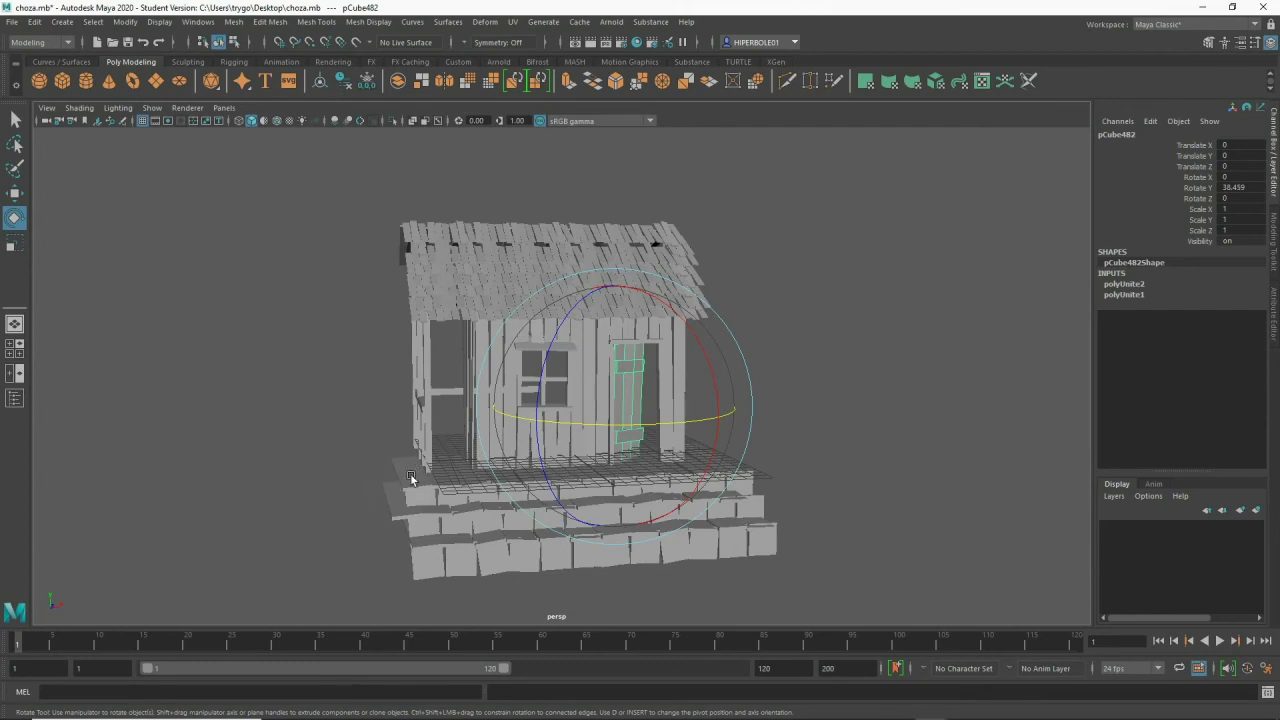
- Duplicate a base plank, lower the copy below the steps, and scale it to about 308.5 × 180.6
click(410, 478)
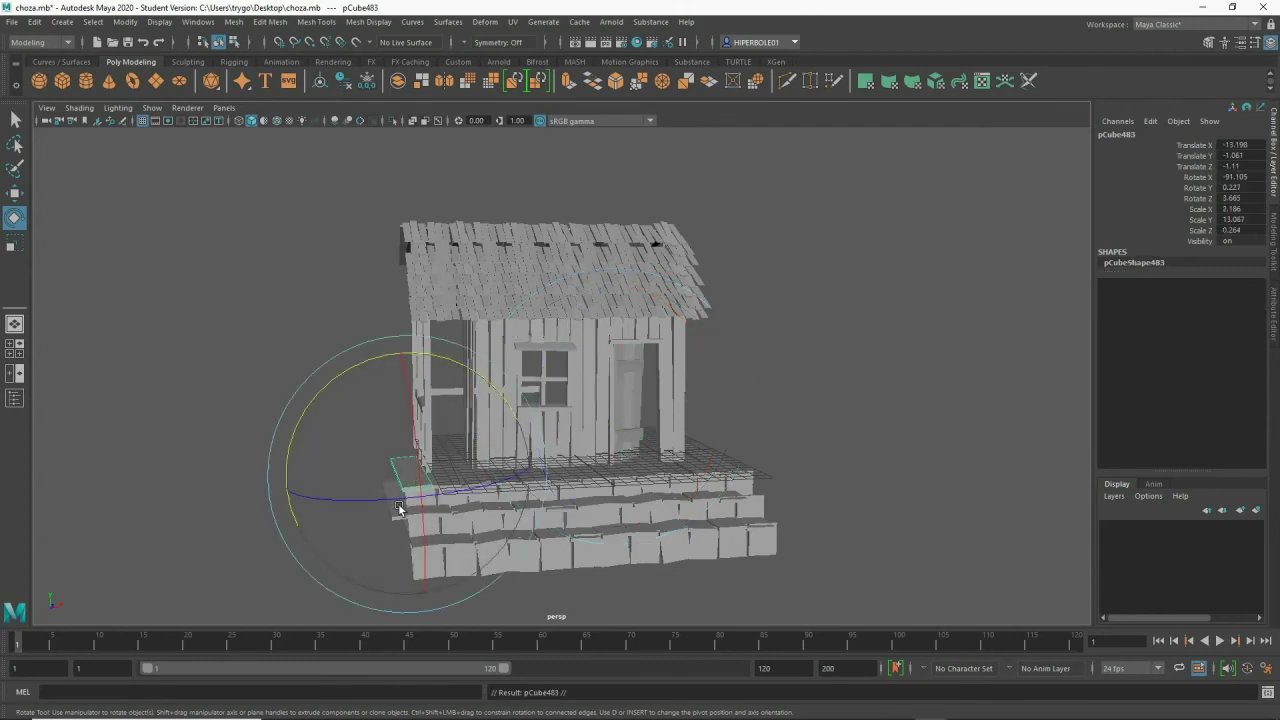
key(ctrl+d)
key(w)
drag(408, 347, 396, 445)
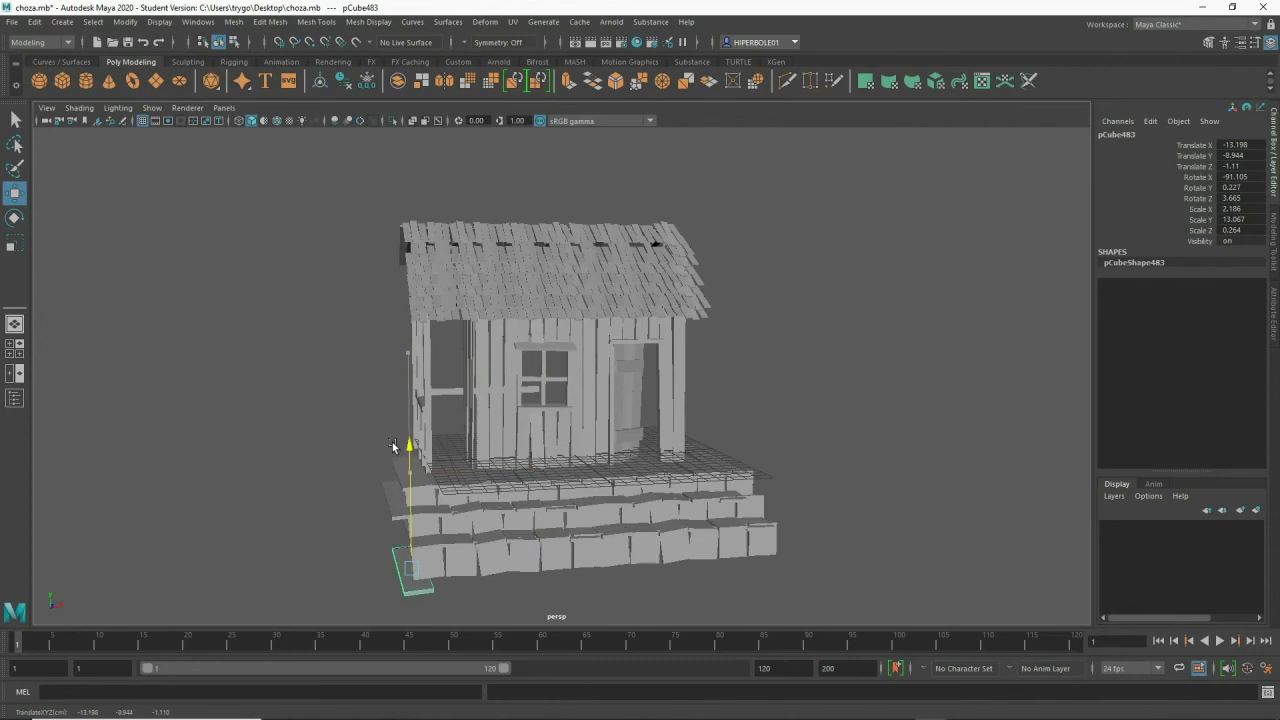
key(r)
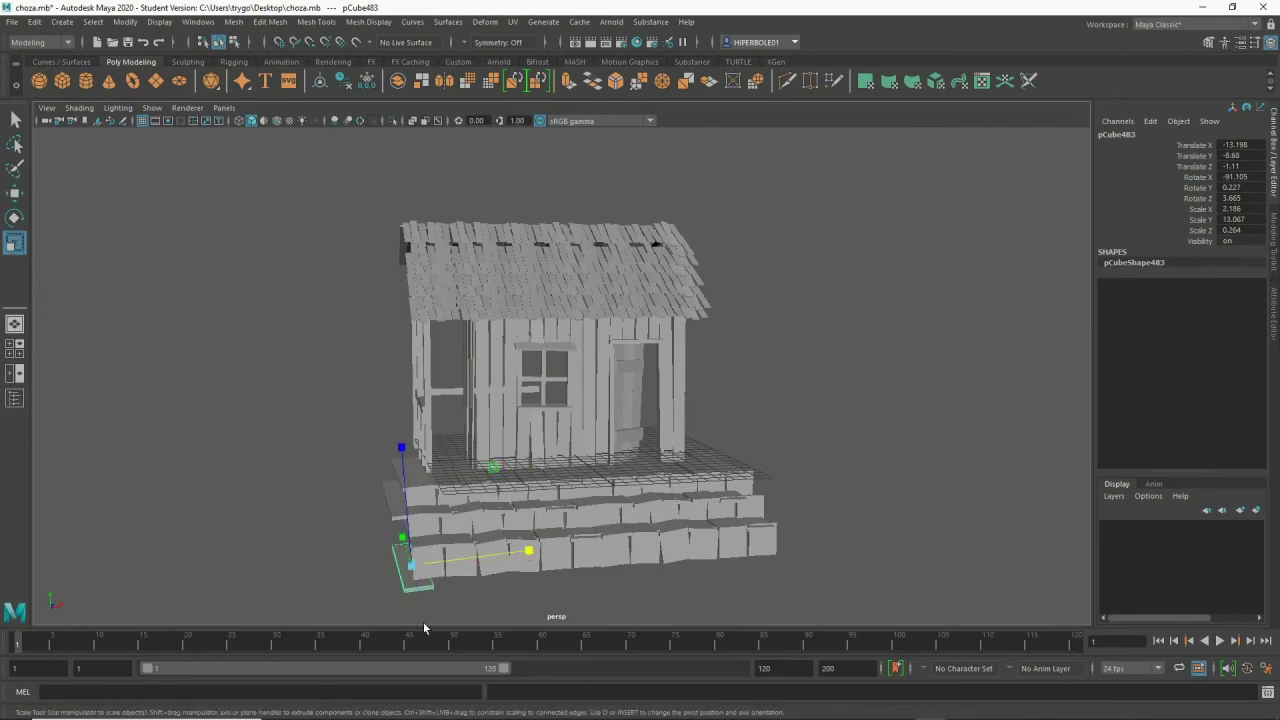
mouse_move(398, 540)
mouse_down()
mouse_move(320, 359)
mouse_move(525, 580)
mouse_move(828, 457)
mouse_up()
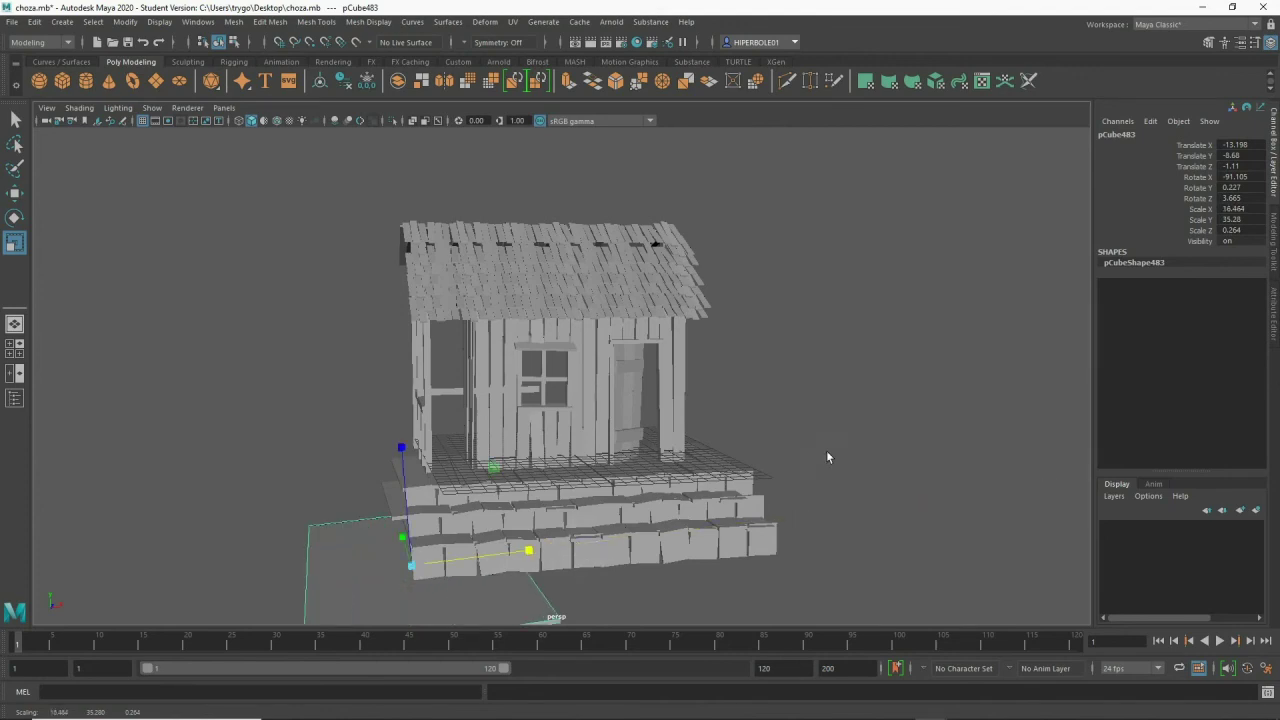
drag(540, 550, 1049, 483)
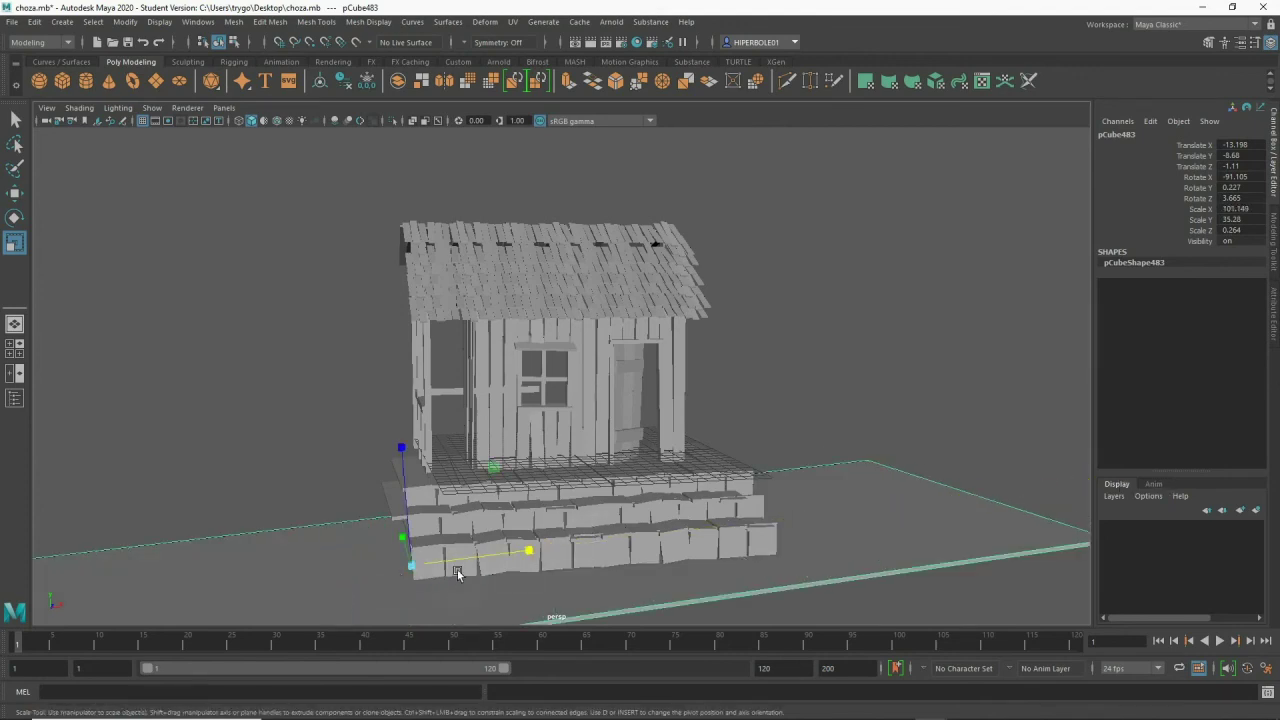
mouse_move(410, 540)
mouse_down()
mouse_move(128, 344)
mouse_move(406, 482)
mouse_up()
drag(529, 559, 720, 561)
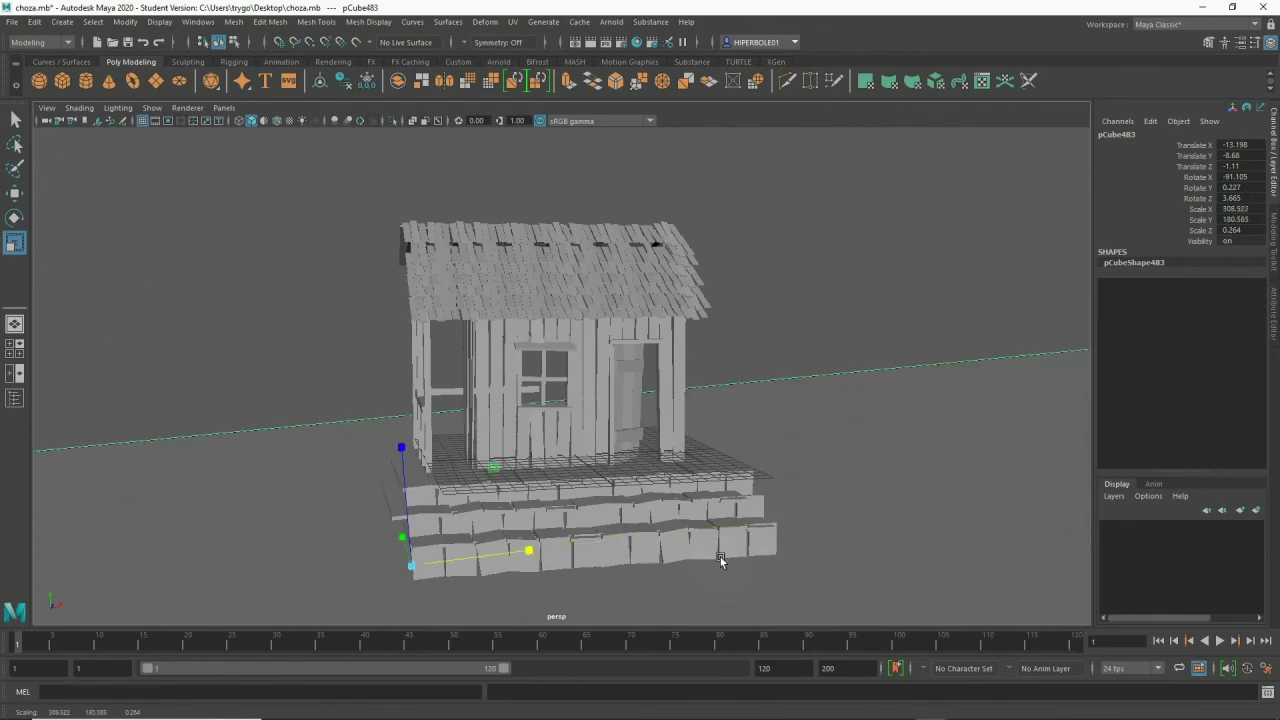
- Orbit around the hut from high and low angles to inspect the new ground slab
alt+right_drag(720, 561, 368, 524)
mouse_move(368, 524)
alt+mouse_down()
mouse_move(288, 591)
mouse_move(313, 582)
mouse_move(306, 570)
alt+mouse_up()
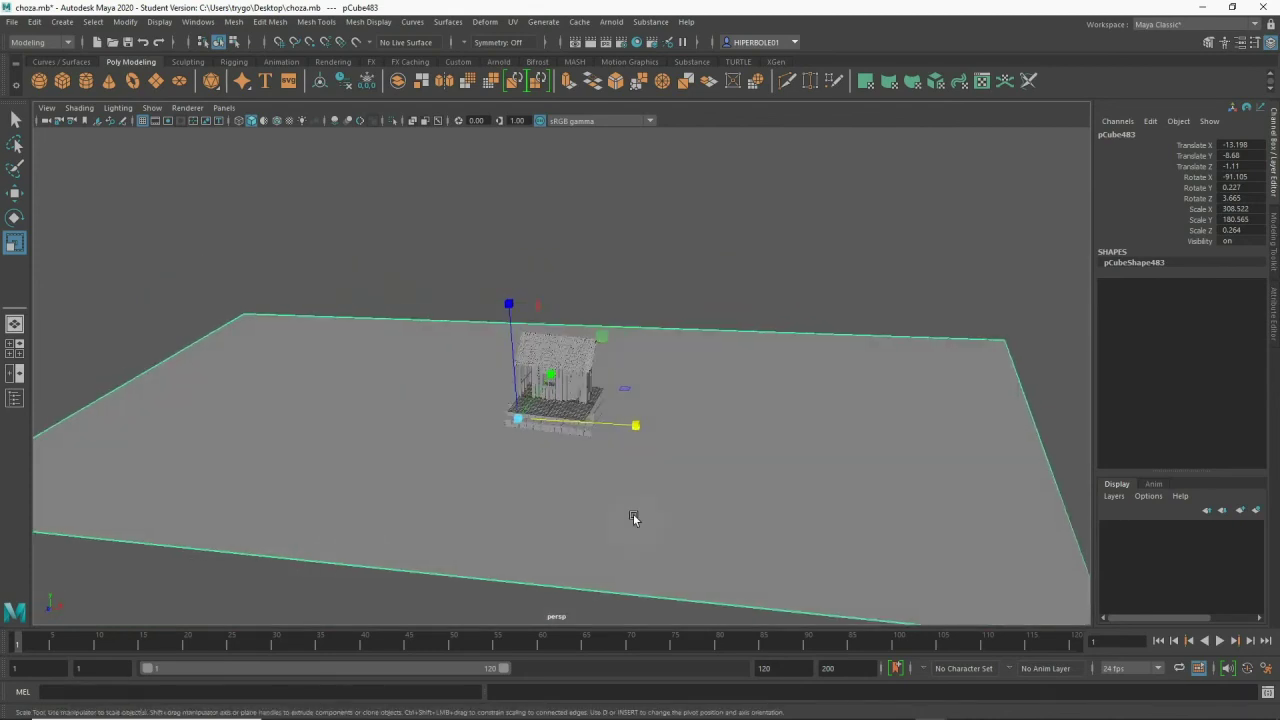
mouse_move(633, 513)
alt+mouse_down()
mouse_move(588, 540)
mouse_move(554, 514)
mouse_move(652, 524)
mouse_move(581, 531)
mouse_move(543, 517)
mouse_move(643, 509)
mouse_move(551, 614)
mouse_move(633, 507)
mouse_move(552, 487)
mouse_move(635, 486)
mouse_move(511, 469)
mouse_move(525, 473)
alt+mouse_up()
drag(268, 243, 835, 585)
ctrl+drag(816, 430, 854, 541)
alt+drag(612, 392, 578, 446)
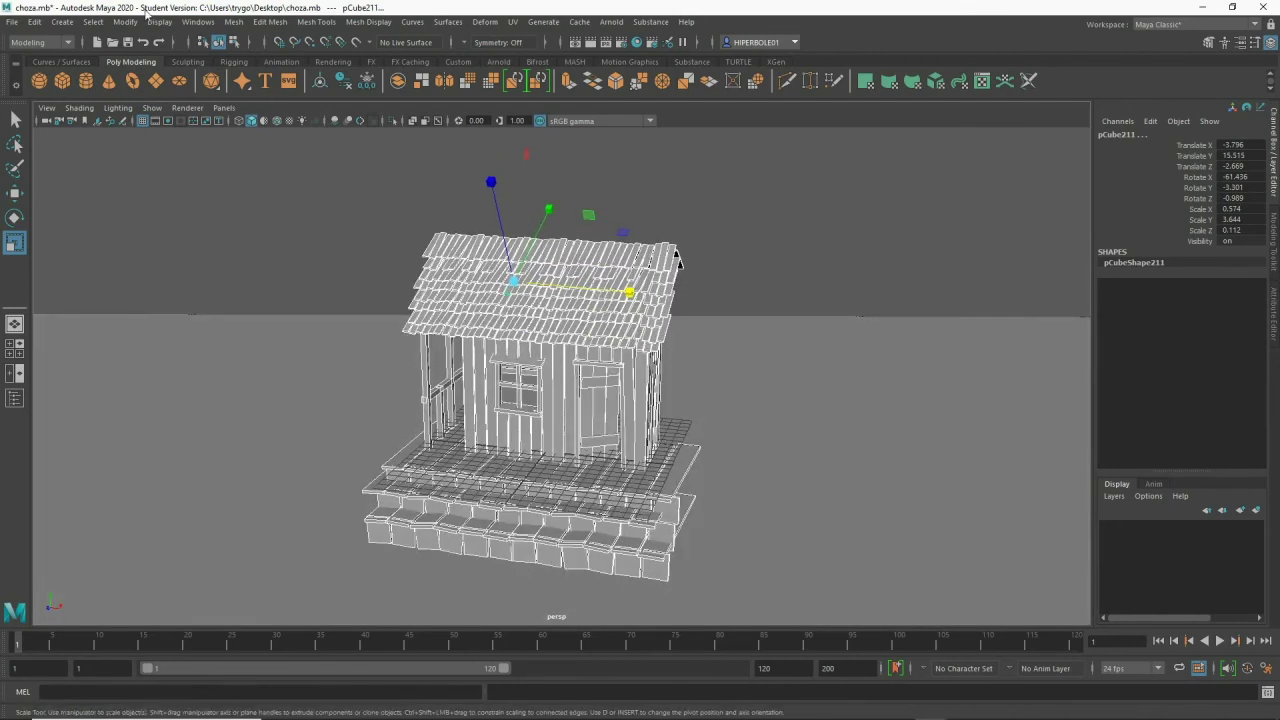
- Combine all hut pieces into one mesh, pCube484, and lower it to Translate Y -1.166
click(233, 21)
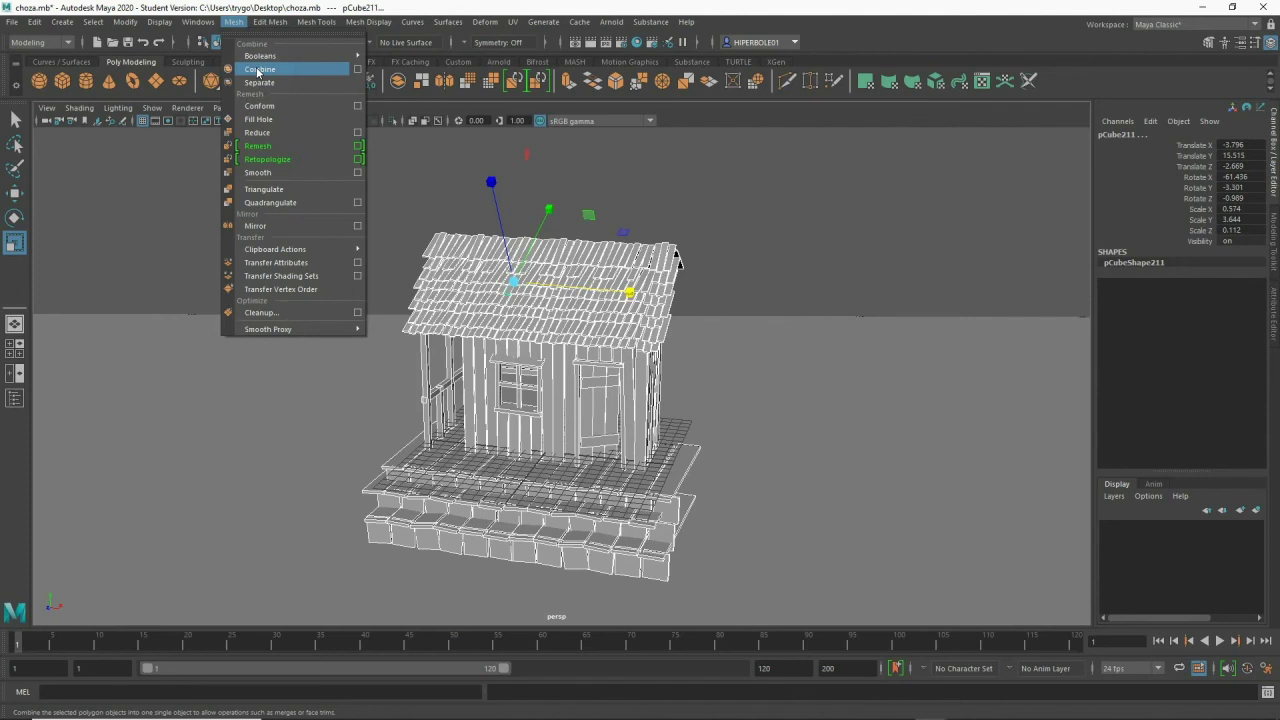
click(258, 69)
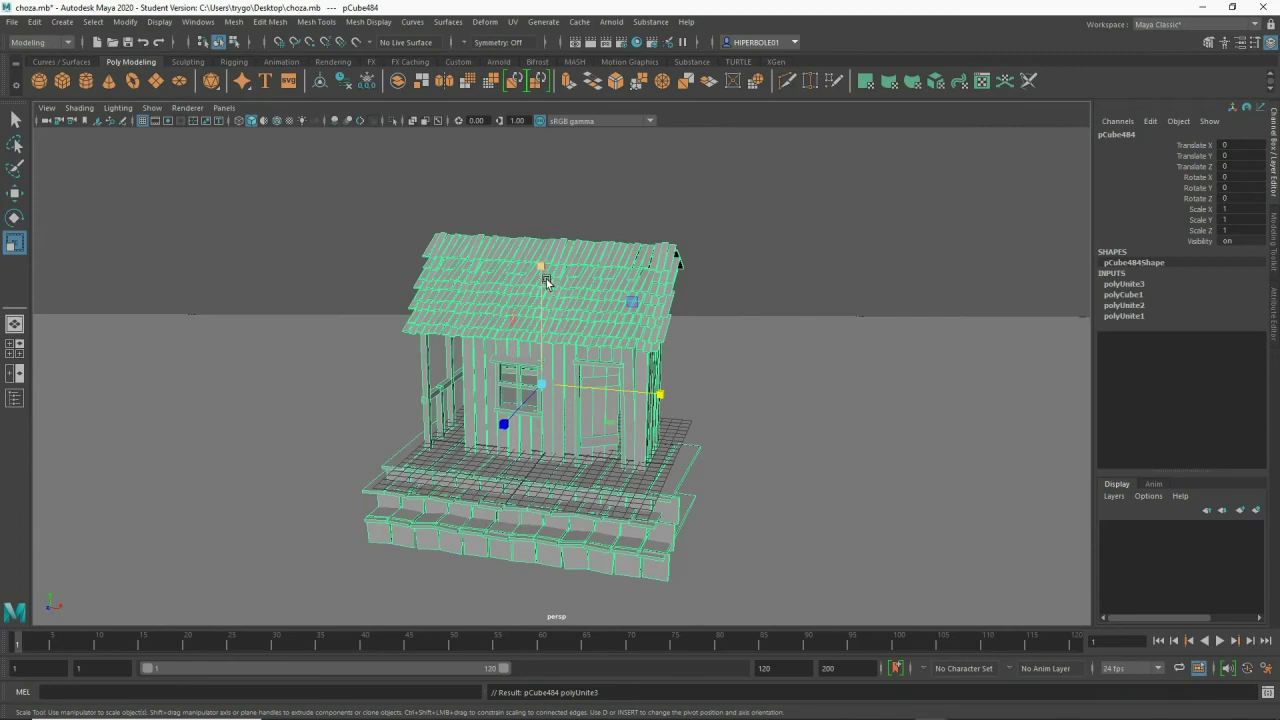
key(w)
drag(546, 279, 546, 279)
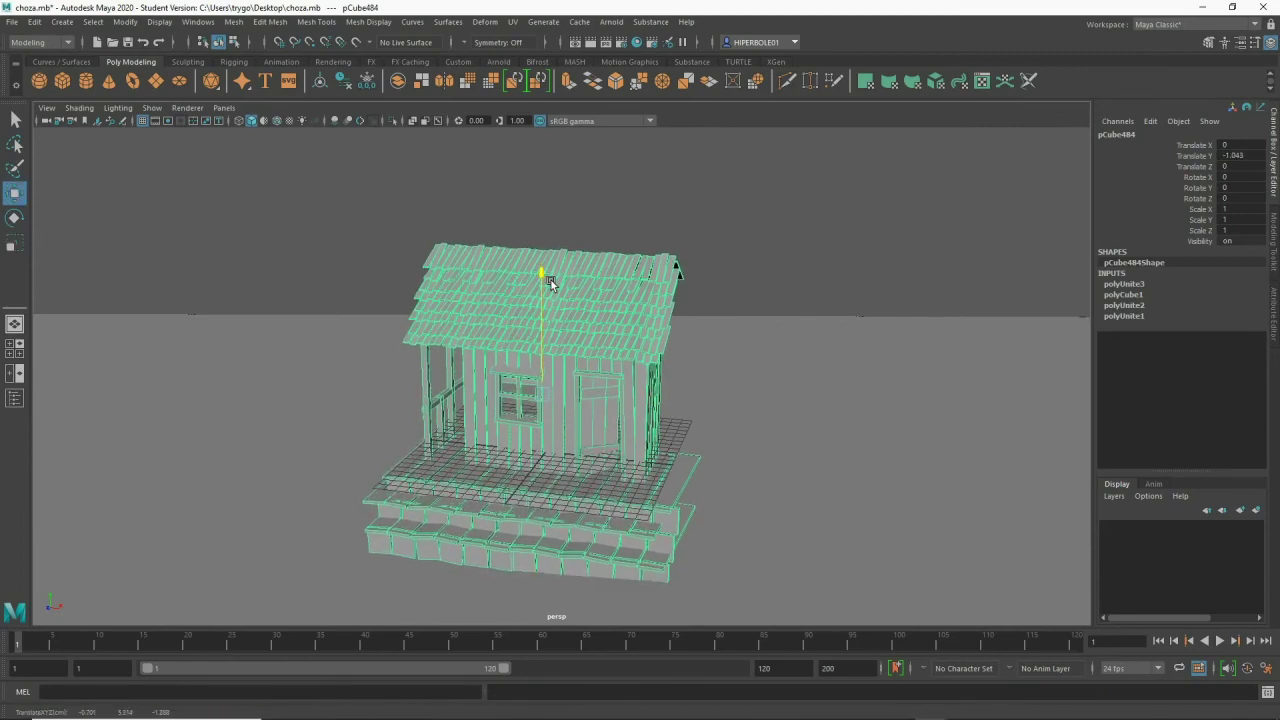
alt+right_drag(766, 386, 138, 254)
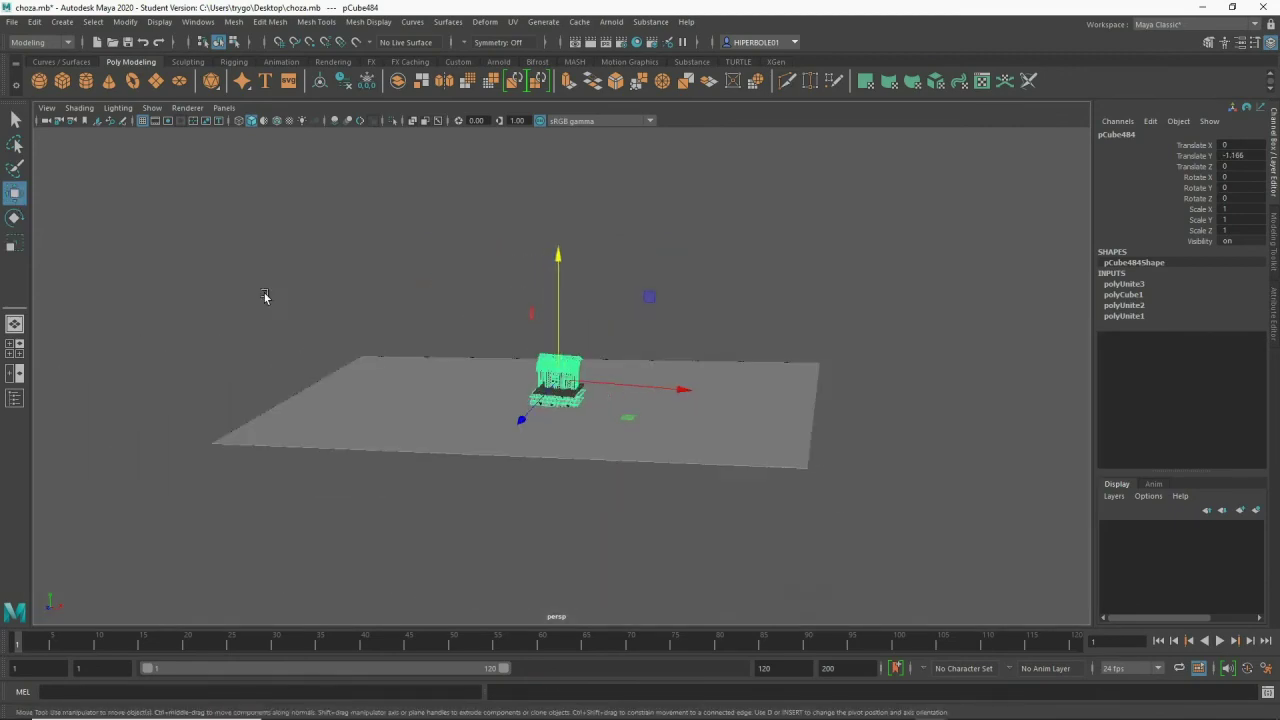
- Switch to the front view and zoom in on the ground slab for vertex editing
drag(266, 294, 274, 322)
scroll(579, 372, down, 1)
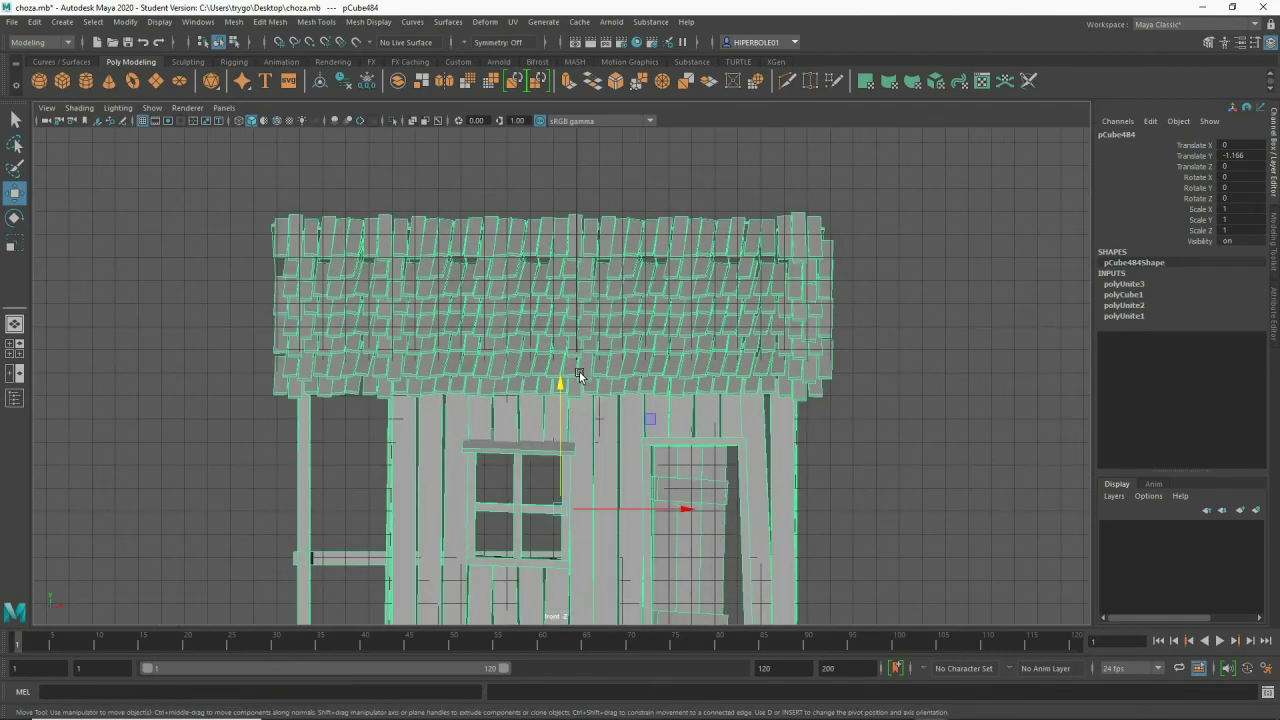
scroll(579, 372, down, 5)
scroll(579, 372, down, 2)
scroll(579, 372, down, 2)
right_drag(777, 337, 723, 357)
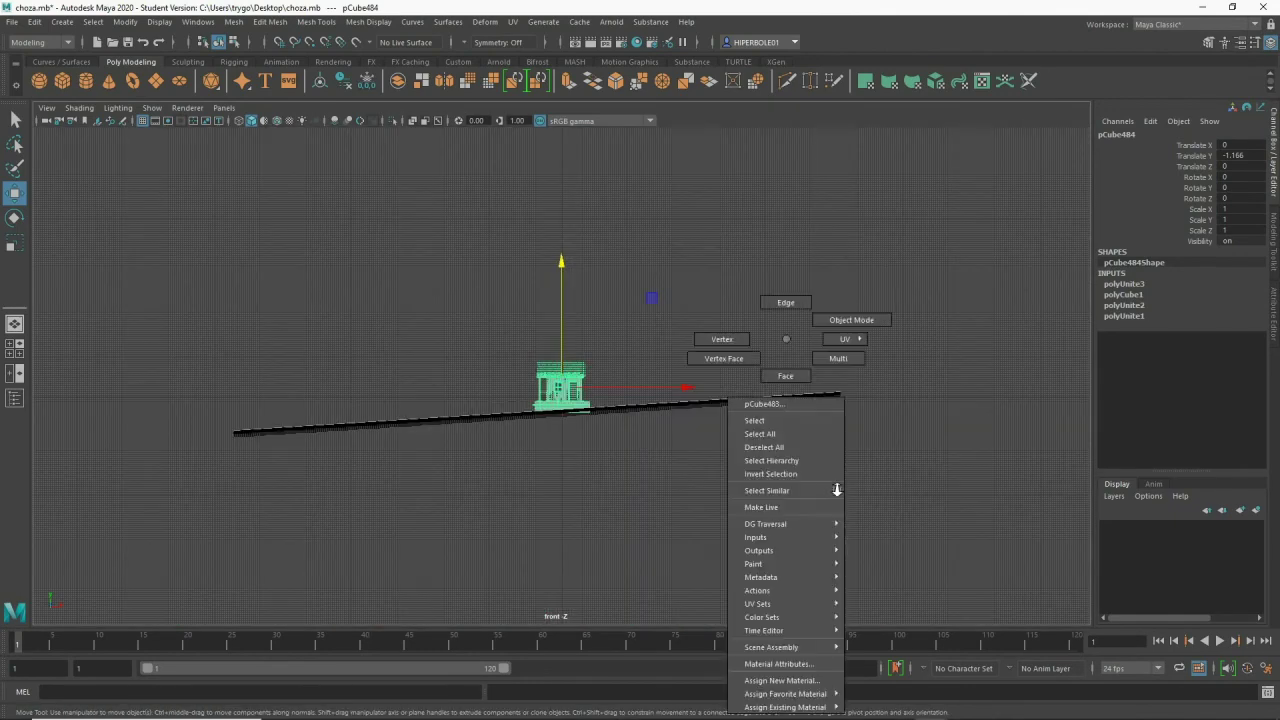
- In front view, lower the slab's right-end vertices and raise its left end to level it
drag(860, 345, 796, 480)
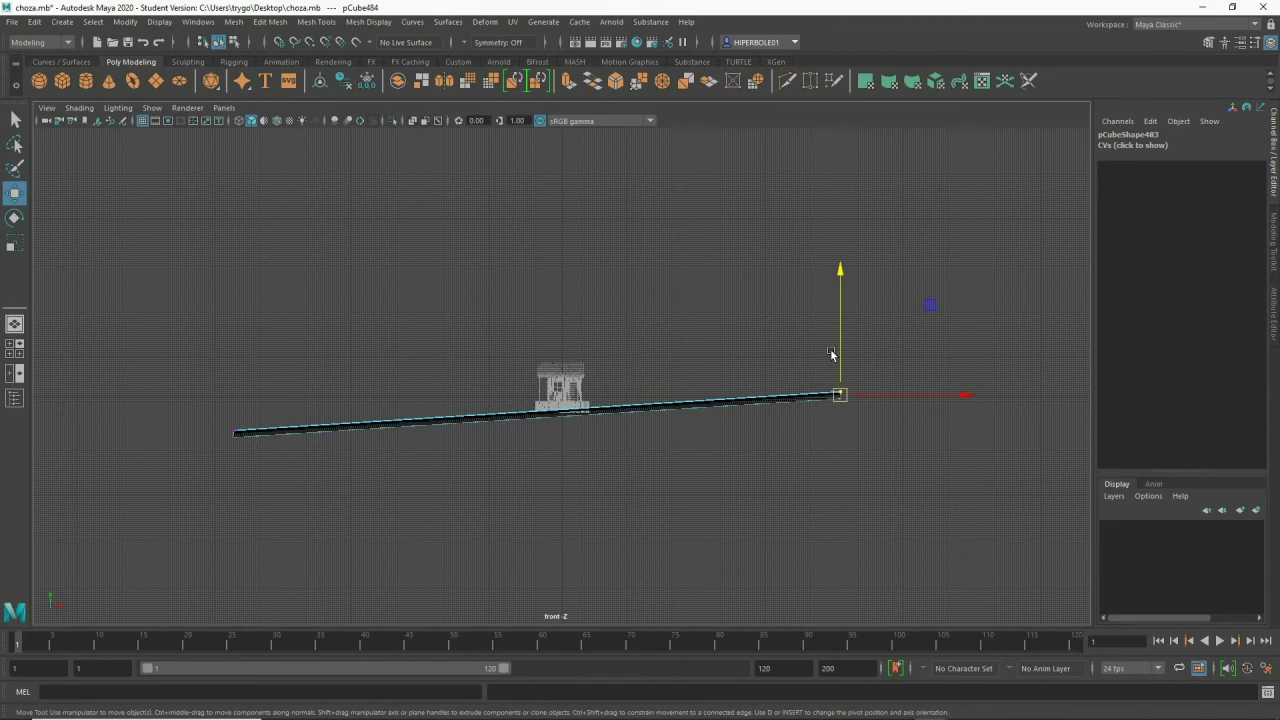
mouse_move(841, 294)
mouse_down()
mouse_move(841, 320)
mouse_move(843, 300)
mouse_up()
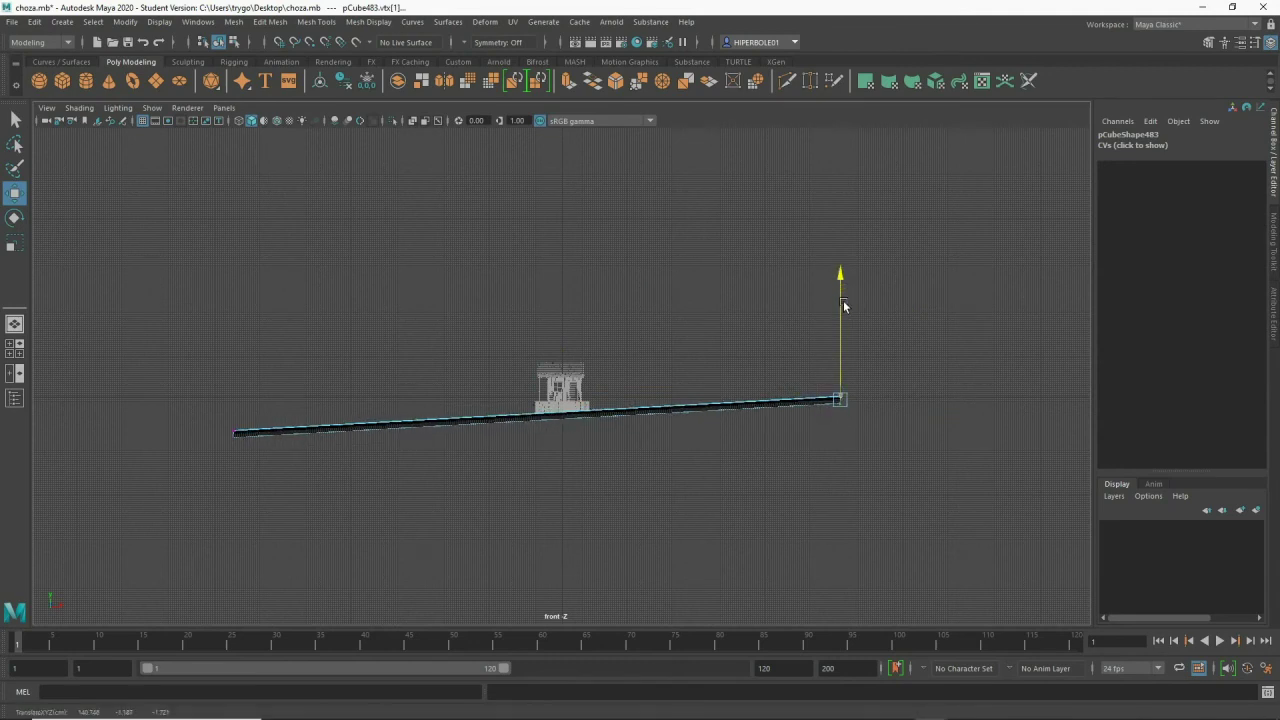
drag(182, 330, 290, 530)
drag(211, 365, 226, 360)
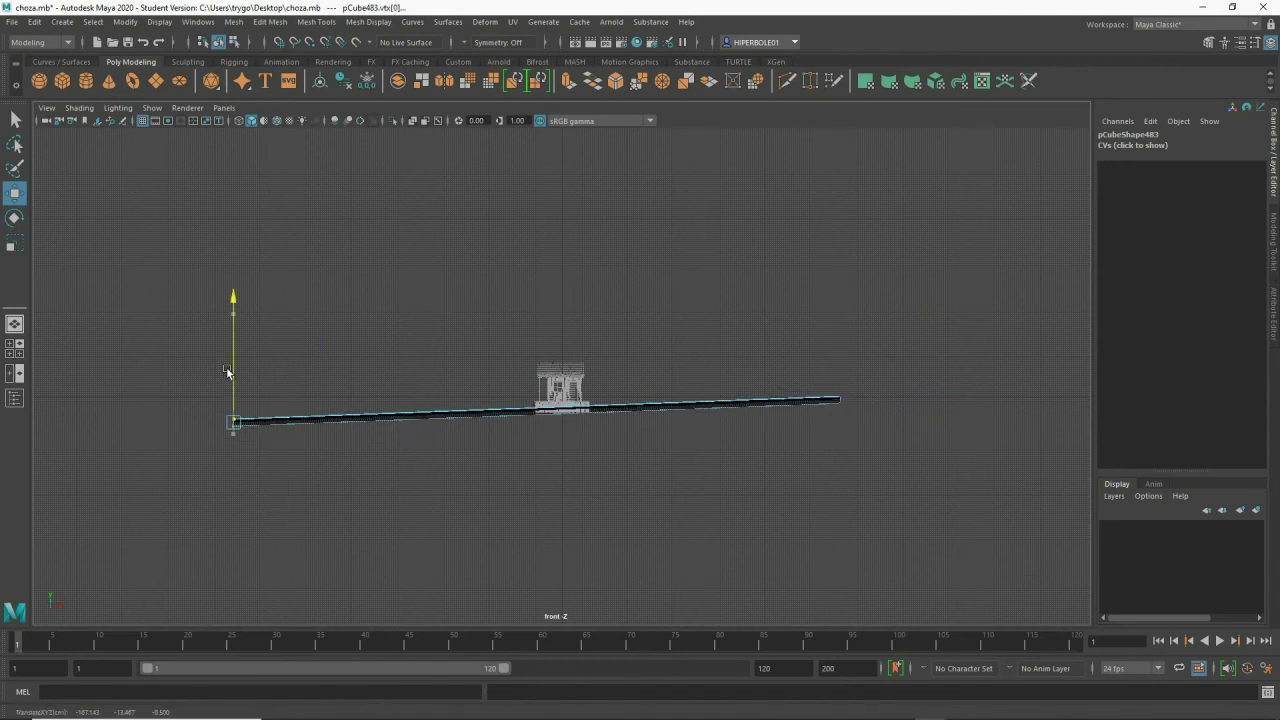
drag(882, 338, 776, 470)
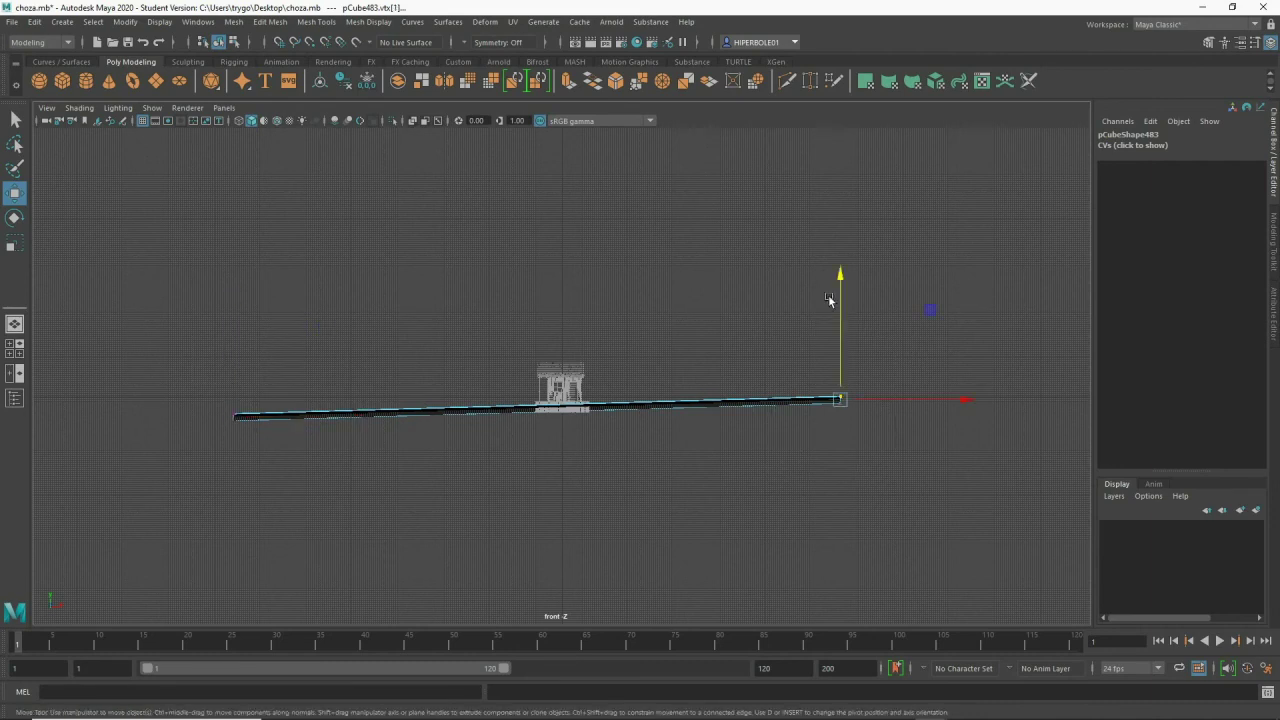
drag(841, 297, 841, 308)
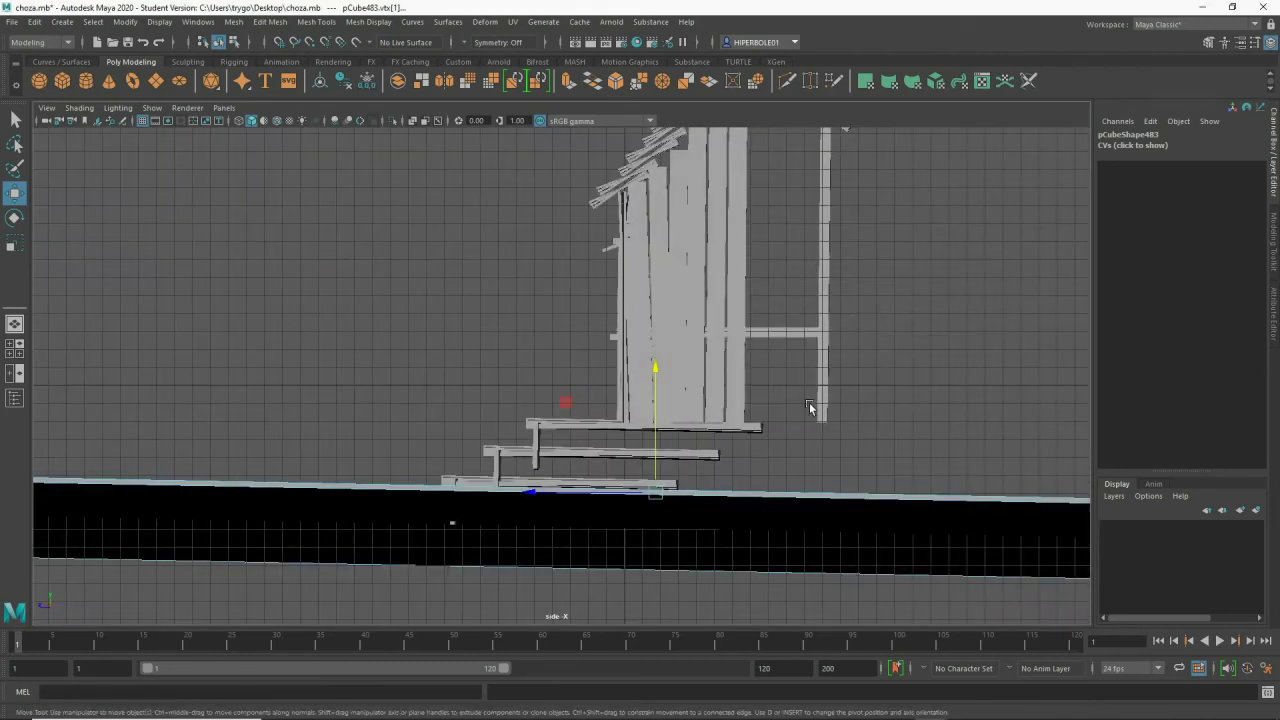
- In side view, raise the slab's right-end vertices until level, then reselect the slab in perspective
drag(974, 368, 180, 403)
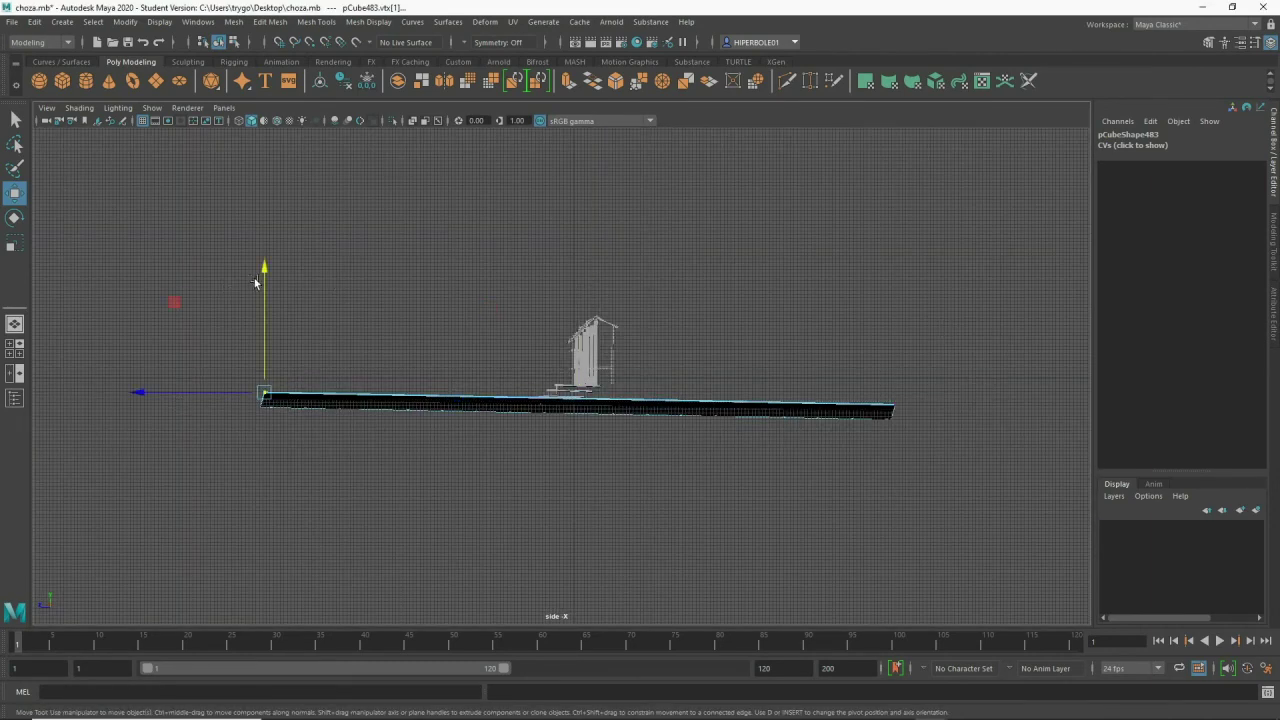
drag(805, 322, 960, 450)
drag(984, 383, 857, 468)
drag(894, 368, 894, 347)
drag(335, 366, 252, 444)
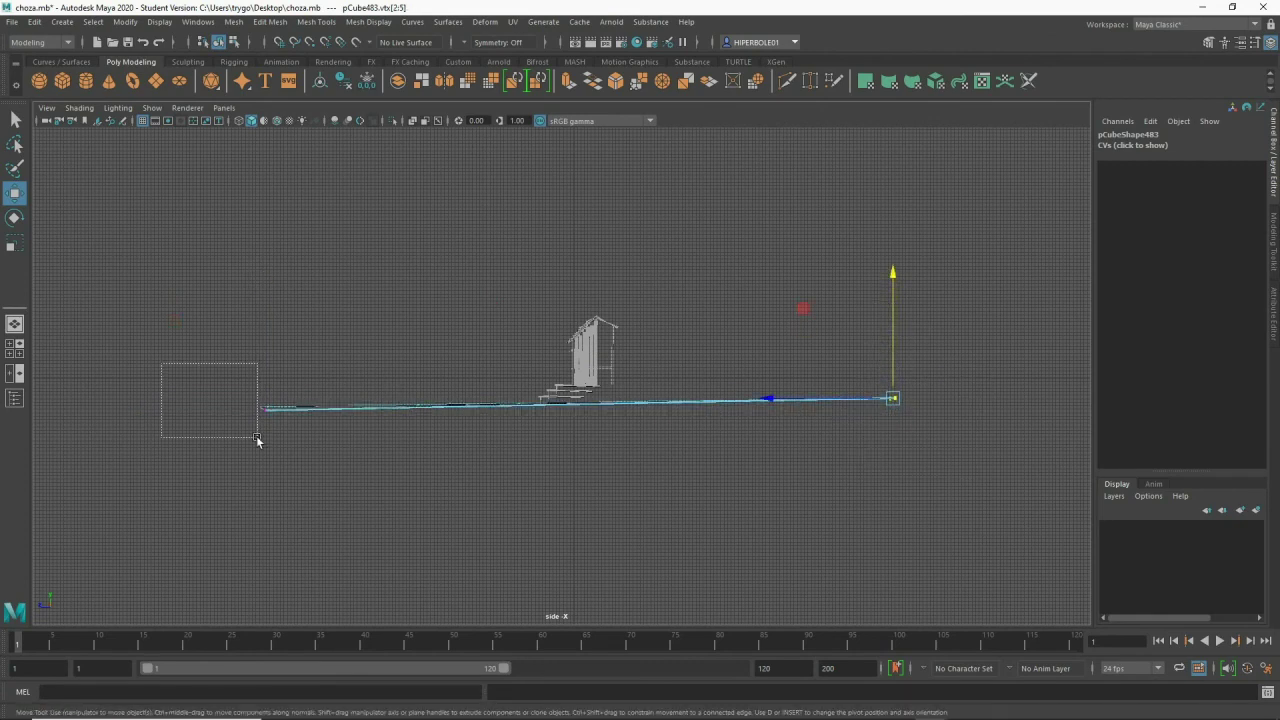
drag(256, 351, 430, 373)
right_drag(314, 366, 370, 322)
click(471, 264)
click(514, 431)
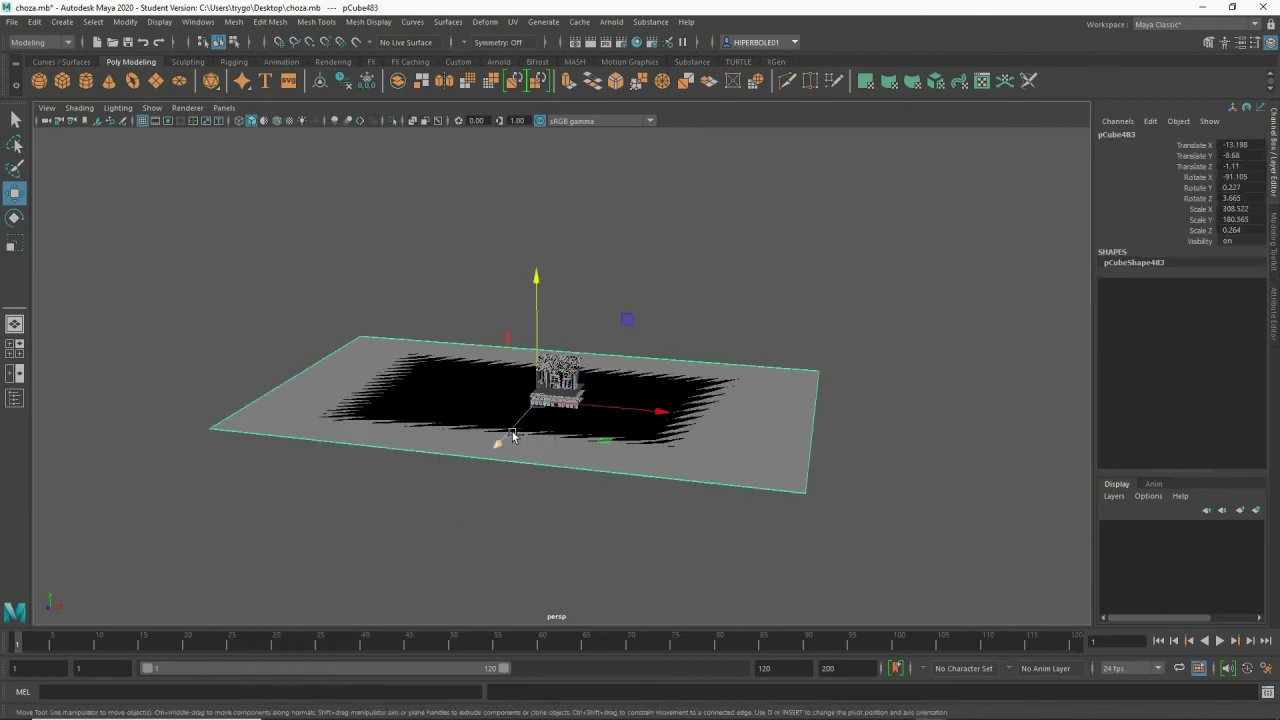
- Replace the slab with a new polygon plane, pPlane1, scaled to 743.783 as a huge ground grid
key(Delete)
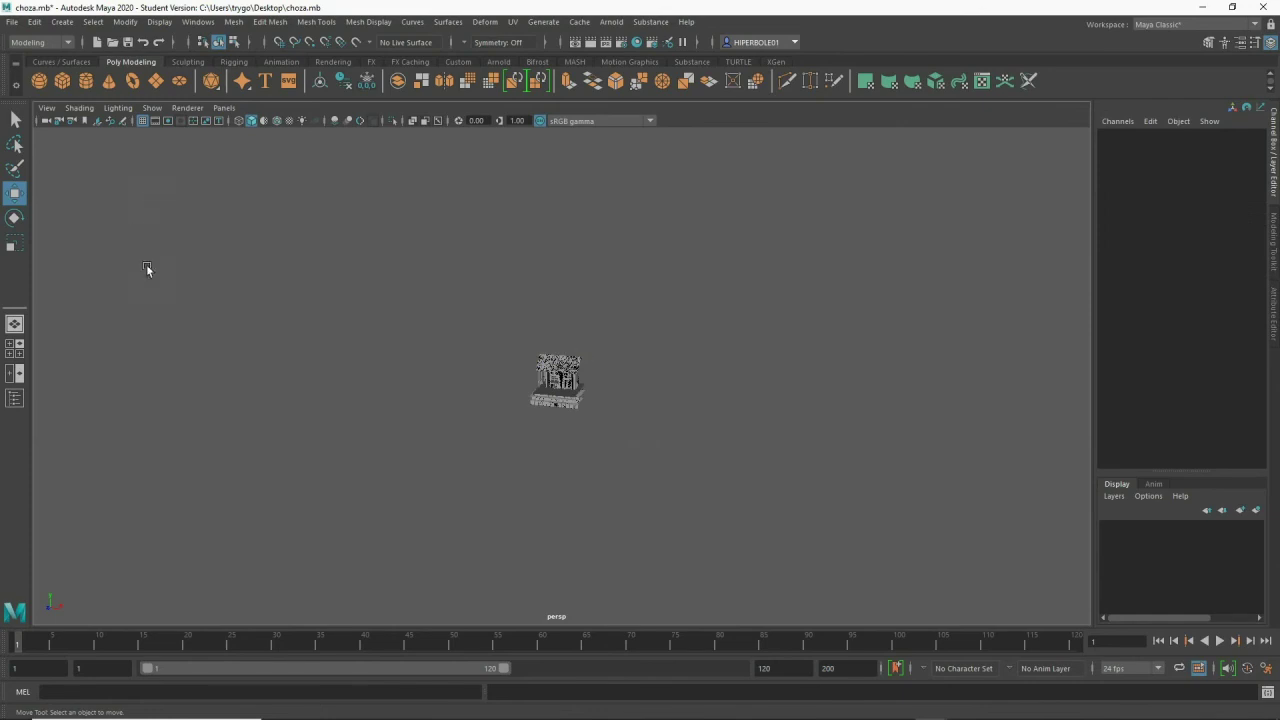
click(156, 81)
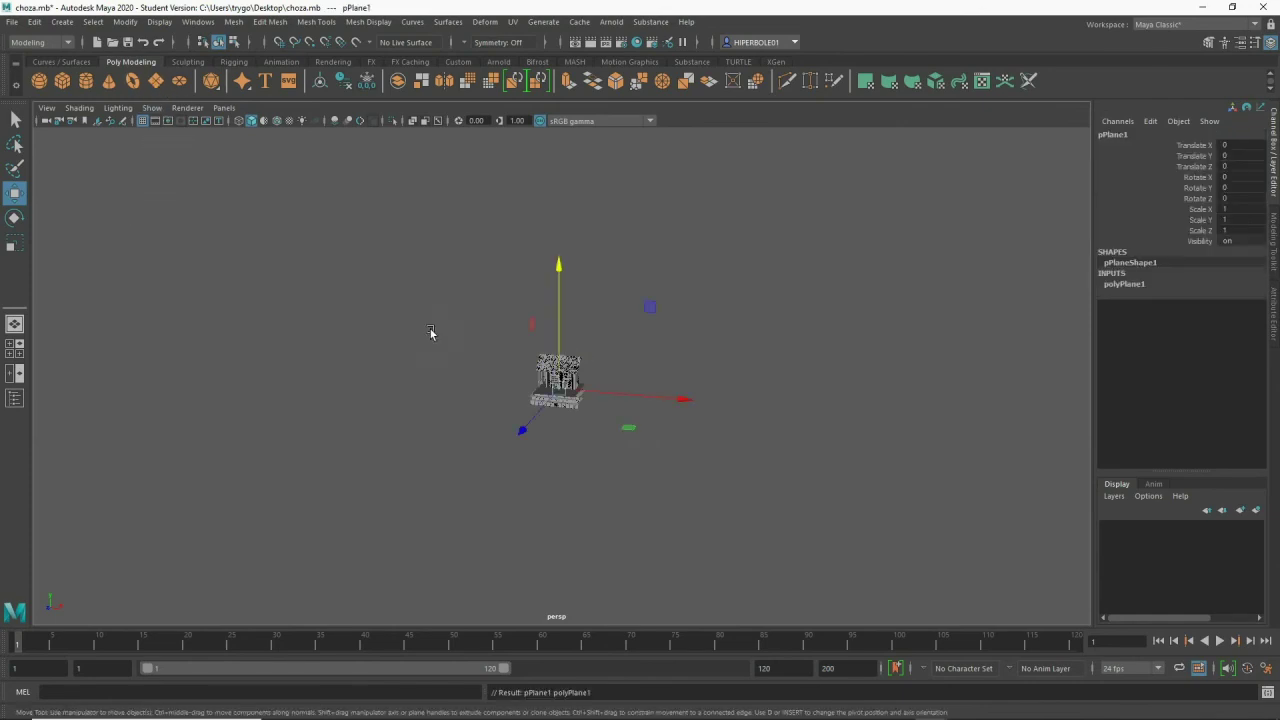
key(r)
drag(556, 392, 754, 391)
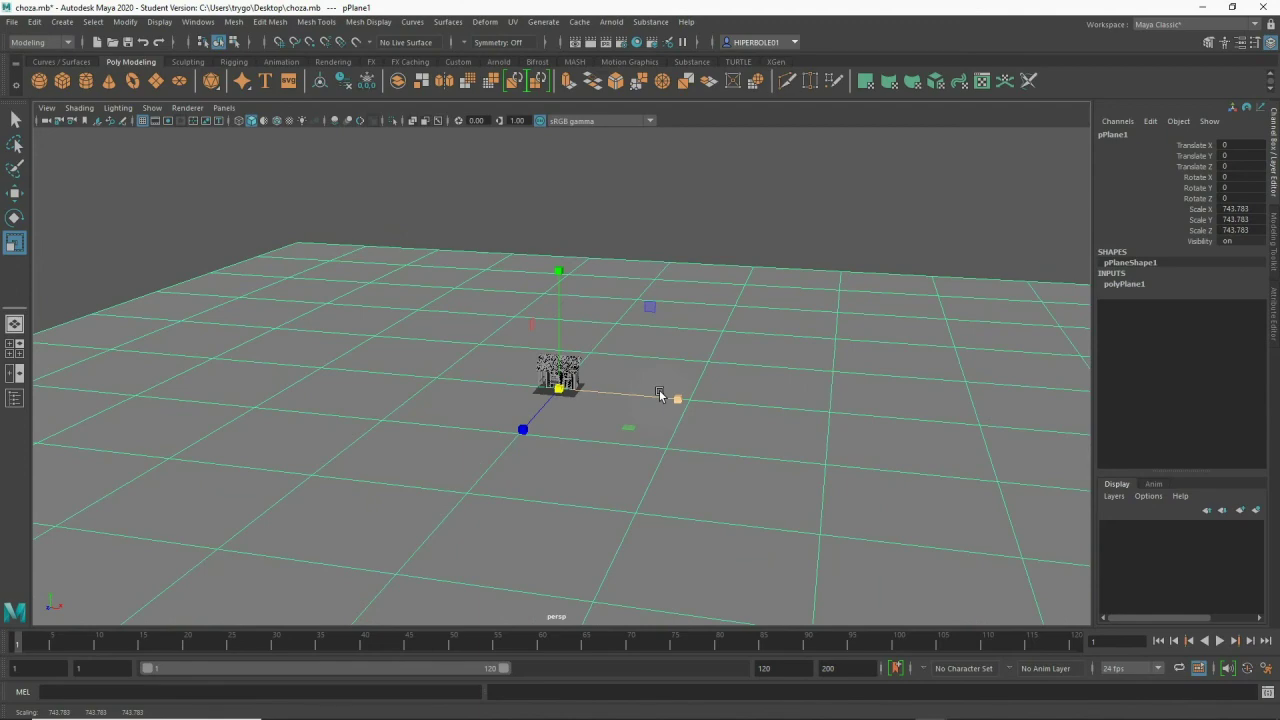
scroll(659, 390, up, 3)
scroll(660, 397, up, 5)
alt+drag(666, 280, 618, 429)
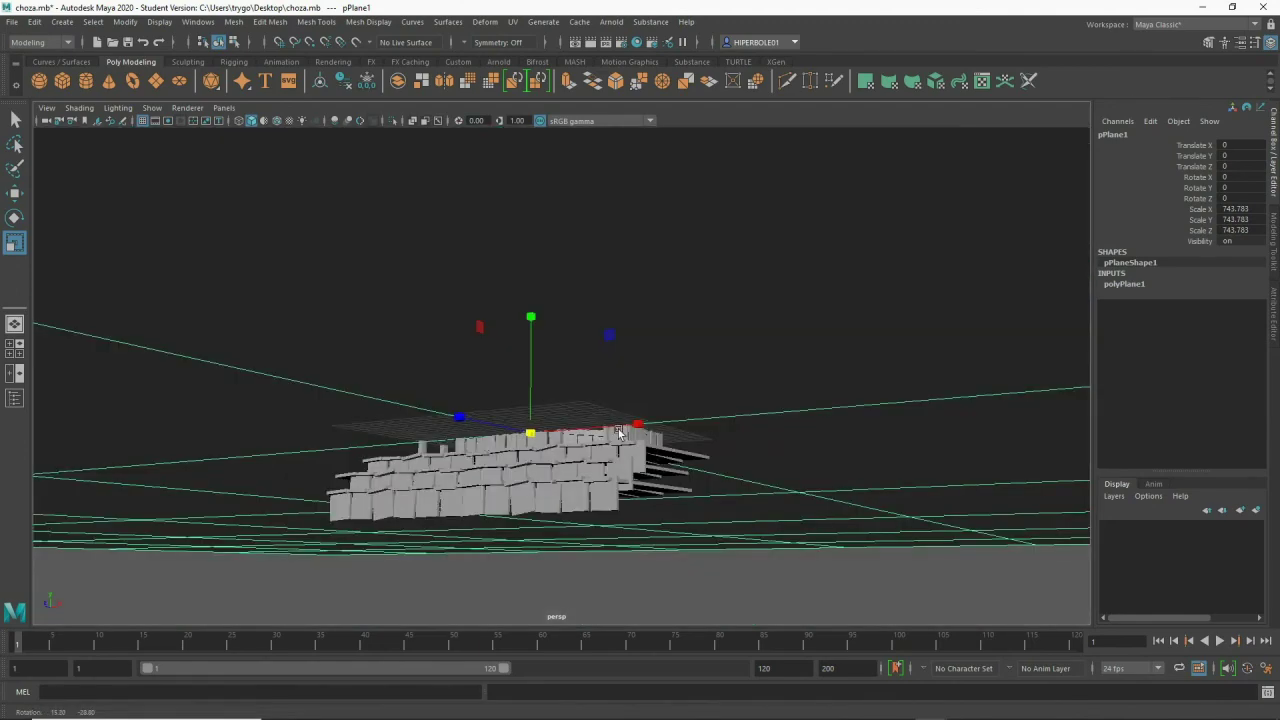
key(bracketleft)
key(bracketright)
key(bracketleft)
key(bracketleft)
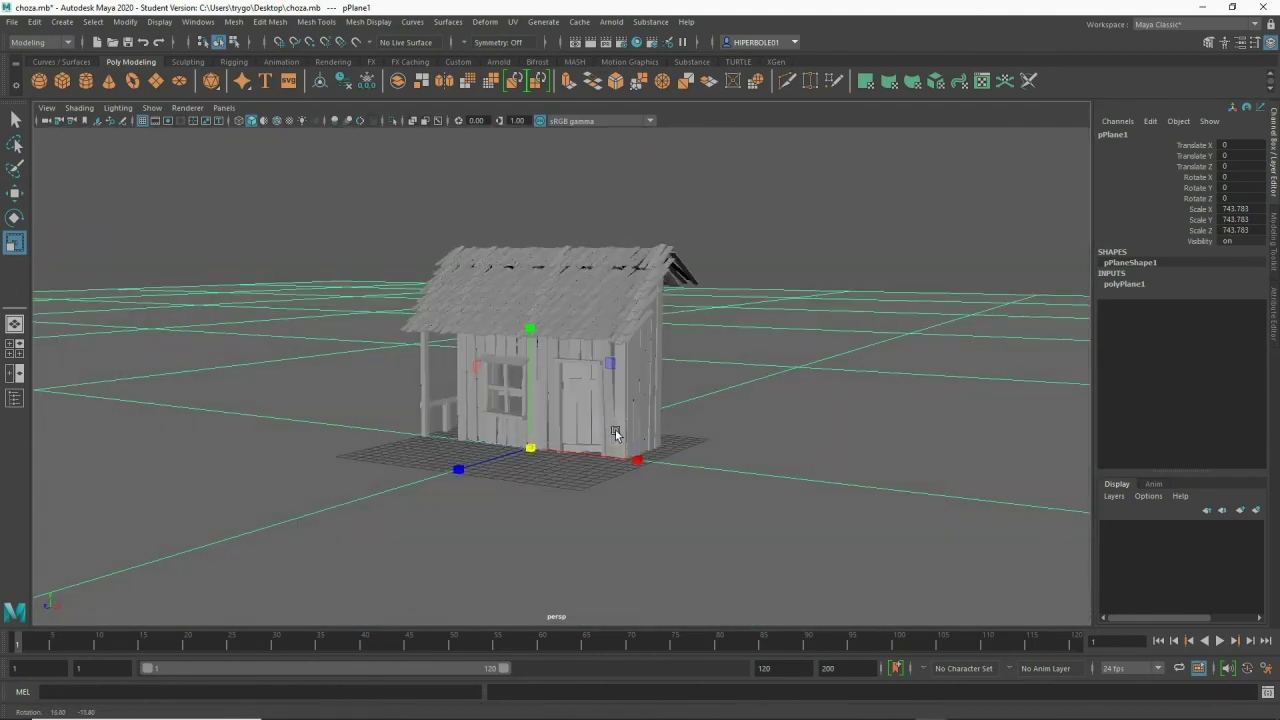
- Lower pPlane1 to Translate Y -6.85 beneath the stepped base and orbit to inspect the hut
key(w)
drag(531, 328, 537, 404)
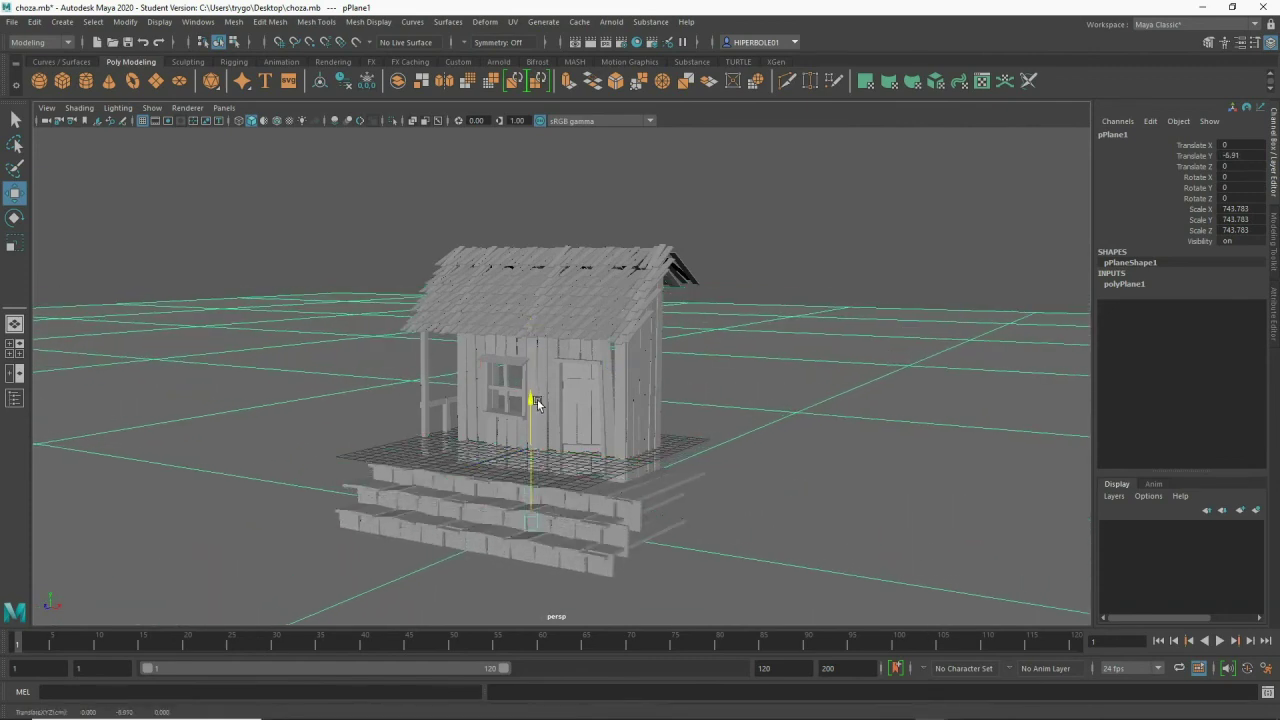
drag(537, 403, 537, 404)
key(super)
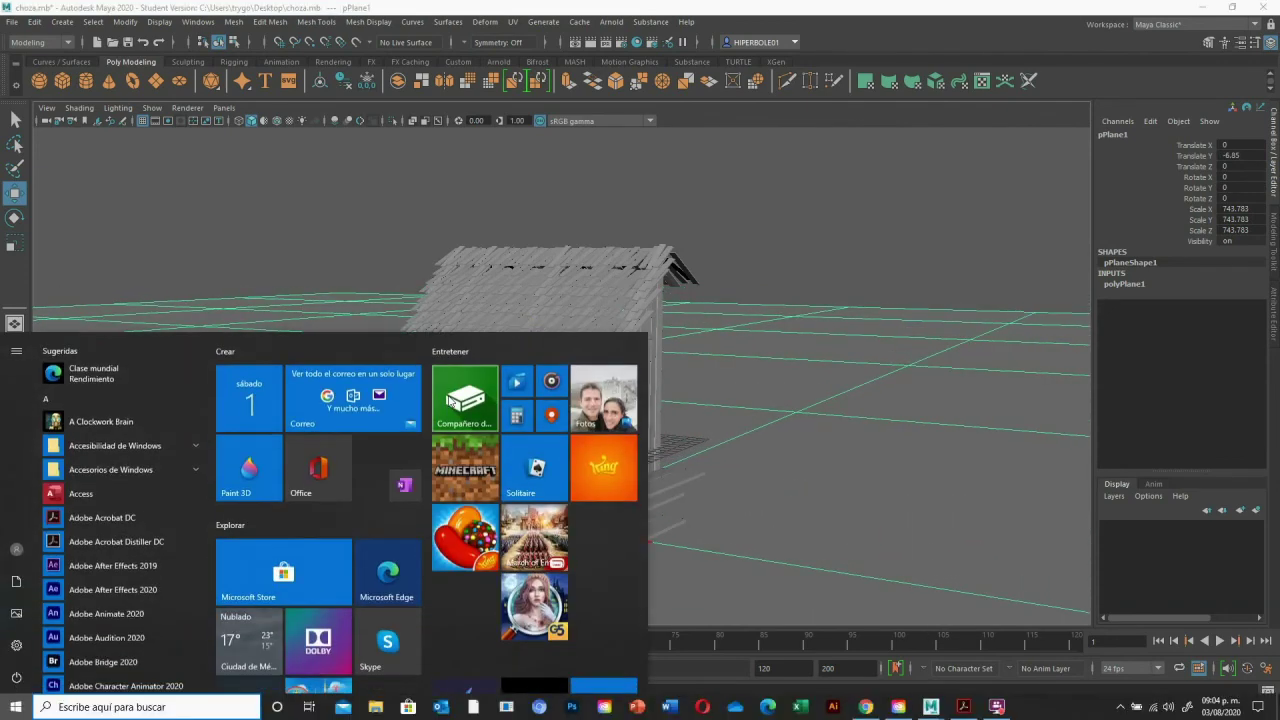
key(super)
mouse_move(586, 323)
alt+mouse_down()
mouse_move(571, 337)
mouse_move(634, 343)
mouse_move(611, 322)
mouse_move(578, 322)
alt+mouse_up()
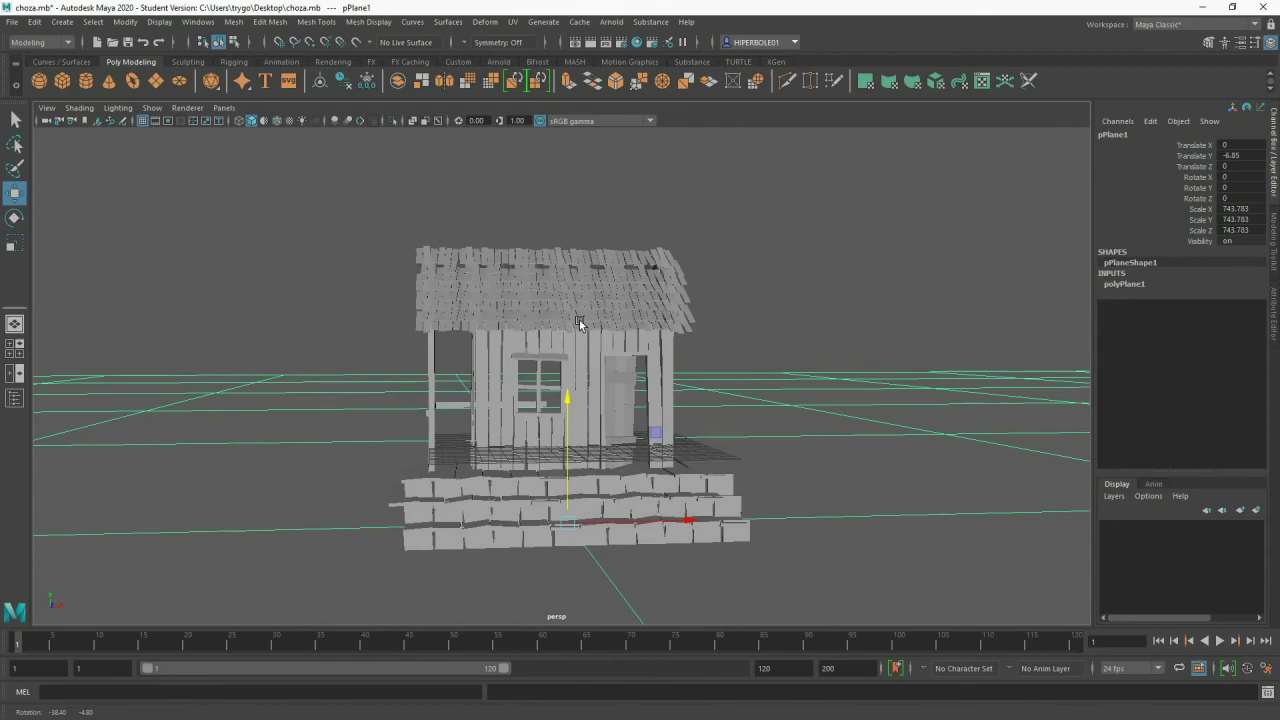
mouse_move(578, 330)
alt+right_down()
mouse_move(643, 323)
mouse_move(654, 255)
mouse_move(583, 268)
alt+right_up()
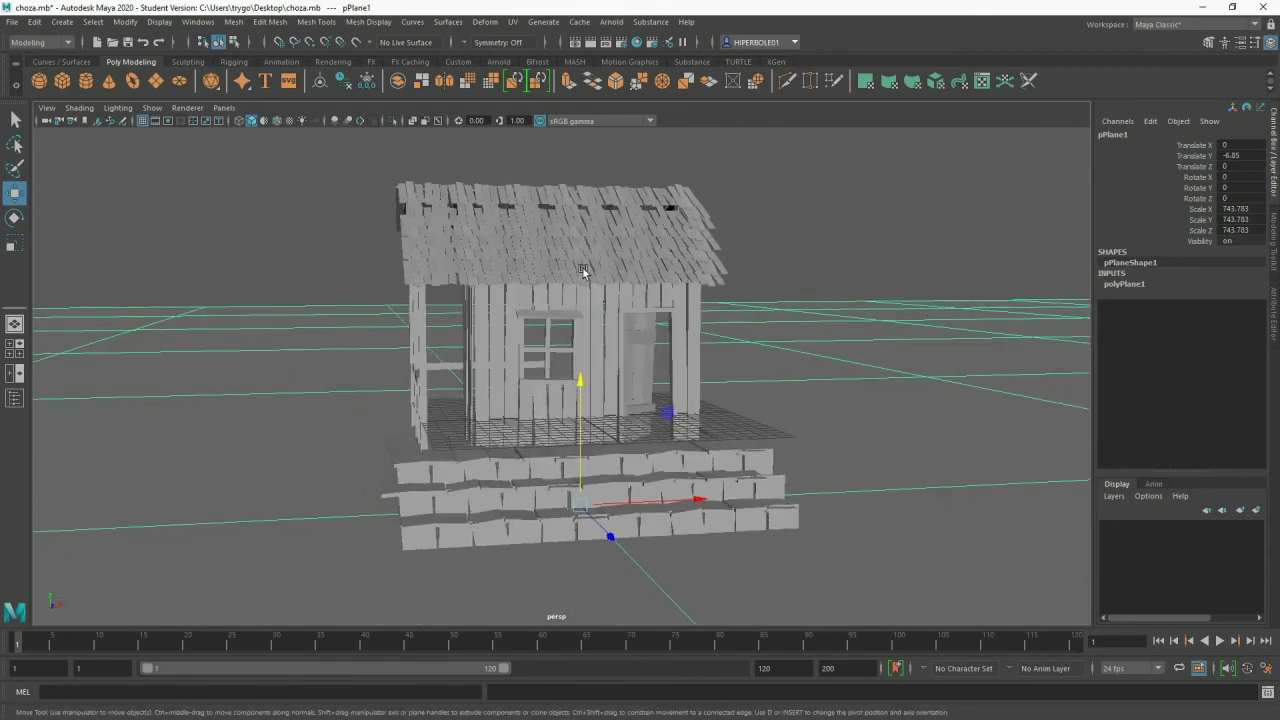
mouse_move(582, 290)
alt+mouse_down()
mouse_move(566, 303)
mouse_move(585, 310)
mouse_move(566, 304)
alt+mouse_up()
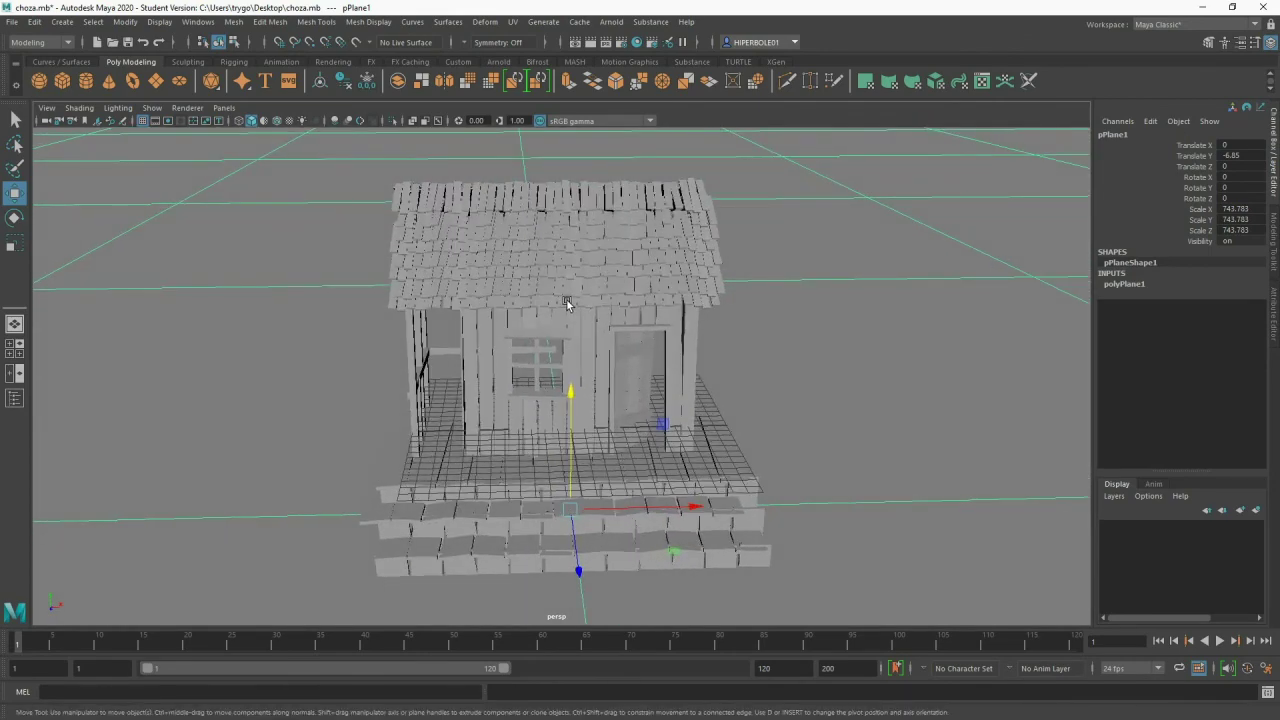
alt+drag(550, 326, 533, 307)
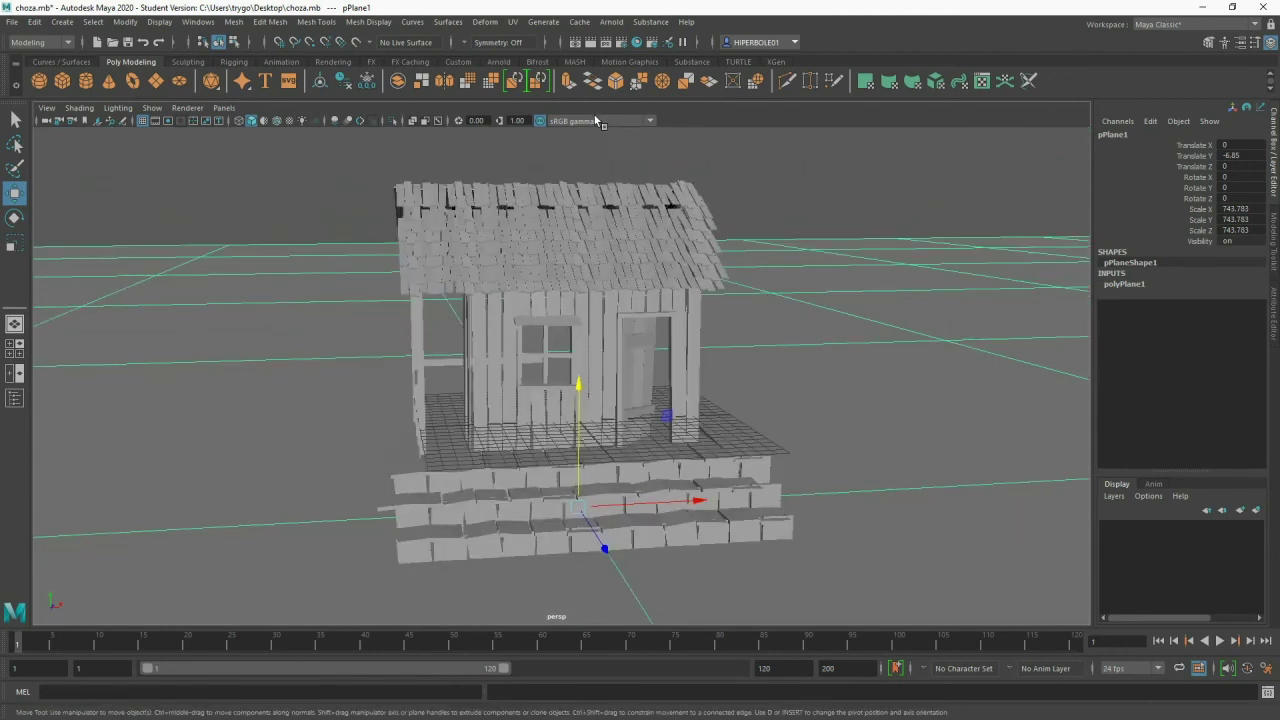
- Test-render the unlit scene with Arnold, check the alpha channel, close the black result, and show the Arnold shelf
click(591, 43)
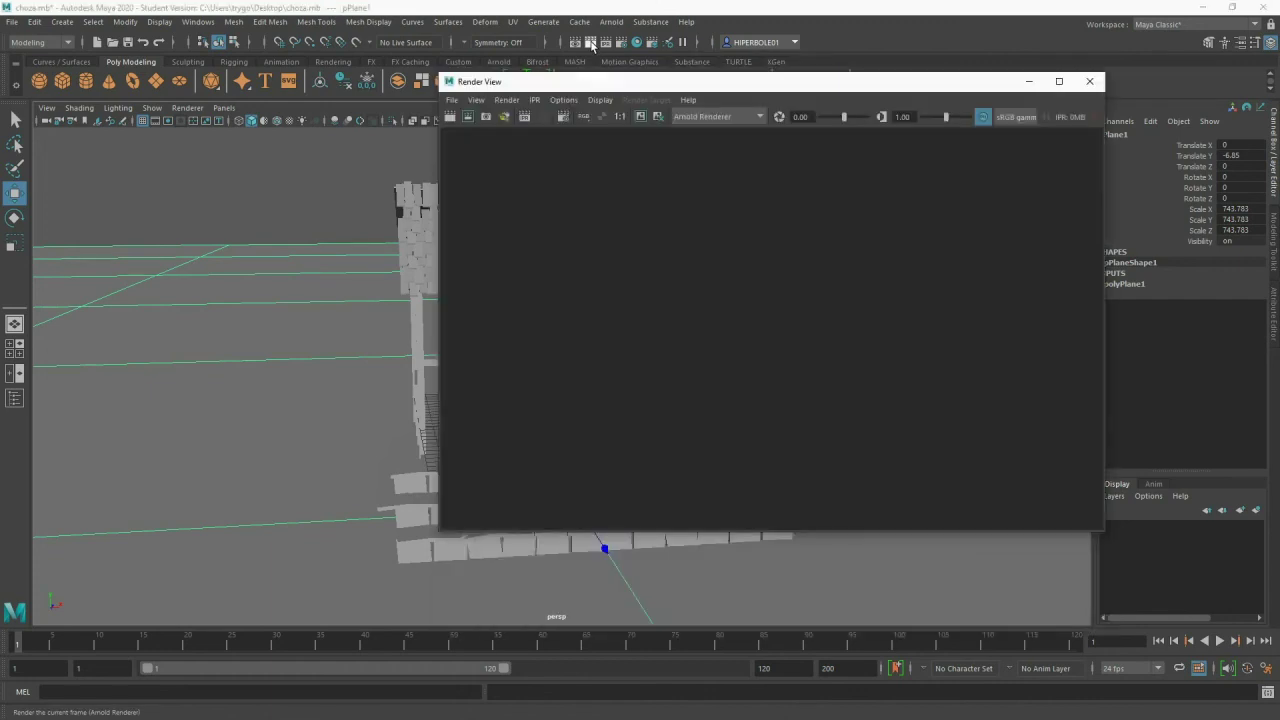
click(591, 44)
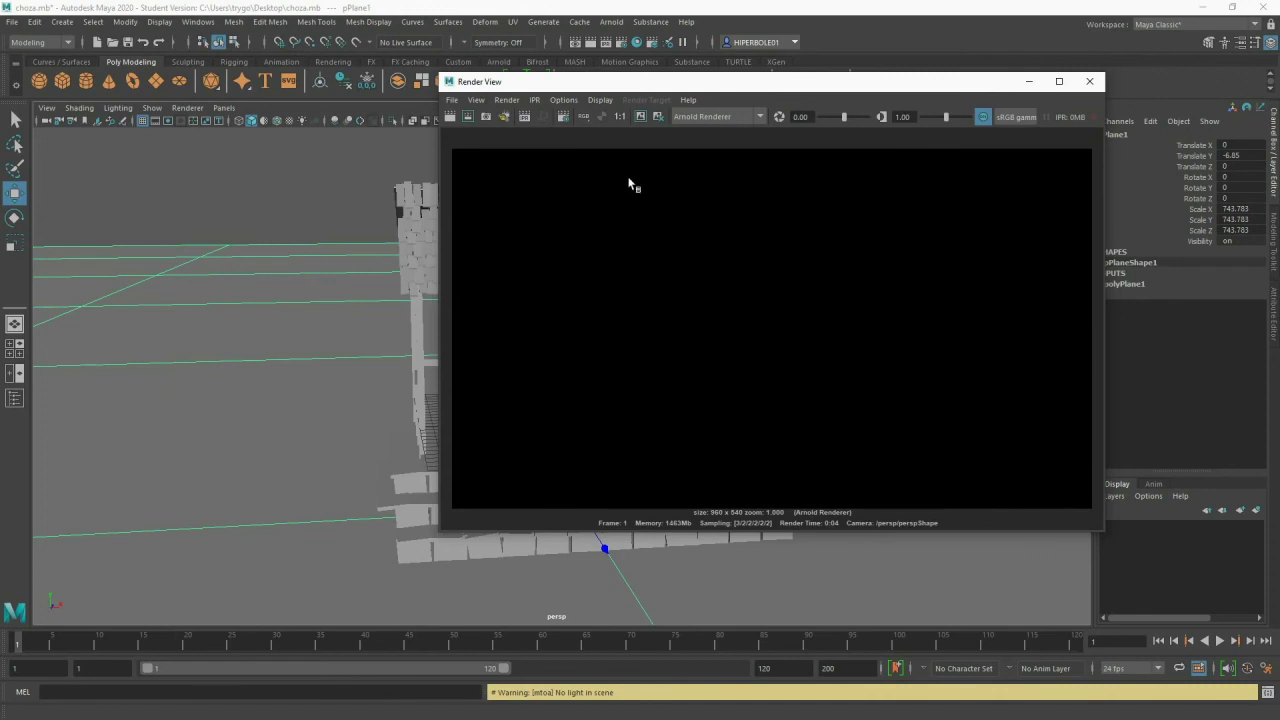
click(603, 116)
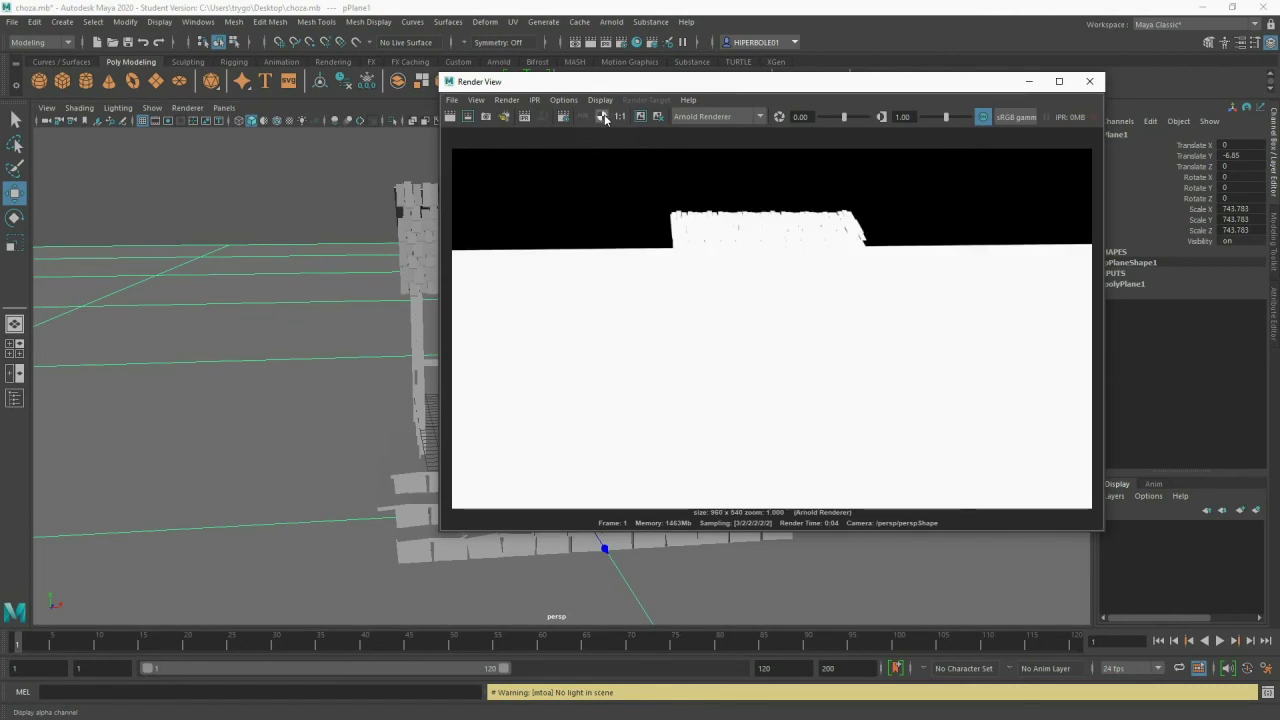
click(587, 118)
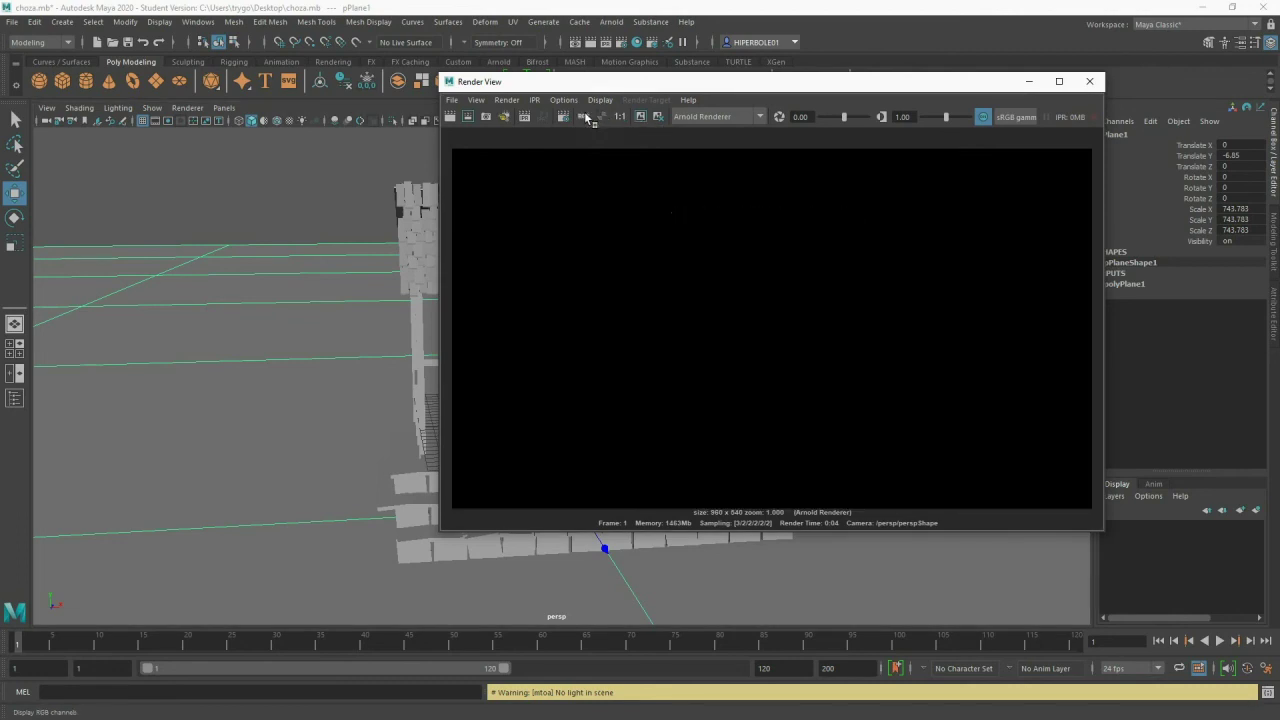
click(1089, 81)
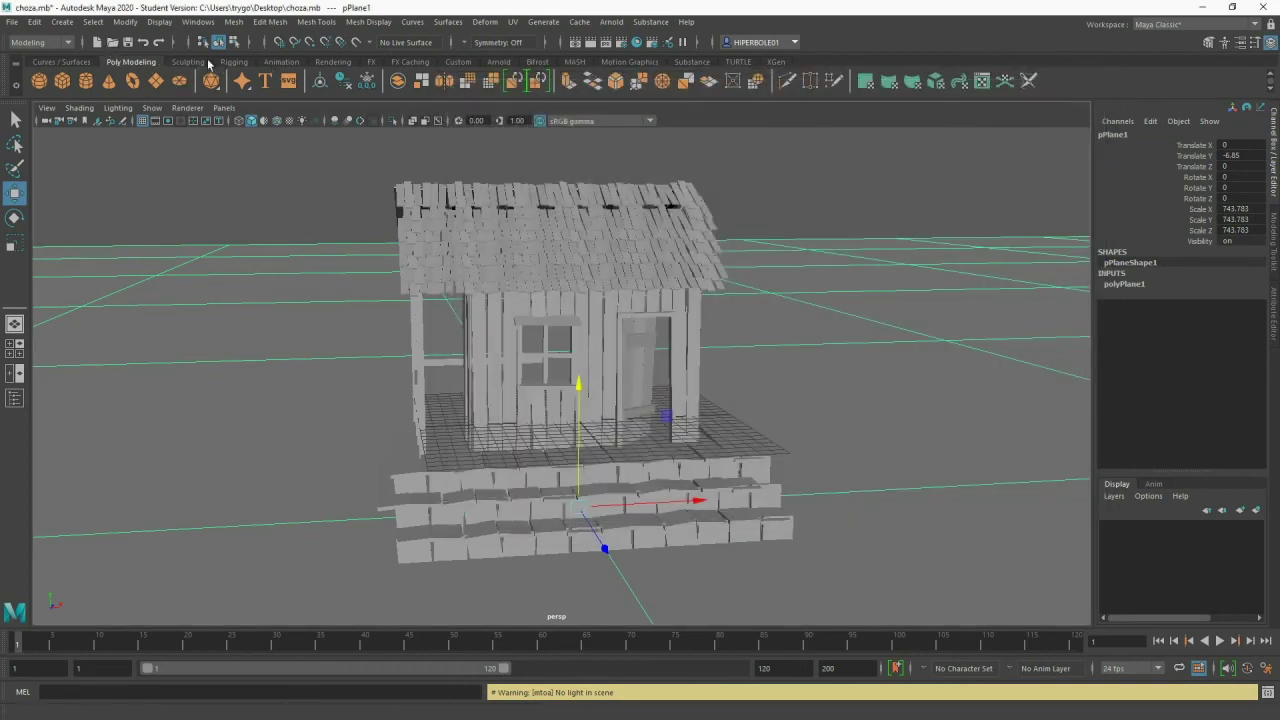
click(496, 63)
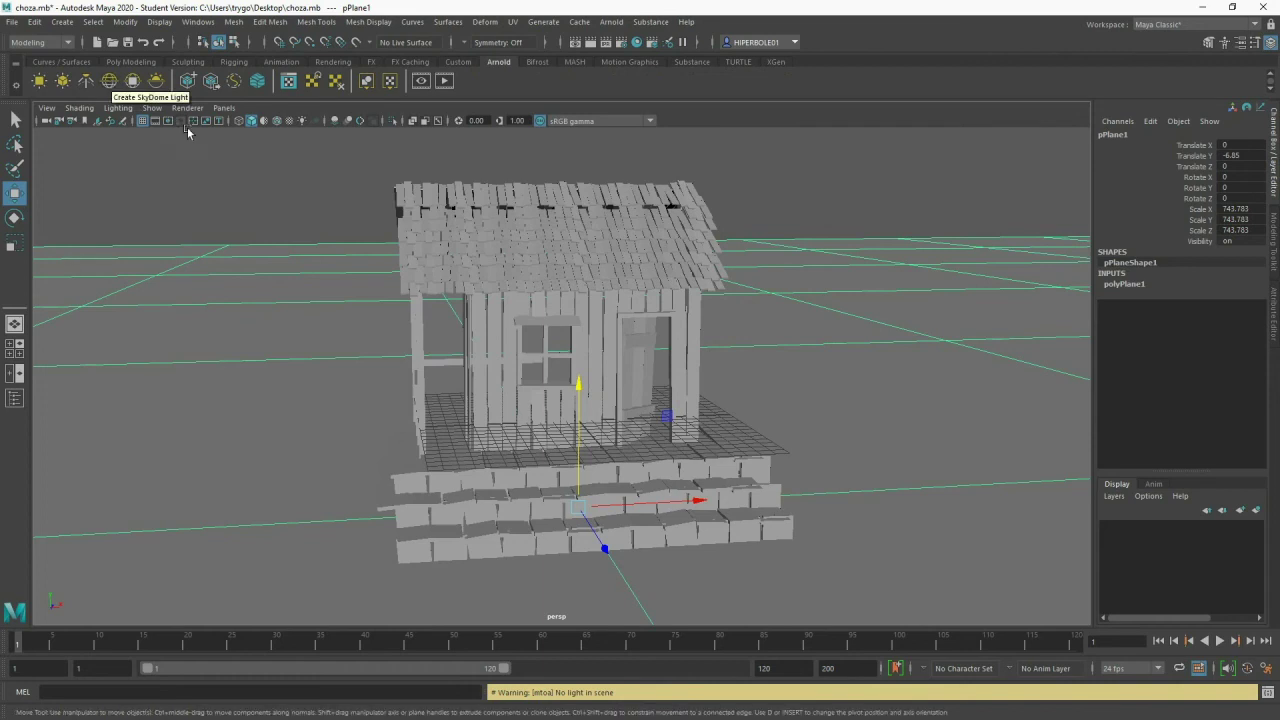
- Add an Arnold sky dome light, aiSkyDomeLight1, reframe on the hut, and render it in soft grey light
click(110, 81)
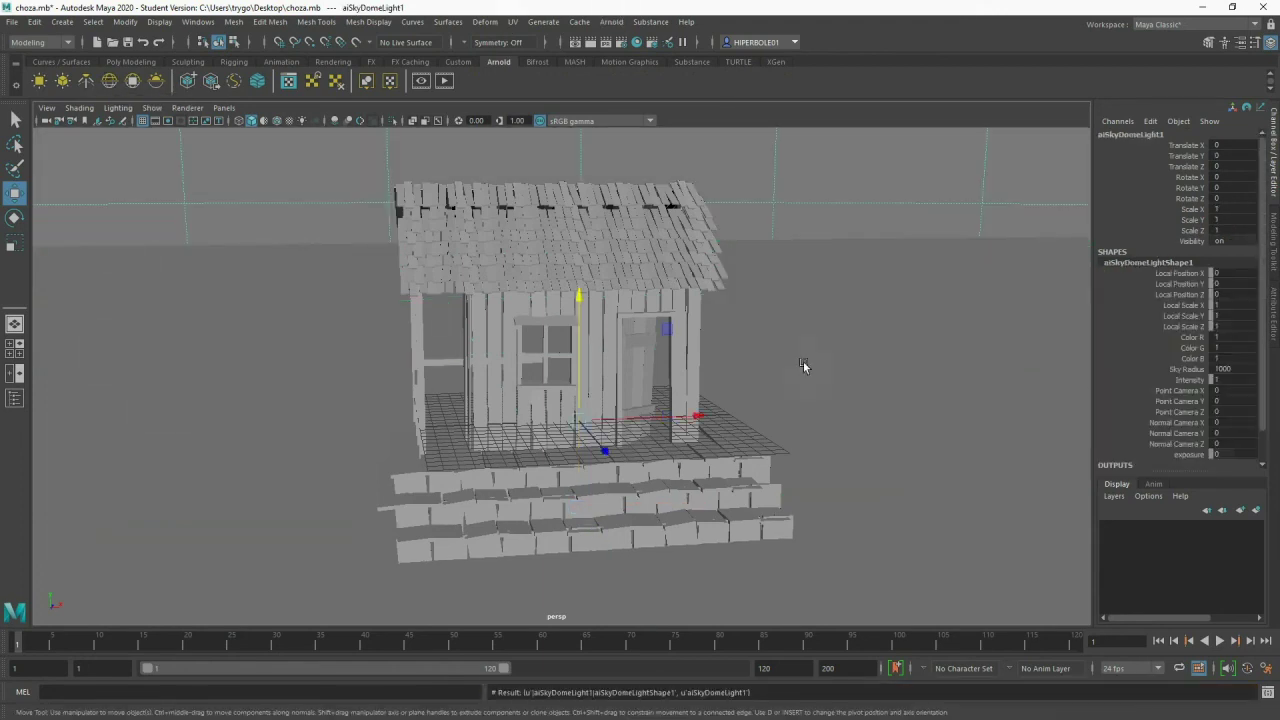
key(f)
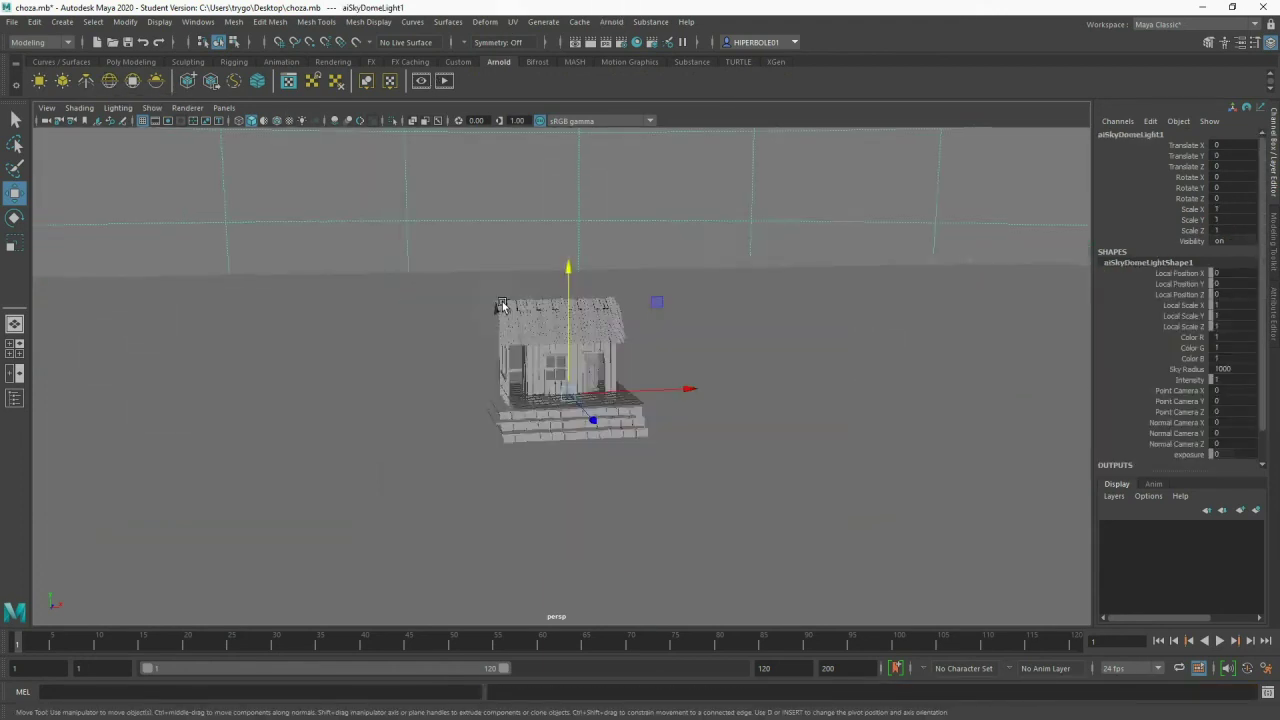
scroll(502, 301, up, 10)
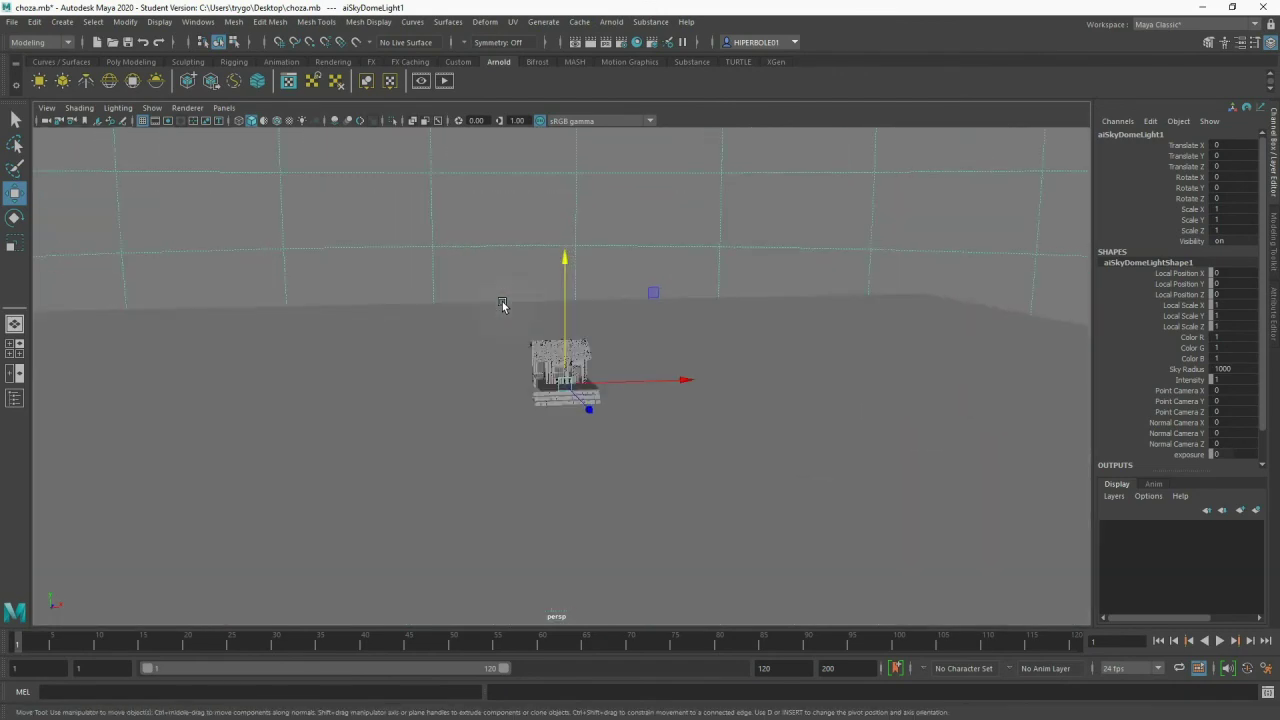
scroll(502, 301, up, 3)
mouse_move(501, 301)
alt+mouse_down()
mouse_move(604, 308)
mouse_move(620, 334)
mouse_move(588, 336)
mouse_move(598, 323)
alt+mouse_up()
scroll(604, 308, up, 2)
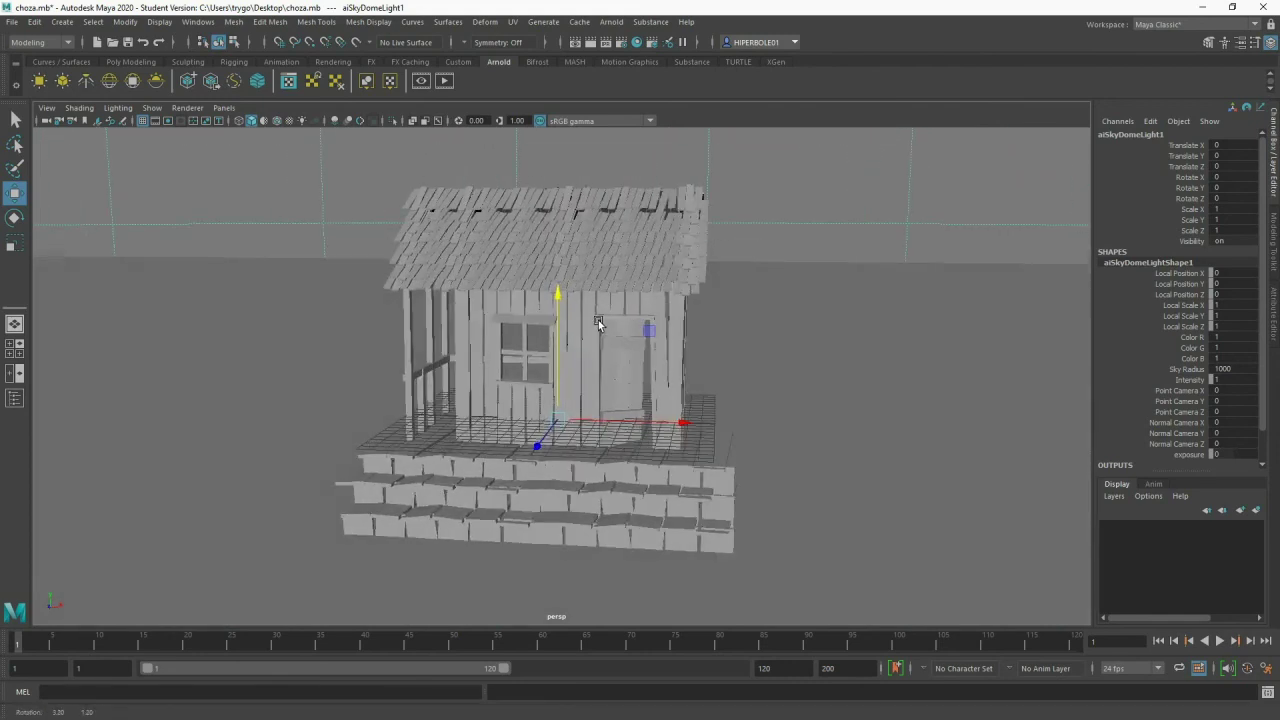
click(591, 42)
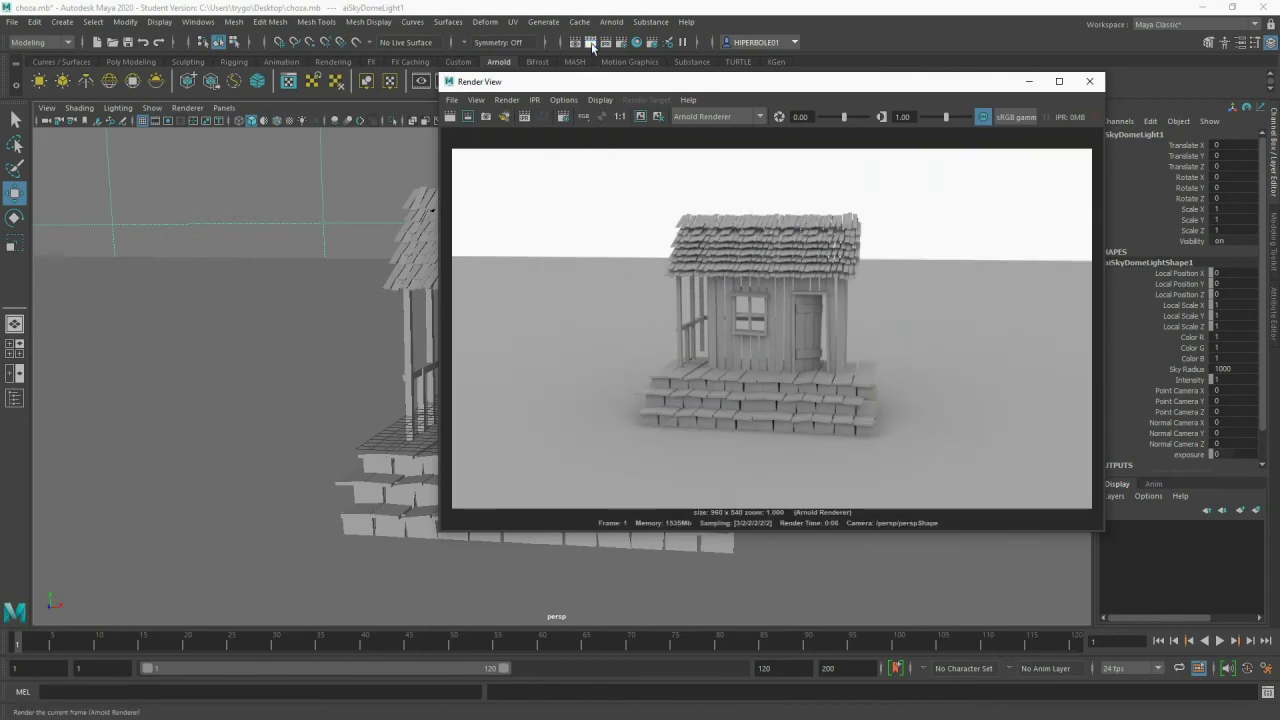
click(1089, 81)
- Move the camera closer to the front of the hut, render it with Arnold, and select the hut mesh
scroll(686, 274, up, 1)
scroll(785, 260, up, 3)
alt+drag(785, 260, 732, 281)
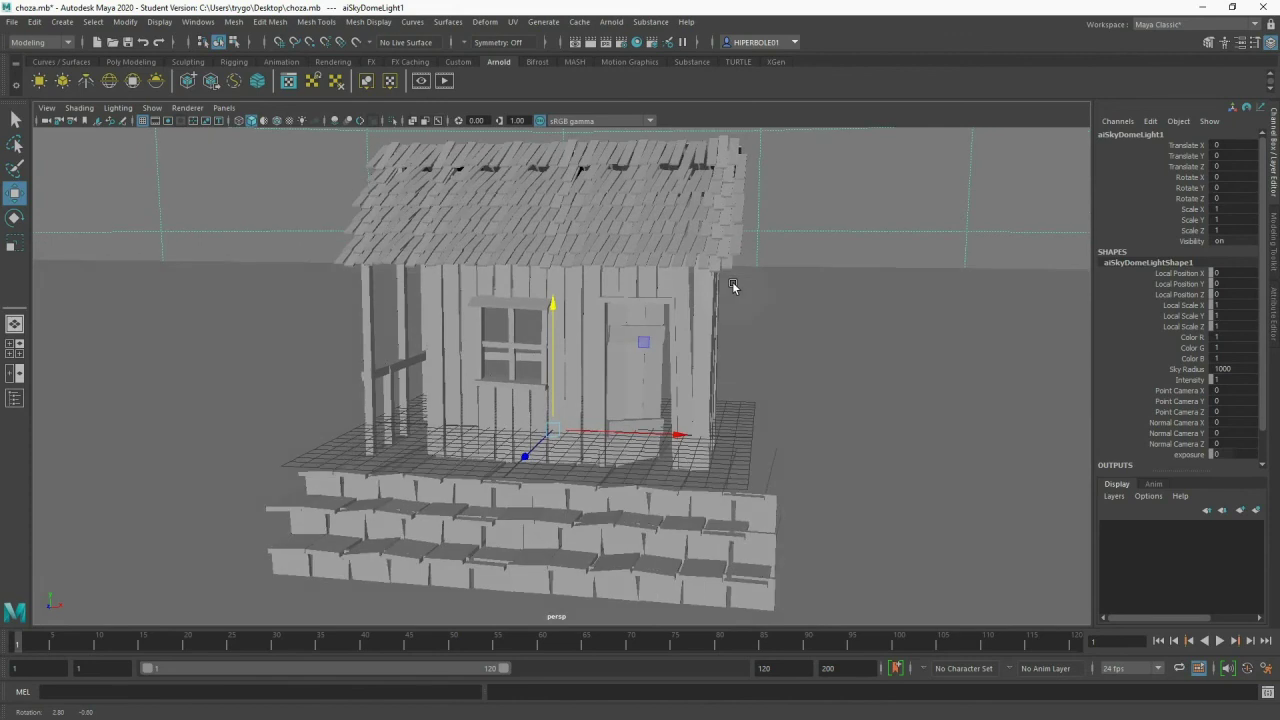
click(589, 42)
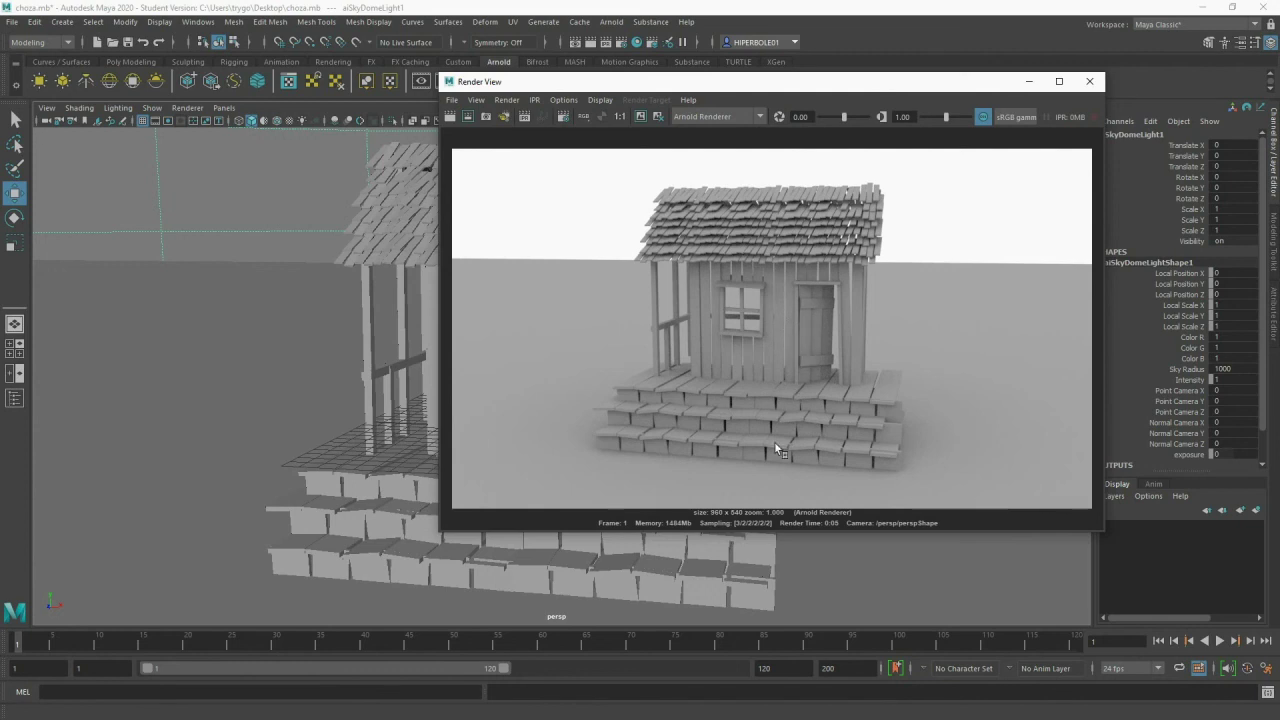
click(485, 567)
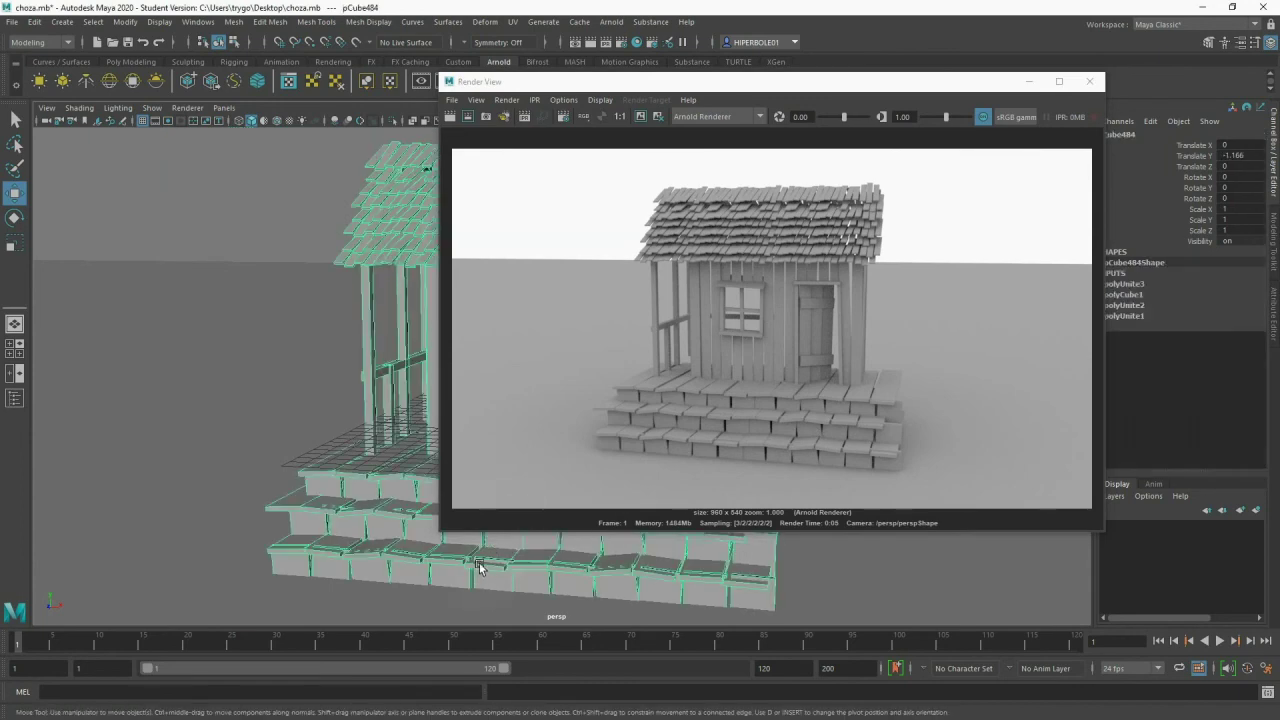
- Move the render window aside and separate the combined hut back into individual pieces
click(614, 87)
drag(614, 87, 940, 97)
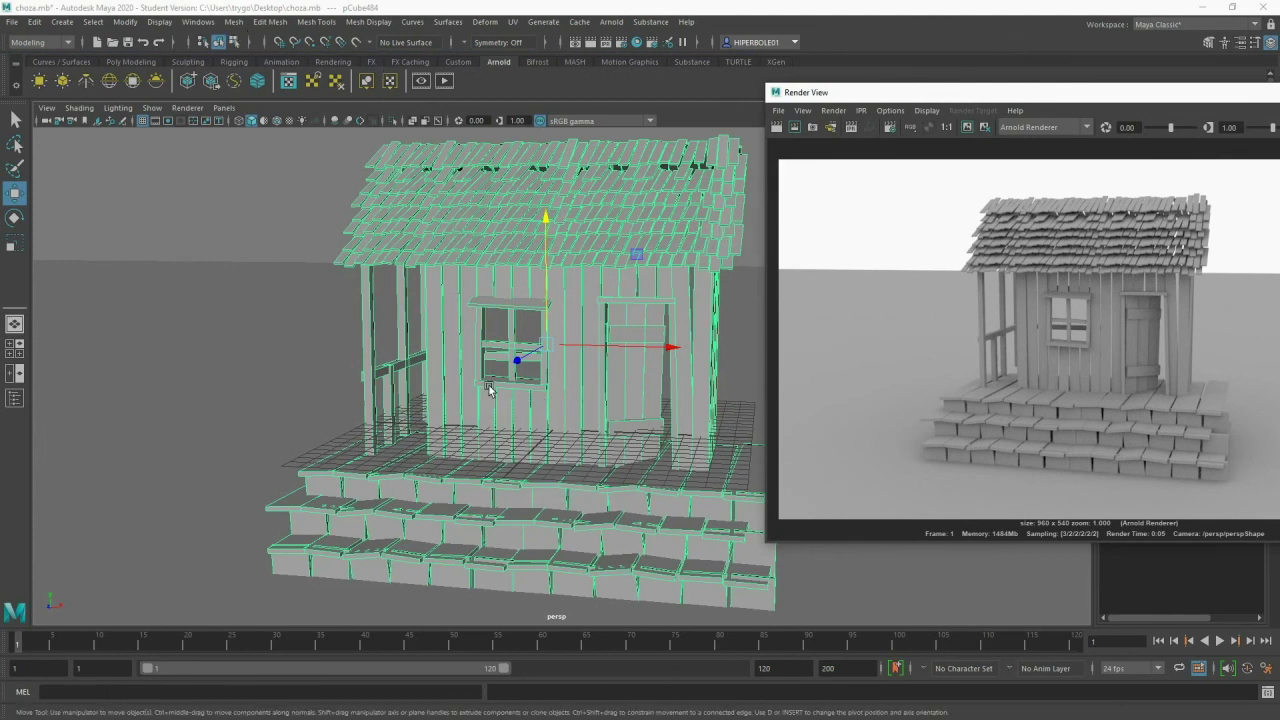
click(234, 26)
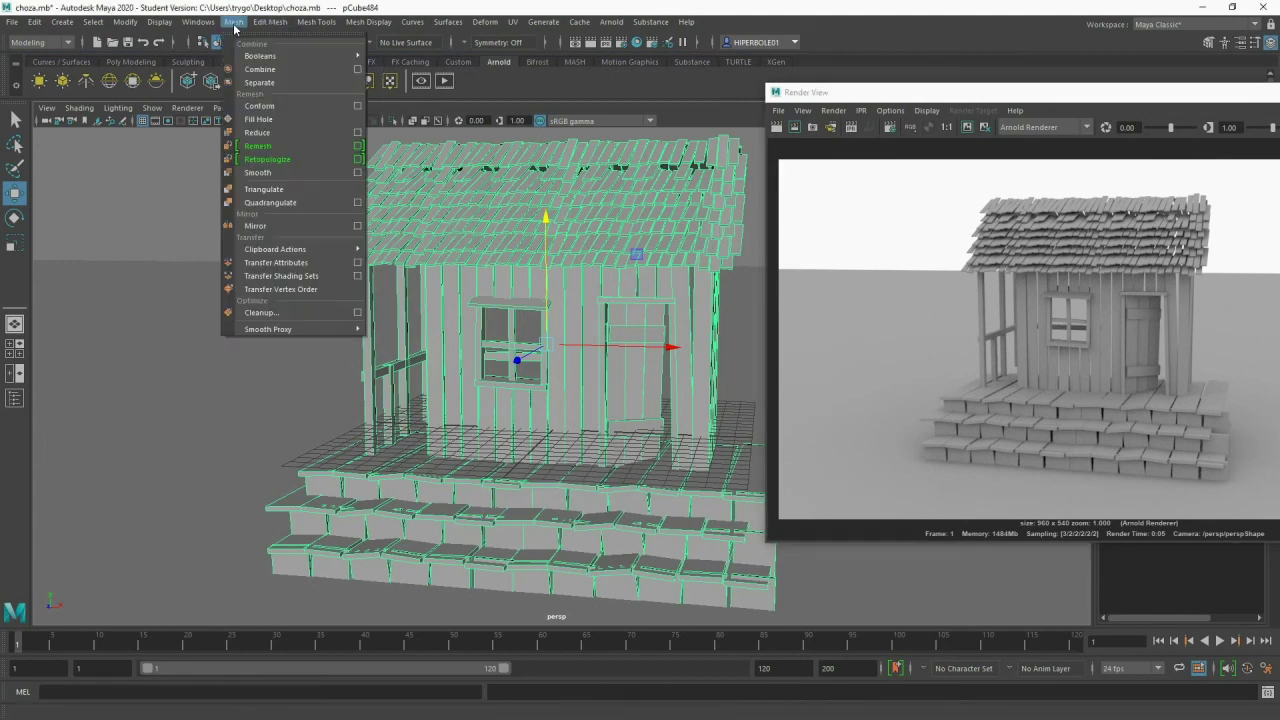
click(260, 82)
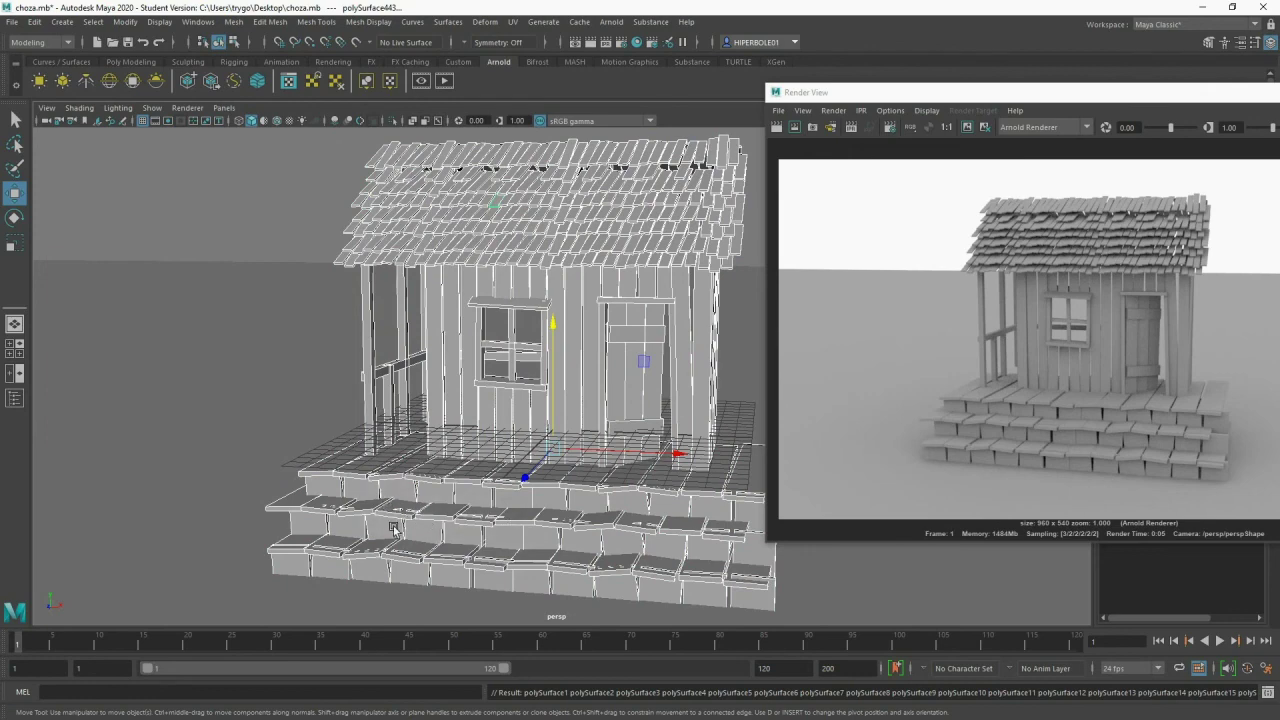
- In a zoomed side view, select a vertical stair post and lower it slightly
click(342, 527)
key(space)
drag(375, 522, 434, 509)
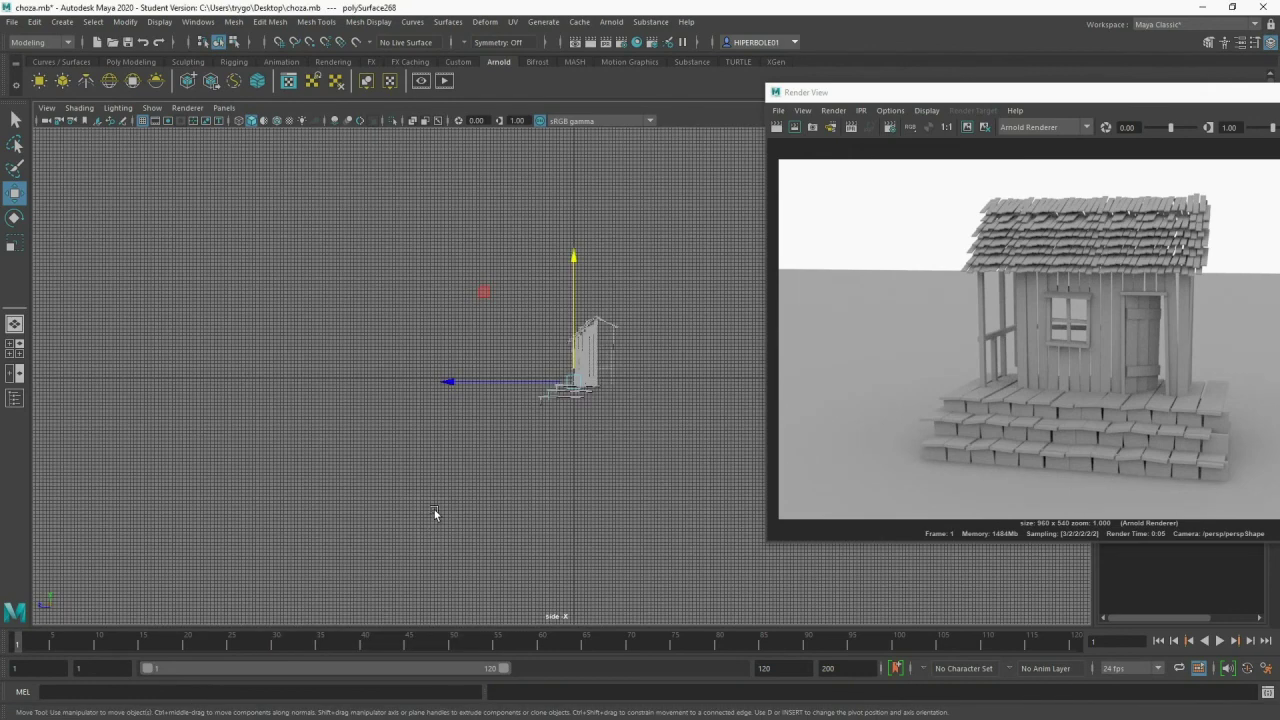
scroll(432, 420, up, 3)
scroll(439, 430, up, 3)
scroll(440, 431, up, 3)
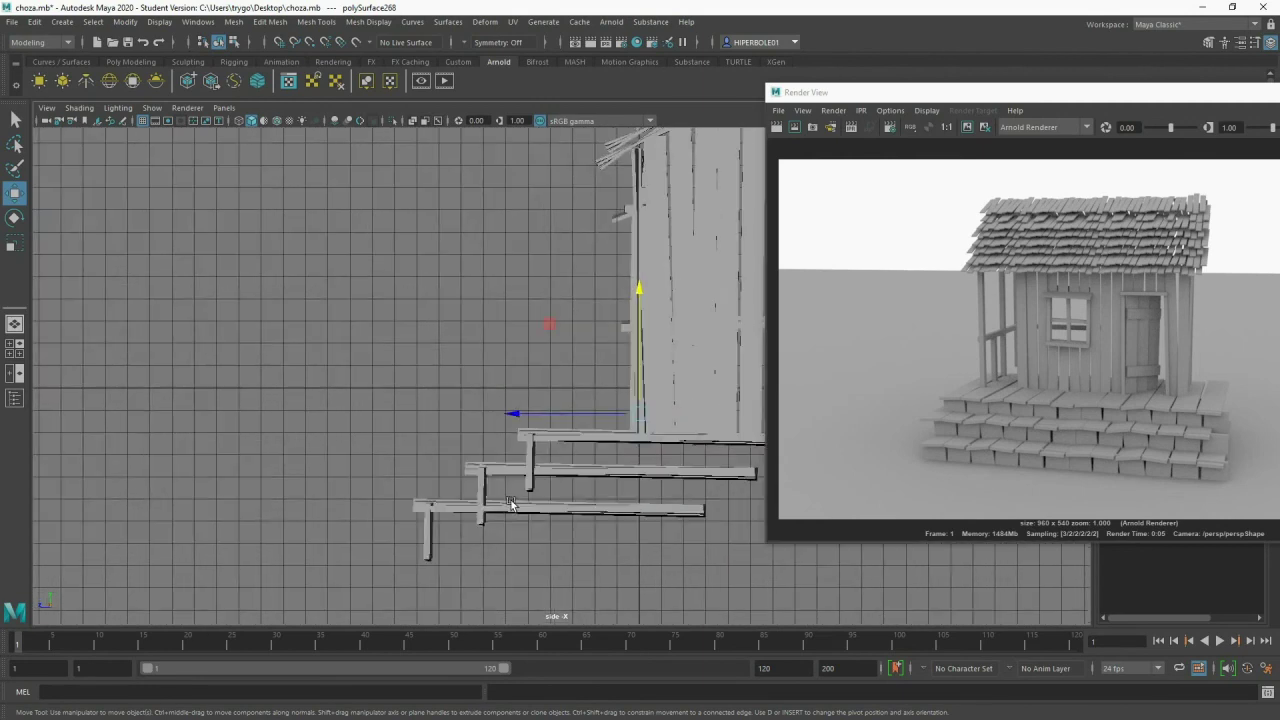
click(481, 478)
drag(642, 314, 642, 322)
- Lower the remaining stair posts, then return to perspective and re-render the hut
click(527, 462)
click(428, 545)
click(428, 522)
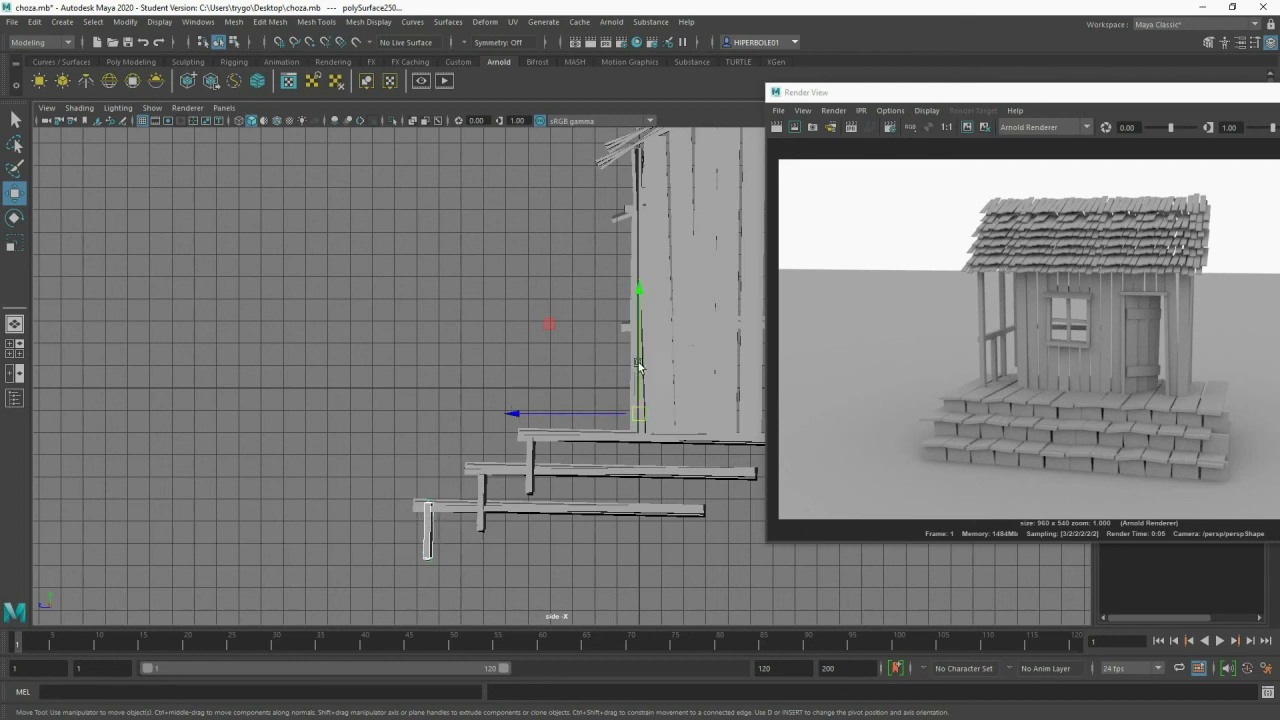
drag(641, 295, 643, 300)
key(space)
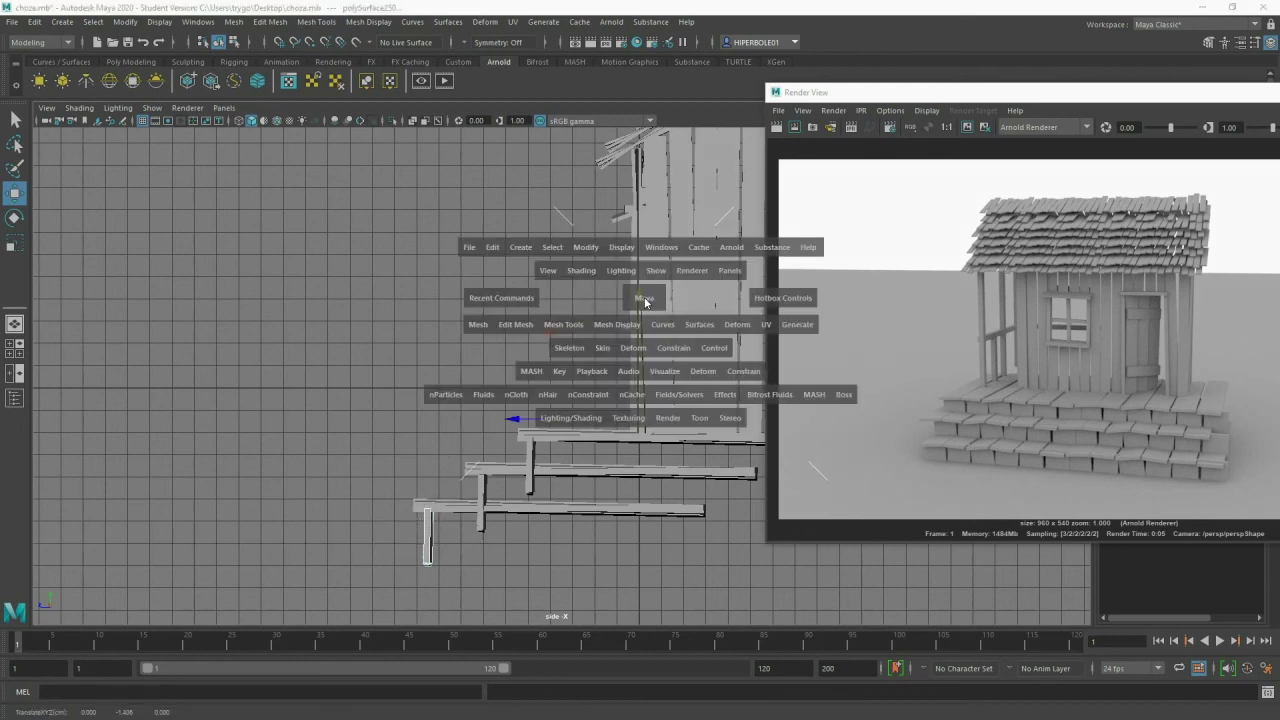
click(641, 296)
click(777, 127)
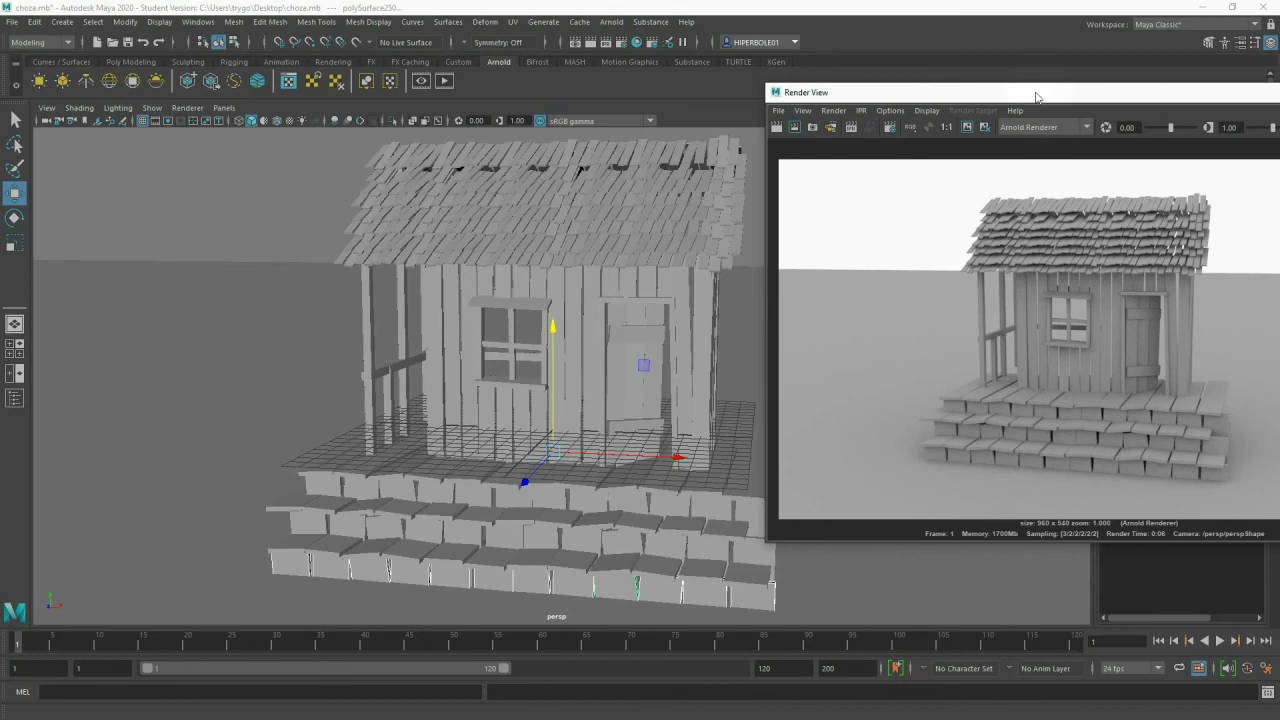
- Save the scene as choza.mb through the Student Version prompt and un-maximize the Maya window
drag(1034, 93, 806, 72)
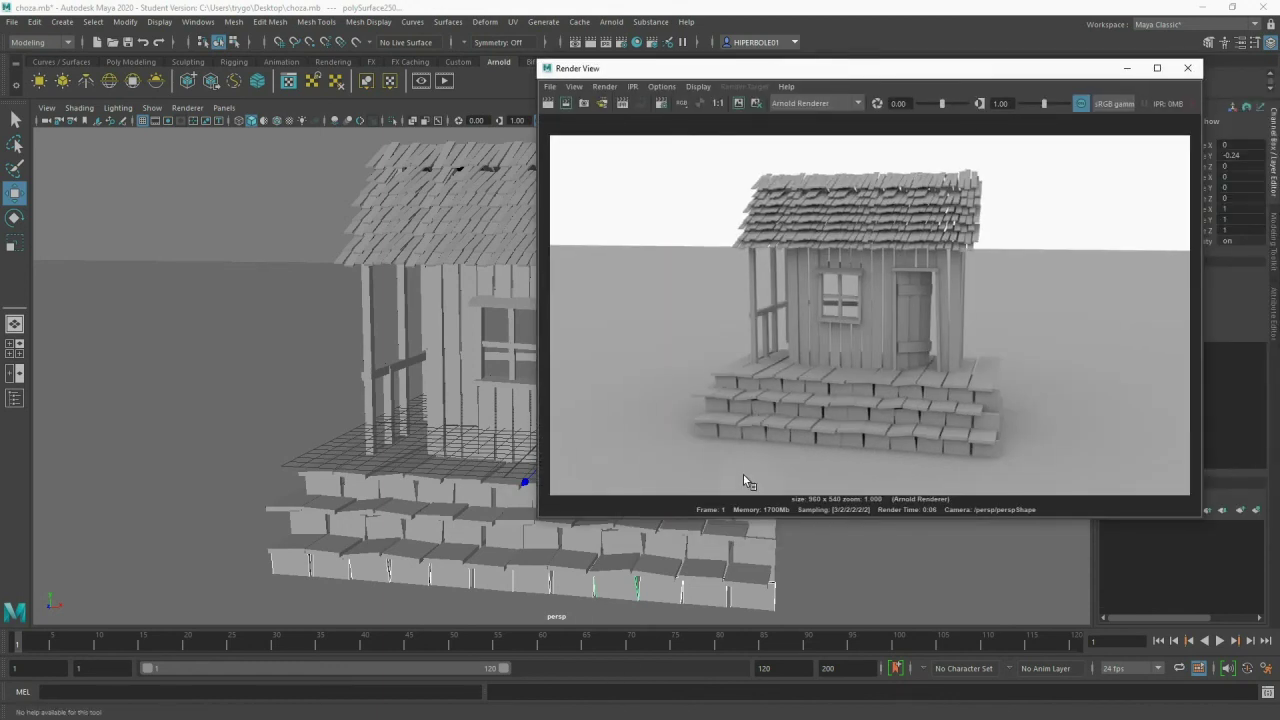
key(ctrl+s)
click(611, 378)
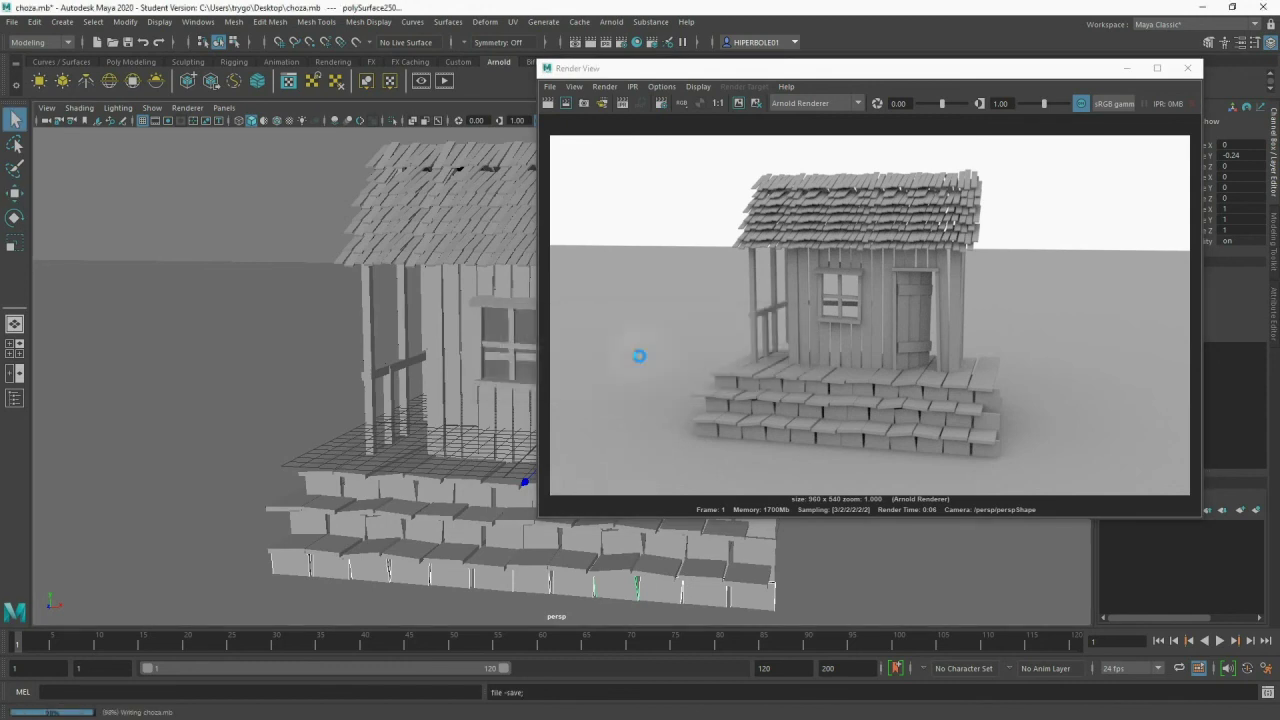
key(w)
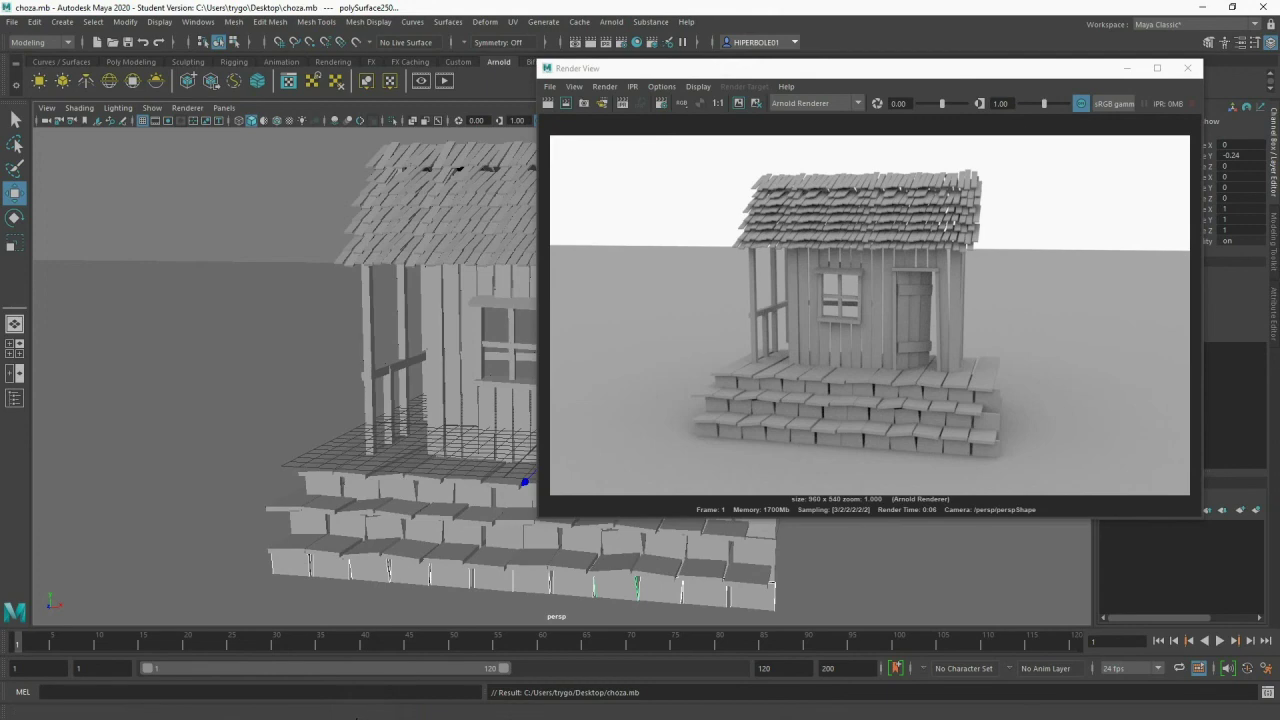
mouse_move(447, 7)
mouse_down()
mouse_move(556, 45)
mouse_move(550, 20)
mouse_up()
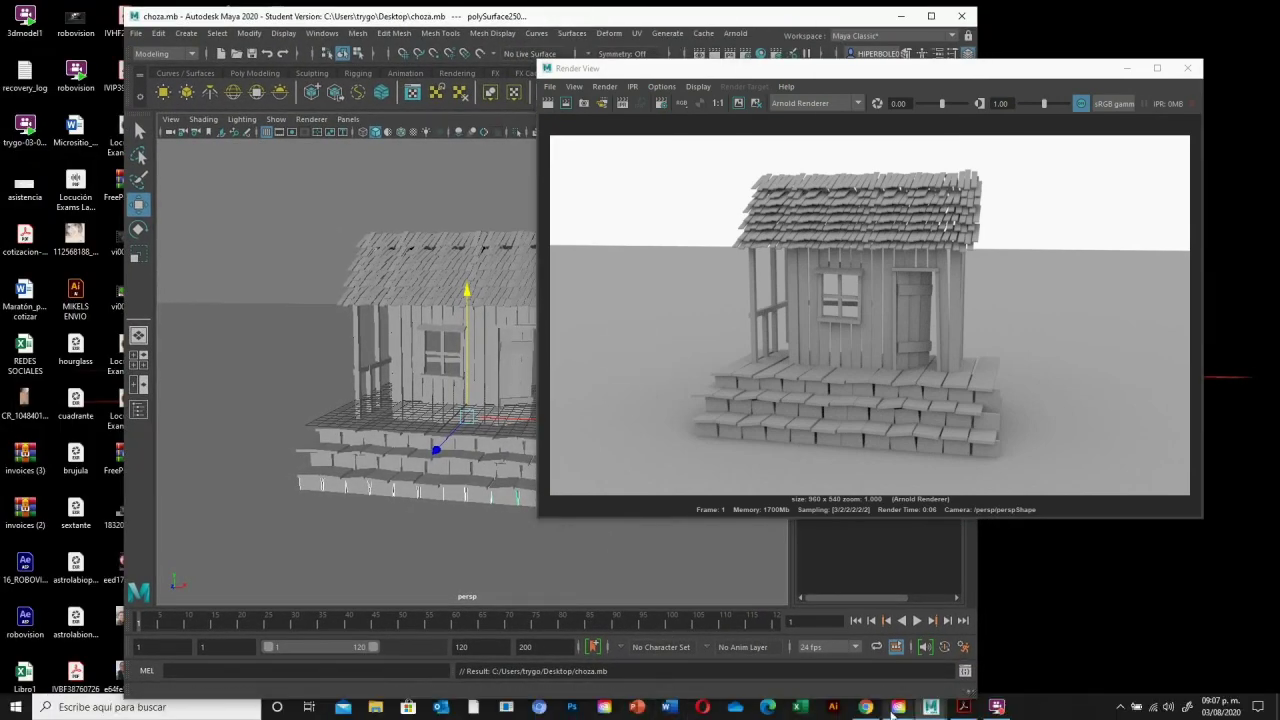
- Bring Chrome forward, close the two old tabs, and load hiperbole.mx in a fresh tab
click(893, 711)
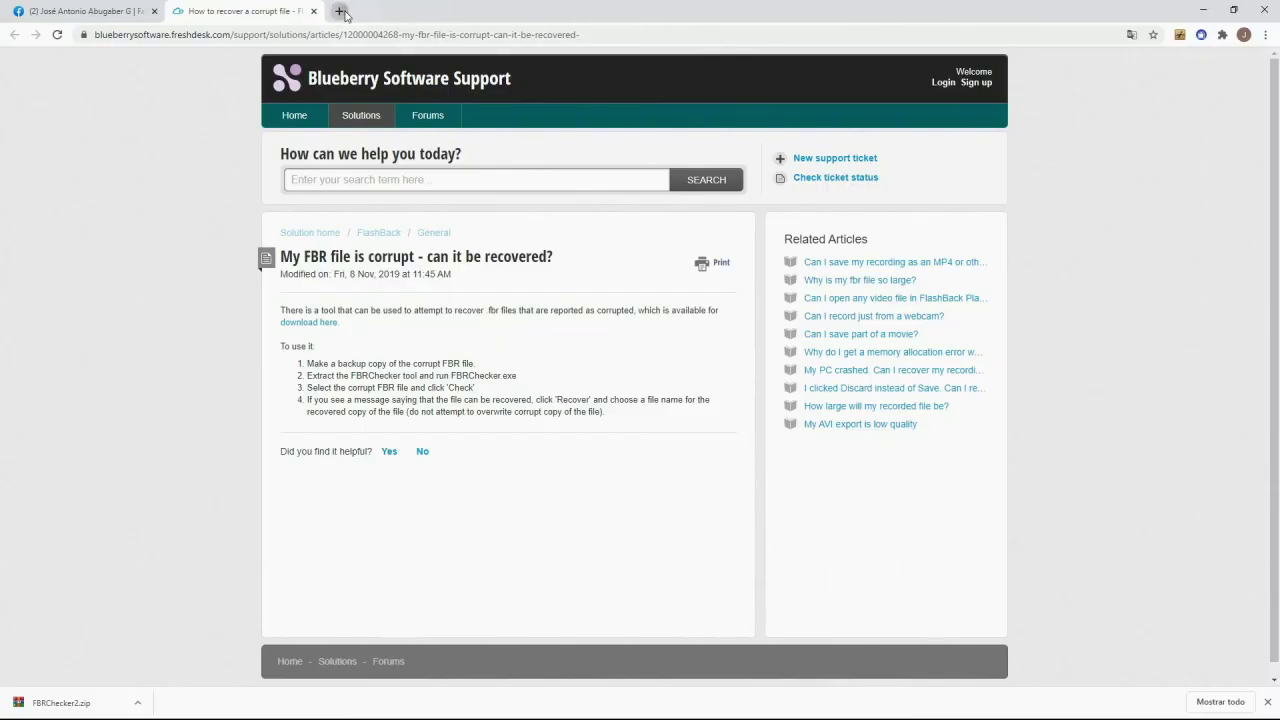
click(340, 11)
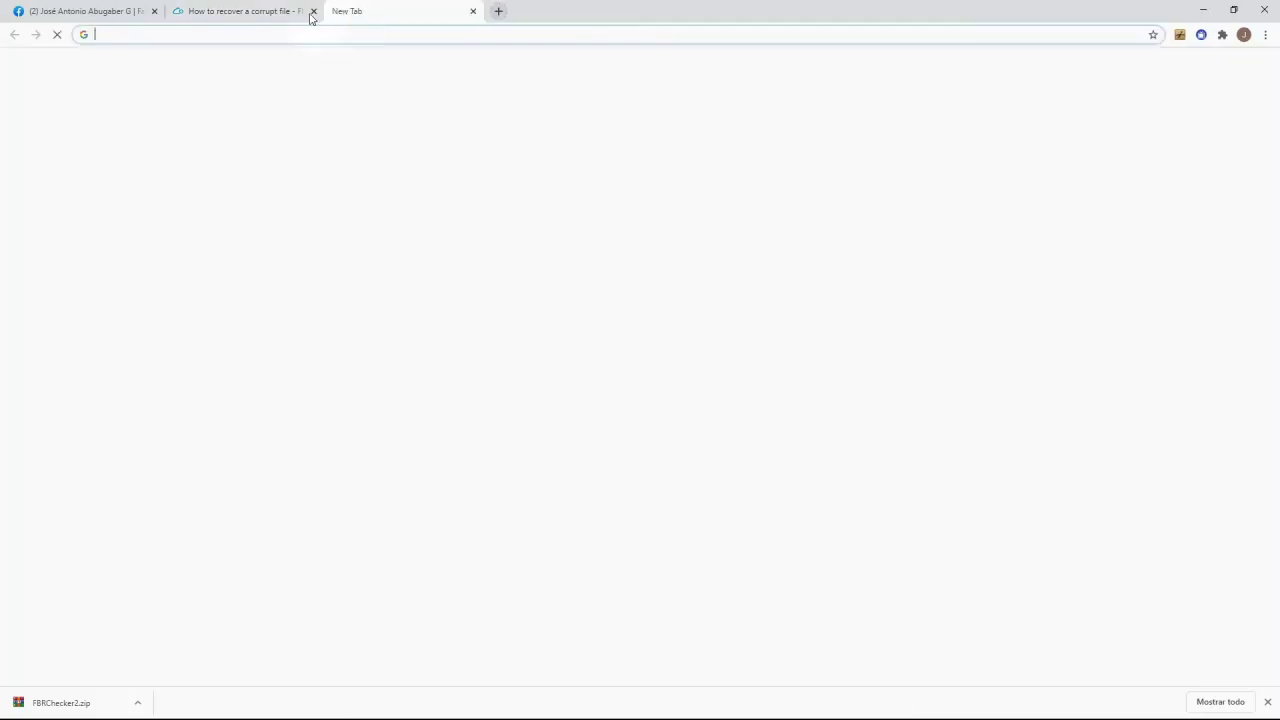
click(154, 11)
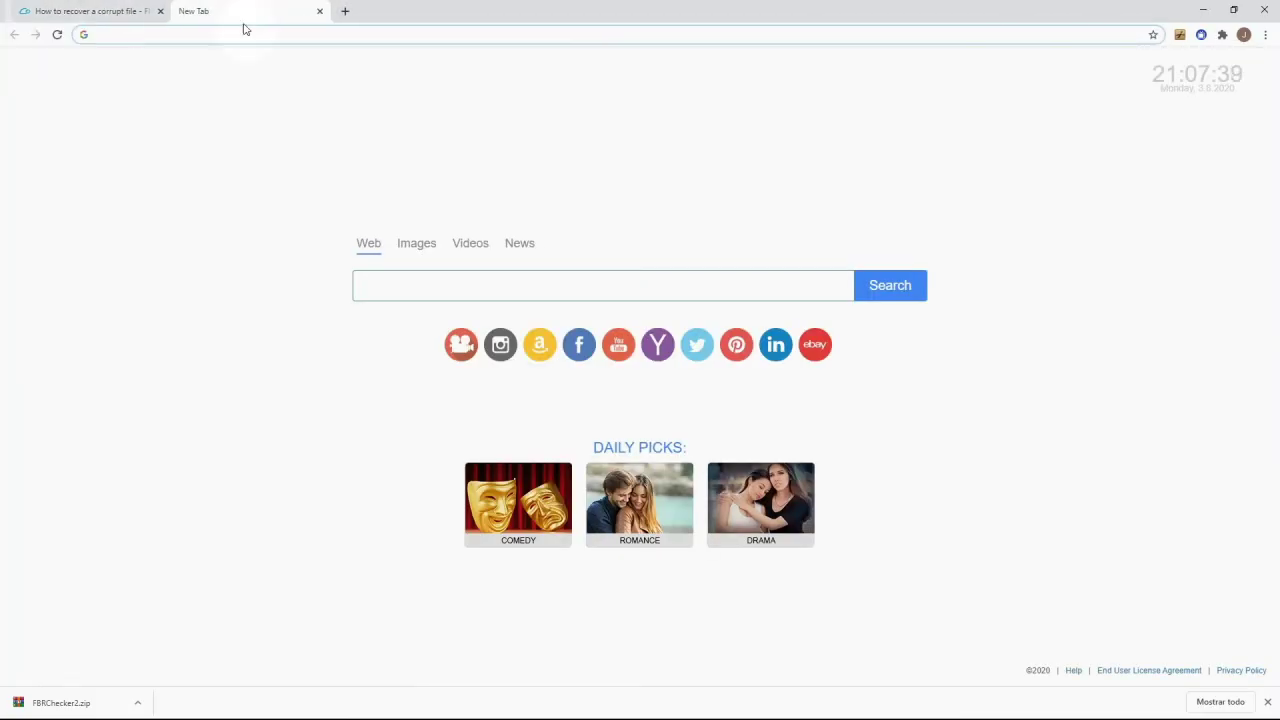
click(155, 12)
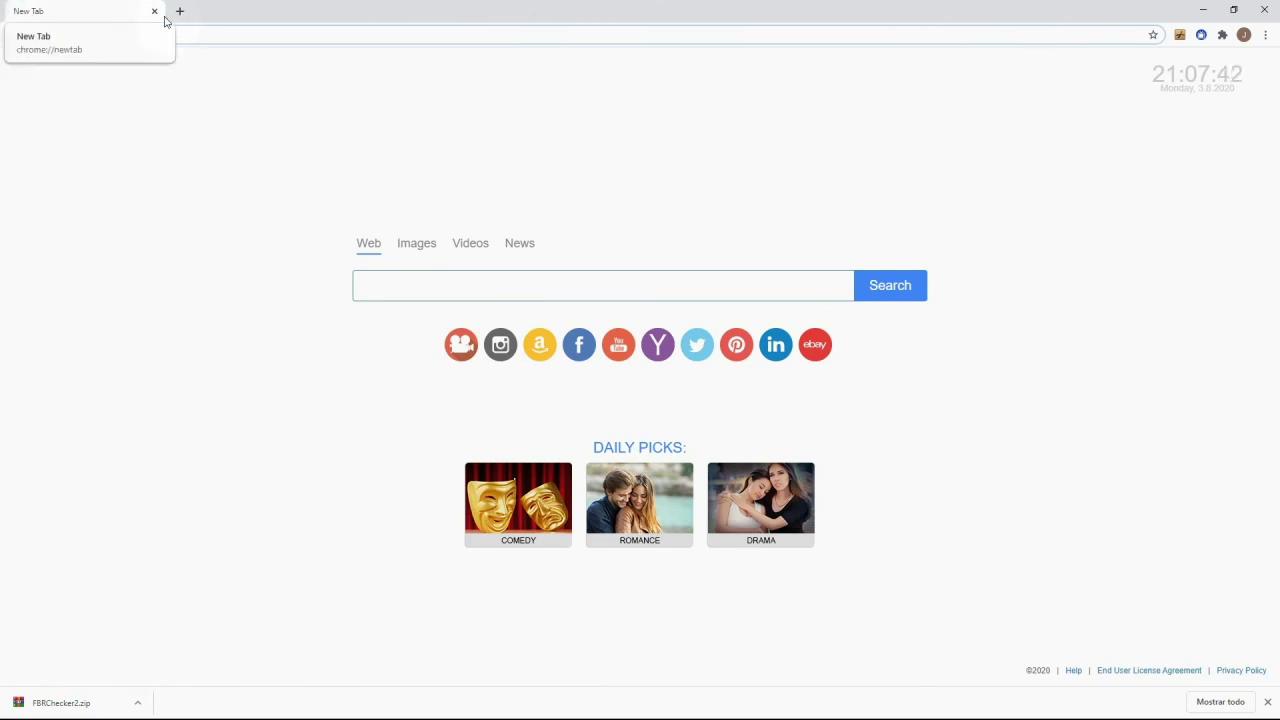
text(hiperbole.m)
key(BackSpace)
text(.)
key(Return)
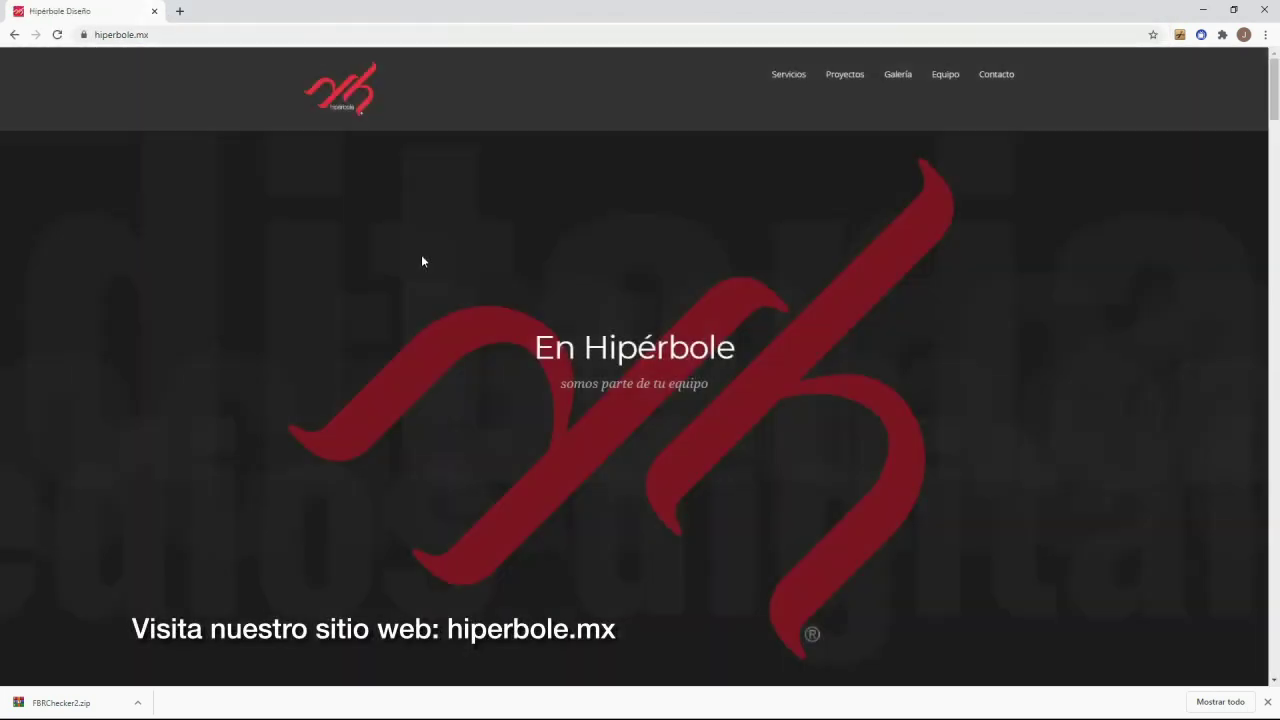
- Scroll down the Hipérbole website to the Modelado 3D project section
scroll(423, 257, down, 3)
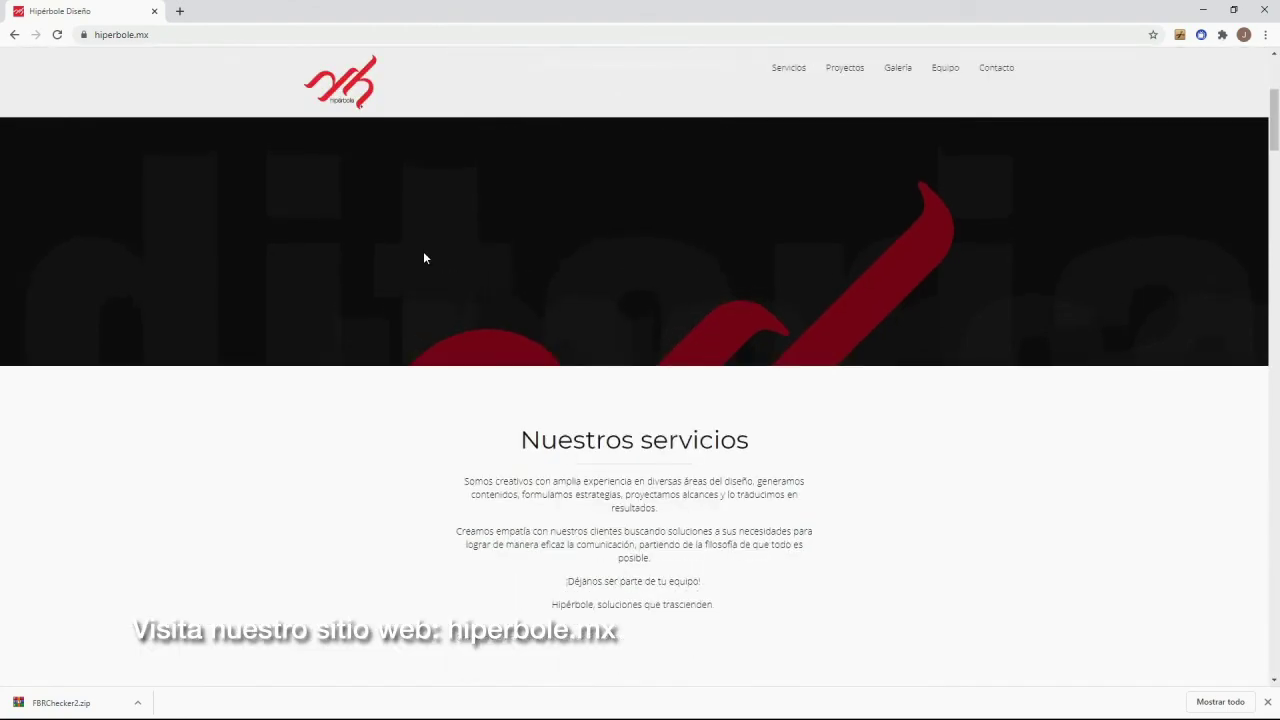
scroll(423, 257, down, 3)
scroll(423, 257, down, 2)
scroll(423, 257, down, 2)
scroll(423, 257, down, 4)
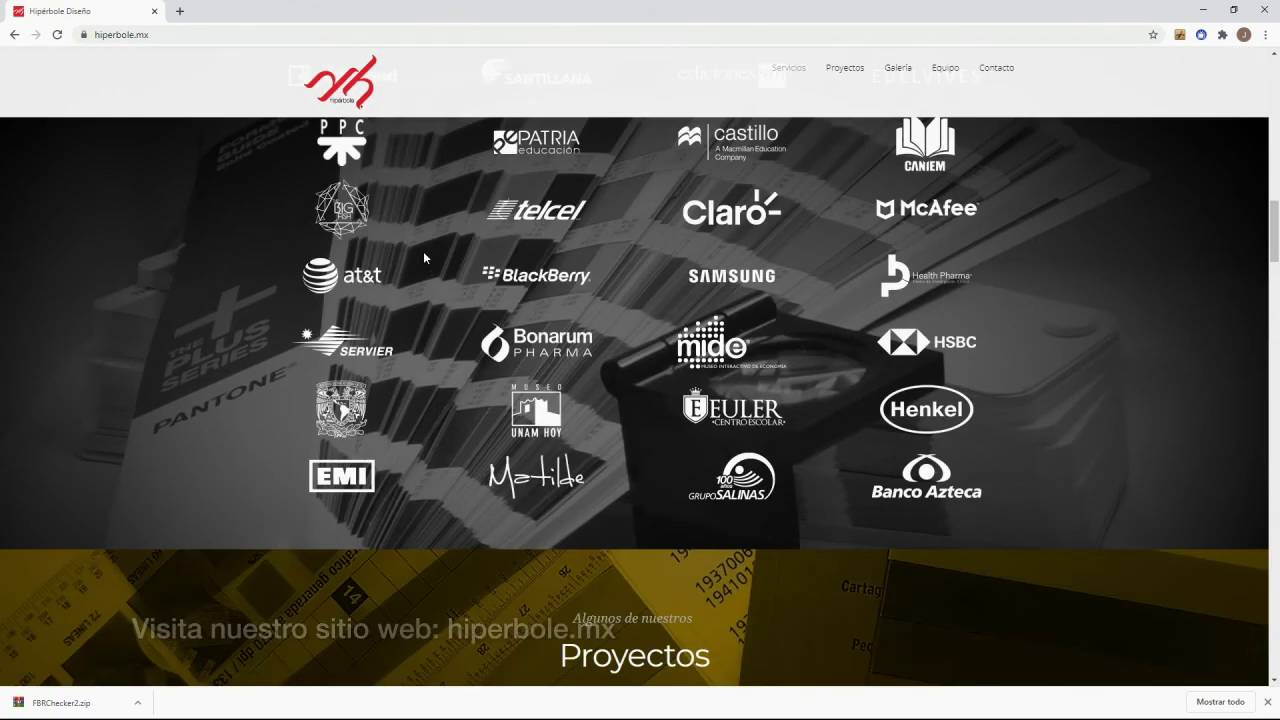
scroll(423, 257, down, 3)
scroll(423, 257, down, 1)
scroll(423, 257, down, 4)
scroll(423, 258, down, 4)
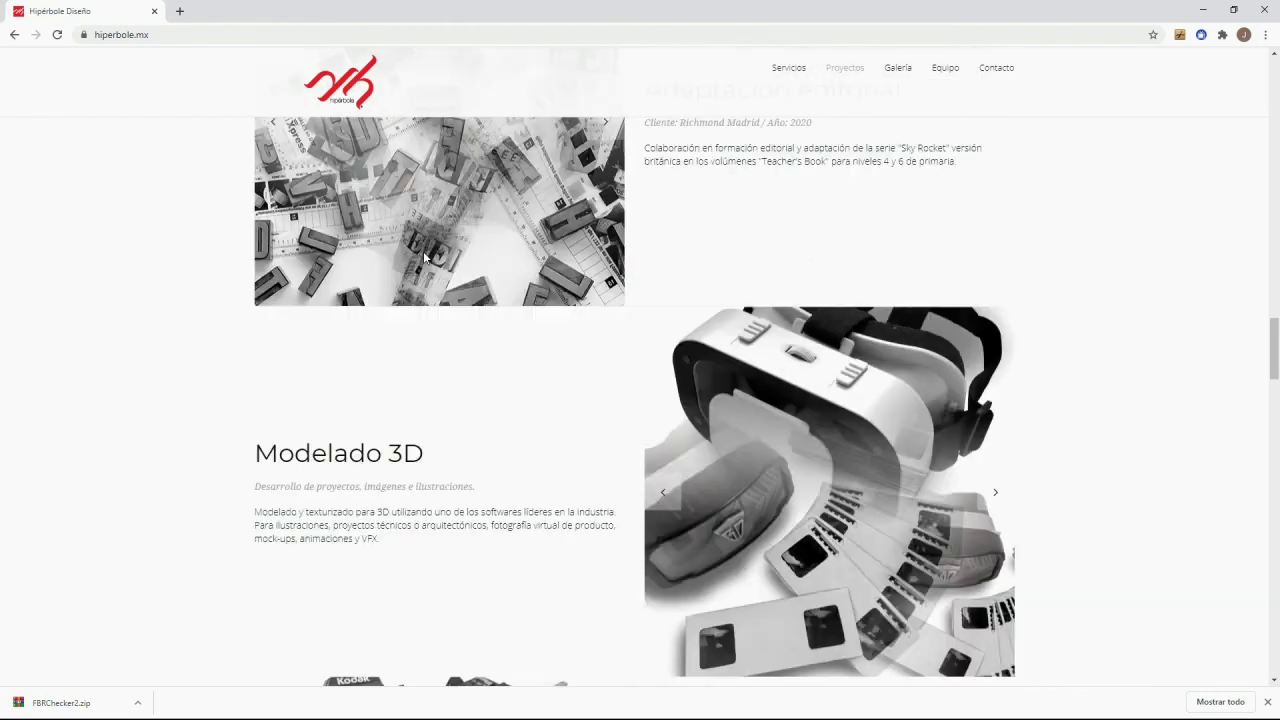
scroll(423, 258, down, 3)
scroll(423, 258, up, 2)
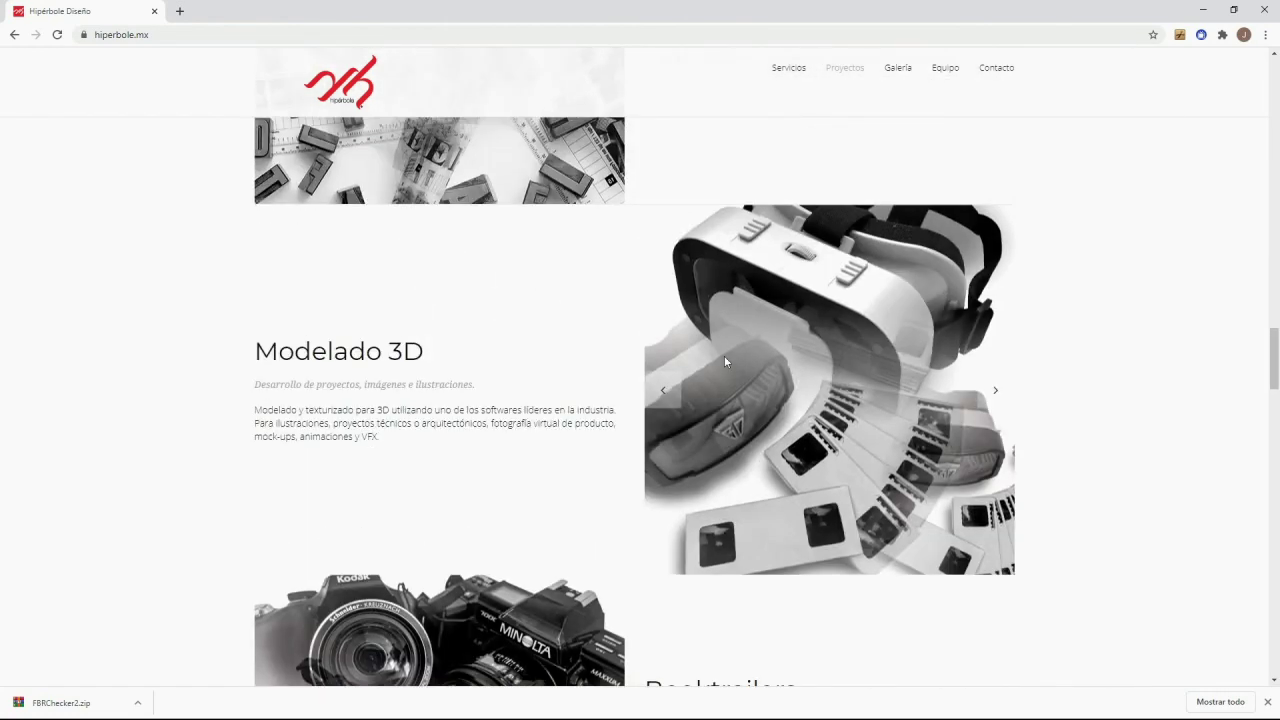
- Advance through eight Modelado 3D carousel images, then step back two
click(999, 397)
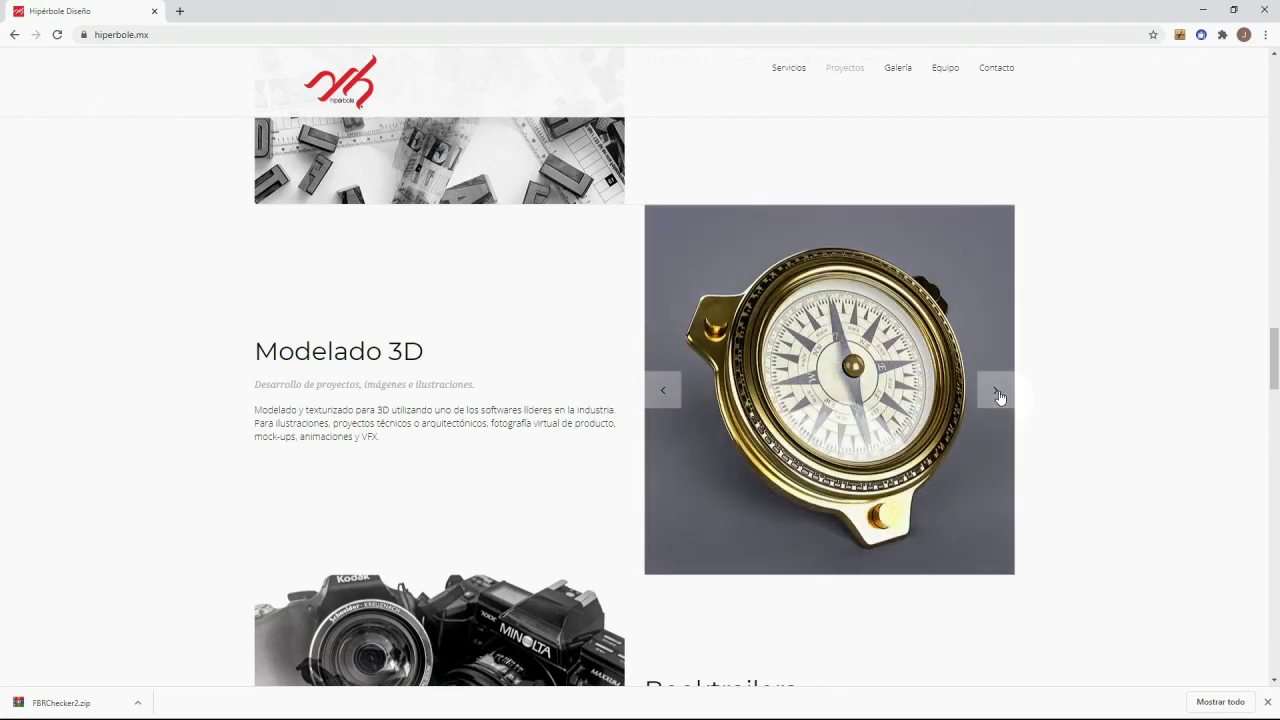
click(999, 397)
click(999, 397)
click(999, 397)
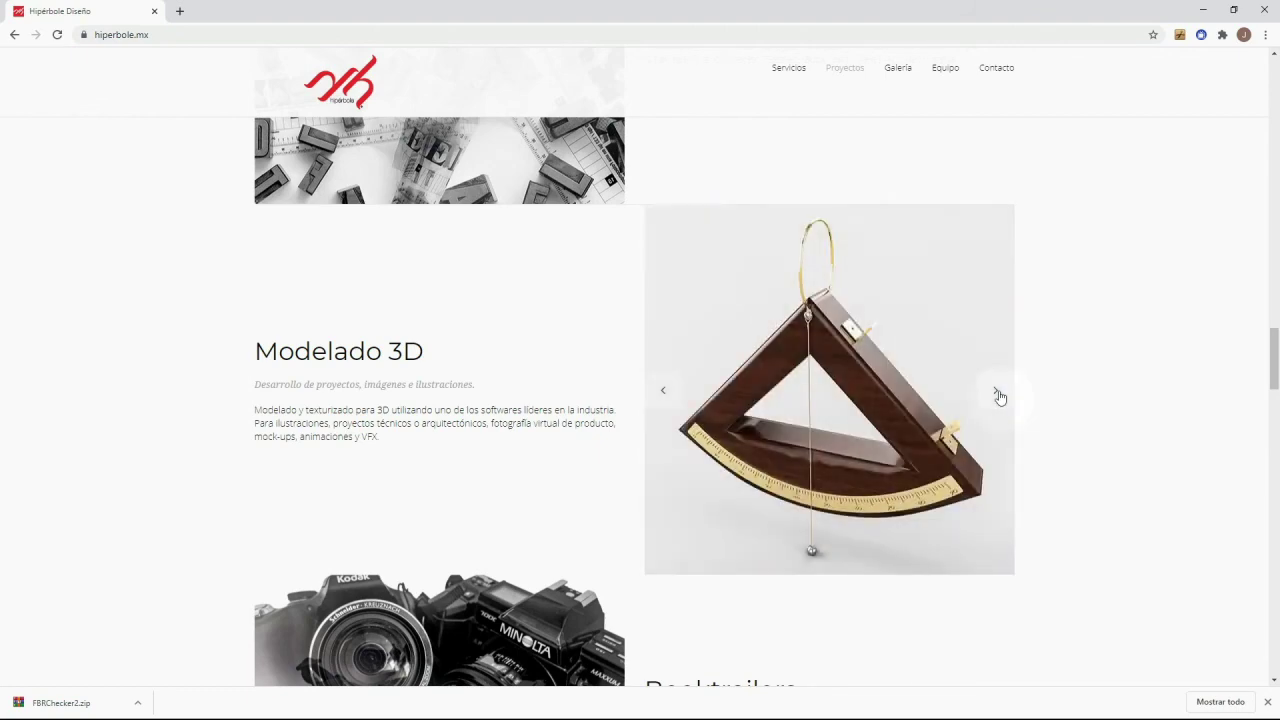
click(999, 397)
click(999, 397)
click(999, 397)
click(999, 397)
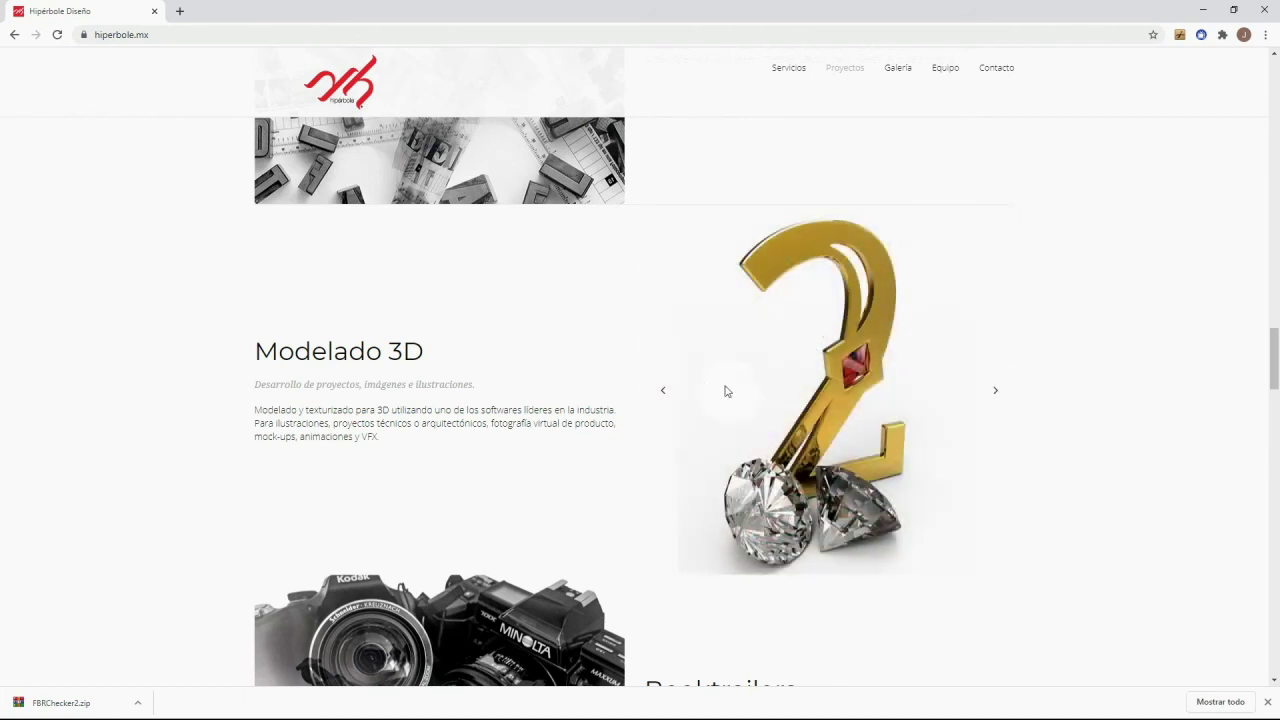
click(664, 395)
click(666, 396)
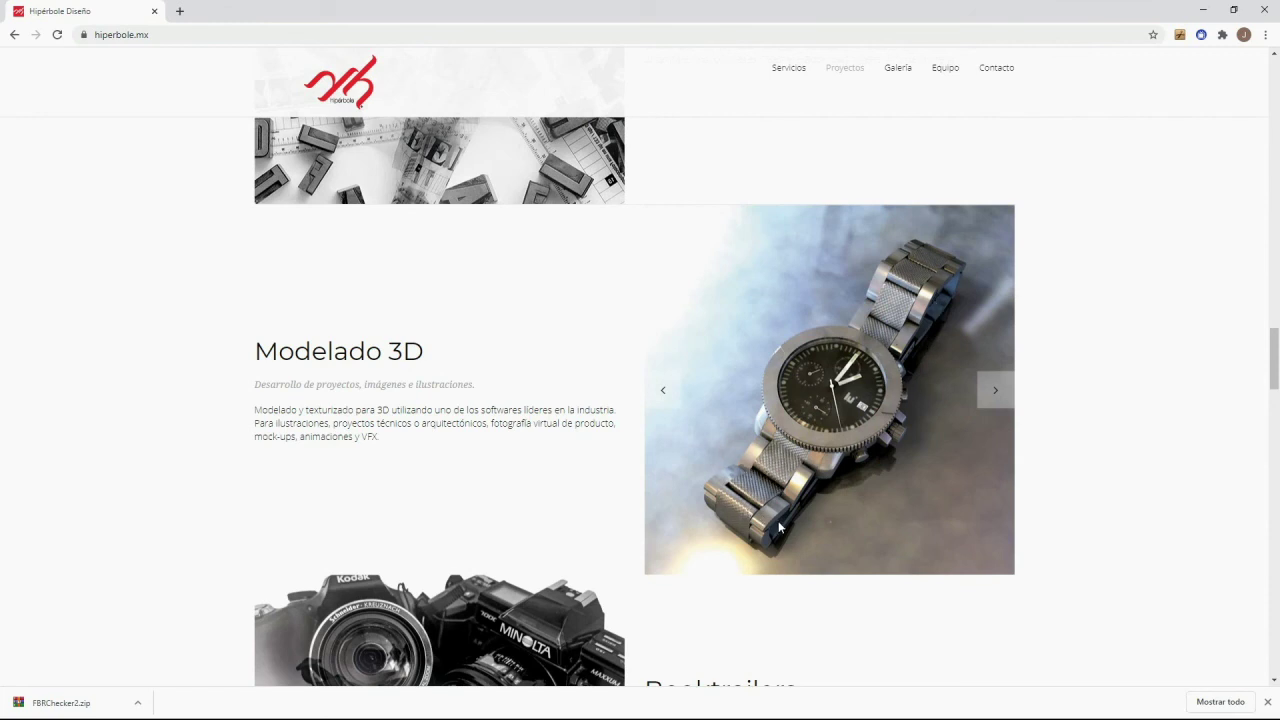
- Browse on through the gummy bear, gold 2 and Monster bottle images back to the VR headset
click(1002, 392)
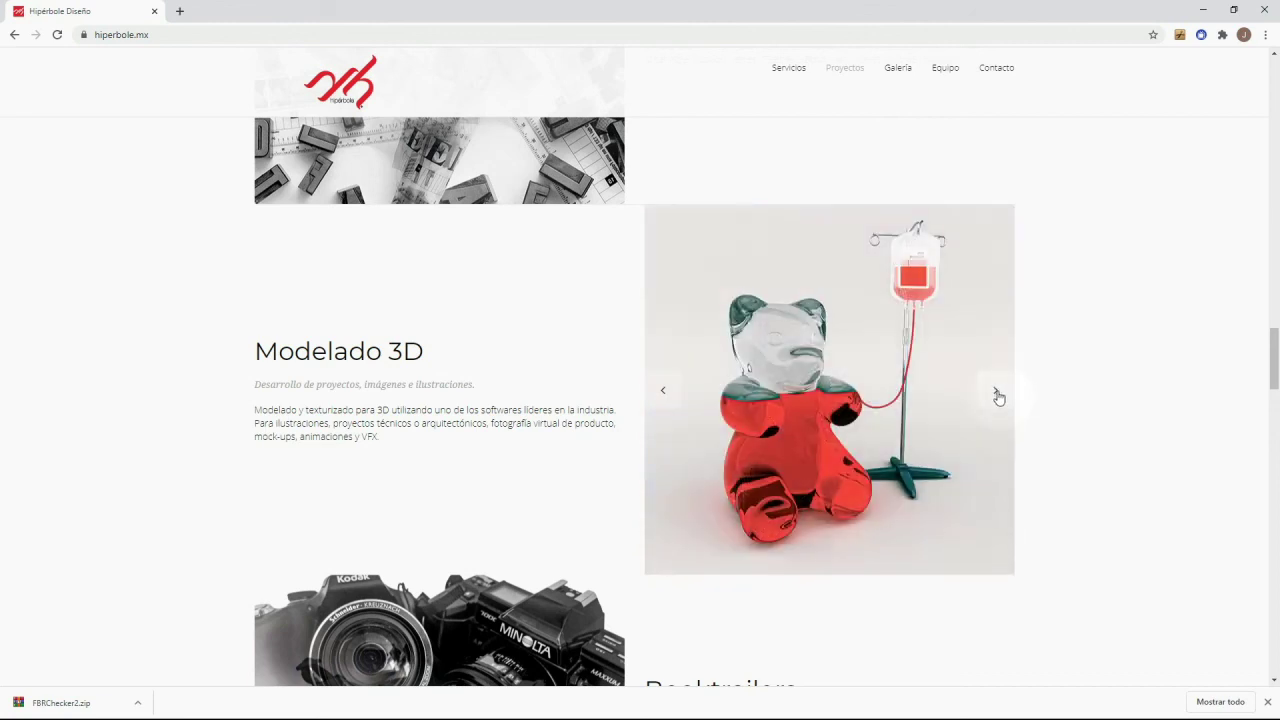
click(997, 395)
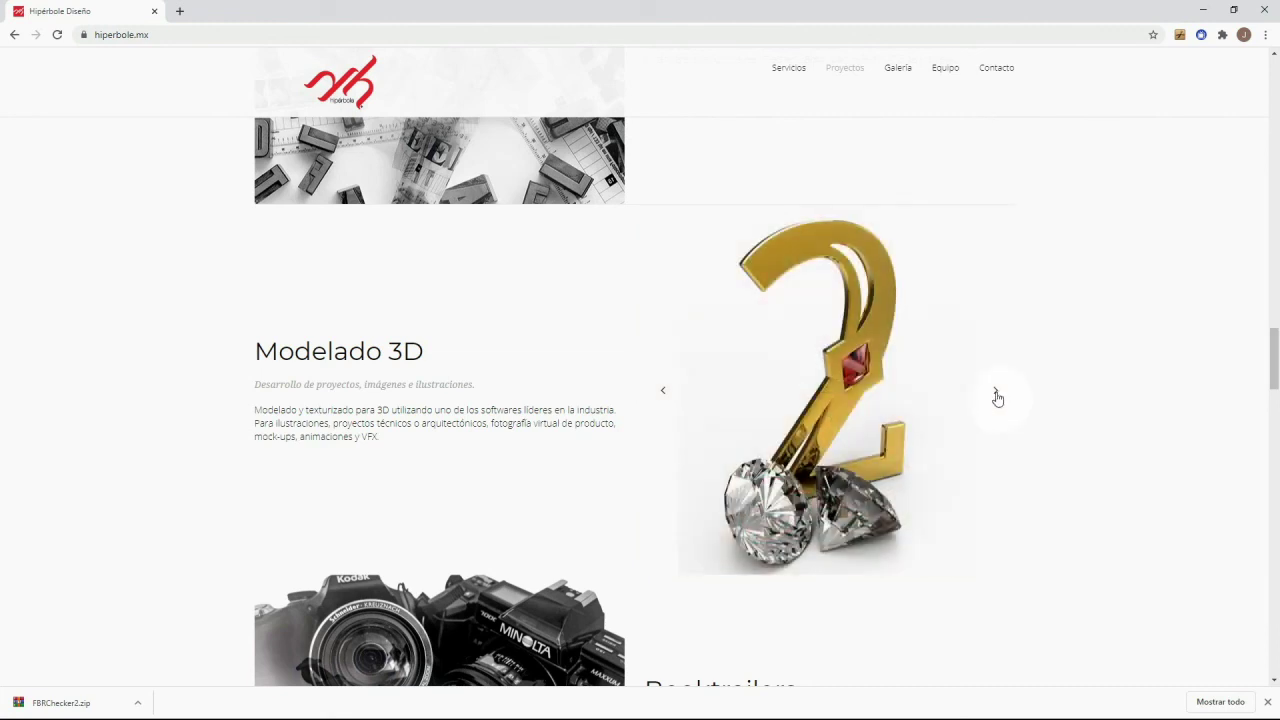
click(997, 395)
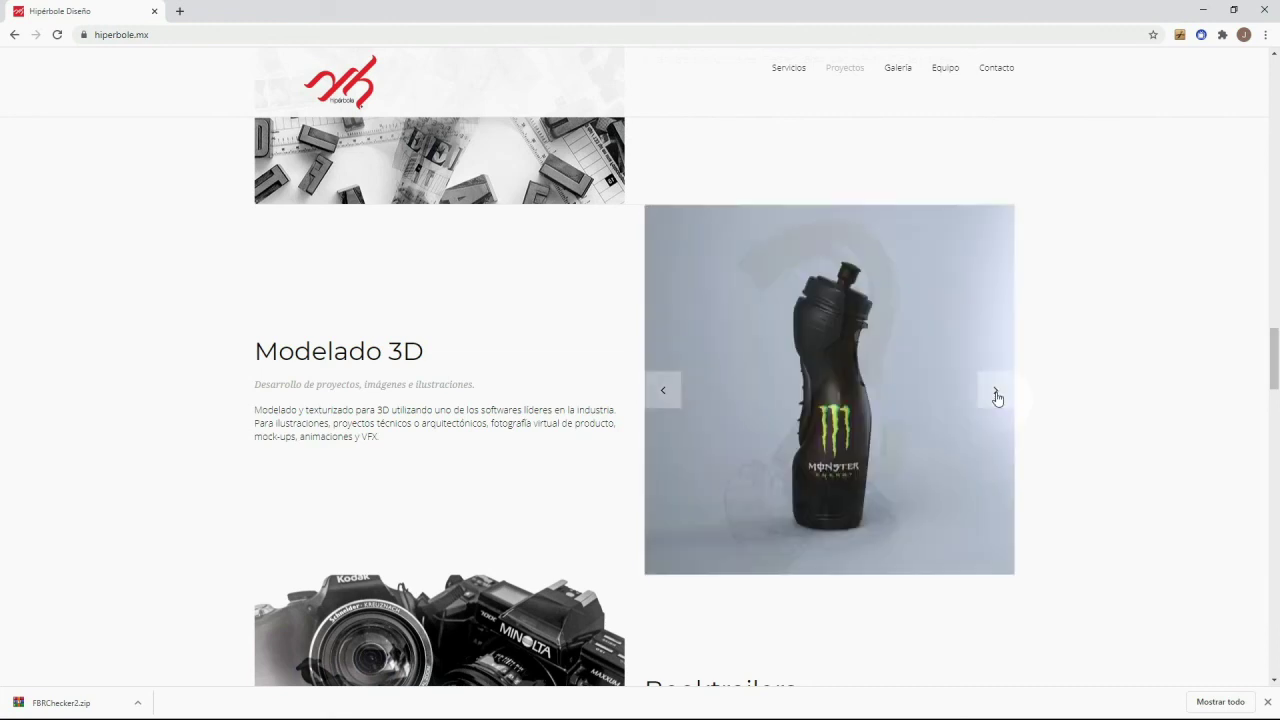
click(997, 395)
click(997, 395)
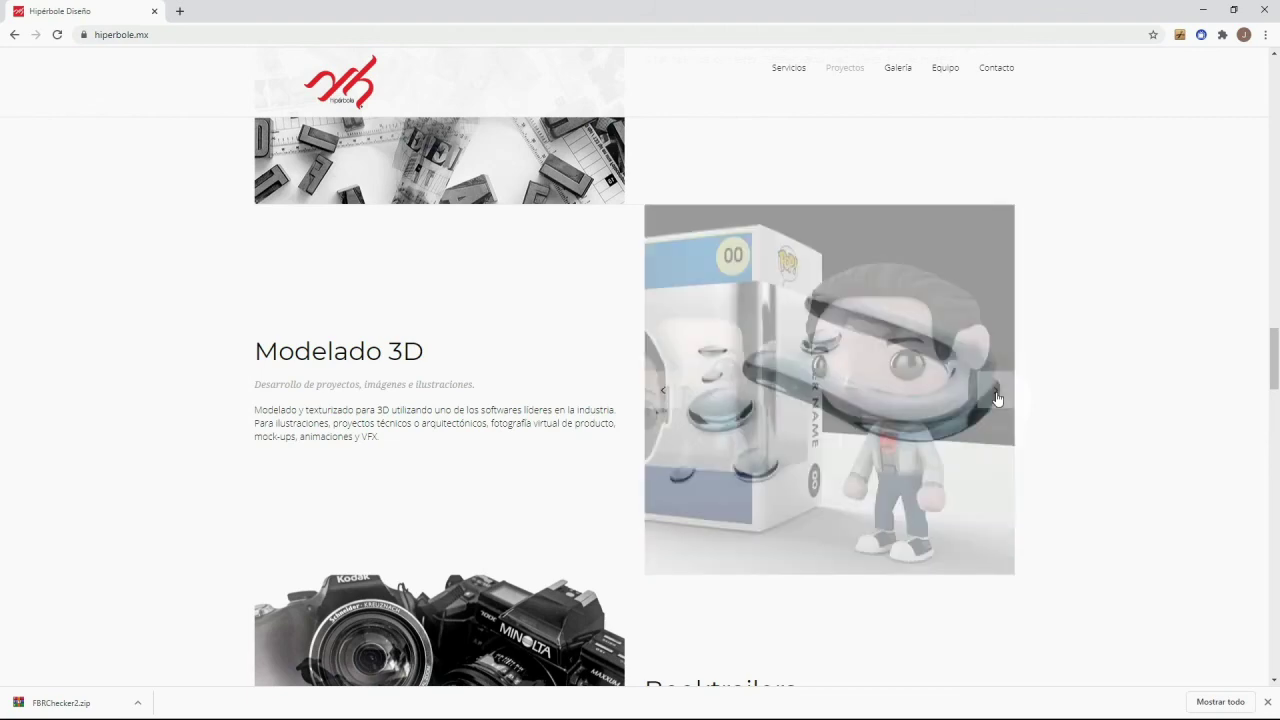
click(997, 395)
click(997, 395)
click(997, 398)
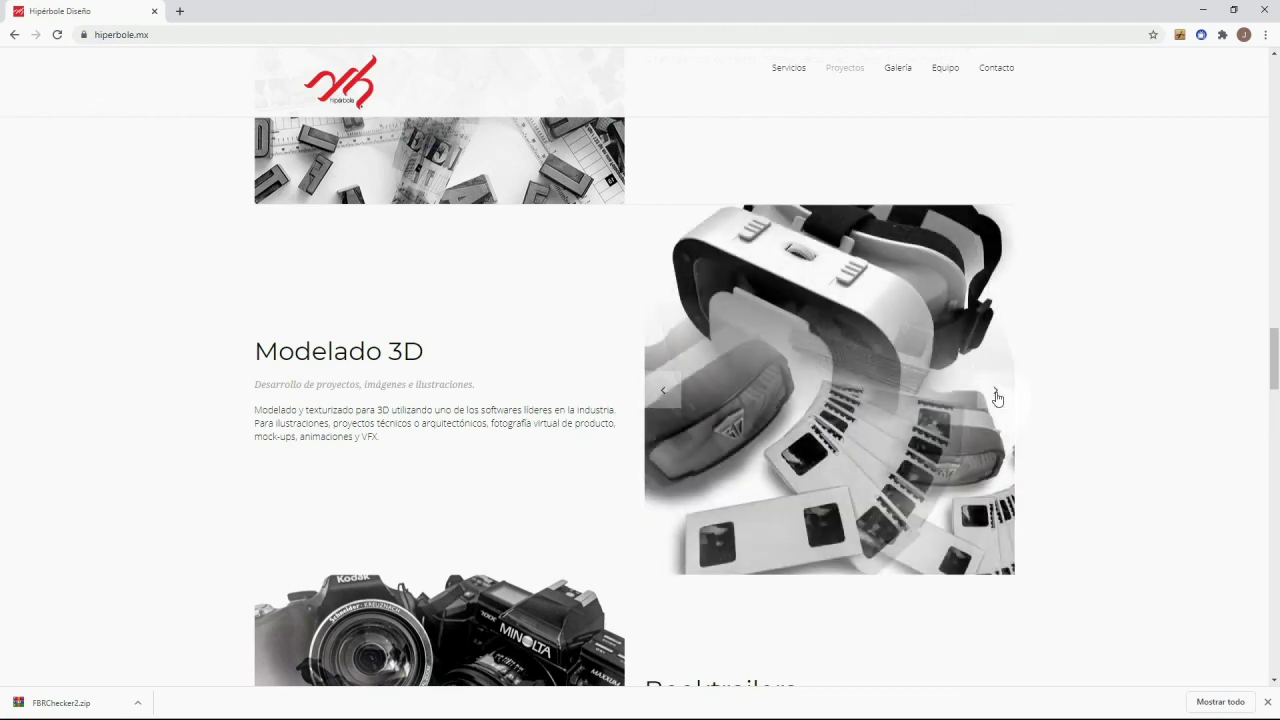
- Scroll down to the Contáctanos form and footer, then minimize the browser
scroll(951, 405, down, 4)
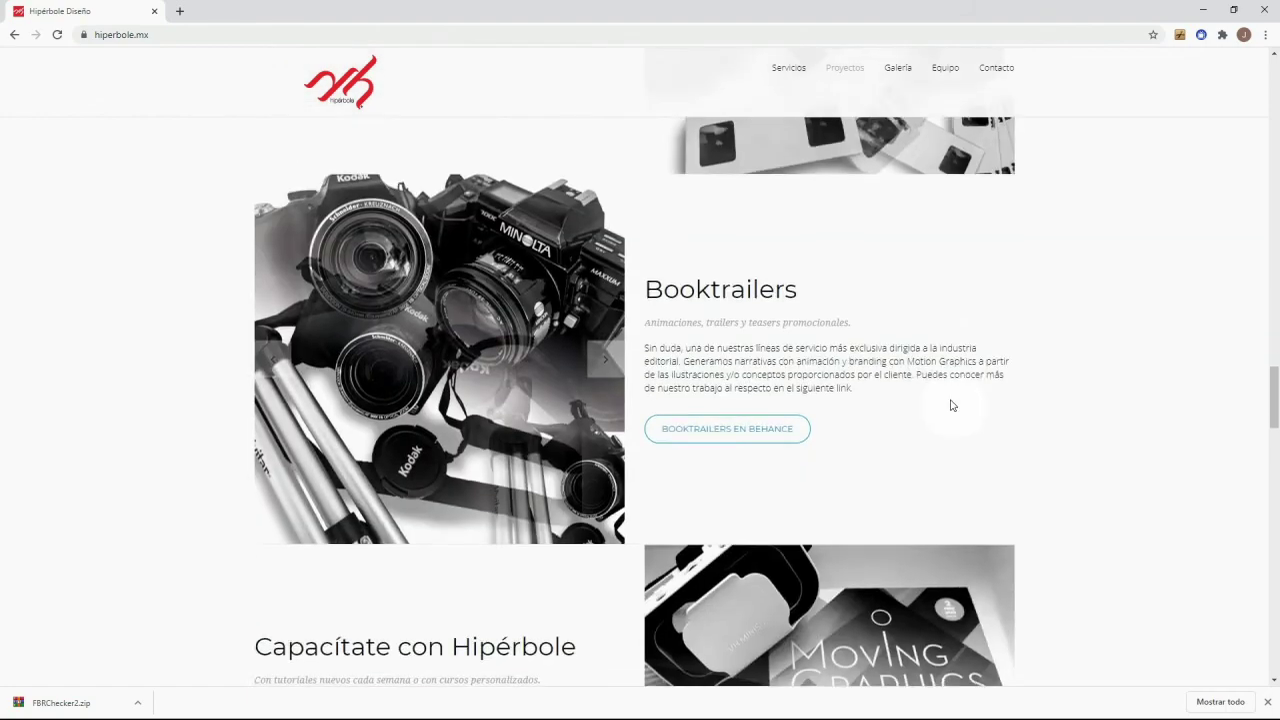
scroll(951, 405, down, 4)
scroll(951, 405, down, 4)
scroll(952, 407, down, 2)
scroll(952, 407, down, 3)
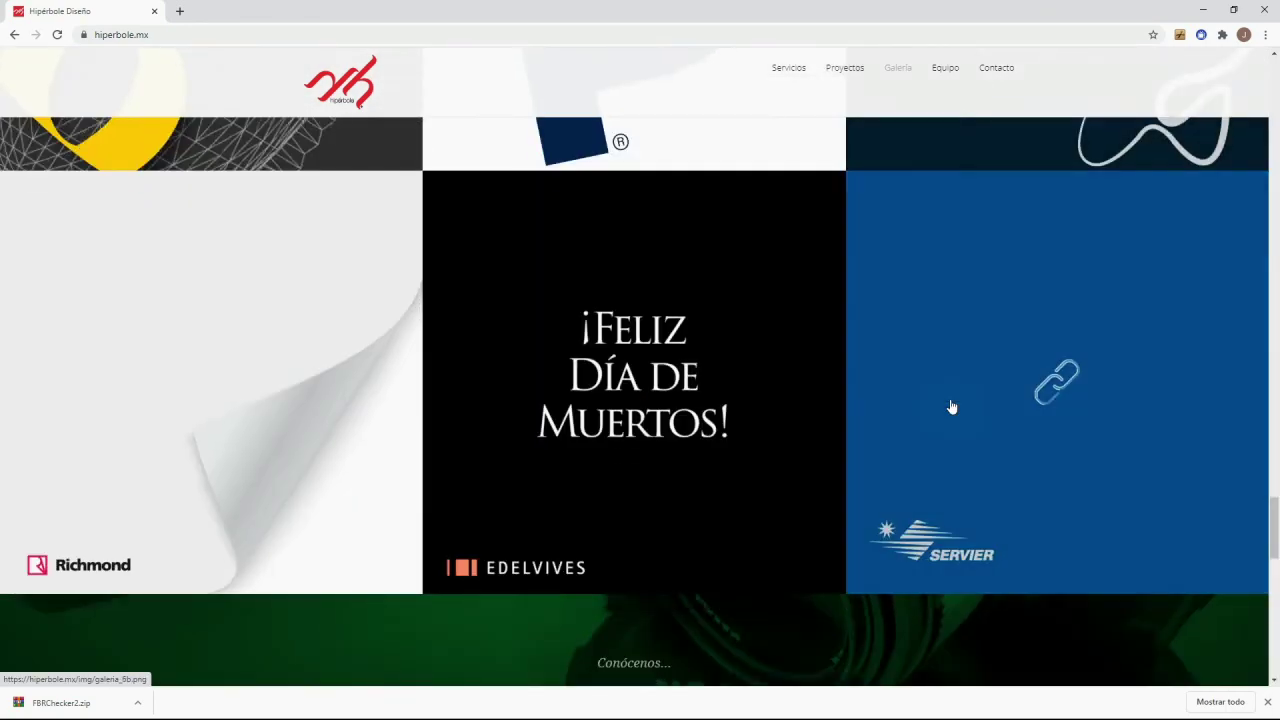
scroll(952, 407, down, 3)
scroll(952, 406, down, 4)
scroll(951, 405, down, 3)
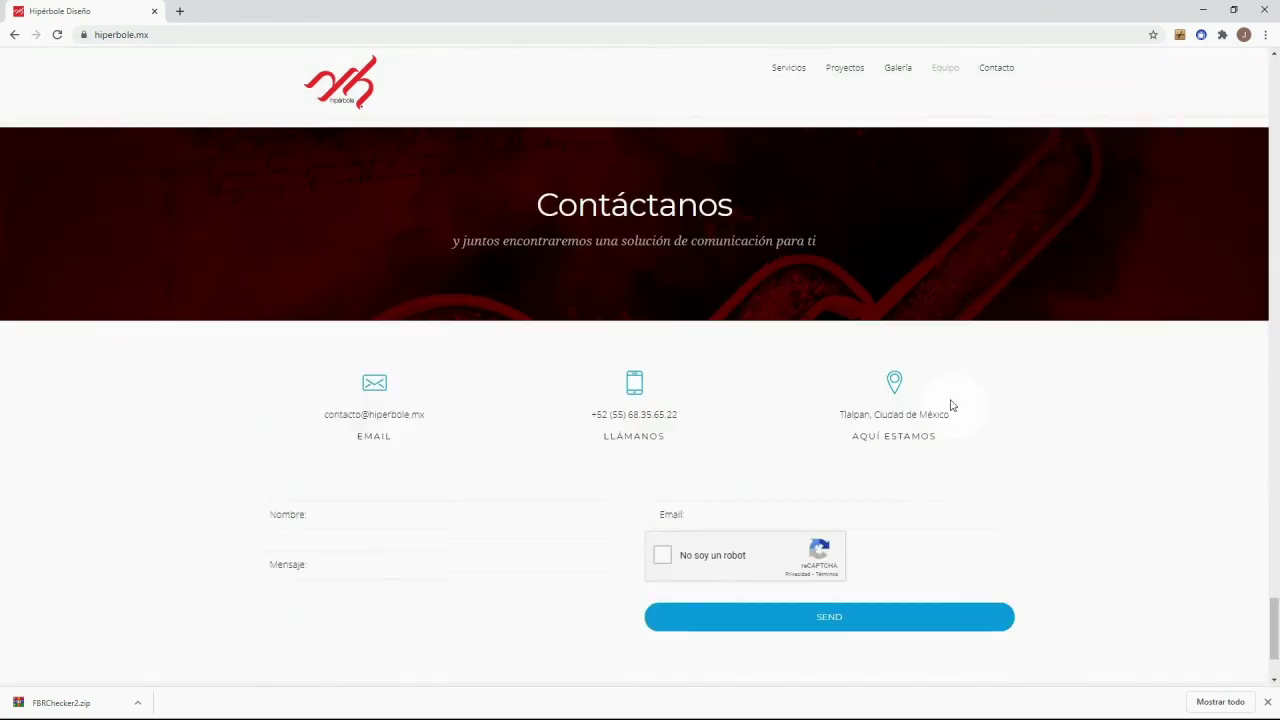
scroll(951, 405, down, 2)
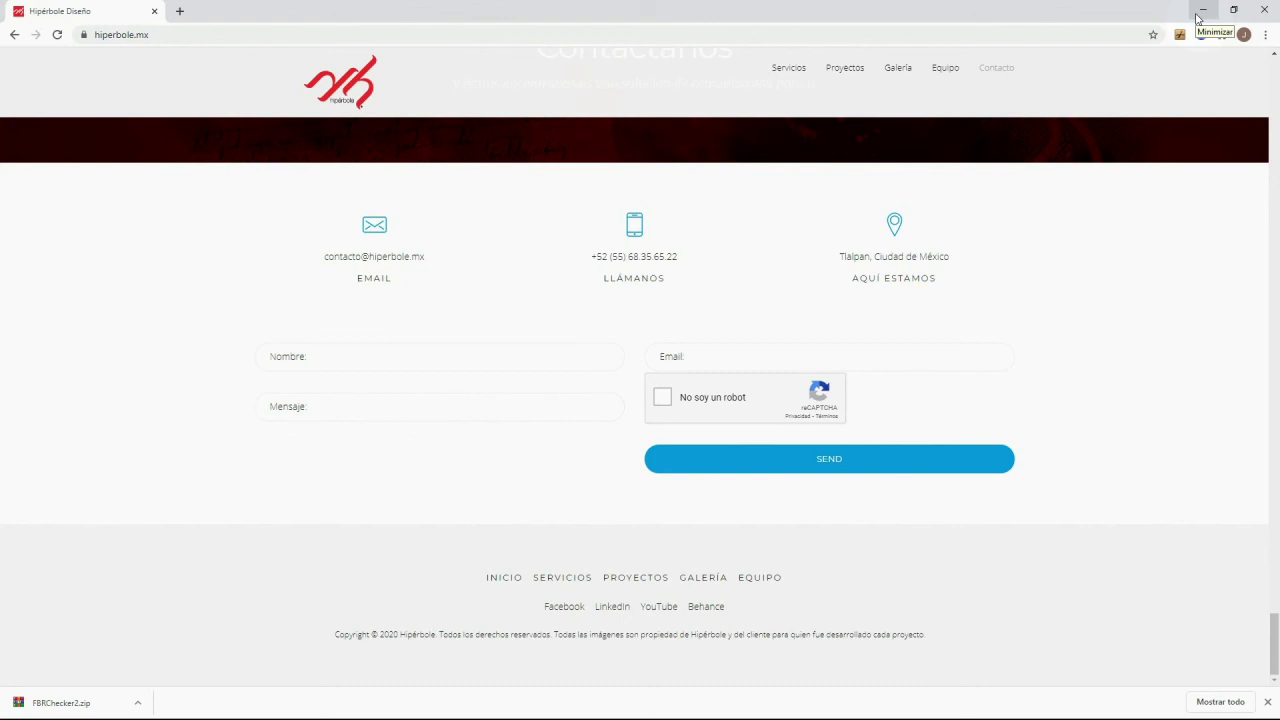
click(1199, 17)
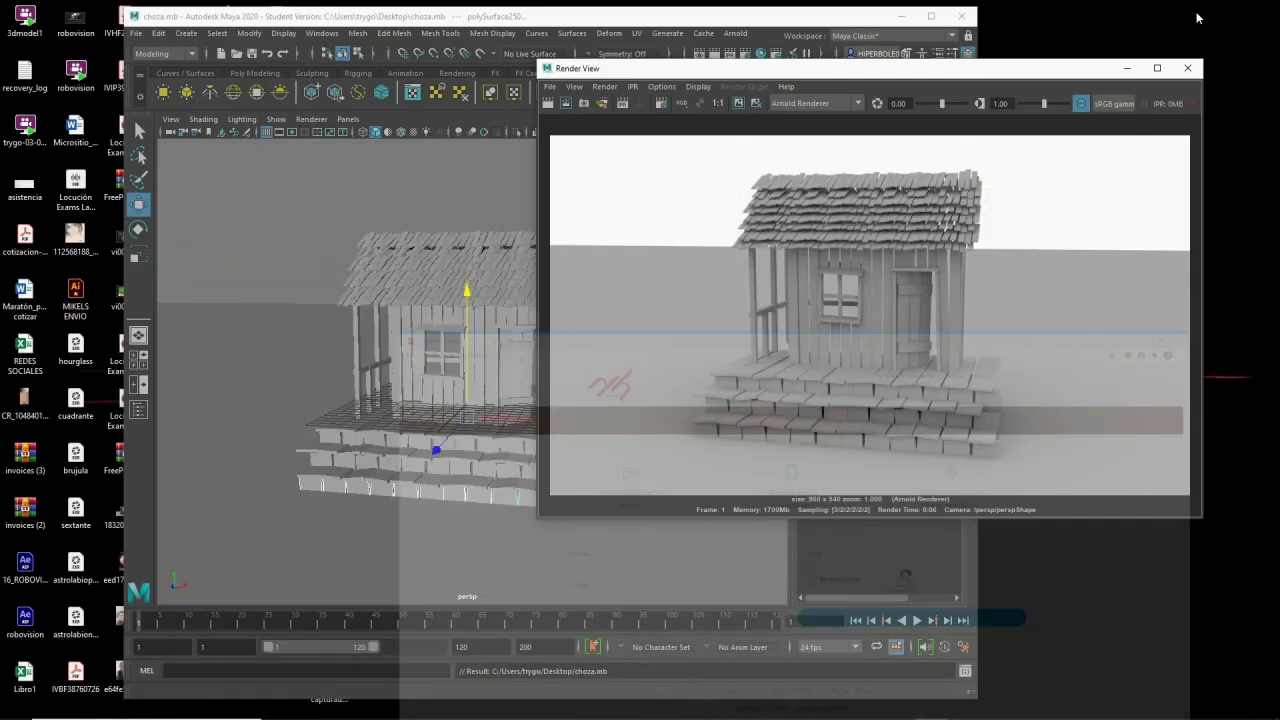
- Maximize Maya and start saving the Arnold shack render to the Desktop
drag(857, 18, 857, 1)
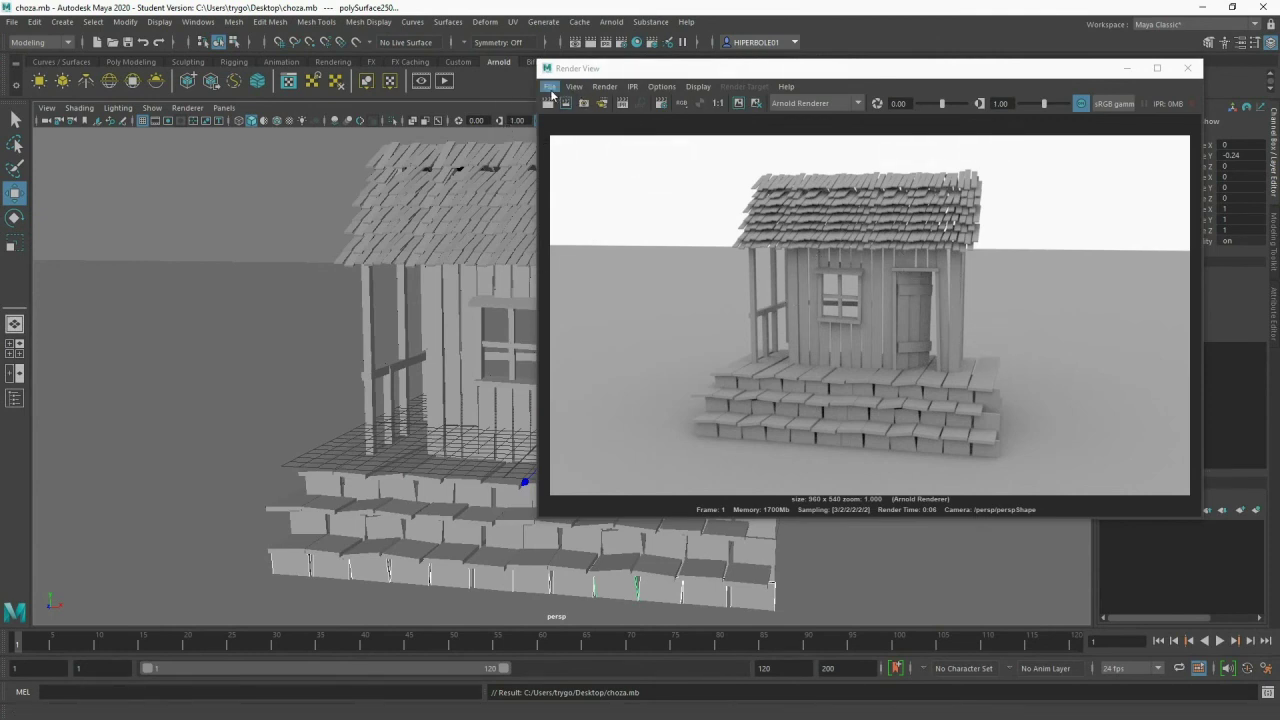
click(549, 88)
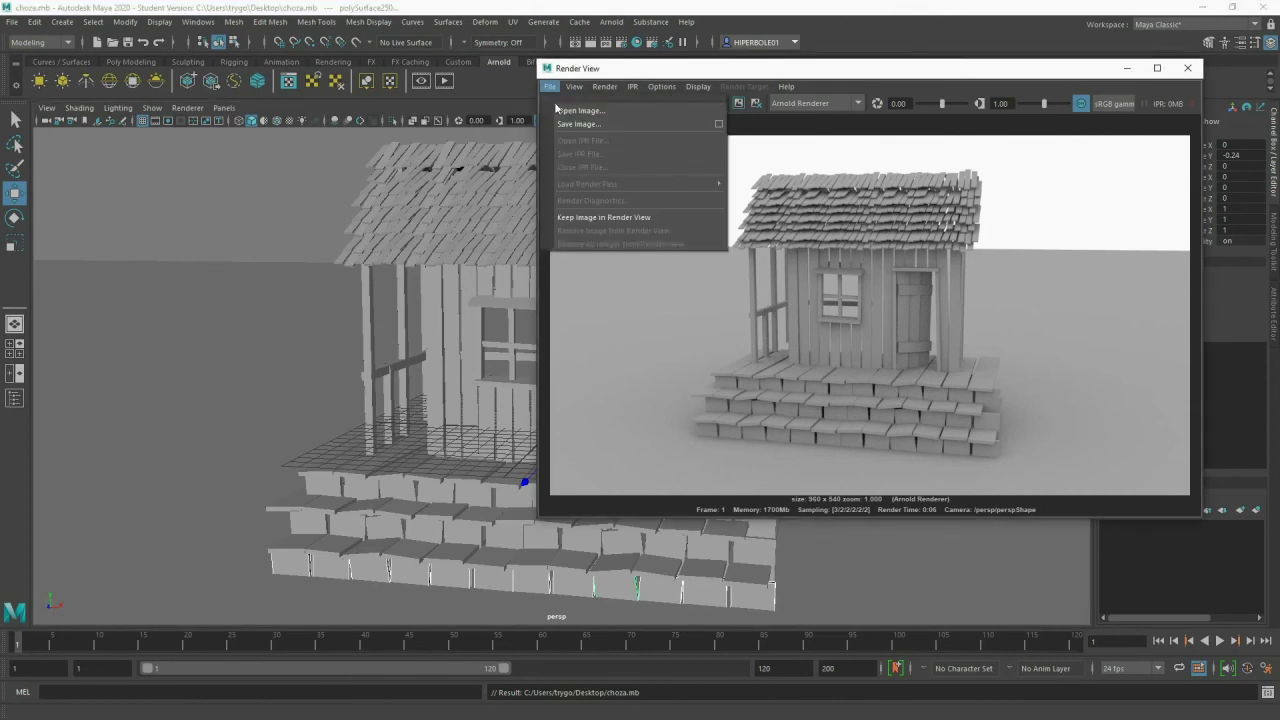
click(565, 124)
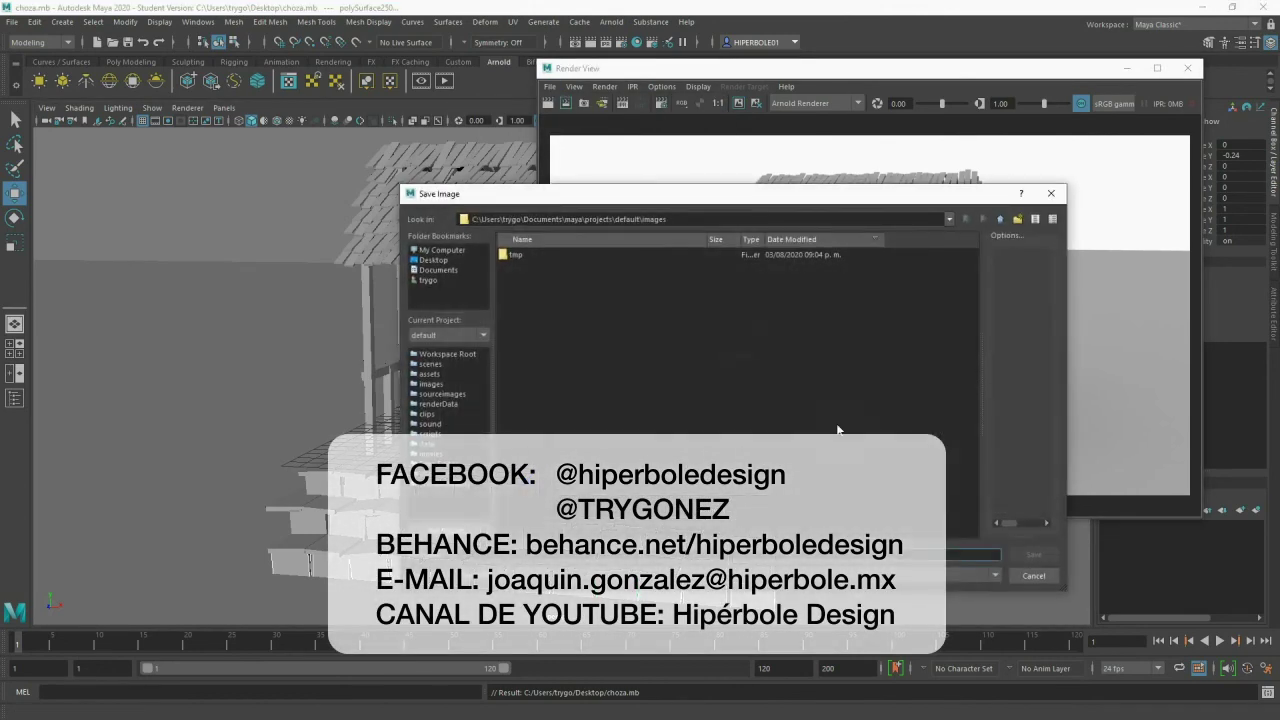
click(434, 260)
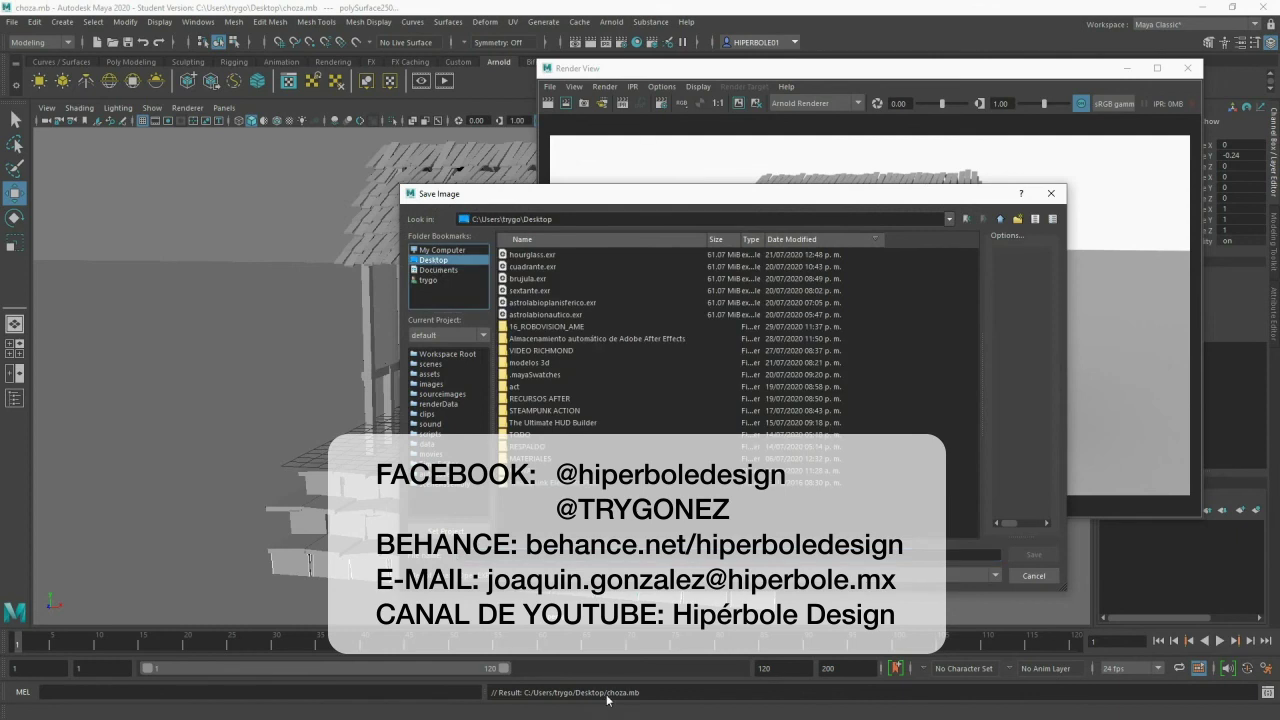
- Look through the Files of type format list, then close the Save Image dialog
click(520, 575)
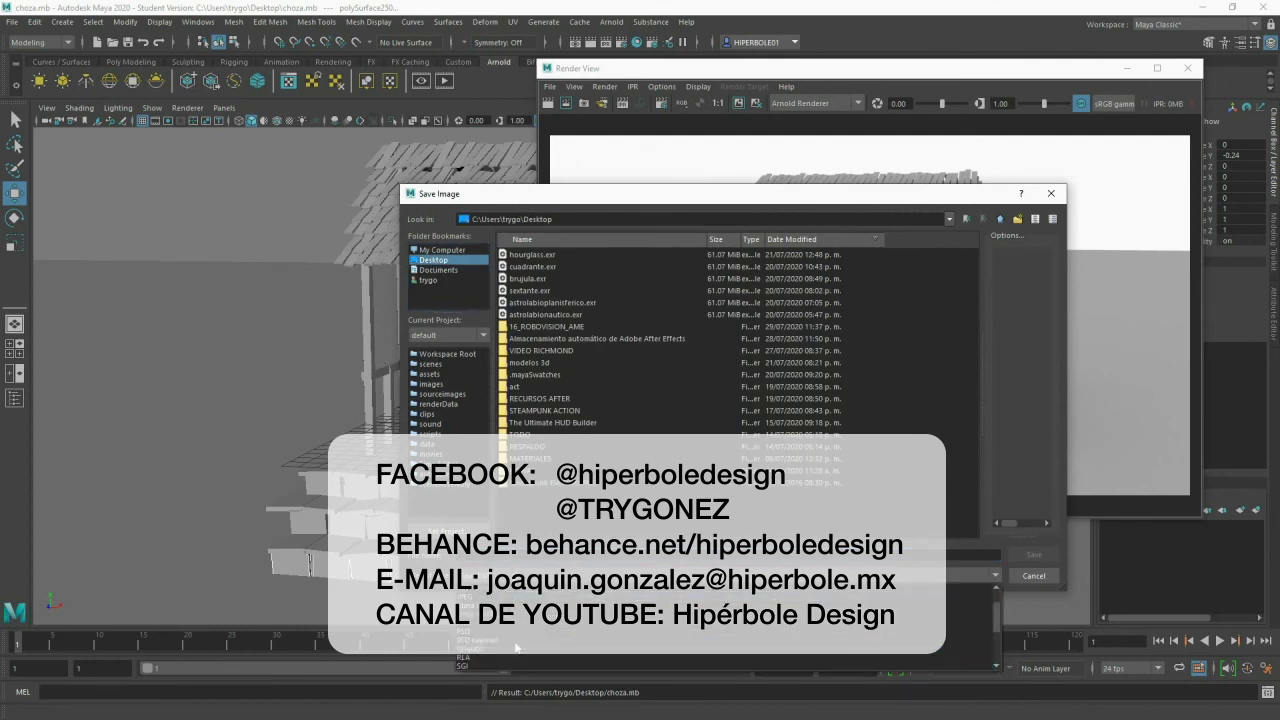
scroll(516, 648, down, 1)
scroll(516, 648, down, 1)
scroll(516, 648, down, 1)
scroll(516, 648, down, 1)
scroll(516, 648, down, 2)
scroll(516, 648, up, 2)
scroll(516, 648, up, 1)
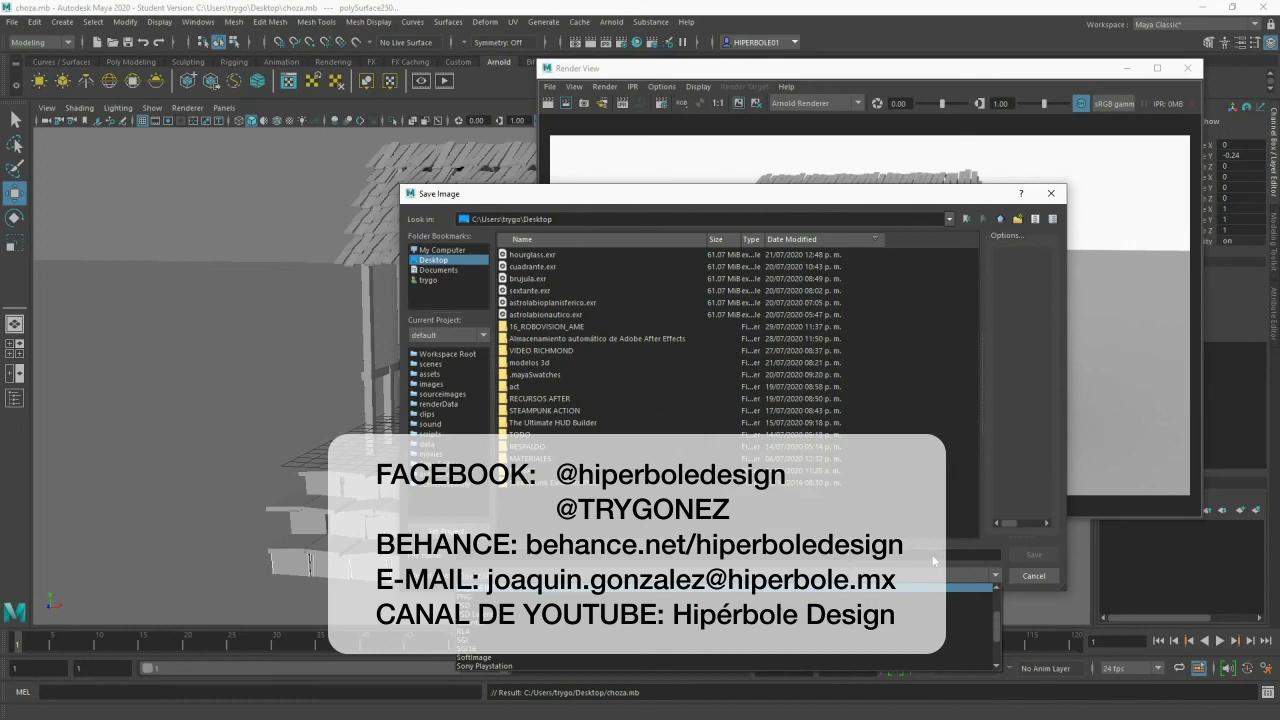
click(1033, 575)
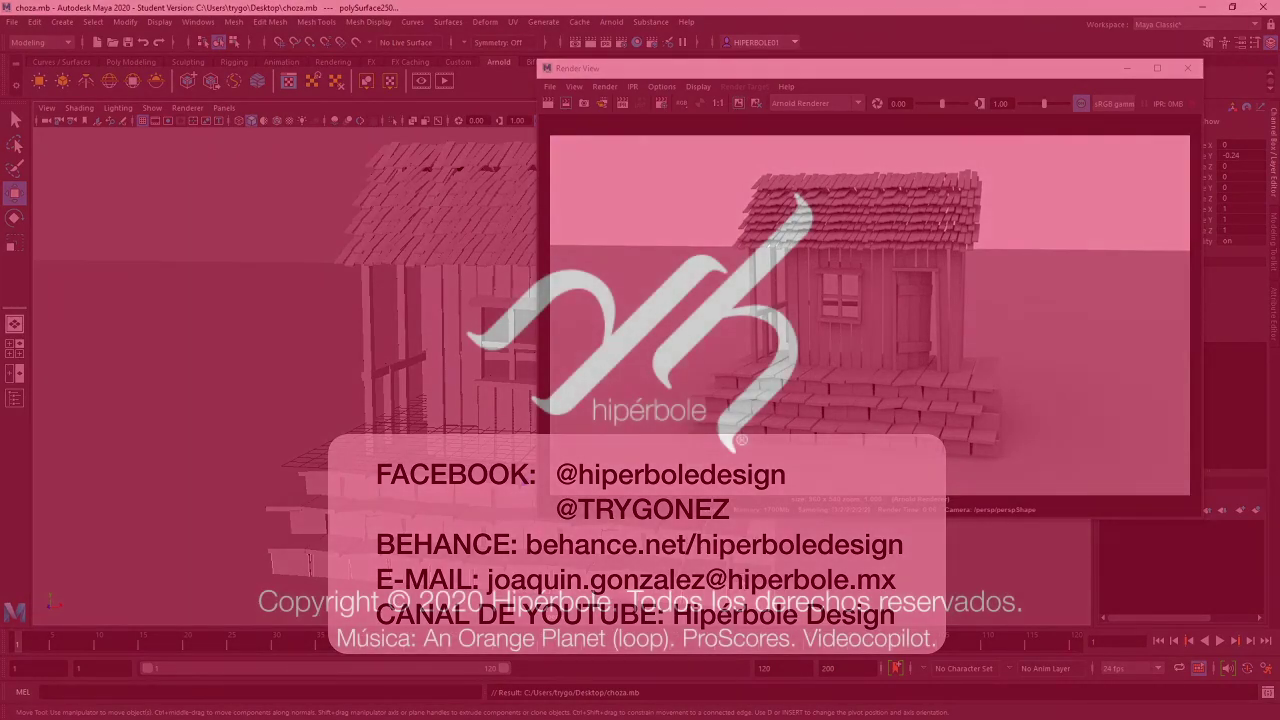